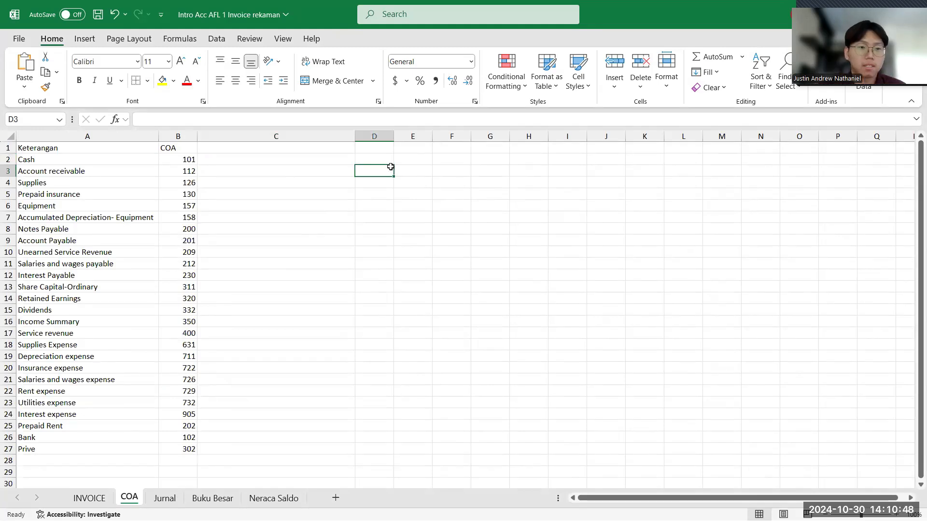
# - Examine the account names and their matching COA codes in the first rows of the chart of accounts
pyautogui.click(180, 159)
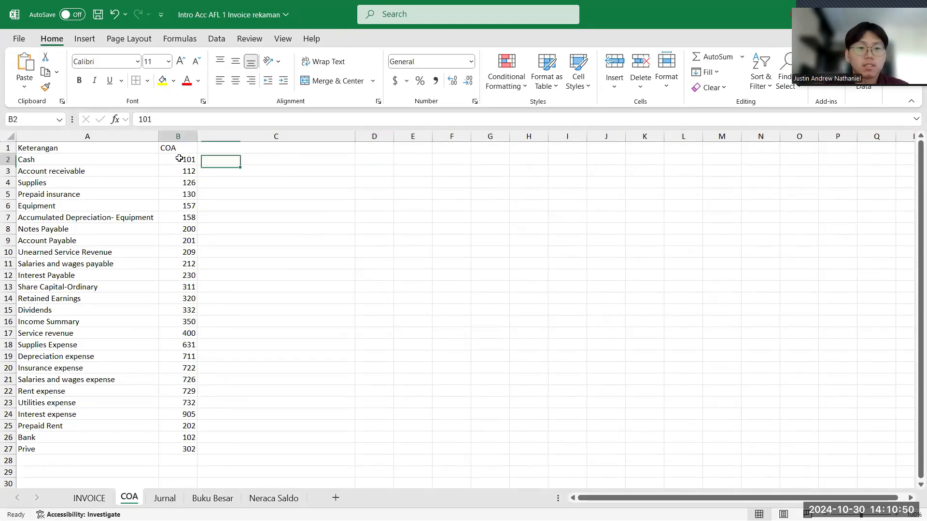
pyautogui.click(122, 160)
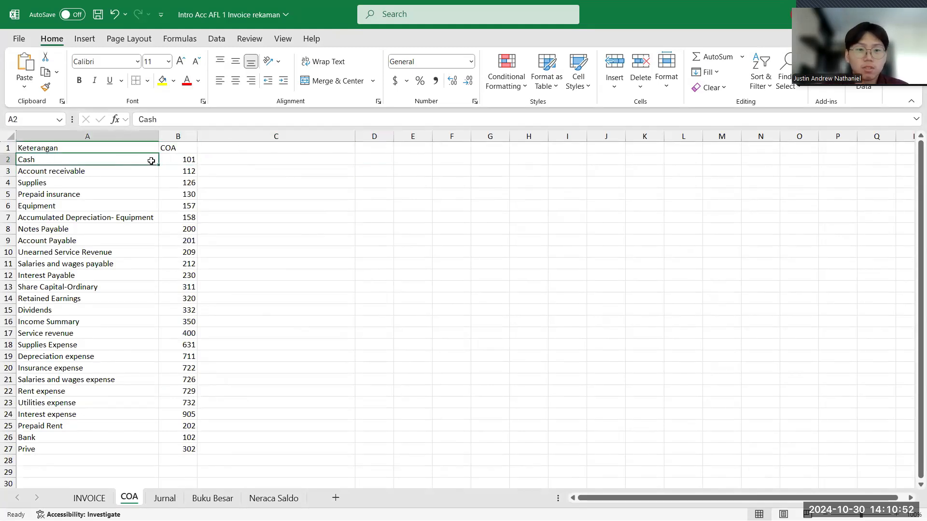
pyautogui.click(171, 161)
pyautogui.click(144, 164)
pyautogui.moveTo(144, 163); pyautogui.dragTo(186, 171)
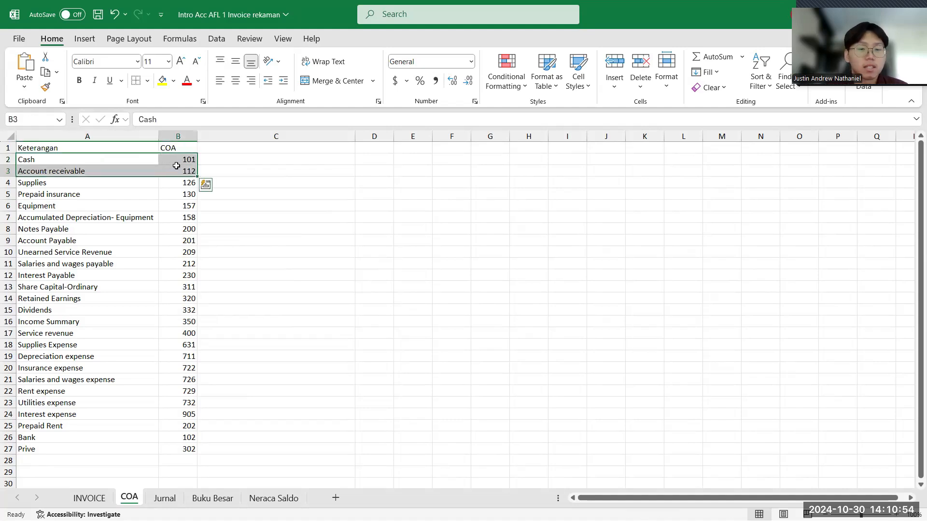
pyautogui.click(186, 171)
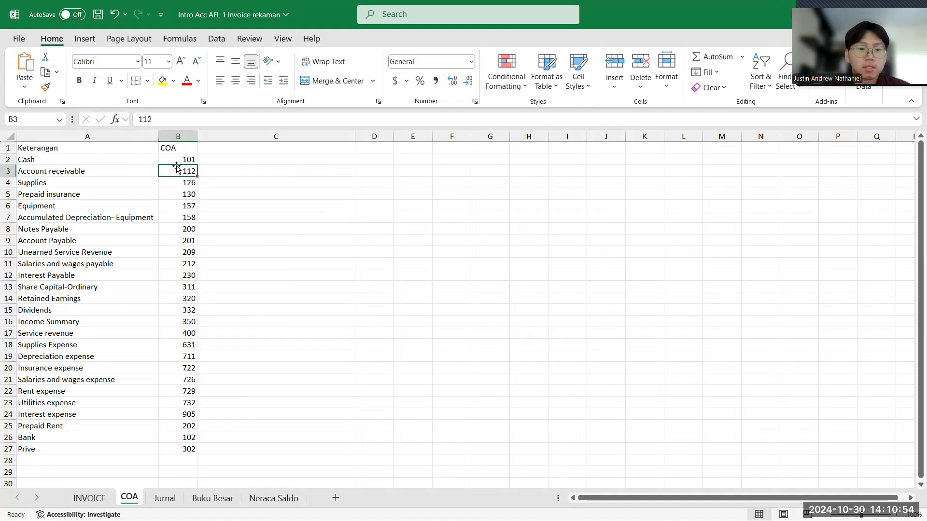
pyautogui.click(188, 193)
pyautogui.click(107, 185)
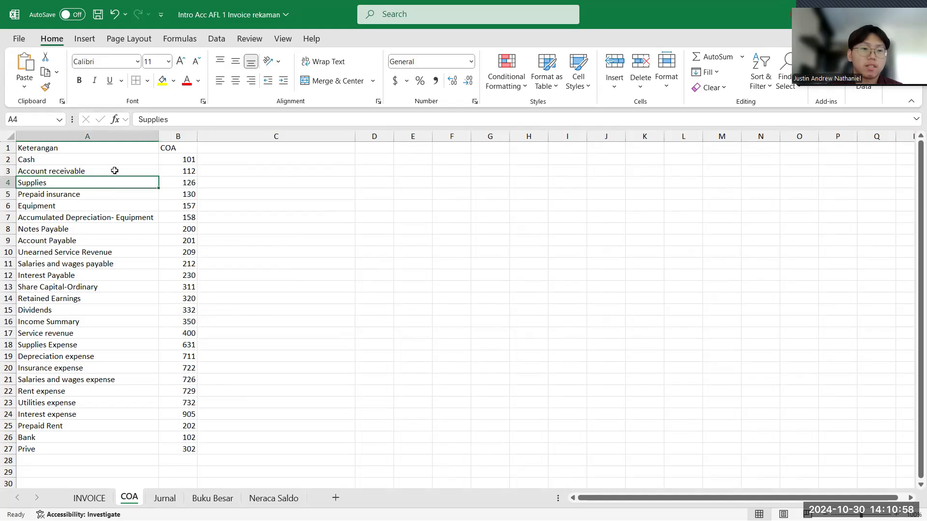
pyautogui.click(114, 171)
pyautogui.click(180, 161)
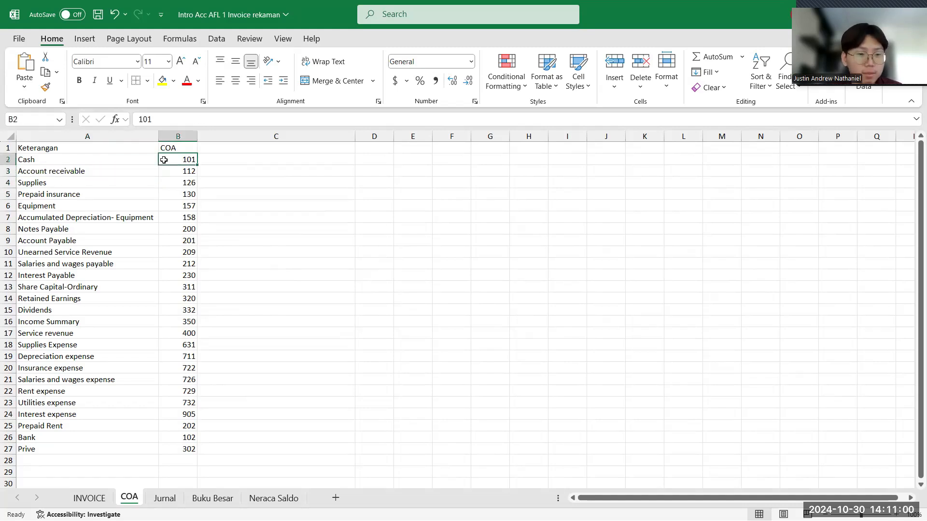
pyautogui.click(120, 161)
pyautogui.click(219, 159)
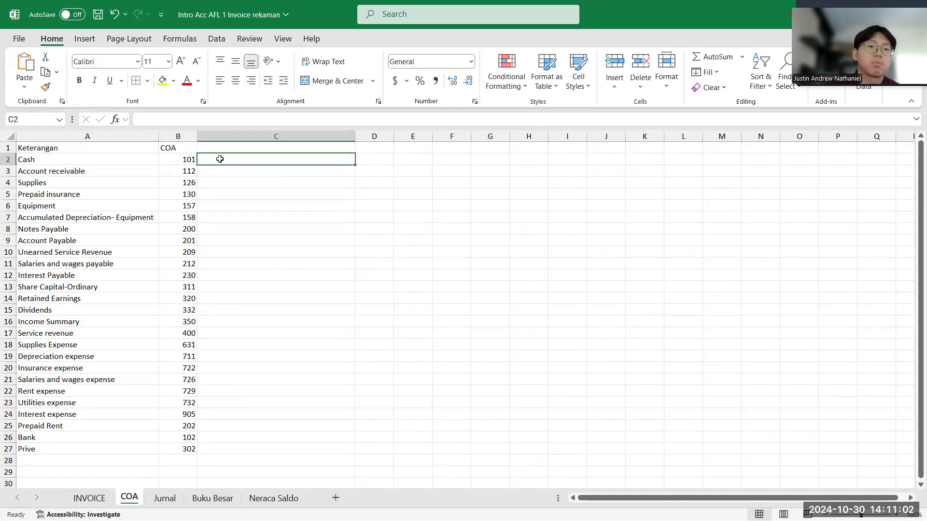
pyautogui.click(182, 159)
pyautogui.click(156, 158)
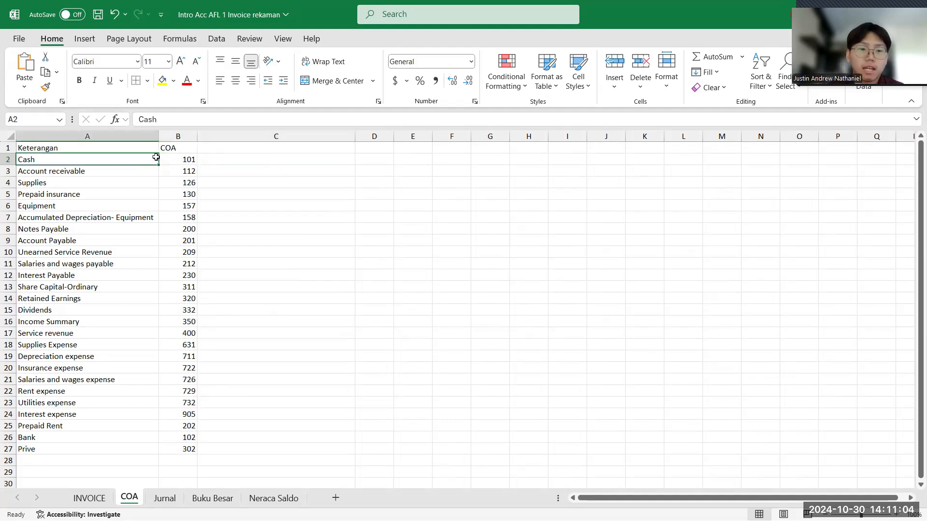
# - Enter =CONCATENATE(B2," ",A2) in cell C2 to join the account code and account name with a space
pyautogui.click(241, 161)
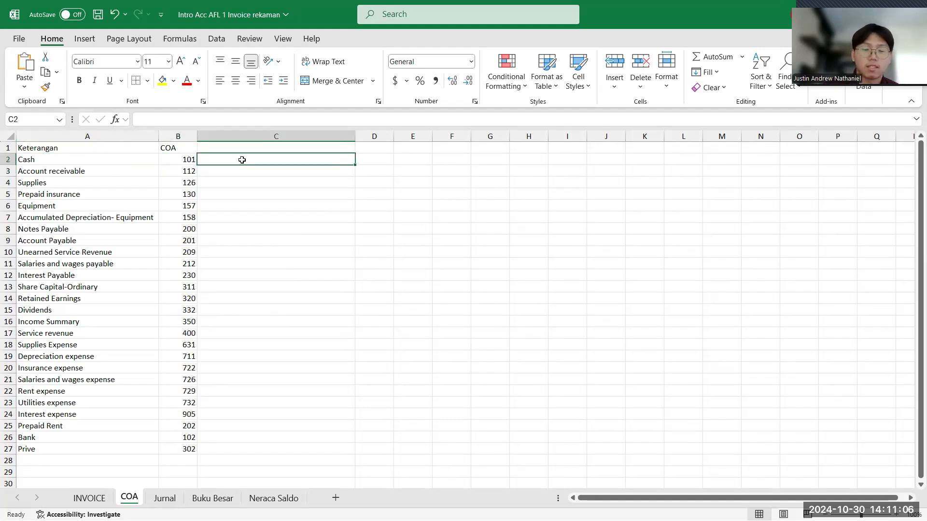
pyautogui.write('=con')
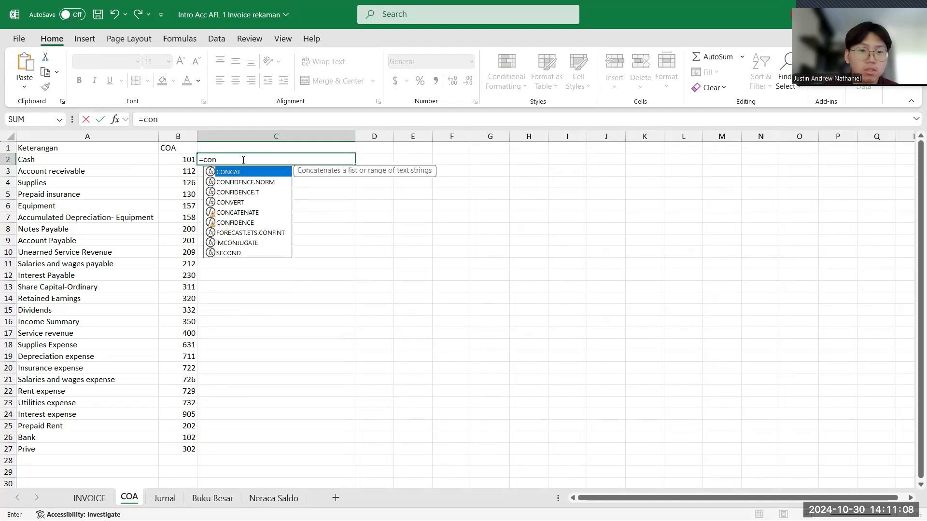
pyautogui.write('catenate')
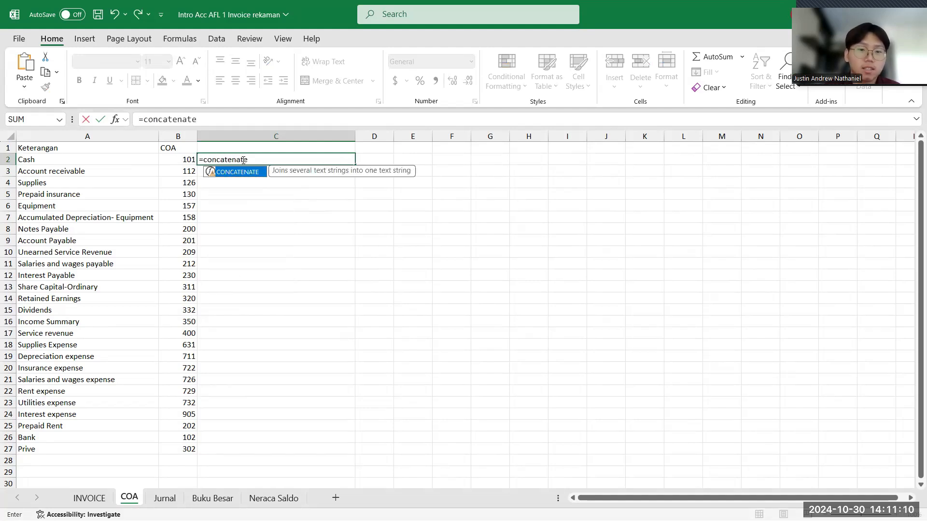
pyautogui.write('(')
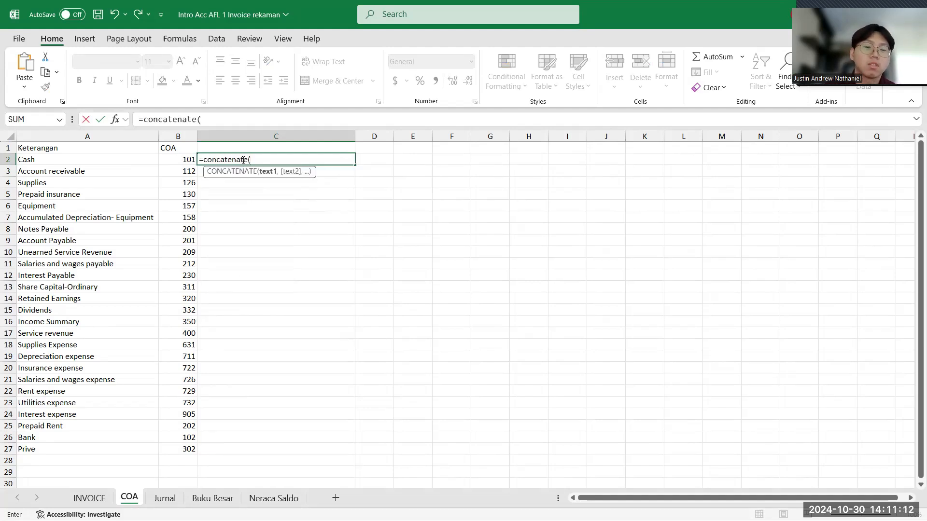
pyautogui.click(180, 160)
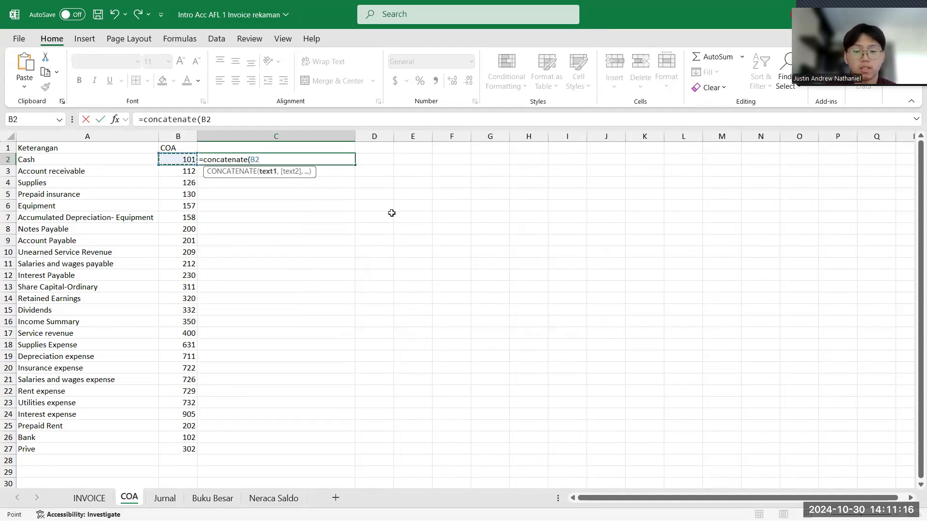
pyautogui.write(',')
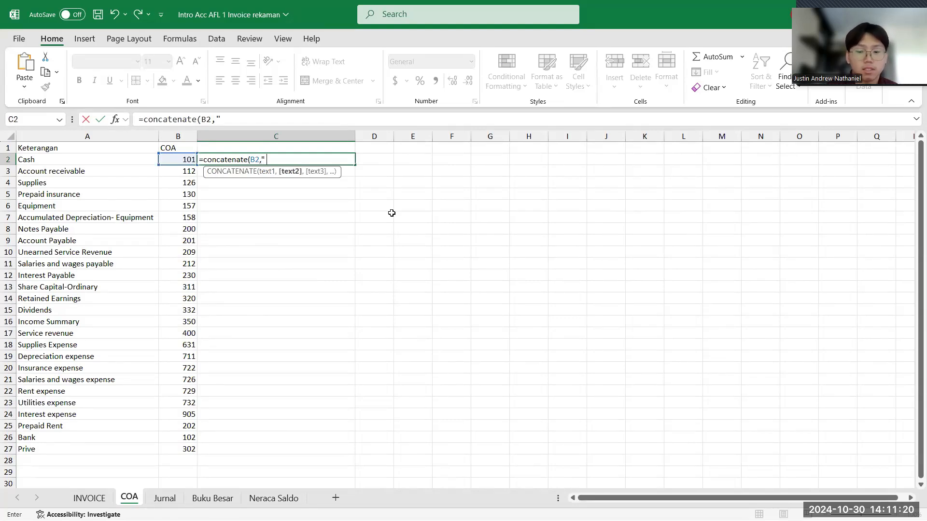
pyautogui.write('" ",')
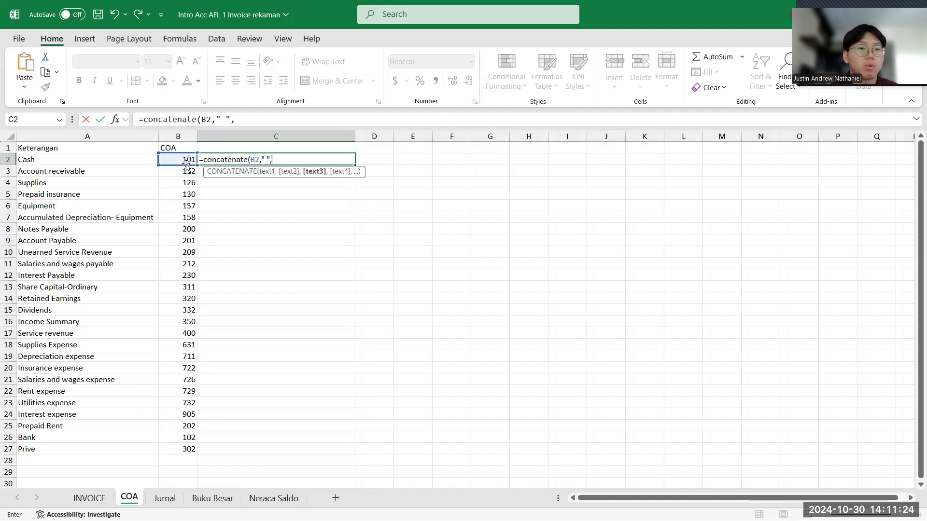
pyautogui.click(114, 159)
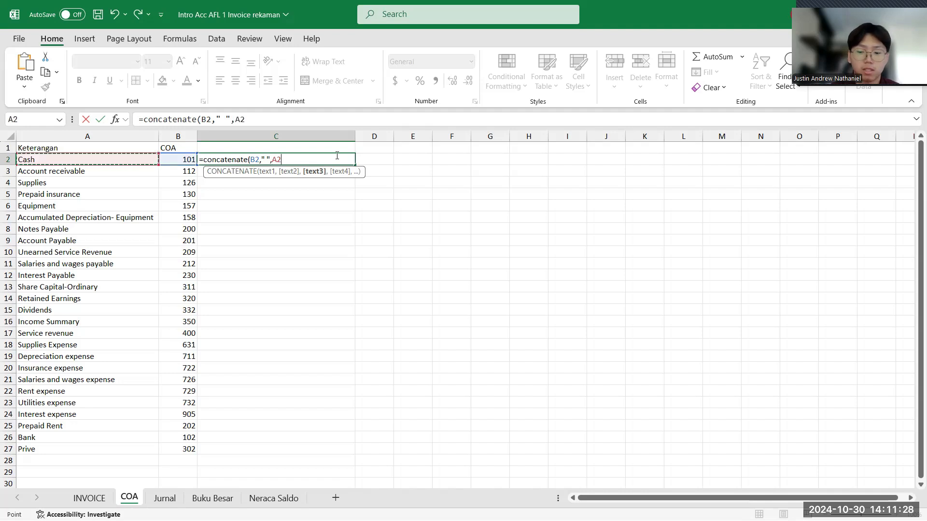
pyautogui.write(')')
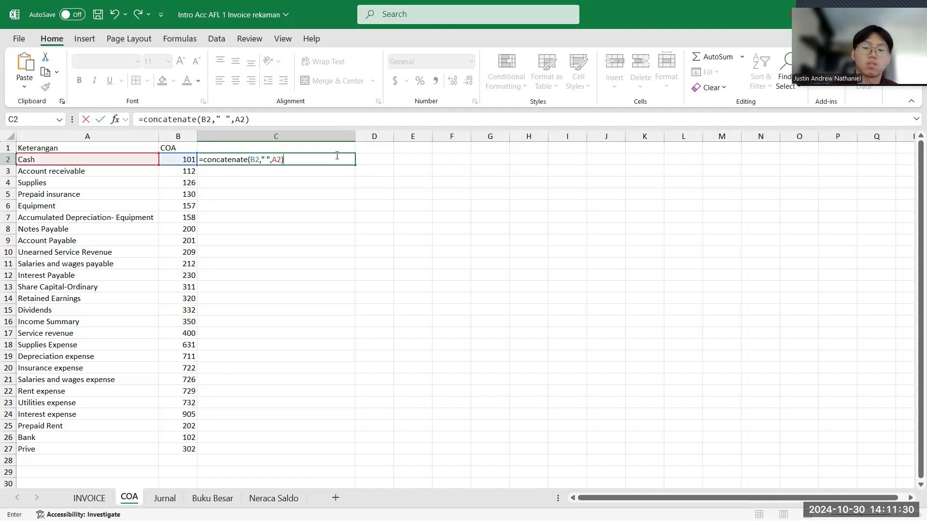
pyautogui.press('Return')
# - Fill the CONCATENATE formula from C2 down through C27 for all accounts
pyautogui.click(330, 162)
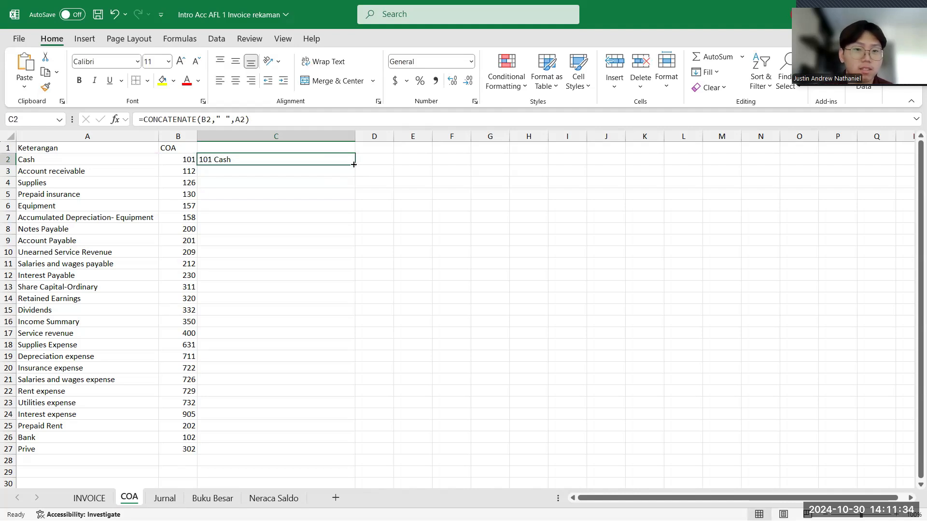
pyautogui.doubleClick(353, 165)
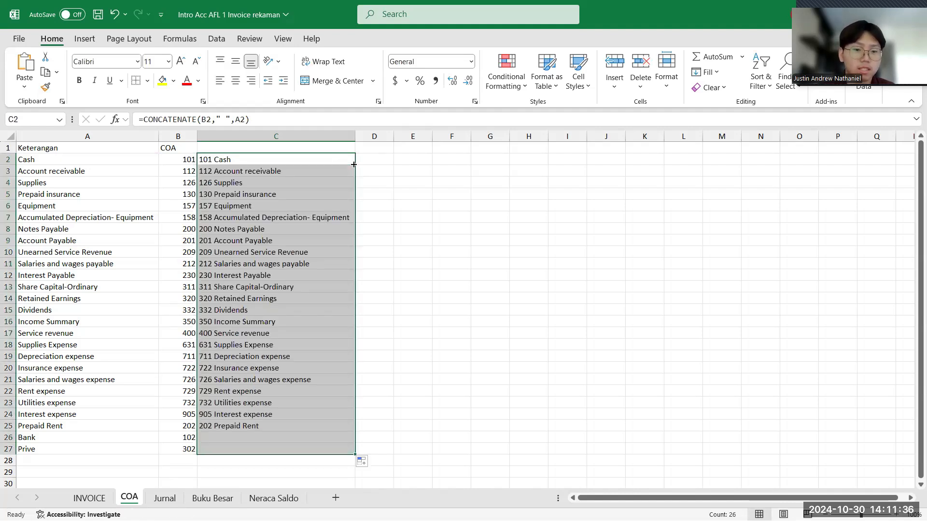
pyautogui.click(241, 183)
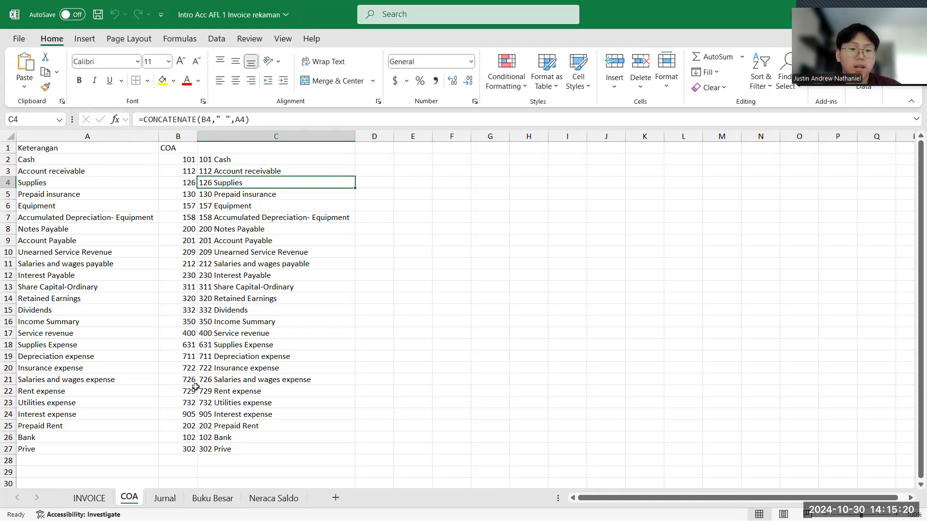
# - On the Jurnal sheet, enter the headers "tanggal", "akun debit" and "aku kredit" in cells B4 to D4
pyautogui.click(164, 498)
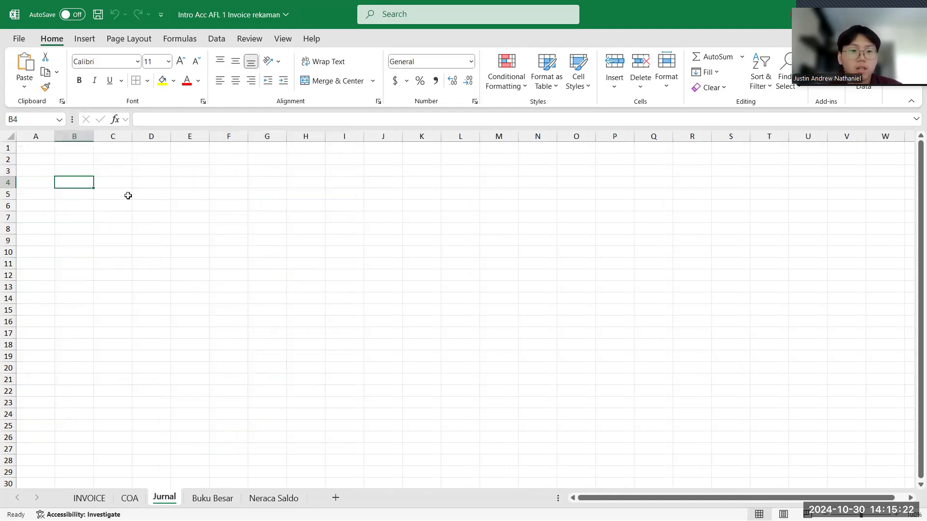
pyautogui.click(121, 182)
pyautogui.click(84, 181)
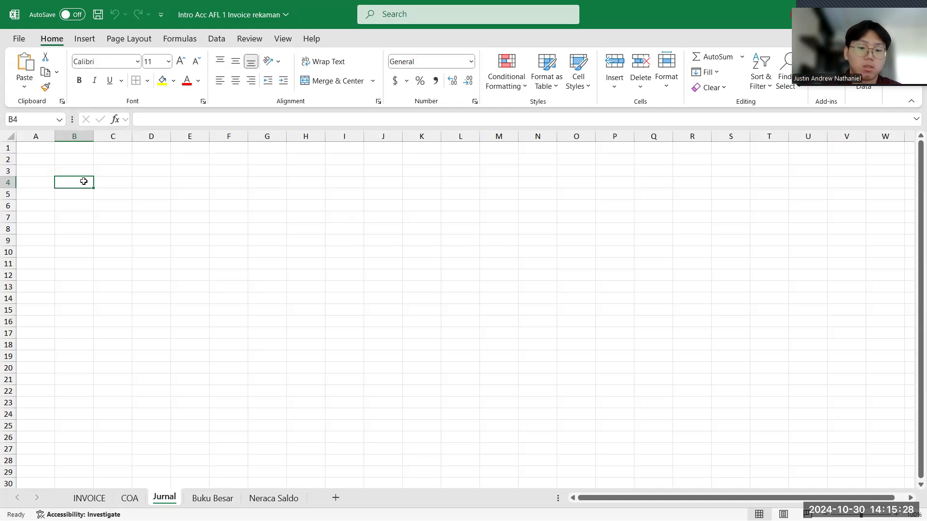
pyautogui.write('tanggal')
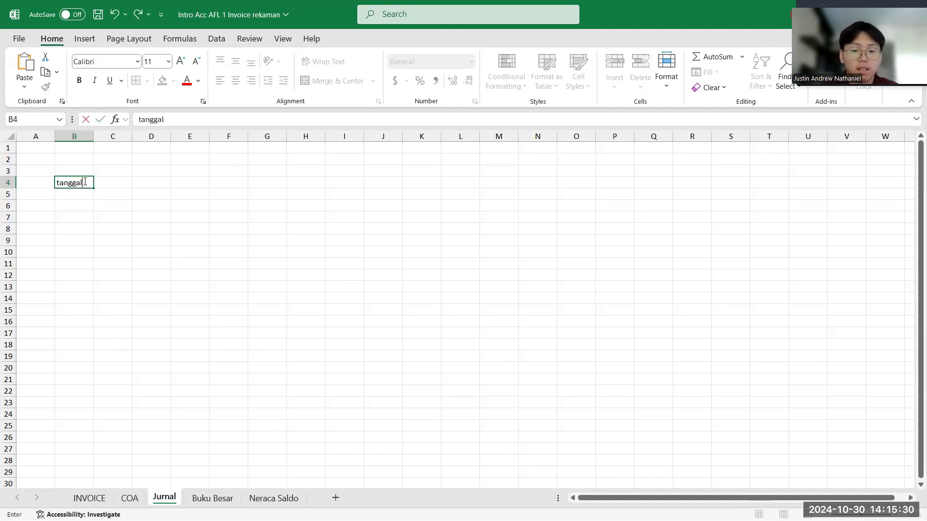
pyautogui.press('Tab')
pyautogui.write('aku')
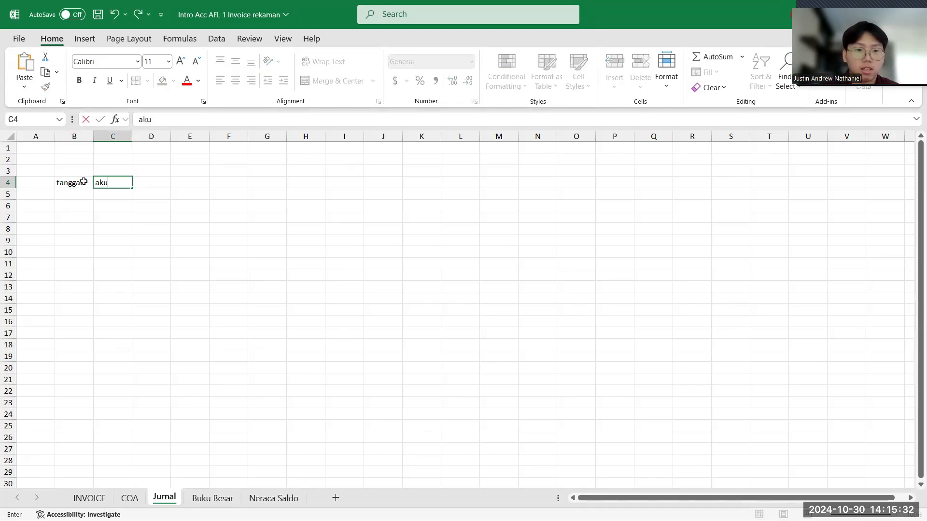
pyautogui.write('n debit')
pyautogui.press('Tab')
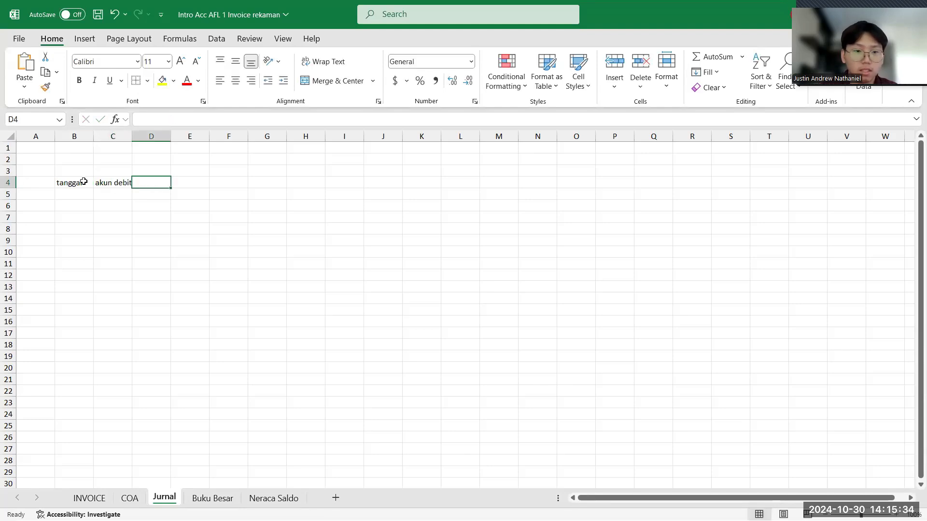
pyautogui.write('aku kredit')
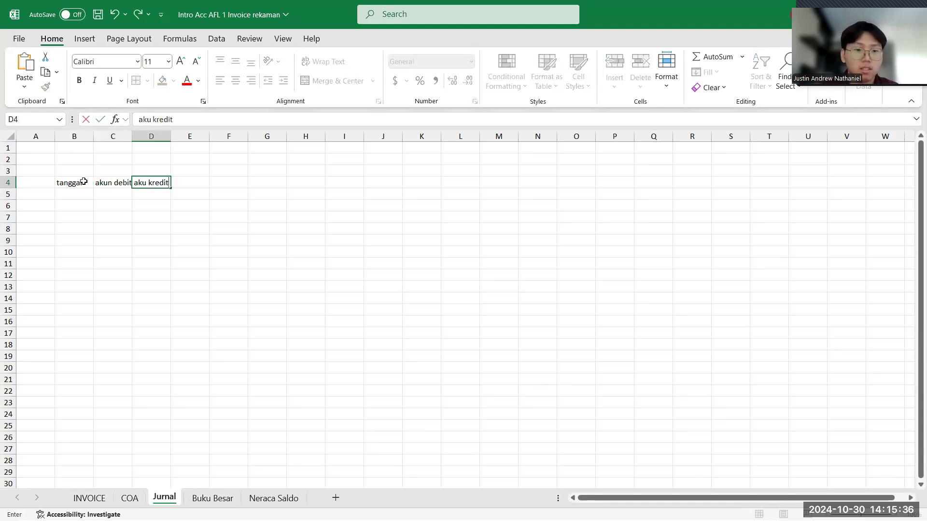
pyautogui.press('Tab')
# - Continue the journal header row with "debit", "kredit", "akun" and "keterangan" in cells E4 to H4
pyautogui.write('debit')
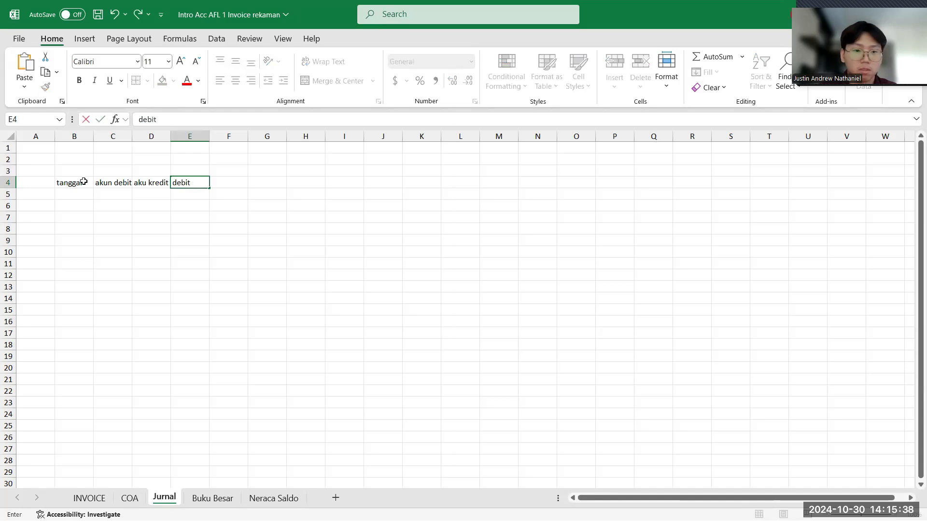
pyautogui.press('Tab')
pyautogui.write('kr')
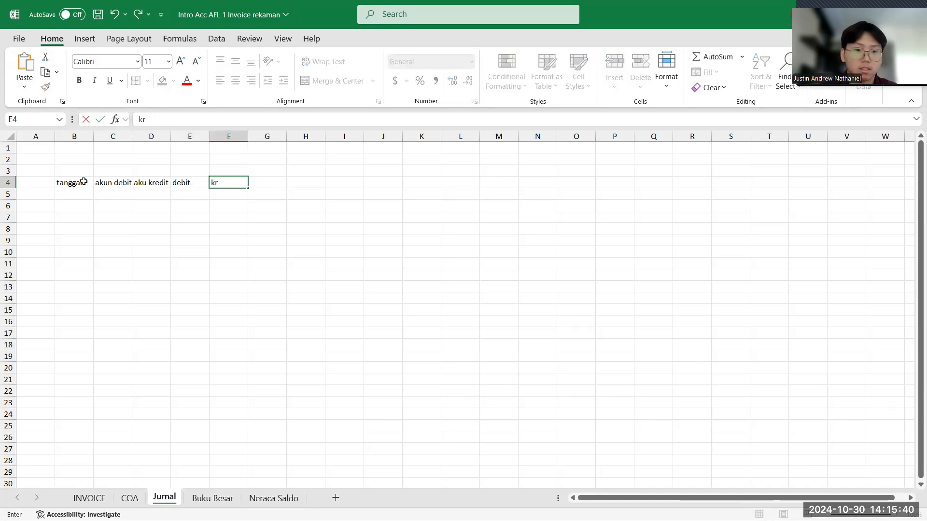
pyautogui.write('edit')
pyautogui.press('Tab')
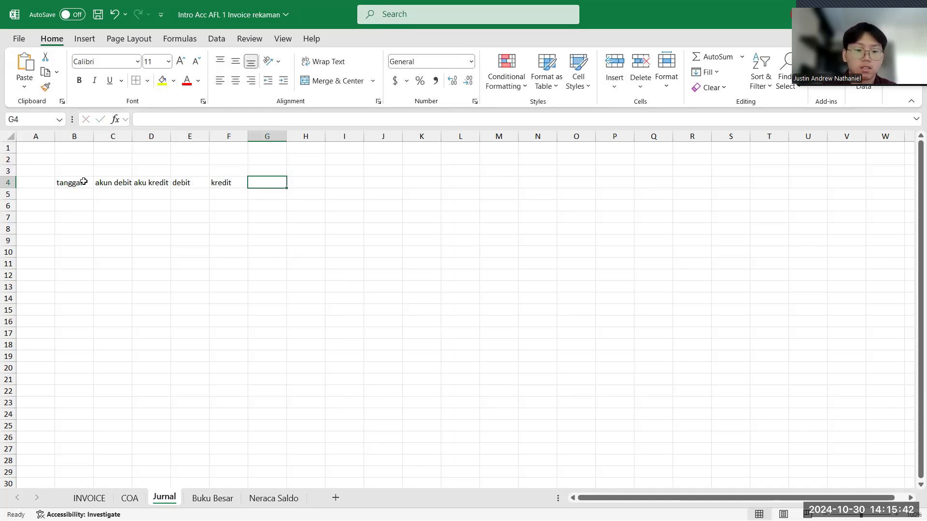
pyautogui.write('akun')
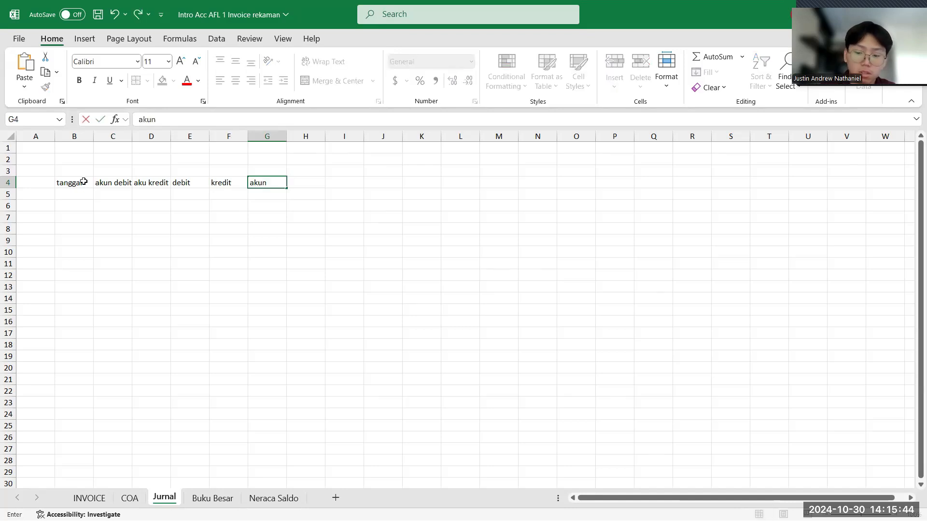
pyautogui.press('Tab')
pyautogui.write('ketr')
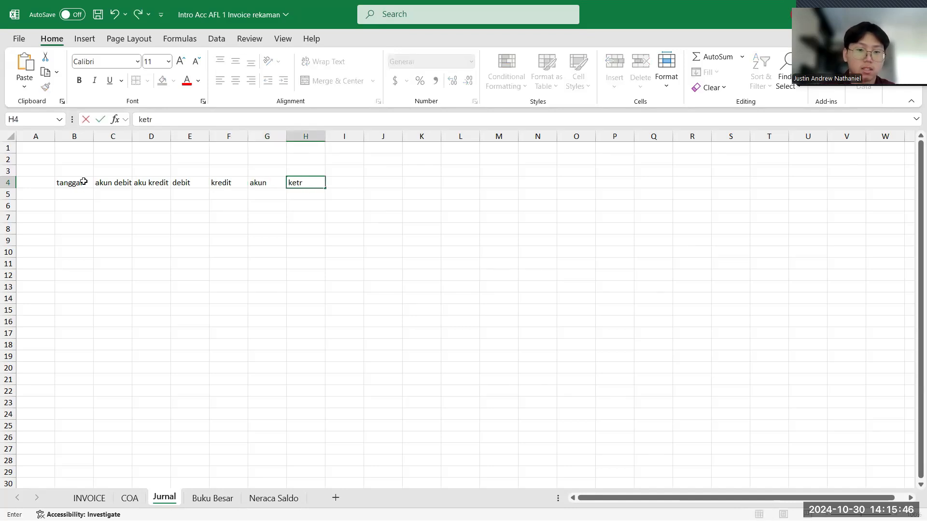
pyautogui.press('BackSpace')
pyautogui.write('ere')
pyautogui.press('BackSpace')
pyautogui.write('angan')
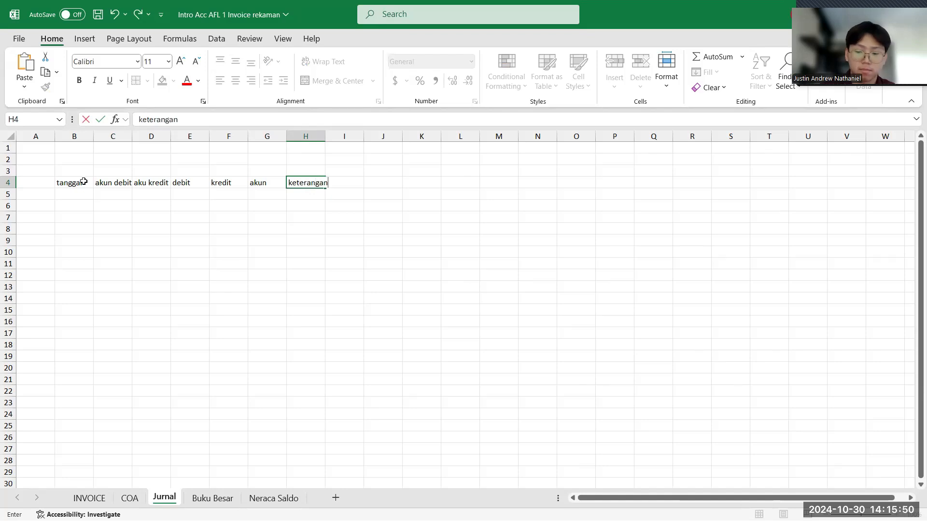
pyautogui.press('Return')
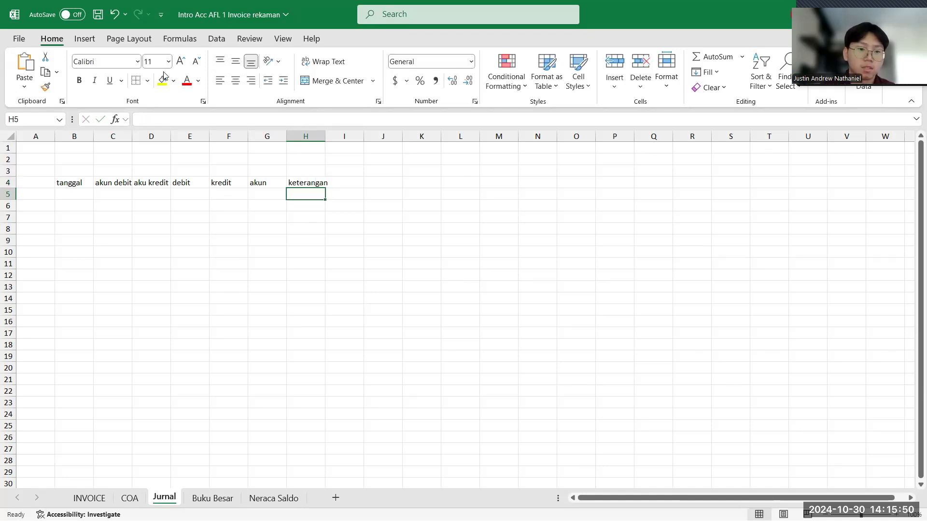
# - Fit the journal column widths to their header text and apply all borders to the range B4:H50
pyautogui.moveTo(171, 136); pyautogui.dragTo(134, 136)
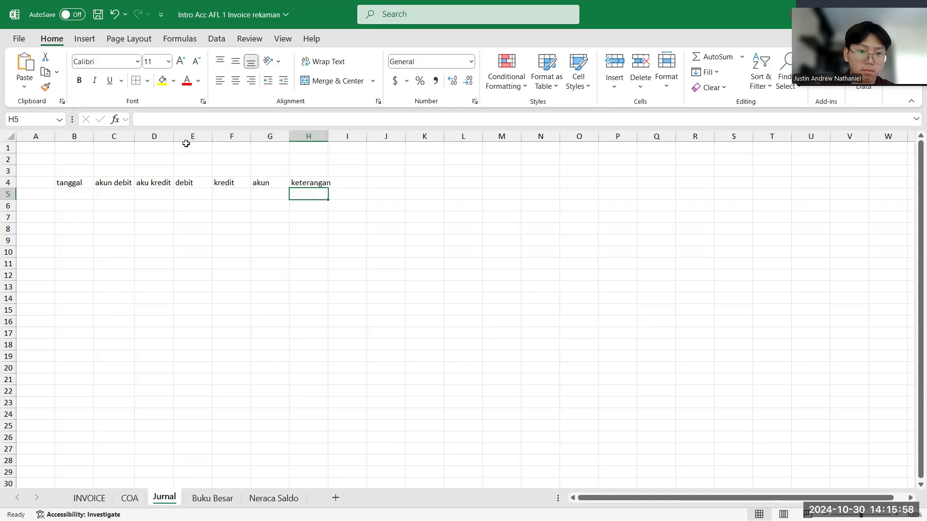
pyautogui.doubleClick(94, 137)
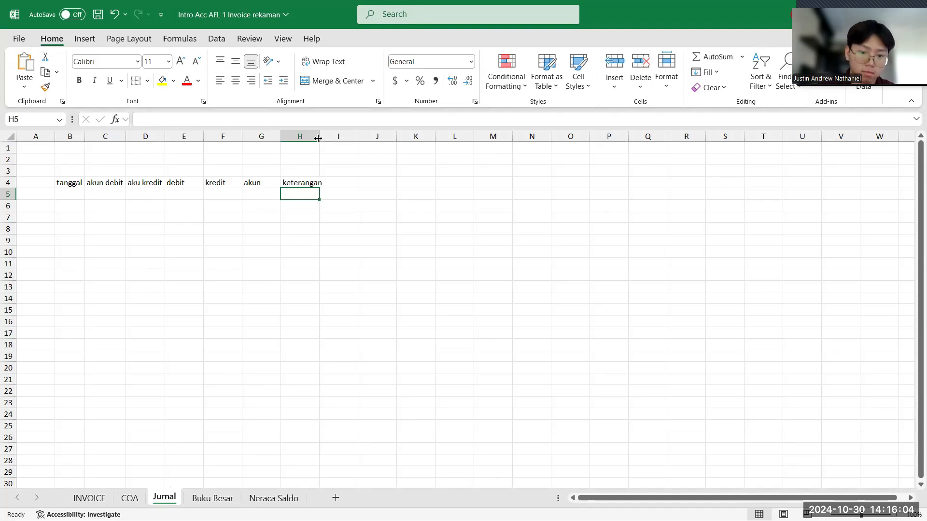
pyautogui.moveTo(69, 159); pyautogui.dragTo(308, 447)
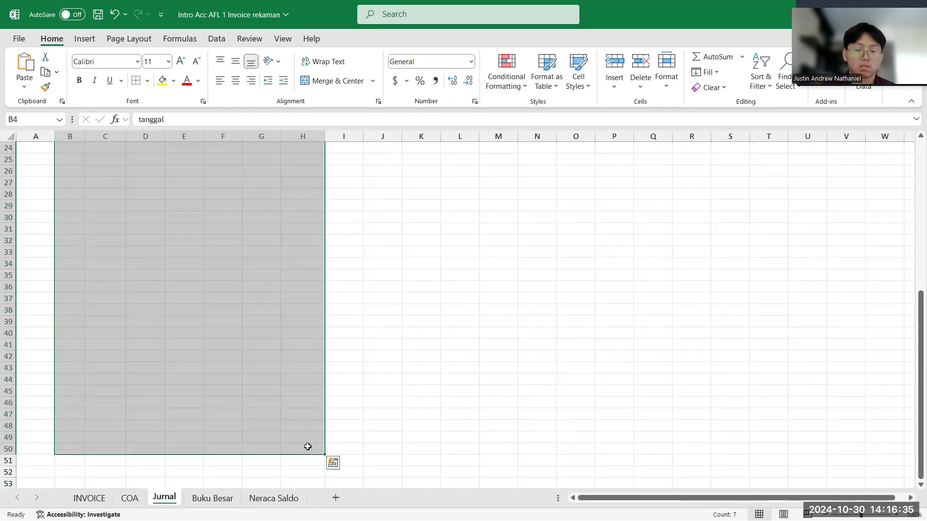
pyautogui.click(147, 81)
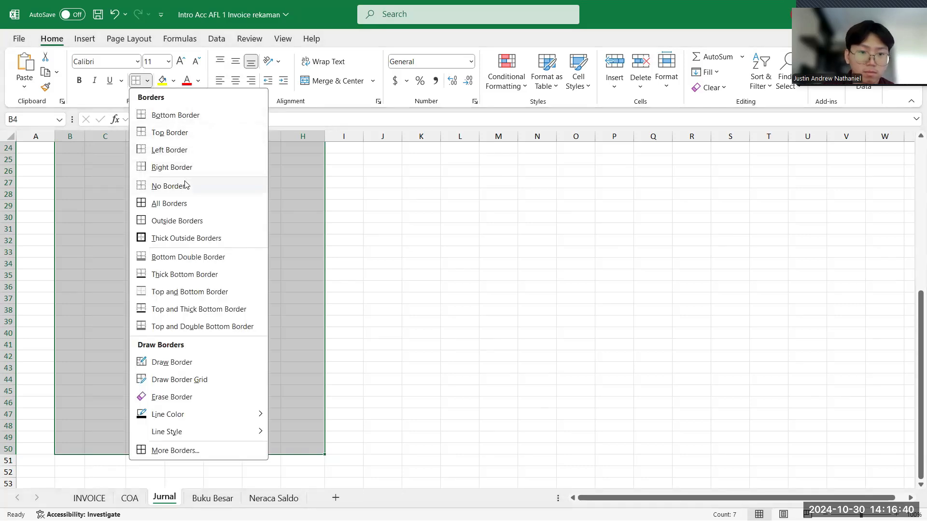
pyautogui.click(177, 208)
pyautogui.scroll(8, 178, 208)
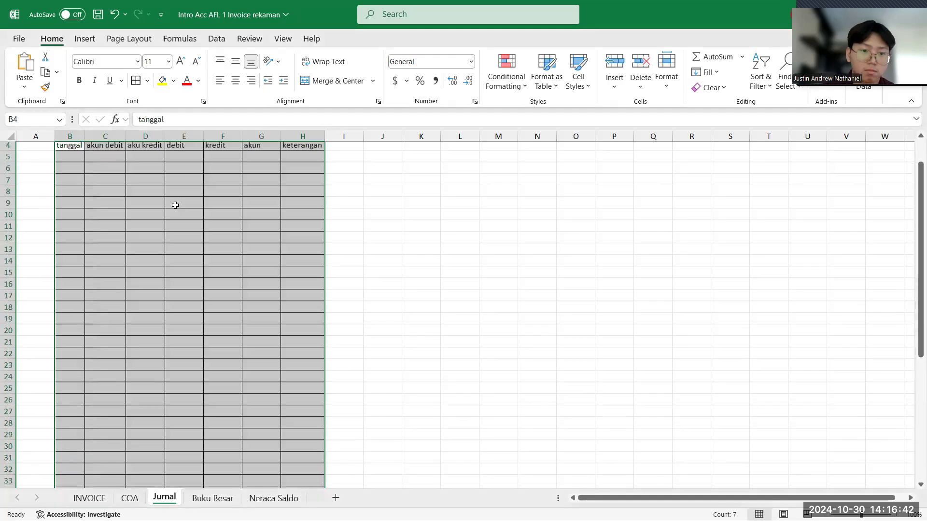
pyautogui.click(62, 195)
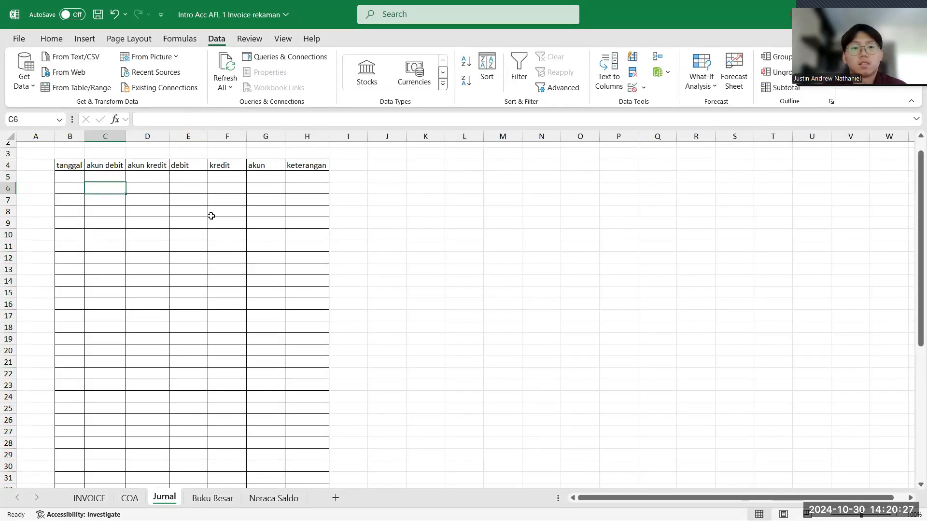
pyautogui.click(116, 178)
pyautogui.click(137, 186)
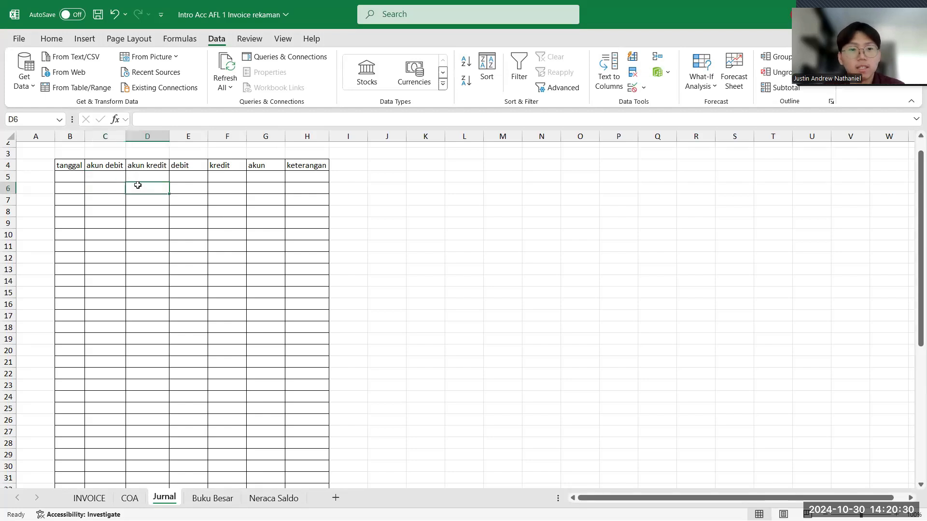
pyautogui.click(102, 166)
pyautogui.click(110, 186)
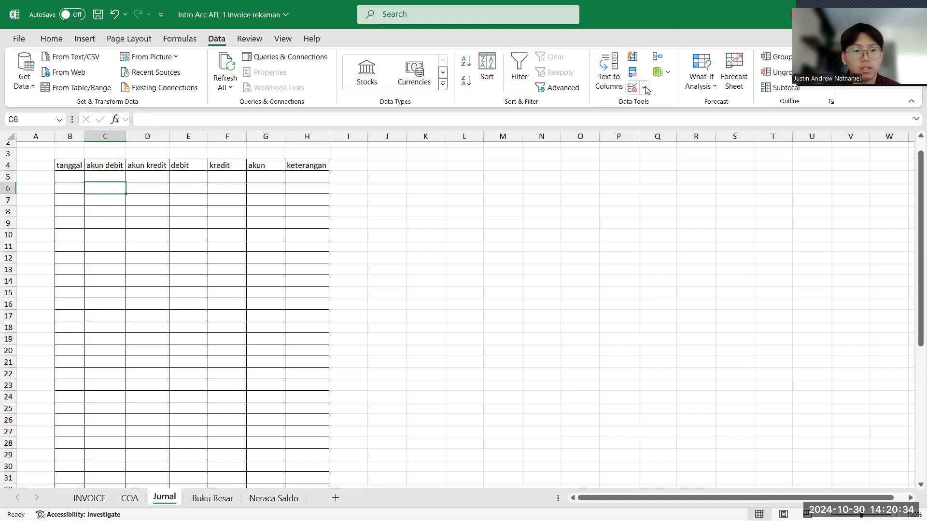
pyautogui.click(94, 178)
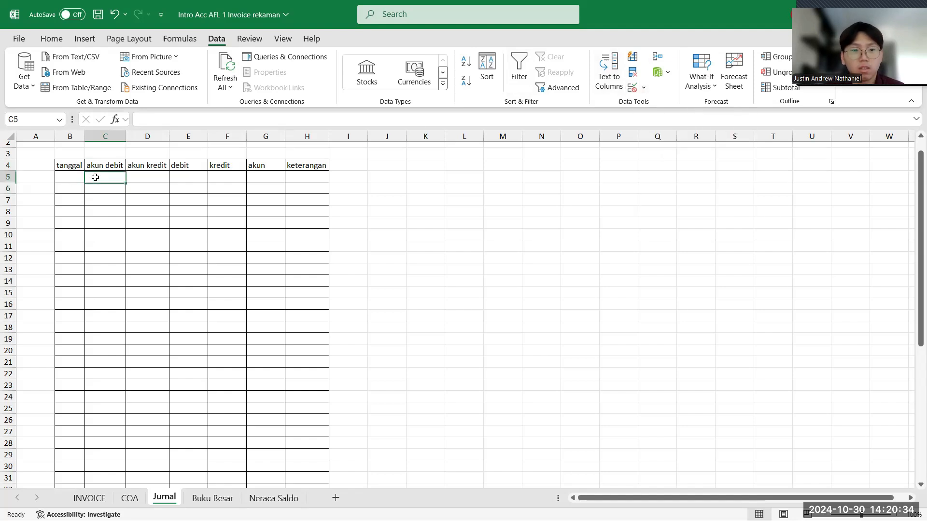
pyautogui.click(156, 177)
pyautogui.click(116, 178)
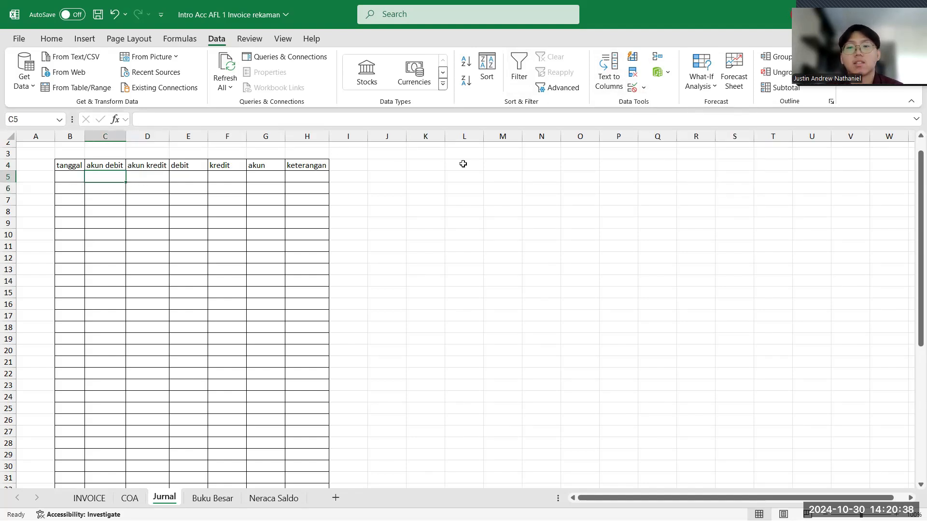
pyautogui.click(645, 88)
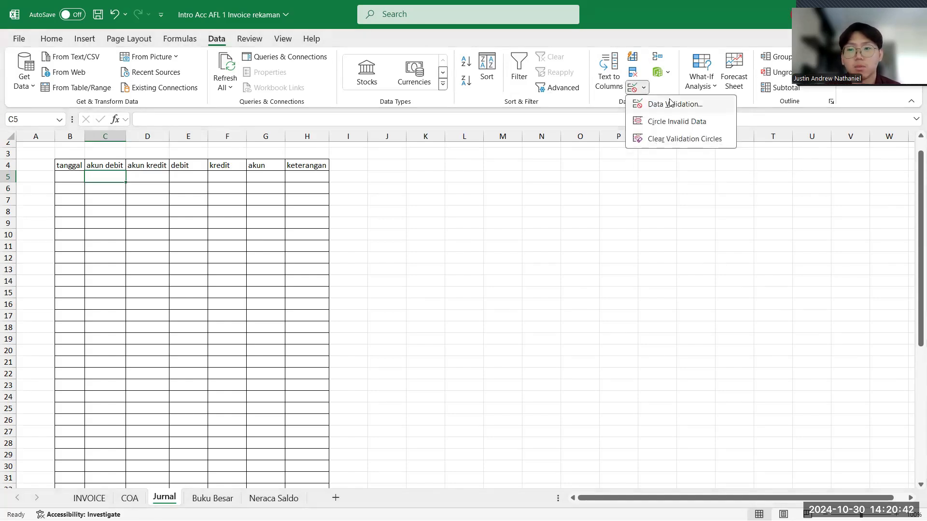
pyautogui.click(644, 104)
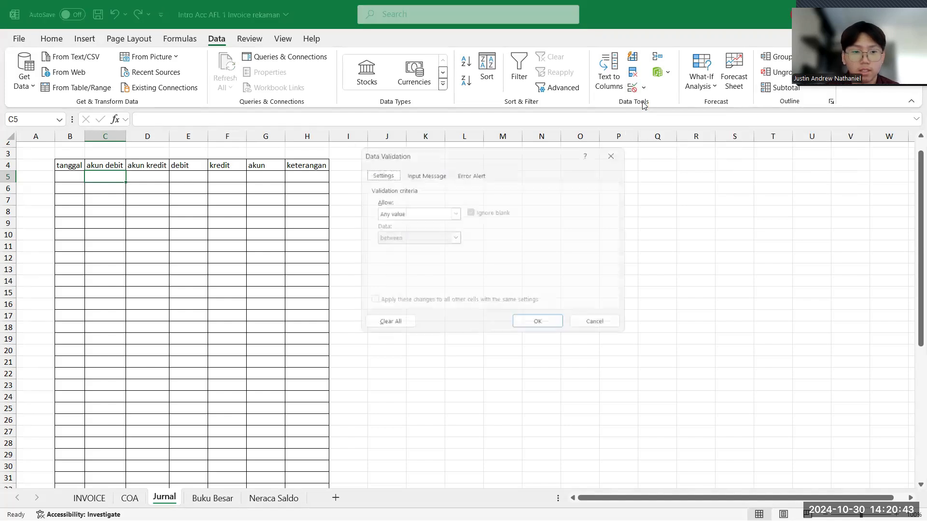
pyautogui.click(623, 150)
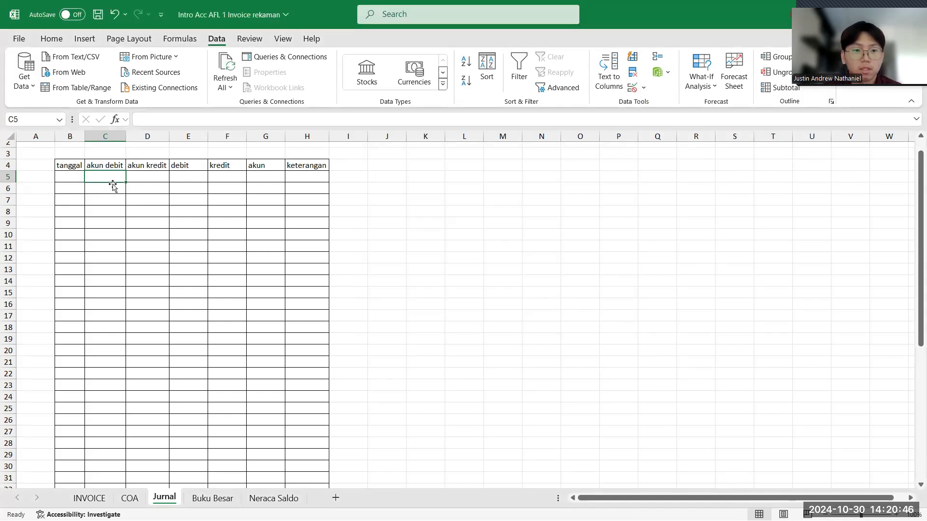
# - Add List data validation with source =COA!$C$2:$C$27 to the akun debit and akun kredit cells from row 5 down
pyautogui.moveTo(110, 182); pyautogui.dragTo(136, 460)
pyautogui.scroll(7, 231, 265)
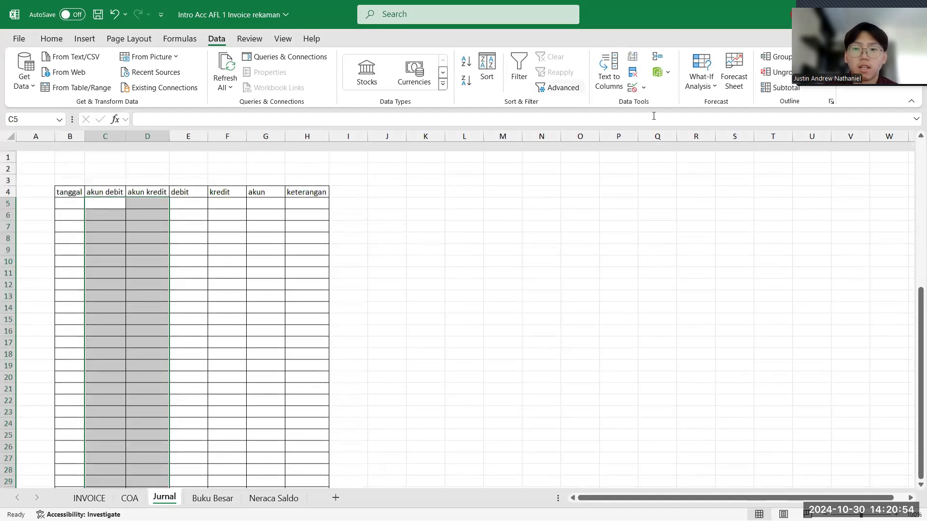
pyautogui.click(644, 88)
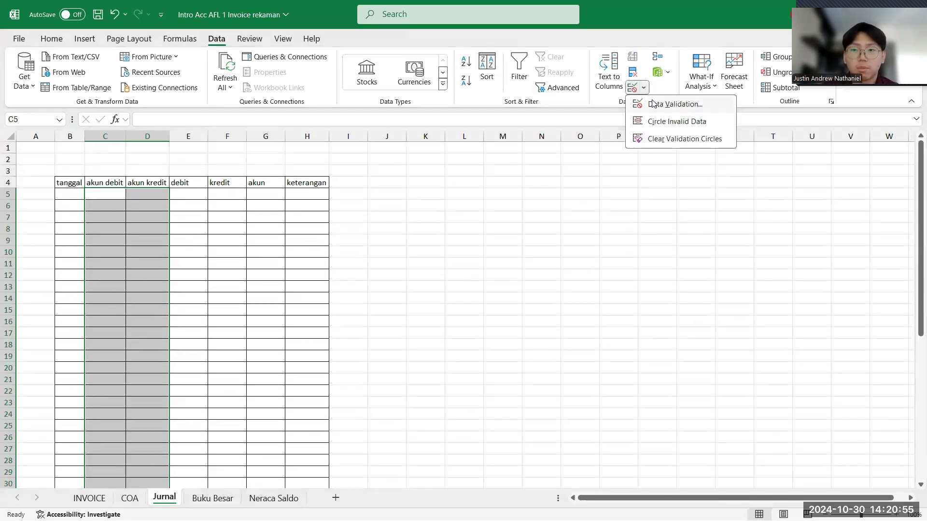
pyautogui.click(653, 105)
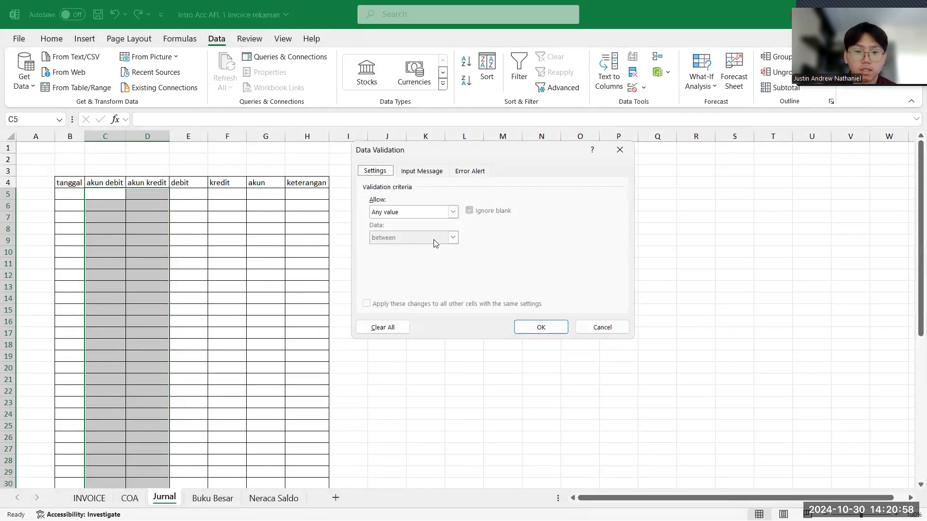
pyautogui.click(453, 213)
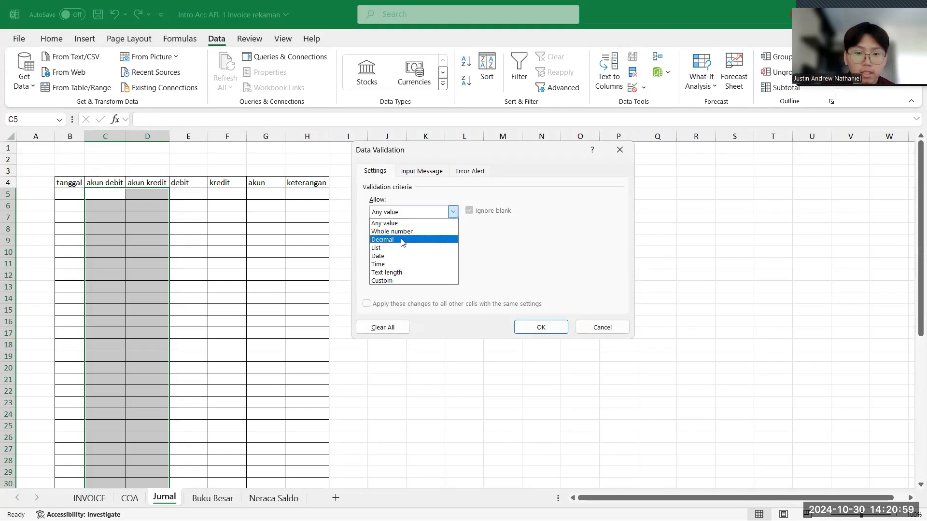
pyautogui.click(391, 249)
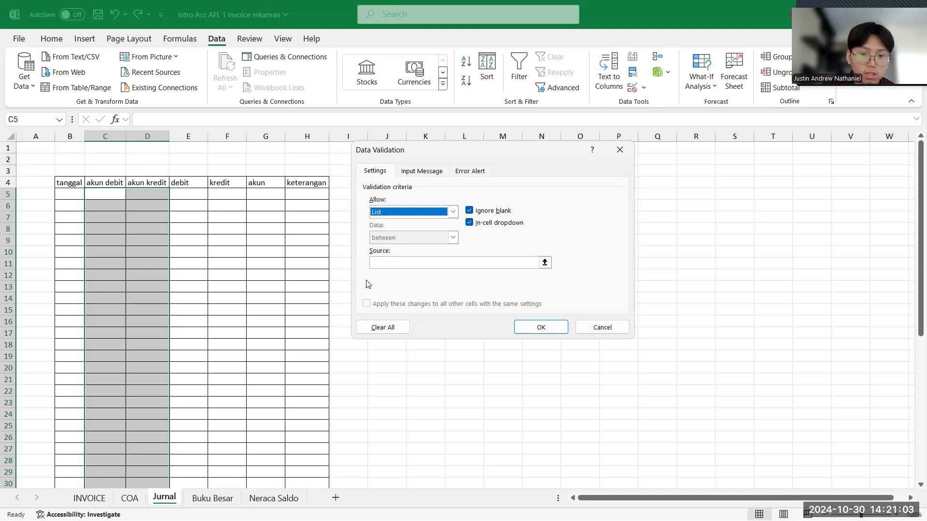
pyautogui.click(383, 263)
pyautogui.click(129, 501)
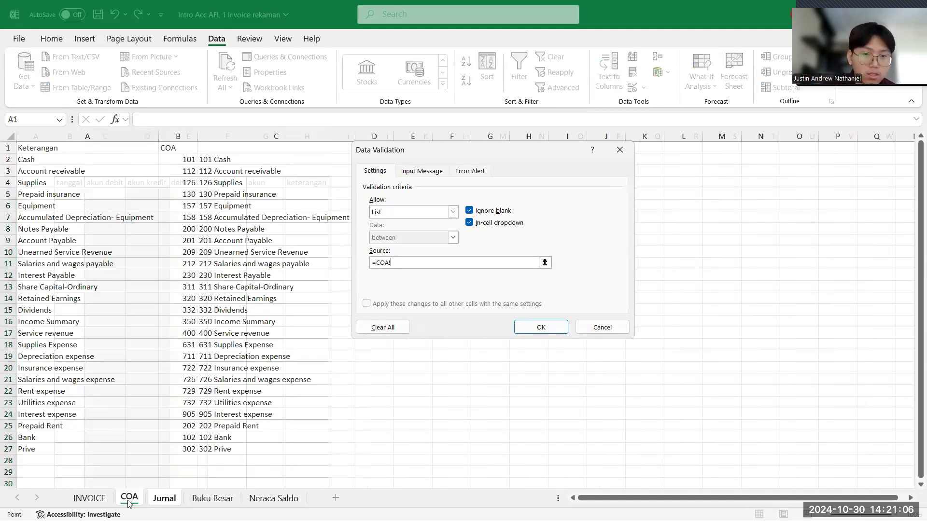
pyautogui.moveTo(211, 159); pyautogui.dragTo(311, 447)
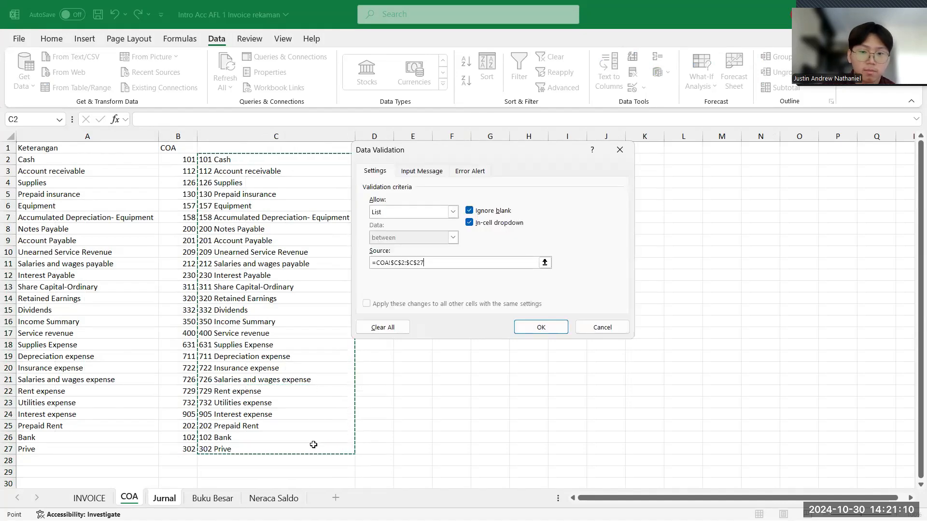
pyautogui.press('Return')
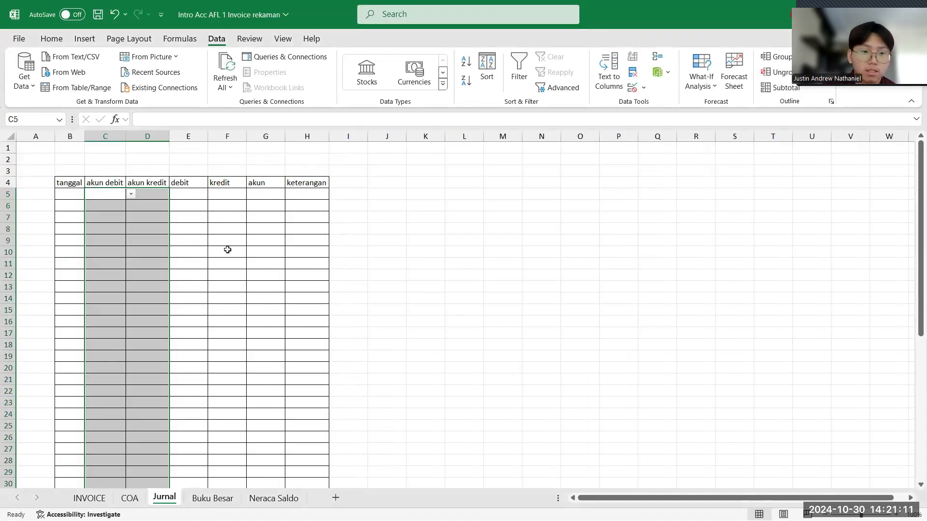
# - Examine the account choices offered by the dropdown list in the first akun debit cell, C5
pyautogui.click(152, 207)
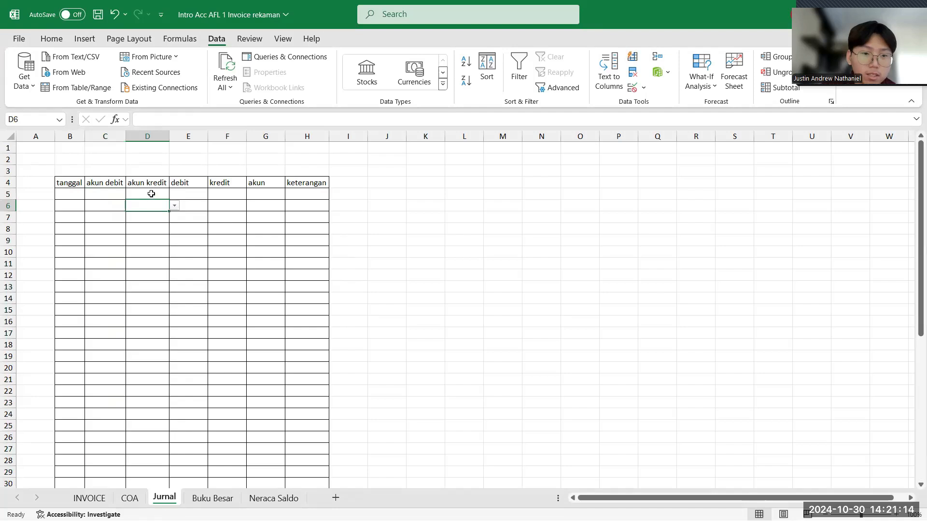
pyautogui.click(151, 194)
pyautogui.click(109, 195)
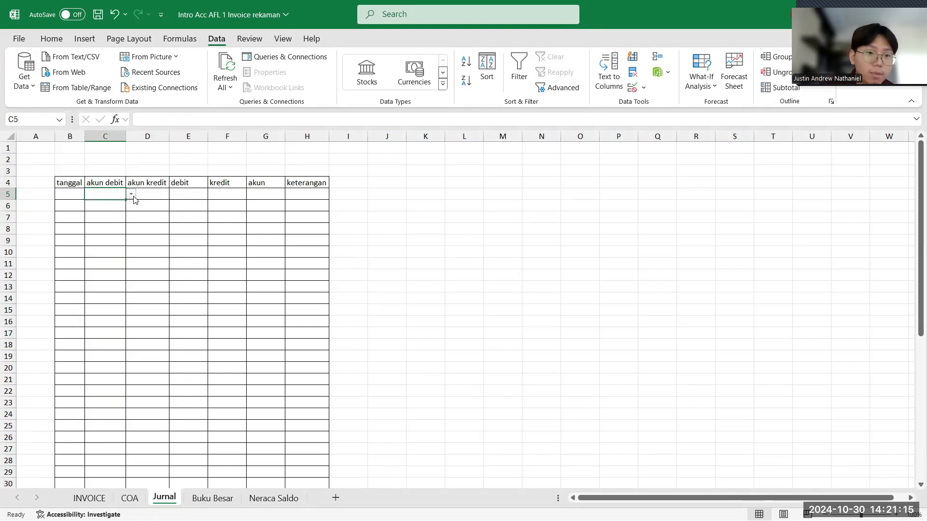
pyautogui.click(131, 195)
pyautogui.scroll(-1, 140, 241)
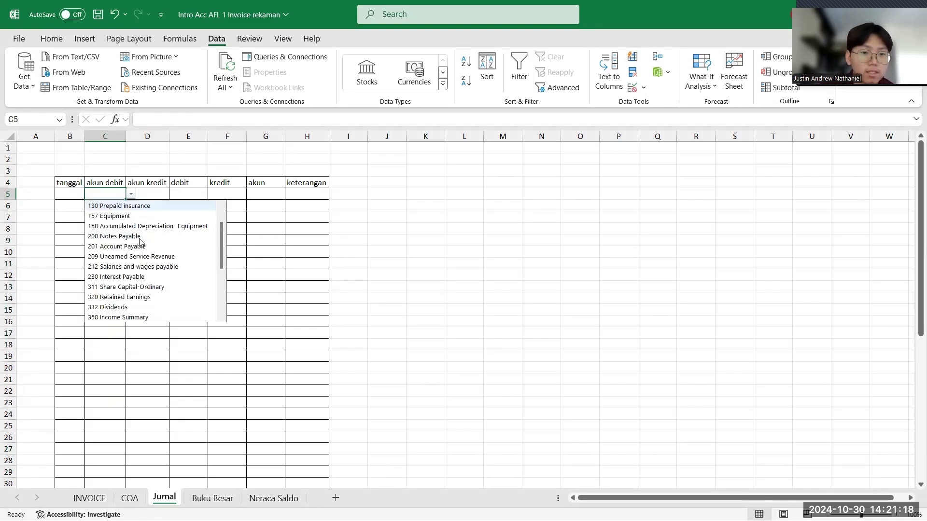
pyautogui.scroll(1, 140, 242)
pyautogui.scroll(-4, 140, 241)
pyautogui.scroll(-1, 140, 242)
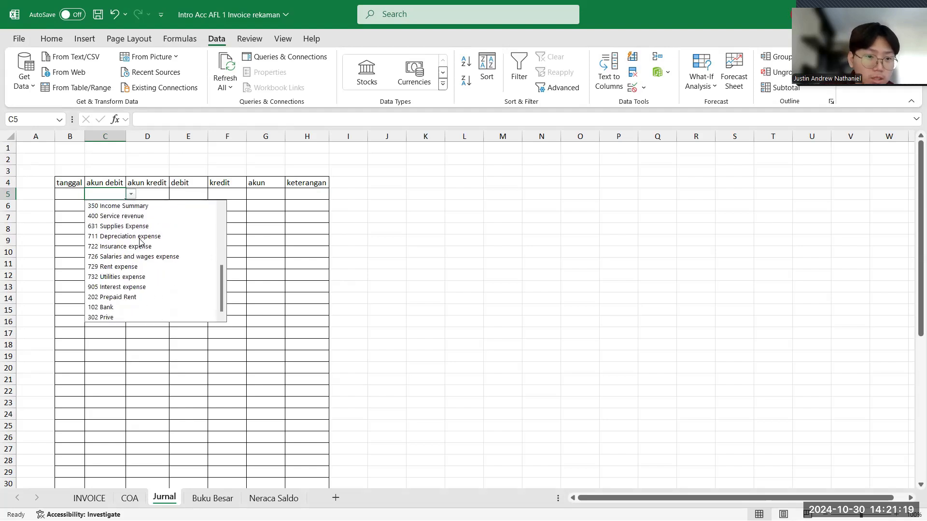
pyautogui.scroll(5, 140, 241)
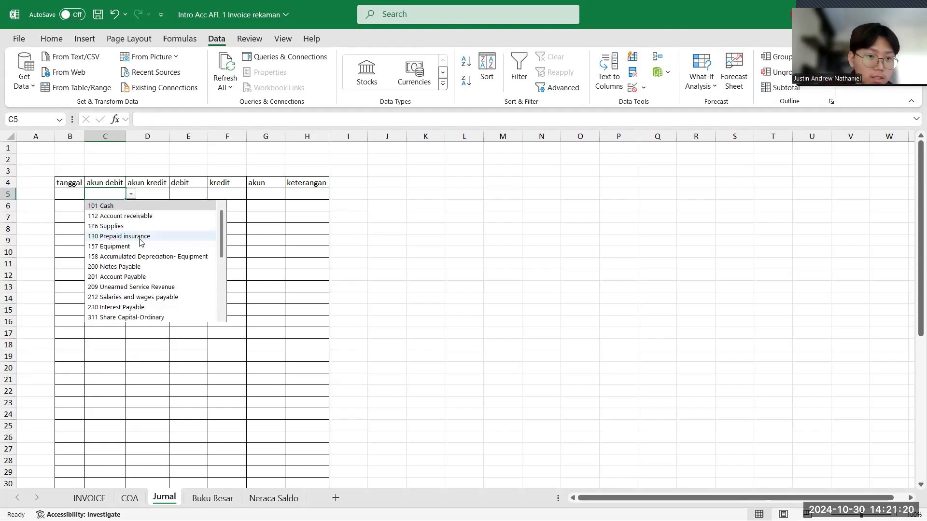
pyautogui.click(153, 192)
# - Choose "101 Cash" from the account dropdown list as the akun debit in cell C5
pyautogui.click(112, 196)
pyautogui.click(131, 194)
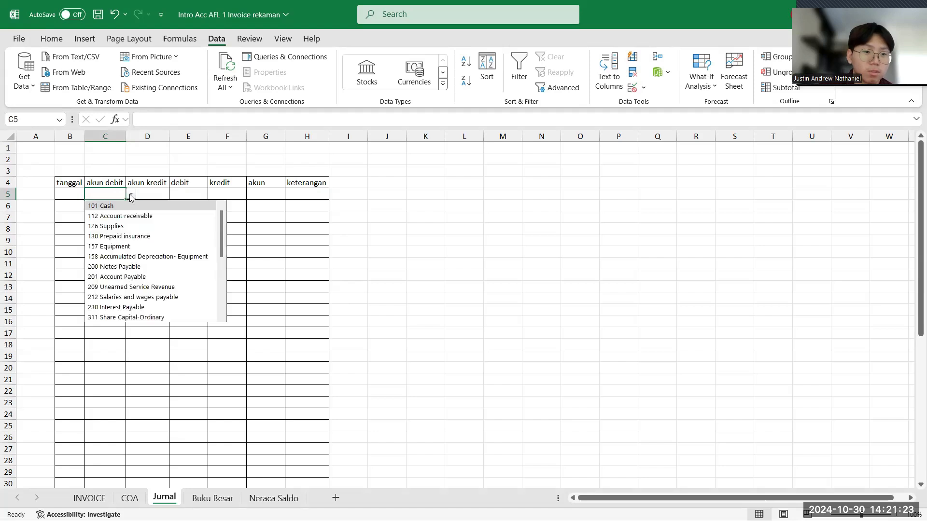
pyautogui.scroll(-2, 149, 300)
pyautogui.scroll(-3, 149, 299)
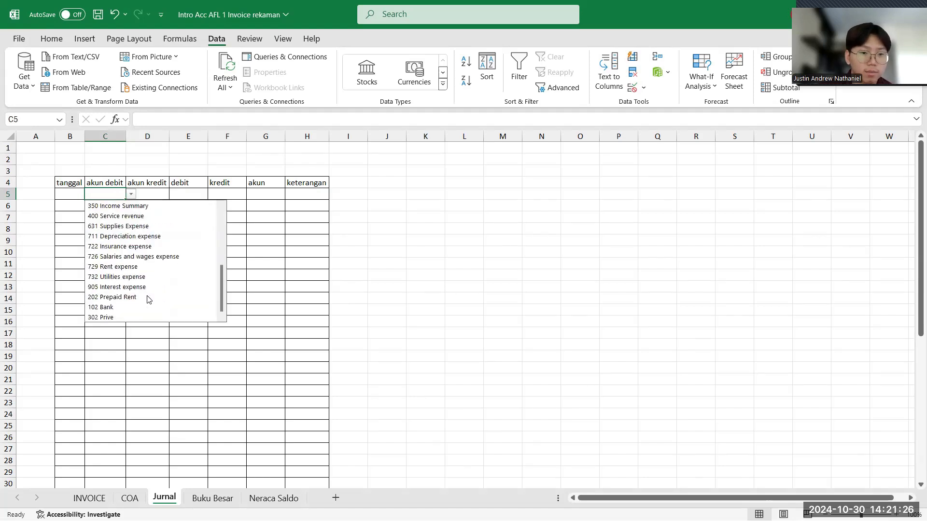
pyautogui.scroll(5, 149, 299)
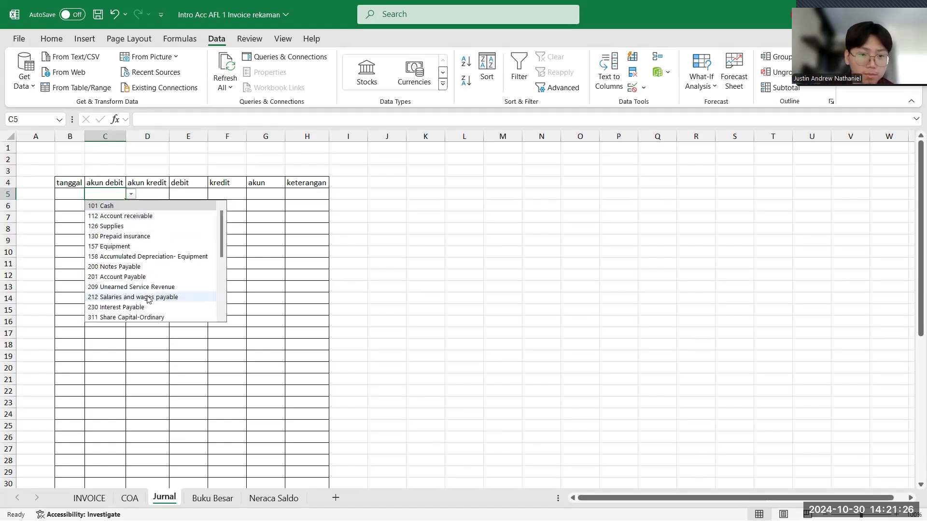
pyautogui.click(128, 205)
# - Review the account dropdown lists in the first journal row's akun debit and akun kredit cells without changing either selection
pyautogui.click(130, 195)
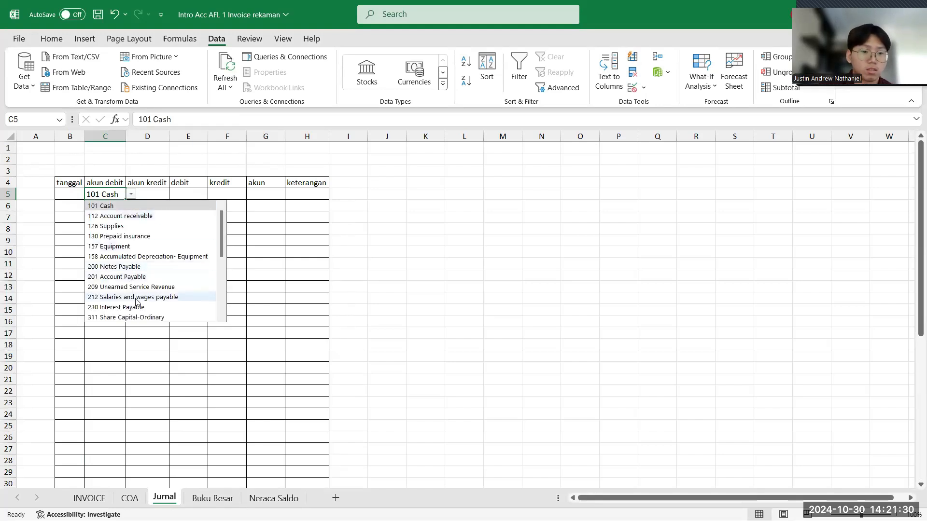
pyautogui.scroll(-5, 135, 300)
pyautogui.scroll(2, 135, 302)
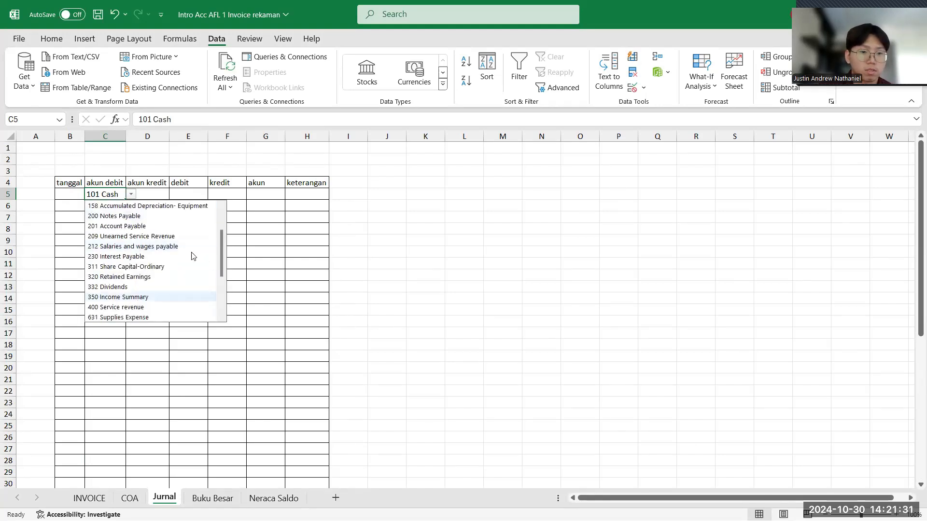
pyautogui.click(255, 226)
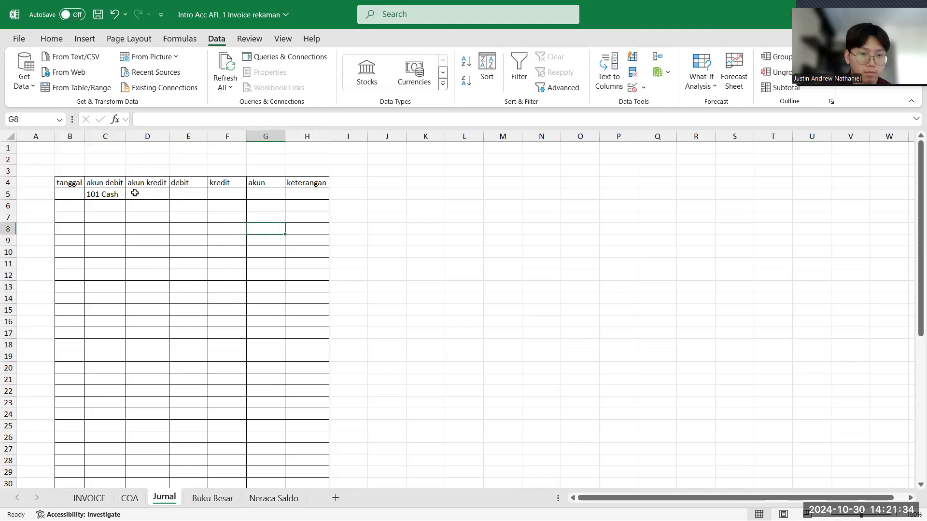
pyautogui.click(114, 194)
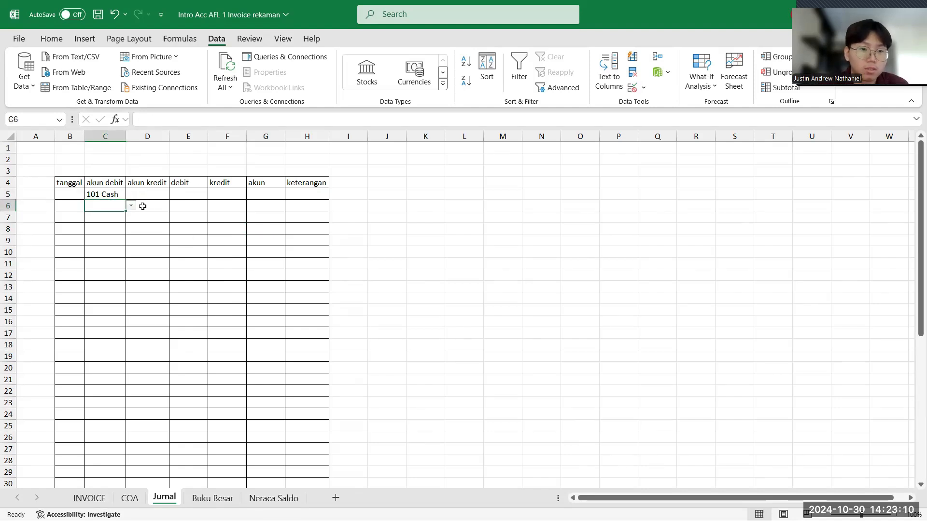
pyautogui.click(144, 195)
pyautogui.click(174, 195)
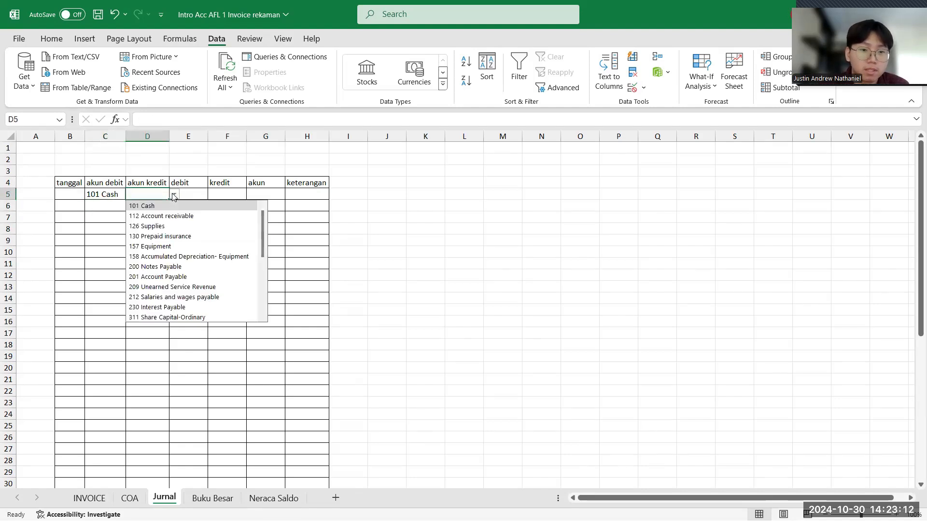
pyautogui.click(175, 195)
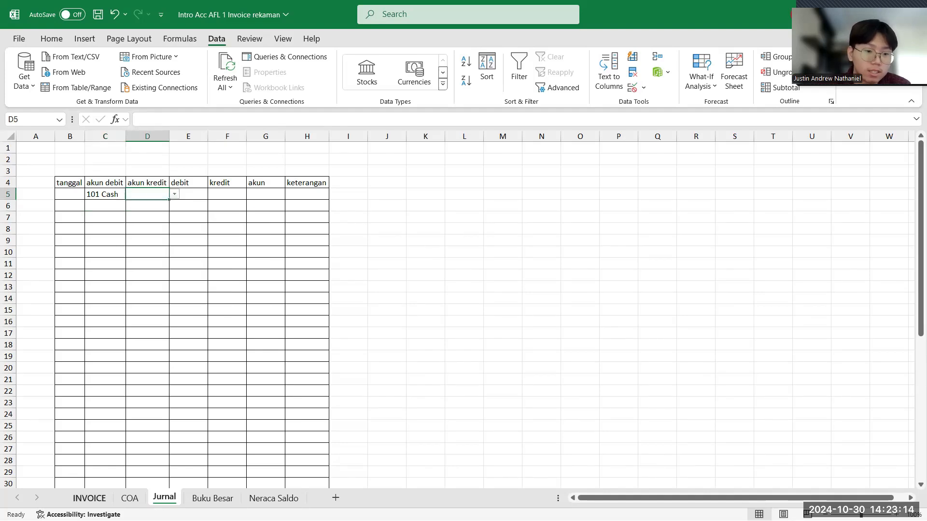
# - Check the first transaction on the INVOICE sheet and choose "101 Cash" as its akun debit in Jurnal cell C5
pyautogui.click(86, 497)
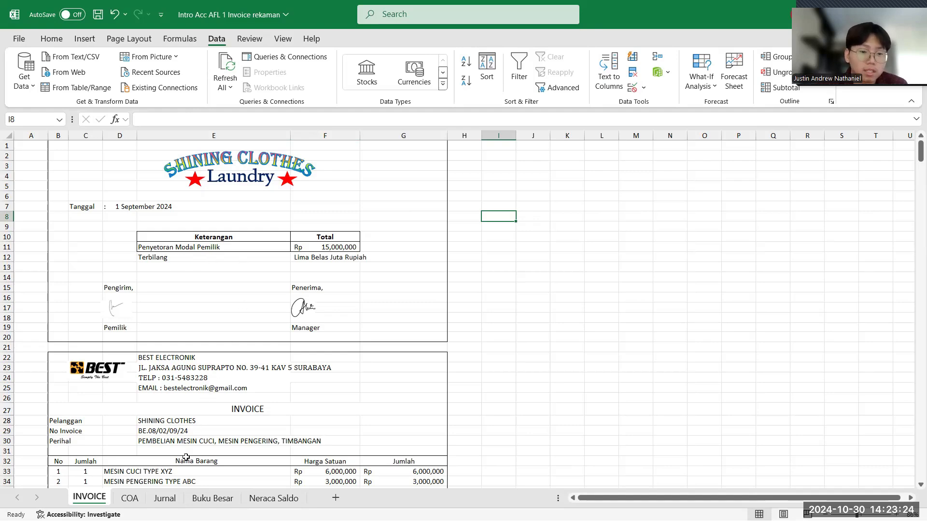
pyautogui.click(169, 499)
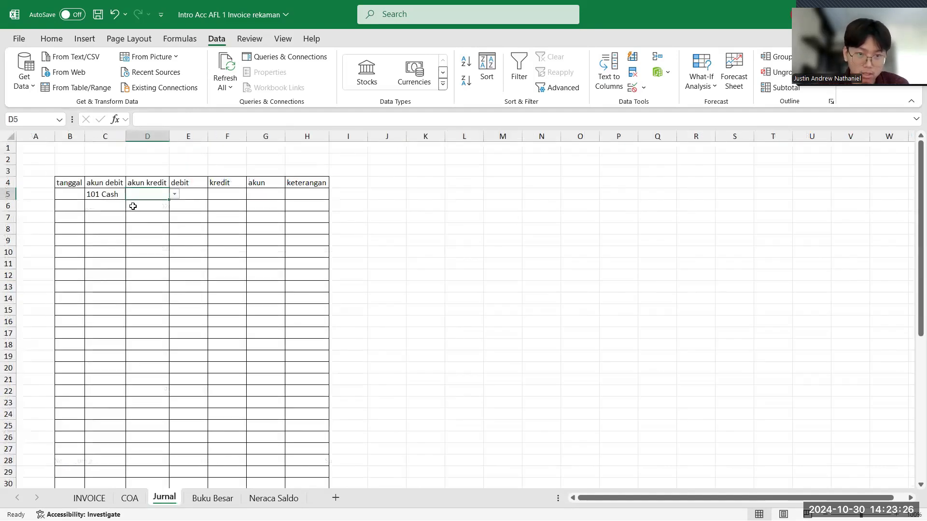
pyautogui.click(118, 195)
pyautogui.click(130, 195)
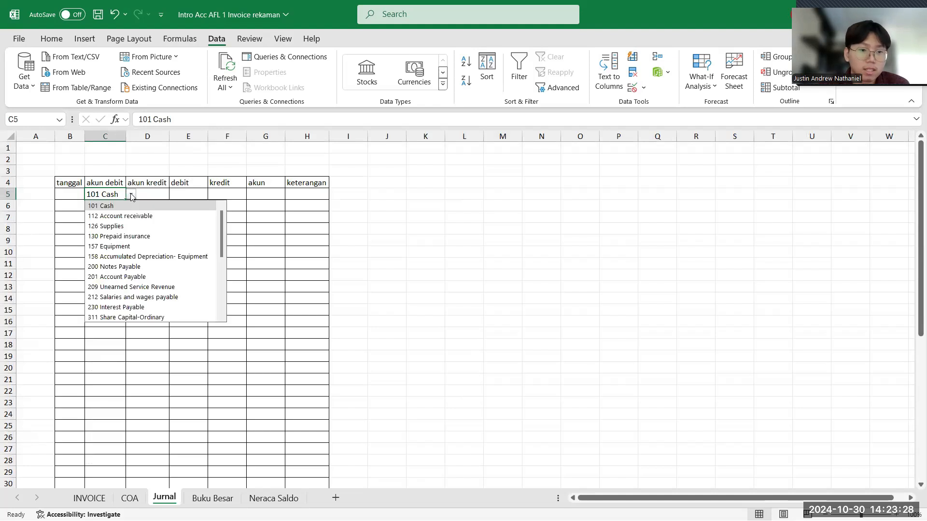
pyautogui.click(122, 206)
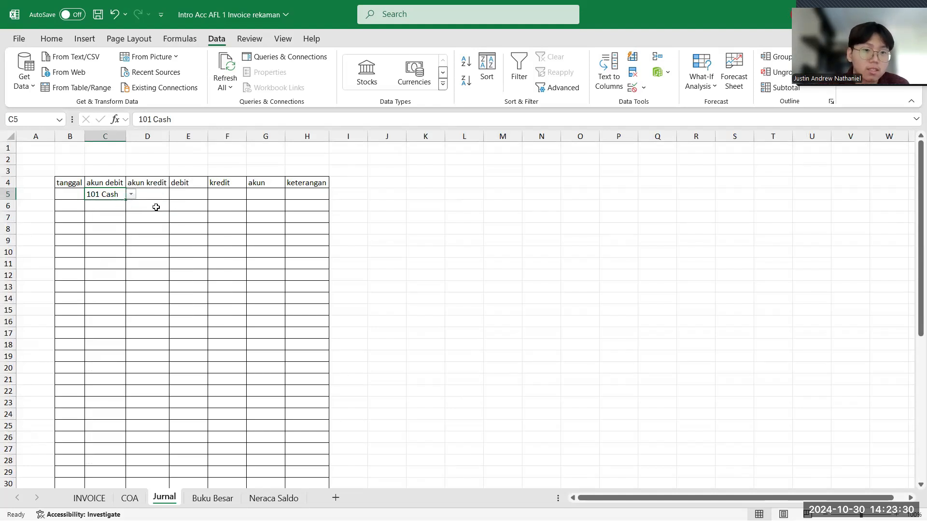
# - Choose "311 Share Capital-Ordinary" from the account dropdown list as the akun kredit in cell D6
pyautogui.click(157, 207)
pyautogui.click(175, 206)
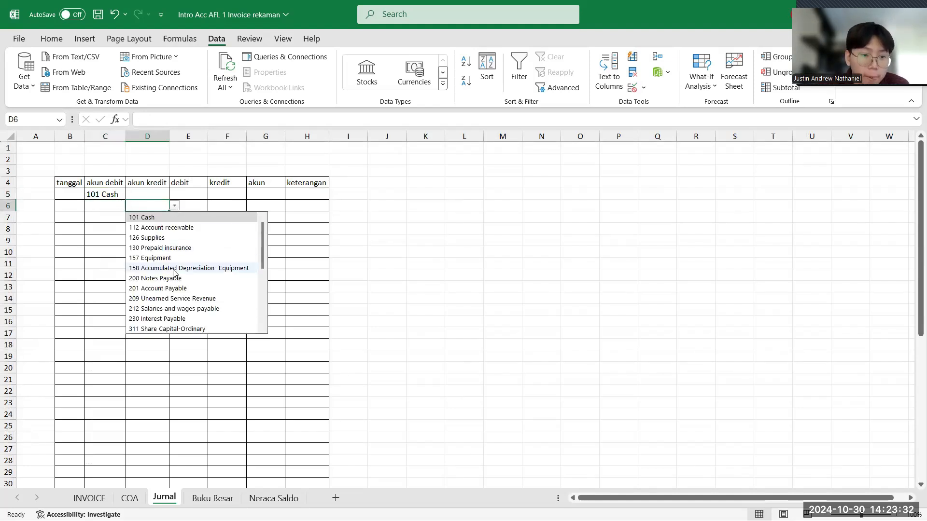
pyautogui.click(164, 330)
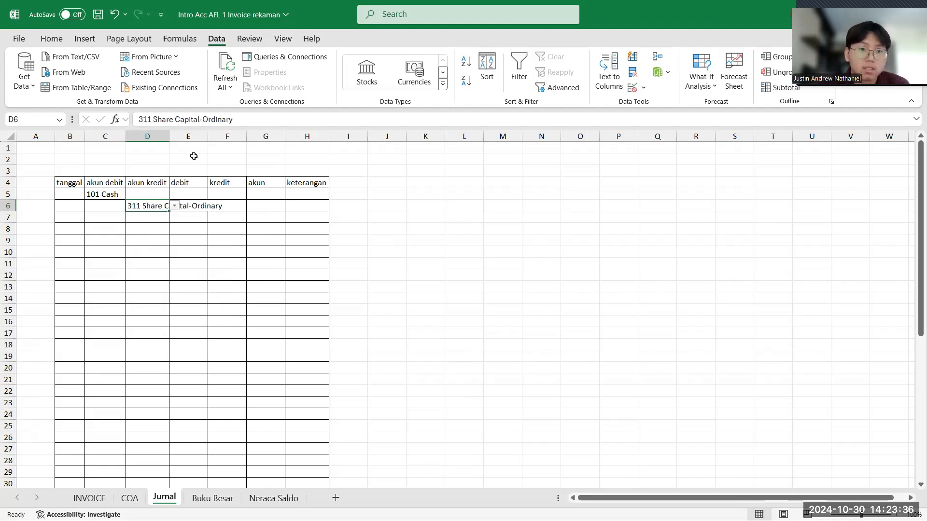
# - Check the owner's capital deposit amount on the INVOICE sheet and enter 15000000 as the debit in Jurnal cell E5
pyautogui.click(190, 197)
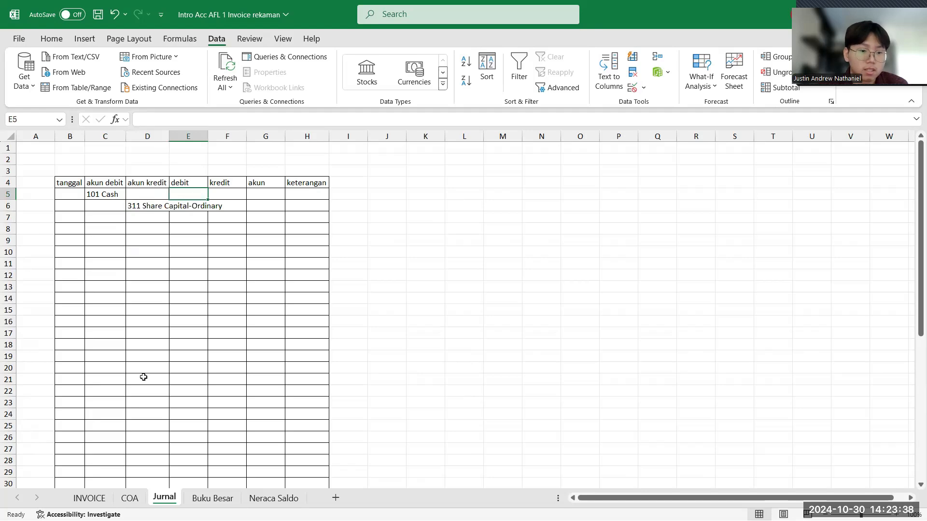
pyautogui.click(93, 499)
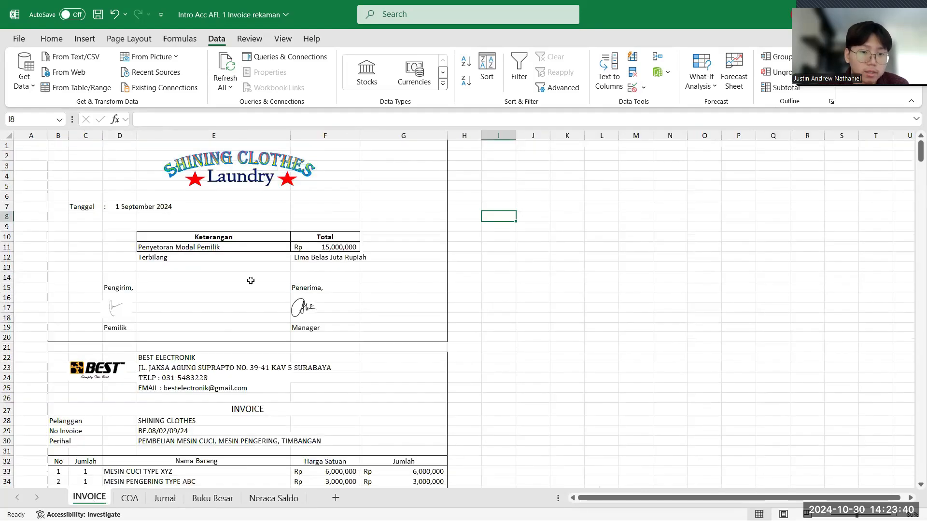
pyautogui.click(168, 500)
pyautogui.write('15')
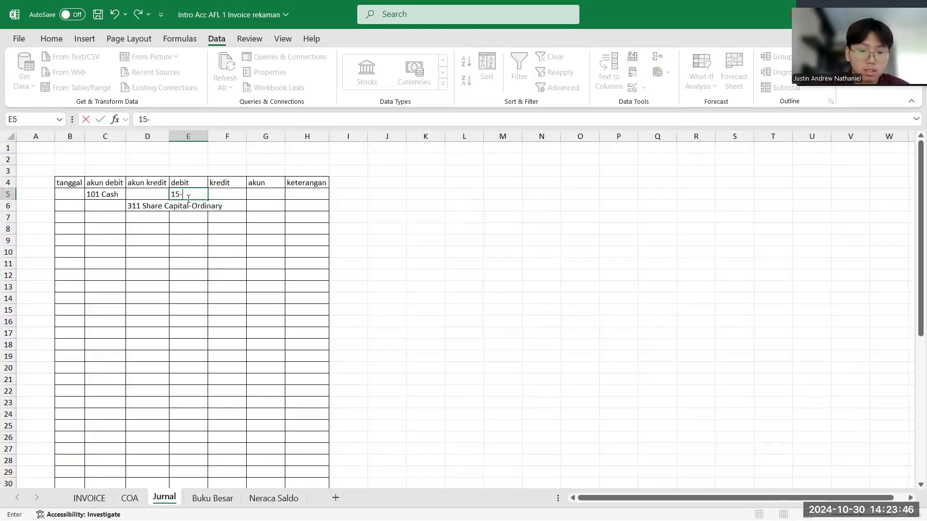
pyautogui.write('000000')
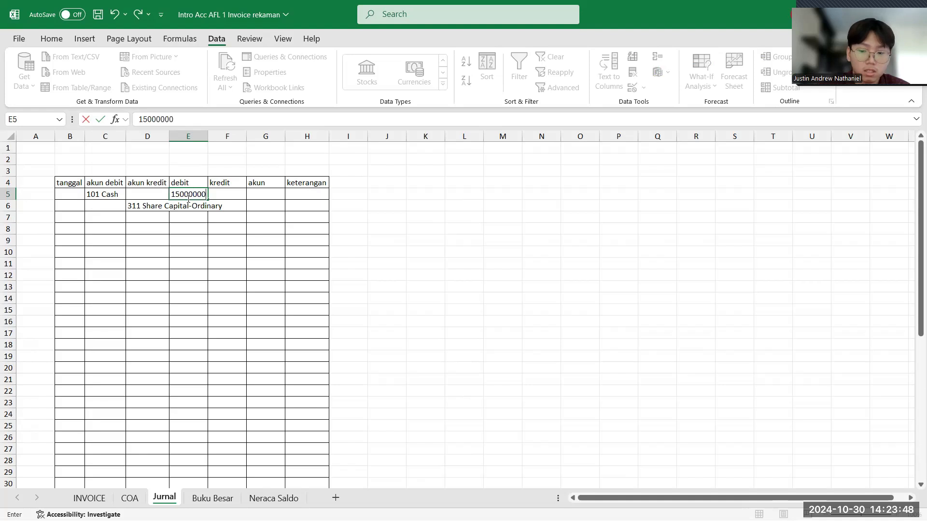
pyautogui.press('Return')
# - Enter 15000000 as the kredit in cell F6 and fit the akun kredit column's width to its contents
pyautogui.click(219, 207)
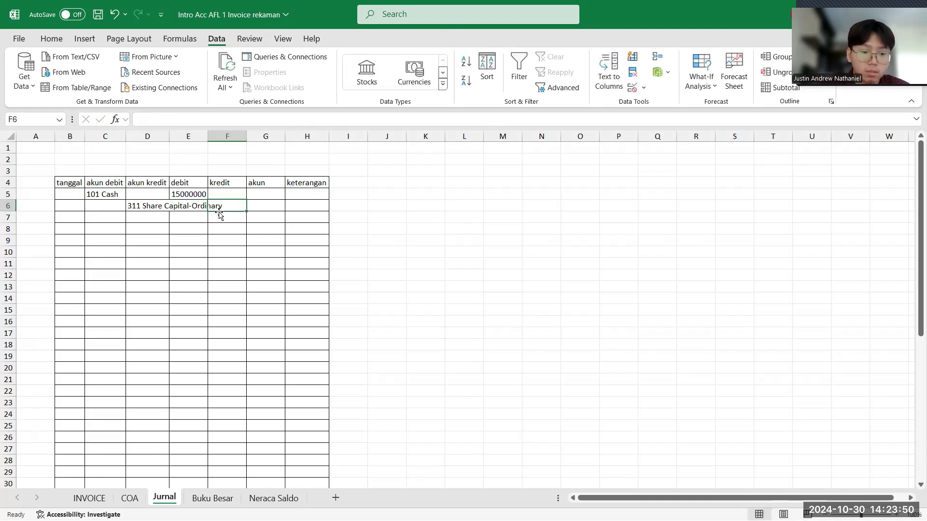
pyautogui.write('1500')
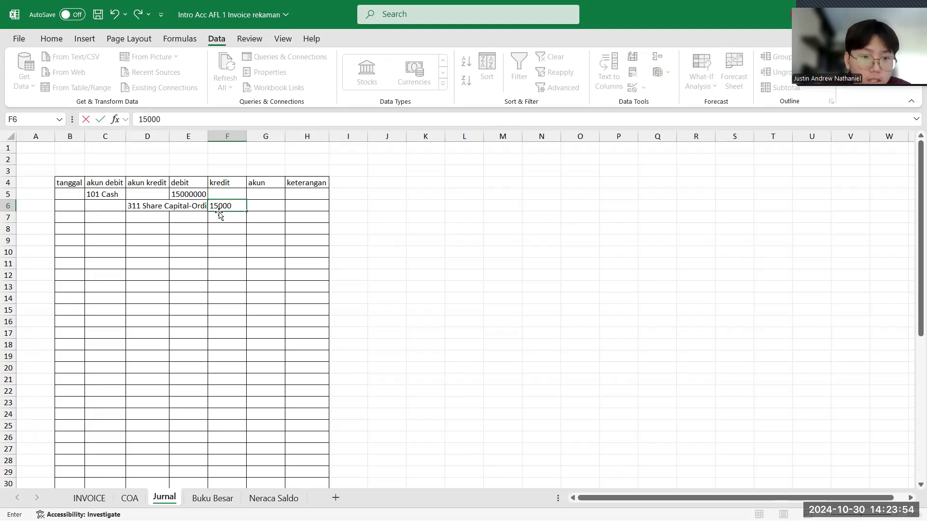
pyautogui.write('0')
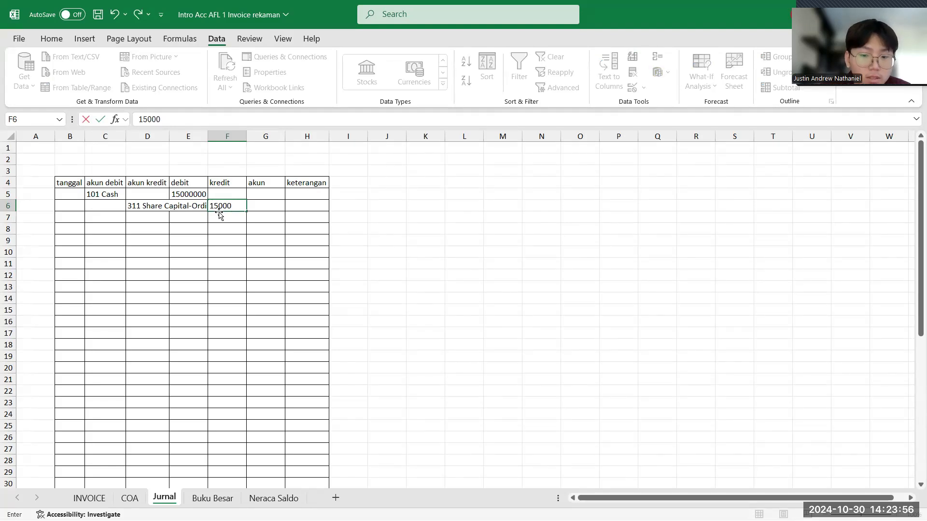
pyautogui.write('000')
pyautogui.press('Return')
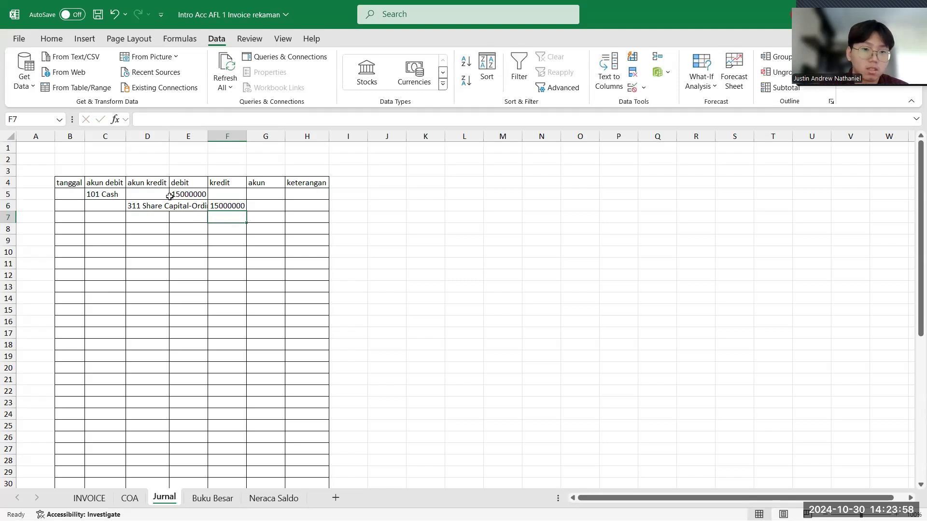
pyautogui.doubleClick(169, 131)
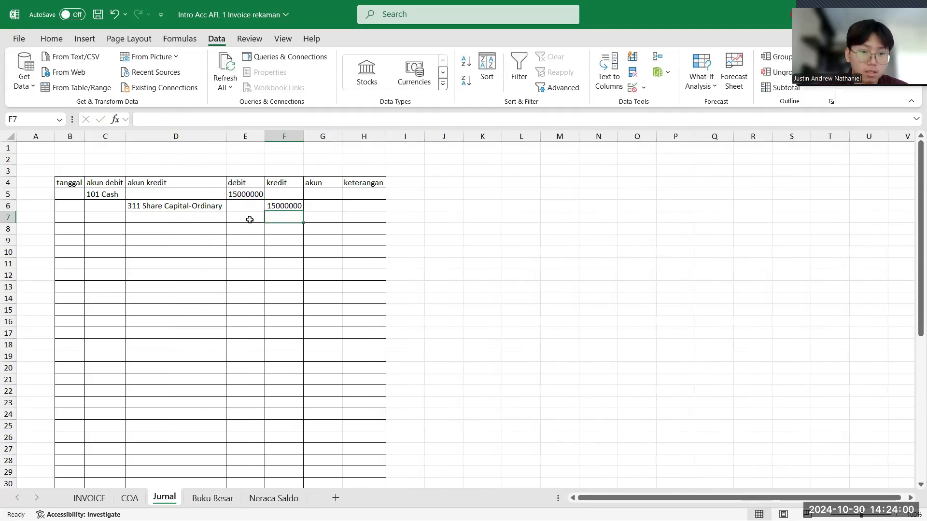
# - Apply the comma number style to the debit and kredit cells E5:F50
pyautogui.click(244, 195)
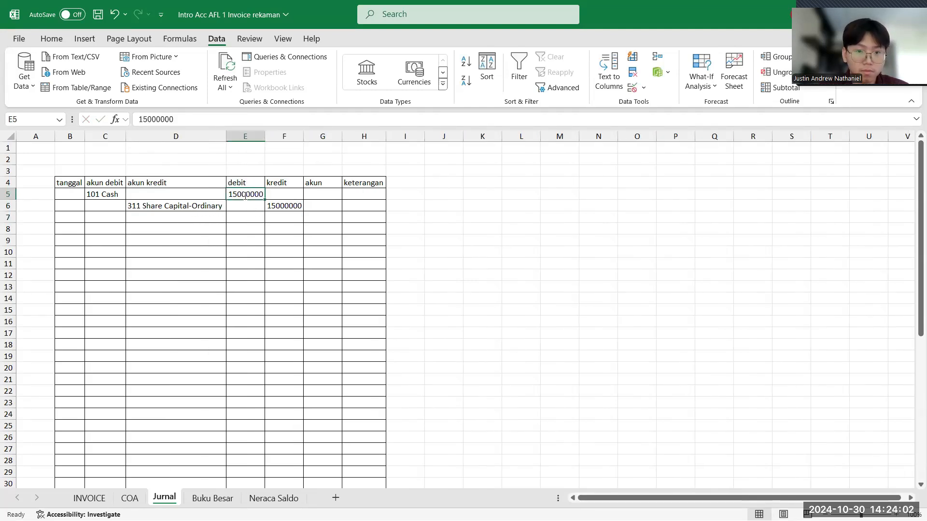
pyautogui.click(285, 264)
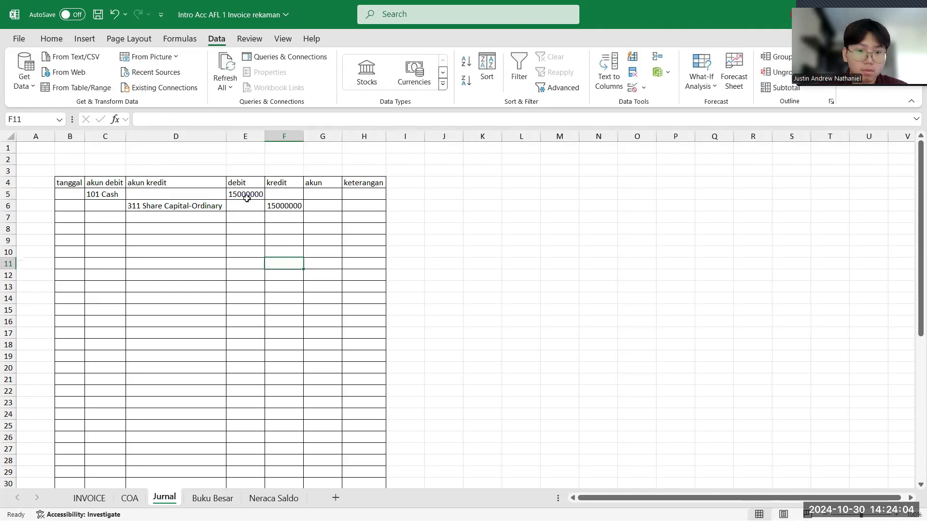
pyautogui.moveTo(245, 195); pyautogui.dragTo(282, 460)
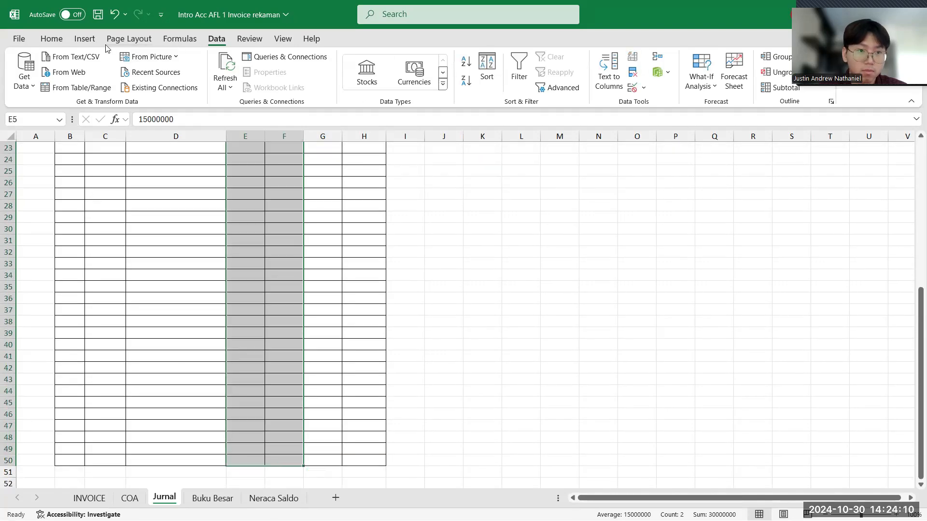
pyautogui.click(84, 39)
pyautogui.click(61, 40)
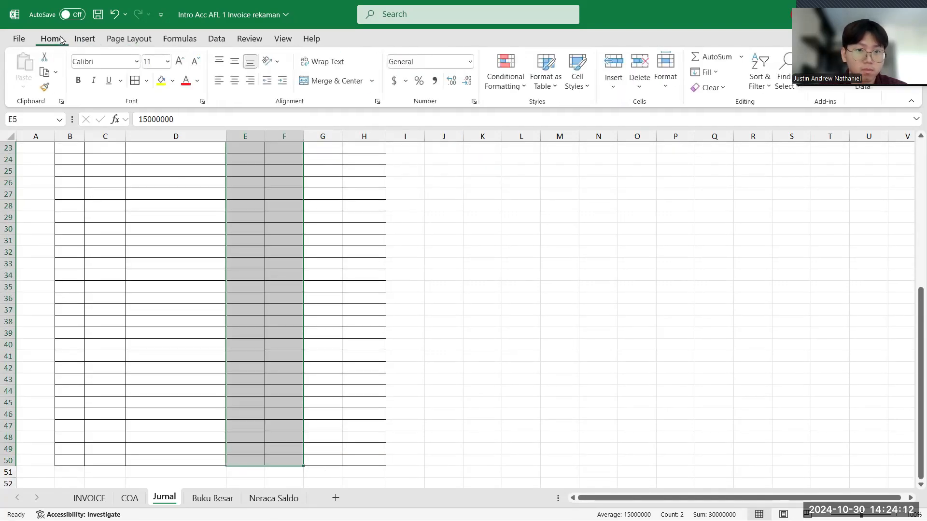
pyautogui.click(434, 80)
pyautogui.click(375, 200)
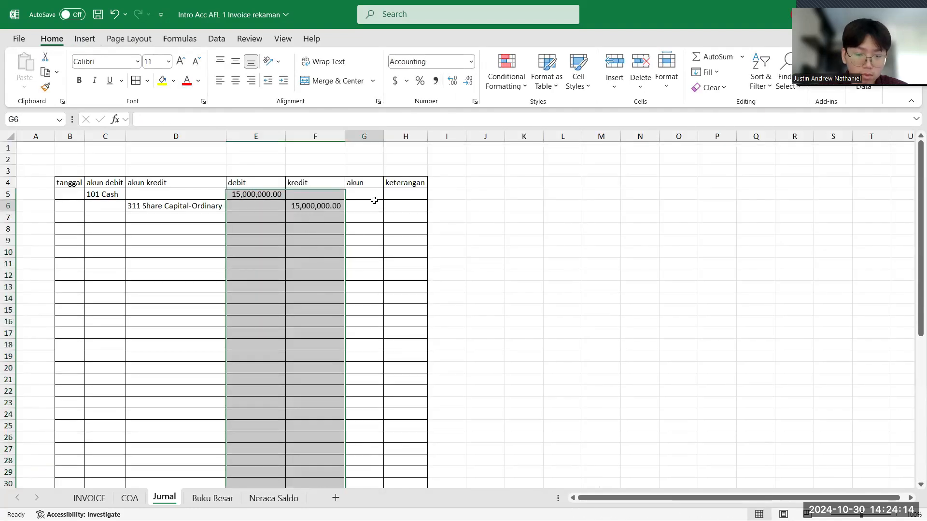
pyautogui.click(361, 192)
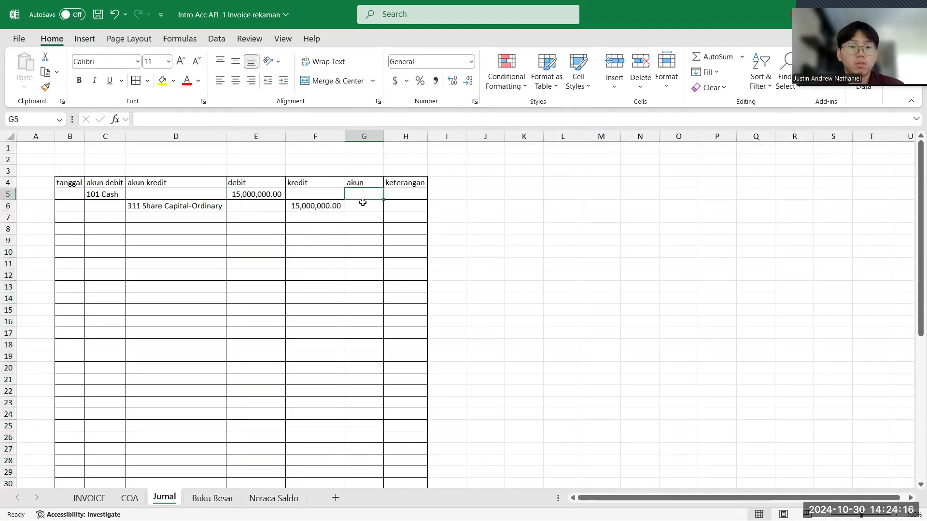
pyautogui.click(361, 204)
pyautogui.click(365, 195)
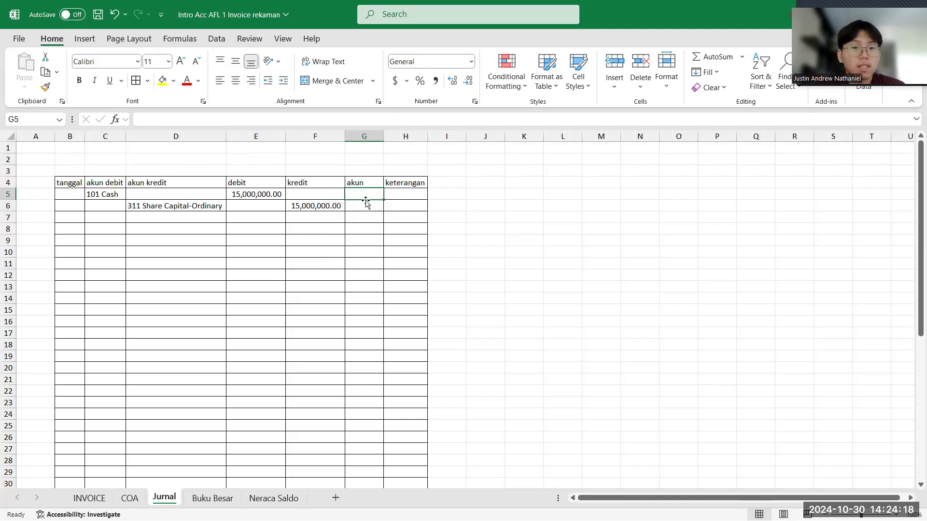
pyautogui.click(365, 205)
# - Enter the formula =IF(F5=0,C5,D5) in the first akun cell, G5, to pick the debit or kredit account
pyautogui.click(366, 195)
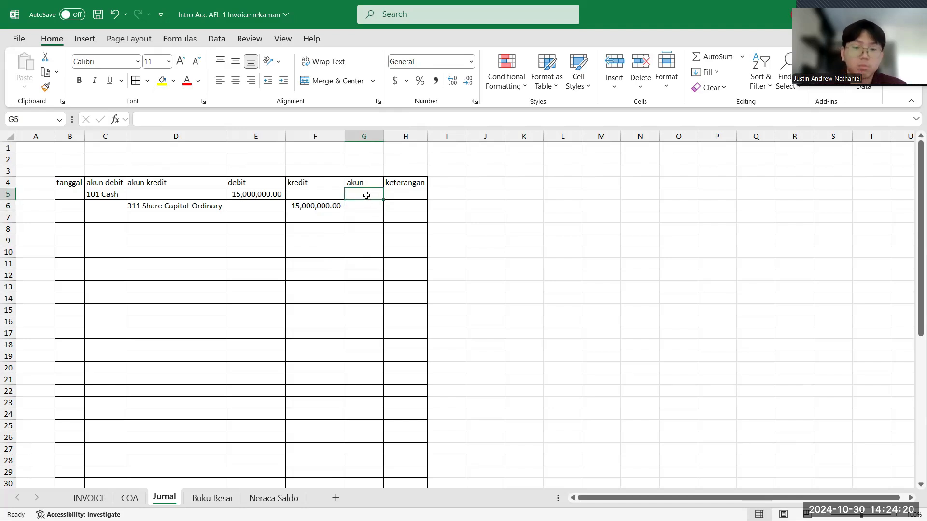
pyautogui.write('=')
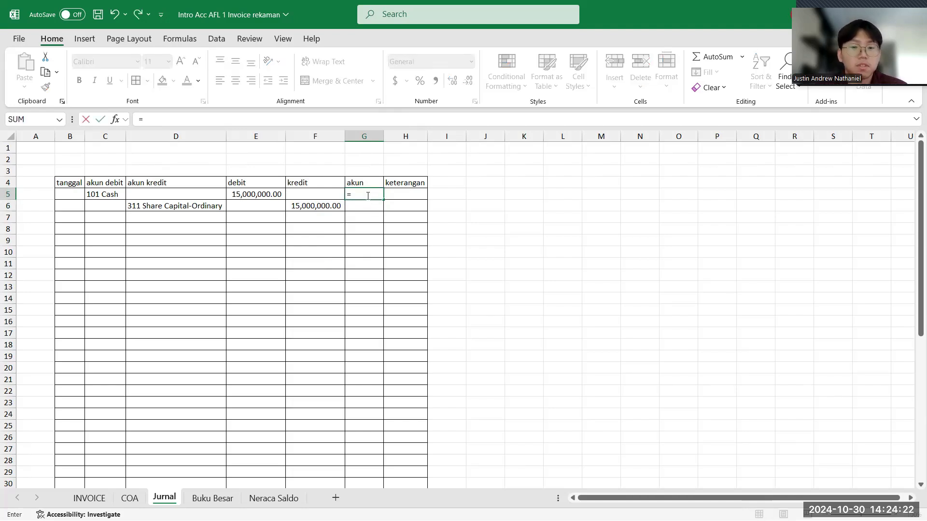
pyautogui.write('if(')
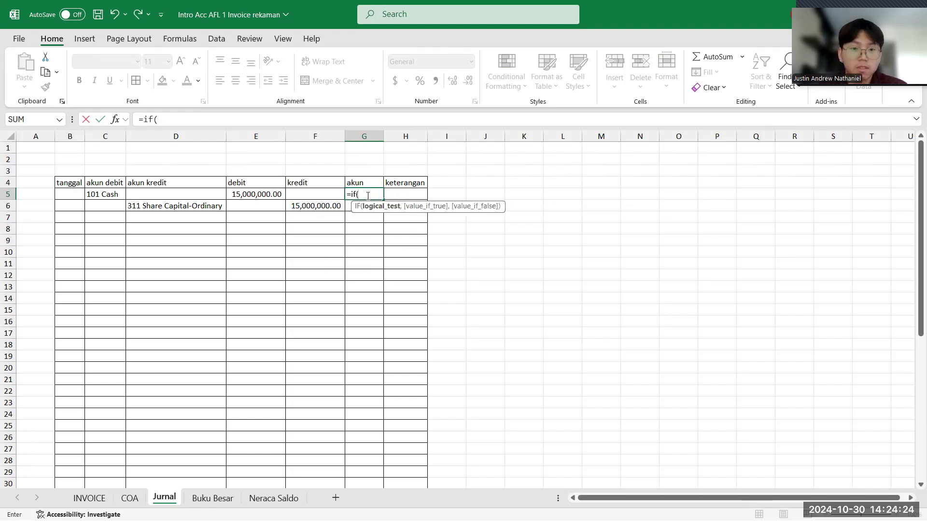
pyautogui.click(316, 195)
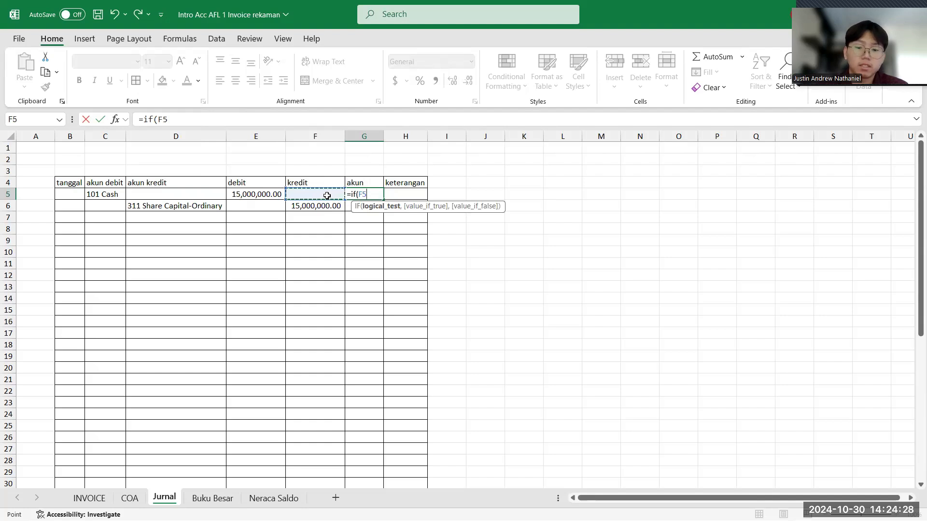
pyautogui.write('=0,')
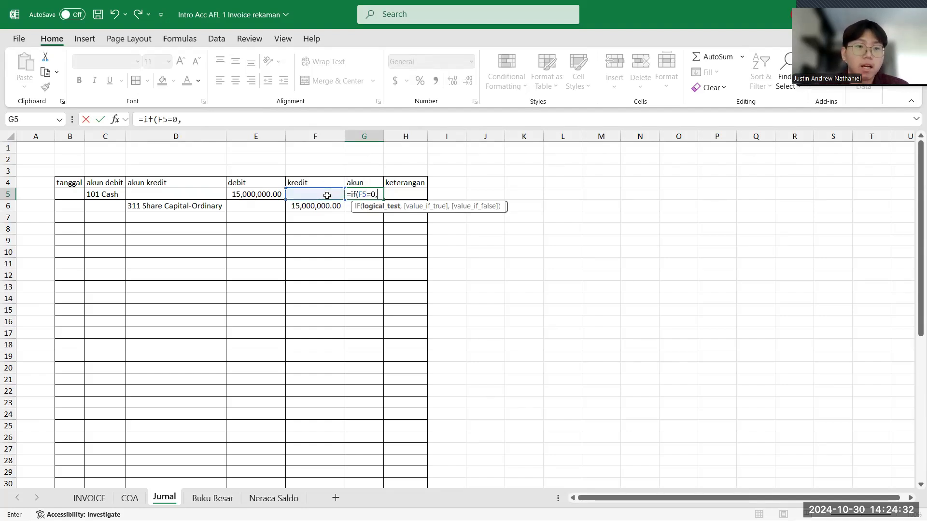
pyautogui.click(107, 193)
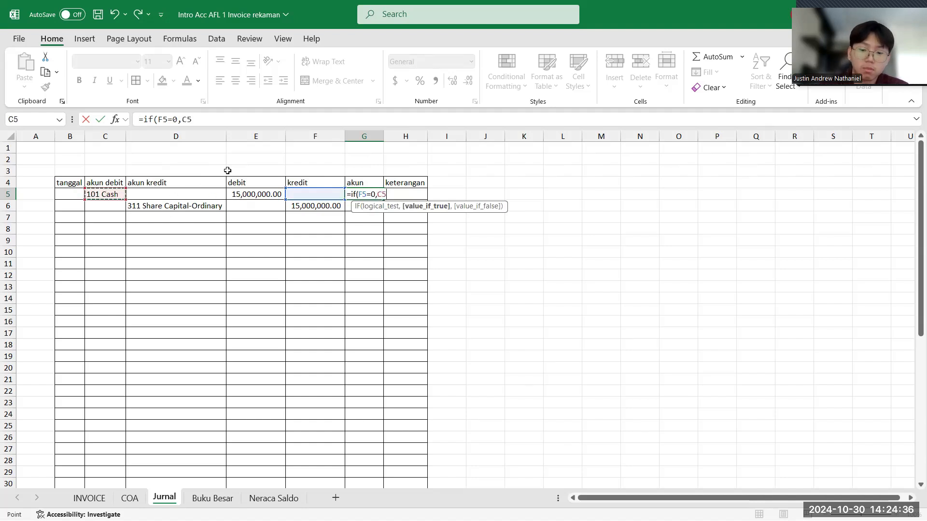
pyautogui.write(',')
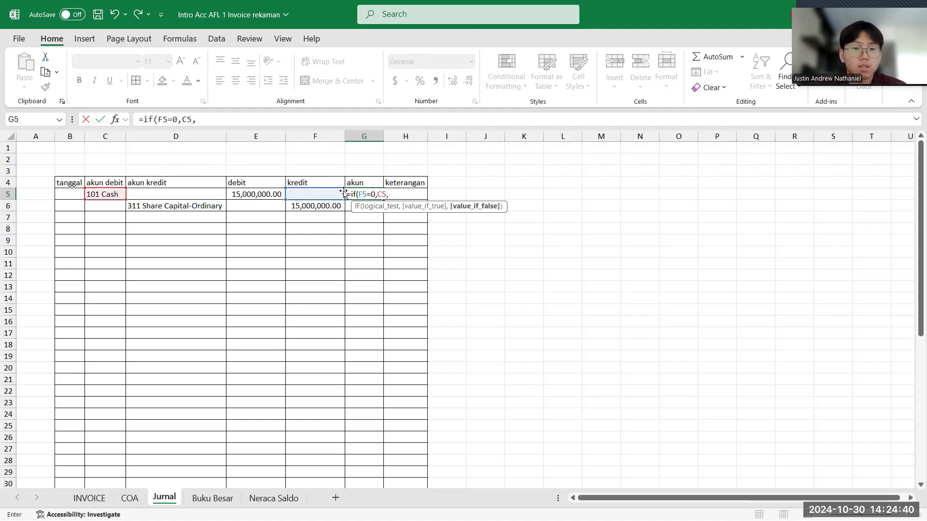
pyautogui.click(207, 195)
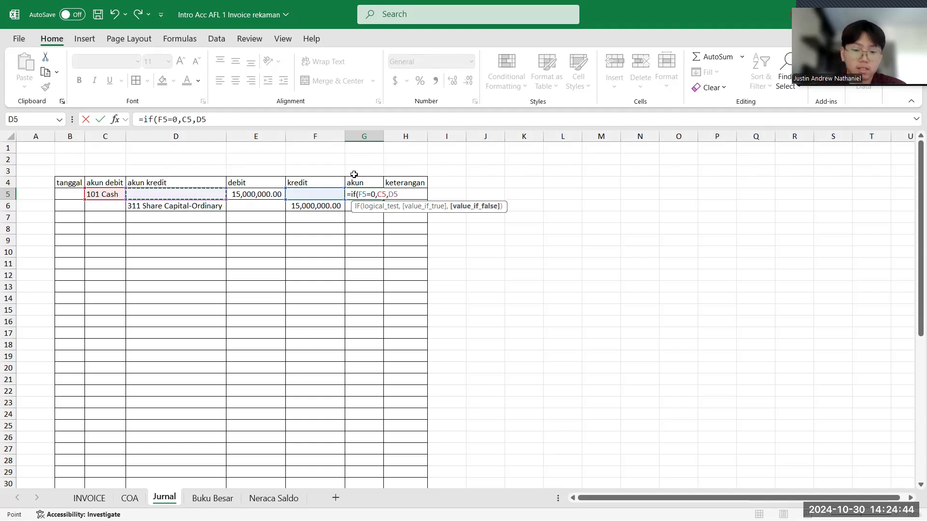
pyautogui.write(')')
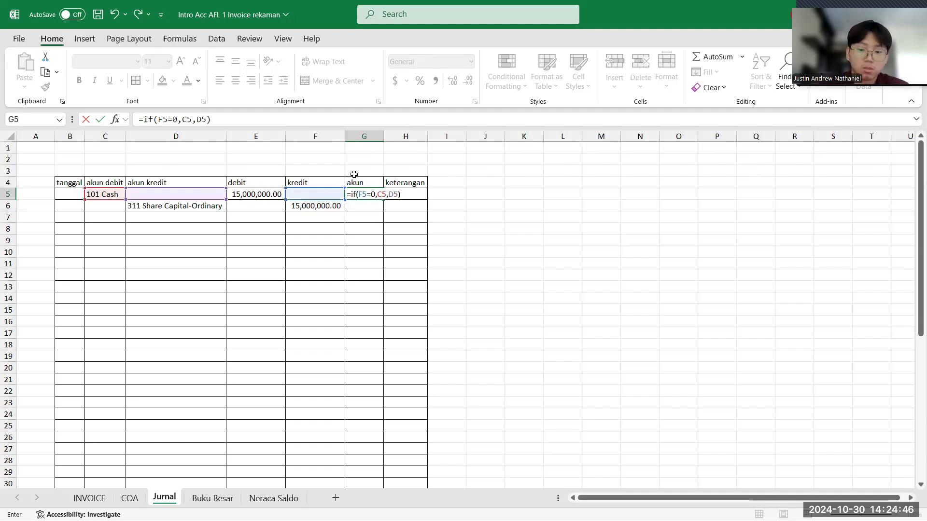
pyautogui.press('Return')
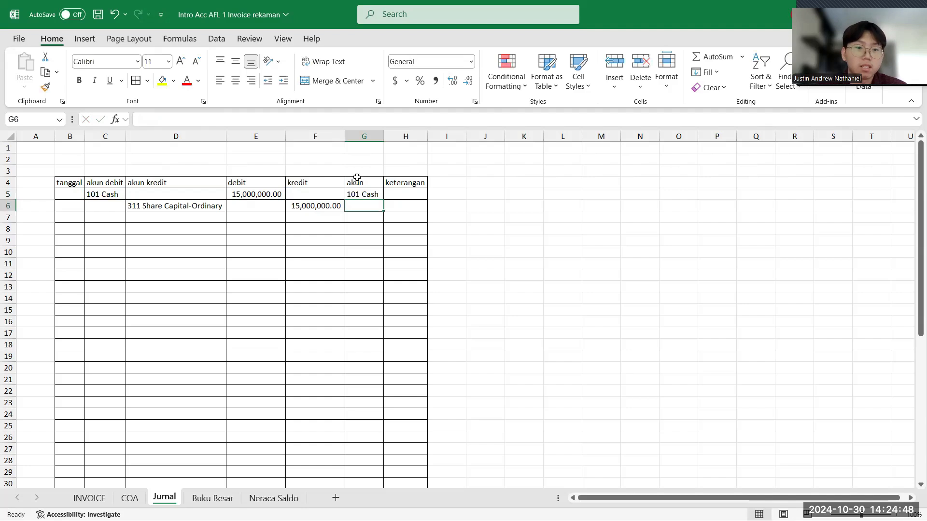
# - Fill the akun formula from cell G5 down to G6
pyautogui.click(366, 193)
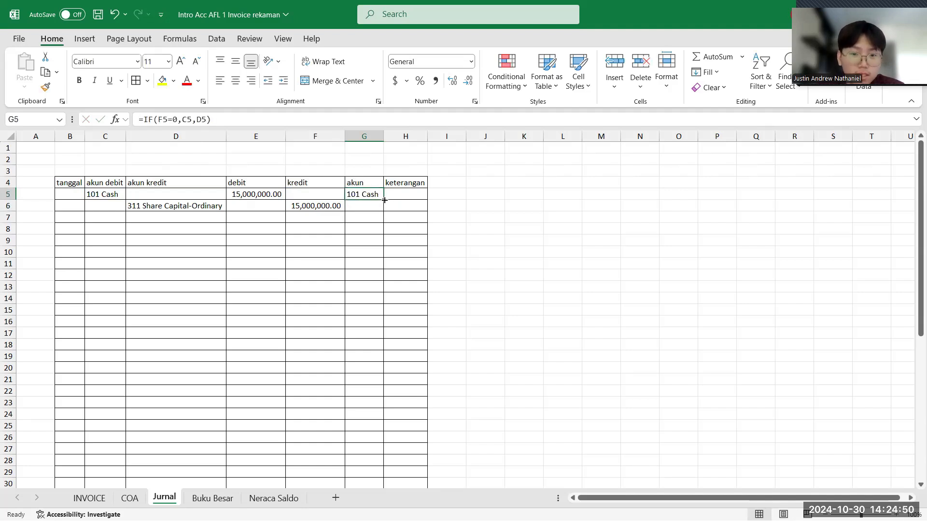
pyautogui.moveTo(384, 200); pyautogui.dragTo(385, 211)
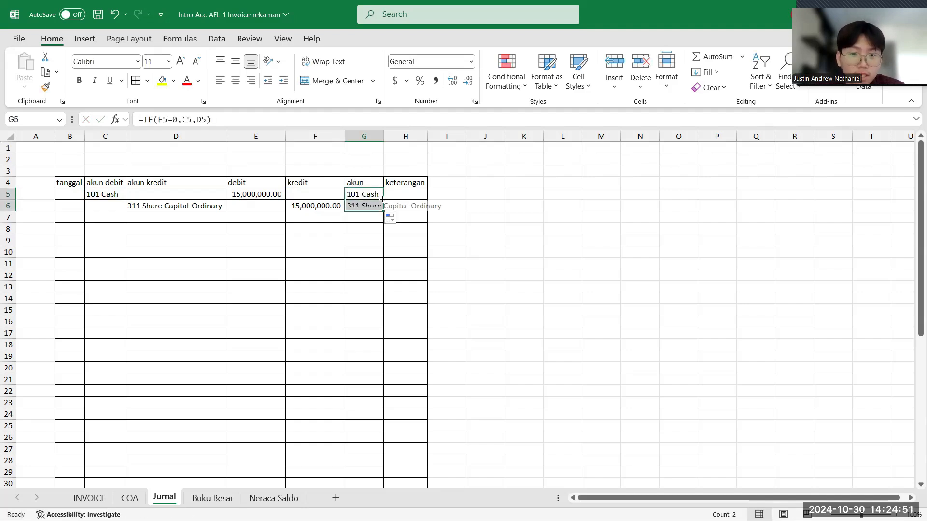
pyautogui.click(483, 218)
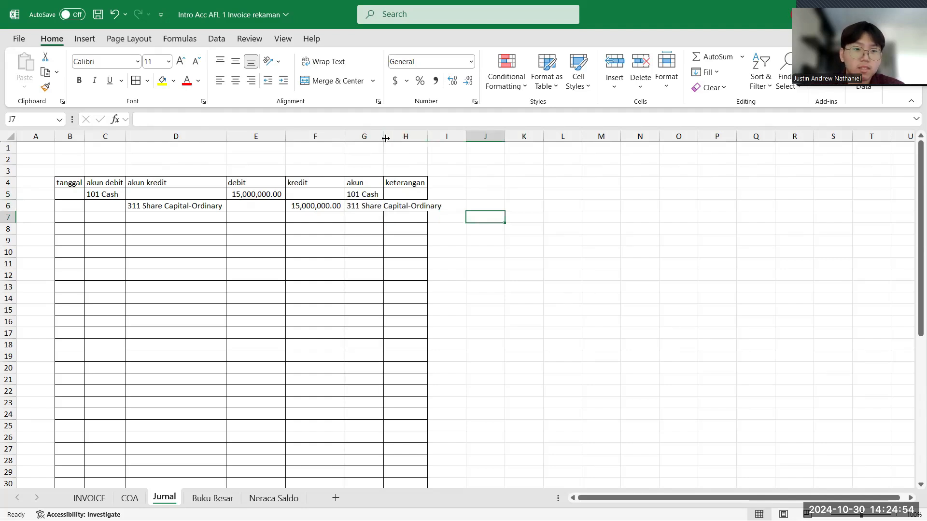
# - Fit the akun column's width to its contents and enter "penyetoran modal" as the keterangan in cell H5
pyautogui.doubleClick(385, 139)
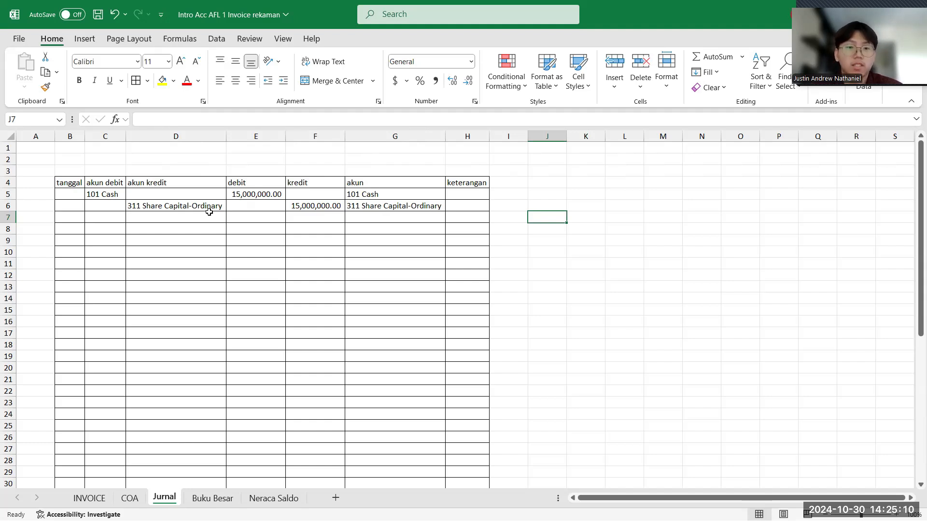
pyautogui.click(451, 192)
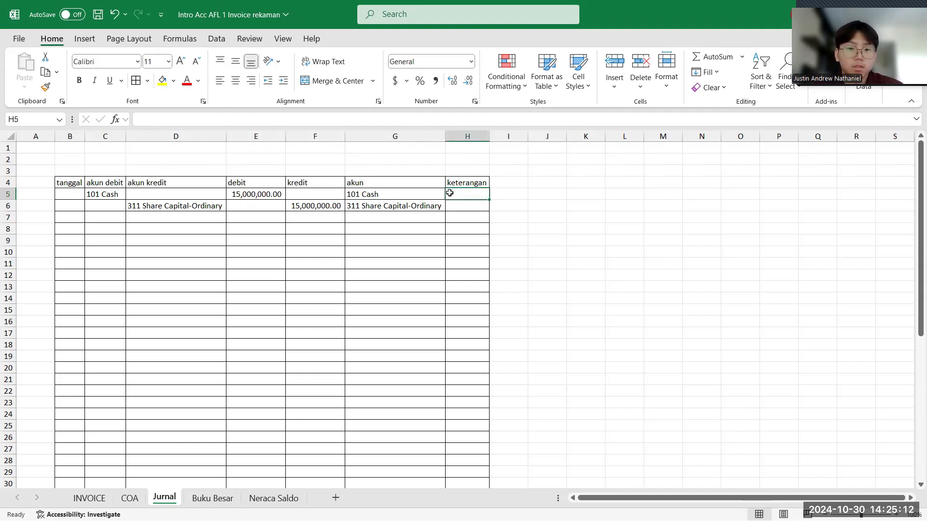
pyautogui.click(410, 119)
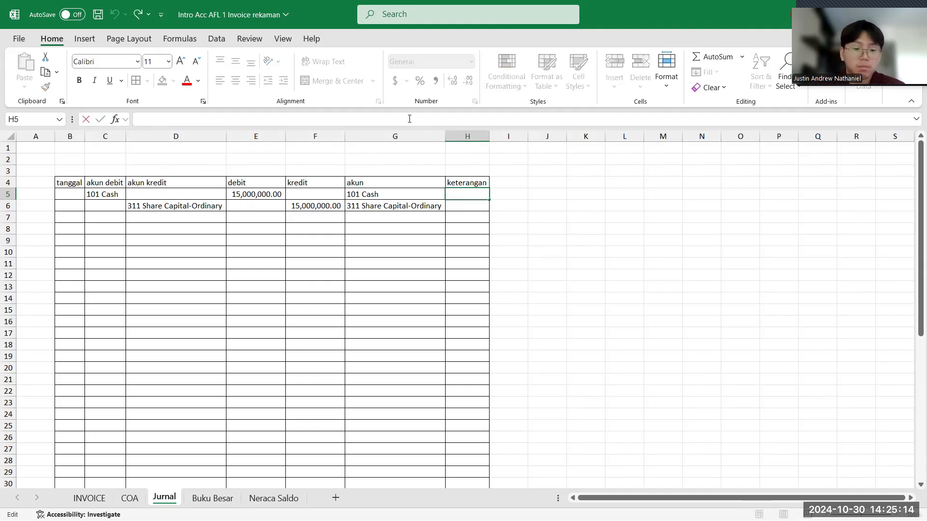
pyautogui.write('penyetoroa')
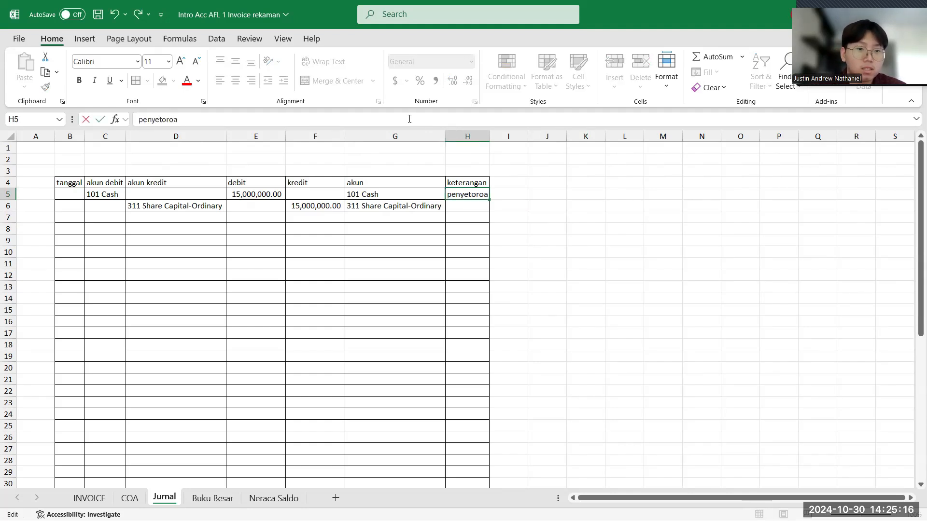
pyautogui.write('\\')
pyautogui.press('BackSpace')
pyautogui.press('BackSpace')
pyautogui.press('BackSpace')
pyautogui.press('BackSpace')
pyautogui.press('BackSpace')
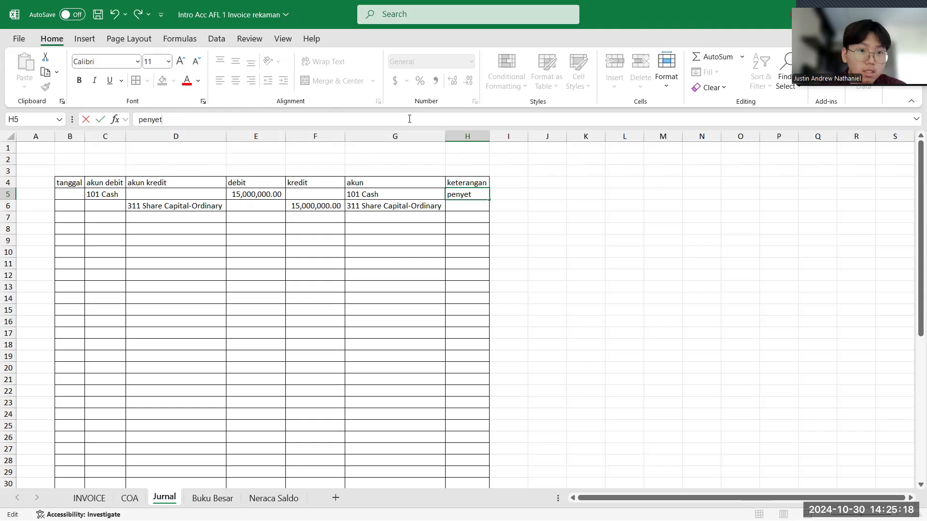
pyautogui.write('ora')
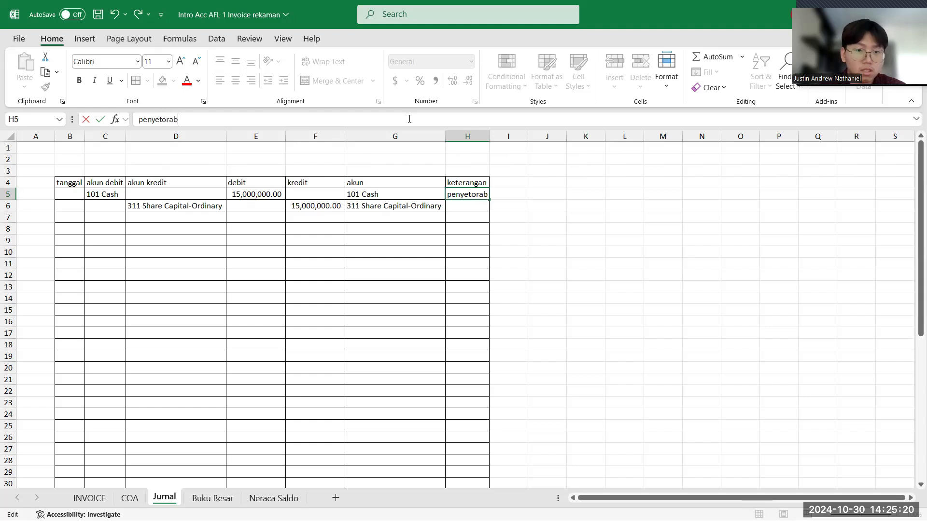
pyautogui.write('n modal')
pyautogui.press('Return')
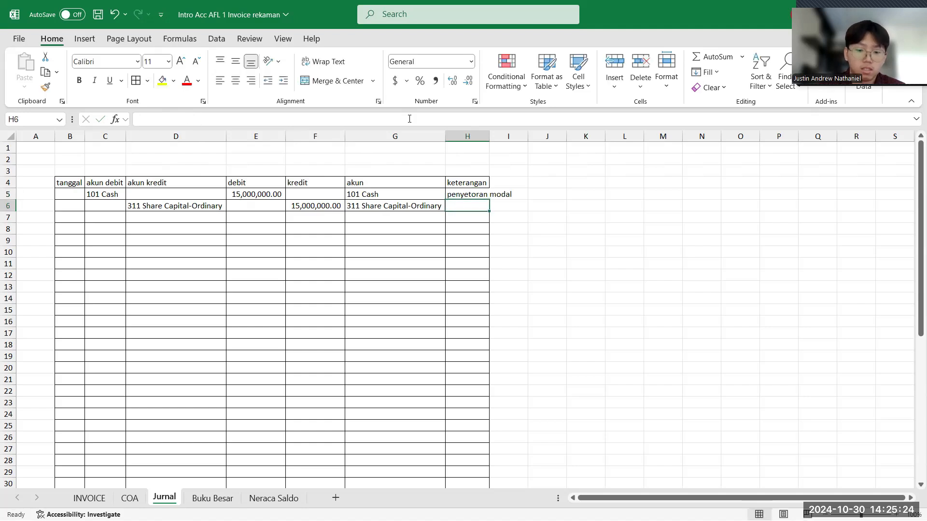
# - Enter "penyetoran modal" in cell H6 as well and fit the keterangan column's width to its contents
pyautogui.write('penyetoran modal')
pyautogui.press('Return')
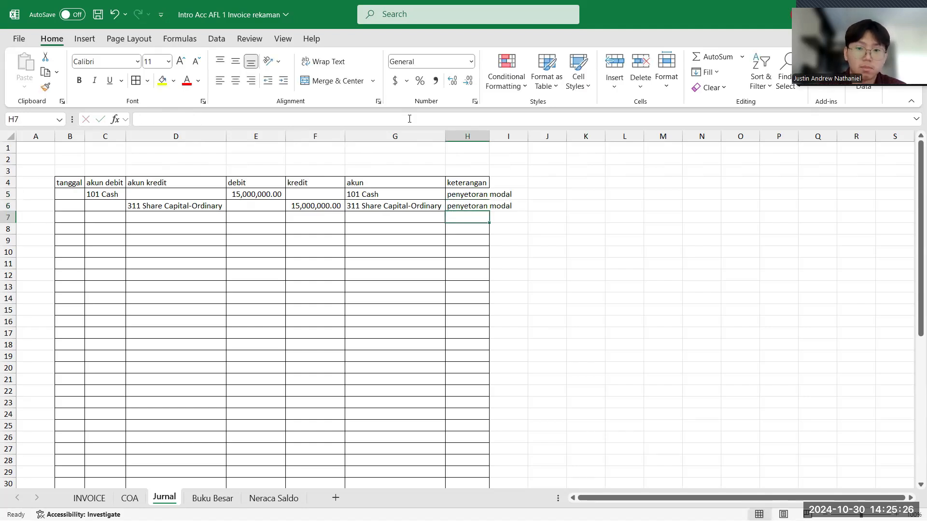
pyautogui.doubleClick(490, 139)
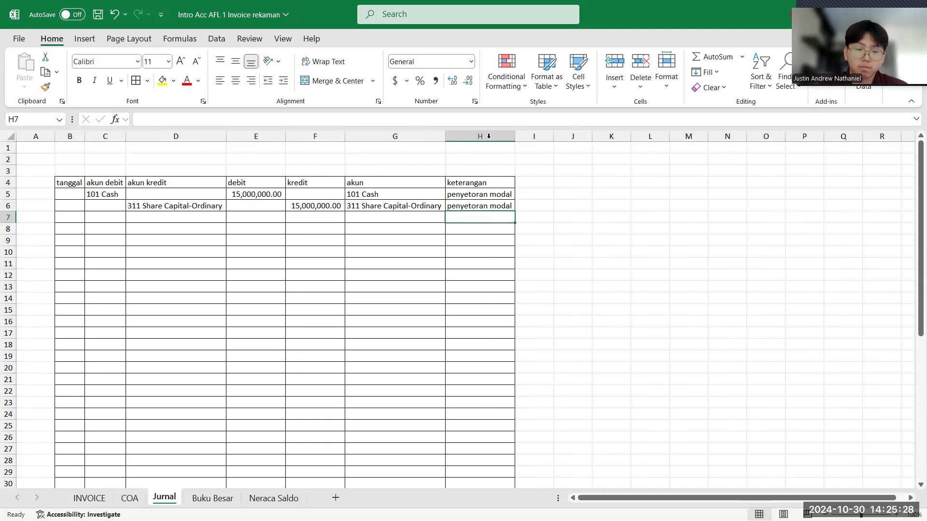
# - Enter 1 as the tanggal for both rows of the capital entry, cells B5 and B6
pyautogui.click(75, 194)
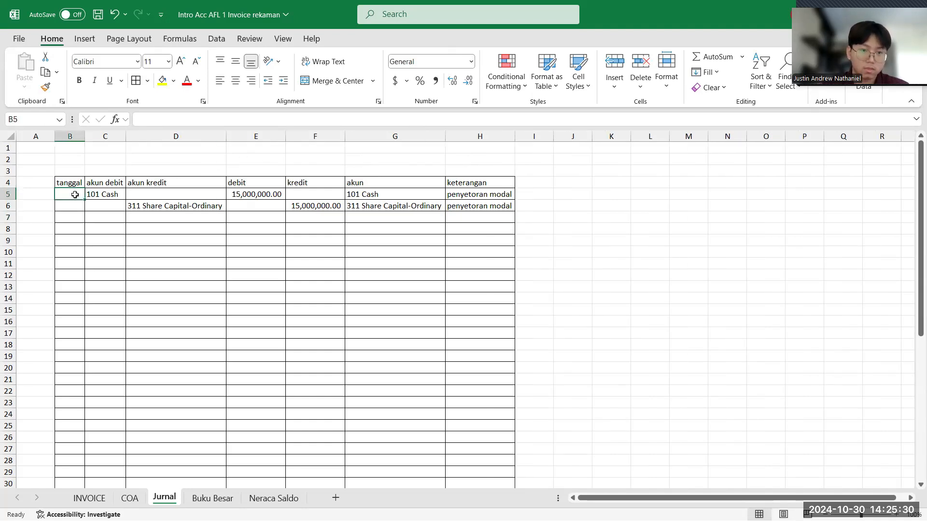
pyautogui.write('1')
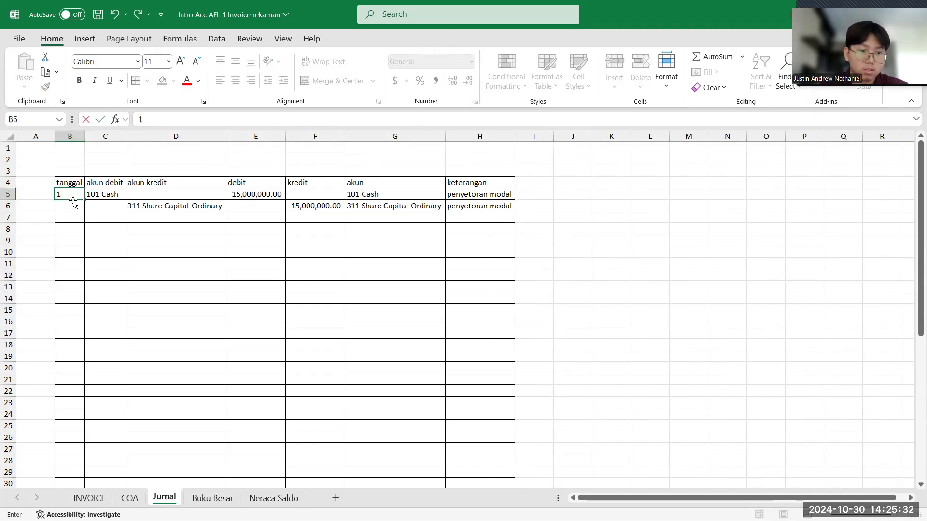
pyautogui.click(73, 204)
pyautogui.write('1')
pyautogui.click(79, 216)
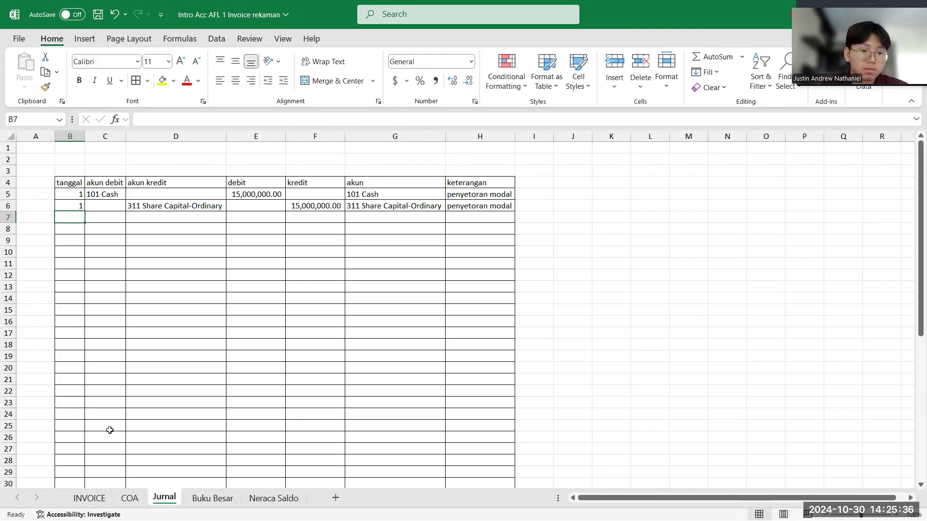
# - Check the Best Electronik invoice on the INVOICE sheet and enter 2 as the tanggal in Jurnal cell B7
pyautogui.click(88, 497)
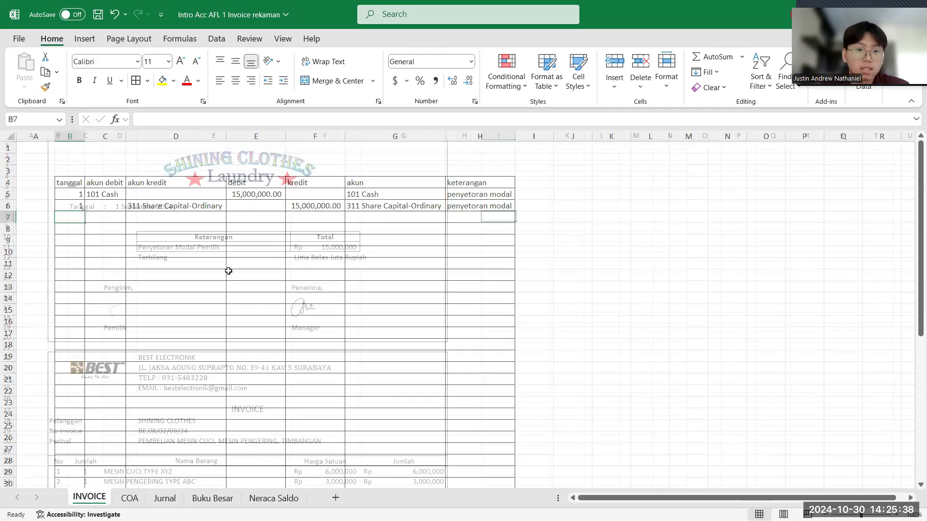
pyautogui.scroll(-4, 247, 265)
pyautogui.scroll(-3, 247, 265)
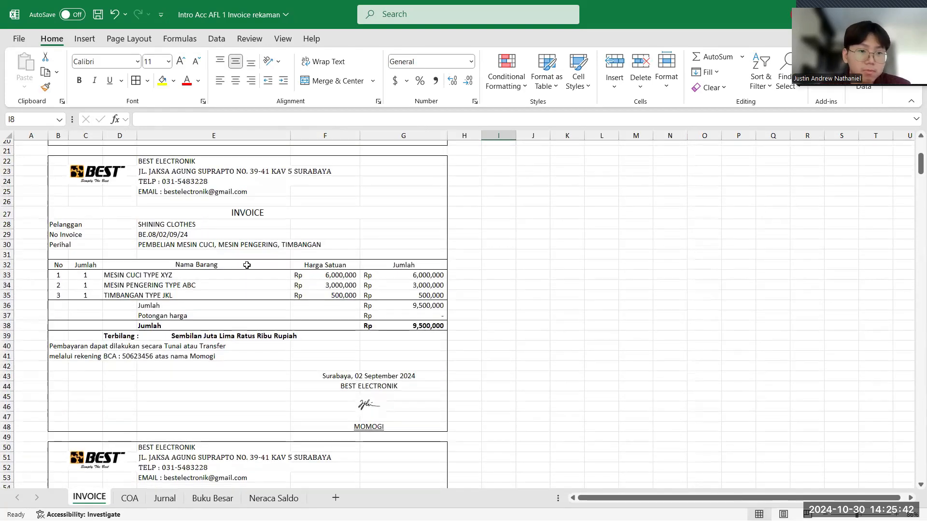
pyautogui.scroll(1, 246, 265)
pyautogui.scroll(1, 140, 255)
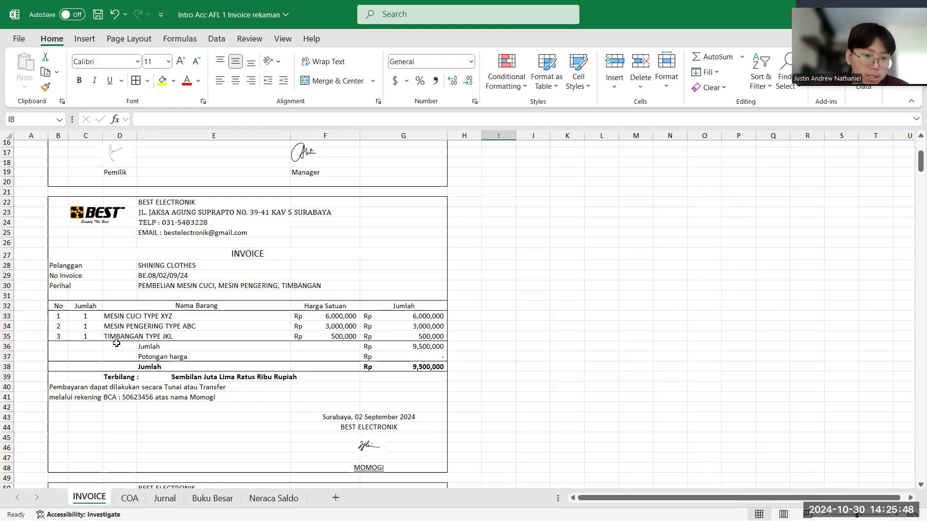
pyautogui.click(165, 499)
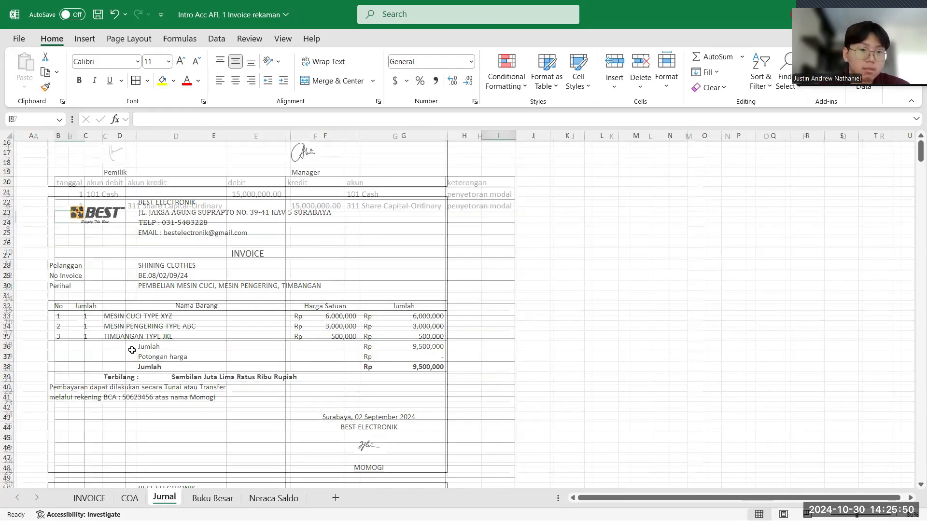
pyautogui.write('2')
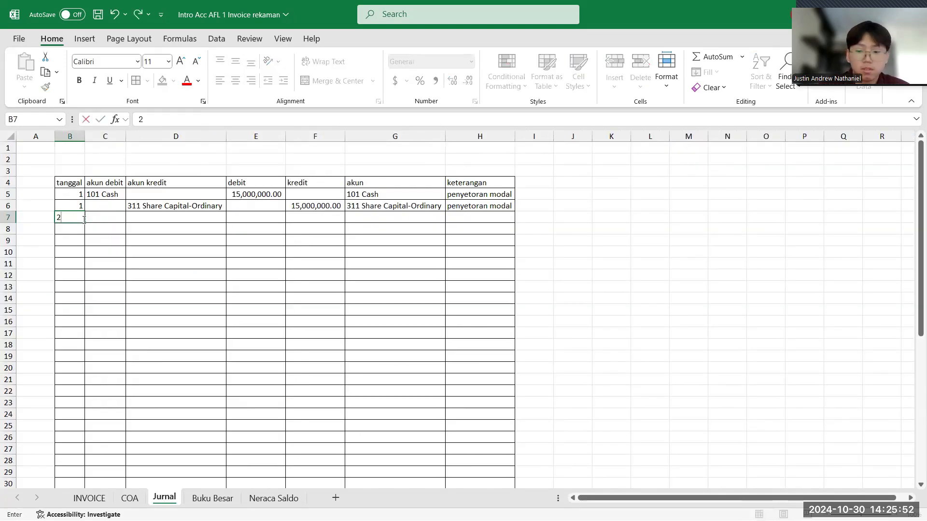
pyautogui.press('Return')
# - Choose 157 Equipment as the akun debit in cell C7 and fit that column's width to its contents
pyautogui.click(95, 498)
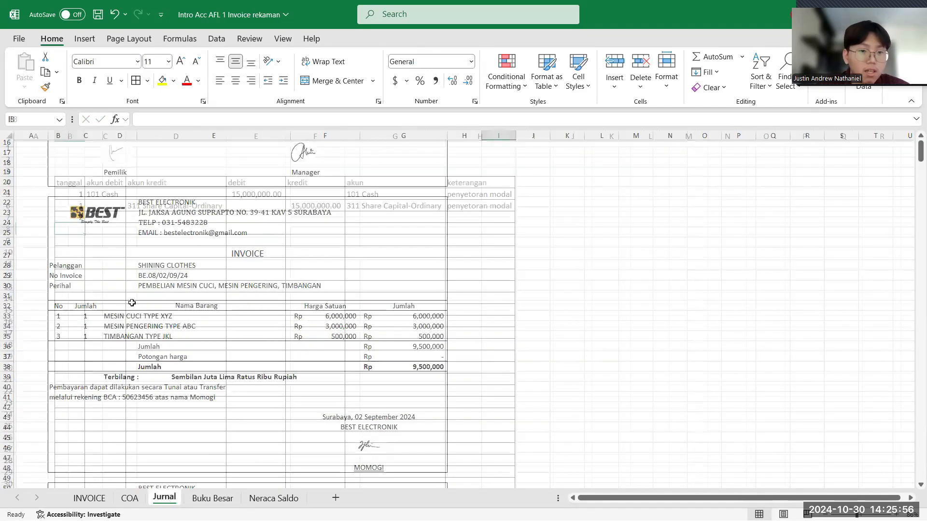
pyautogui.click(164, 498)
pyautogui.click(111, 217)
pyautogui.click(132, 218)
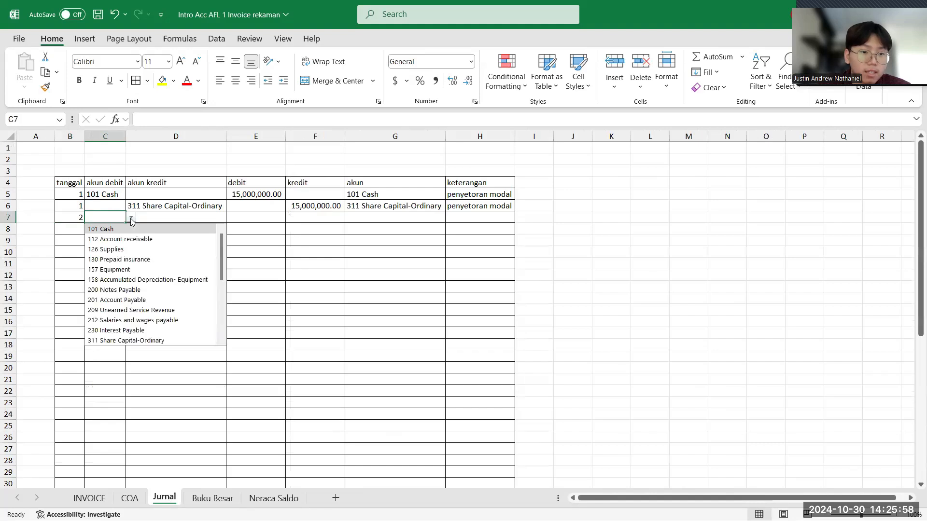
pyautogui.click(126, 270)
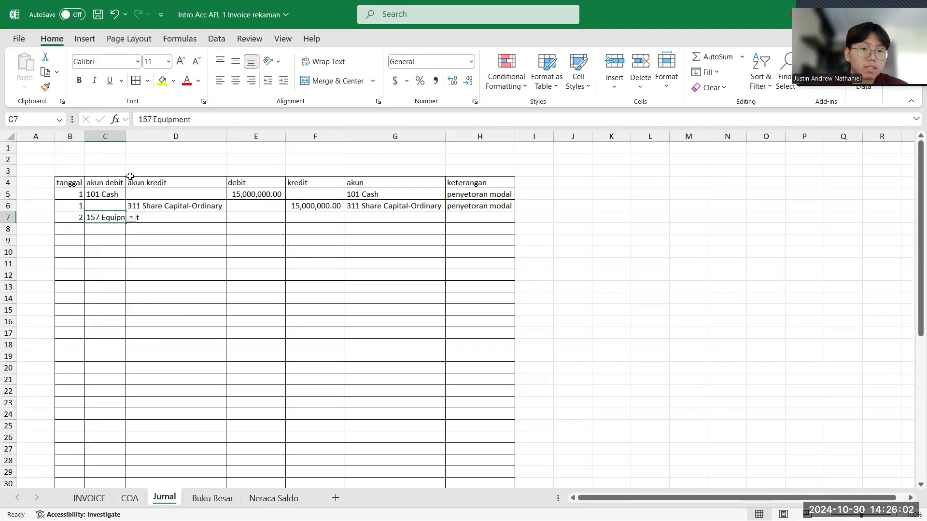
pyautogui.doubleClick(126, 135)
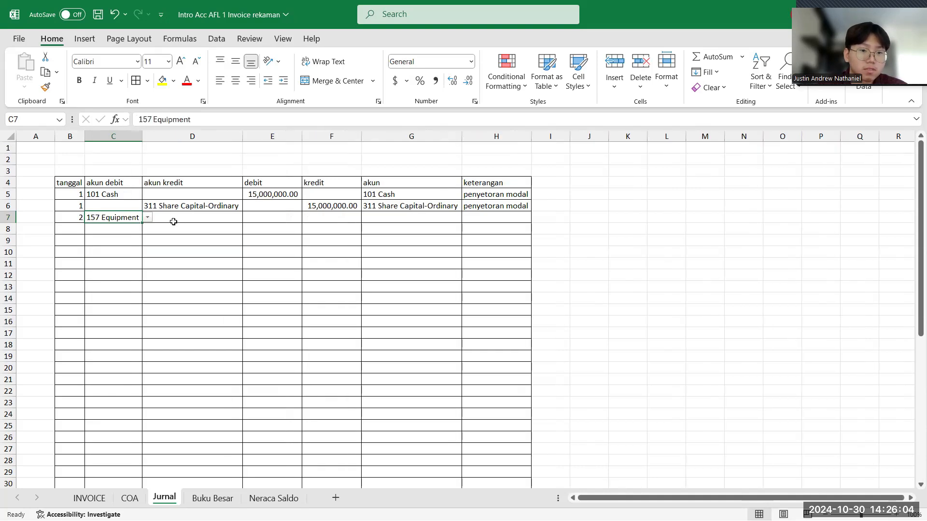
# - Look up the equipment invoice's total on the INVOICE sheet and enter 9500000 as the debit in Jurnal cell E7
pyautogui.hotkey('ctrl', 'pageup')
pyautogui.hotkey('ctrl', 'pageup')
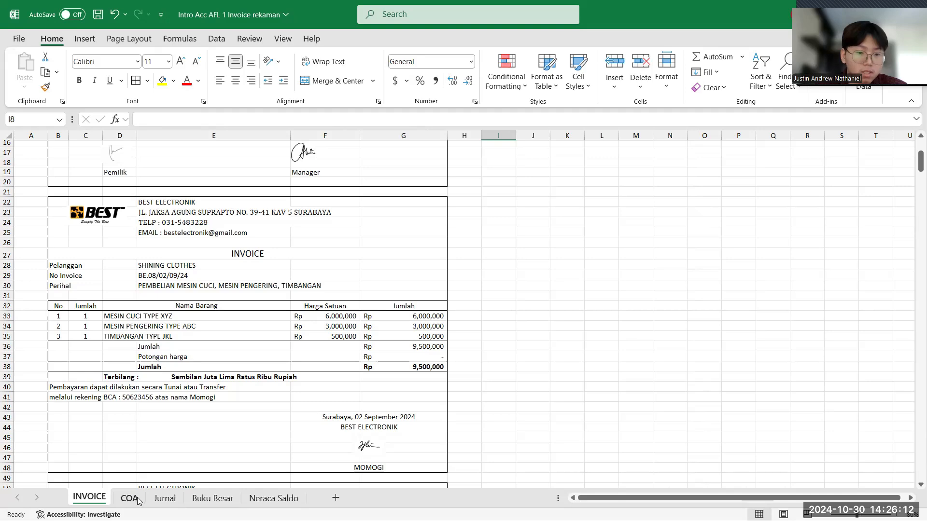
pyautogui.scroll(-3, 210, 395)
pyautogui.click(164, 498)
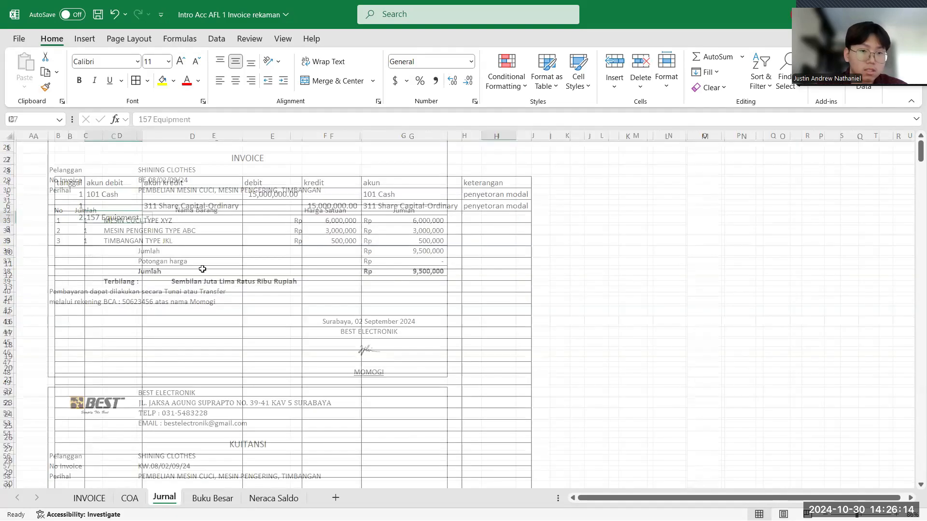
pyautogui.click(288, 217)
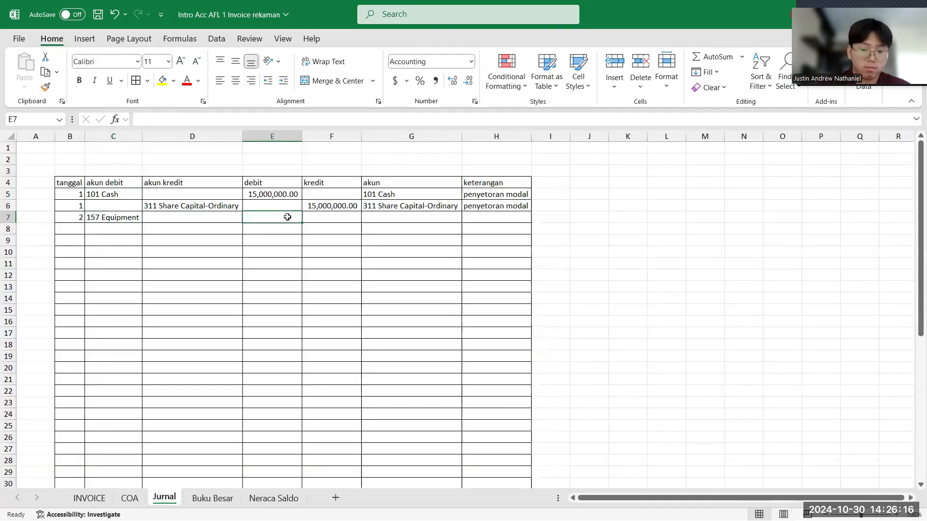
pyautogui.write('9')
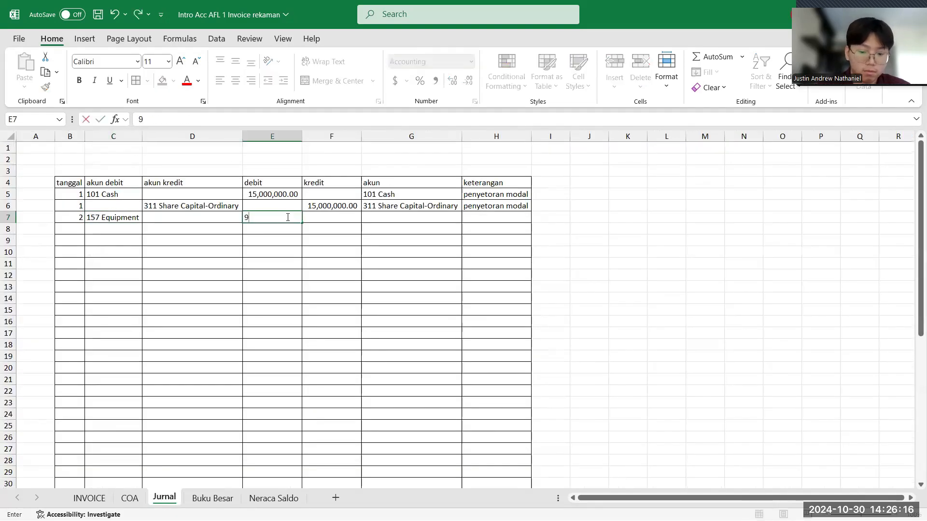
pyautogui.write(',500,0')
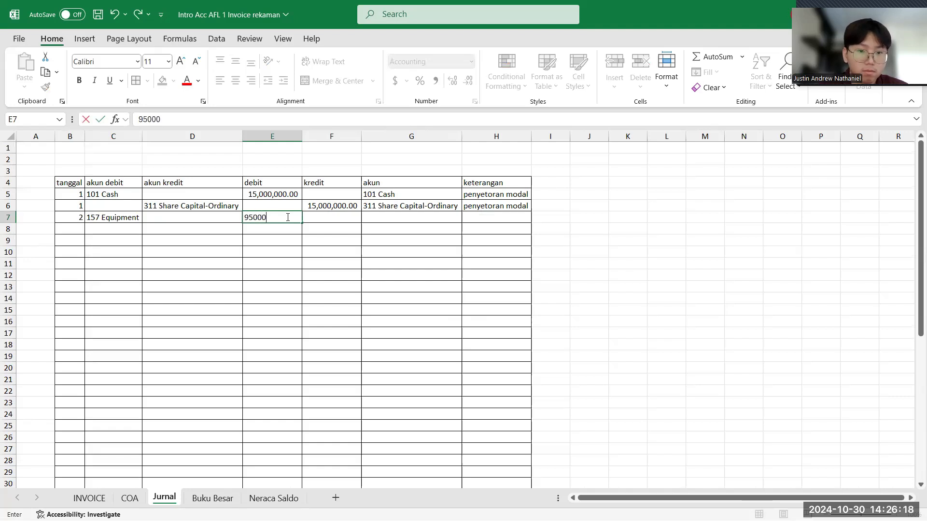
pyautogui.write('00')
pyautogui.press('Return')
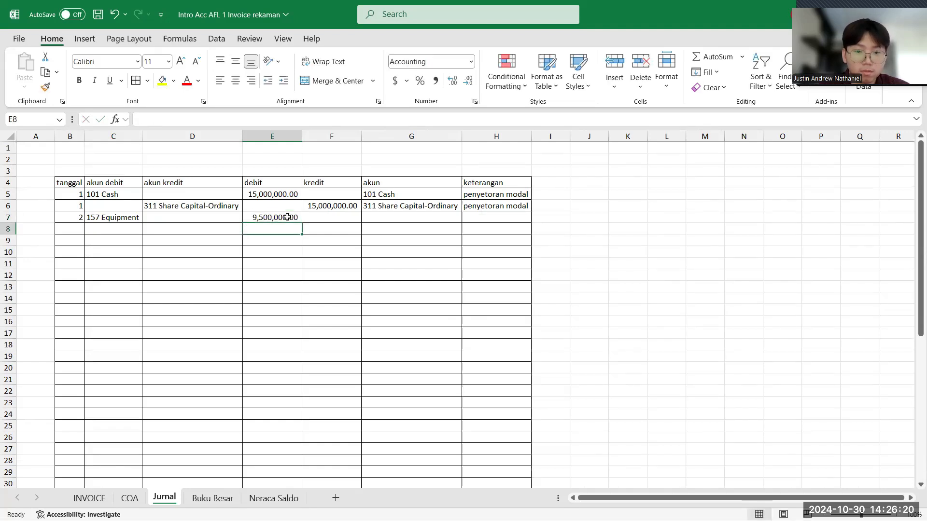
pyautogui.click(287, 218)
# - Review the Best Electronik kuitansi on the INVOICE sheet and choose 101 Cash as the akun kredit in Jurnal cell D8
pyautogui.click(90, 498)
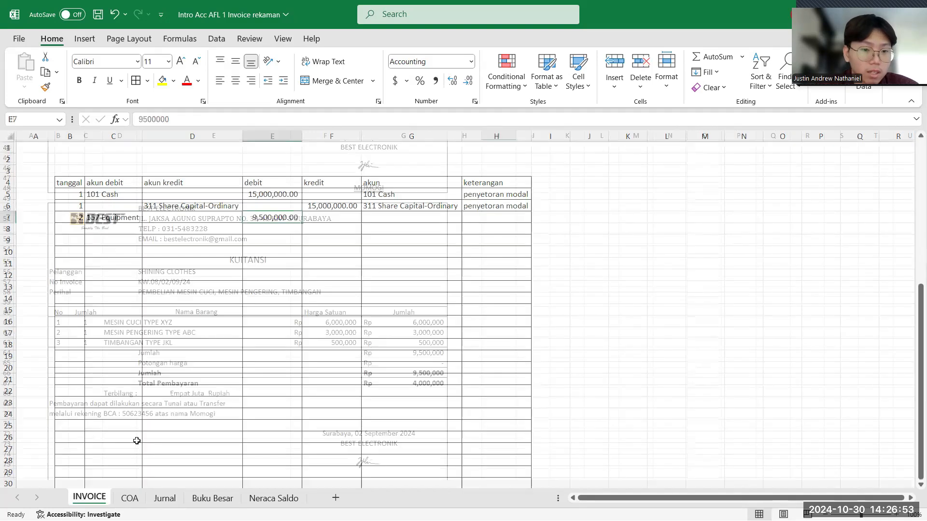
pyautogui.scroll(-2, 137, 438)
pyautogui.scroll(1, 138, 439)
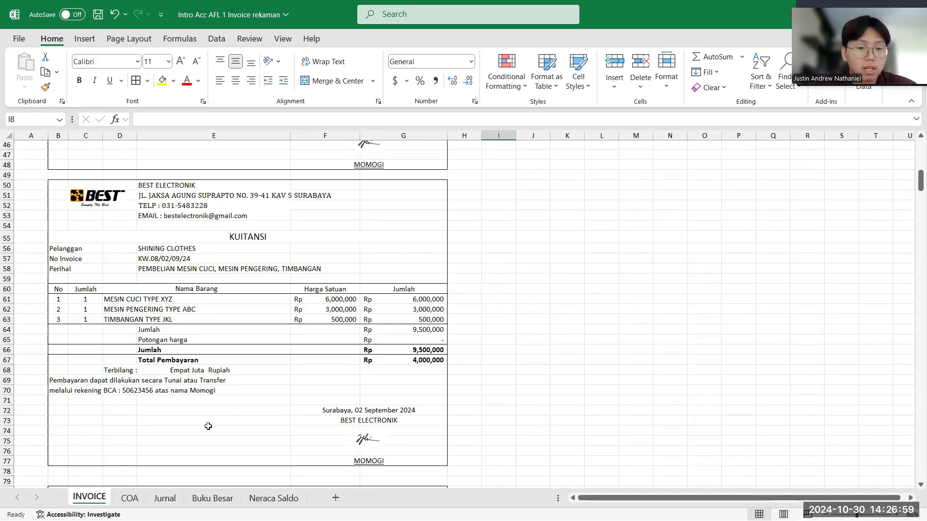
pyautogui.click(154, 498)
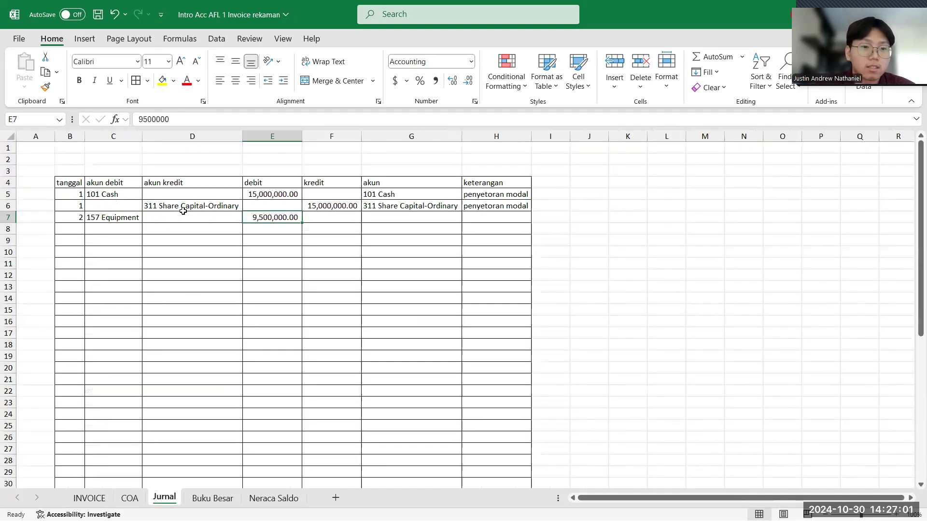
pyautogui.click(180, 233)
pyautogui.write('kas')
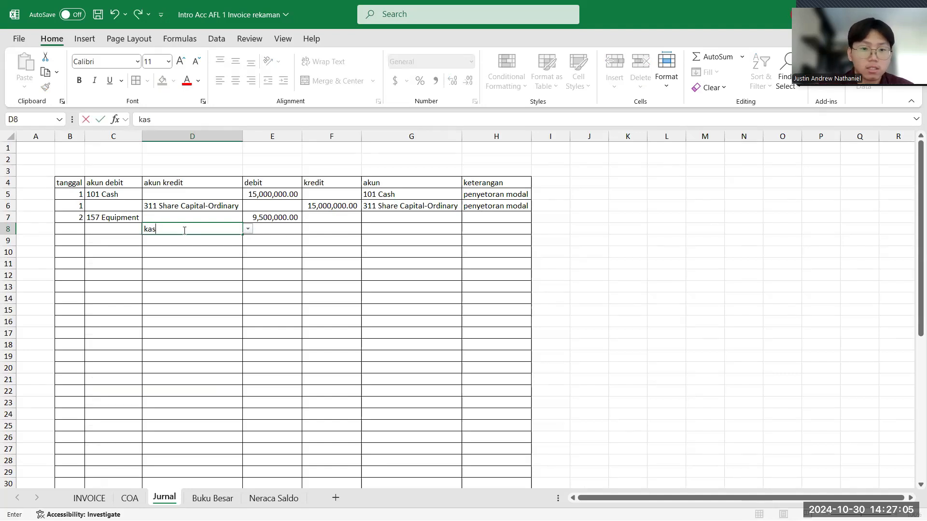
pyautogui.press('BackSpace')
pyautogui.press('BackSpace')
pyautogui.click(199, 241)
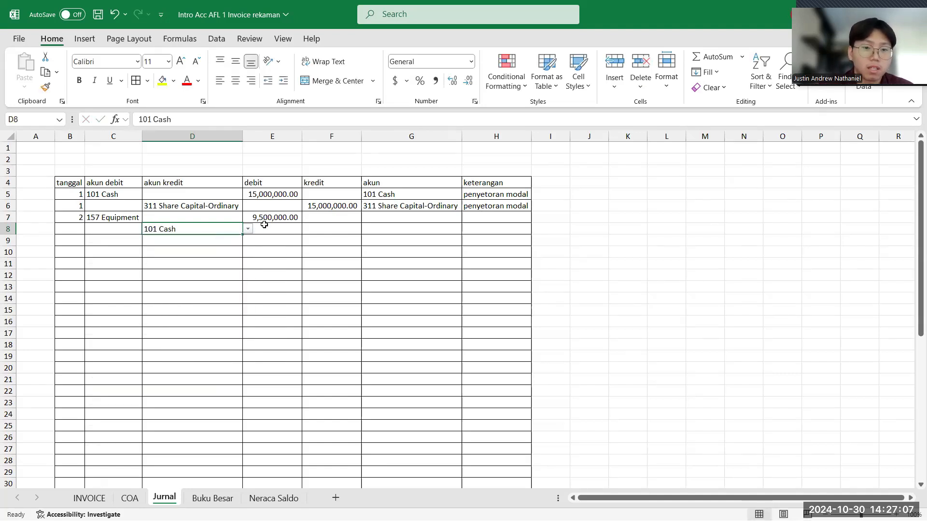
# - Enter 4000000 as the kredit in cell F8 and recheck the kuitansi on the INVOICE sheet before returning to Jurnal
pyautogui.click(314, 230)
pyautogui.write('4')
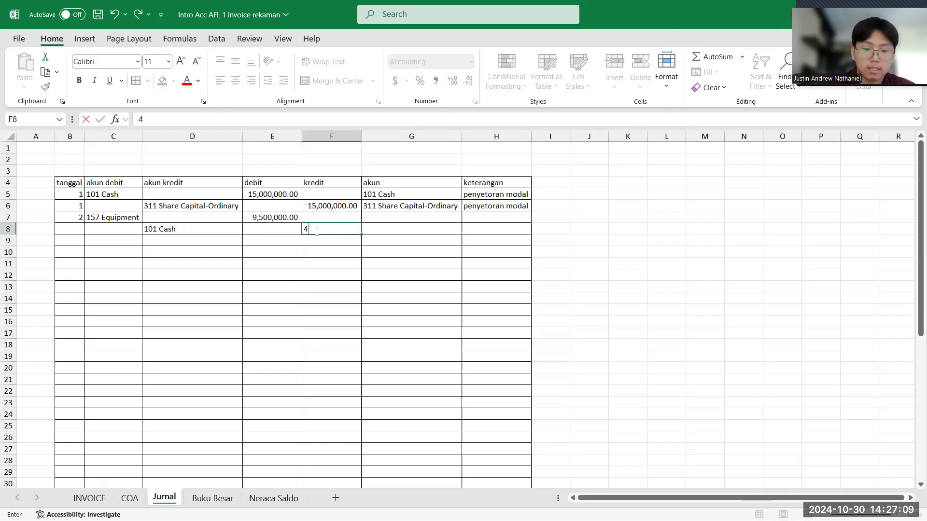
pyautogui.write(',000,000')
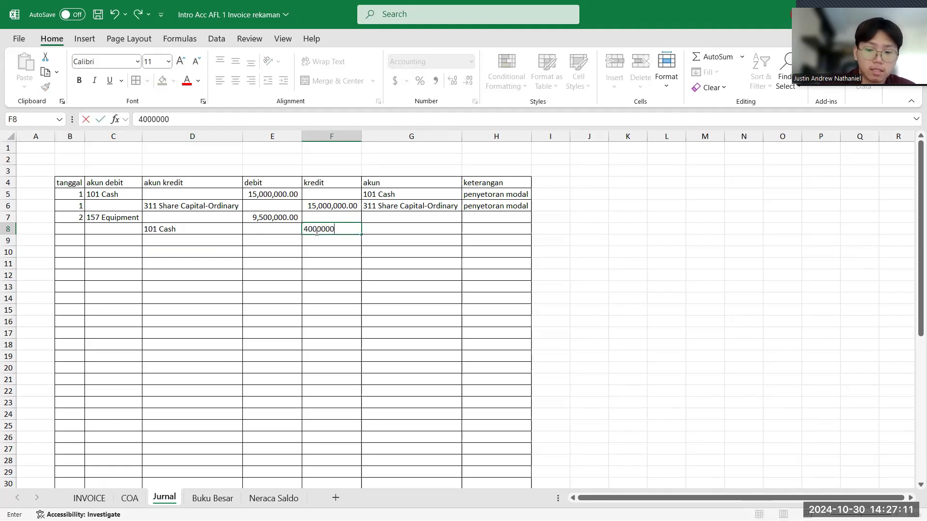
pyautogui.press('Return')
pyautogui.click(79, 500)
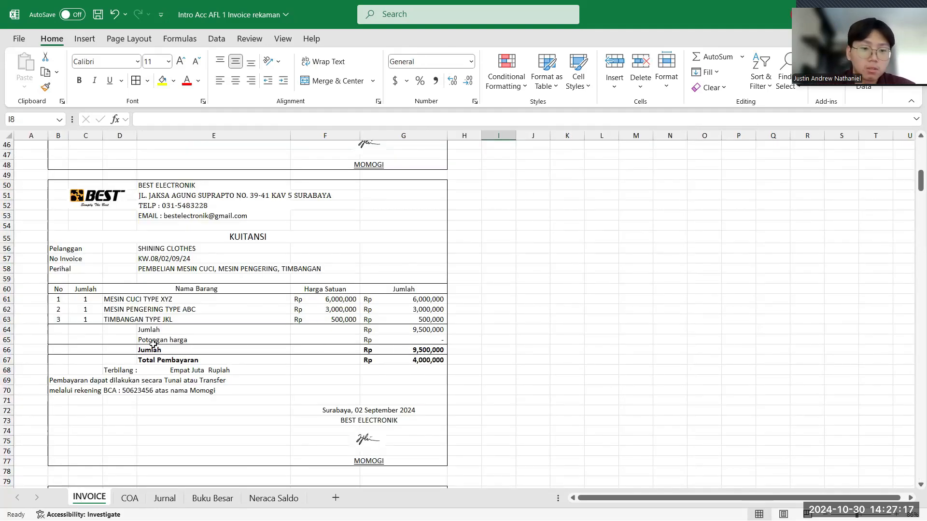
pyautogui.click(169, 499)
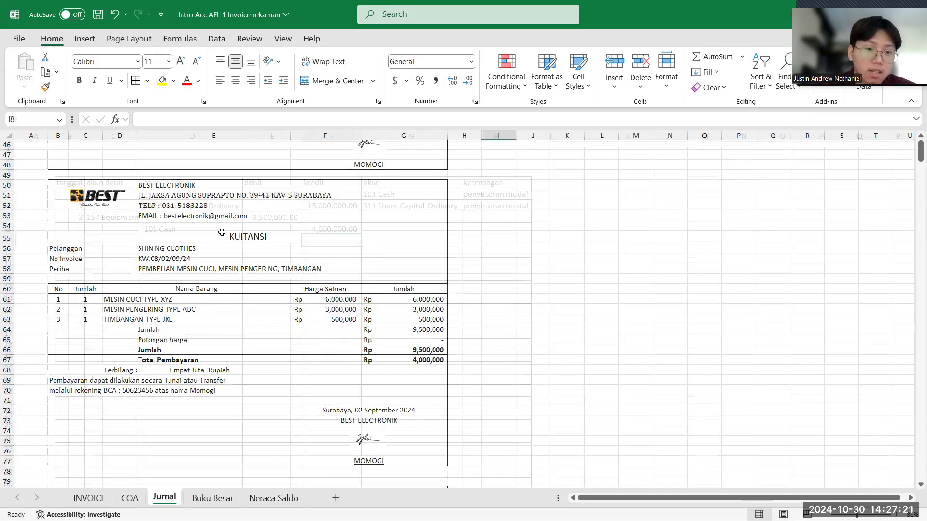
# - Choose 201 Account Payable as the akun kredit in cell D9 and enter 5,500,000 as the kredit in F9
pyautogui.click(216, 240)
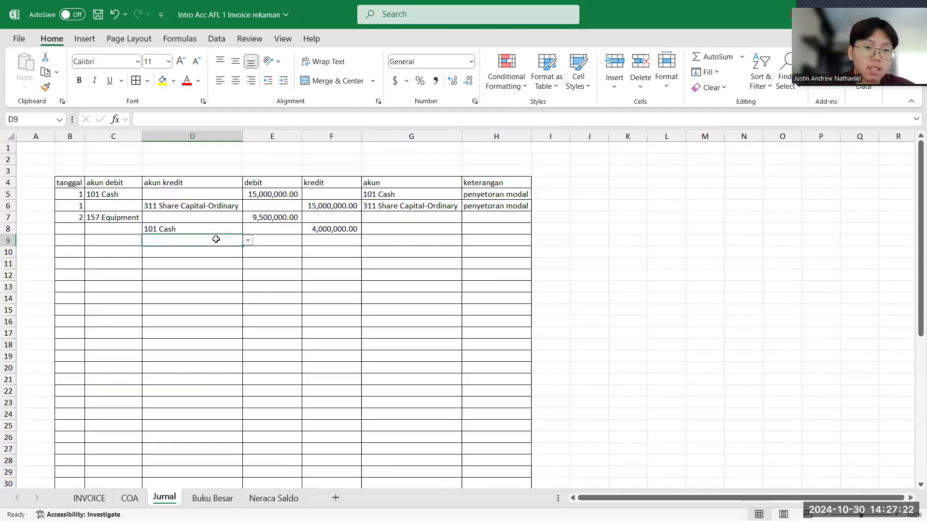
pyautogui.click(248, 240)
pyautogui.click(189, 324)
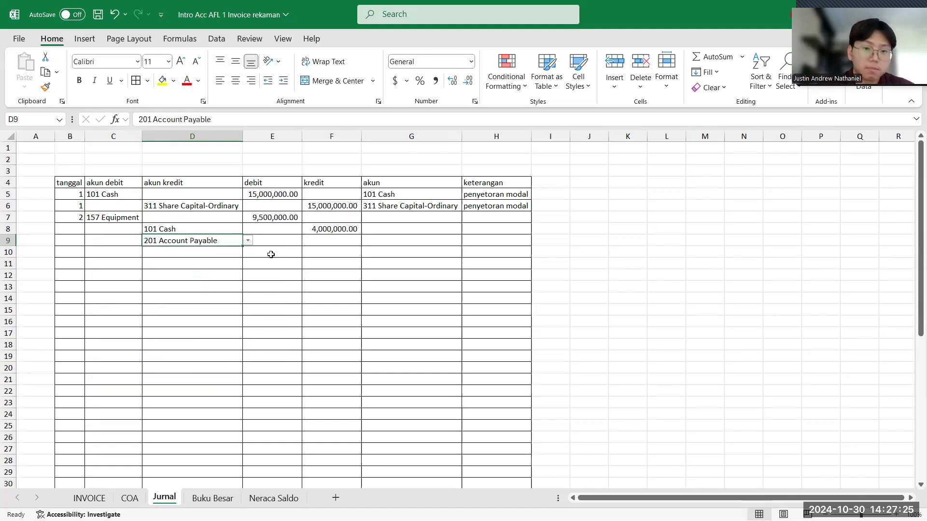
pyautogui.click(324, 239)
pyautogui.write('5')
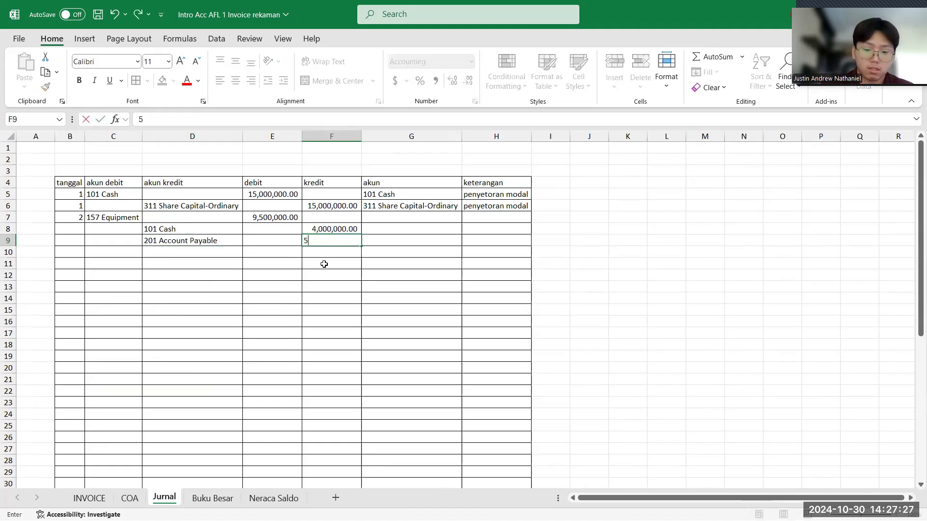
pyautogui.write(',500,000')
pyautogui.press('Return')
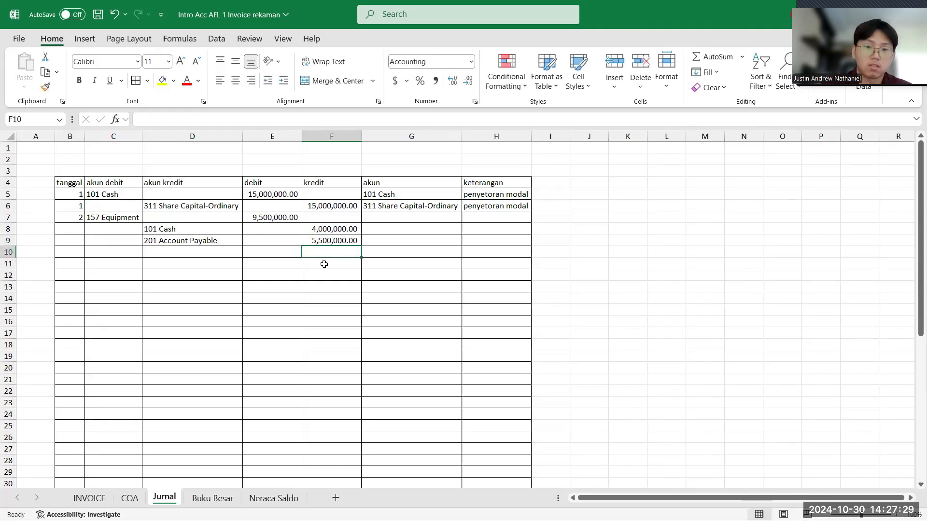
# - Fill the akun formula from cell G6 down through G9 and review the equipment purchase's kredit accounts
pyautogui.click(124, 219)
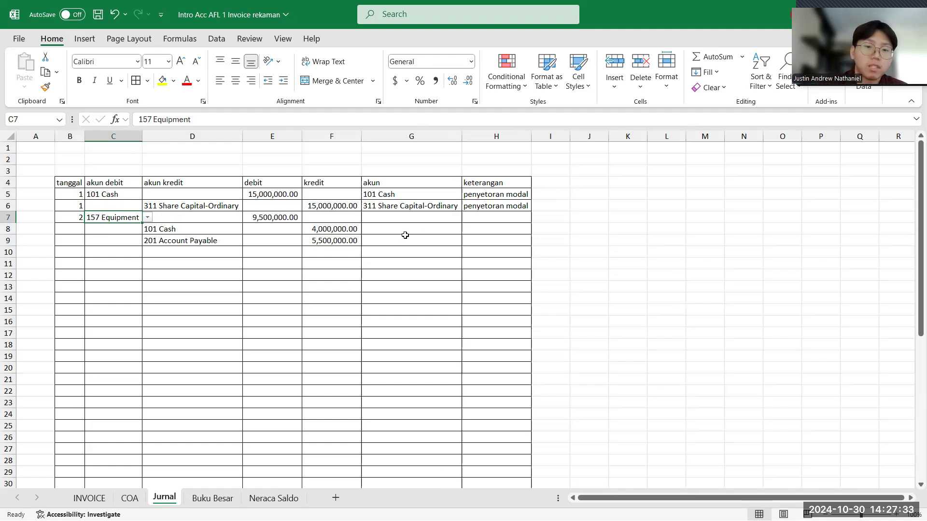
pyautogui.click(457, 207)
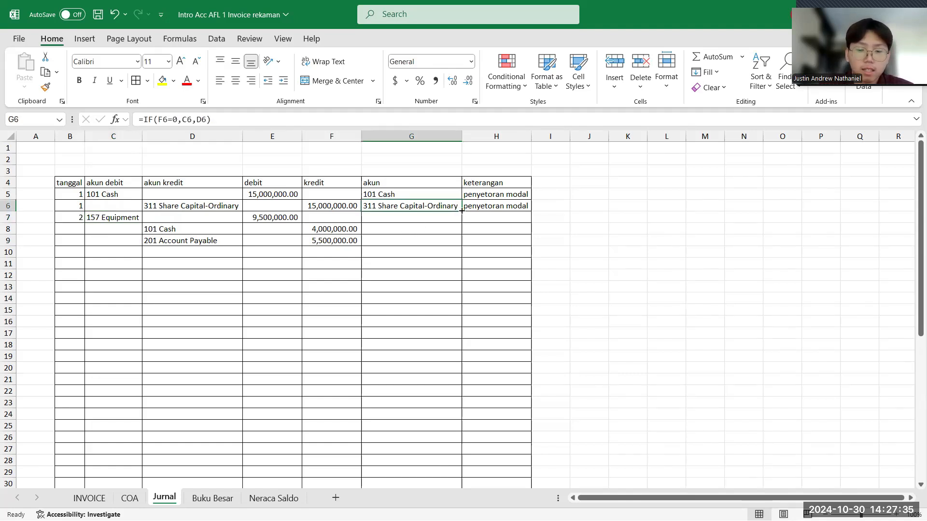
pyautogui.doubleClick(461, 210)
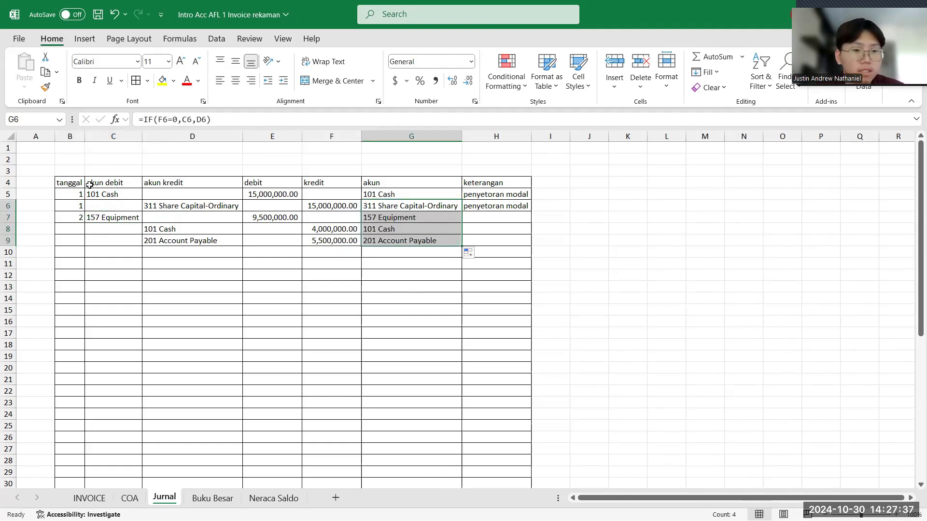
pyautogui.click(201, 230)
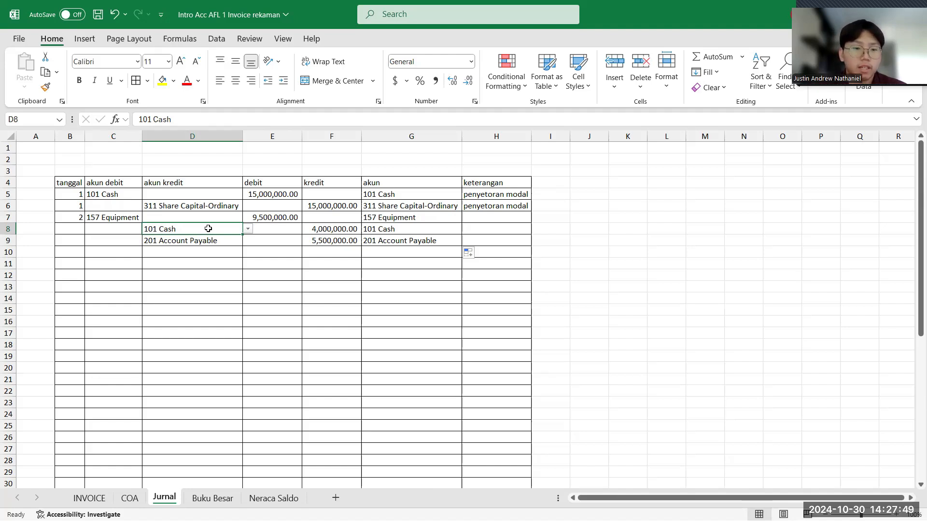
pyautogui.click(204, 244)
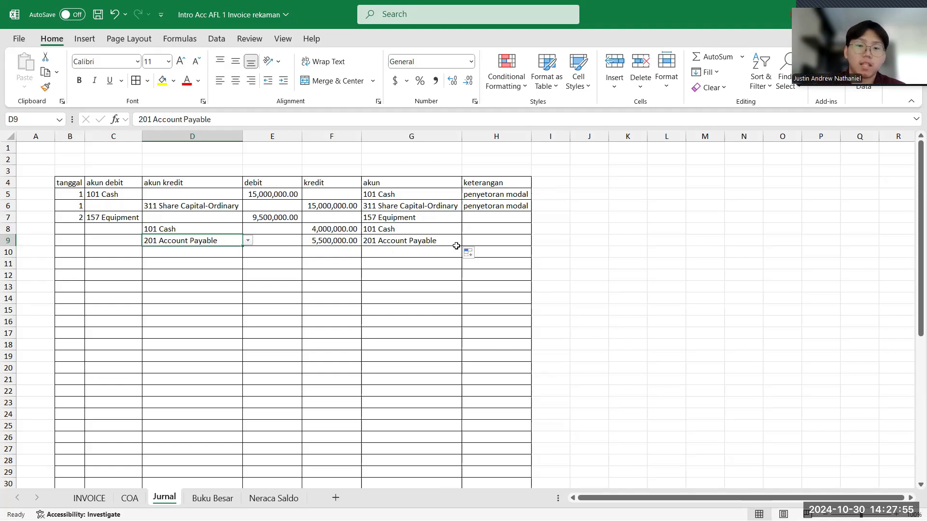
# - Enter "membeli peralatan" as the keterangan for the equipment purchase in cells H7, H8 and H9
pyautogui.click(479, 218)
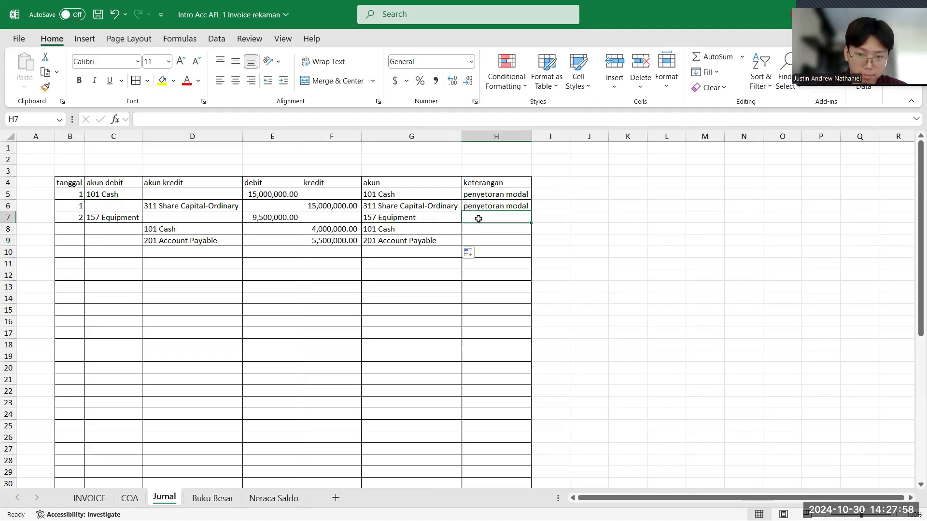
pyautogui.click(273, 118)
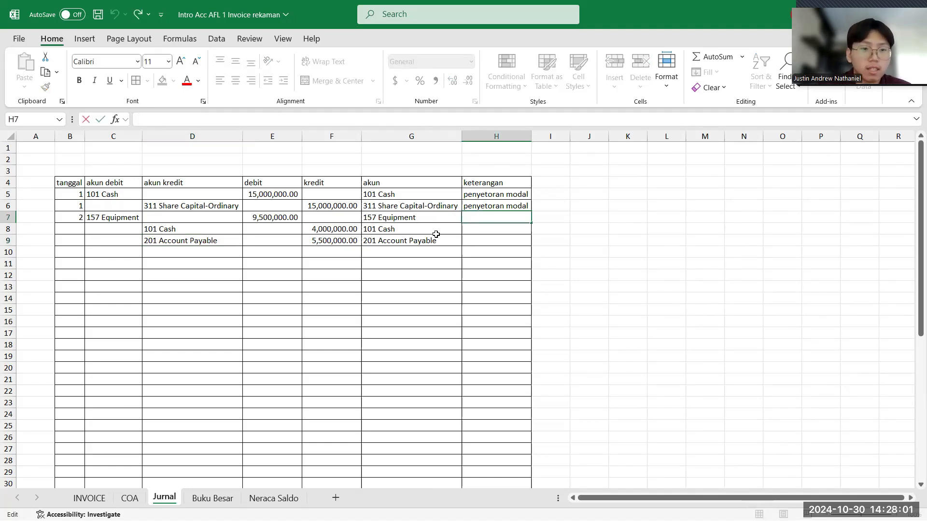
pyautogui.write('membeli')
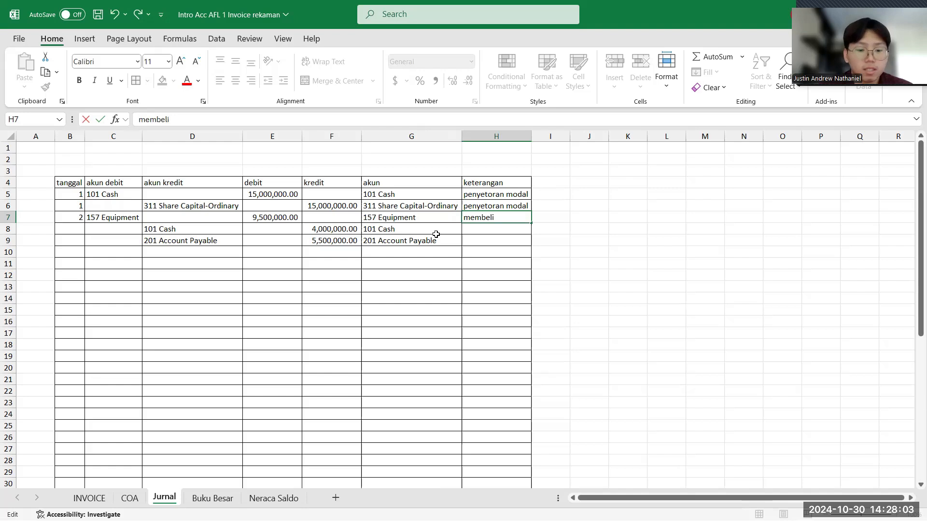
pyautogui.write(' peralatan')
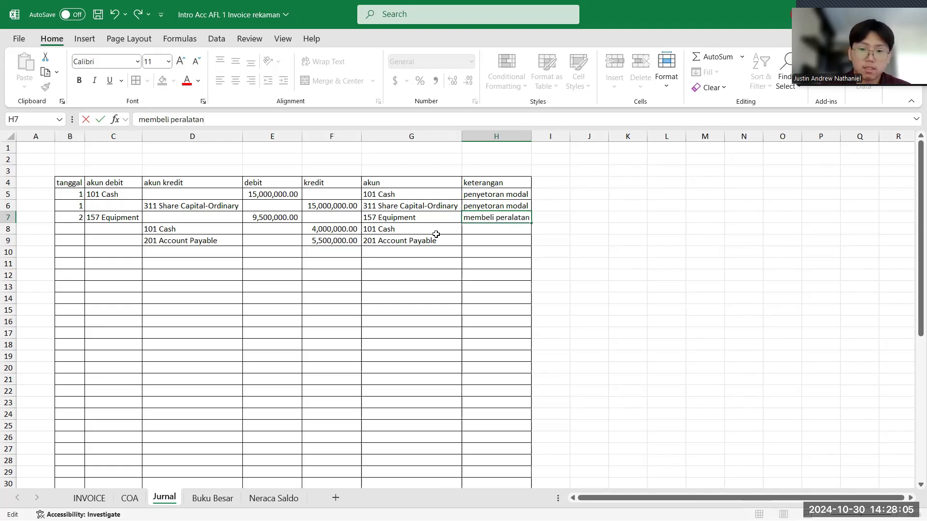
pyautogui.press('Return')
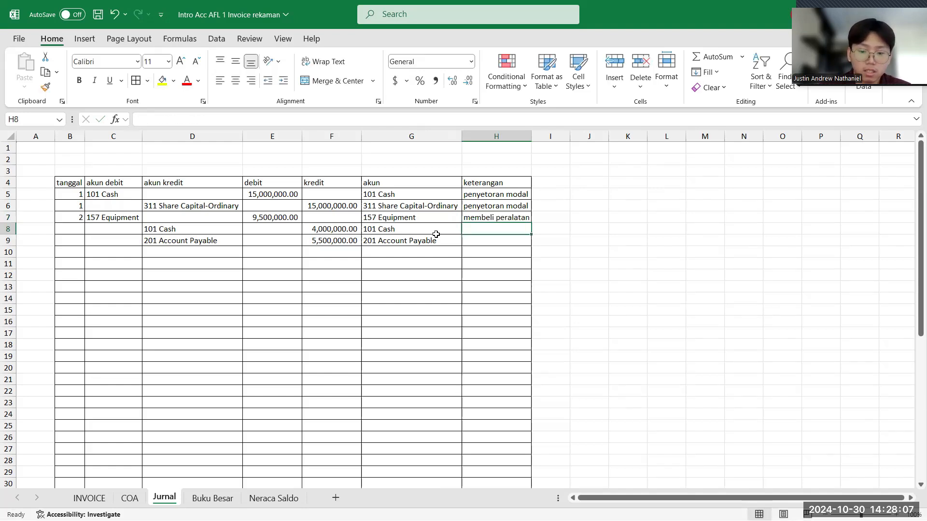
pyautogui.write('membeli peralatan')
pyautogui.press('Return')
pyautogui.write('mem')
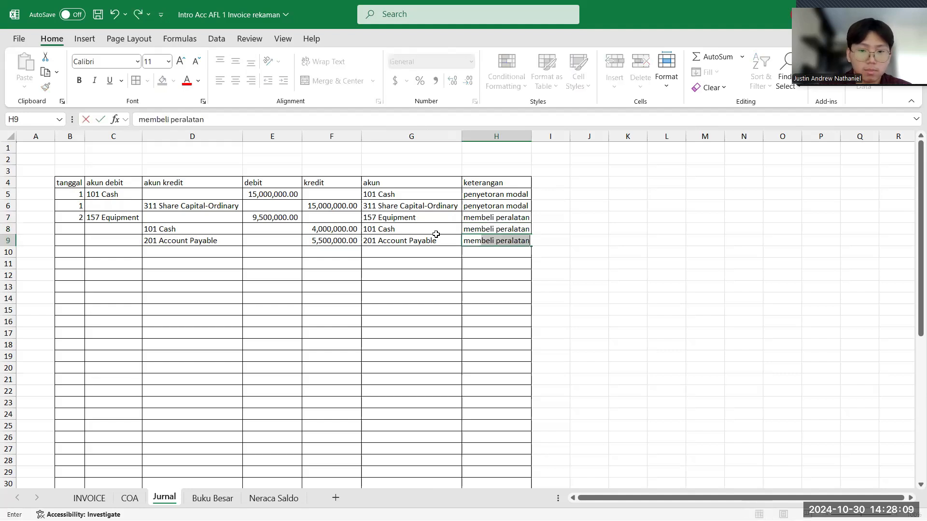
pyautogui.write('beli peralatan')
pyautogui.press('Return')
# - Extend the keterangan in cell H9 to "membeli peralatan kredit" and fit column H's width to its contents
pyautogui.press('Up')
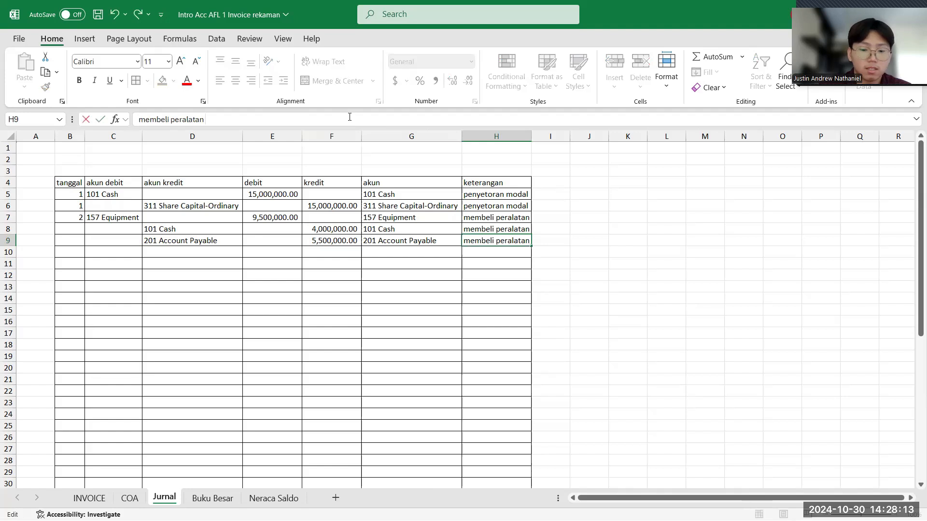
pyautogui.write('kredit')
pyautogui.press('Return')
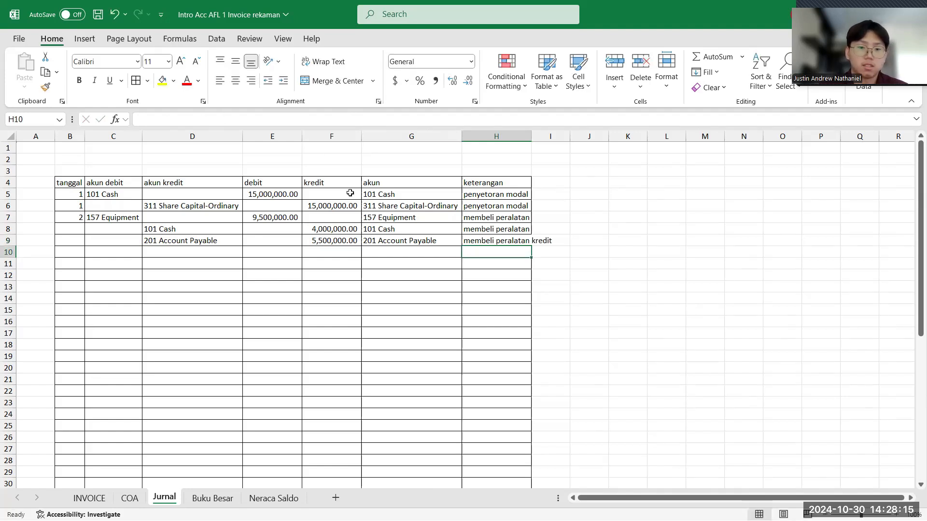
pyautogui.doubleClick(531, 135)
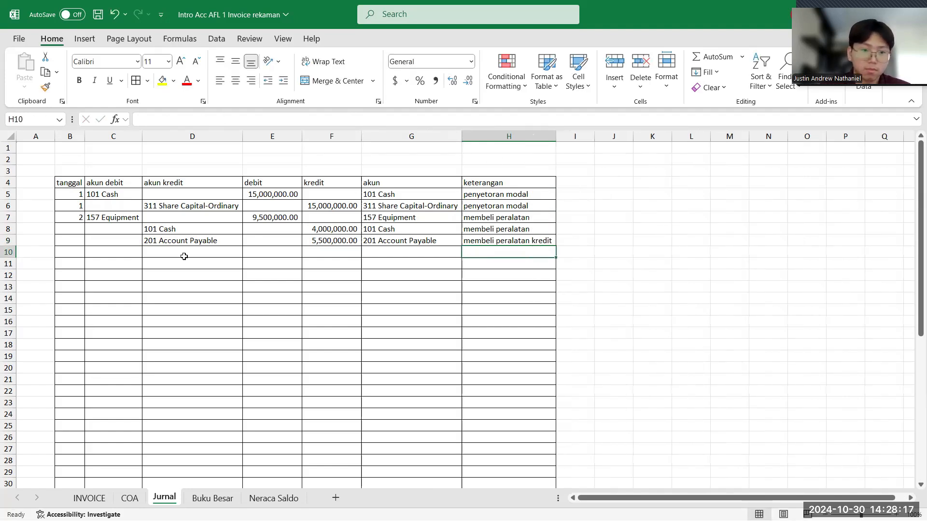
# - Enter 2 as the tanggal for the two kredit rows of the equipment purchase in cells B8 and B9
pyautogui.click(71, 230)
pyautogui.write('2')
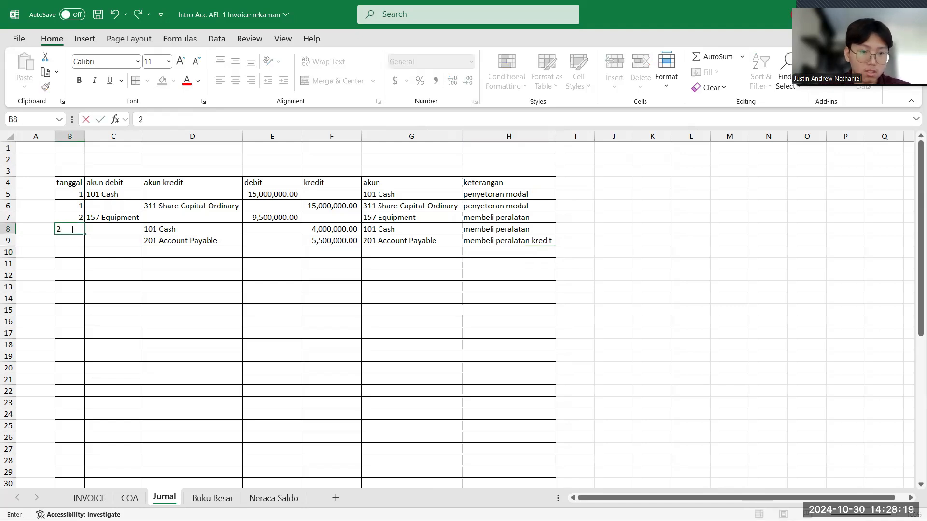
pyautogui.click(70, 240)
pyautogui.write('2')
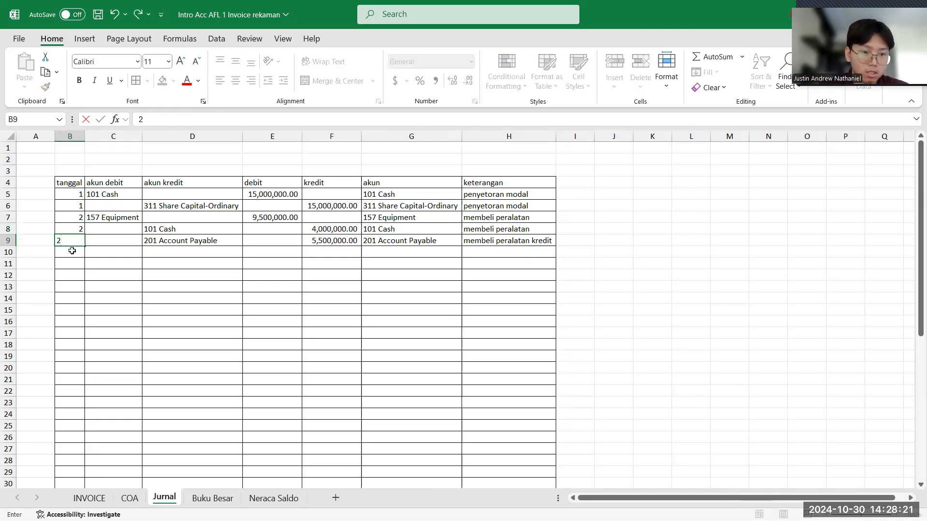
pyautogui.click(72, 251)
# - Review the Tom Market invoice on the INVOICE sheet and enter 3 as the tanggal in Jurnal cell B10
pyautogui.click(89, 498)
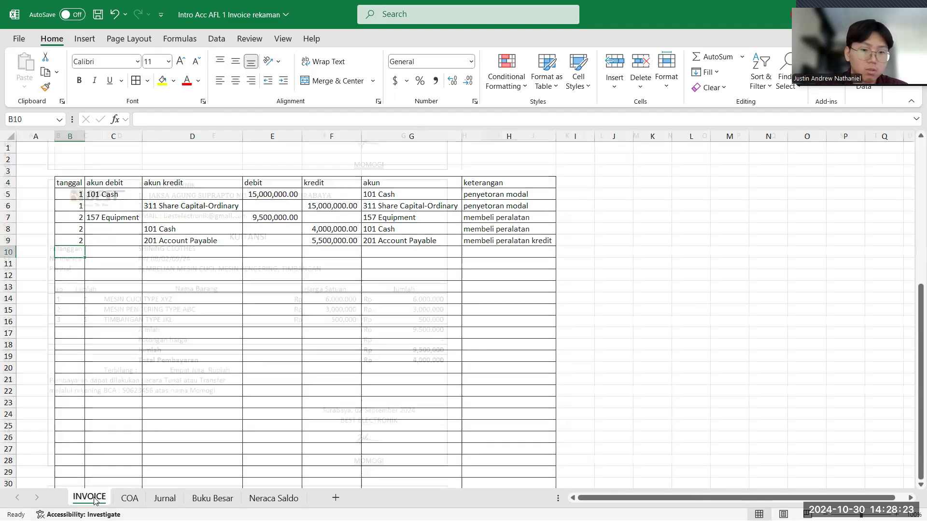
pyautogui.scroll(-9, 278, 280)
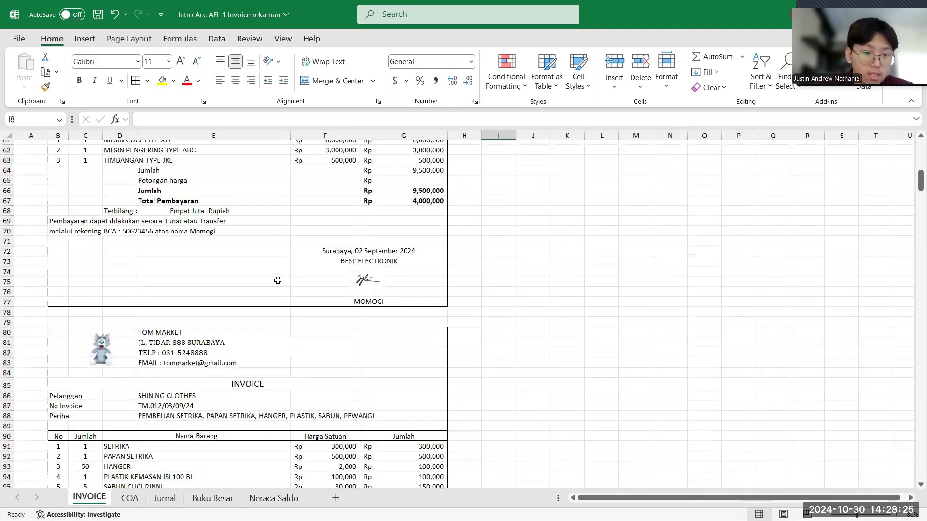
pyautogui.scroll(-2, 278, 280)
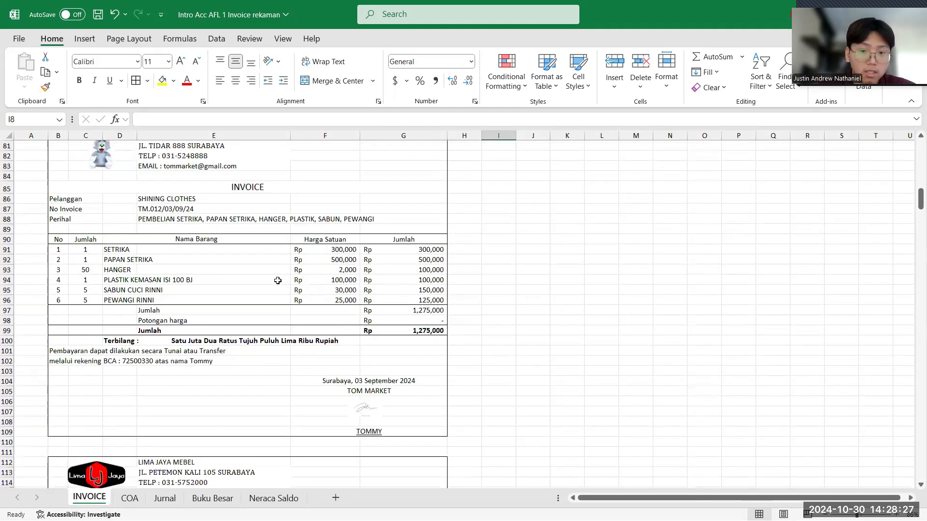
pyautogui.scroll(1, 277, 280)
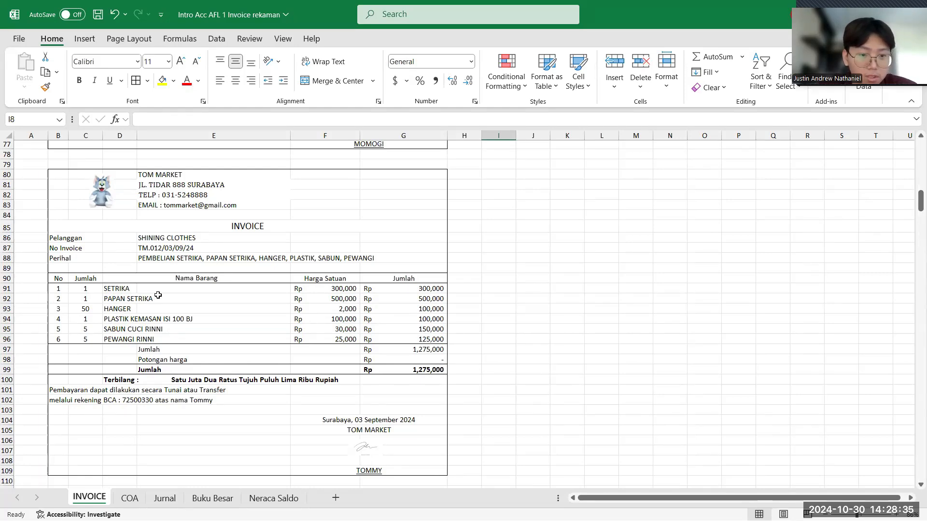
pyautogui.click(164, 498)
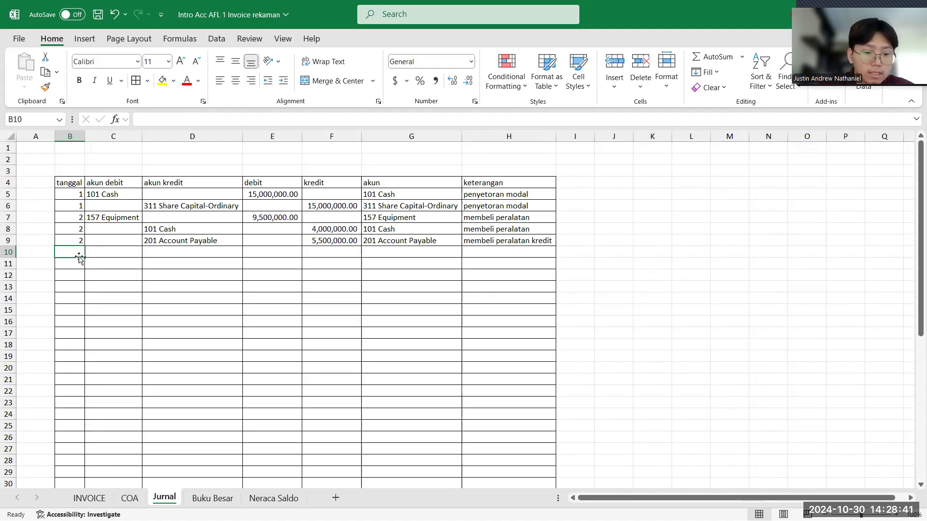
pyautogui.write('3')
pyautogui.press('Return')
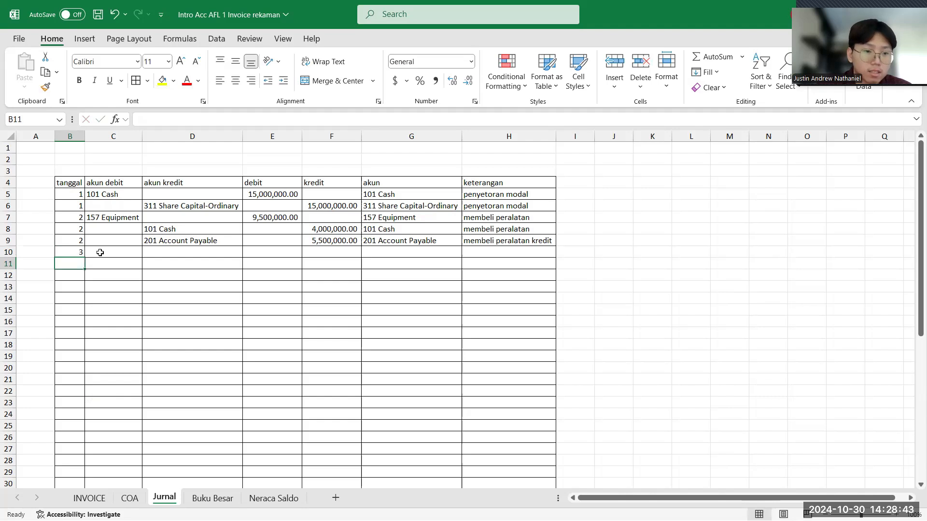
# - Choose 126 Supplies as the akun debit in cell C10
pyautogui.click(102, 252)
pyautogui.click(148, 252)
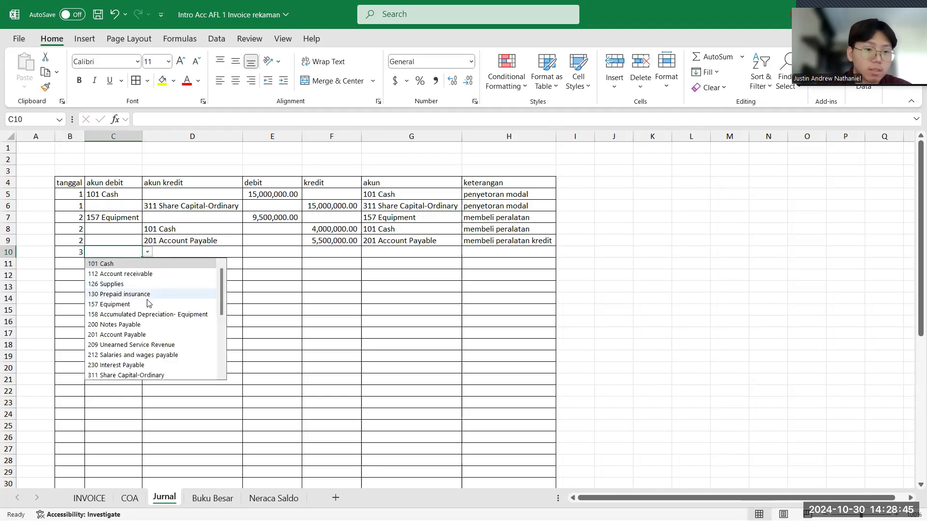
pyautogui.click(143, 285)
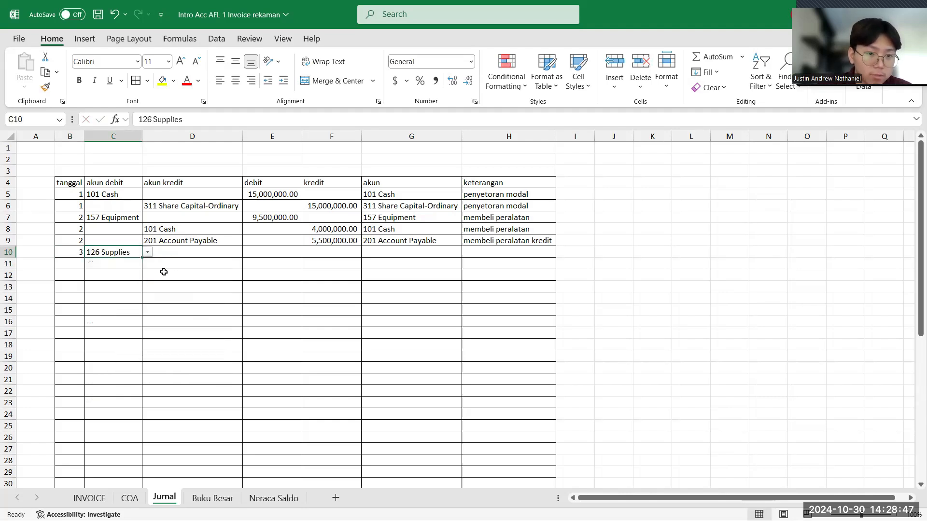
# - Recheck the Tom Market invoice on the INVOICE sheet and choose 101 Cash as the akun kredit in Jurnal cell D11
pyautogui.click(86, 497)
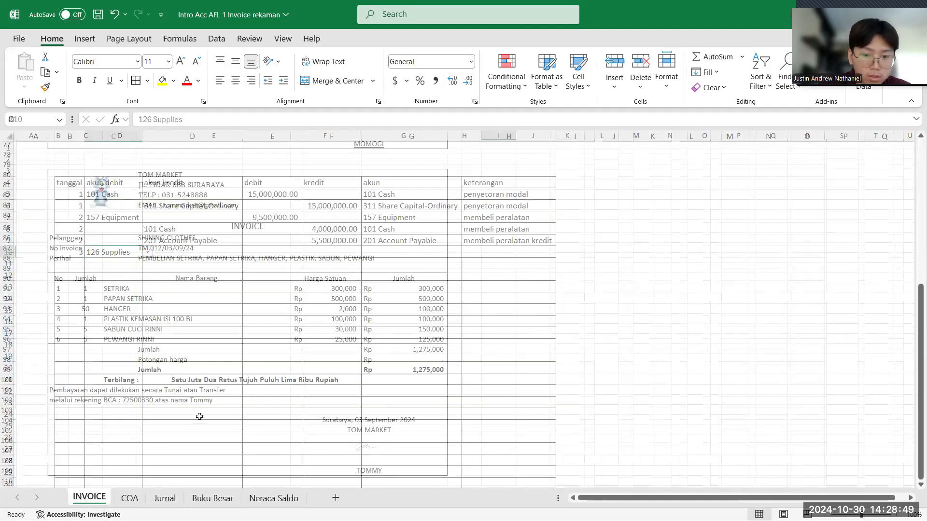
pyautogui.scroll(-15, 248, 389)
pyautogui.scroll(1, 248, 389)
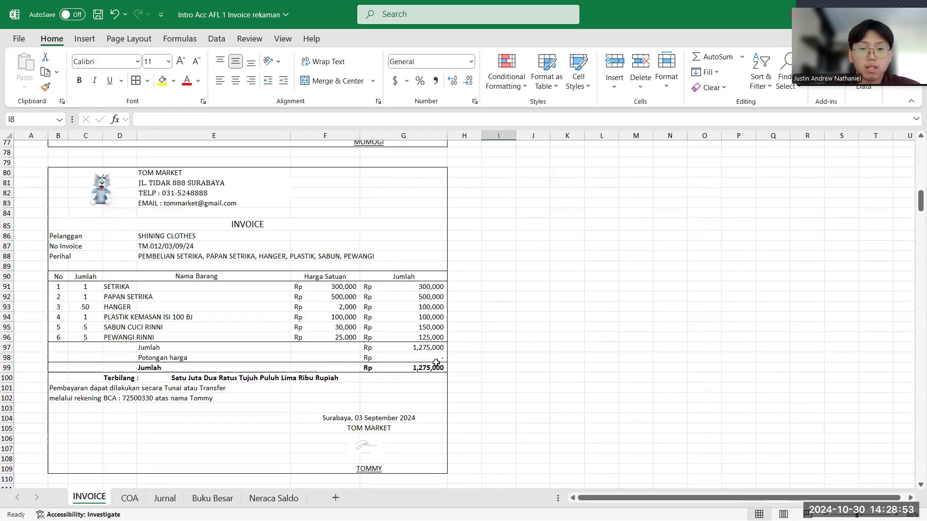
pyautogui.click(164, 499)
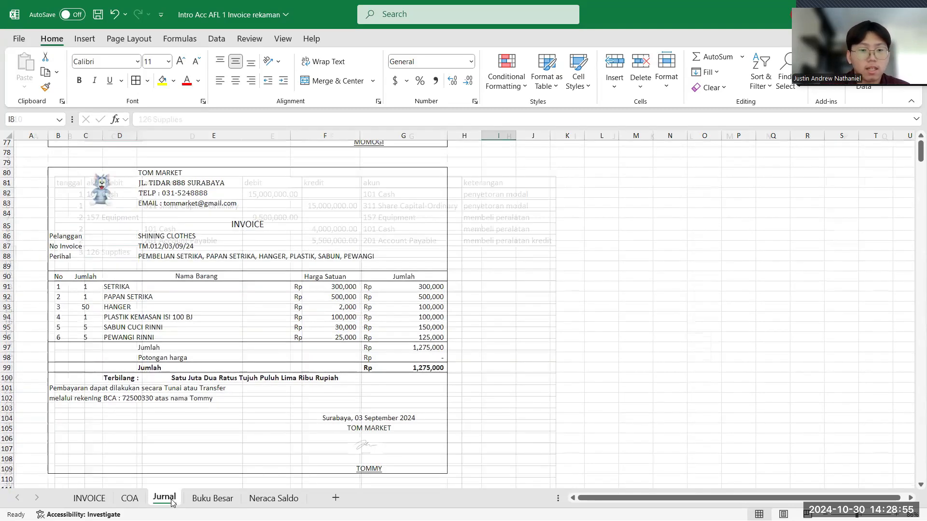
pyautogui.click(186, 263)
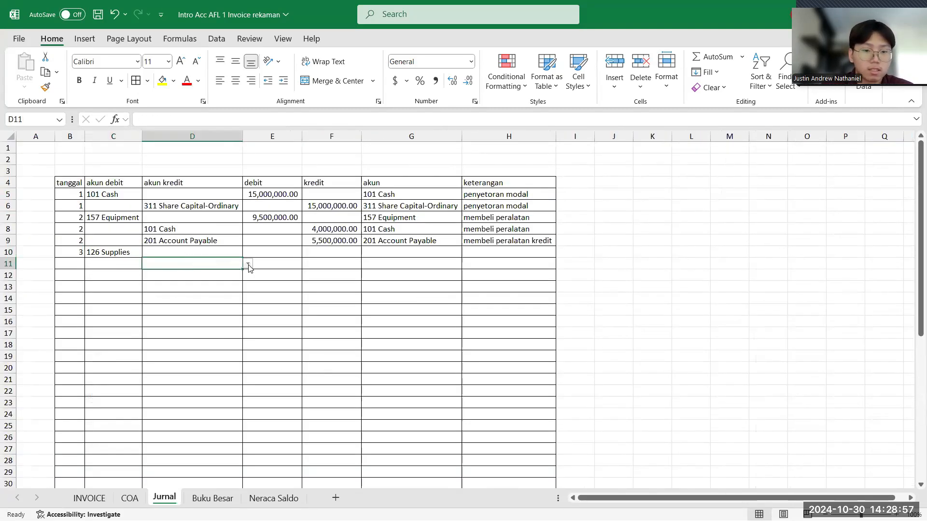
pyautogui.click(248, 263)
pyautogui.click(239, 275)
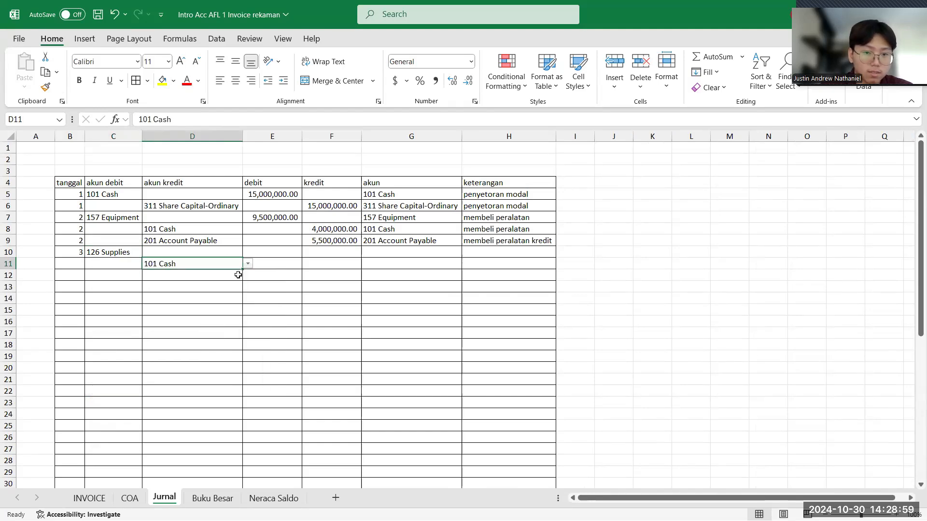
# - Check the Tom Market total on the INVOICE sheet and enter 1,275,000 as the debit amount in Jurnal cell E10
pyautogui.click(265, 254)
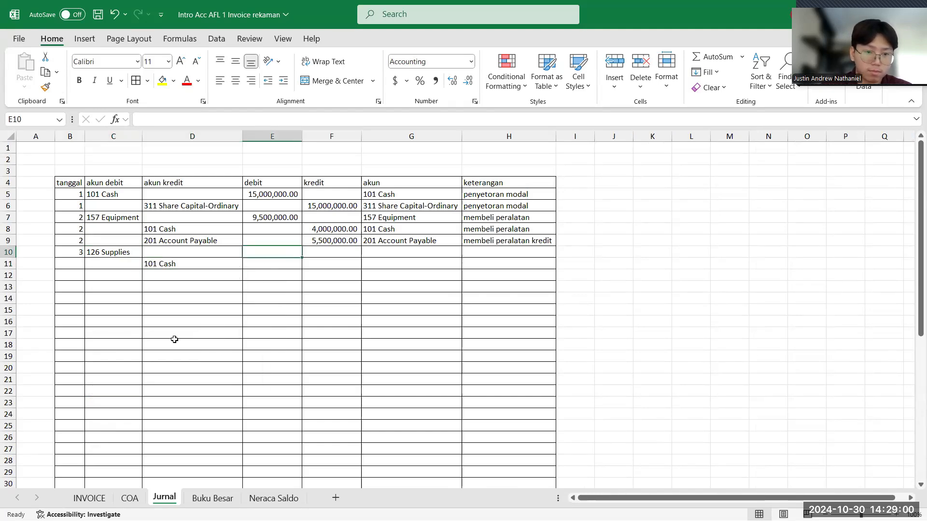
pyautogui.click(89, 498)
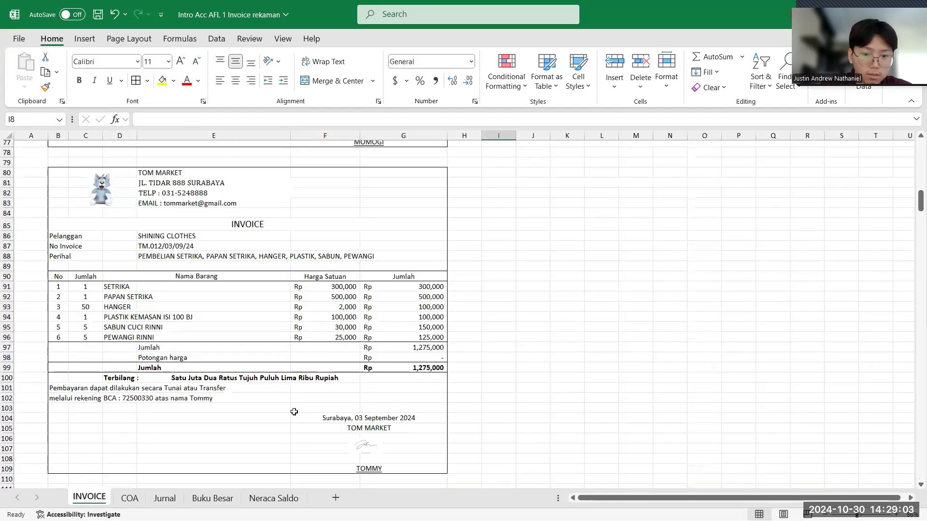
pyautogui.click(160, 500)
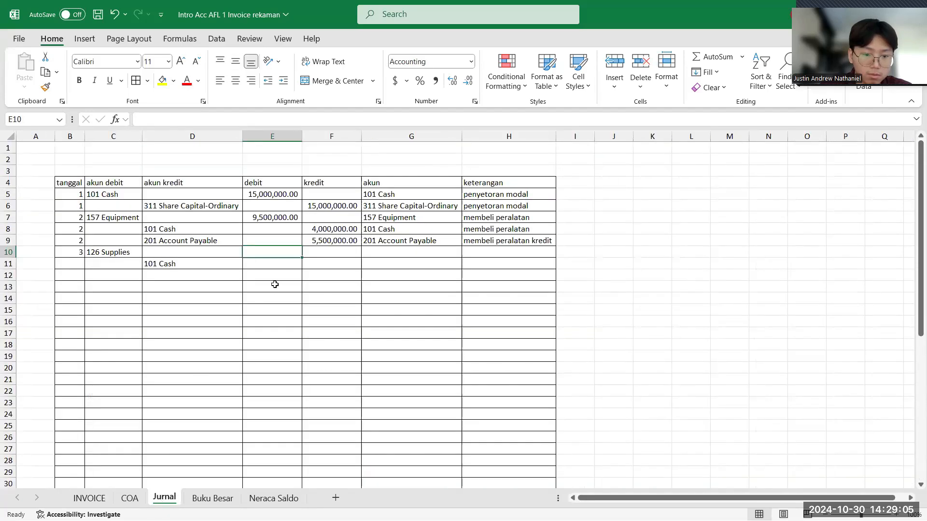
pyautogui.write('1275000')
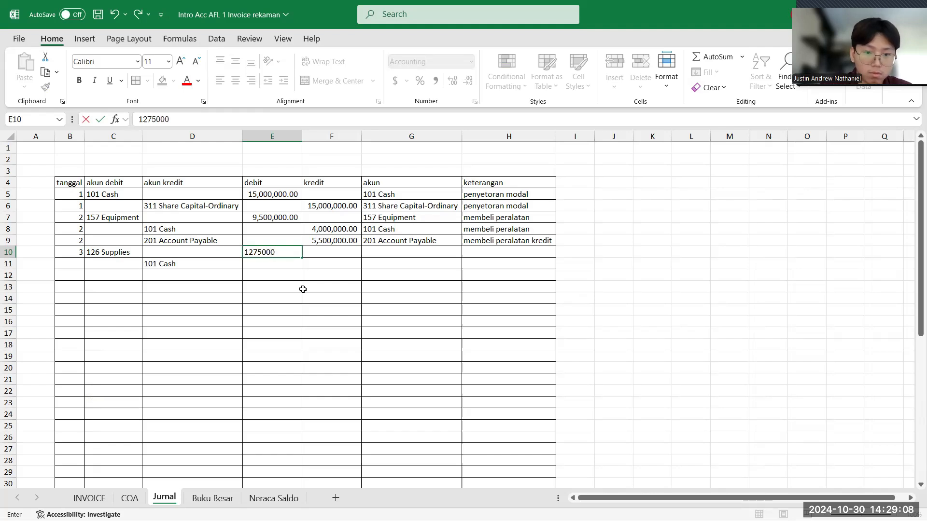
pyautogui.press('Return')
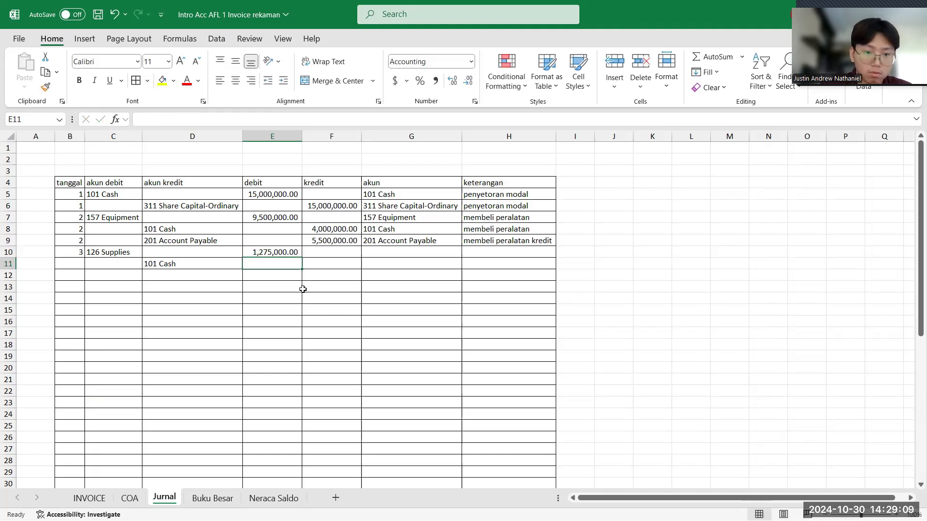
# - Enter 1,275,000 as the kredit amount for the 101 Cash row in cell F11
pyautogui.click(330, 269)
pyautogui.write('1')
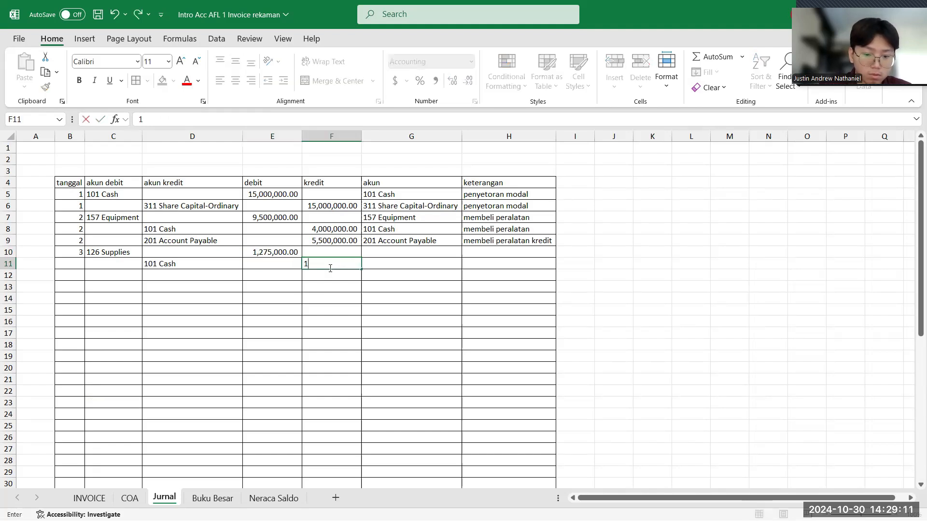
pyautogui.write(',275,000')
pyautogui.press('Return')
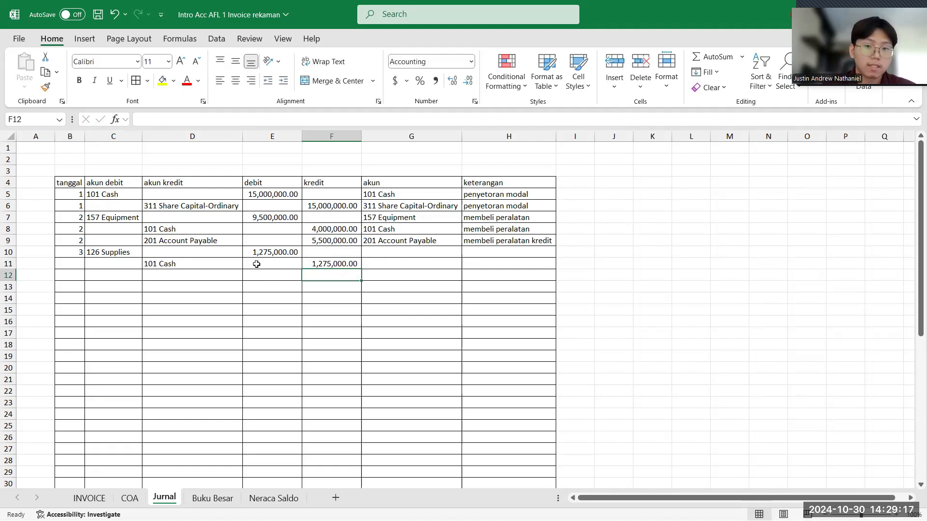
pyautogui.click(119, 252)
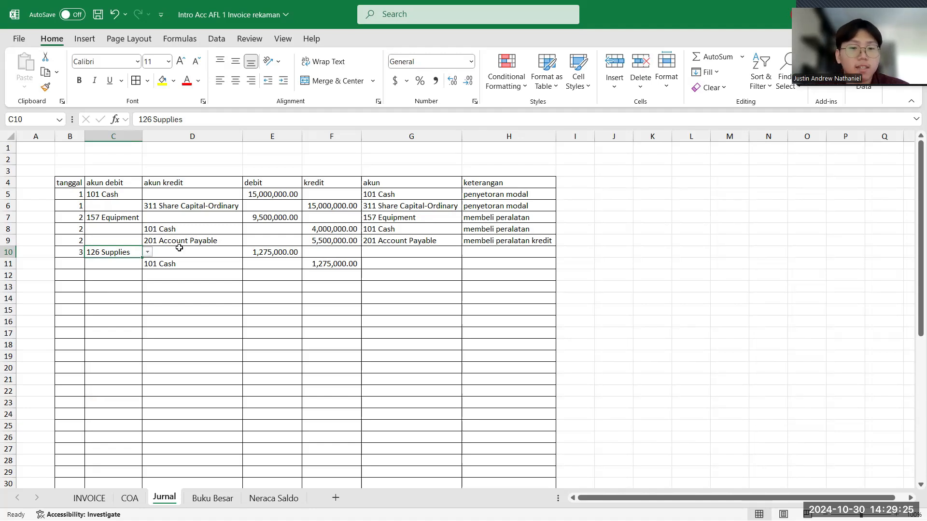
pyautogui.click(264, 249)
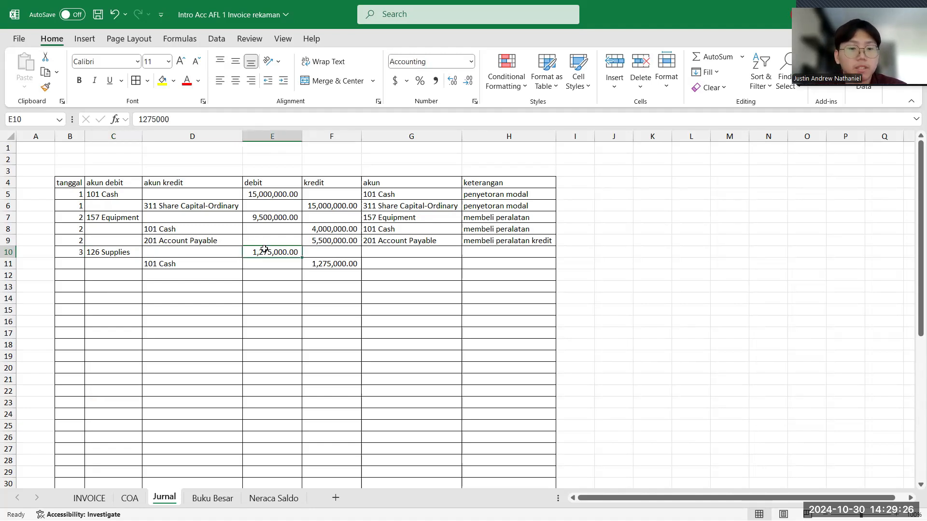
pyautogui.click(197, 265)
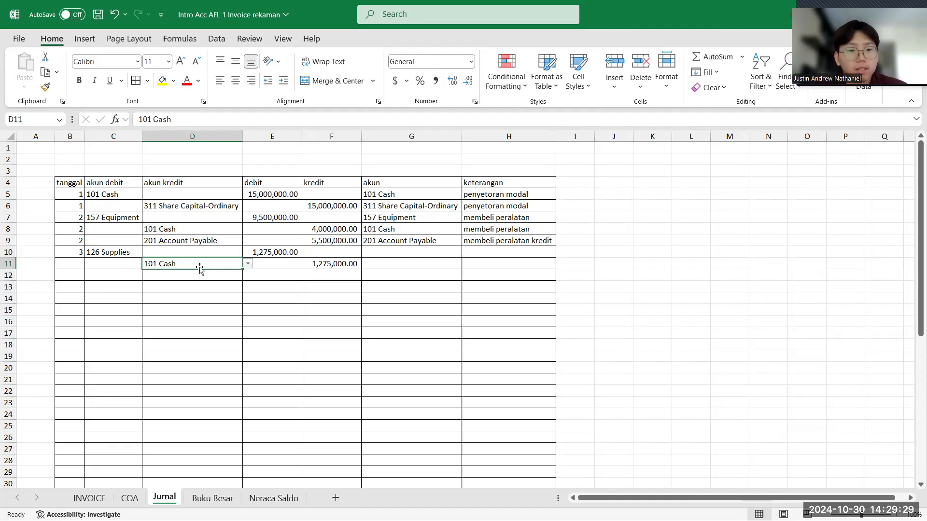
pyautogui.click(268, 252)
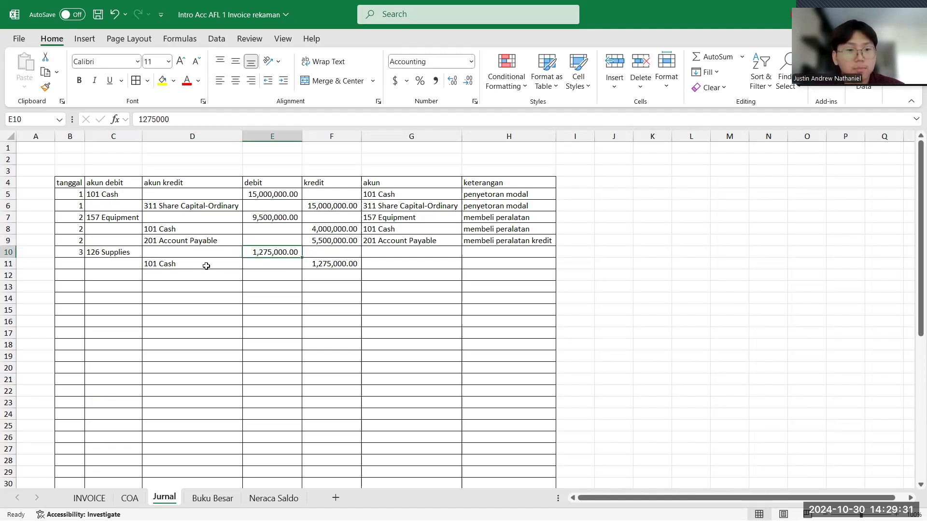
pyautogui.click(206, 265)
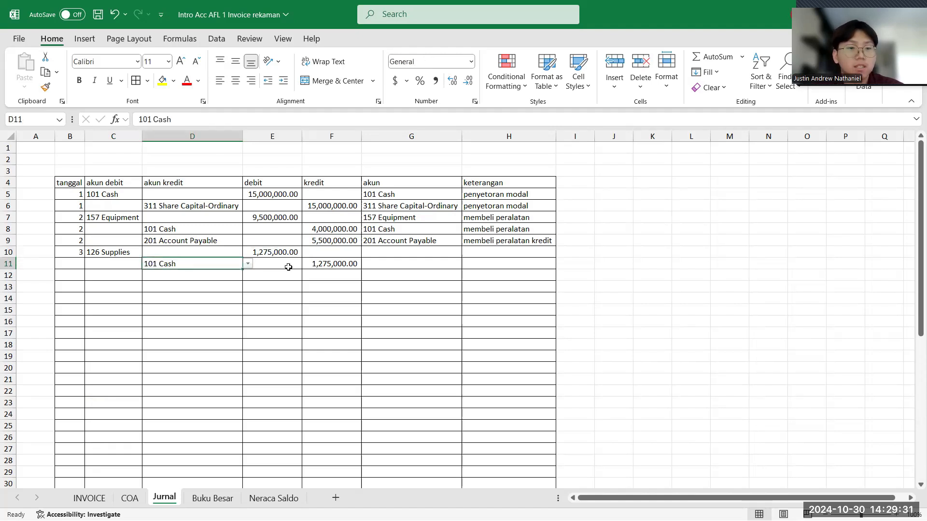
# - Enter "membeli perlengkapan" as the keterangan for both supplies purchase rows in cells H10 and H11
pyautogui.doubleClick(516, 252)
pyautogui.write('m')
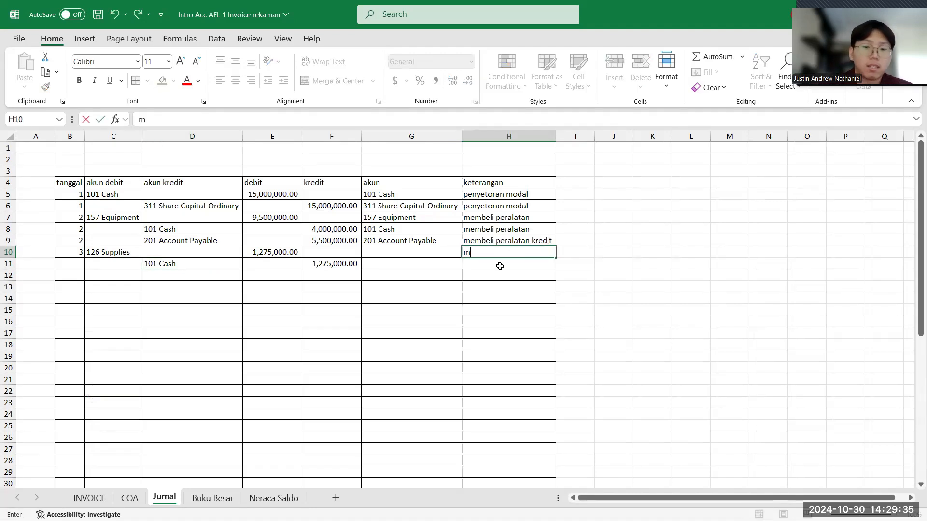
pyautogui.write('embe')
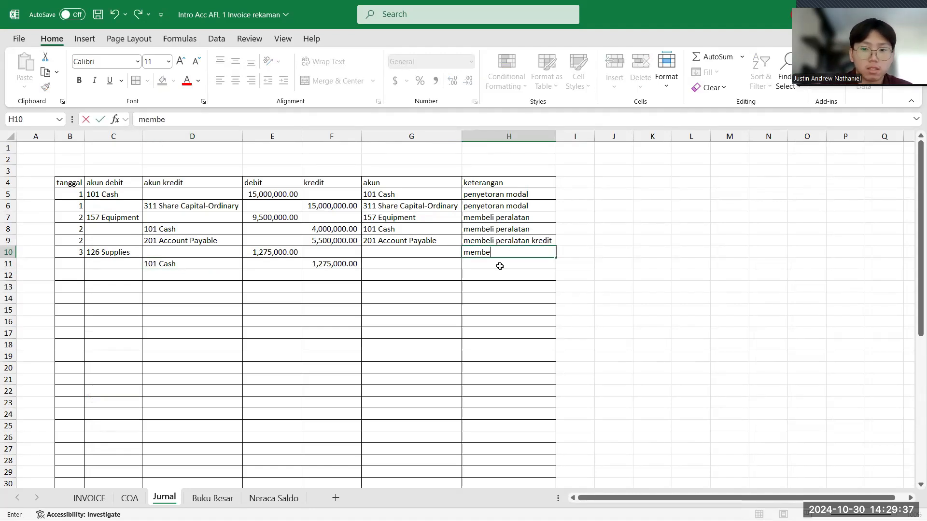
pyautogui.write('li perl')
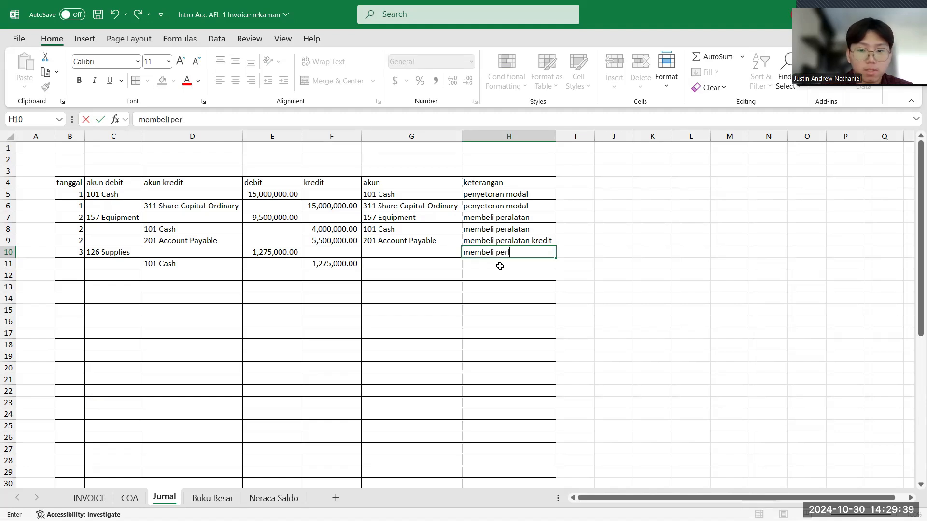
pyautogui.write('engkapan')
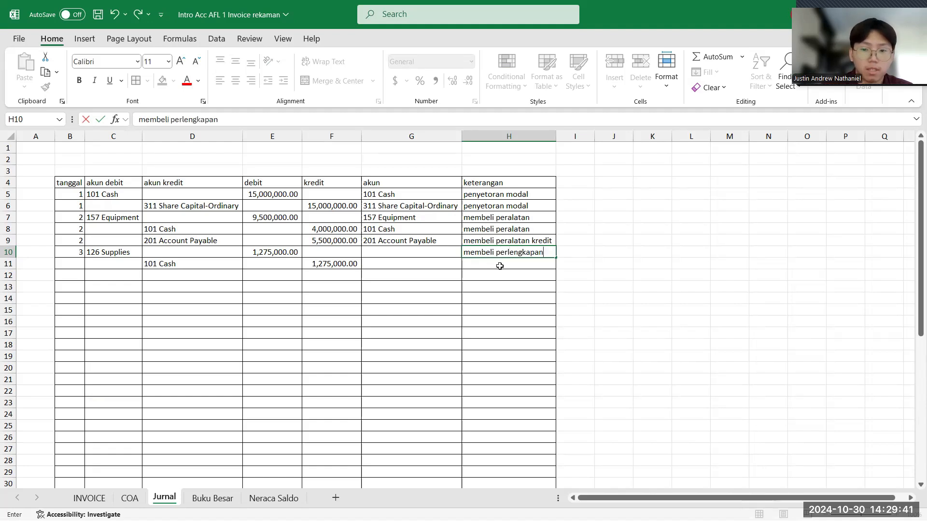
pyautogui.press('Return')
pyautogui.write('membe')
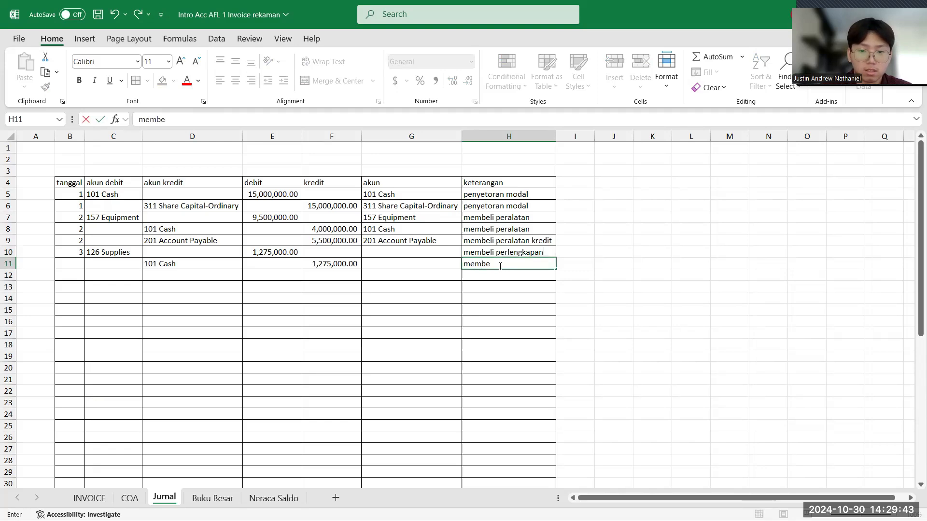
pyautogui.write('li perlengkapan')
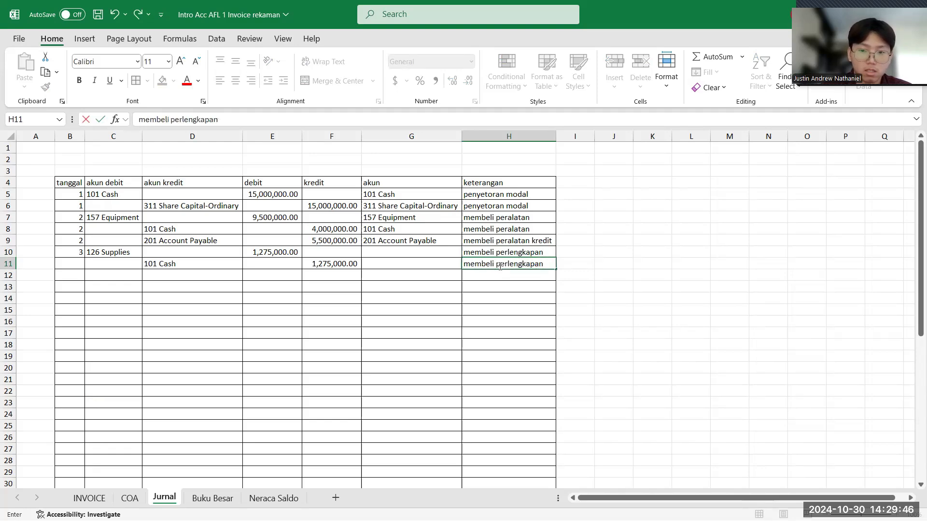
pyautogui.press('Return')
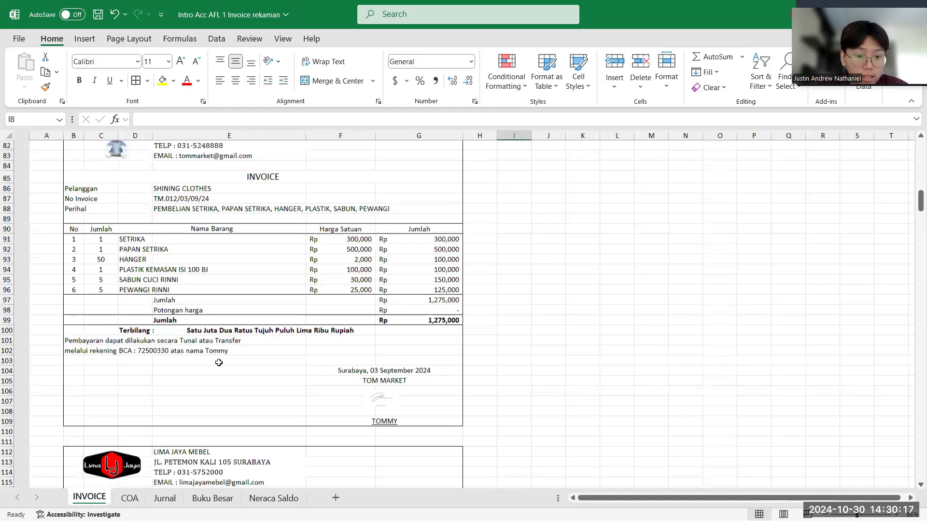
# - Review the Lima Jaya Mebel invoice and fill Jurnal row 12 with tanggal 4 and akun debit 157 Equipment
pyautogui.scroll(-8, 219, 362)
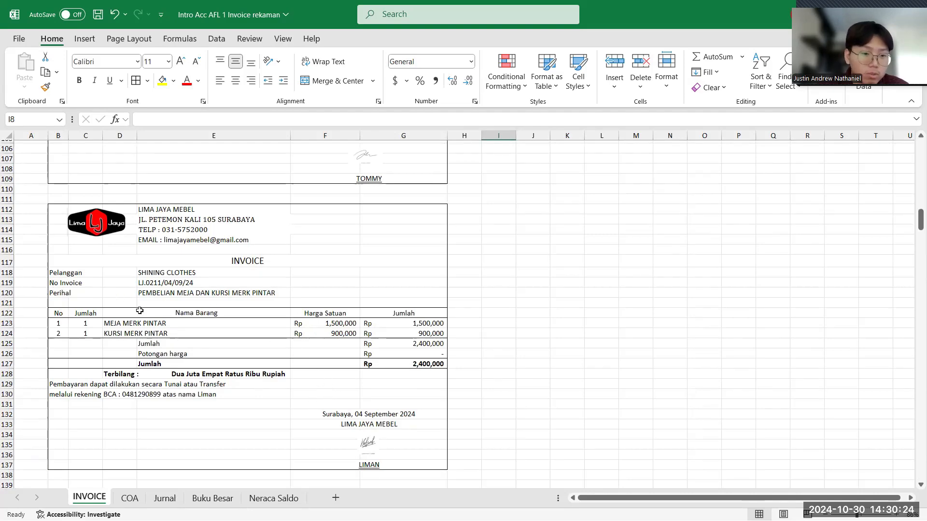
pyautogui.click(164, 498)
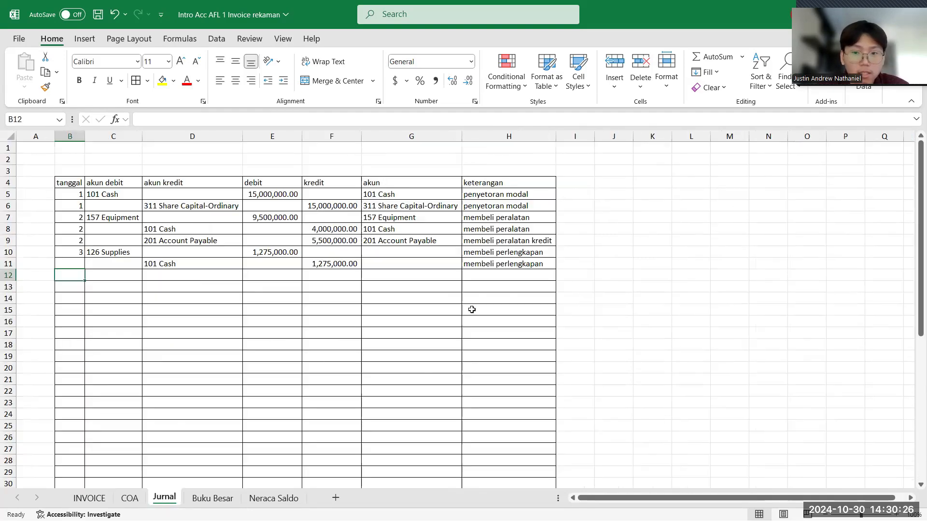
pyautogui.write('4')
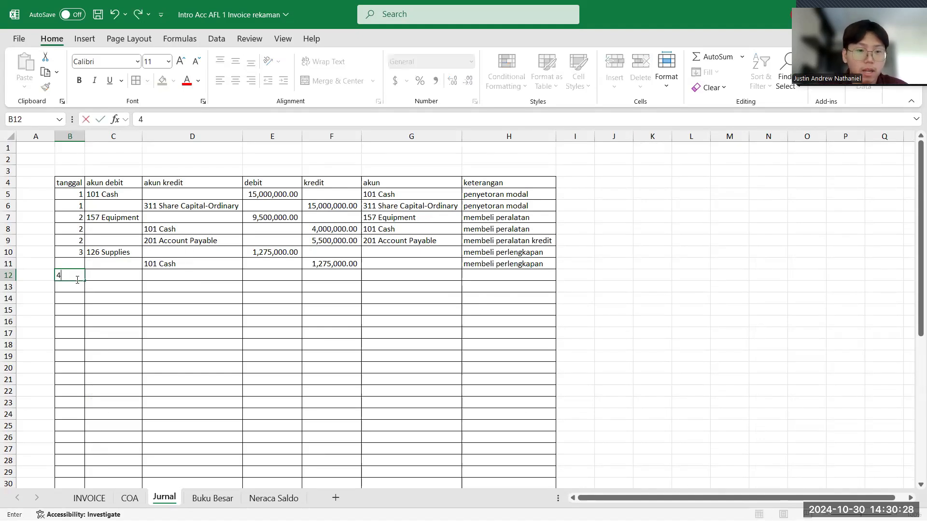
pyautogui.click(115, 273)
pyautogui.click(148, 275)
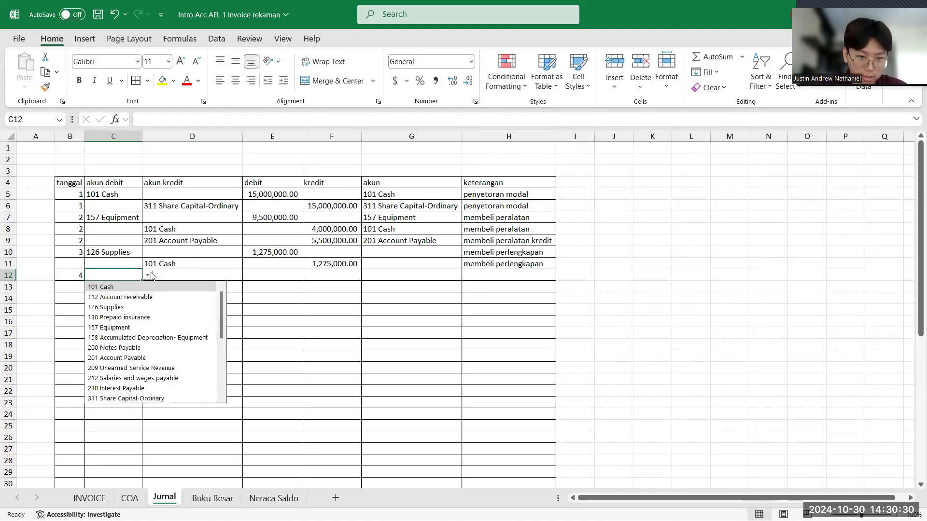
pyautogui.click(124, 327)
# - Choose 101 Cash as the akun kredit in cell D13
pyautogui.click(227, 289)
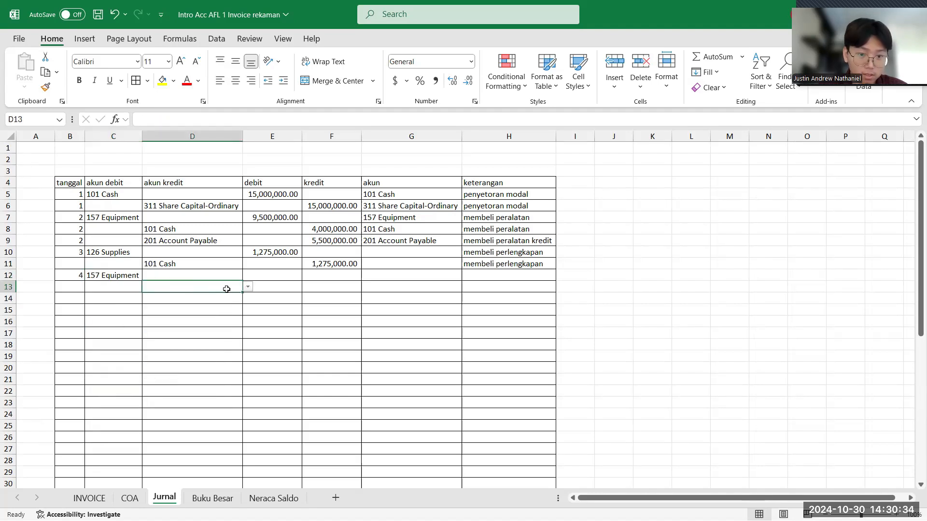
pyautogui.click(248, 287)
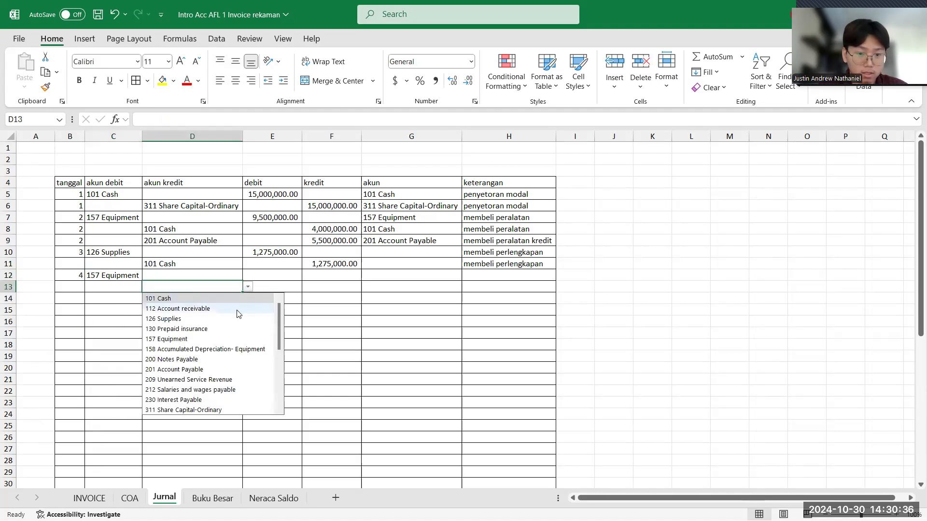
pyautogui.click(215, 300)
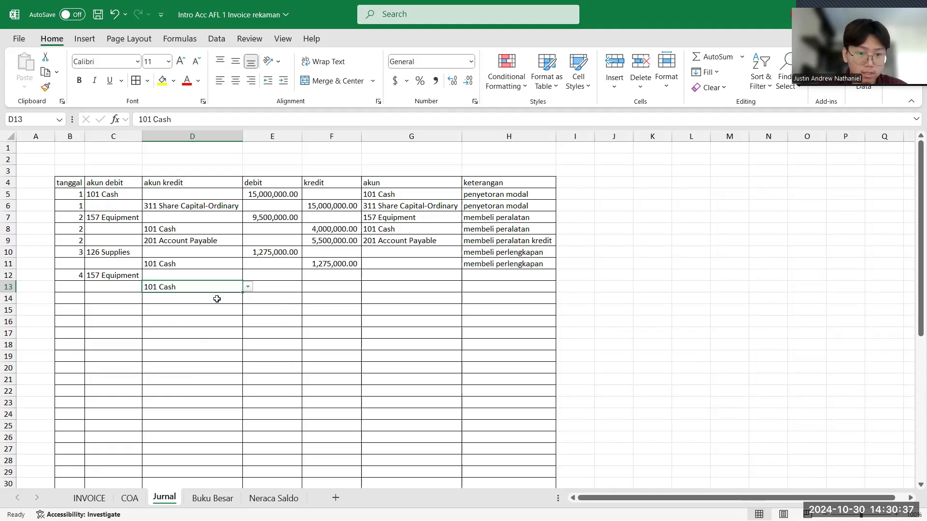
# - Recheck the Lima Jaya Mebel total on the INVOICE sheet and enter 2,400,000 as the debit amount in Jurnal cell E12
pyautogui.click(283, 275)
pyautogui.click(90, 496)
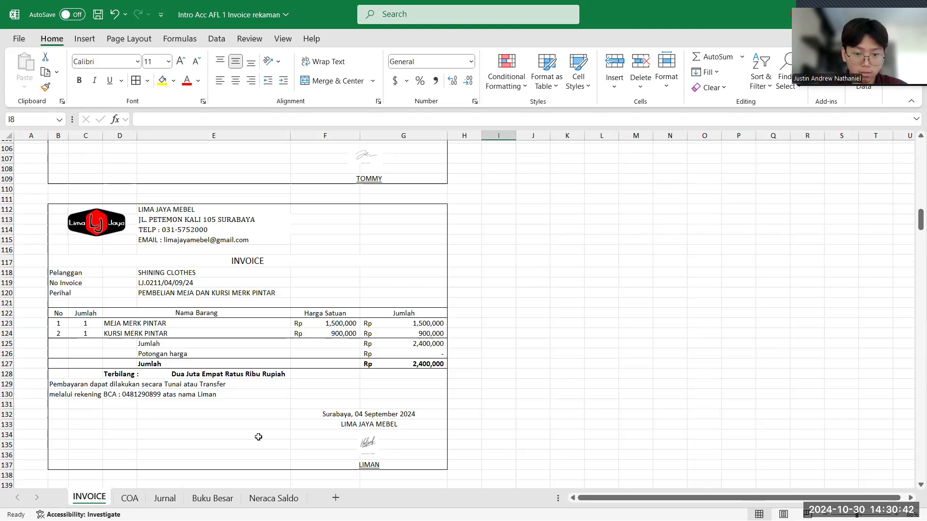
pyautogui.click(172, 498)
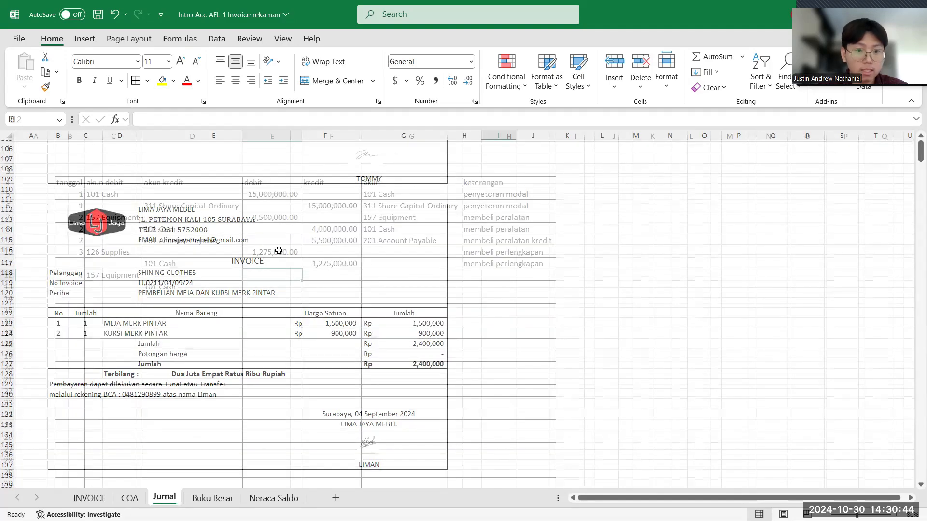
pyautogui.write('2,4')
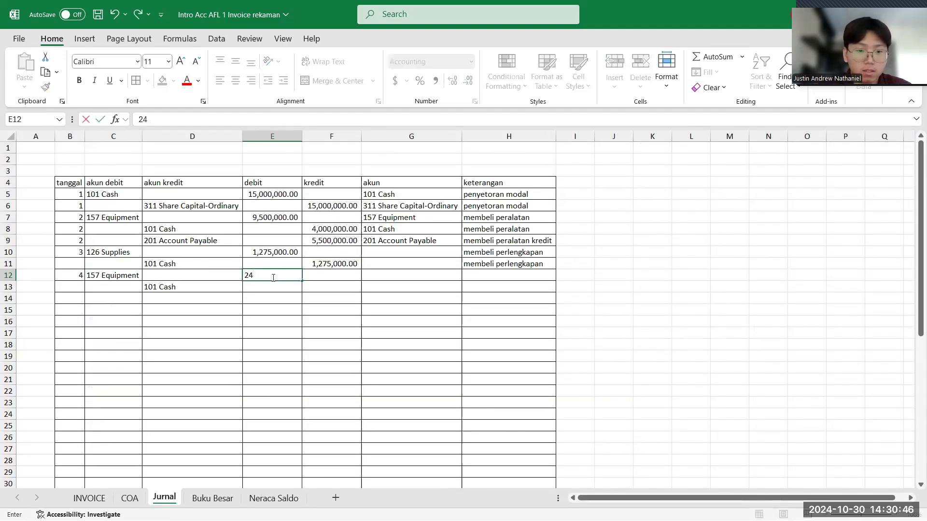
pyautogui.write('00,')
pyautogui.write('00000')
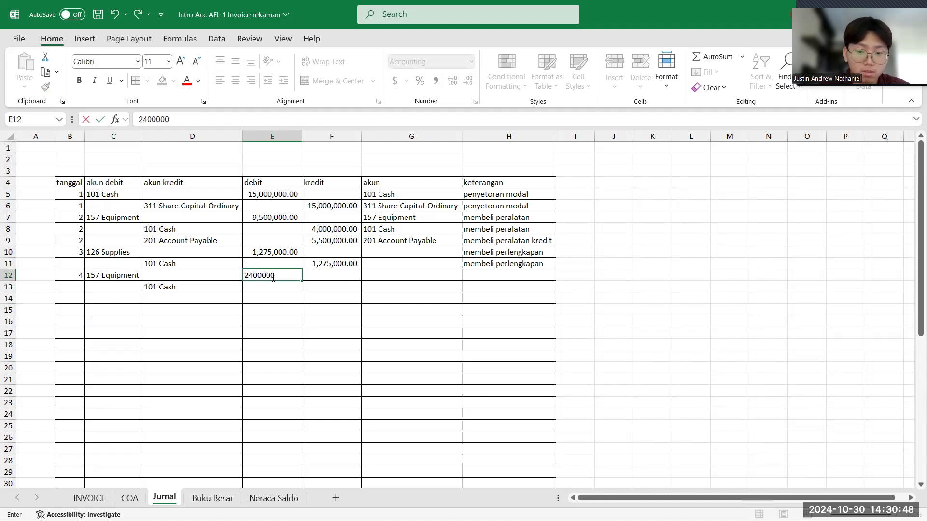
pyautogui.press('Return')
# - Enter 2,400,000 as the kredit amount for the 101 Cash row in cell F13
pyautogui.click(314, 286)
pyautogui.write('2')
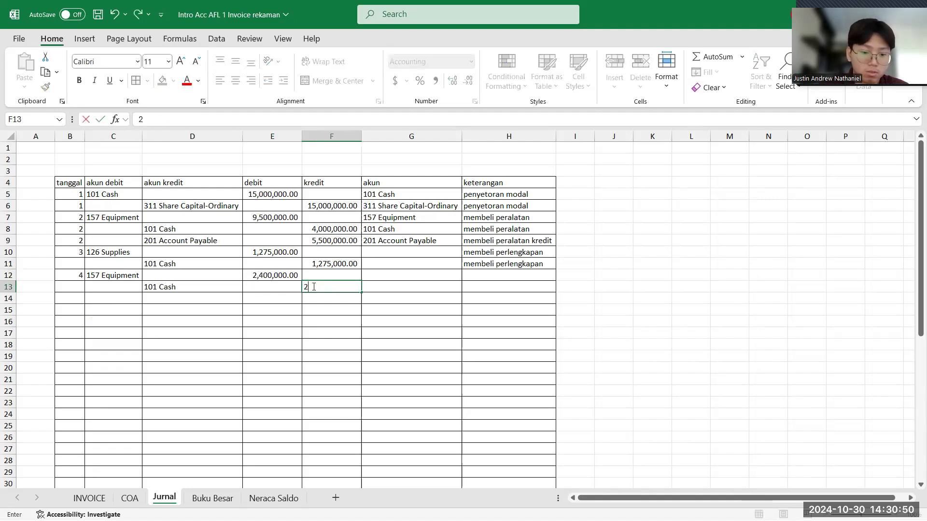
pyautogui.write(',400,000')
pyautogui.press('Return')
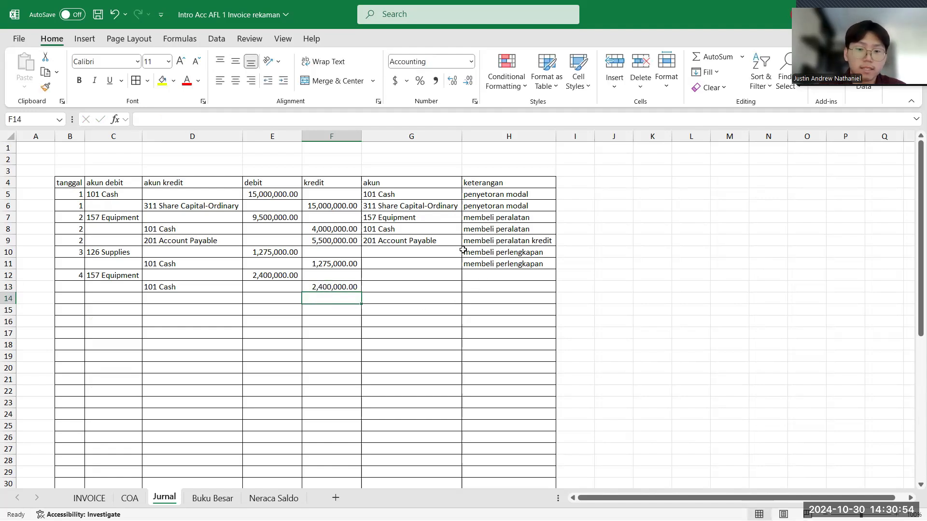
# - Enter the keterangan "membeli peralatan" in Jurnal cells H12 and H13 for the 157 Equipment and 101 Cash rows
pyautogui.click(495, 277)
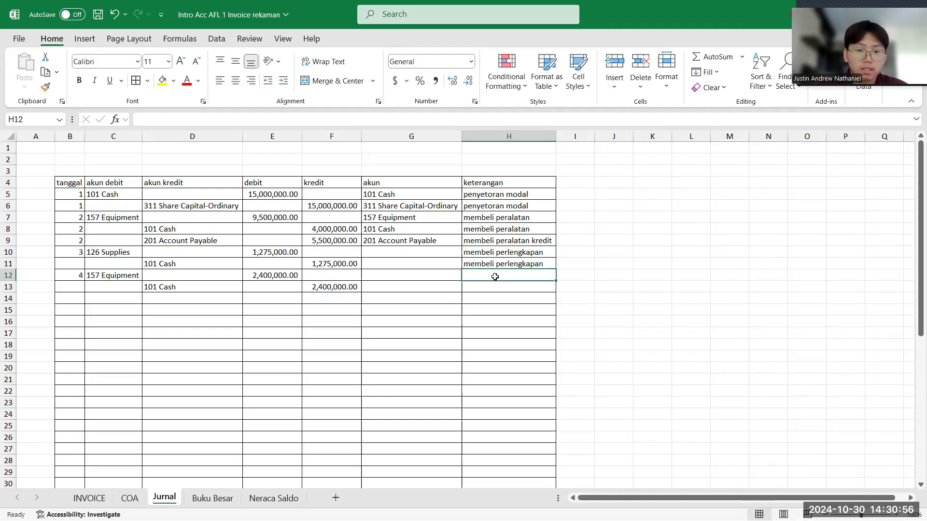
pyautogui.write('mem')
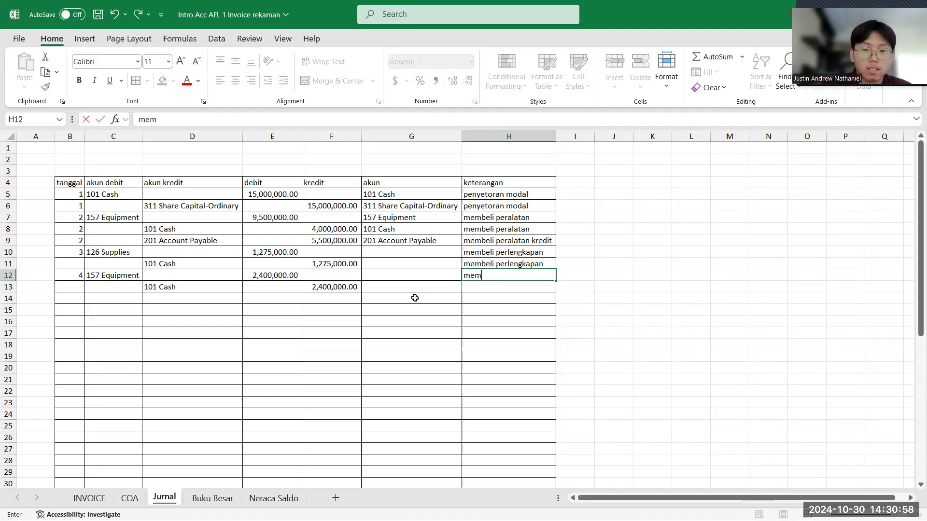
pyautogui.write('beli pe')
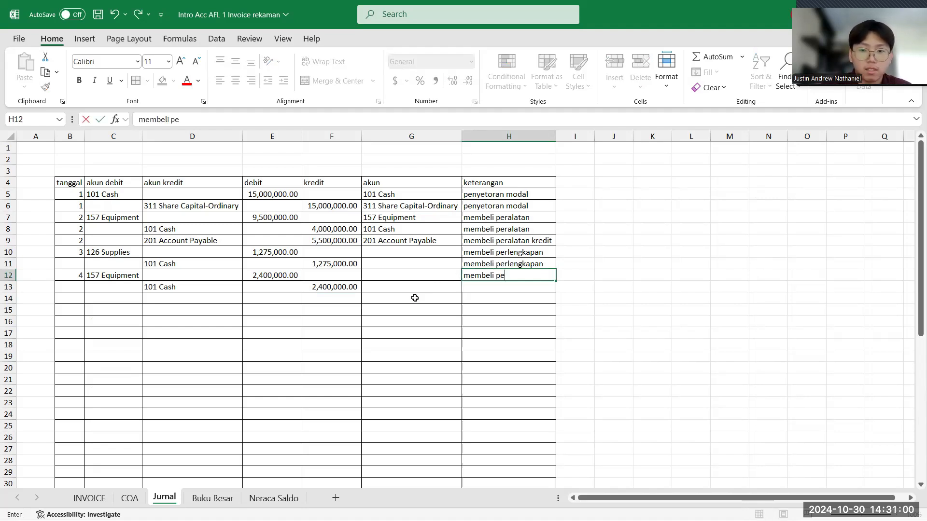
pyautogui.write('ralatan')
pyautogui.press('Return')
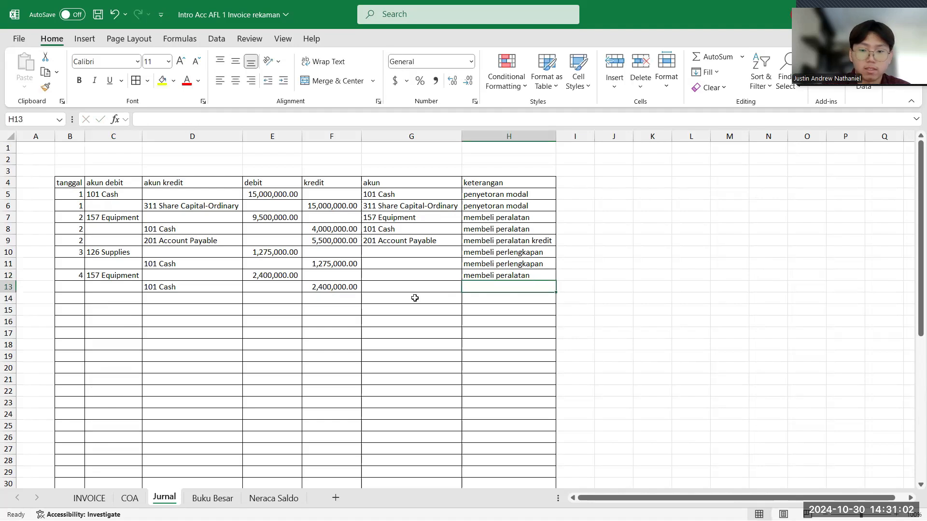
pyautogui.write('membeli')
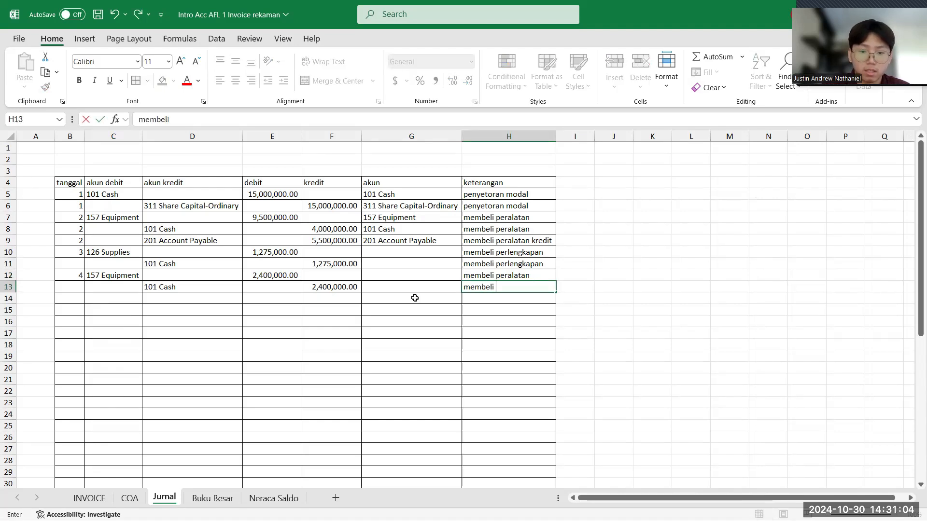
pyautogui.write(' peralatan')
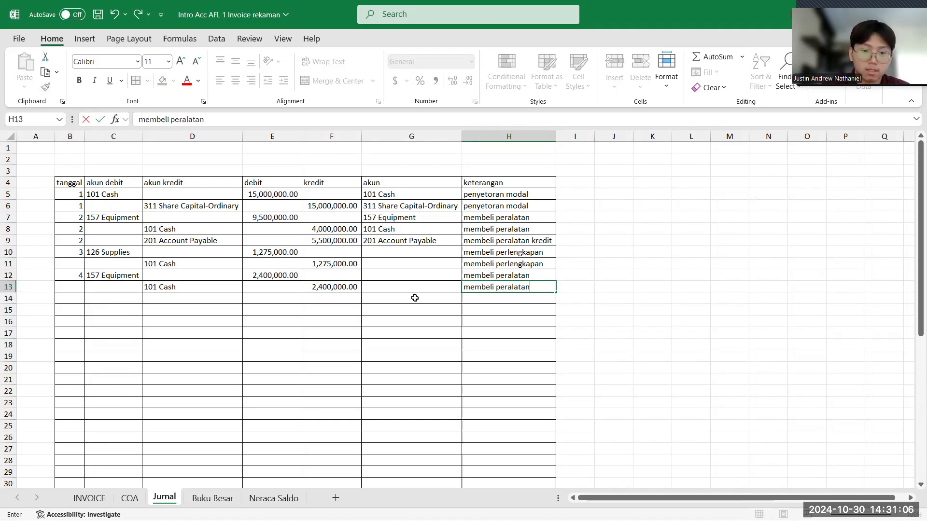
pyautogui.press('Return')
pyautogui.click(129, 275)
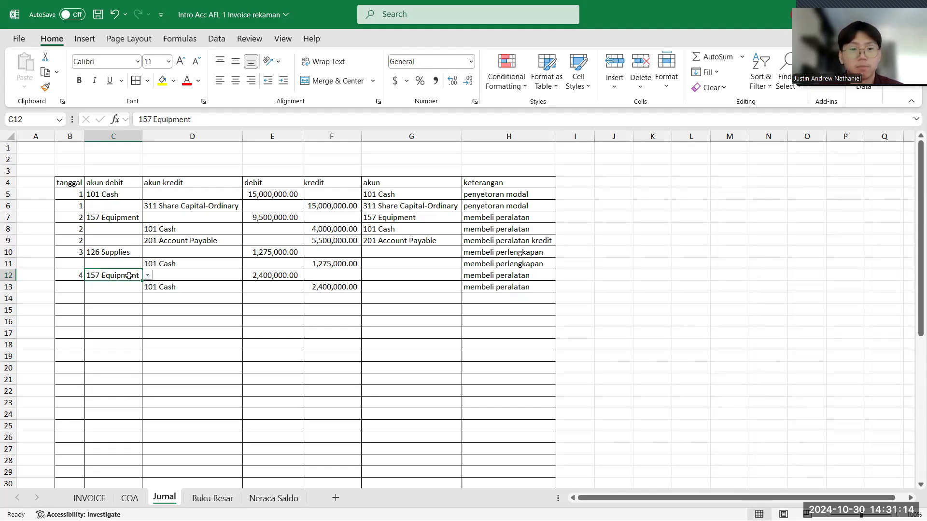
pyautogui.click(155, 286)
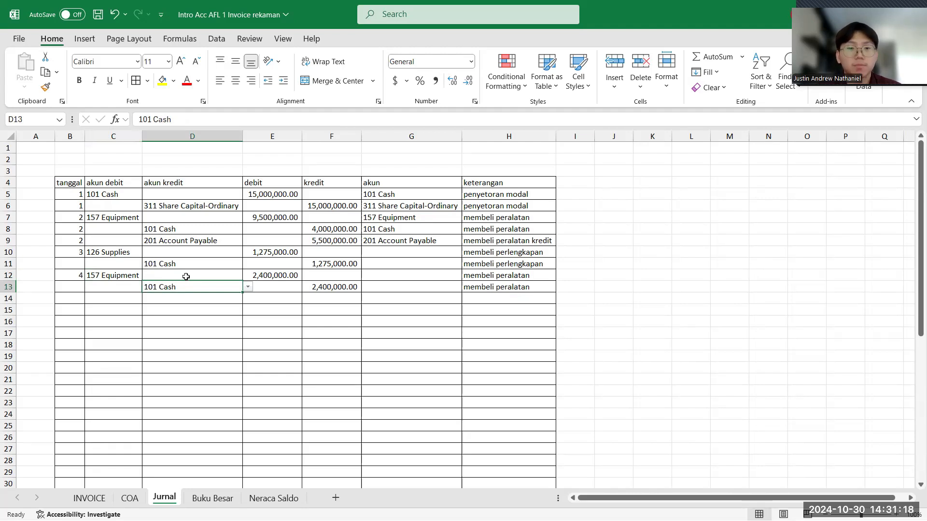
# - Find the Hotel Apel laundry invoice on the INVOICE sheet and enter its tanggal, 6, in Jurnal cell B14
pyautogui.click(67, 296)
pyautogui.click(94, 497)
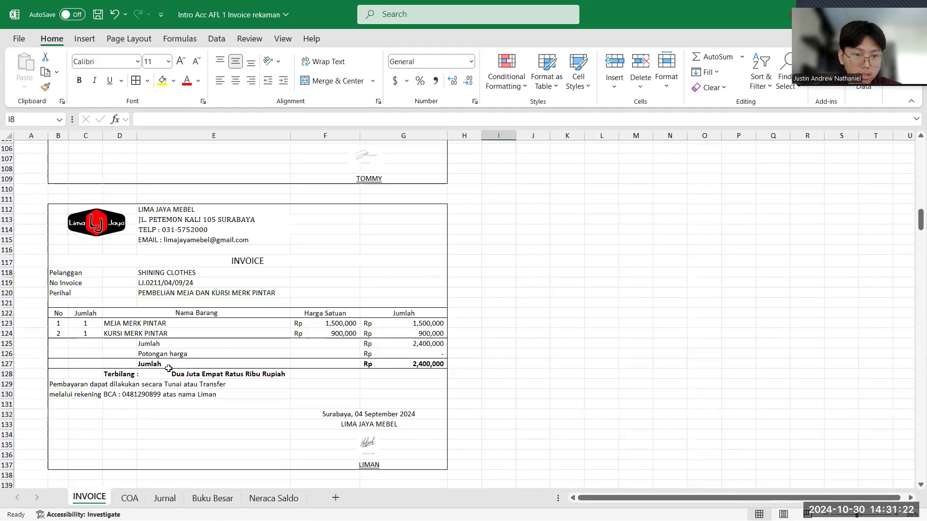
pyautogui.scroll(-10, 169, 368)
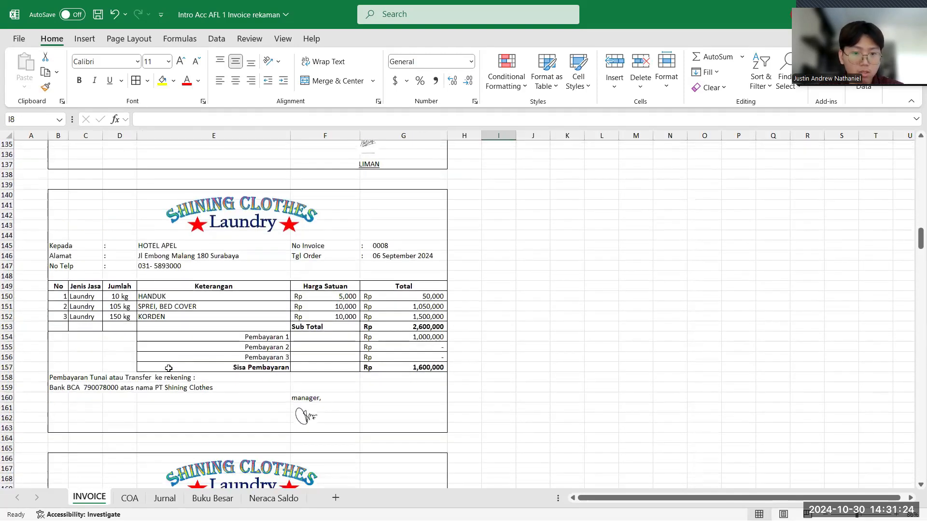
pyautogui.scroll(-3, 169, 368)
pyautogui.scroll(3, 180, 369)
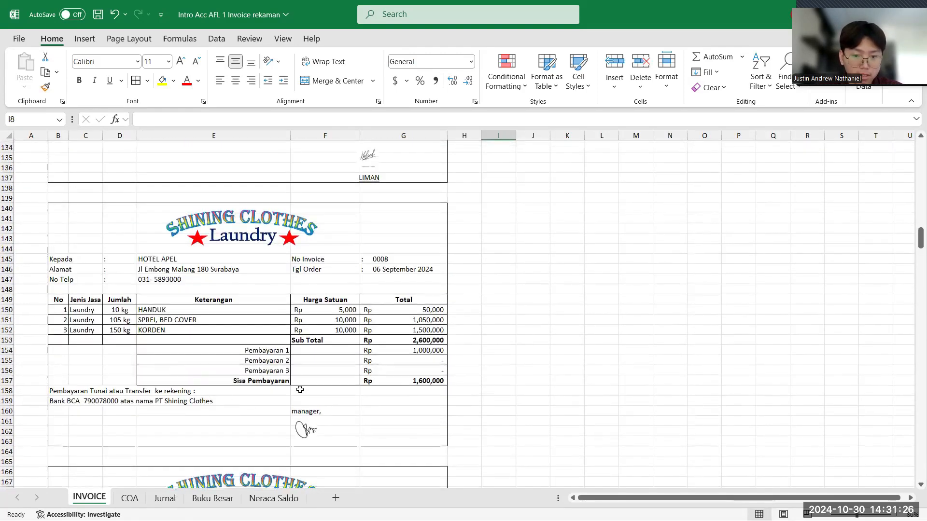
pyautogui.click(129, 499)
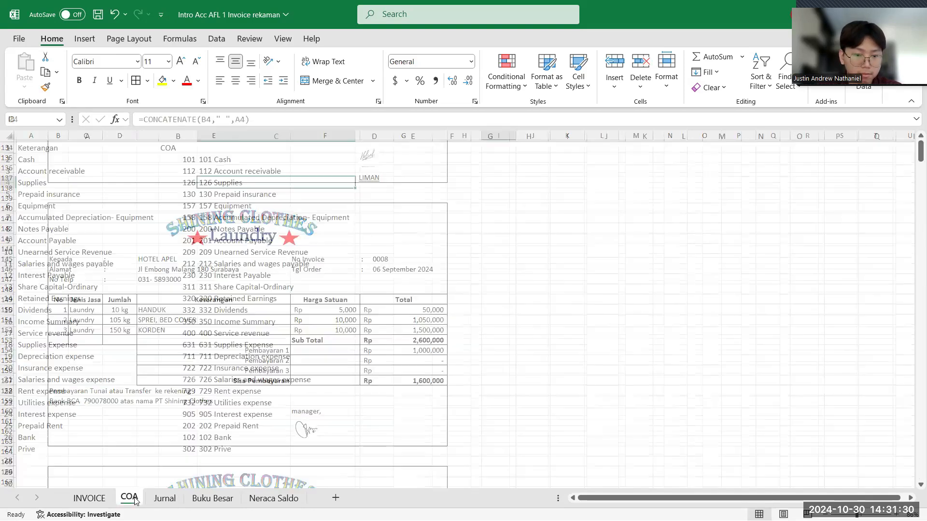
pyautogui.click(164, 499)
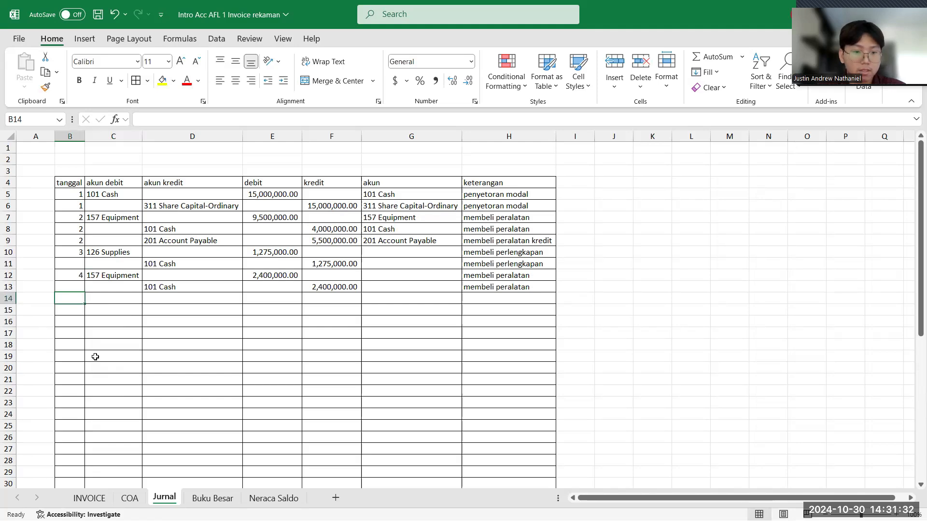
pyautogui.write('6')
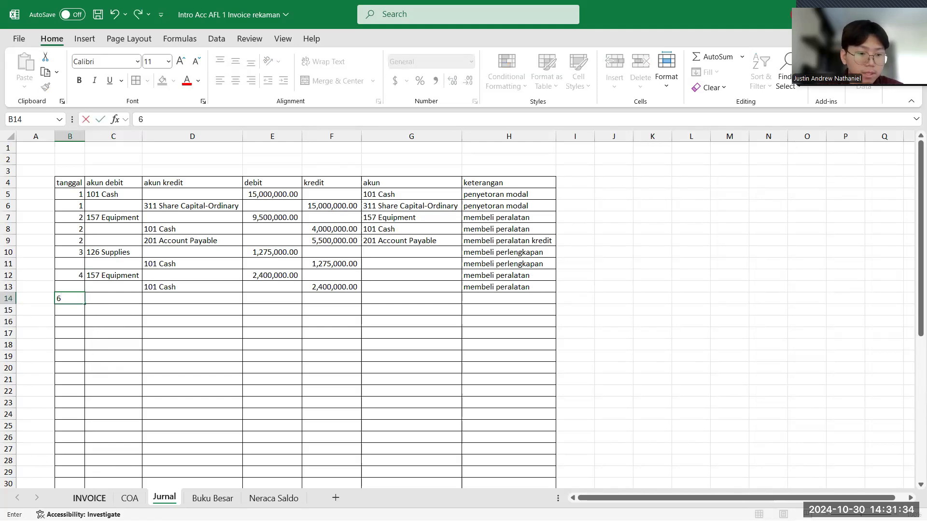
# - Check the payment and remaining balance lines of the Hotel Apel invoice and choose 101 Cash as the akun debit in Jurnal cell C14
pyautogui.click(90, 498)
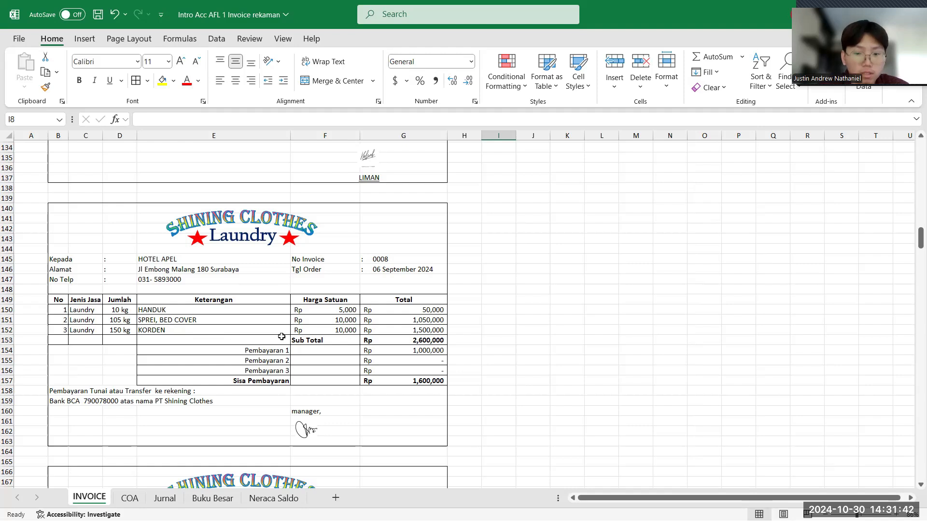
pyautogui.click(400, 353)
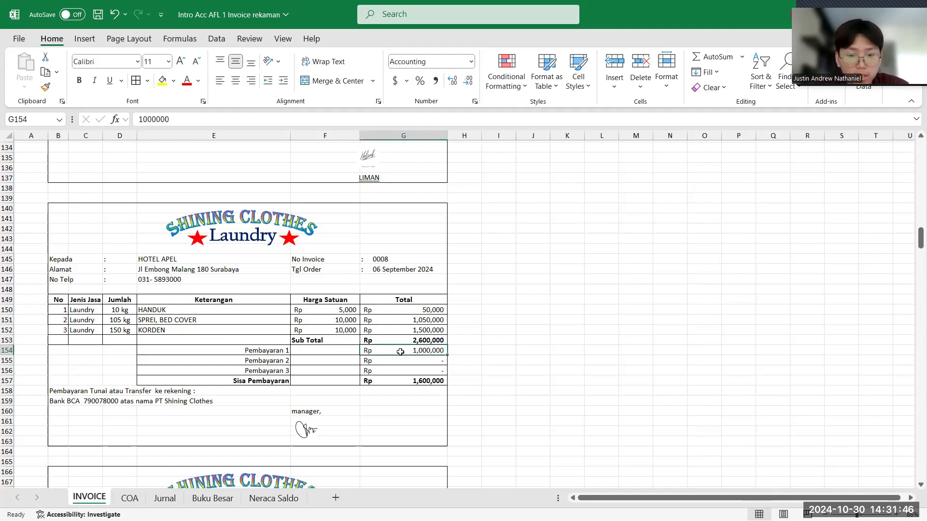
pyautogui.click(391, 361)
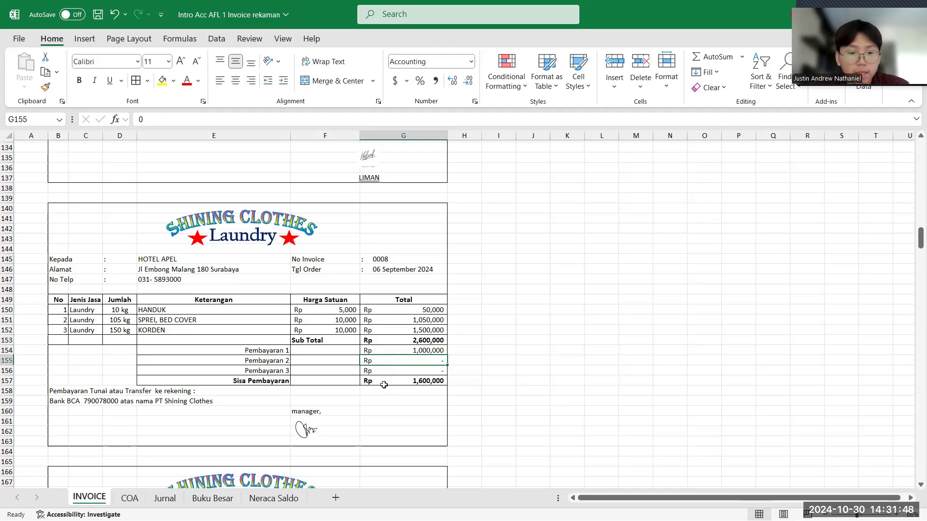
pyautogui.click(384, 386)
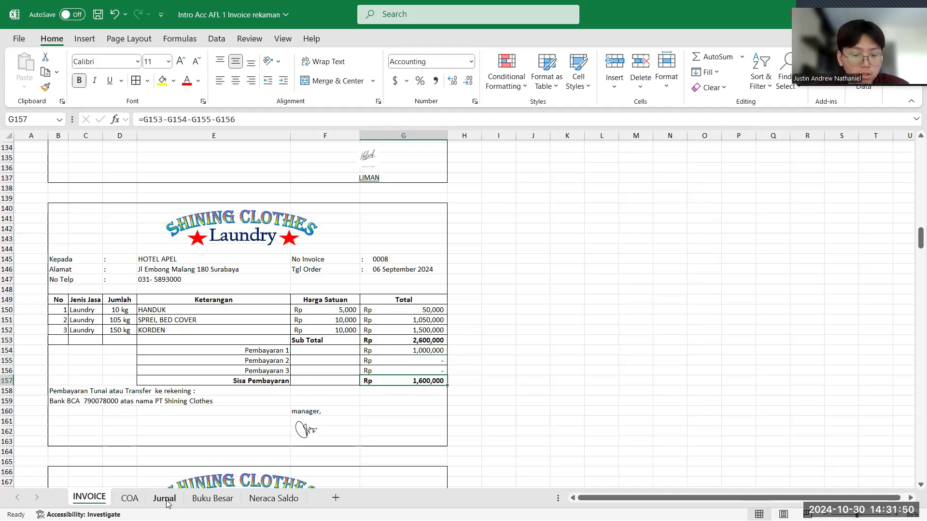
pyautogui.click(165, 498)
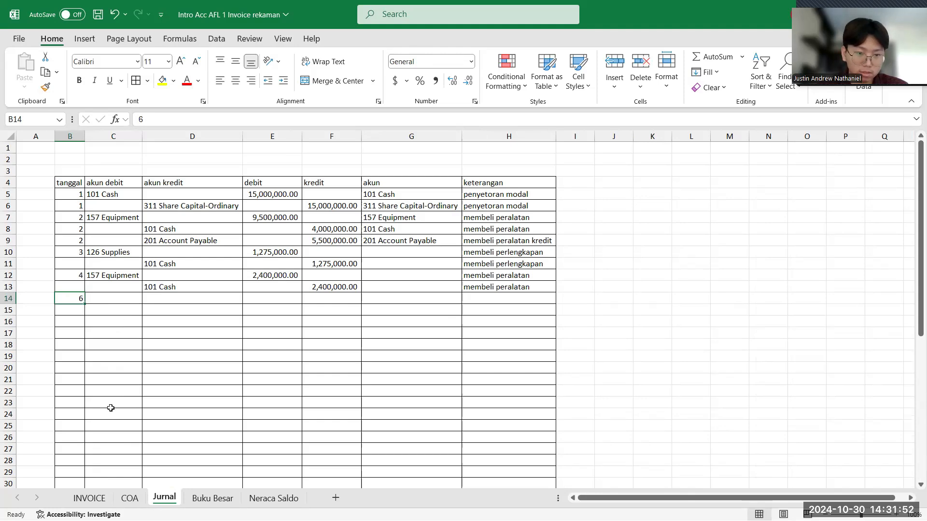
pyautogui.click(90, 498)
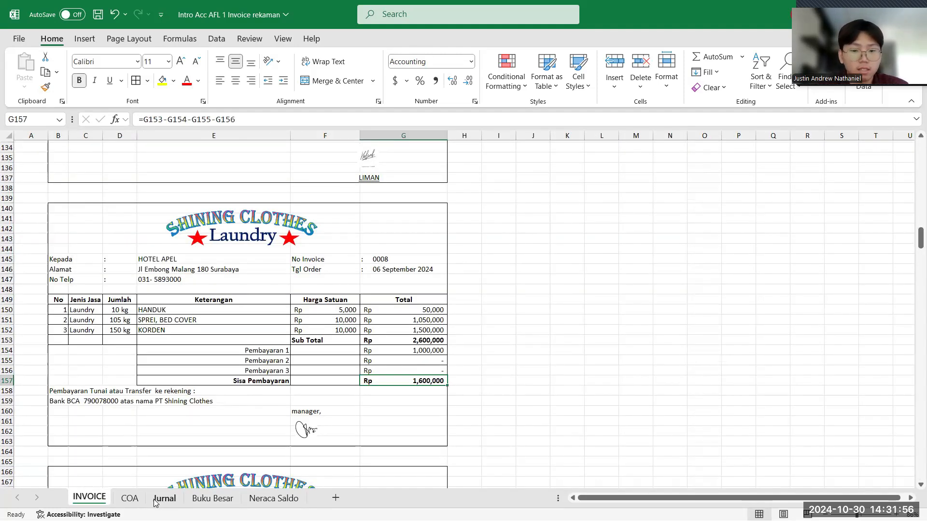
pyautogui.click(154, 499)
pyautogui.click(114, 297)
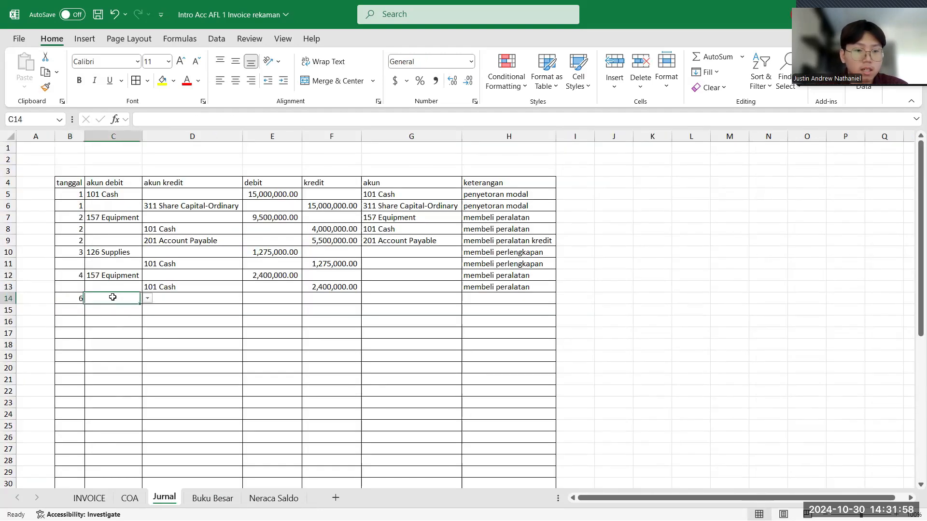
pyautogui.write('kas')
pyautogui.press('BackSpace')
pyautogui.press('BackSpace')
pyautogui.press('BackSpace')
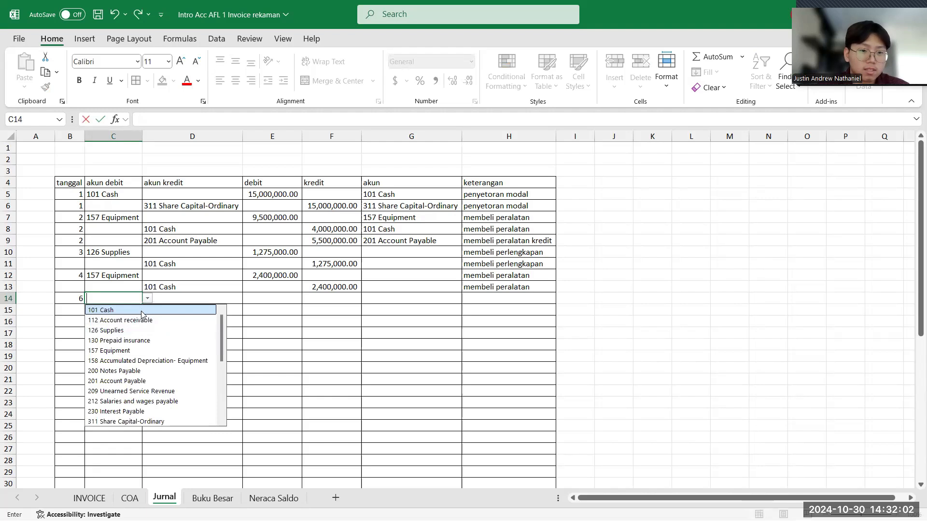
pyautogui.click(145, 312)
# - Enter 1,000,000 as the debit amount for the 101 Cash row in cell E14
pyautogui.click(257, 298)
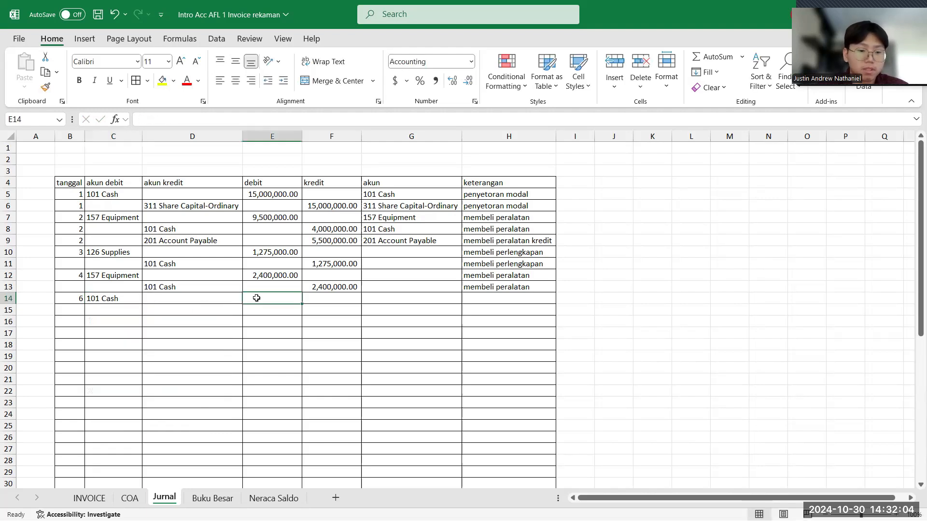
pyautogui.write('100')
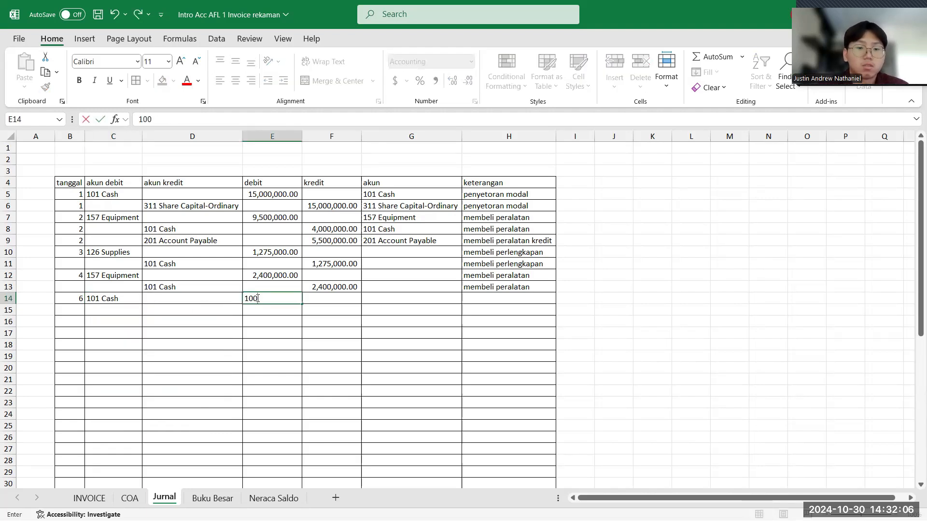
pyautogui.write('0000')
pyautogui.press('Return')
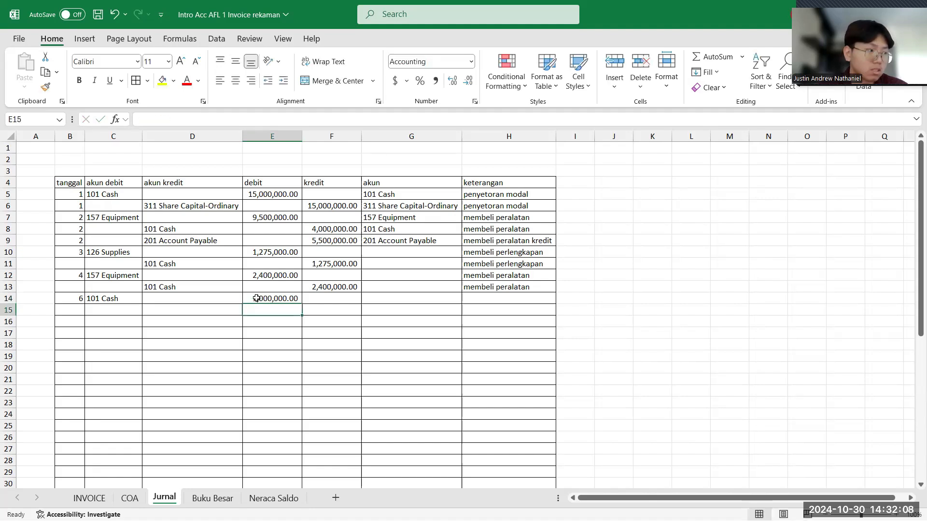
# - Choose 112 Account receivable as the akun debit in cell C15 and autofit column C to its contents
pyautogui.click(132, 312)
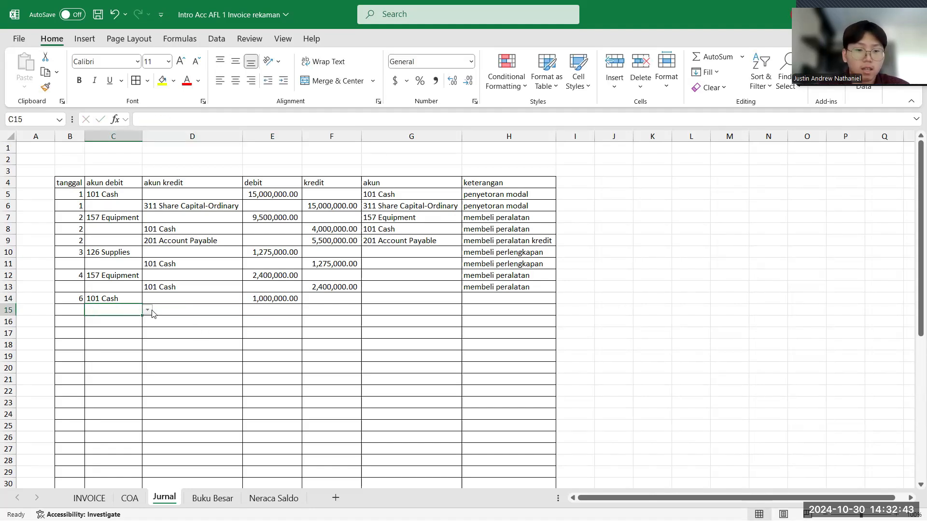
pyautogui.click(148, 310)
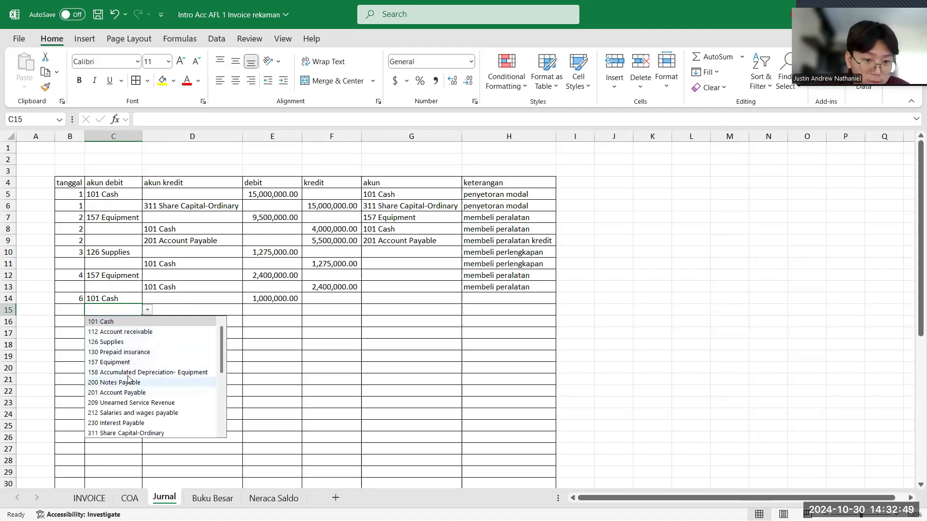
pyautogui.click(137, 332)
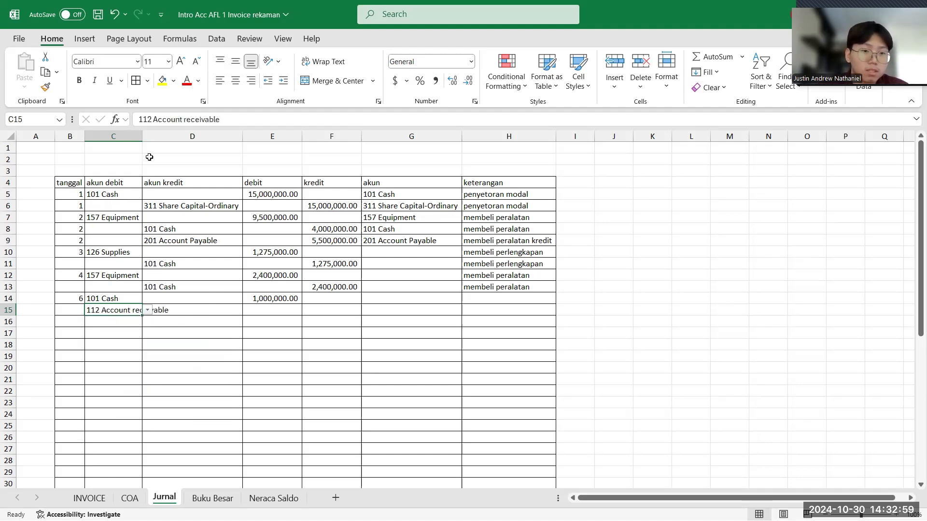
pyautogui.doubleClick(144, 136)
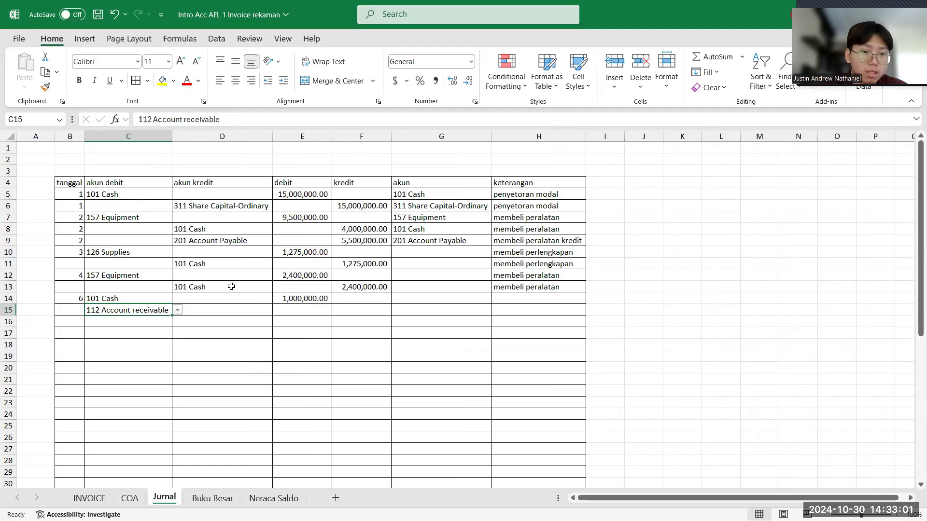
# - Choose 400 Service revenue as the akun kredit in Jurnal cell D16
pyautogui.click(218, 322)
pyautogui.click(278, 322)
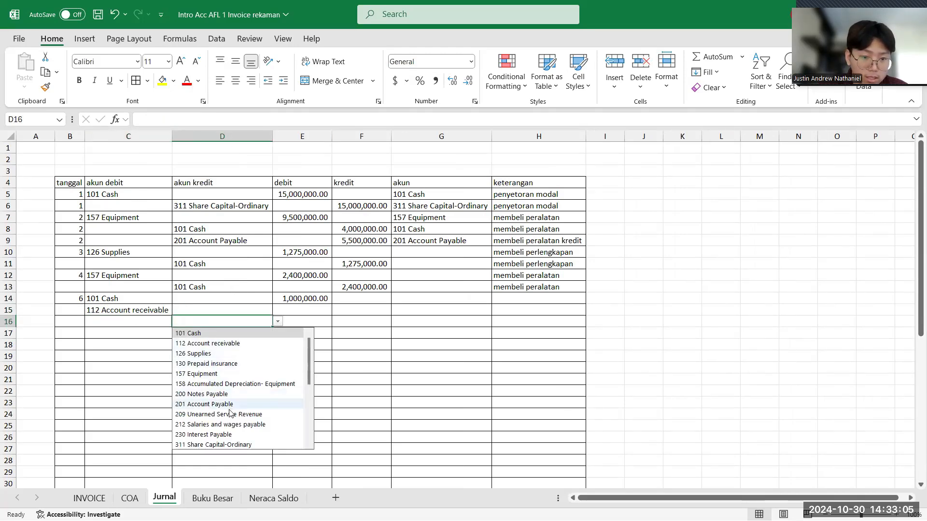
pyautogui.scroll(-1, 241, 444)
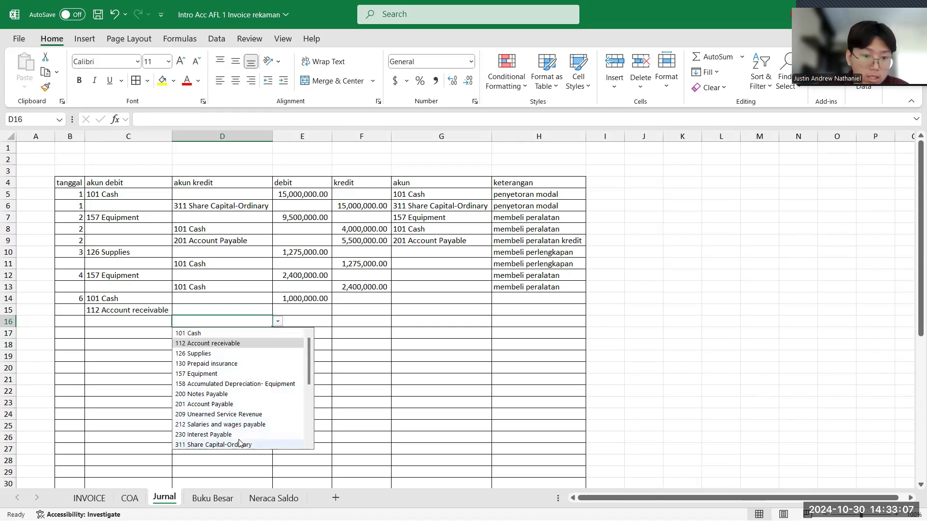
pyautogui.scroll(-12, 241, 444)
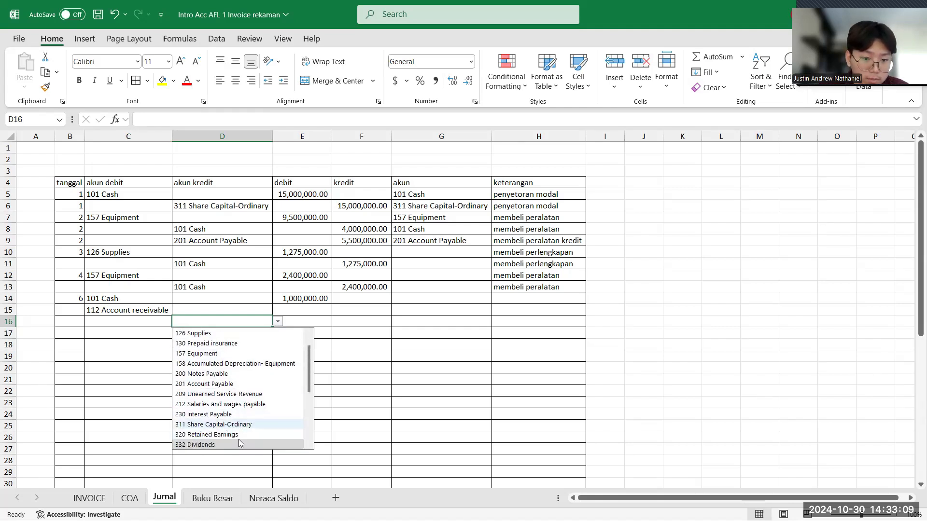
pyautogui.scroll(-2, 240, 443)
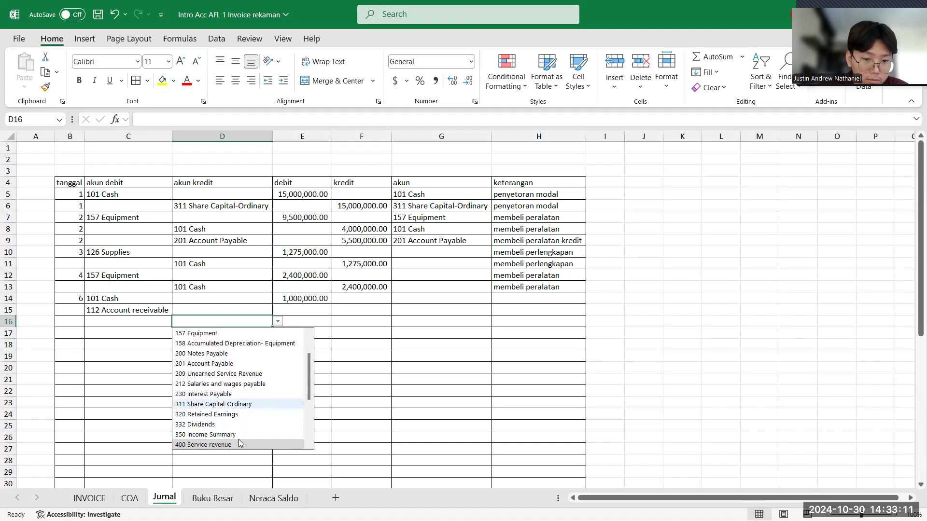
pyautogui.scroll(-5, 240, 444)
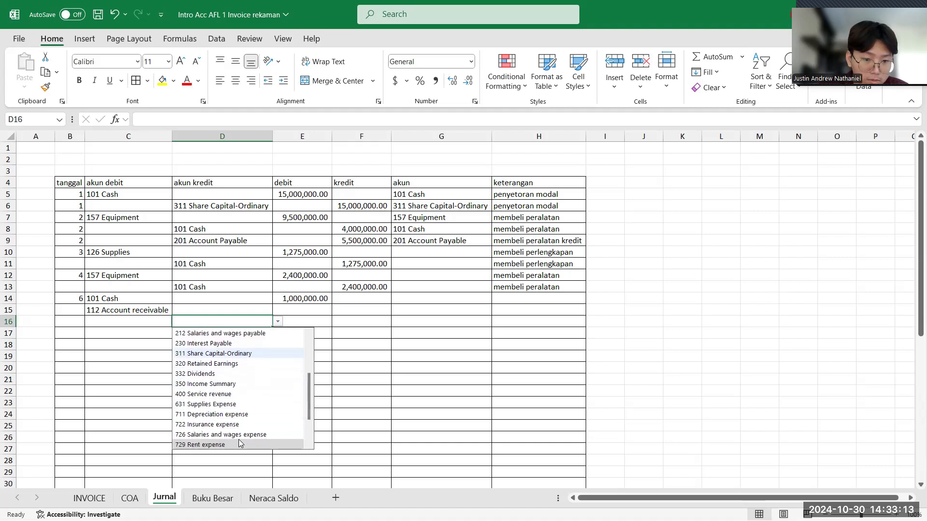
pyautogui.scroll(-5, 239, 439)
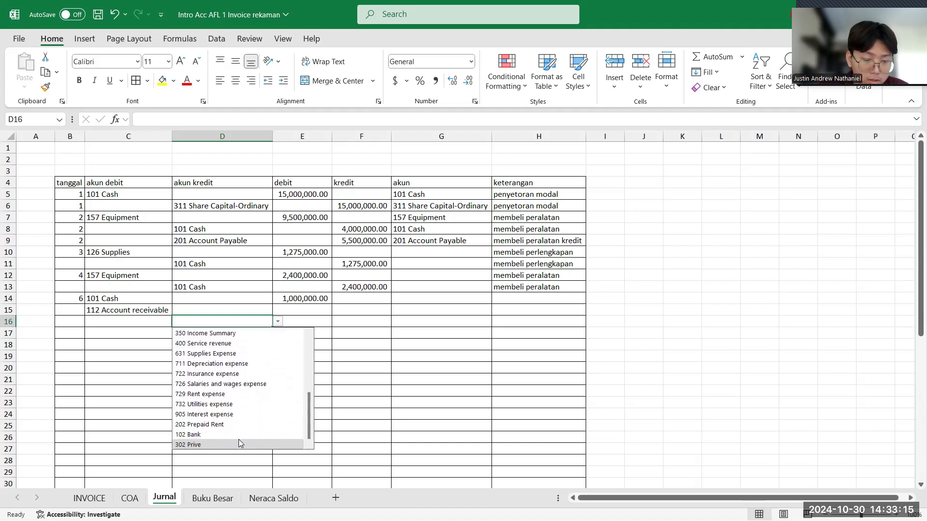
pyautogui.press('Up')
pyautogui.press('Up')
pyautogui.press('Up')
pyautogui.press('Up')
pyautogui.press('Up')
pyautogui.press('Up')
pyautogui.press('Up')
pyautogui.press('Up')
pyautogui.press('Up')
pyautogui.press('Up')
pyautogui.press('Up')
pyautogui.press('Up')
pyautogui.press('Up')
pyautogui.press('Up')
pyautogui.press('Up')
pyautogui.press('Up')
pyautogui.press('Up')
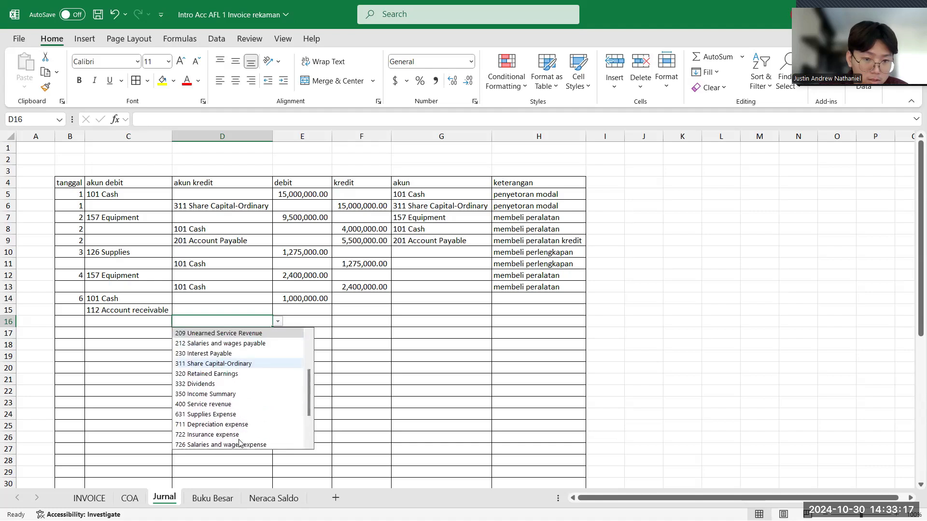
pyautogui.press('Up')
pyautogui.press('Up')
pyautogui.press('Up')
pyautogui.press('Up')
pyautogui.press('Up')
pyautogui.press('Up')
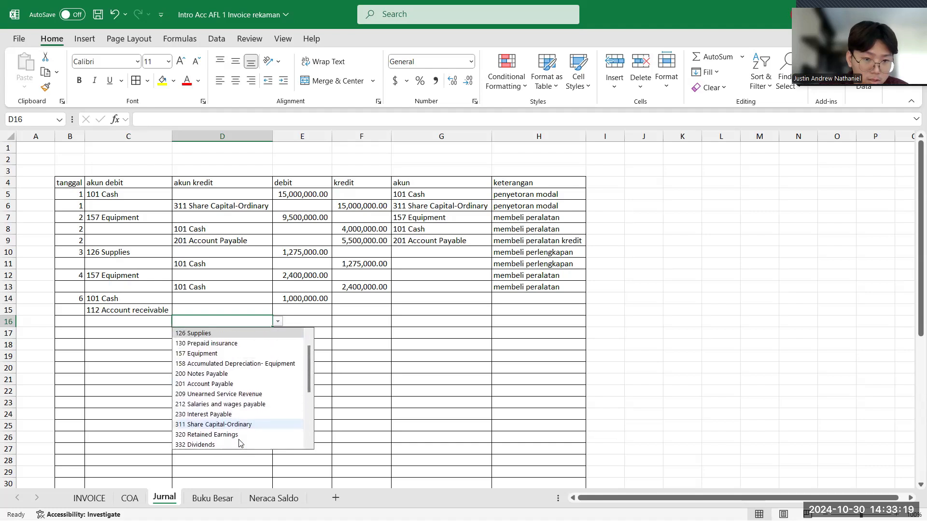
pyautogui.scroll(-2, 240, 443)
pyautogui.click(227, 443)
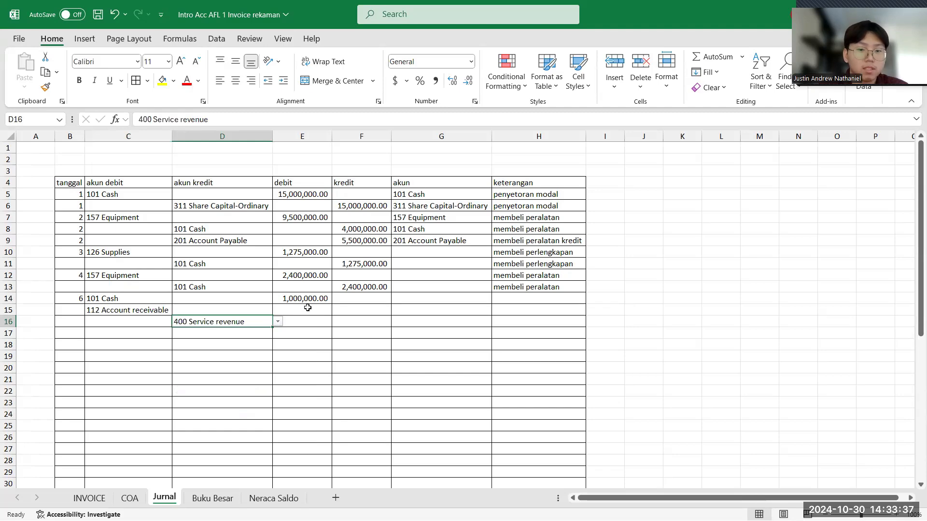
# - Check the Sisa Pembayaran of the Hotel Apel invoice and enter 1,600,000 as the Account receivable debit in Jurnal cell E15
pyautogui.click(349, 313)
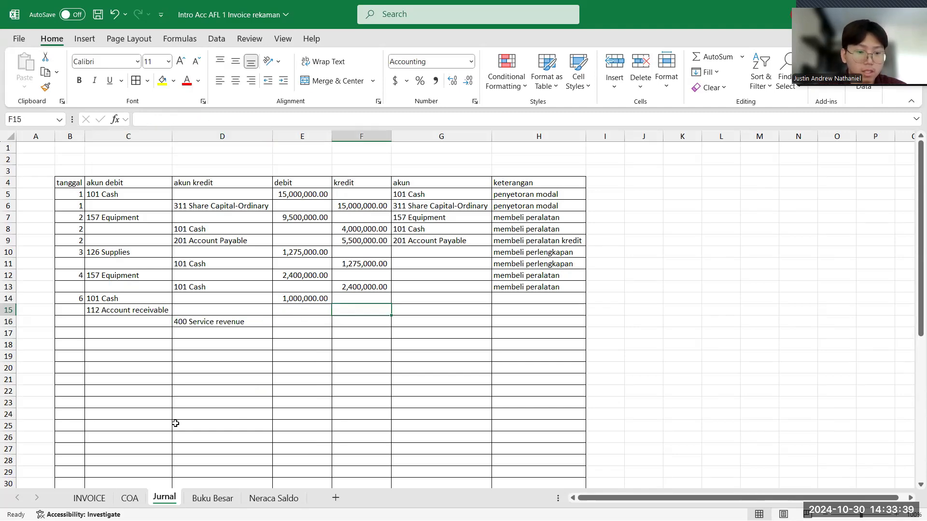
pyautogui.click(89, 498)
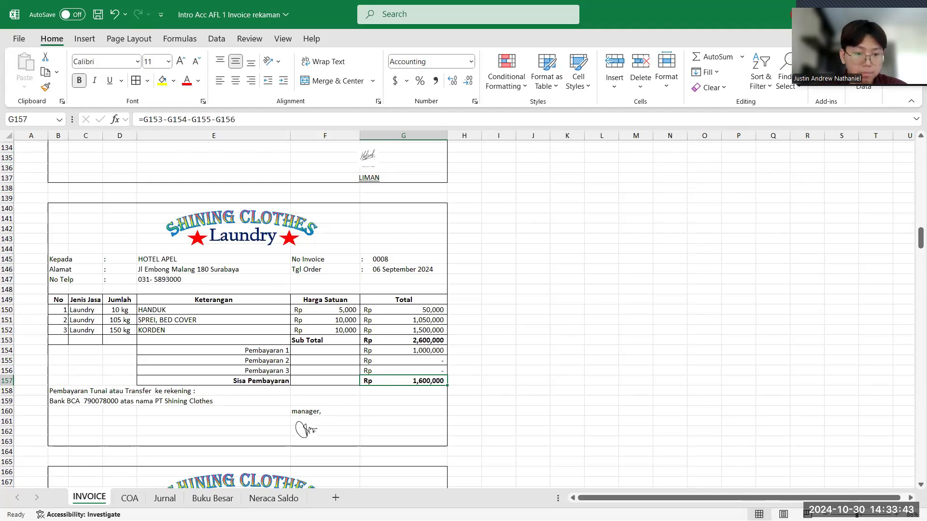
pyautogui.click(162, 498)
pyautogui.click(306, 309)
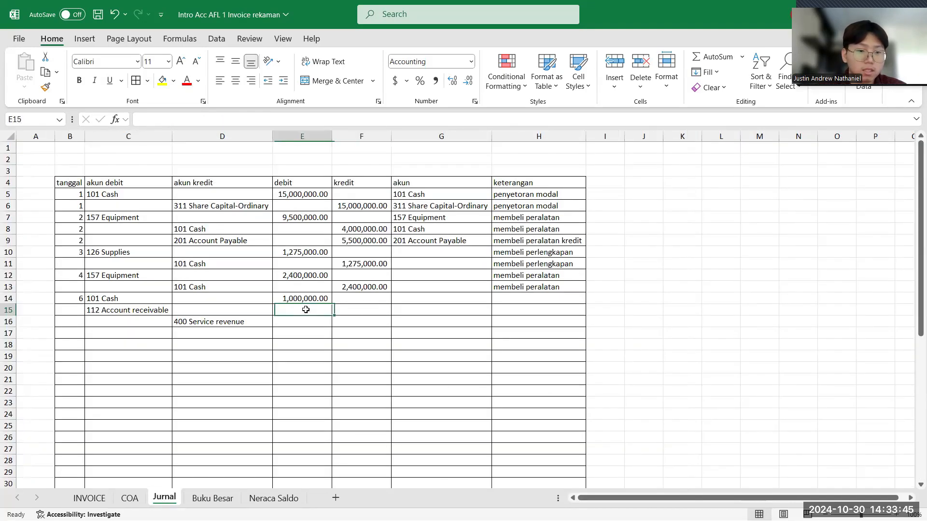
pyautogui.write('1600')
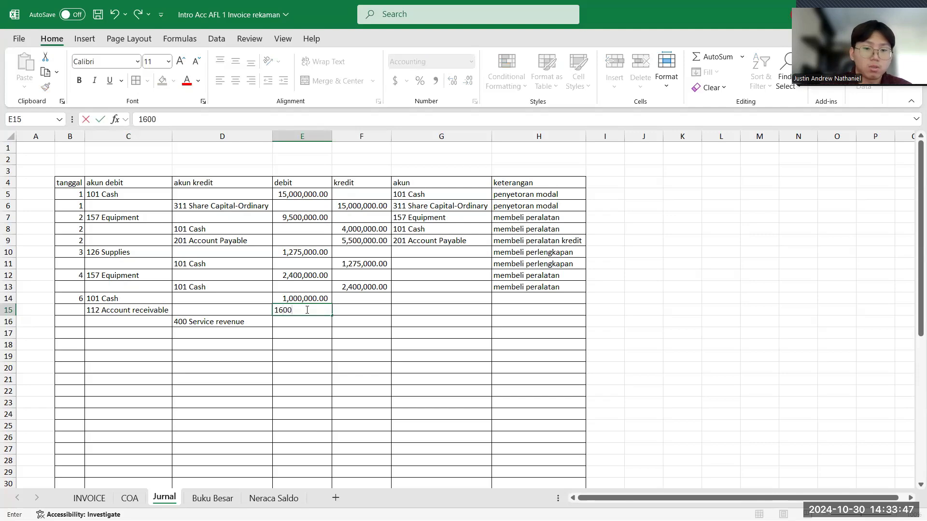
pyautogui.write('000')
pyautogui.press('Return')
pyautogui.write('\\')
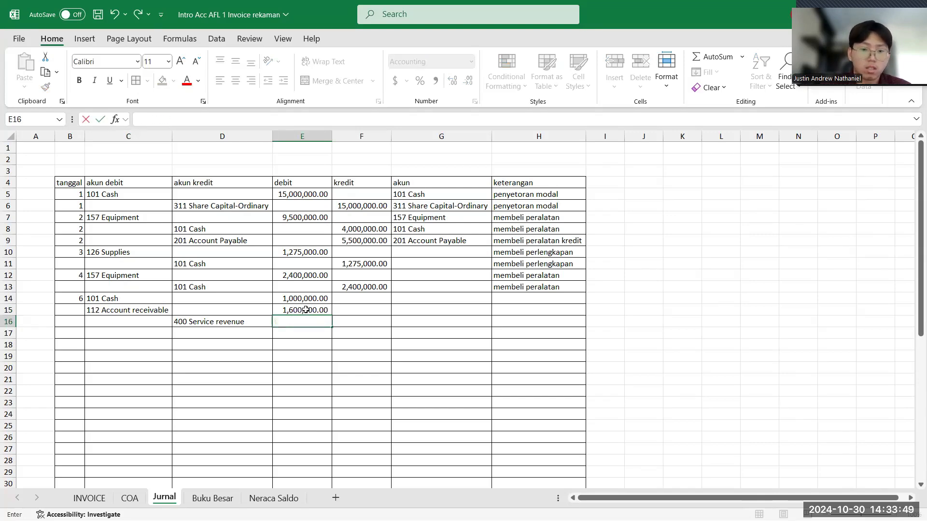
# - Check the Sub Total of the Hotel Apel invoice and enter 2,600,000 as the Service revenue kredit in Jurnal cell F16
pyautogui.click(356, 323)
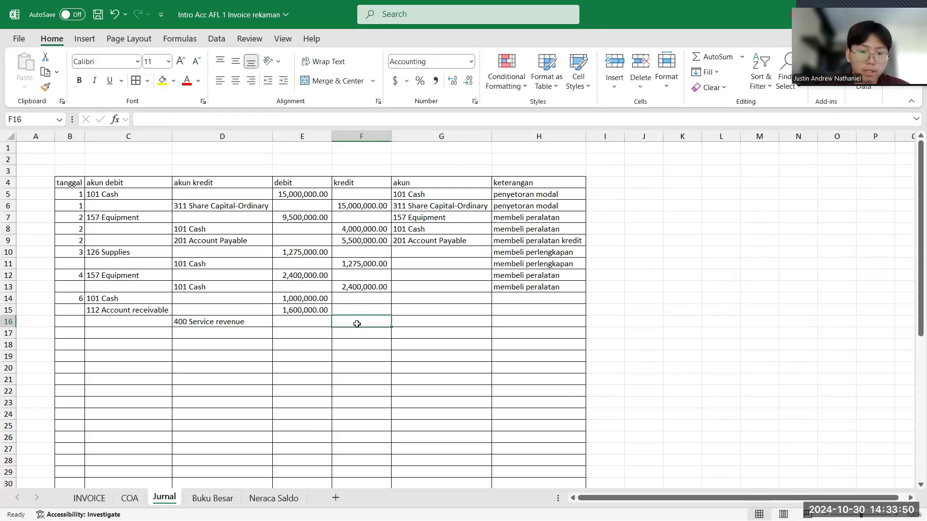
pyautogui.click(88, 498)
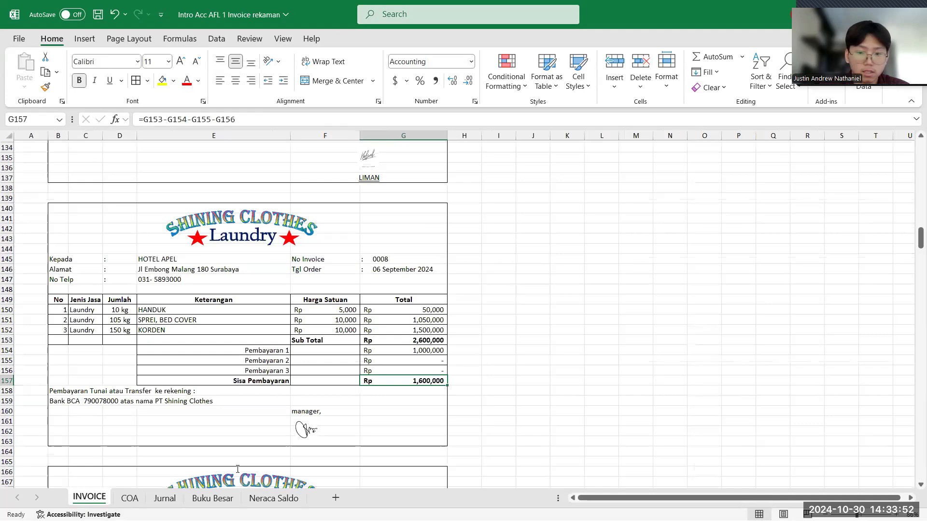
pyautogui.click(167, 502)
pyautogui.write('1')
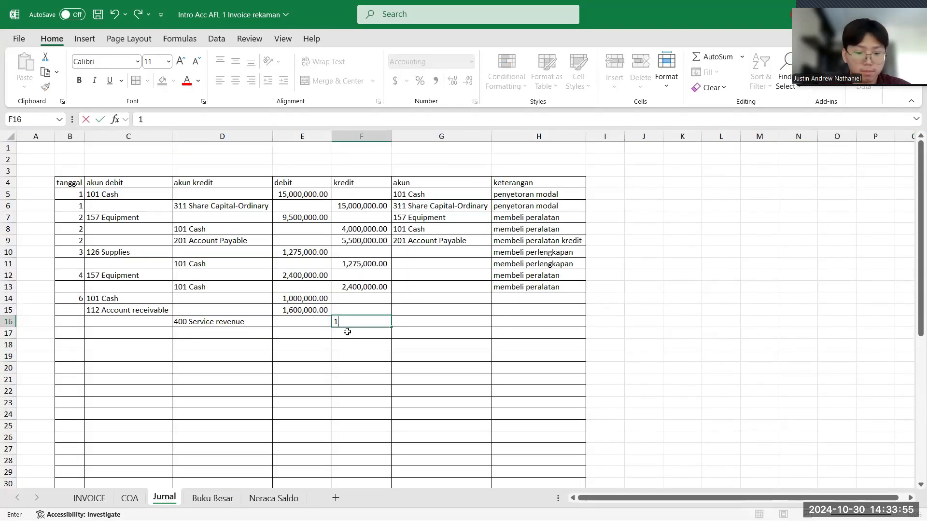
pyautogui.write('600')
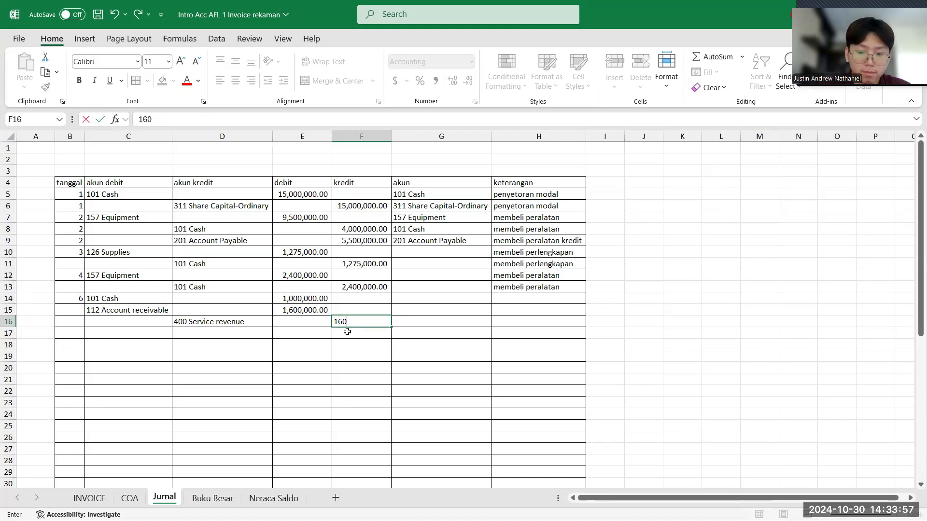
pyautogui.press('BackSpace')
pyautogui.press('BackSpace')
pyautogui.press('BackSpace')
pyautogui.write('2600000')
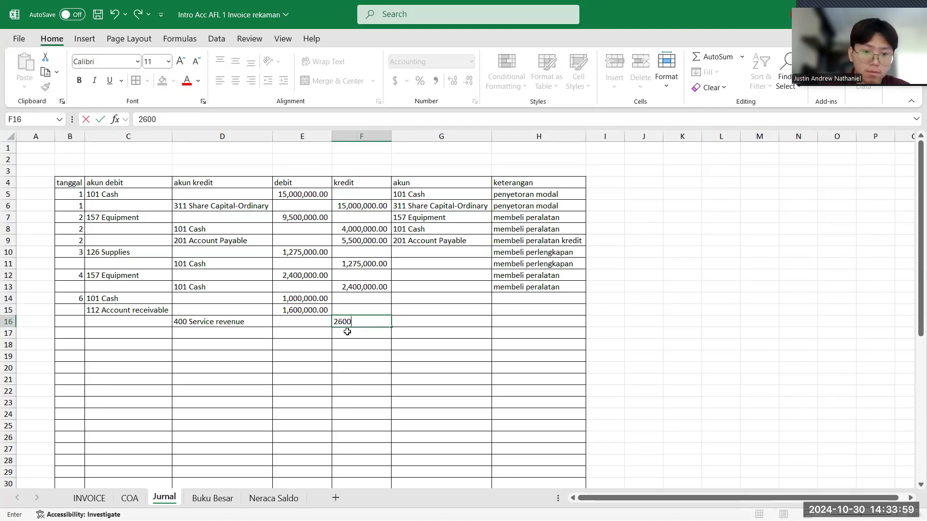
pyautogui.press('Return')
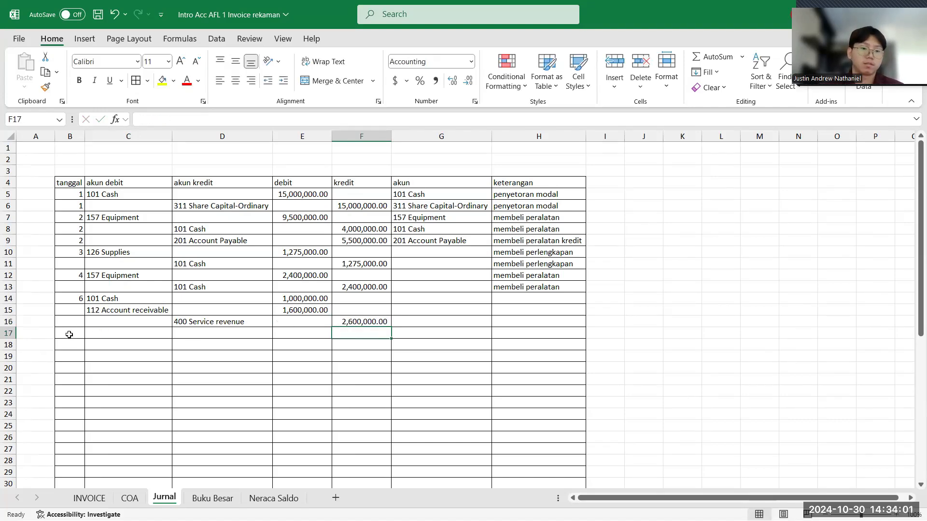
# - Find the 07 September 2024 laundry invoice on the INVOICE sheet and enter its tanggal, 7, in Jurnal cell B17
pyautogui.click(69, 334)
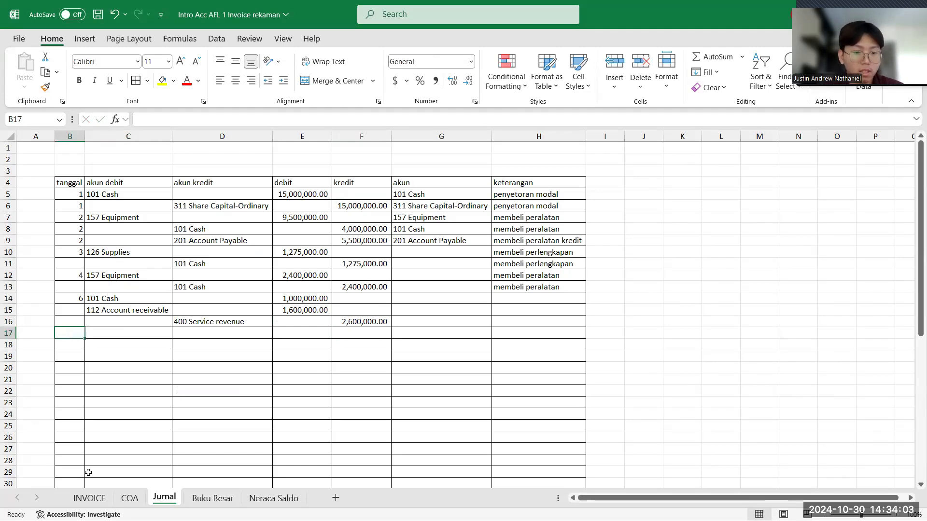
pyautogui.click(89, 498)
pyautogui.scroll(3, 277, 389)
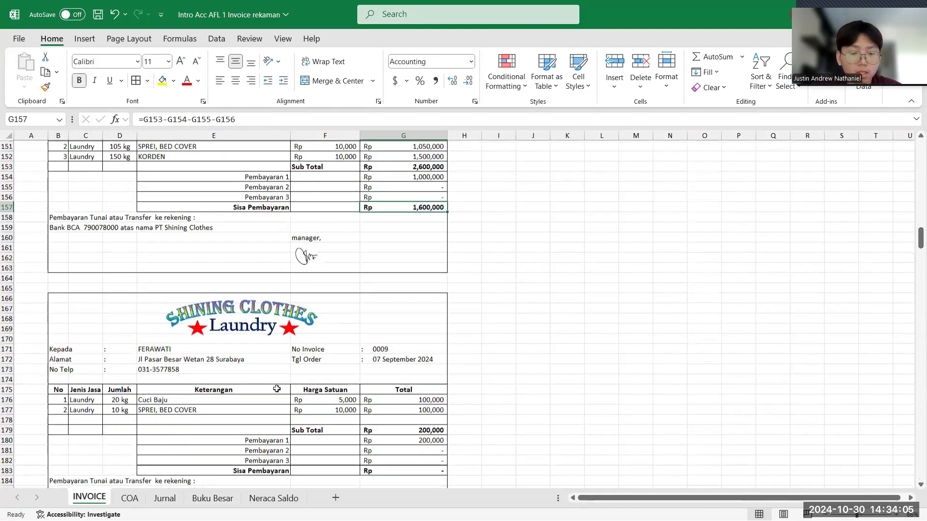
pyautogui.scroll(-4, 277, 389)
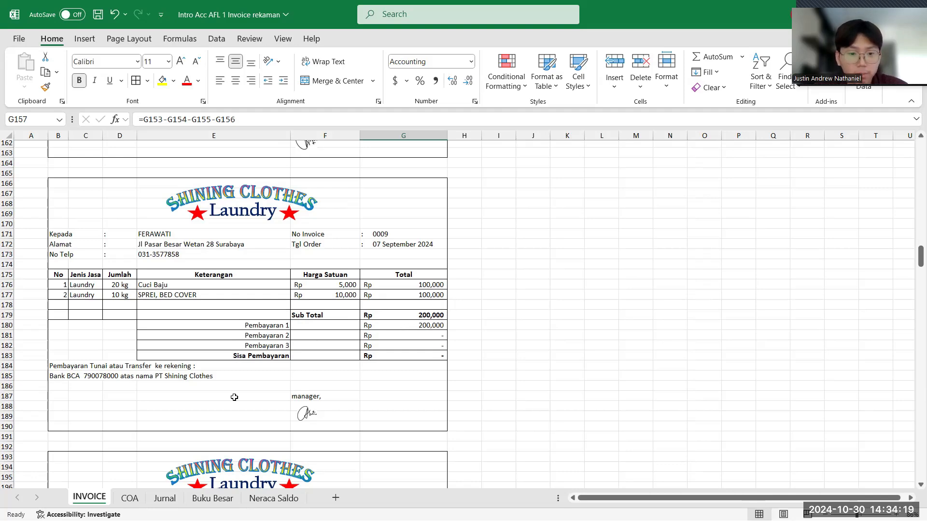
pyautogui.click(164, 499)
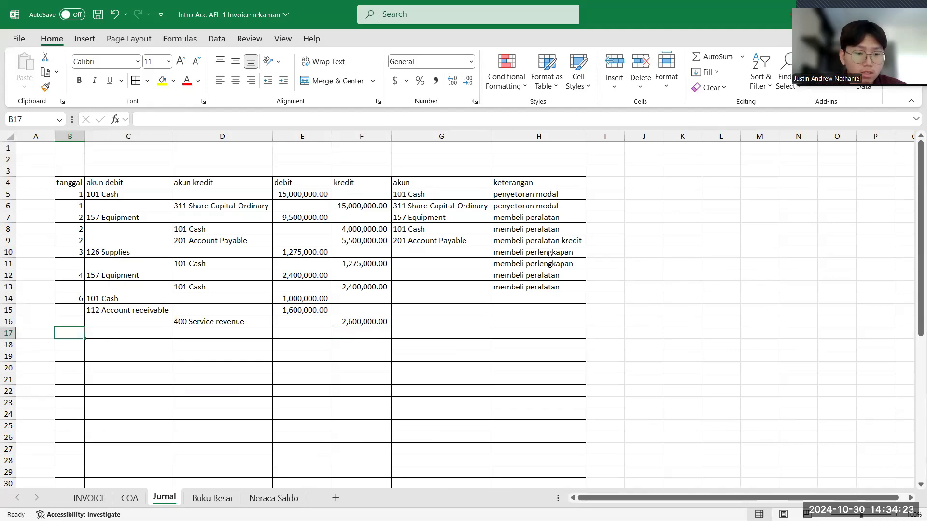
pyautogui.click(96, 500)
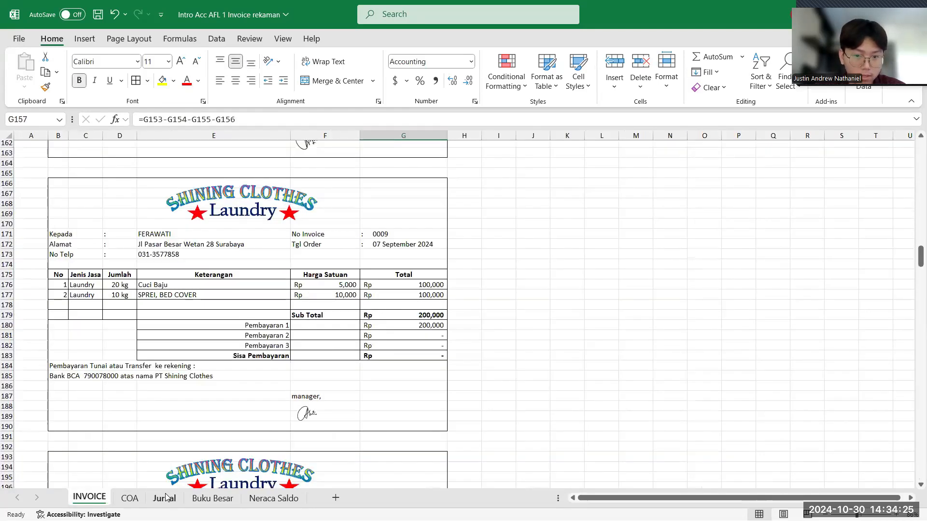
pyautogui.click(164, 497)
pyautogui.write('7')
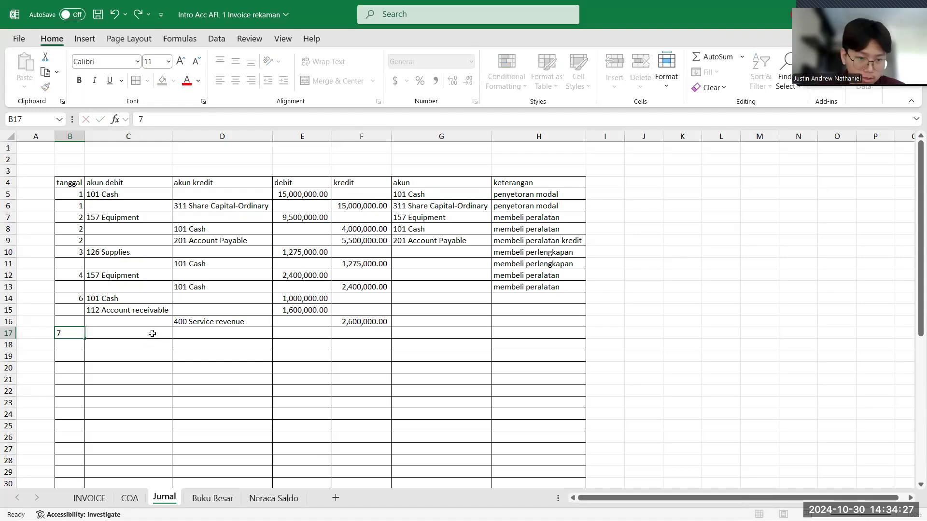
# - Choose 101 Cash as the akun debit for the tanggal 7 transaction in cell C17
pyautogui.click(152, 333)
pyautogui.click(178, 336)
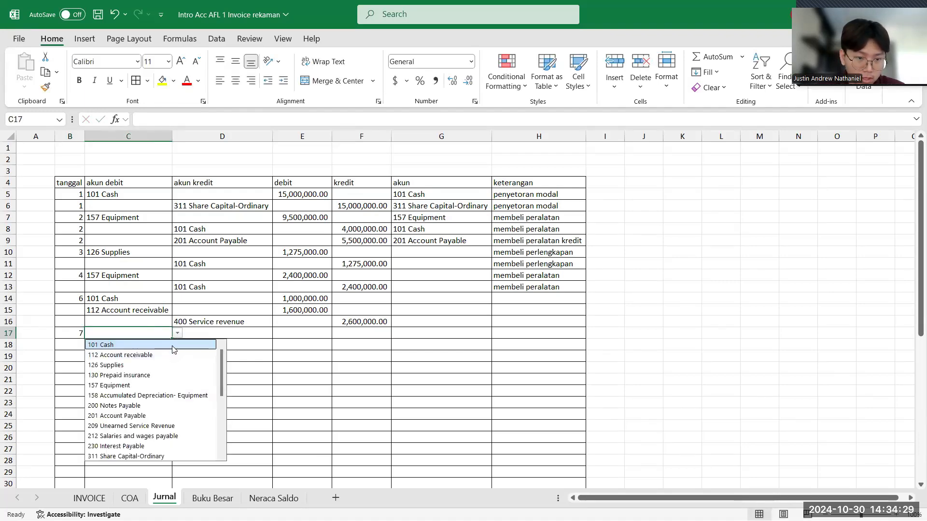
pyautogui.click(185, 345)
# - Choose 400 Service revenue as the akun kredit for the tanggal 7 transaction in cell D18
pyautogui.click(186, 345)
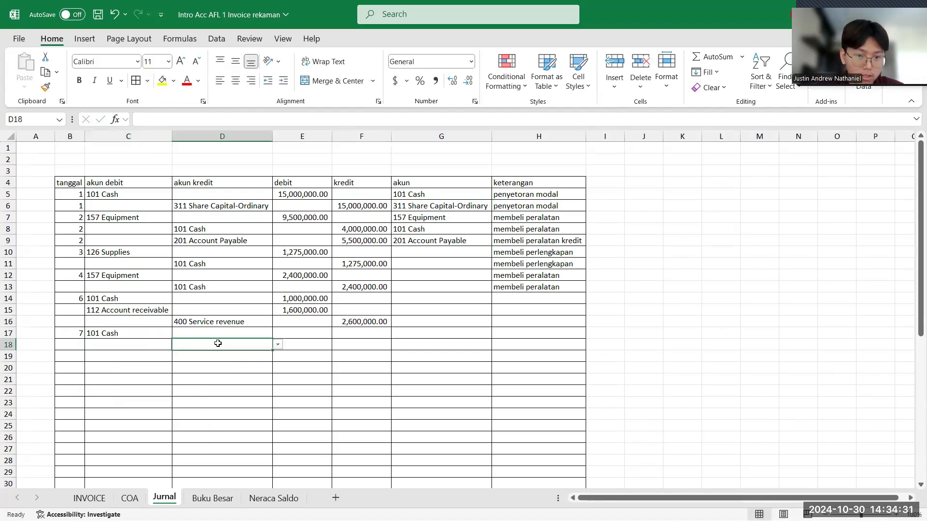
pyautogui.click(283, 344)
pyautogui.click(271, 346)
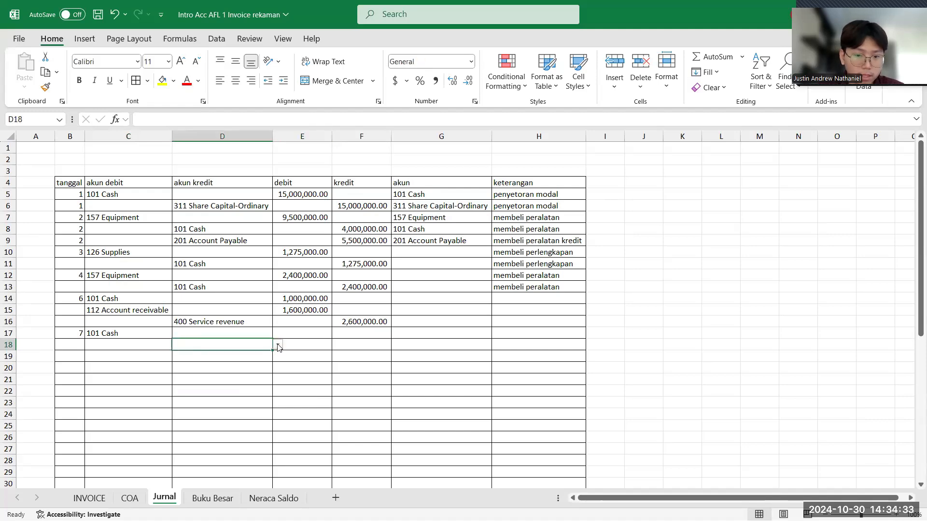
pyautogui.click(278, 345)
pyautogui.press('Down')
pyautogui.press('Down')
pyautogui.press('Down')
pyautogui.press('Down')
pyautogui.press('Down')
pyautogui.press('Down')
pyautogui.press('Down')
pyautogui.press('Down')
pyautogui.press('Down')
pyautogui.press('Down')
pyautogui.press('Down')
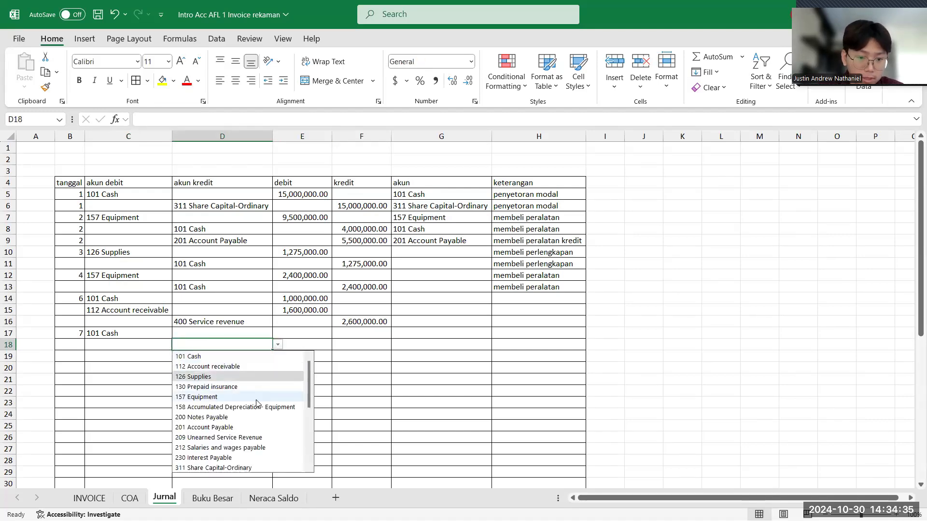
pyautogui.press('Down')
pyautogui.press('Down')
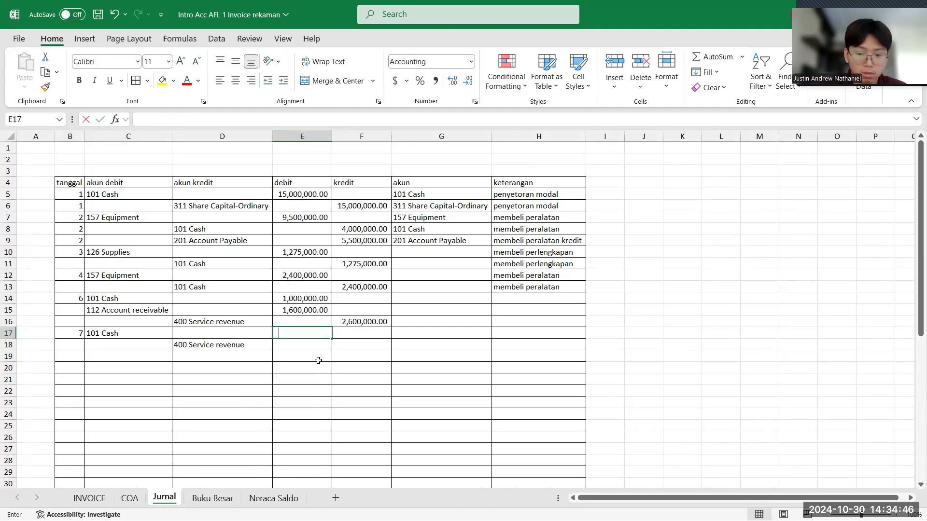
# - Enter 200,000 as the Cash debit in cell E17 and as the Service revenue kredit in cell F18
pyautogui.write('200')
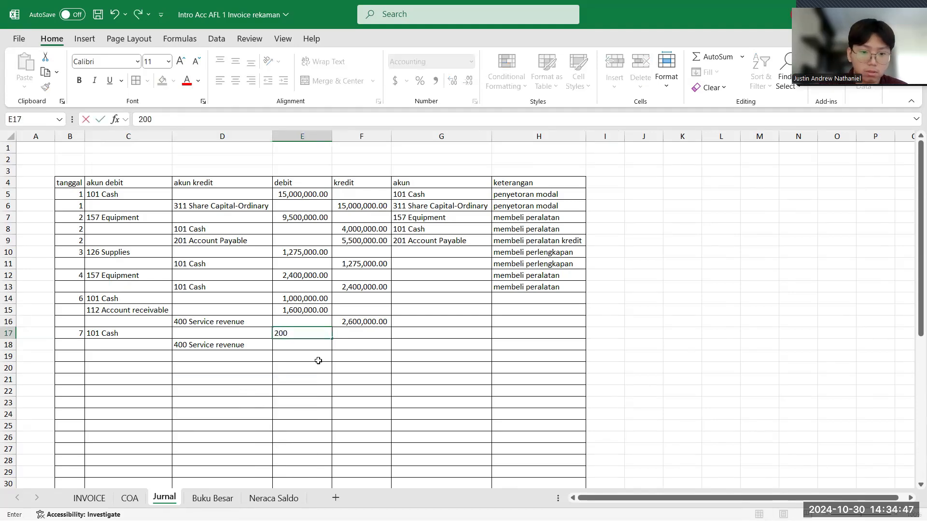
pyautogui.write('000')
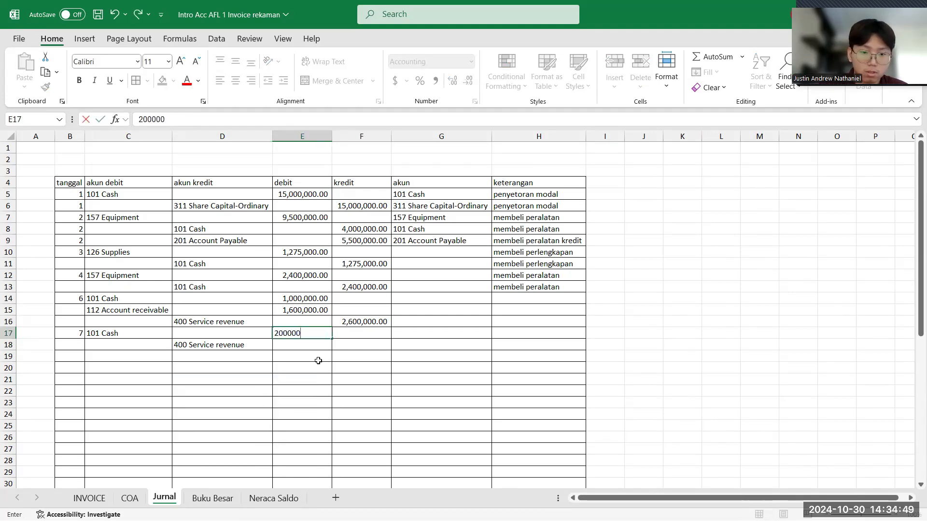
pyautogui.press('Return')
pyautogui.click(343, 349)
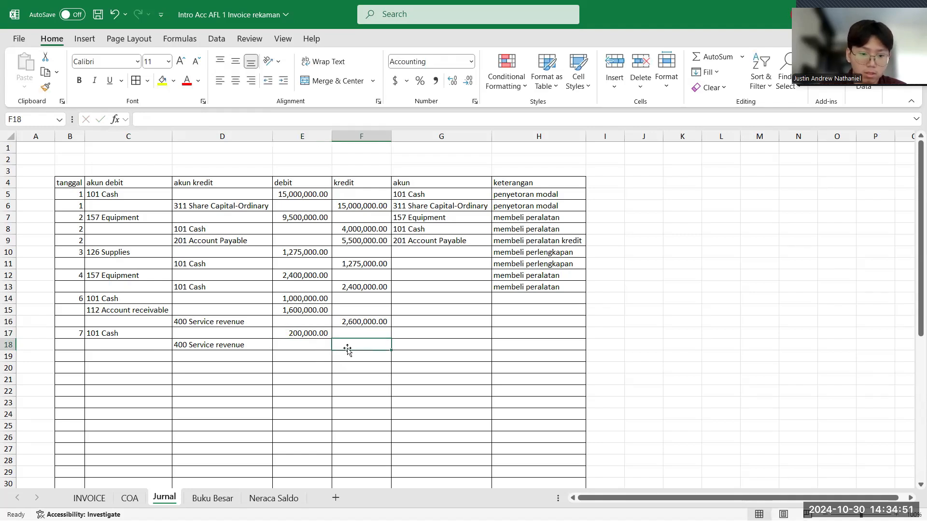
pyautogui.write('200,000')
pyautogui.press('Return')
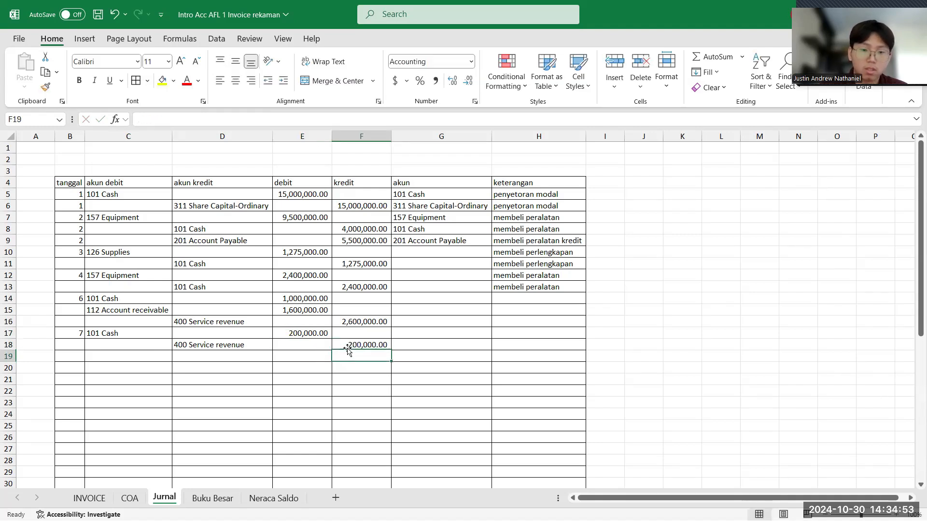
pyautogui.click(151, 333)
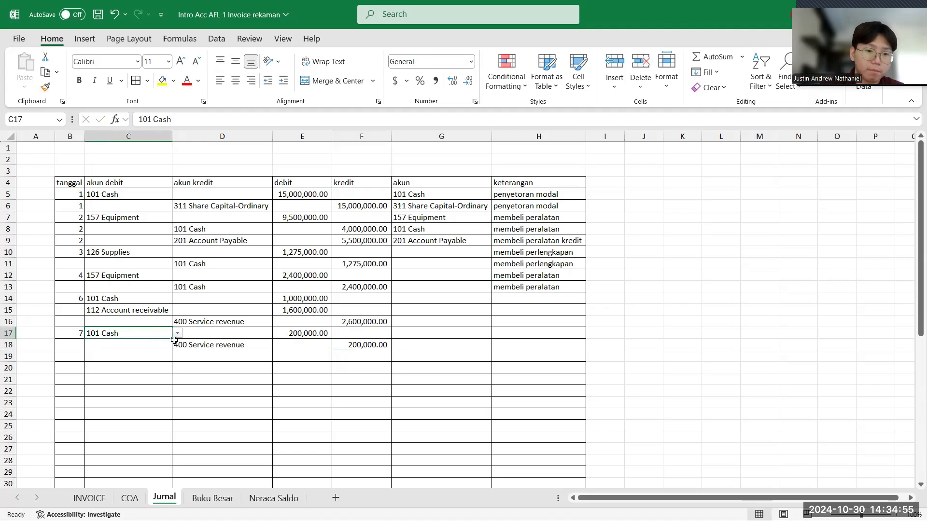
pyautogui.click(77, 356)
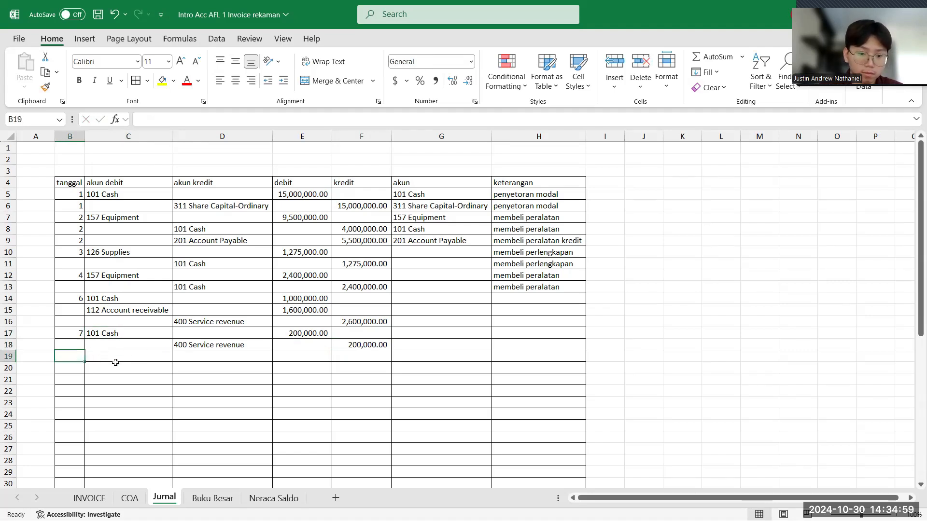
pyautogui.click(133, 334)
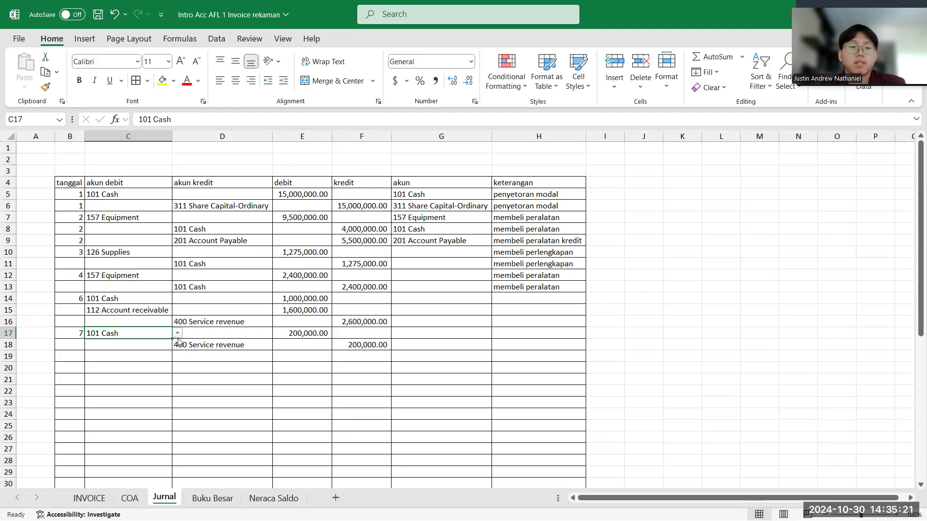
pyautogui.click(202, 347)
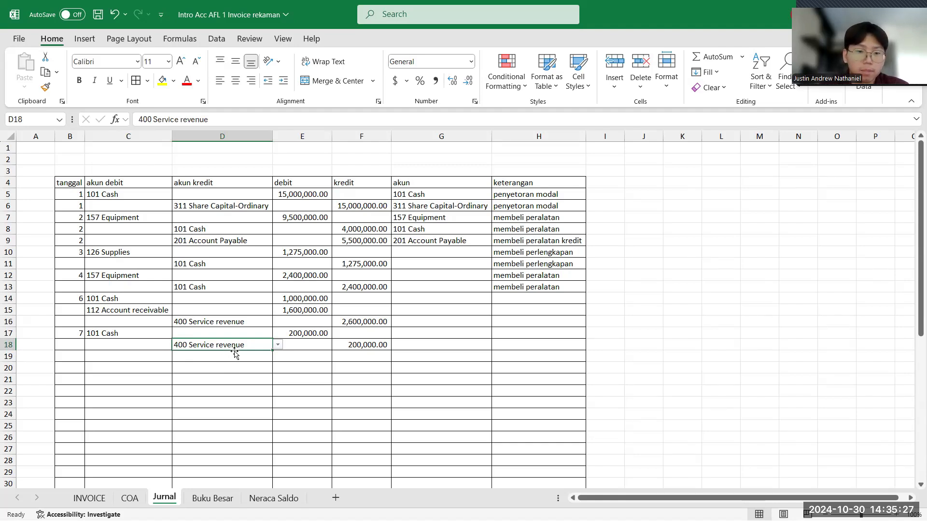
pyautogui.click(100, 357)
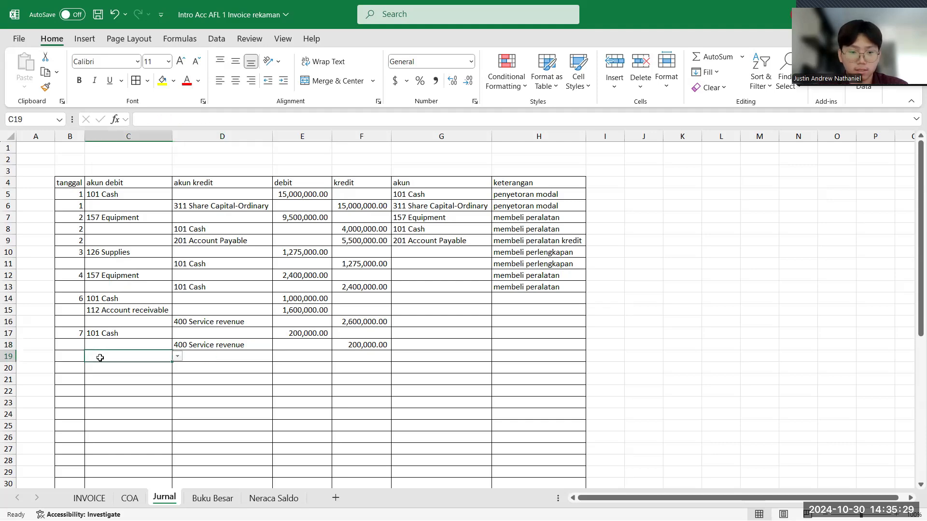
# - Find the 10 September 2024 laundry invoice for Hotel Blimbing on the INVOICE sheet
pyautogui.click(98, 502)
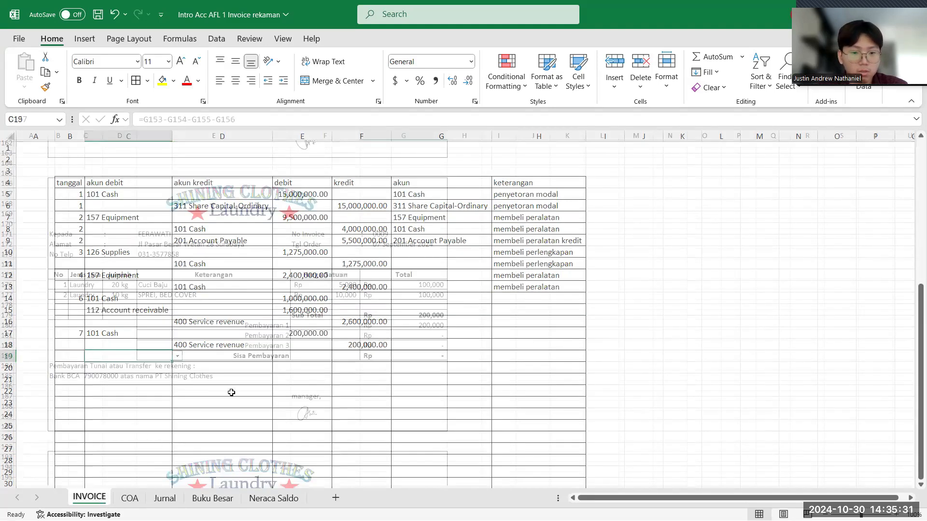
pyautogui.scroll(-5, 232, 393)
pyautogui.scroll(-2, 232, 393)
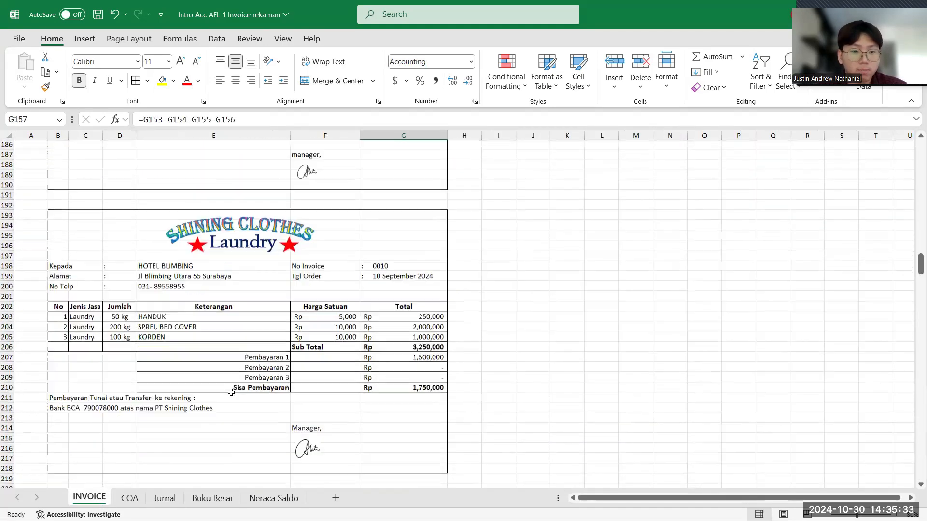
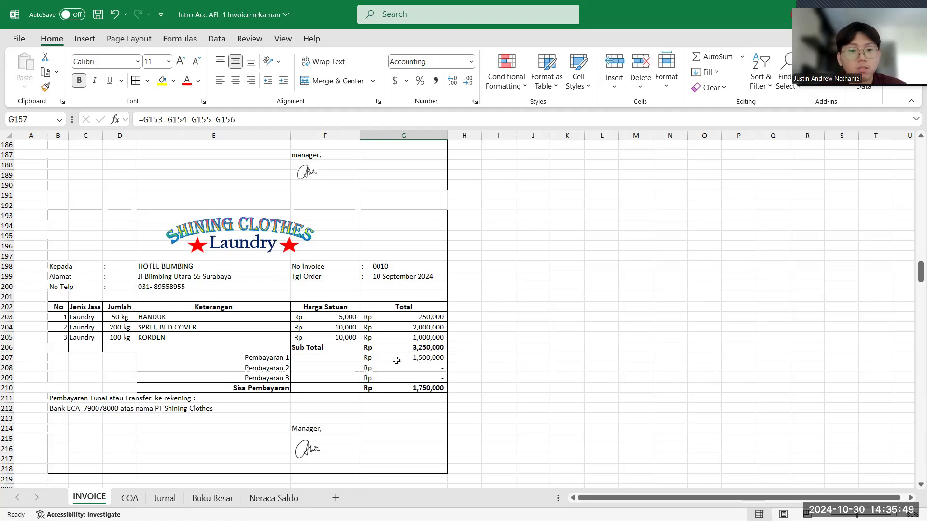
# - Enter 10 as the tanggal in cell B19 of the Jurnal sheet for the 10 September Hotel Blimbing invoice
pyautogui.click(165, 498)
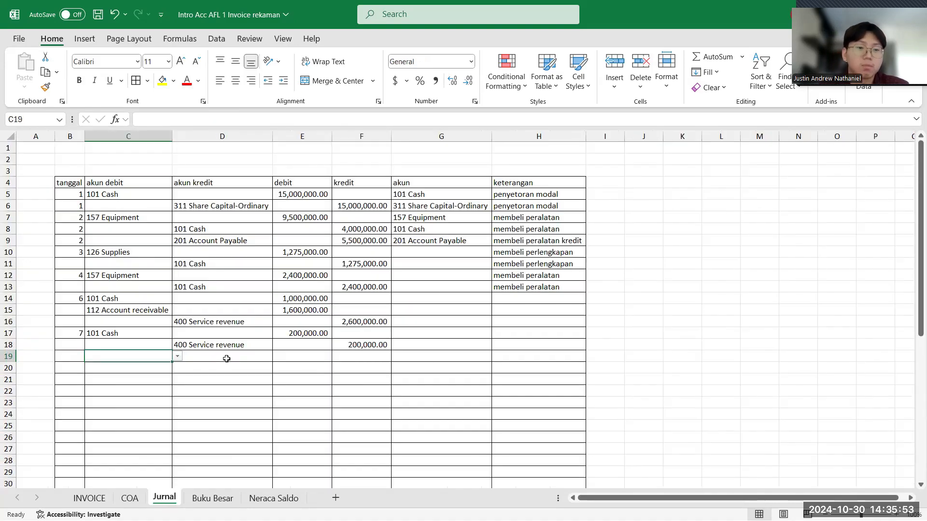
pyautogui.click(103, 498)
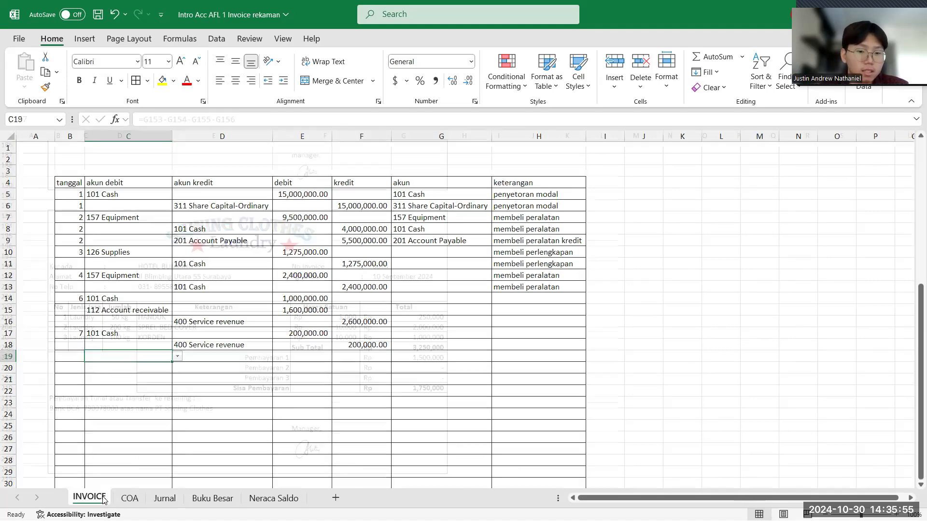
pyautogui.click(165, 498)
pyautogui.click(68, 361)
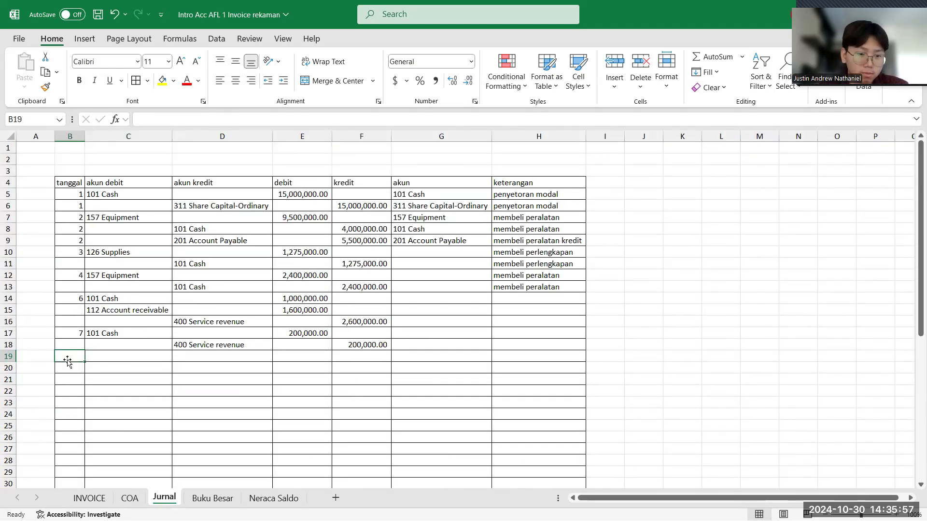
pyautogui.write('10')
# - Choose 101 Cash in cell C19 and 112 Account receivable in cell C20 as the akun debit entries for tanggal 10
pyautogui.click(113, 357)
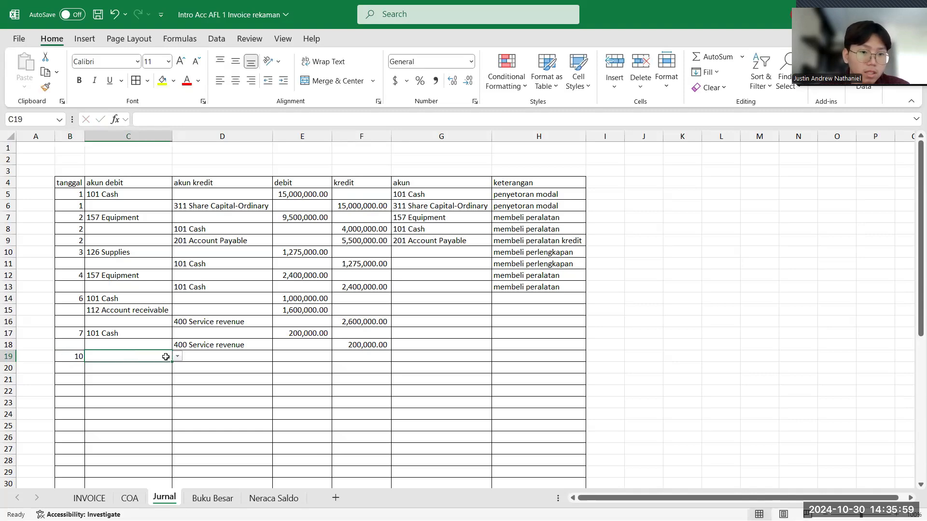
pyautogui.click(180, 359)
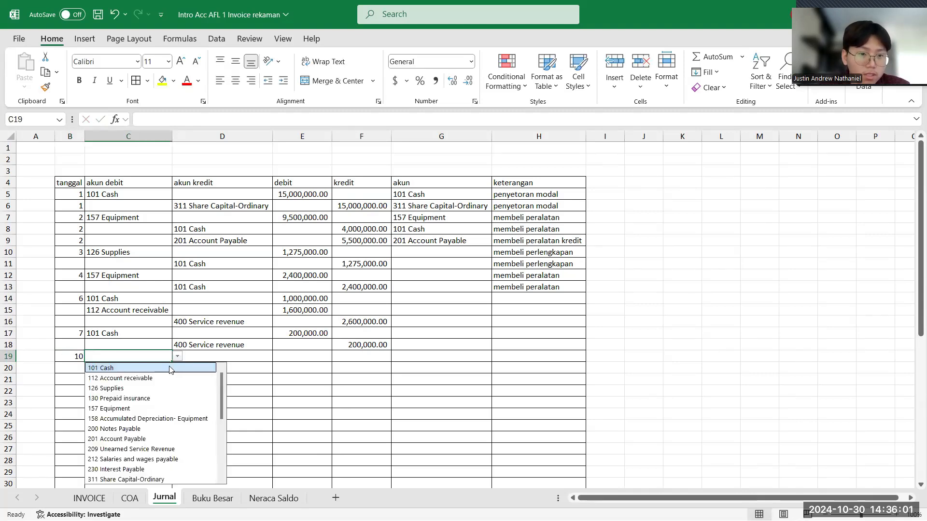
pyautogui.click(168, 367)
pyautogui.click(156, 367)
pyautogui.click(178, 368)
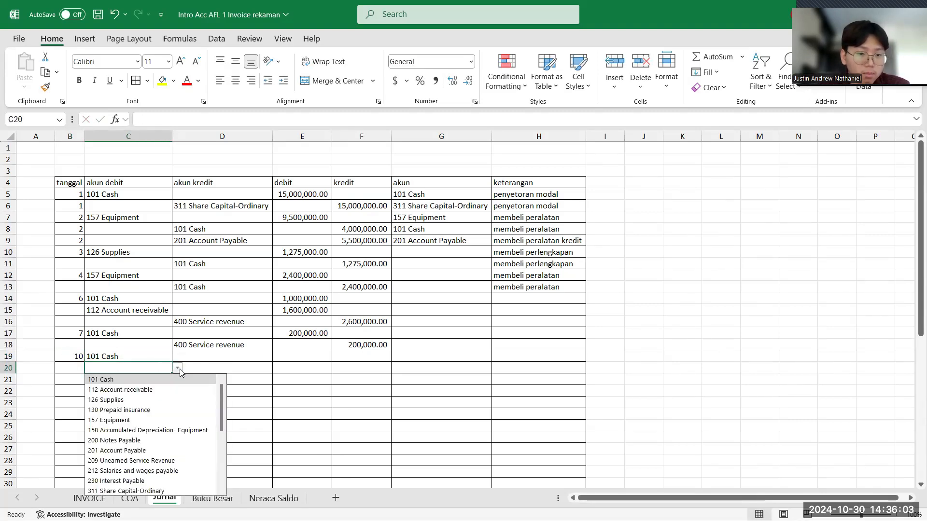
pyautogui.click(160, 390)
# - Choose 400 Service revenue as the akun kredit for the tanggal 10 transaction in cell D21
pyautogui.click(207, 363)
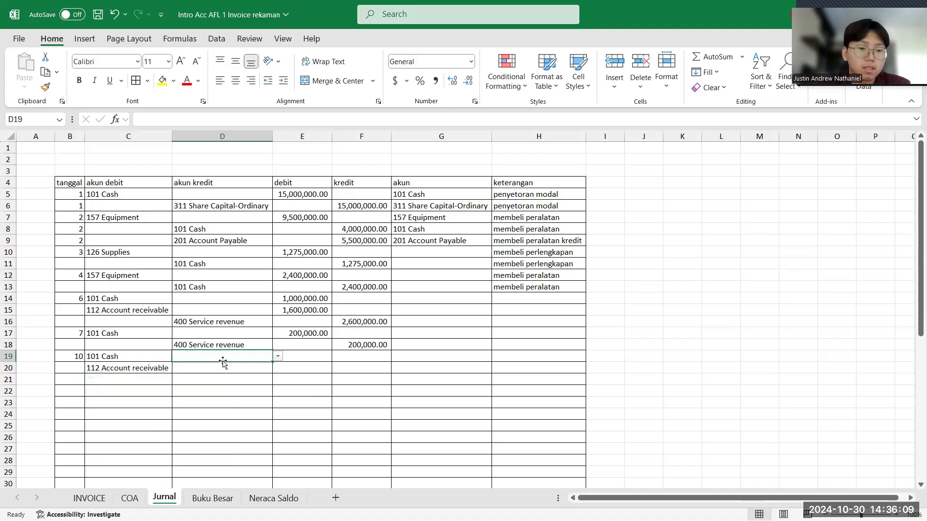
pyautogui.click(229, 379)
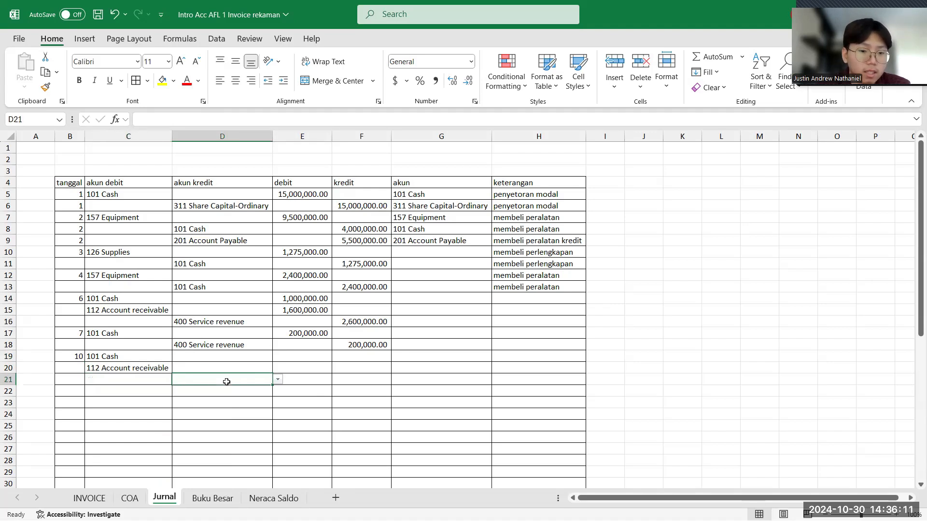
pyautogui.click(277, 380)
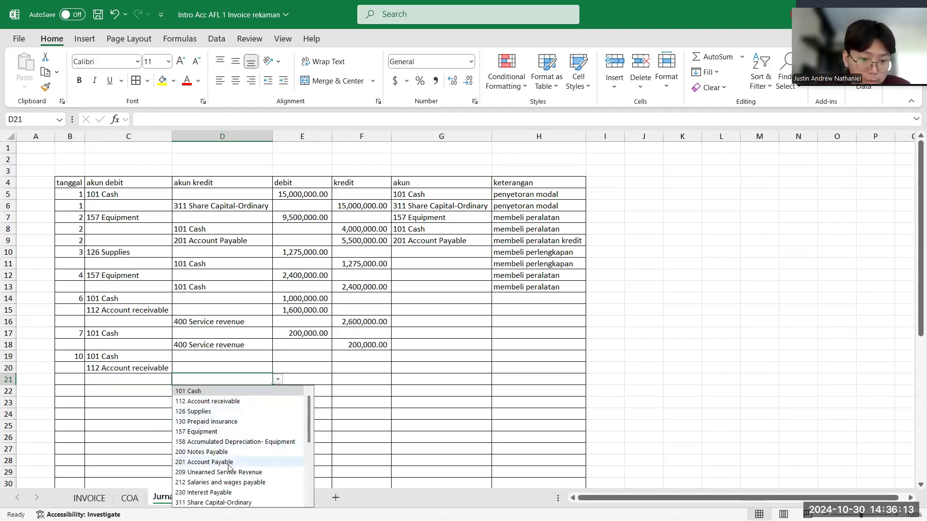
pyautogui.scroll(-2, 228, 467)
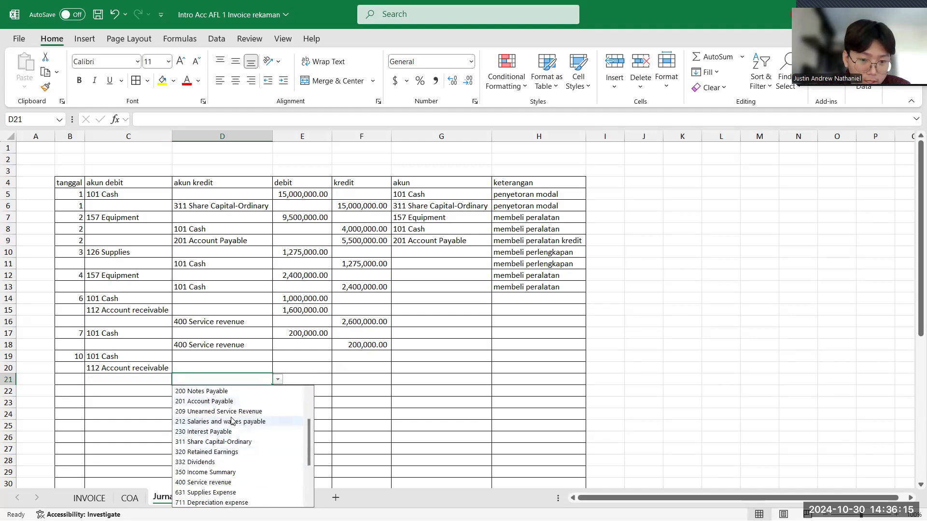
pyautogui.click(212, 483)
# - Enter the invoice's Pembayaran 1 amount of 1,500,000 as the Cash debit in cell E19 of the Jurnal sheet
pyautogui.click(285, 356)
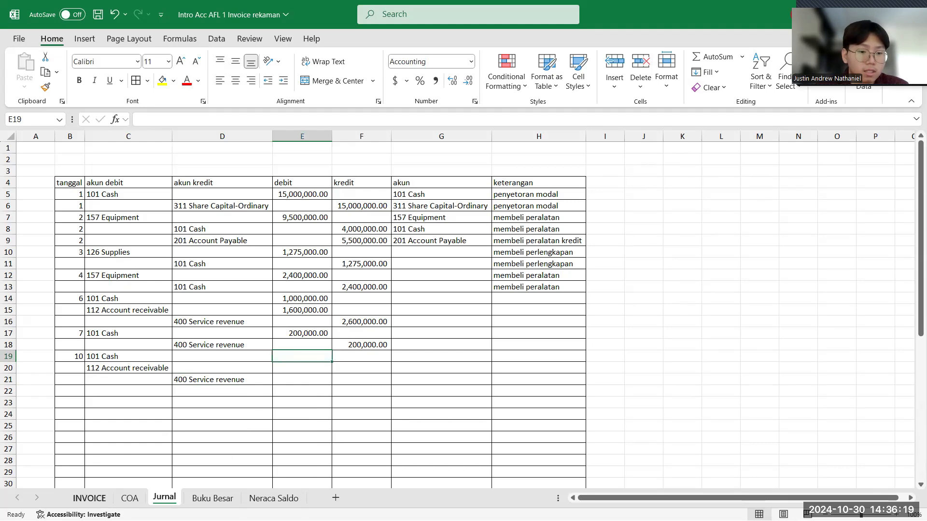
pyautogui.click(90, 498)
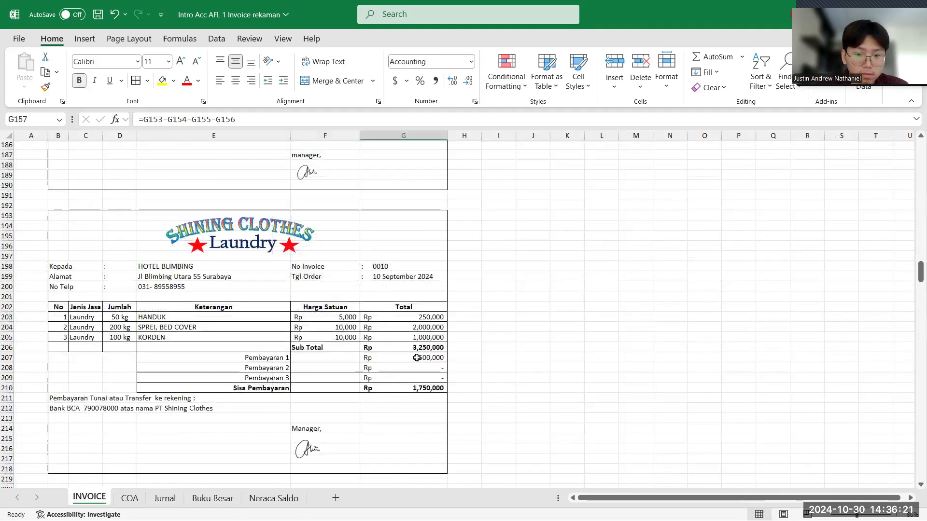
pyautogui.click(164, 499)
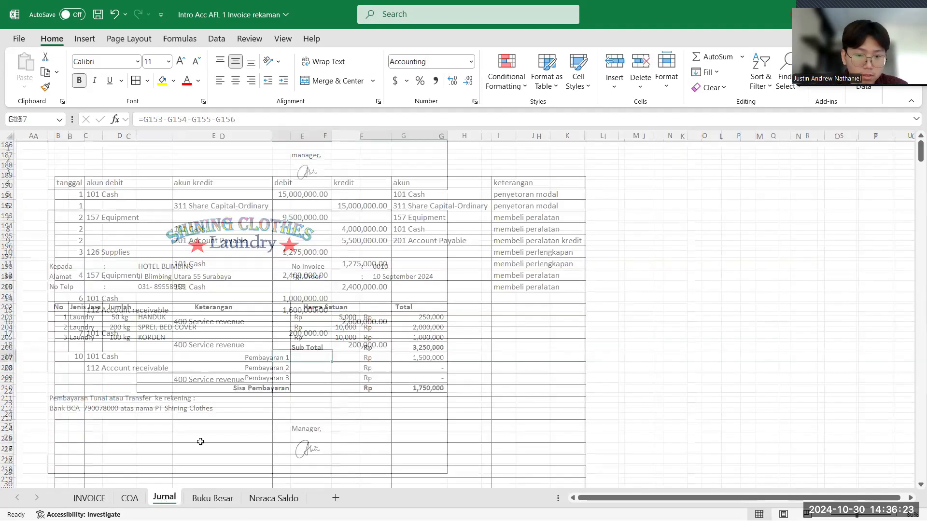
pyautogui.write('15000')
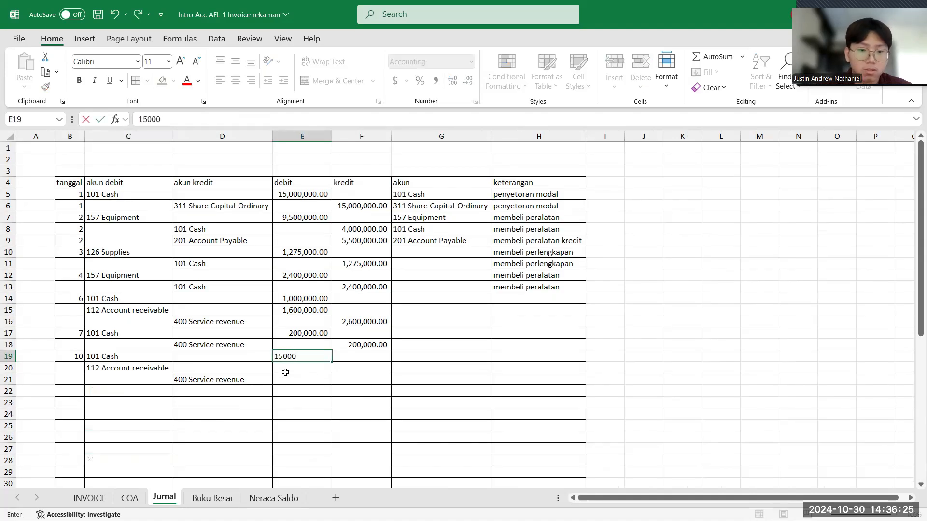
pyautogui.press('BackSpace')
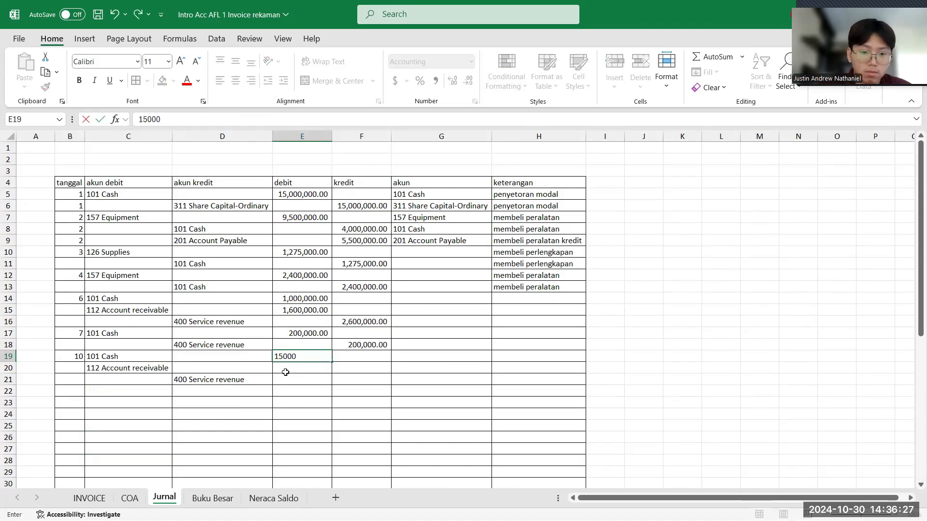
pyautogui.write('00')
pyautogui.press('Return')
# - Enter the invoice's Sisa Pembayaran of 1,750,000 as the Account receivable debit in cell E20 of the Jurnal sheet
pyautogui.click(83, 496)
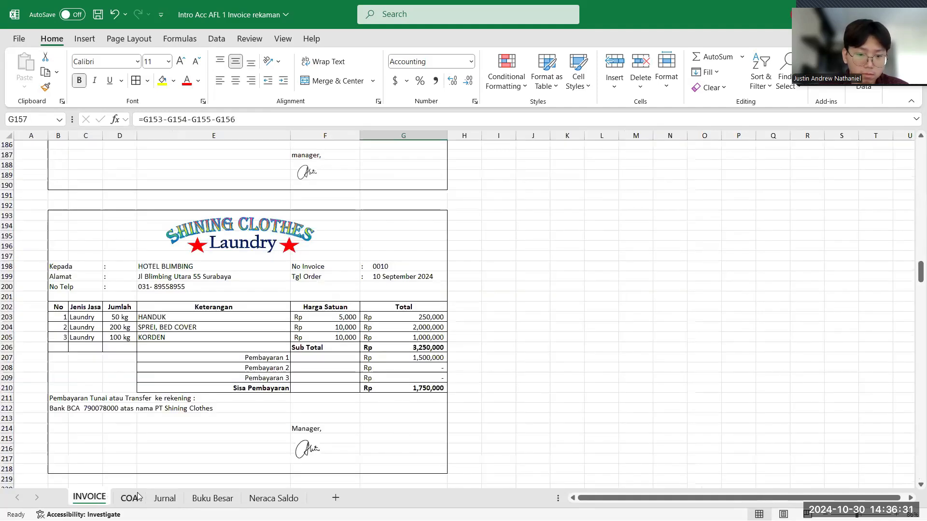
pyautogui.click(159, 499)
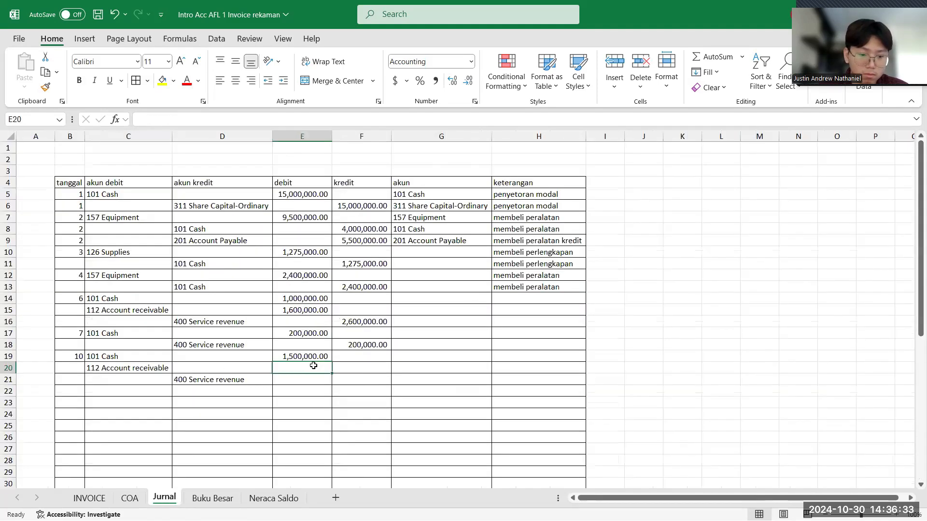
pyautogui.write('1,7')
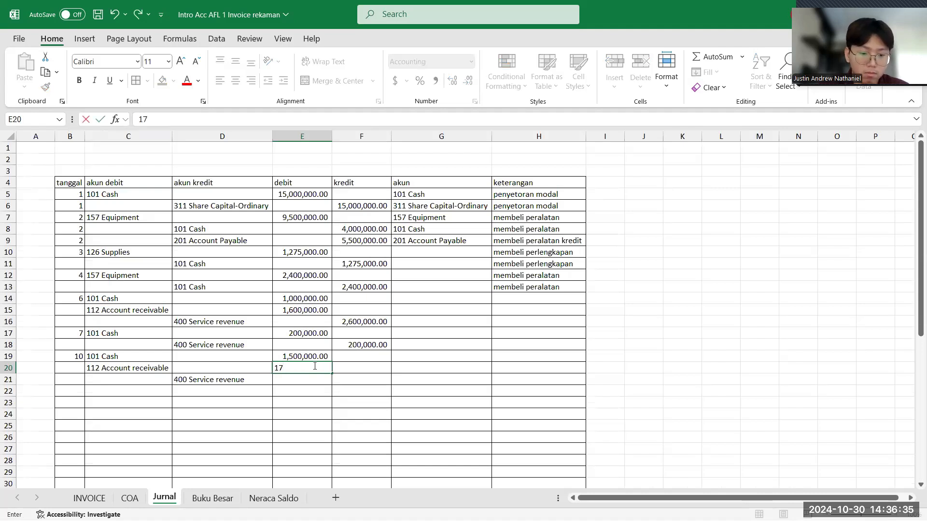
pyautogui.write('50,000')
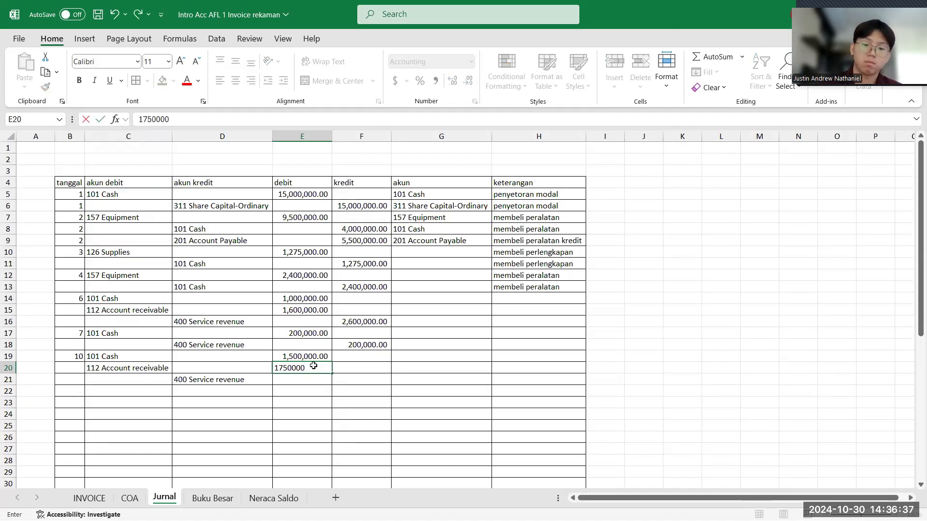
pyautogui.press('Return')
# - Enter the invoice's Sub Total of 3,250,000 as the Service revenue kredit in cell F21 of the Jurnal sheet
pyautogui.click(103, 497)
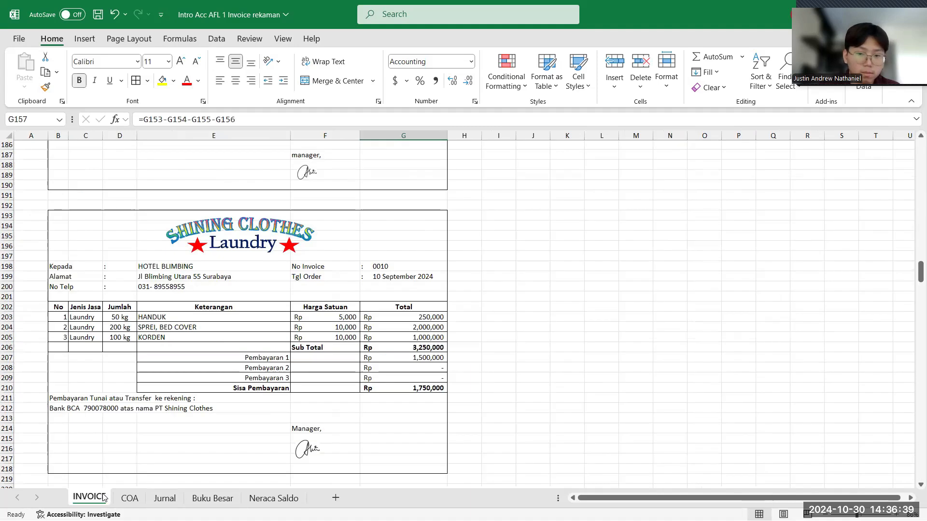
pyautogui.click(165, 499)
pyautogui.click(351, 378)
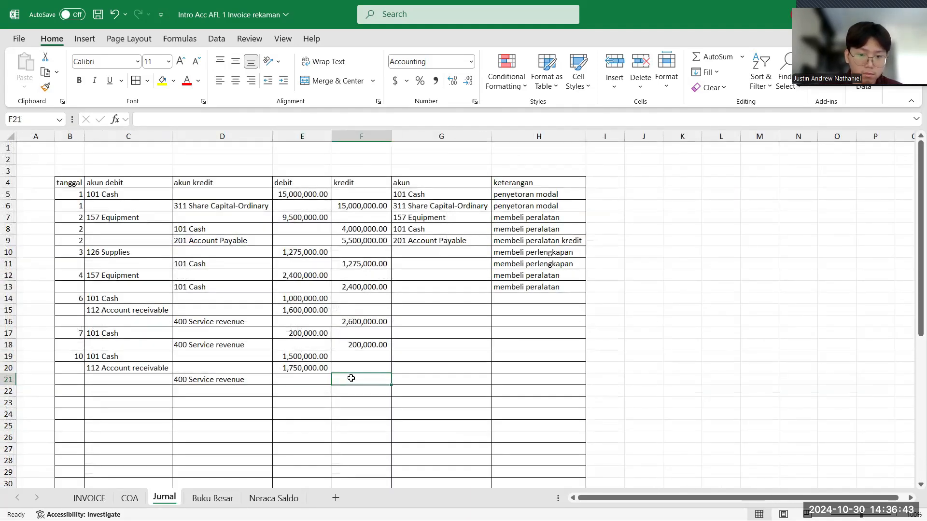
pyautogui.write('32')
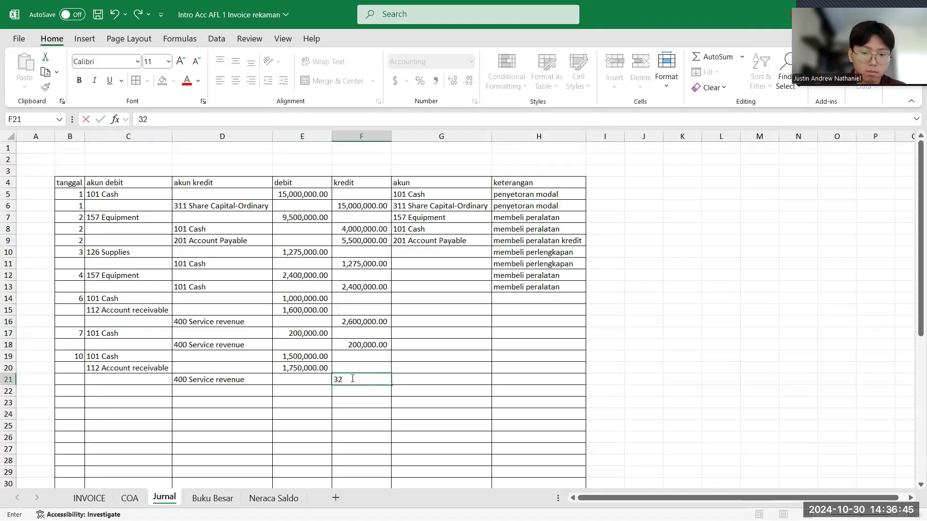
pyautogui.write('50000')
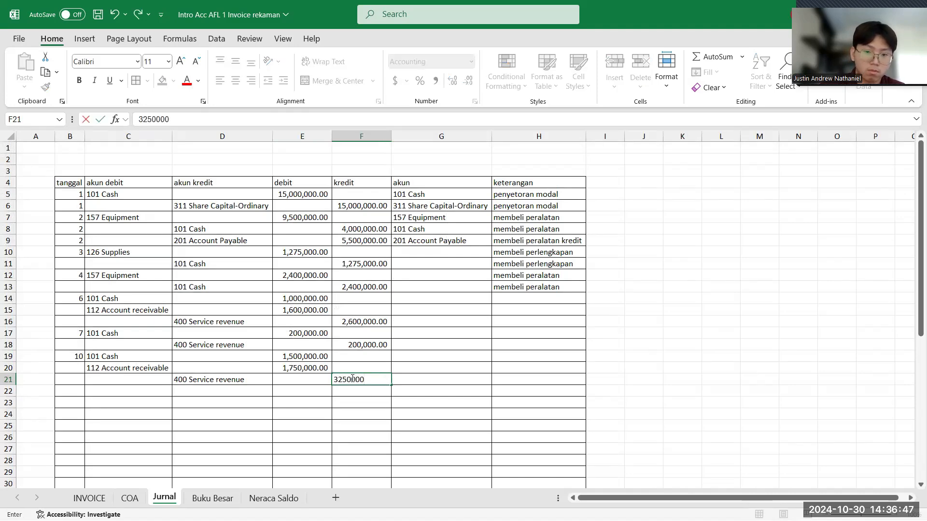
pyautogui.press('Return')
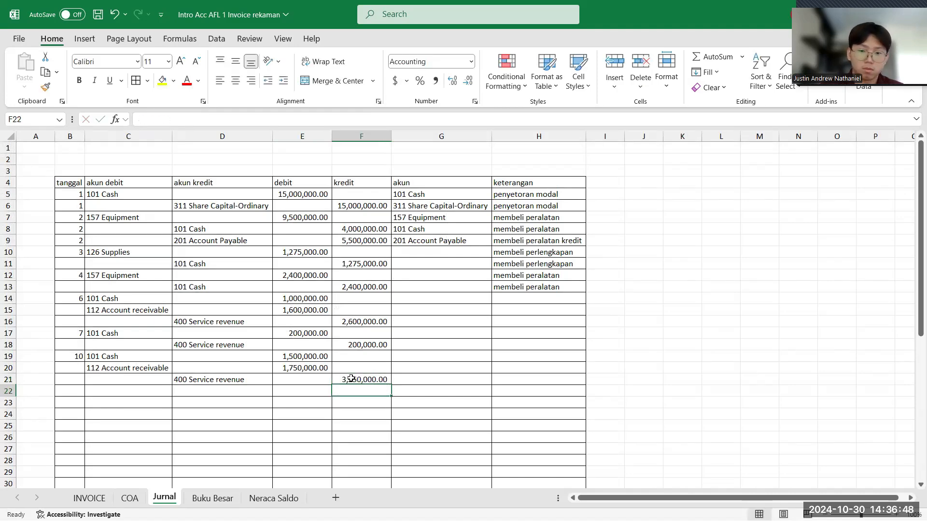
# - Fill the akun formula from cell G9 down through G21 to cover all recorded journal rows
pyautogui.click(483, 244)
pyautogui.doubleClick(492, 246)
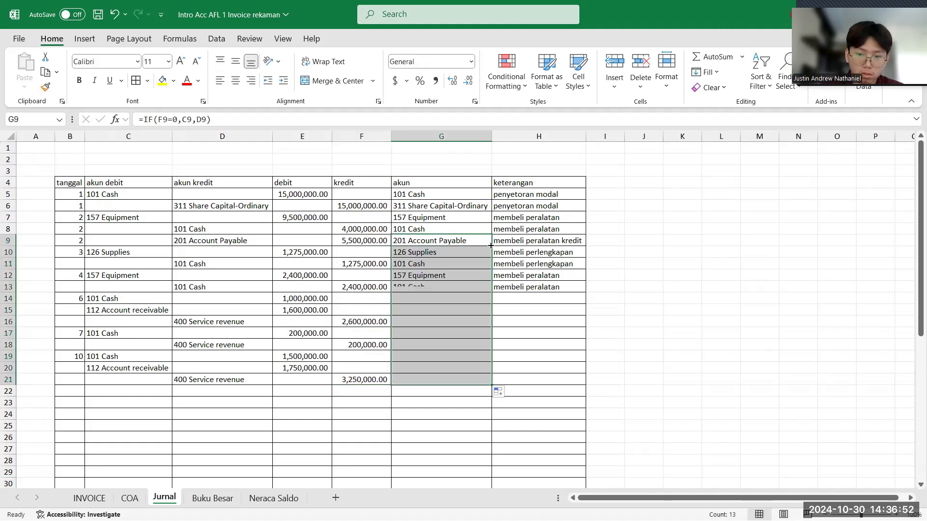
# - Enter "menerima uang dari jasa" as the keterangan for the tanggal 6 Cash row in cell H14
pyautogui.click(511, 299)
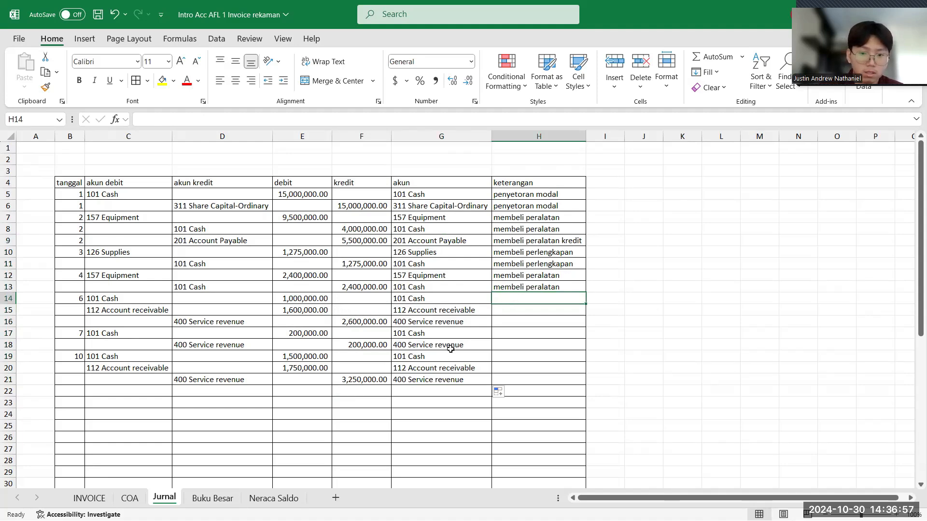
pyautogui.moveTo(451, 348); pyautogui.dragTo(504, 285)
pyautogui.click(499, 304)
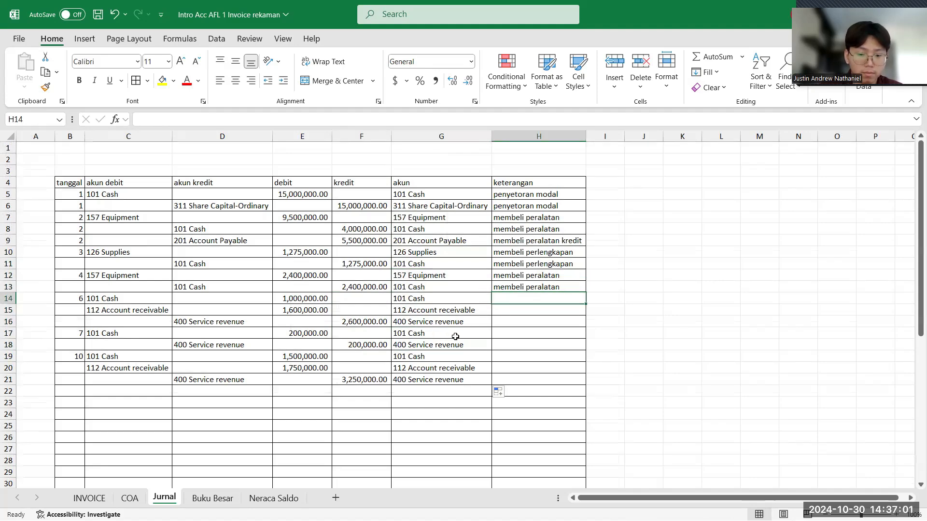
pyautogui.write('me')
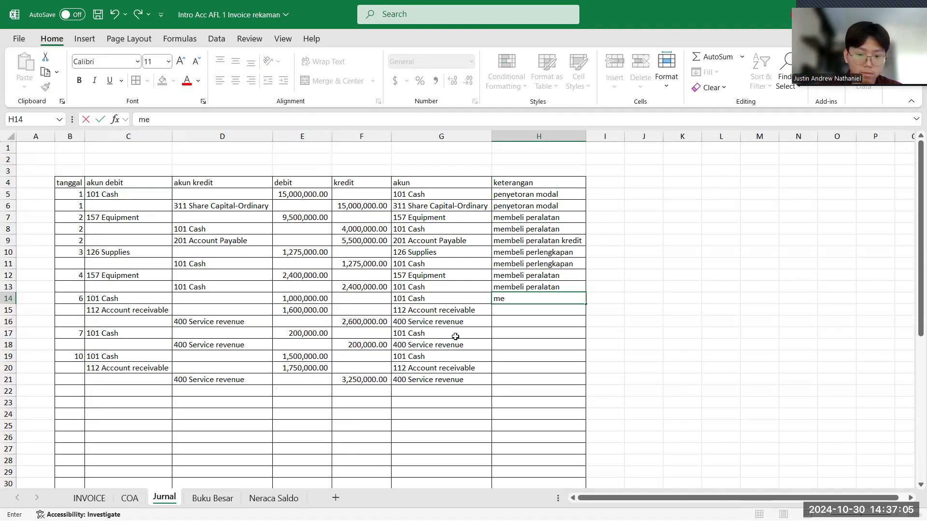
pyautogui.write('nerim')
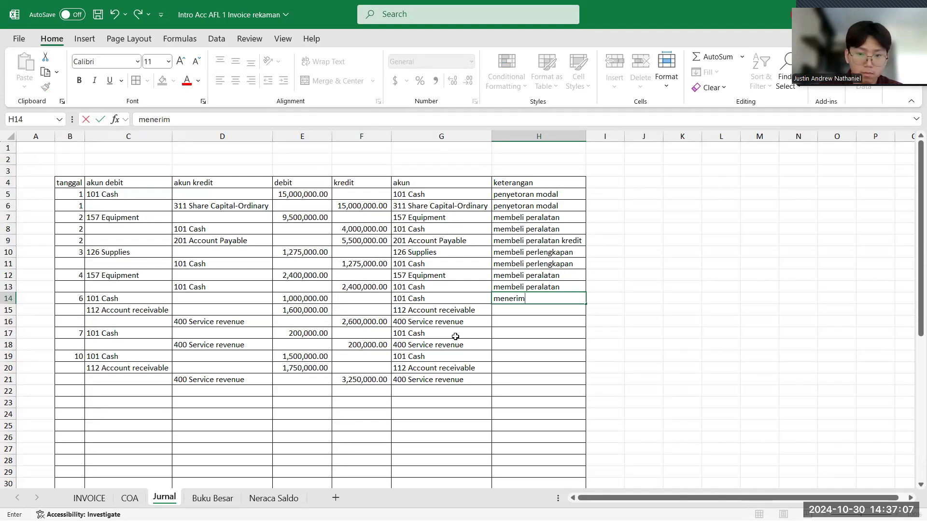
pyautogui.write('a uang dari jasa')
pyautogui.press('Return')
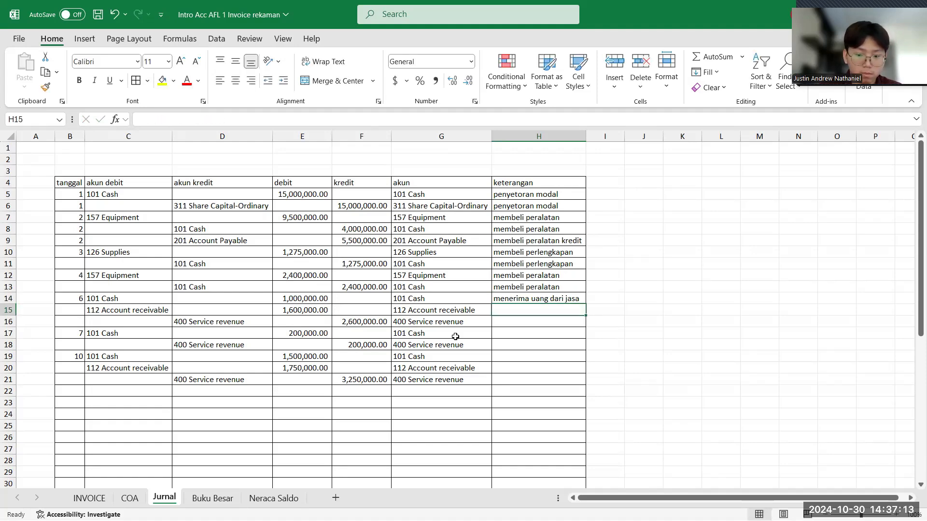
# - Enter "menerima piutang dari jasa yang telah diberikan" as the keterangan for the Account receivable row in cell H15
pyautogui.write('mener')
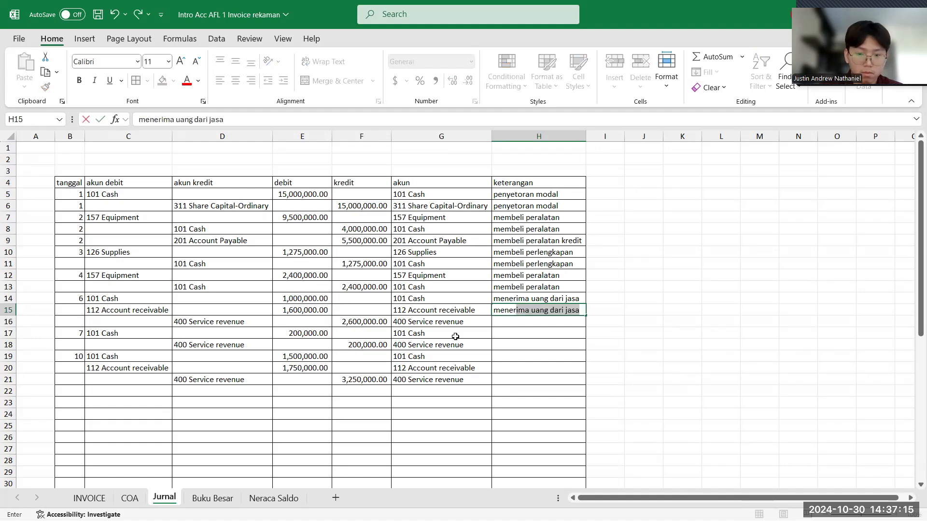
pyautogui.write('ima piutang')
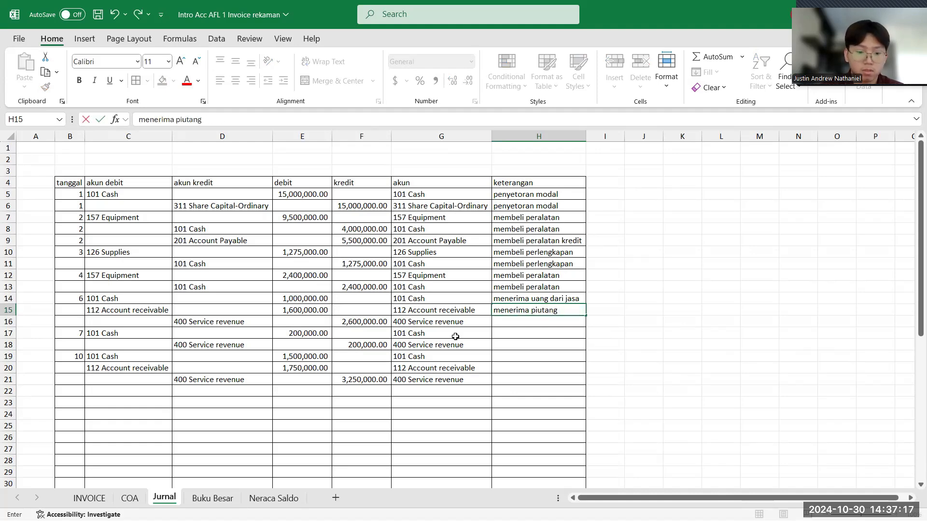
pyautogui.write(' dari jasa')
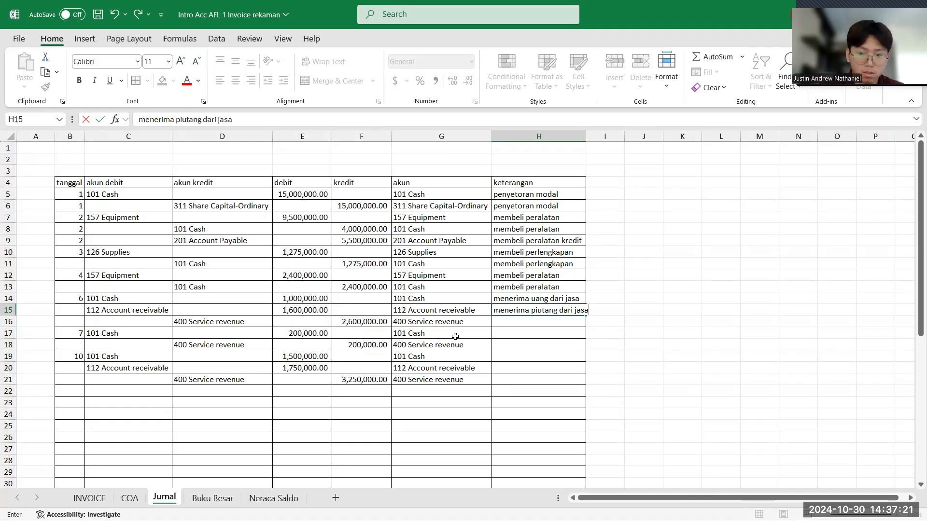
pyautogui.write(' yang telah ')
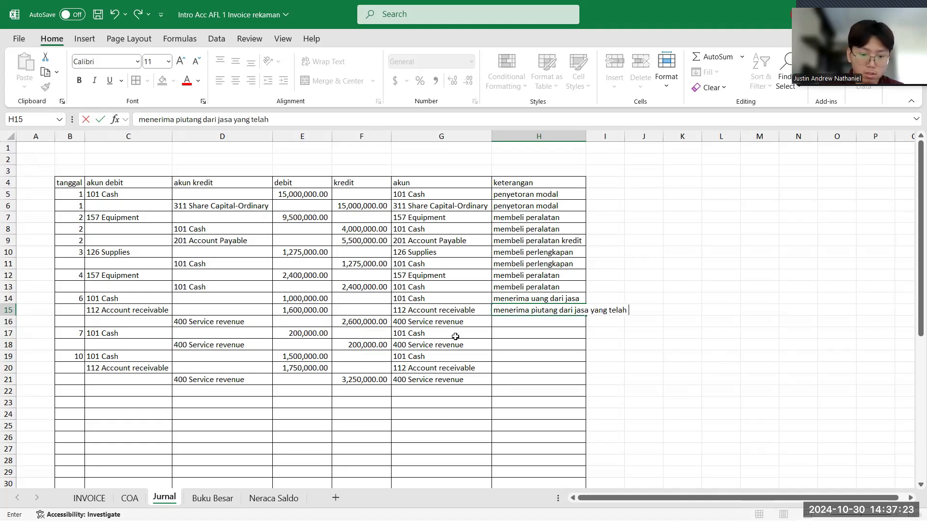
pyautogui.write('diberikan')
pyautogui.press('Return')
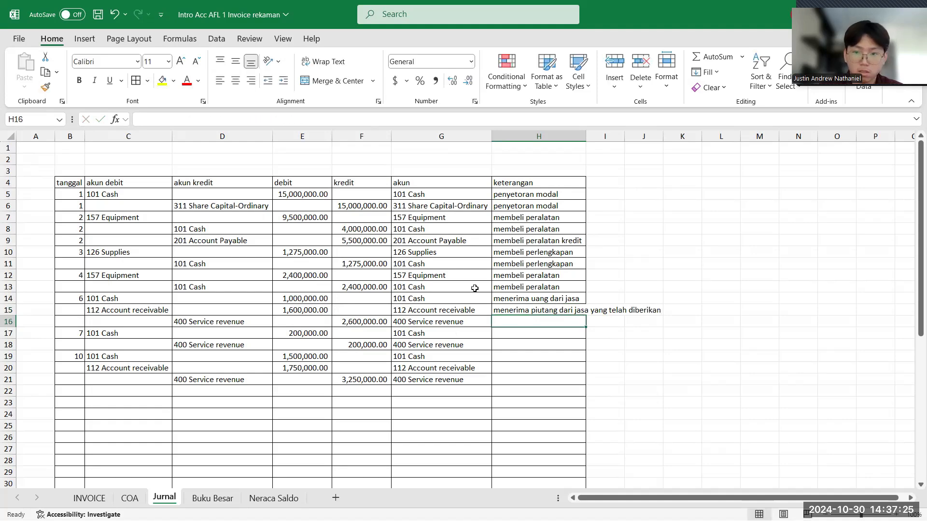
# - Fit the keterangan column H to the width of its longest text
pyautogui.doubleClick(586, 136)
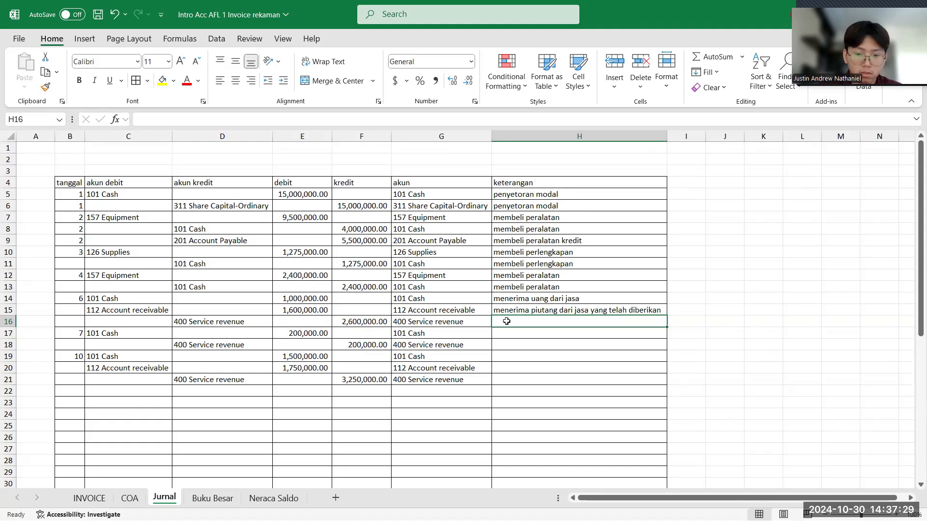
pyautogui.write('memberi')
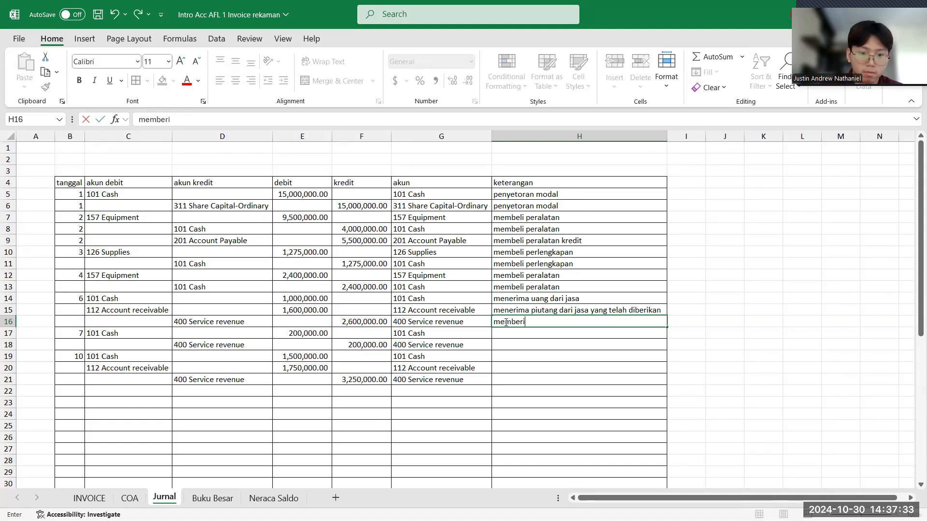
pyautogui.press('BackSpace')
pyautogui.press('BackSpace')
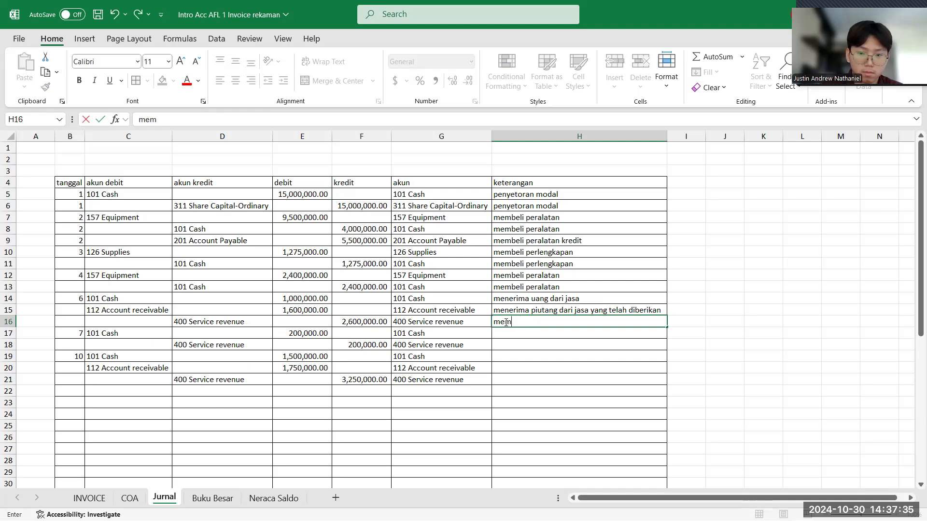
pyautogui.press('BackSpace')
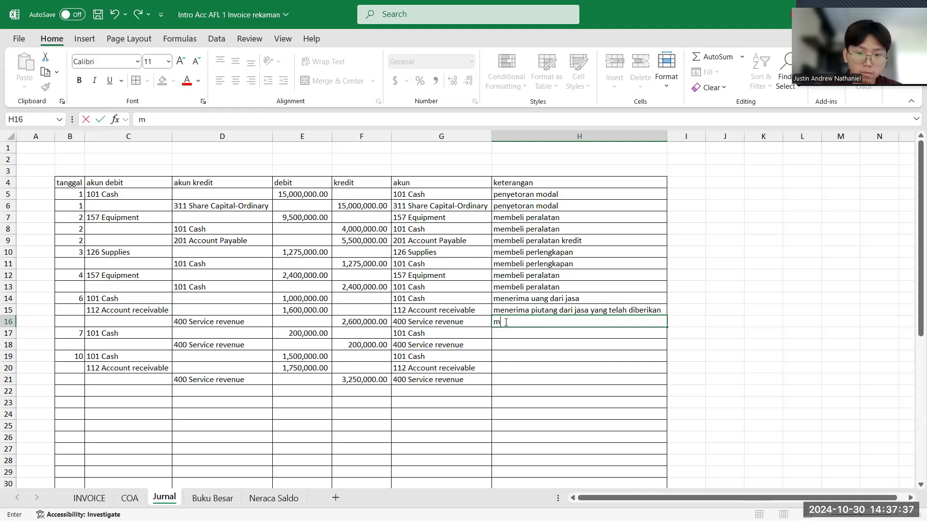
pyautogui.press('BackSpace')
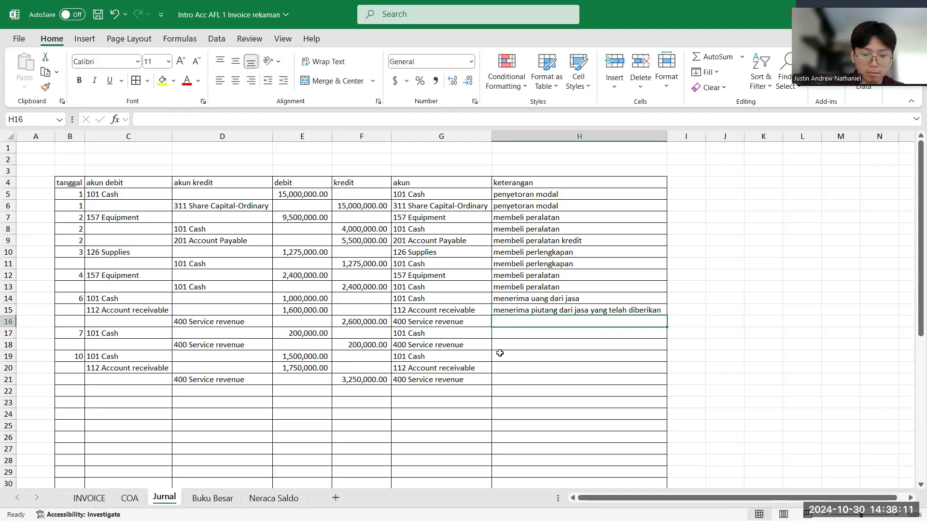
# - Enter "menerima pendapatan dari hotel apel" as the keterangan for the tanggal 6 Service revenue row in cell H16
pyautogui.write('me')
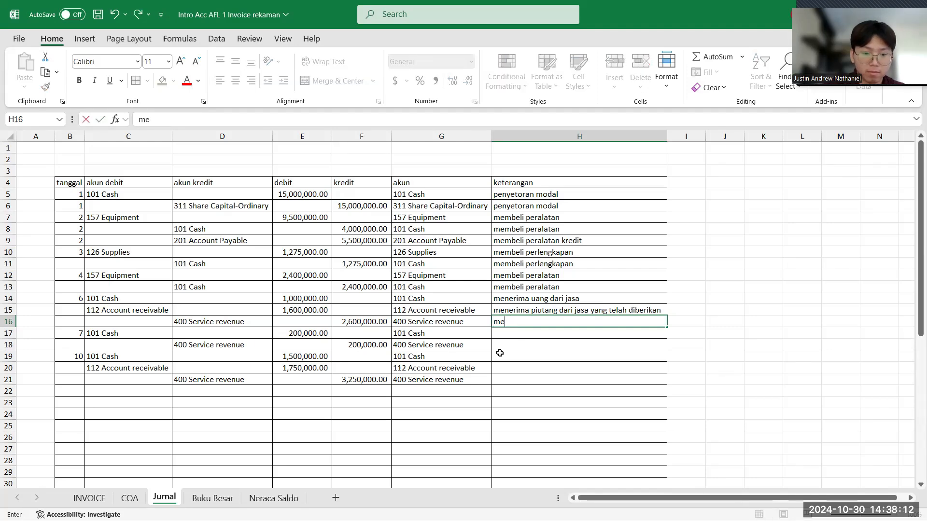
pyautogui.write('nerima pend')
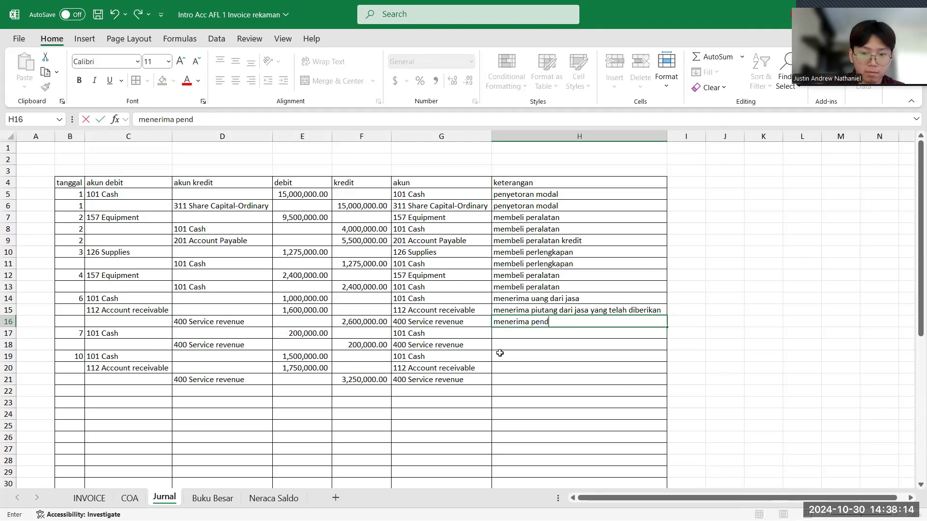
pyautogui.write('apatan dari ')
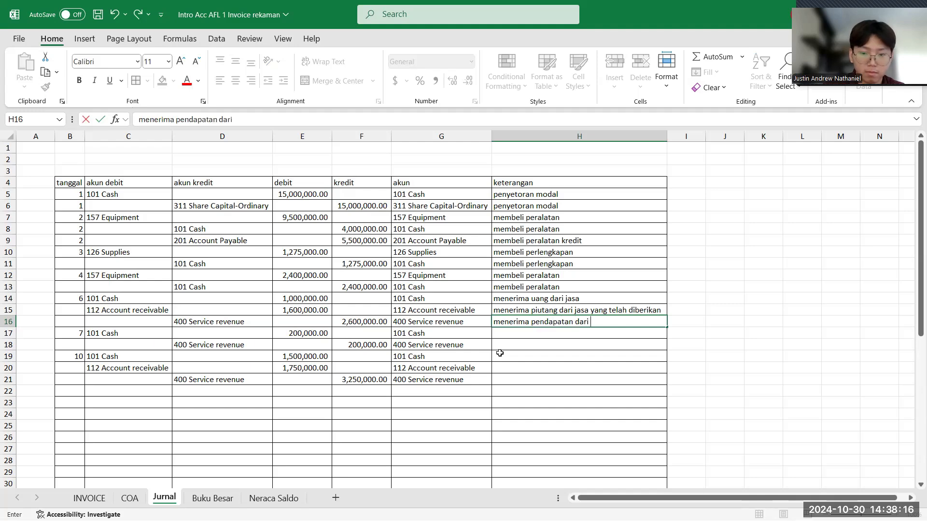
pyautogui.write('hotel apel')
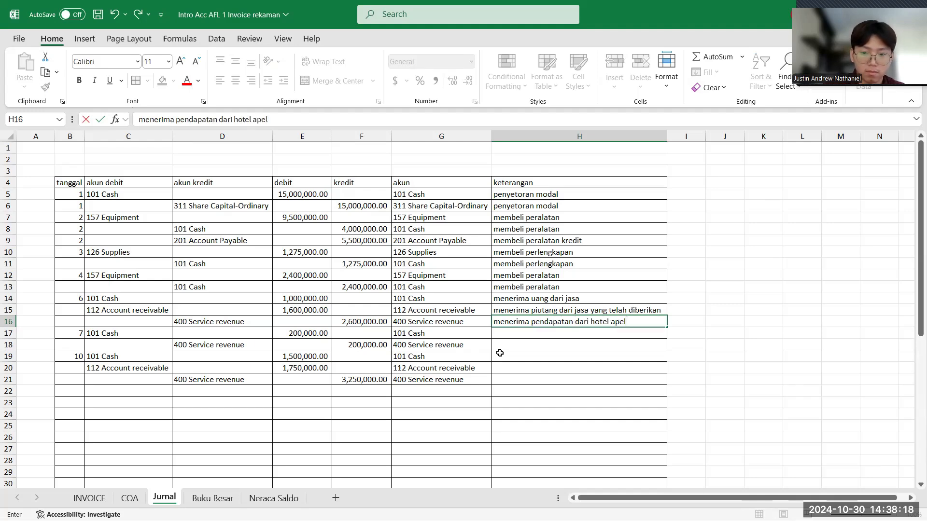
pyautogui.press('Return')
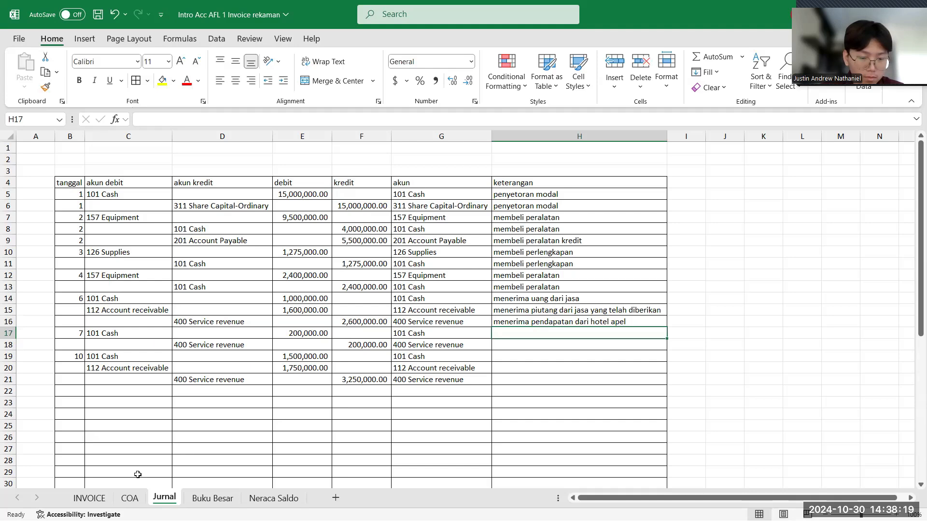
# - Look up the customer on the 07 September 2024 invoice and enter "menerima pendapatan dari" plus the customer's name in Jurnal cell H17
pyautogui.click(89, 498)
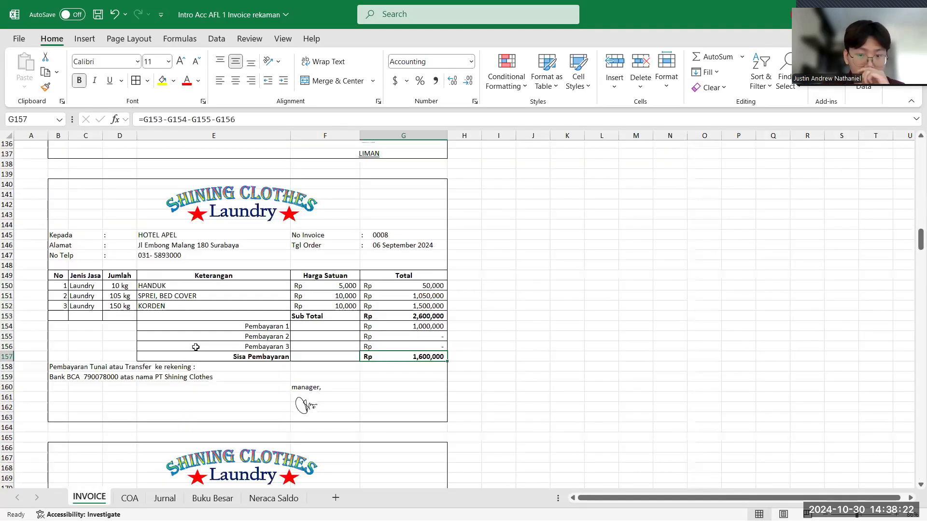
pyautogui.scroll(-7, 196, 347)
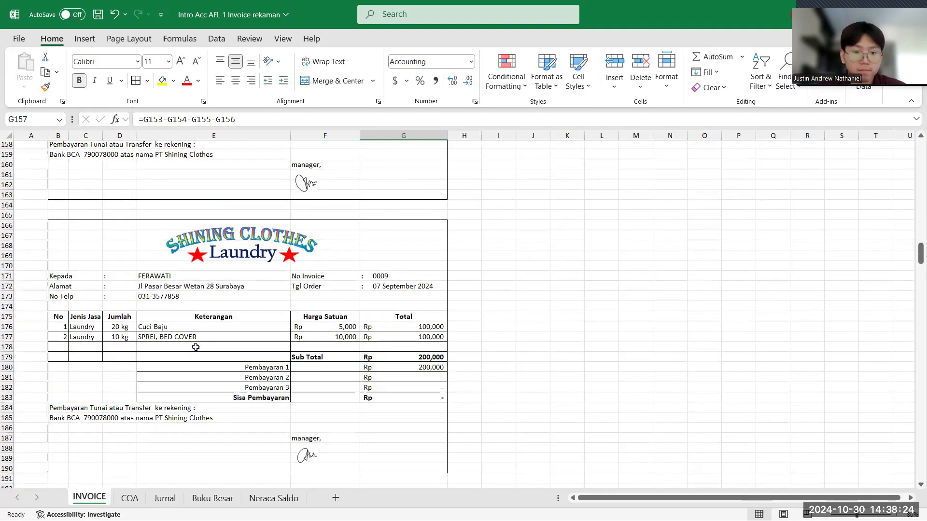
pyautogui.click(167, 501)
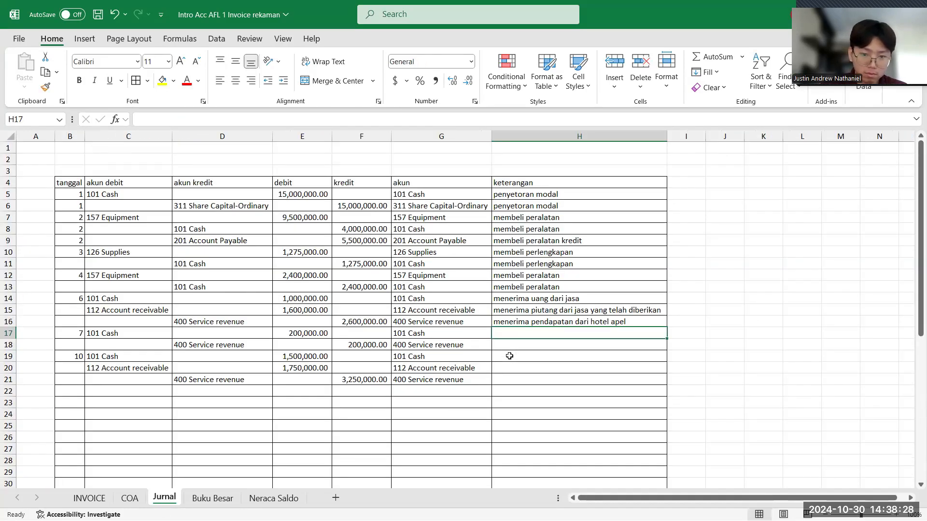
pyautogui.write('menerima')
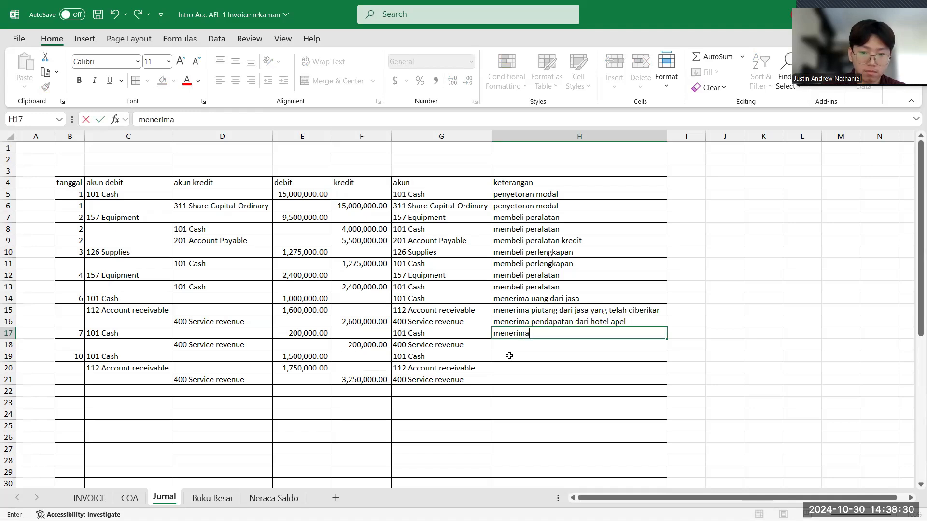
pyautogui.write(' pendapatan d')
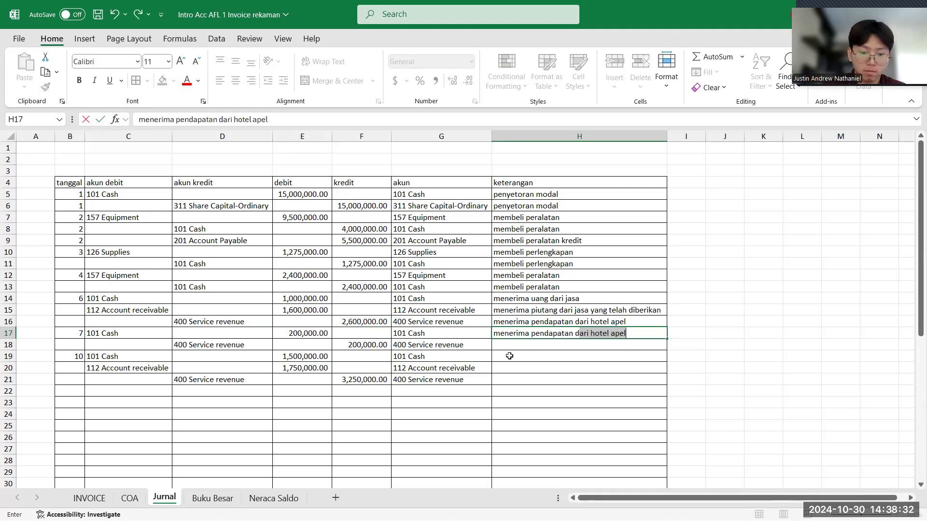
pyautogui.write('ari fera')
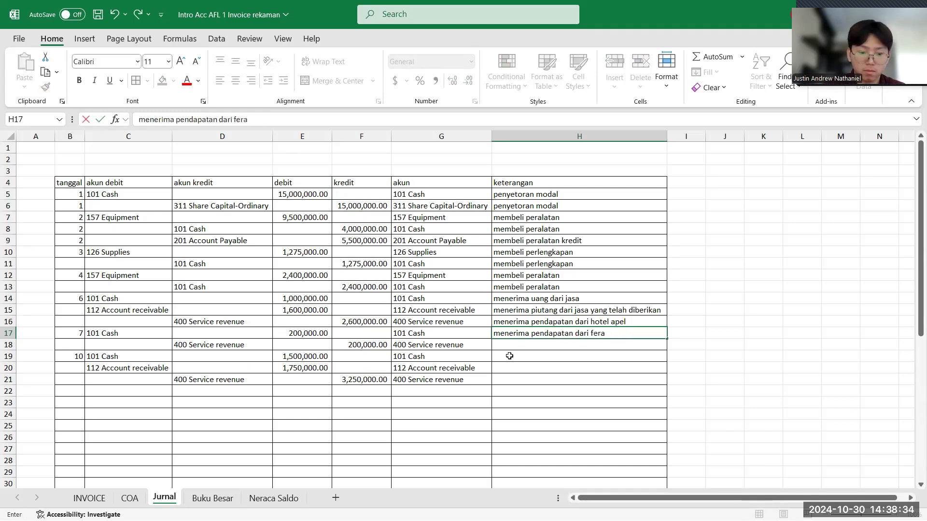
pyautogui.write('wati')
pyautogui.press('Return')
# - Enter "menerima pendapatan dari" plus the same customer's name, spelled as in H17, as the Service revenue keterangan in cell H18
pyautogui.write('mene')
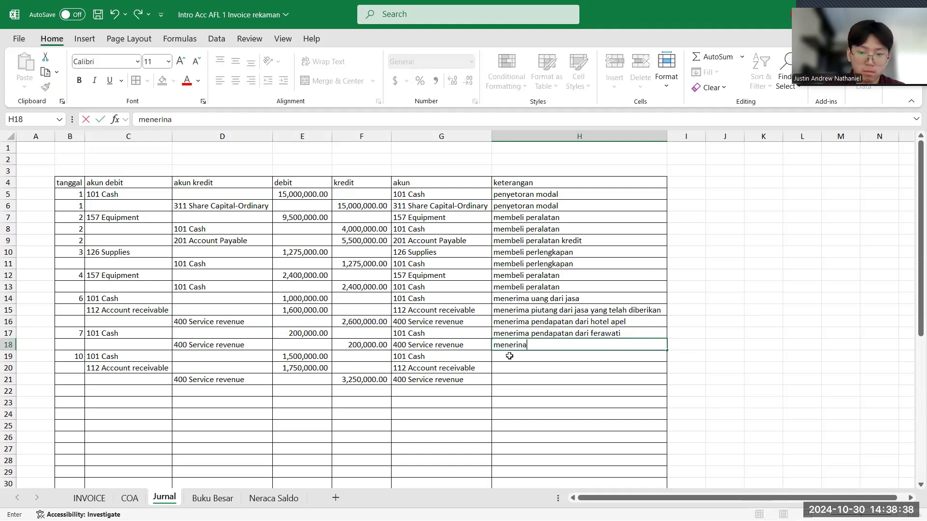
pyautogui.write('rima pend')
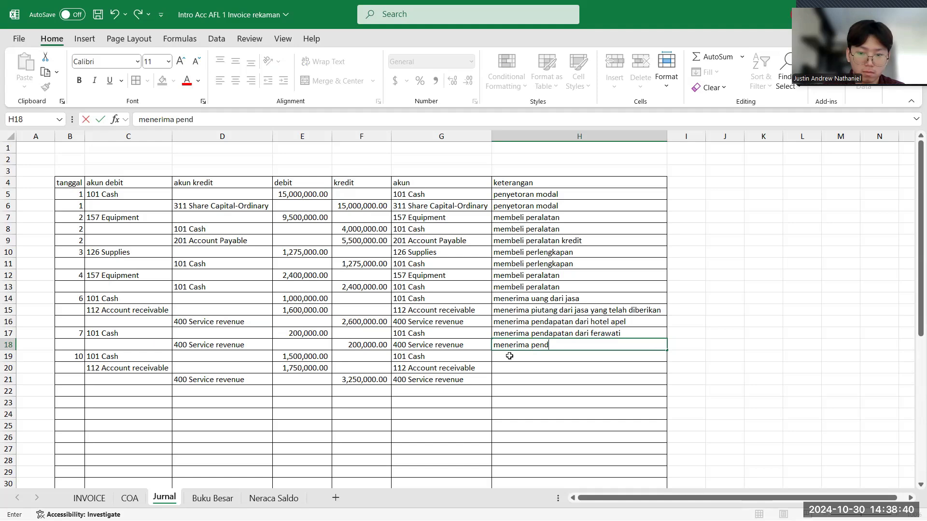
pyautogui.write('apatan dar')
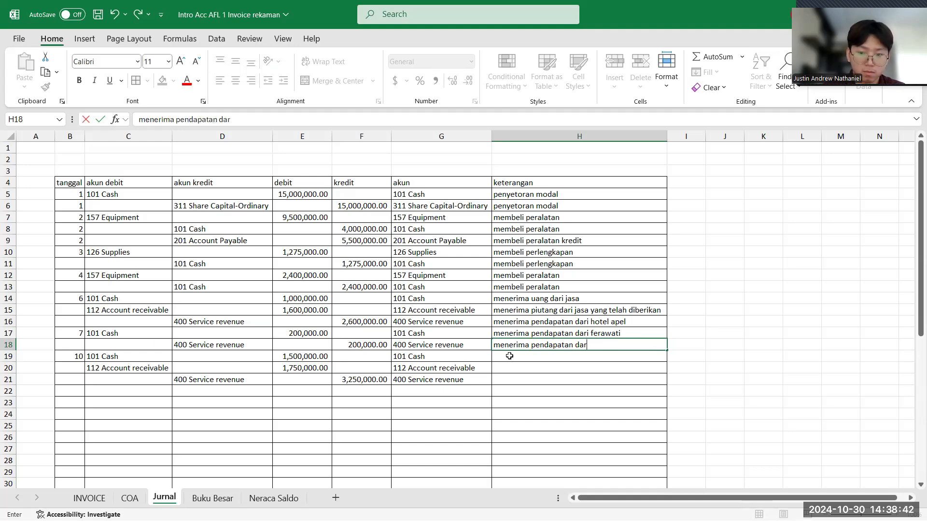
pyautogui.write('i perawati')
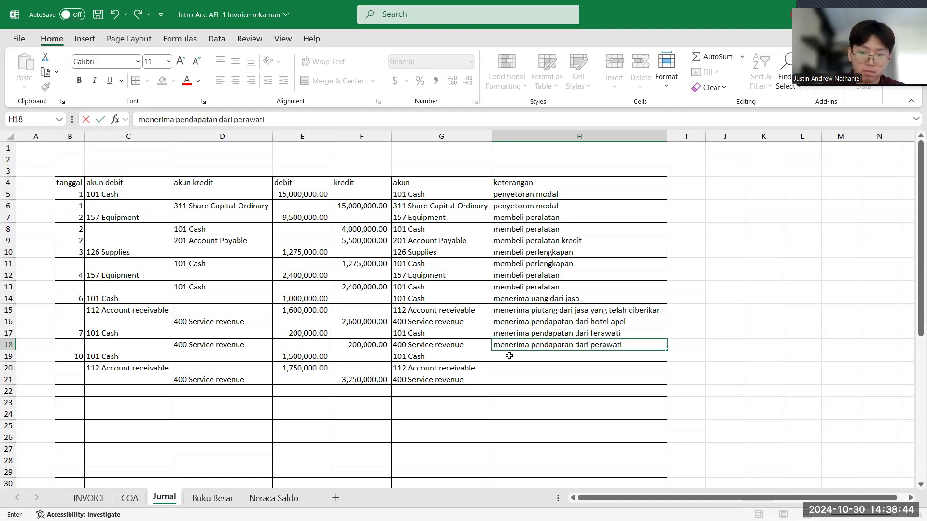
pyautogui.press('Return')
pyautogui.press('Up')
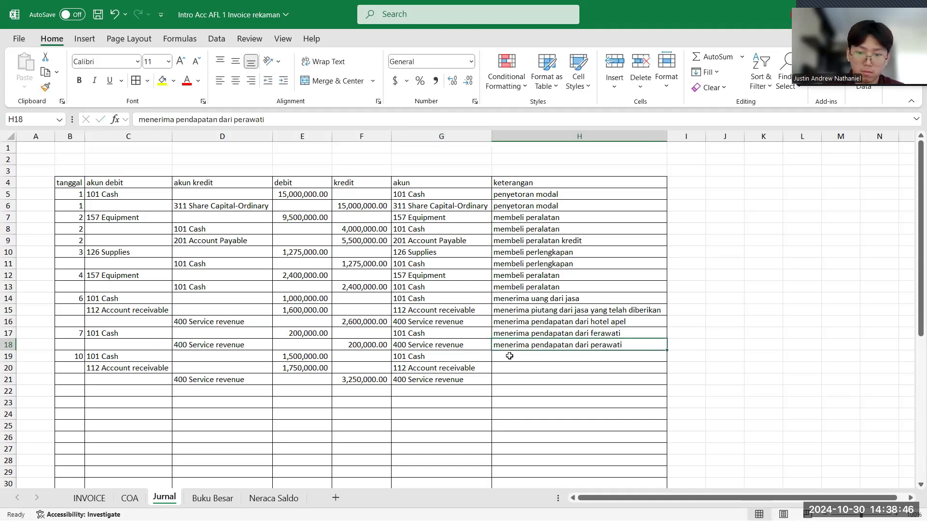
pyautogui.click(239, 119)
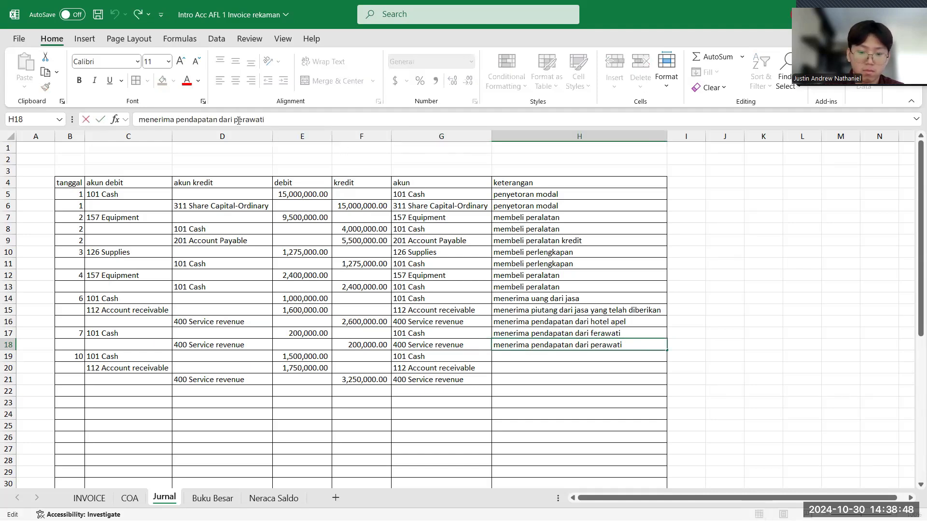
pyautogui.press('BackSpace')
pyautogui.write('f')
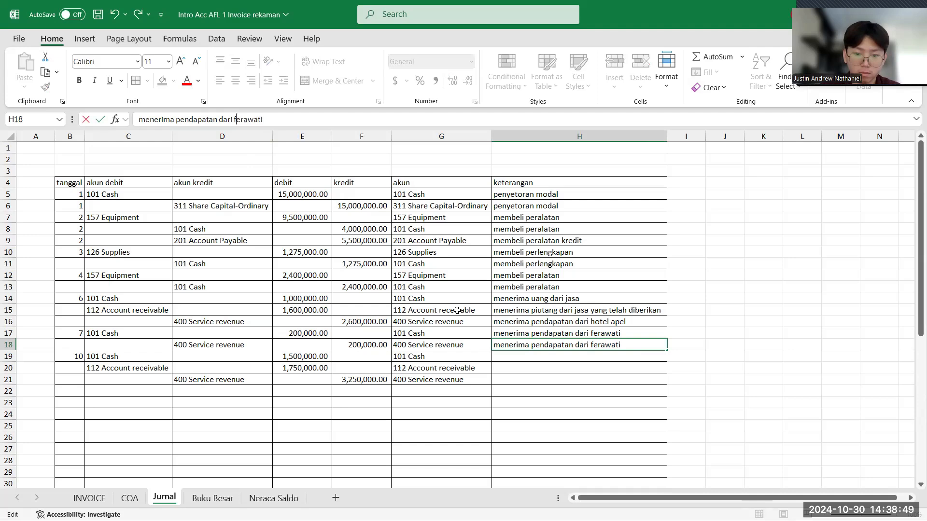
# - Enter "menerima kas dari jasa" as the keterangan for the tanggal 10 Cash row in cell H19
pyautogui.click(505, 354)
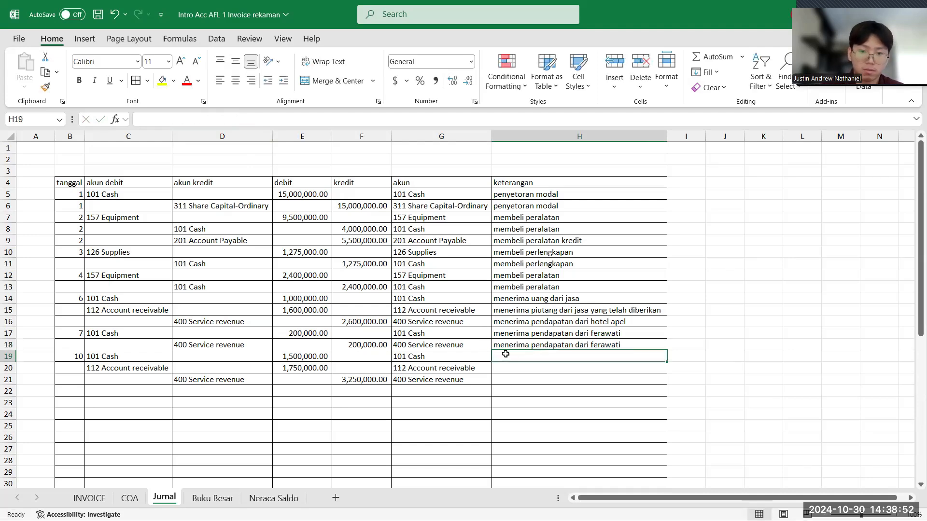
pyautogui.write('me')
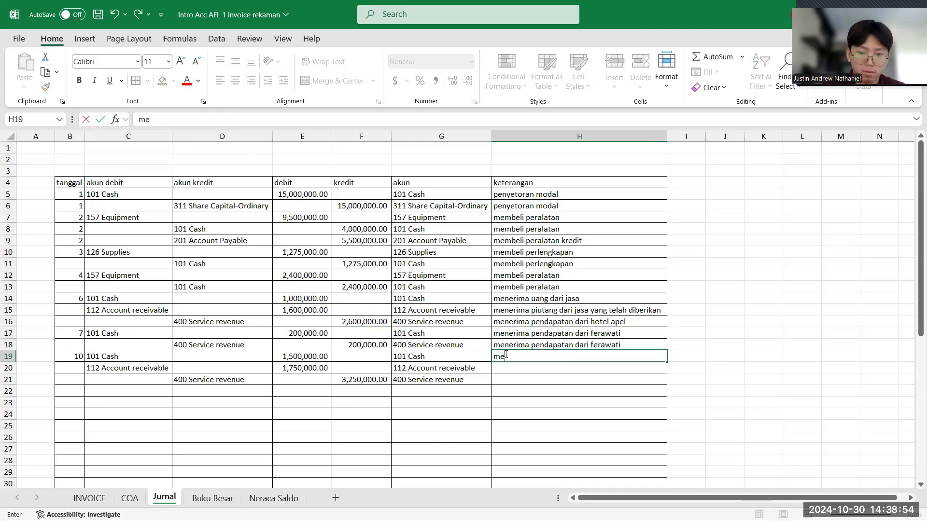
pyautogui.write('nerima kas dari jasa')
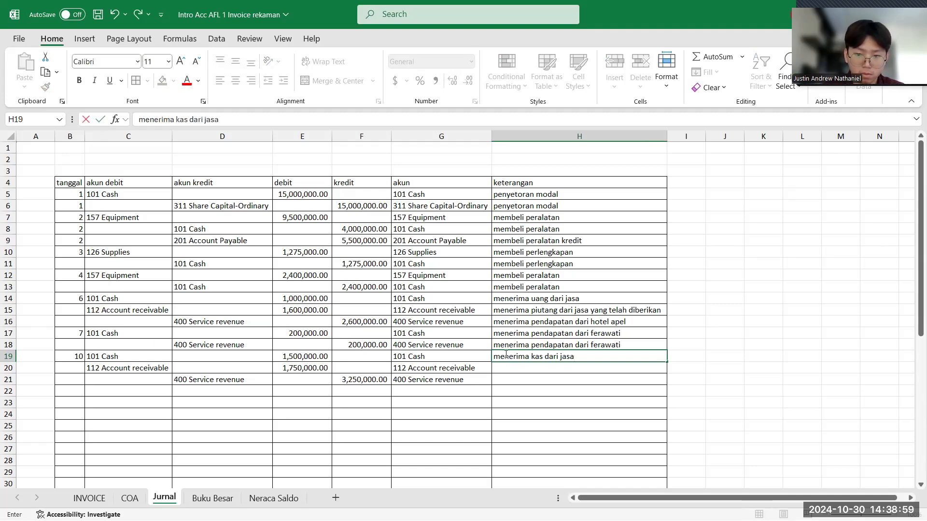
pyautogui.press('Return')
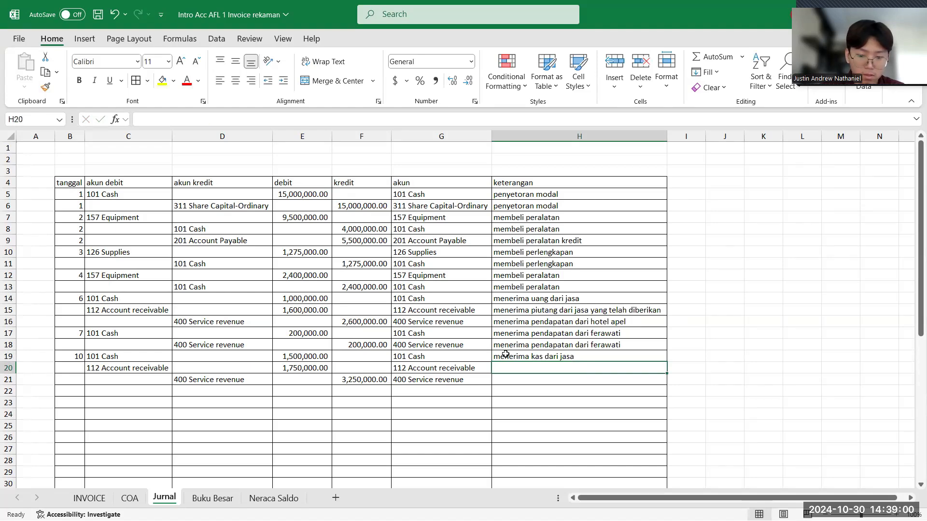
# - Enter "menerima piutang dari jasa yang telah diberikan" as the keterangan for the Account receivable row in cell H20
pyautogui.write('menemur')
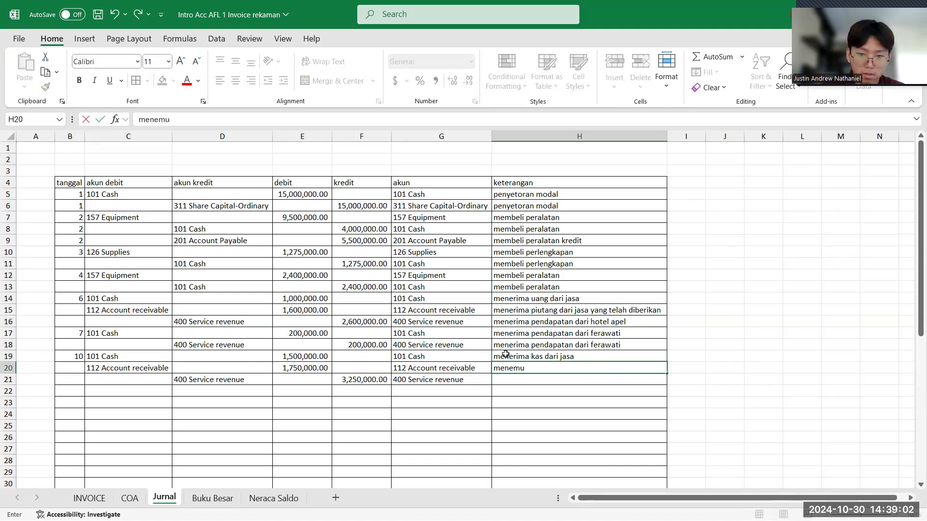
pyautogui.press('BackSpace')
pyautogui.write('rima piu')
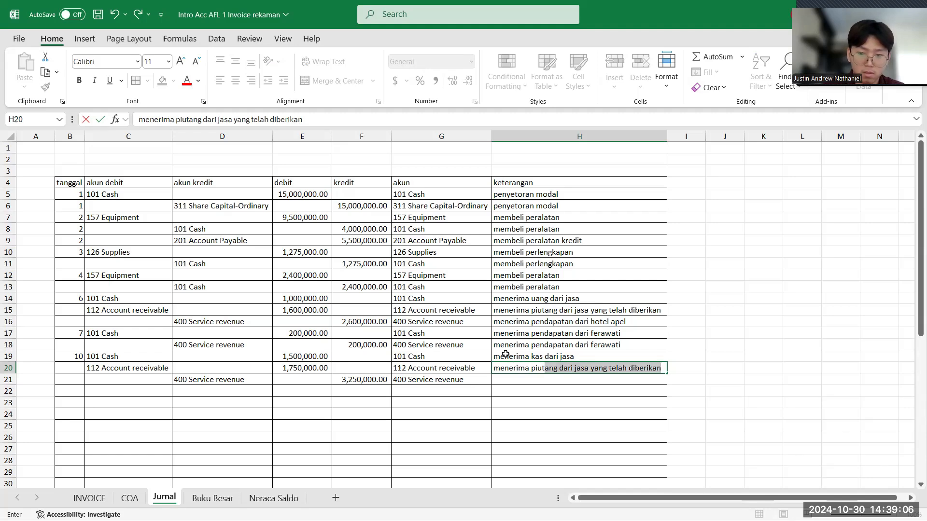
pyautogui.press('Return')
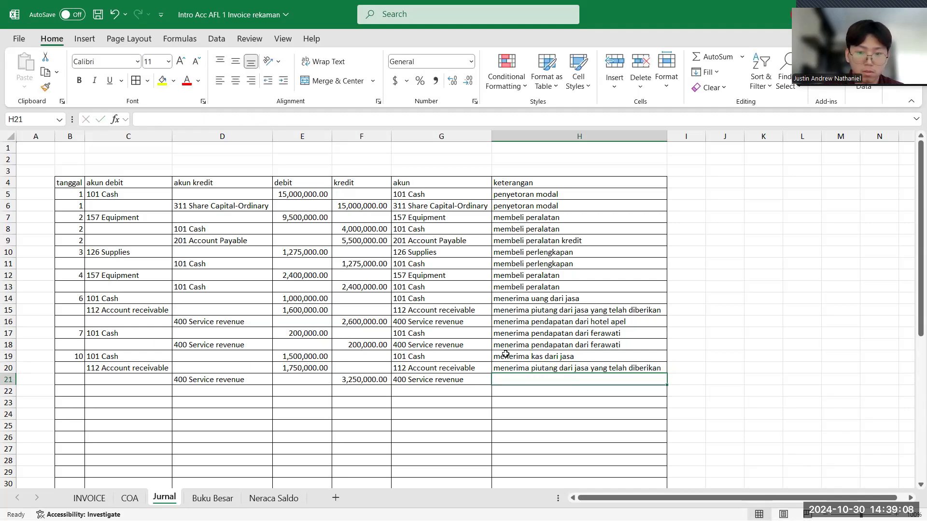
# - Enter "menerima pendapatan dari" as the start of the Service revenue keterangan in Jurnal cell H21
pyautogui.write('menira')
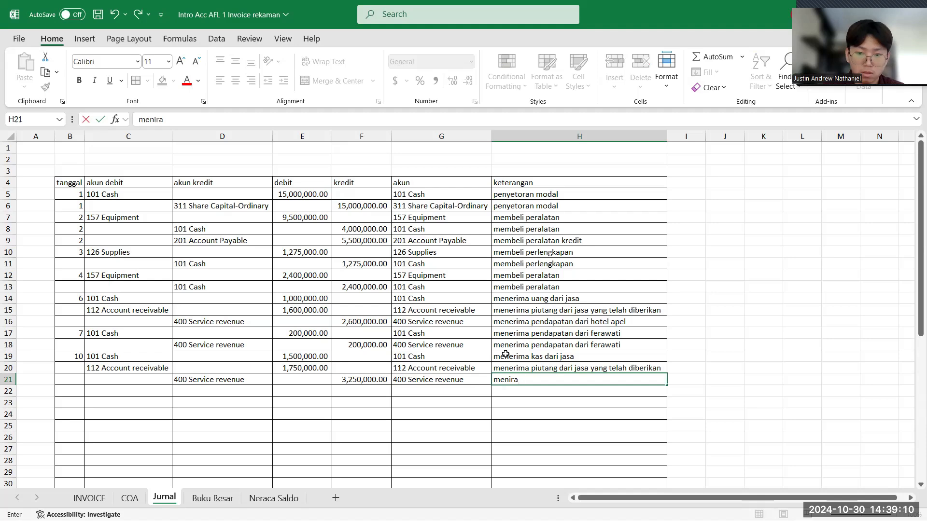
pyautogui.press('BackSpace')
pyautogui.press('BackSpace')
pyautogui.press('BackSpace')
pyautogui.write('erima')
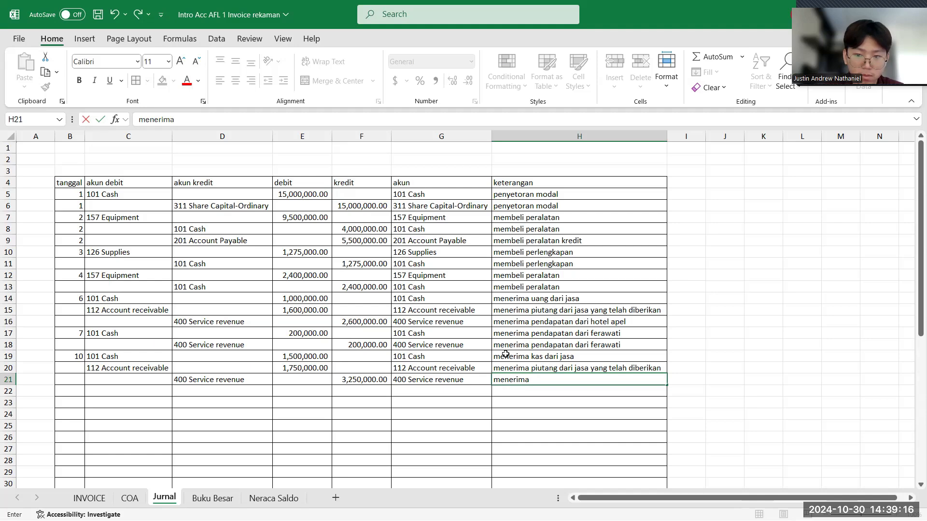
pyautogui.write('ped')
pyautogui.write('ndapatan ')
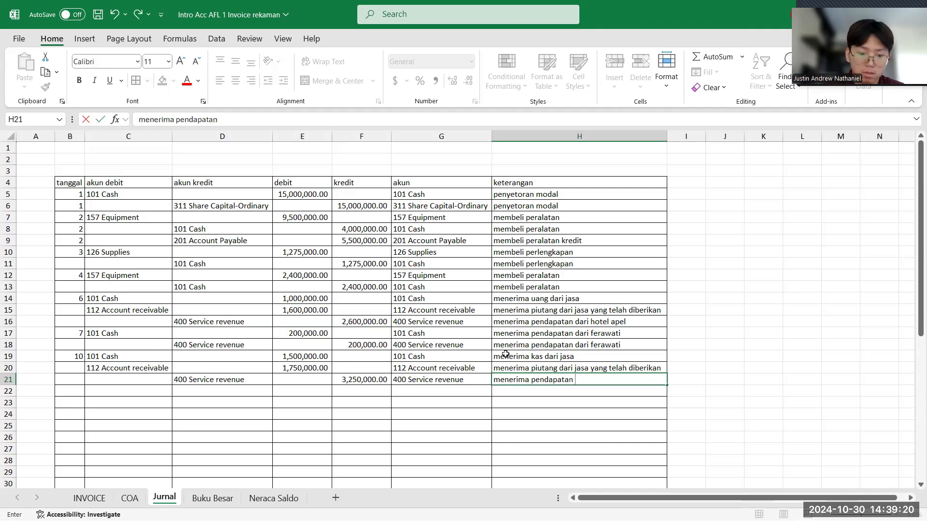
pyautogui.write('dari')
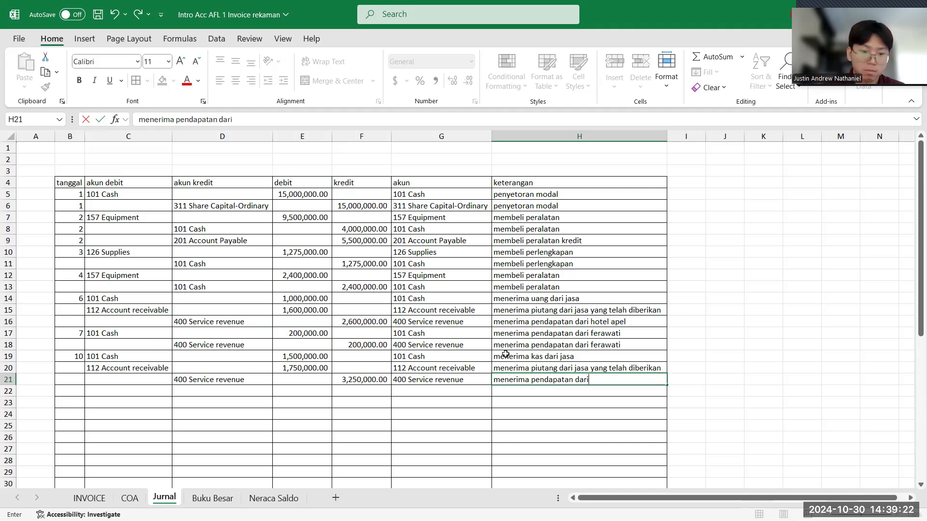
# - Look up the customer on the 10 September 2024 laundry invoice and complete the Jurnal H21 keterangan with "hotel belimbing"
pyautogui.click(89, 499)
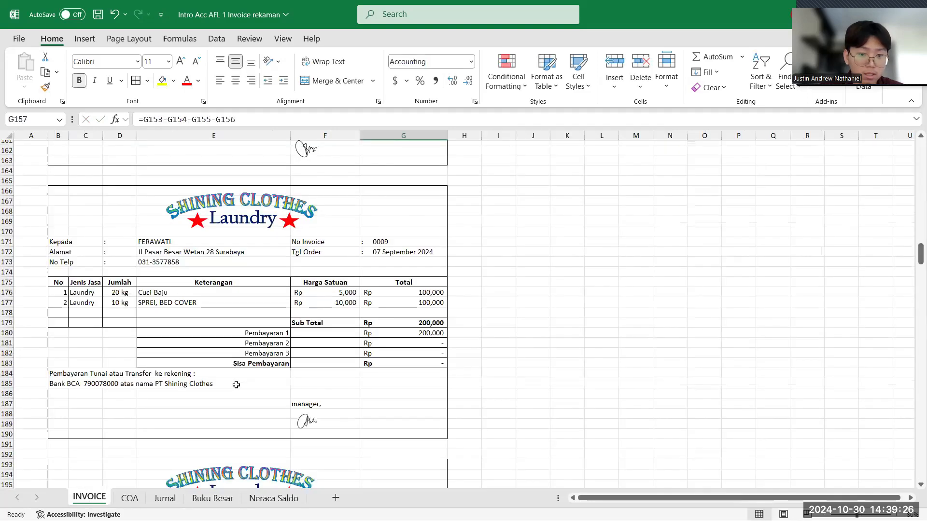
pyautogui.scroll(-11, 236, 384)
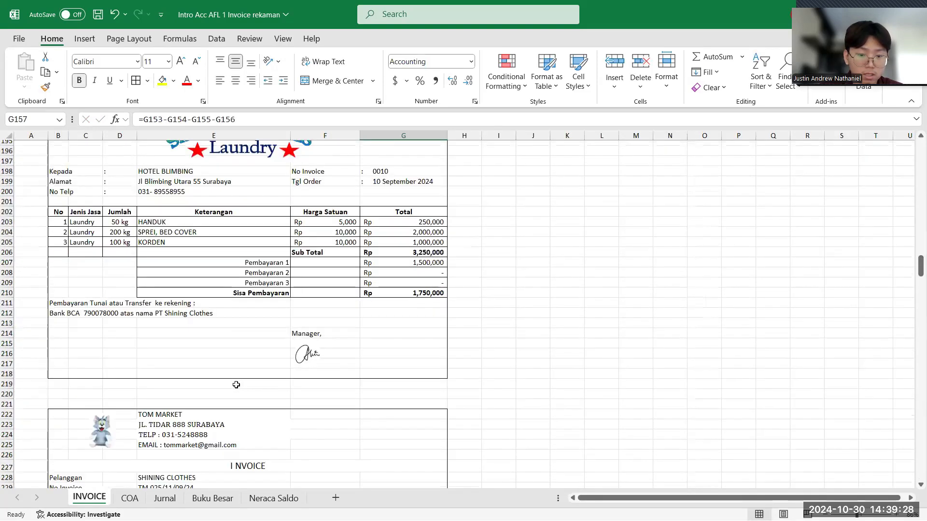
pyautogui.click(164, 498)
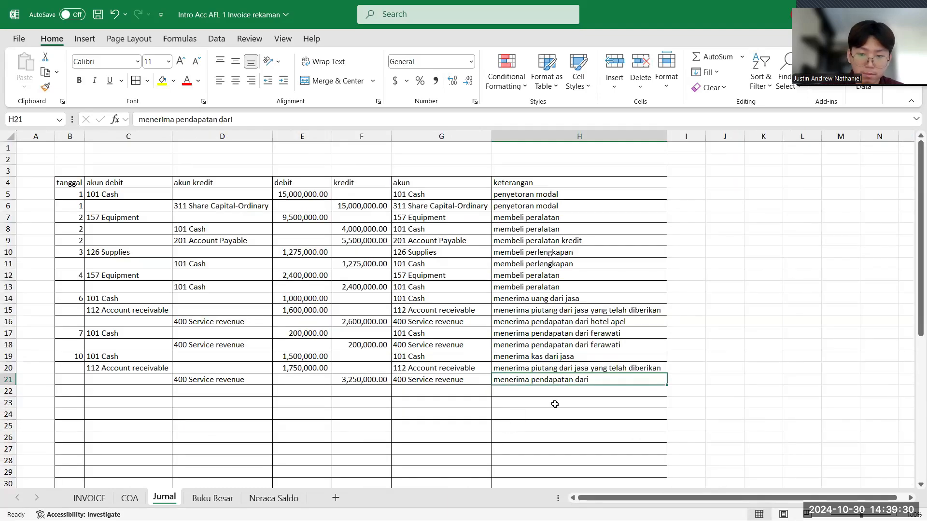
pyautogui.doubleClick(601, 380)
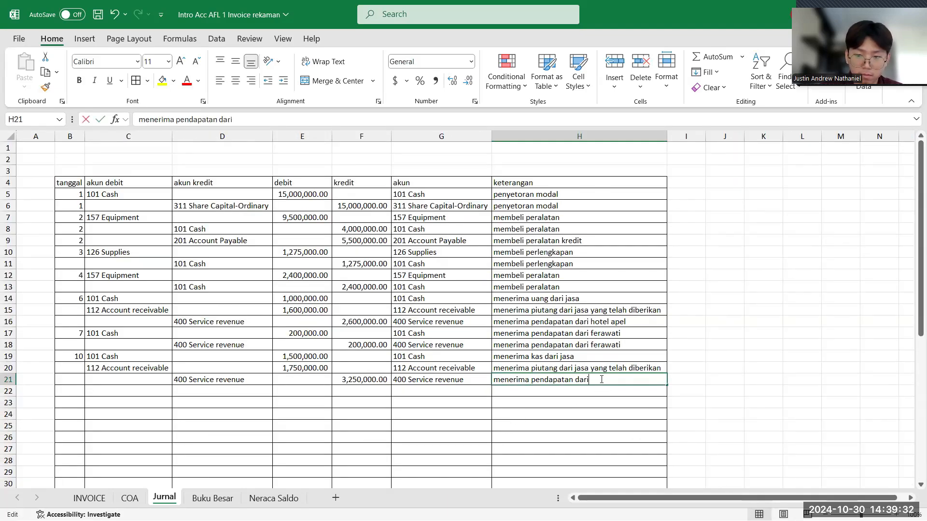
pyautogui.write('hotel be')
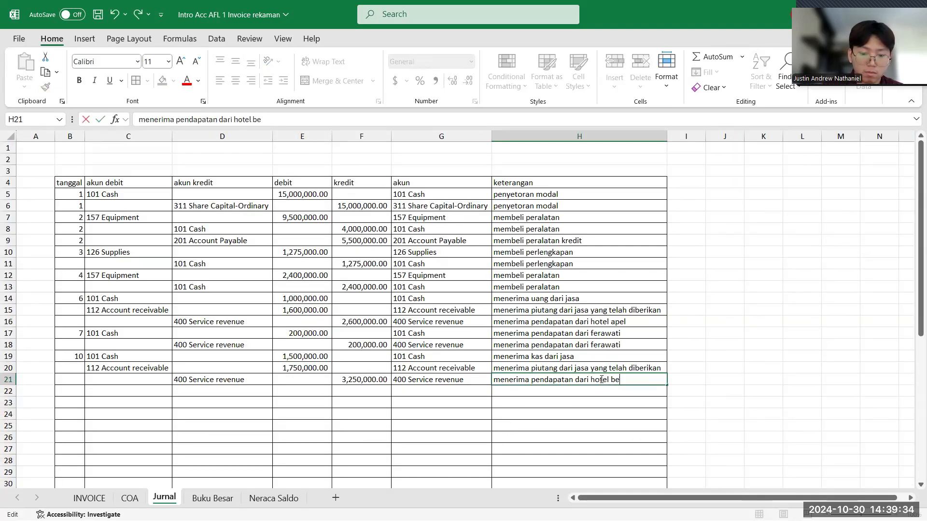
pyautogui.write('limbing')
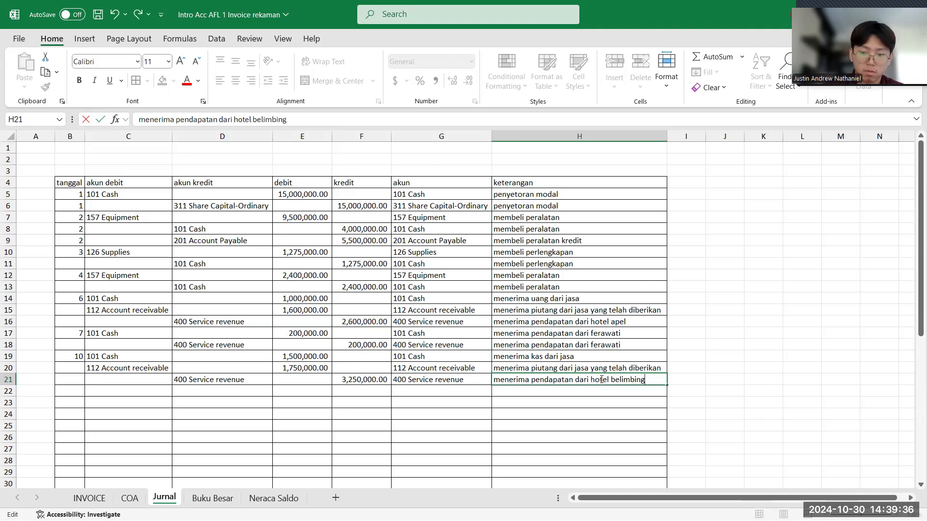
pyautogui.press('Return')
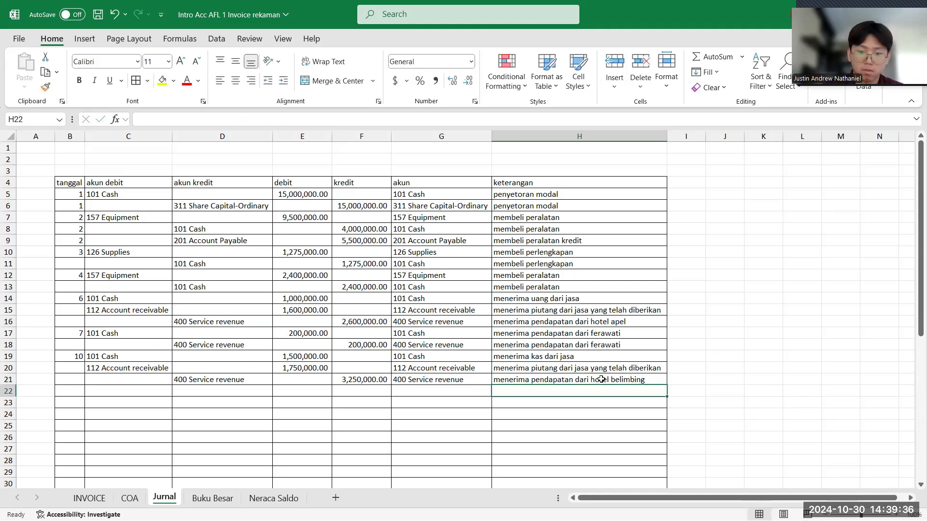
# - Review the Tom Market supplies invoice on the INVOICE sheet and enter its tanggal, 11, in Jurnal cell B22
pyautogui.click(67, 394)
pyautogui.click(101, 498)
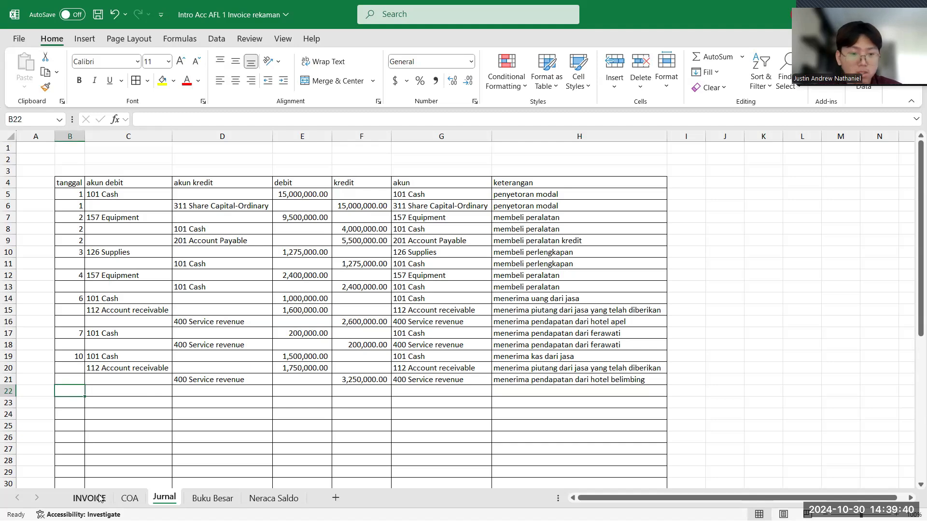
pyautogui.scroll(-6, 244, 398)
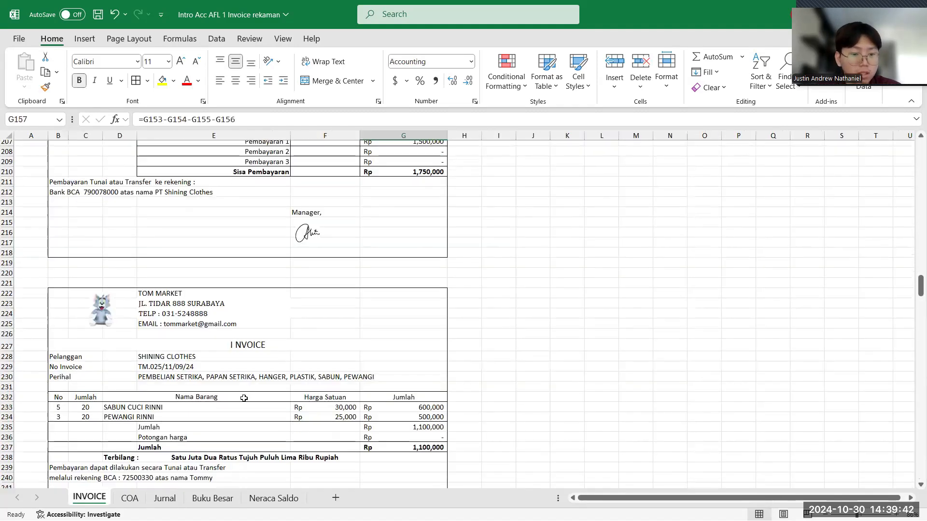
pyautogui.hscroll(1, 244, 398)
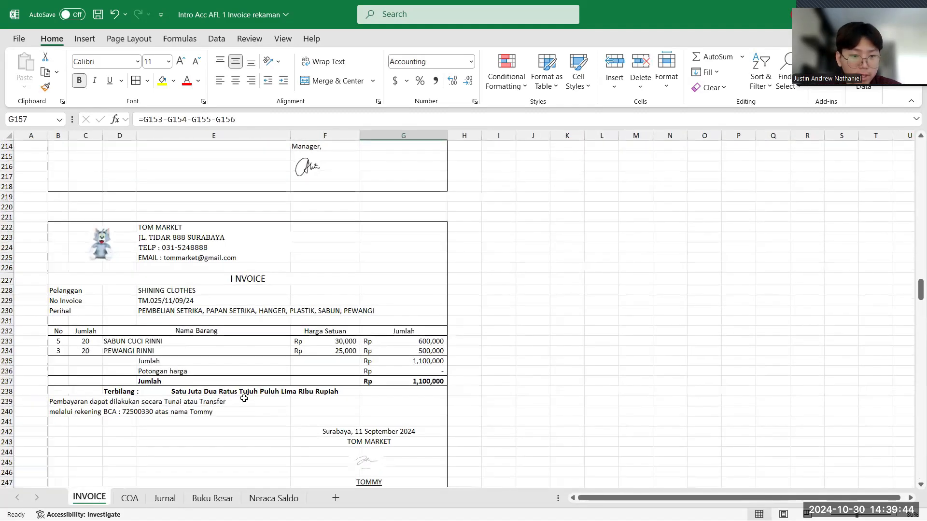
pyautogui.scroll(-1, 244, 398)
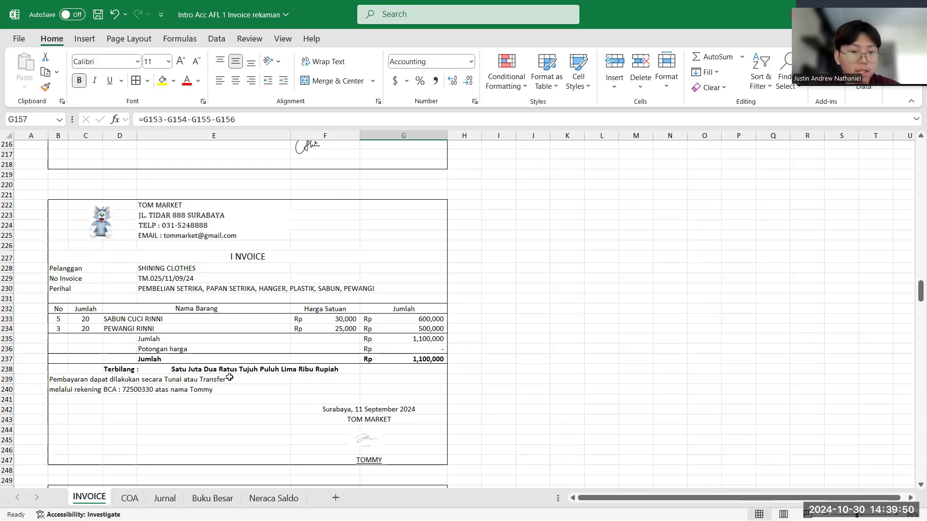
pyautogui.click(164, 500)
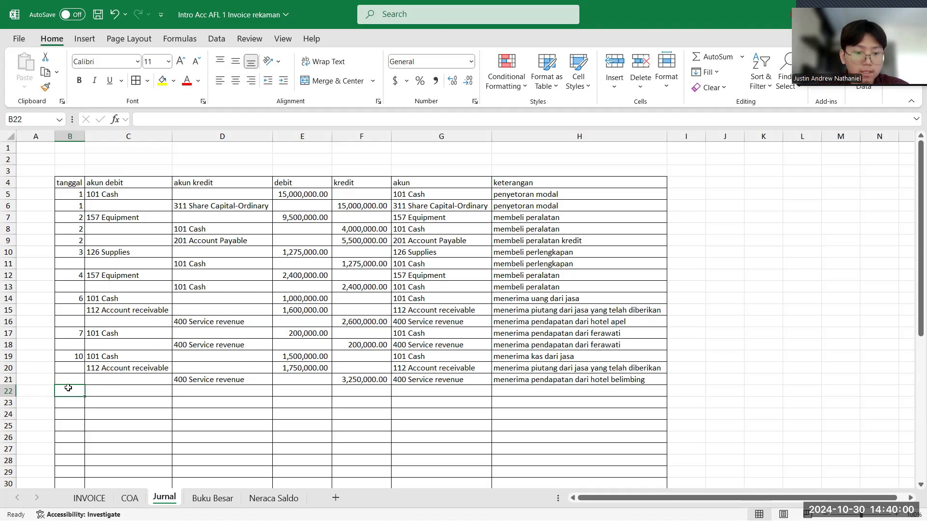
pyautogui.write('11')
pyautogui.press('Tab')
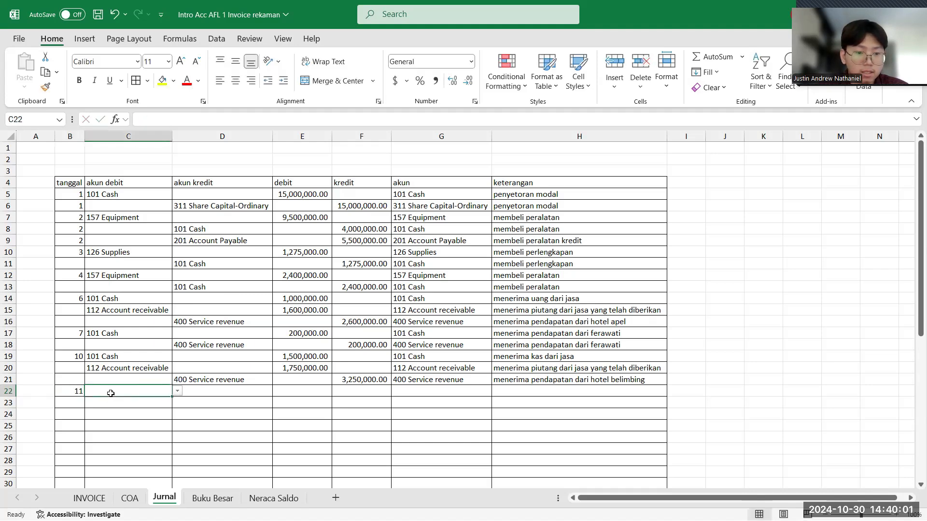
# - Set the akun debit in C22 to 126 Supplies and the akun kredit in D23 to 101 Cash
pyautogui.click(178, 391)
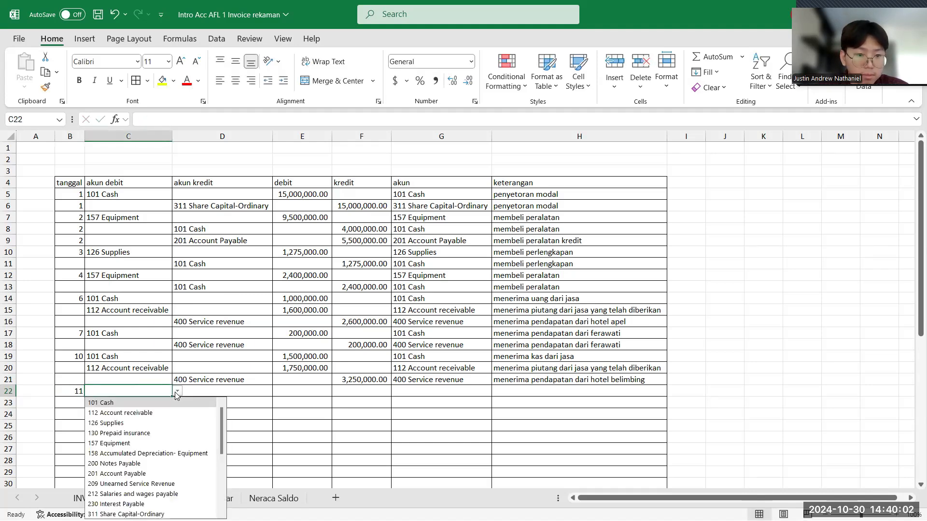
pyautogui.click(149, 427)
pyautogui.click(199, 403)
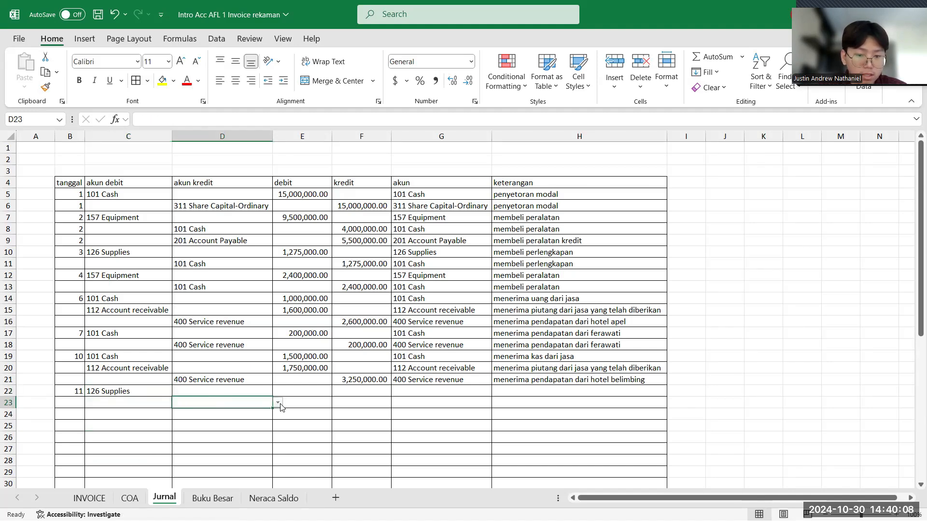
pyautogui.click(280, 405)
pyautogui.click(227, 282)
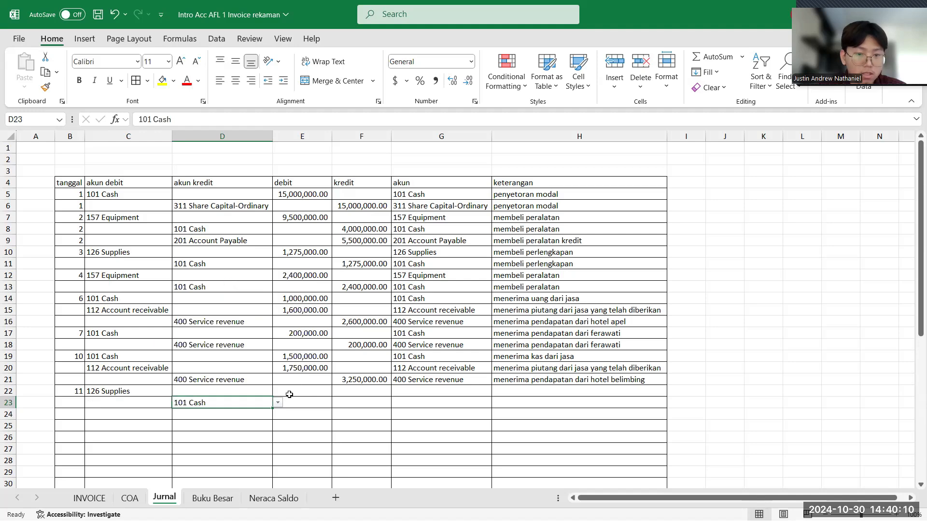
# - Check the total on the Tom Market invoice and enter 1,100,000 as the Supplies debit in Jurnal cell E22
pyautogui.click(289, 395)
pyautogui.click(91, 498)
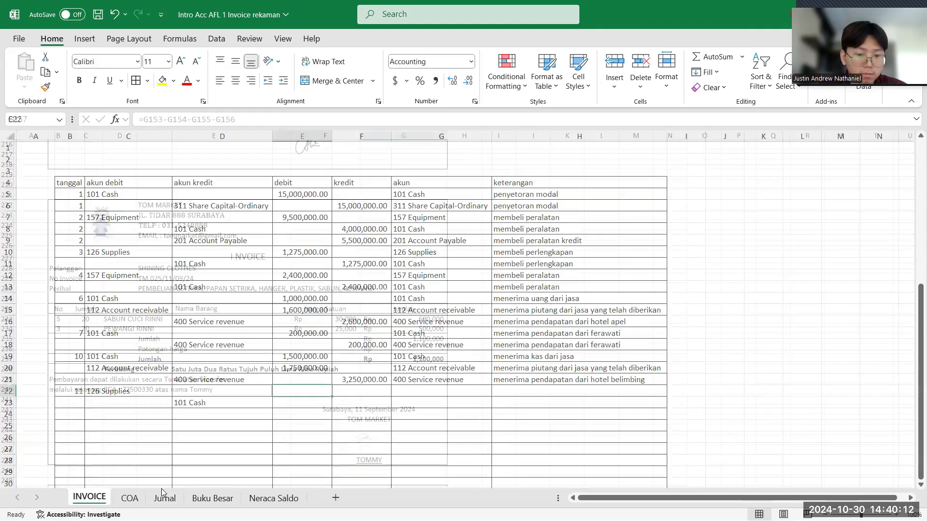
pyautogui.click(164, 498)
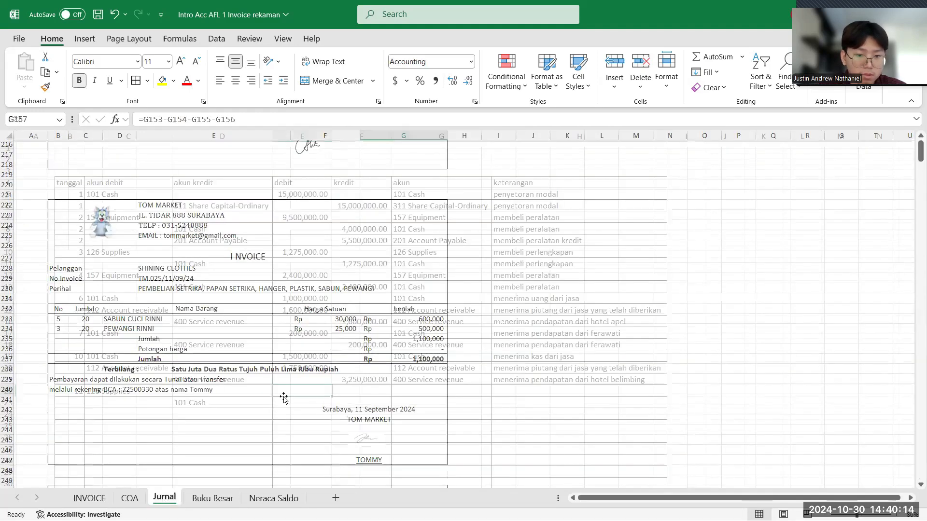
pyautogui.write('1,')
pyautogui.write('11')
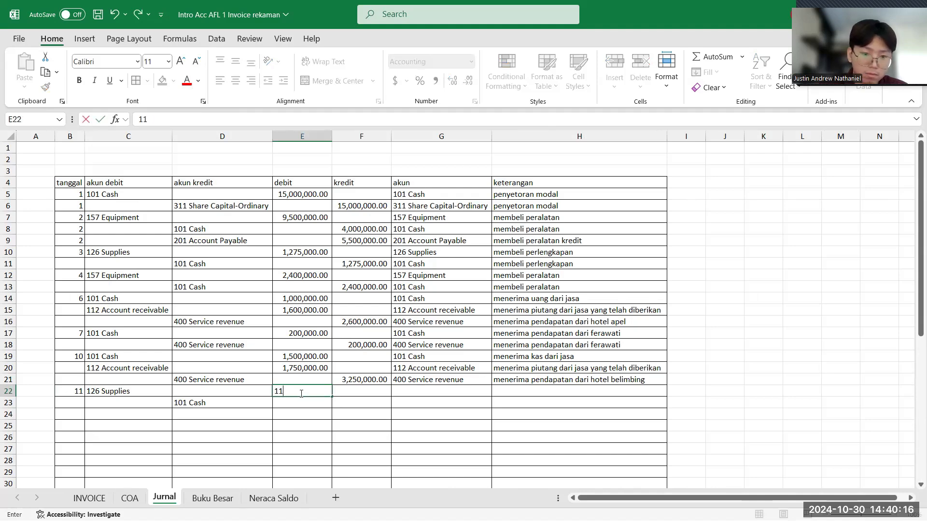
pyautogui.write('00,')
pyautogui.write('00000')
pyautogui.press('Return')
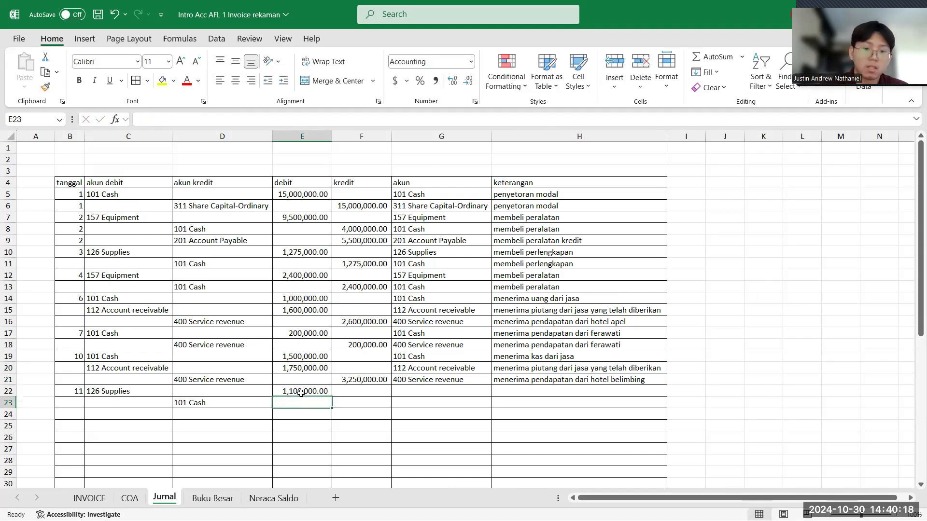
# - Enter 1,100,000 as the kredit amount for the tanggal 11 Cash row in cell F23
pyautogui.click(354, 405)
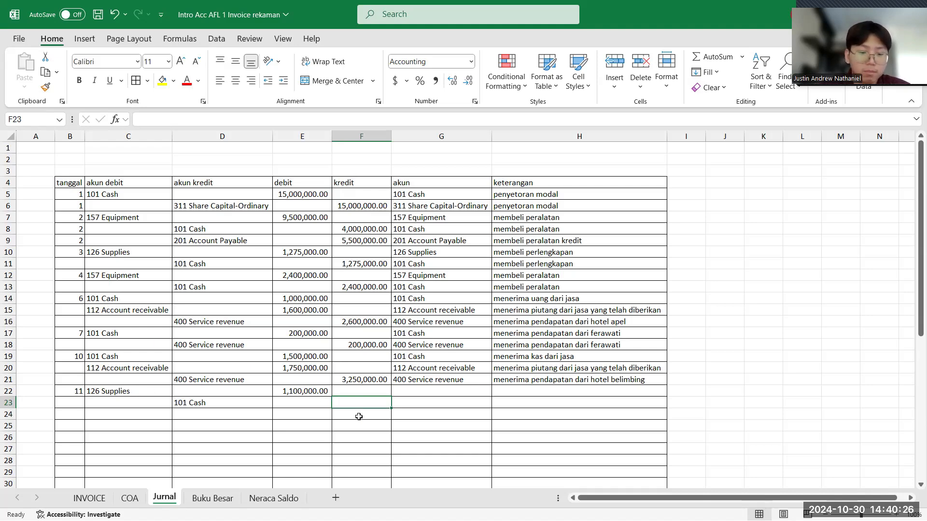
pyautogui.write('11')
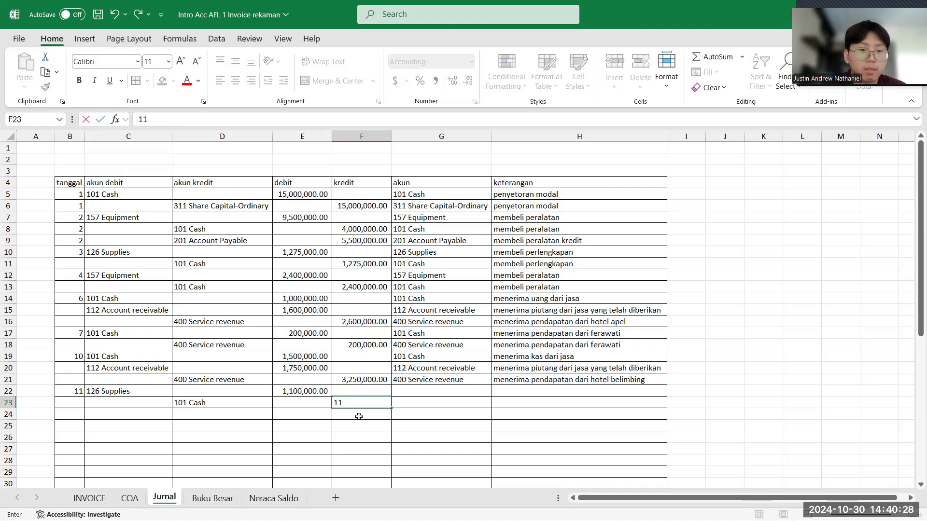
pyautogui.write('00')
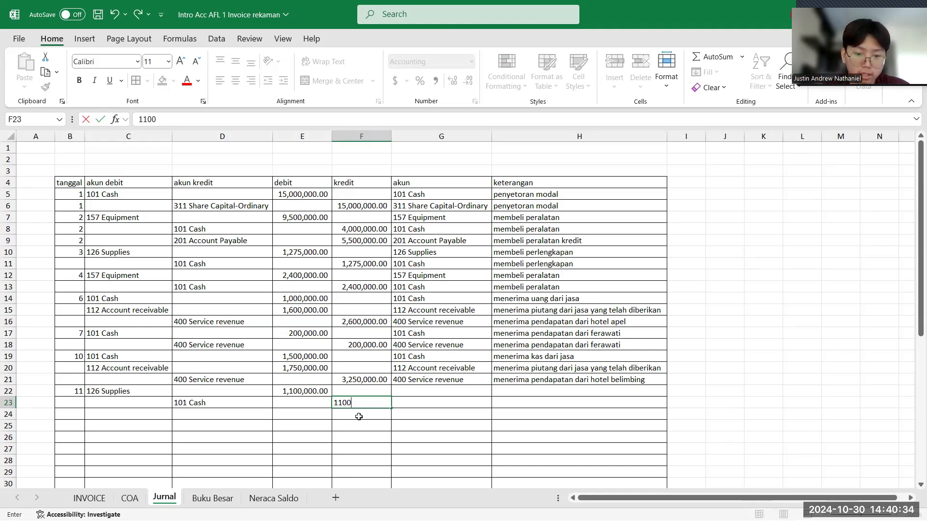
pyautogui.write('0')
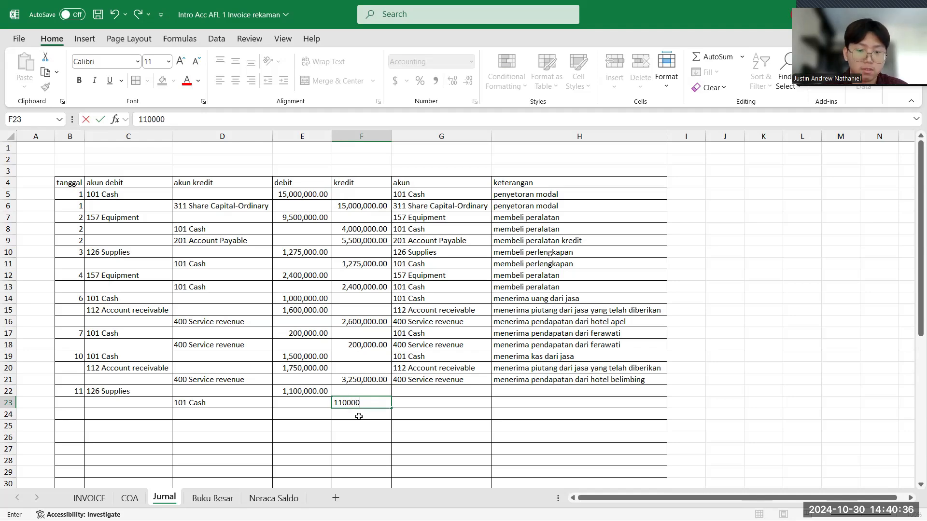
pyautogui.write(',00')
pyautogui.press('Return')
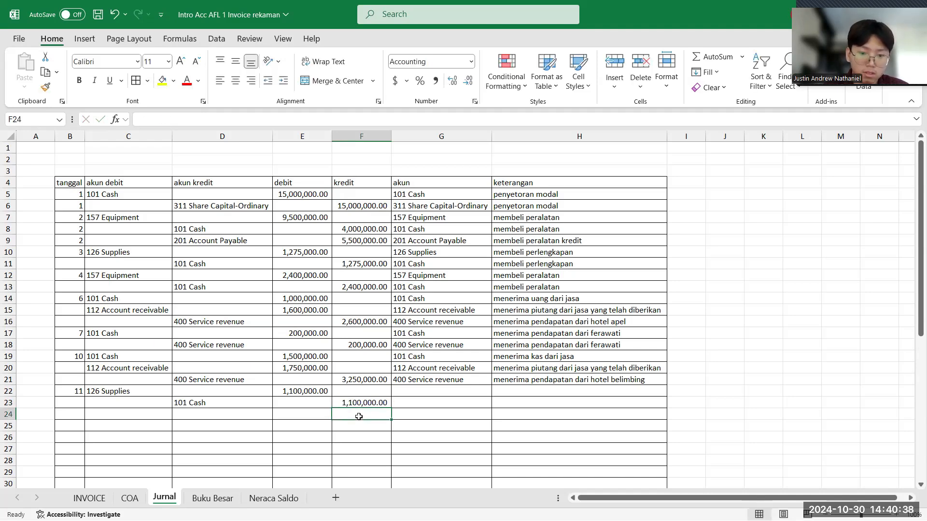
# - Enter "membeli perlengkapan" as the keterangan for the tanggal 11 Supplies row in cell H22
pyautogui.click(512, 392)
pyautogui.doubleClick(520, 389)
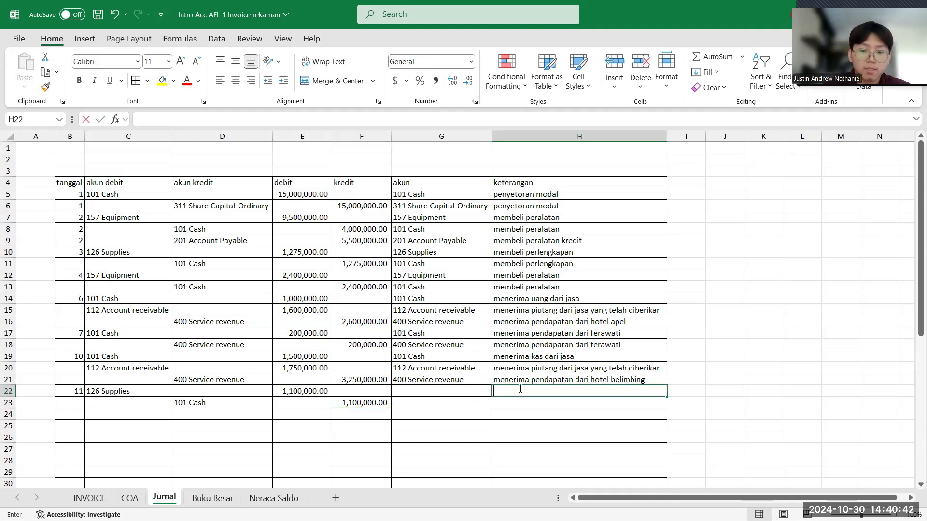
pyautogui.write('membeli')
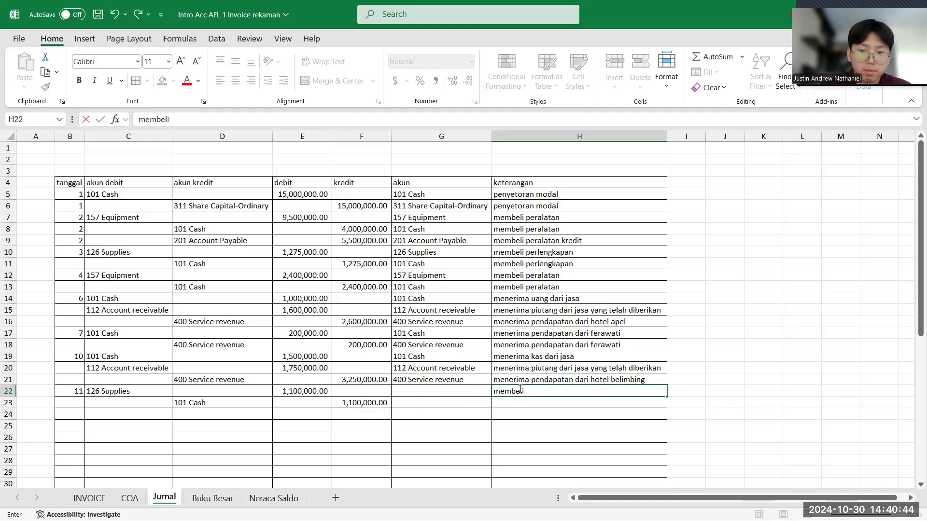
pyautogui.write(' pe')
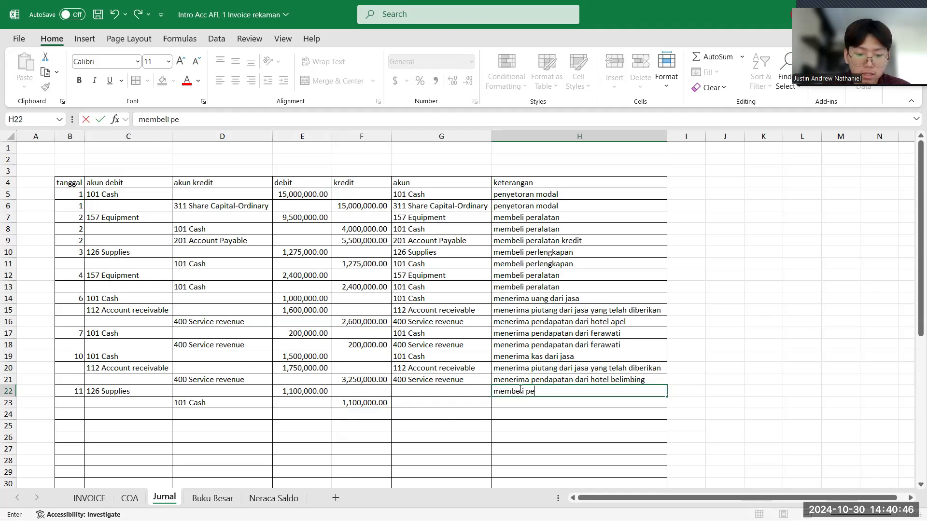
pyautogui.write('rlen')
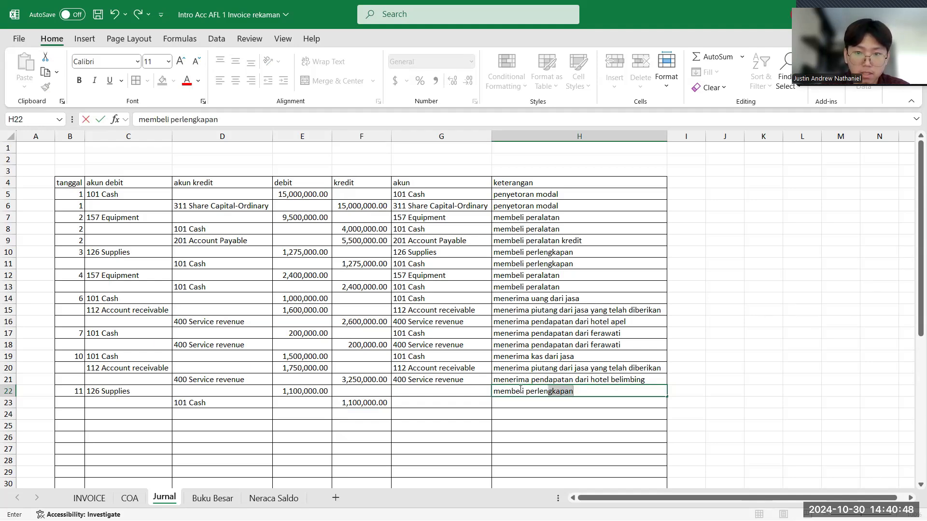
pyautogui.write('gkapan')
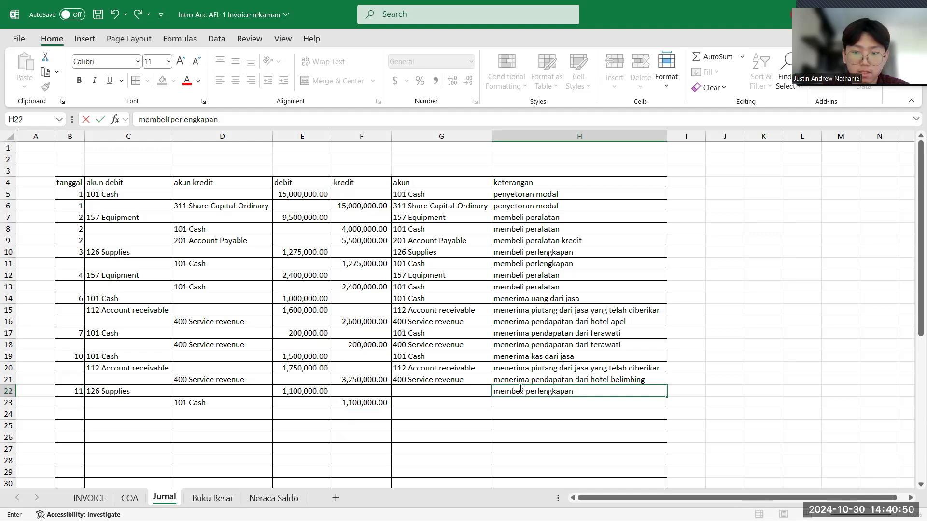
pyautogui.press('Return')
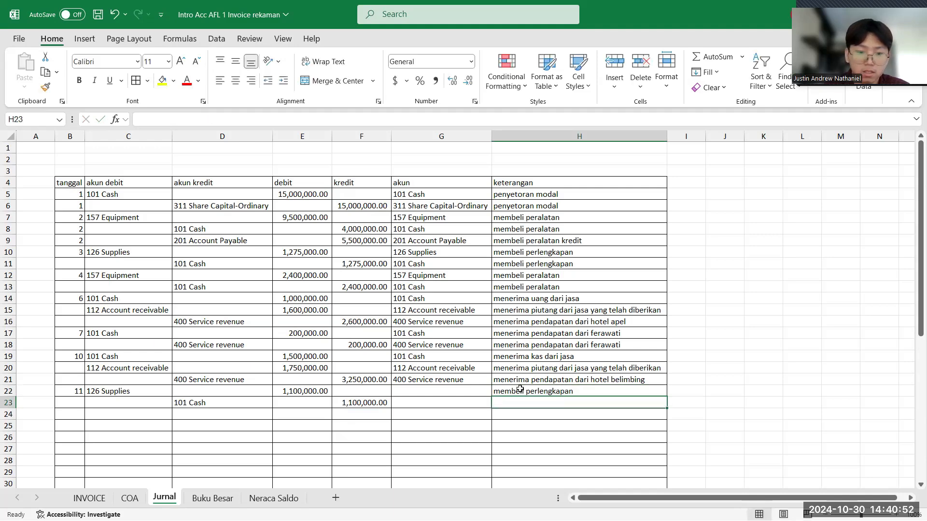
# - Enter "membeli perlengkapan" as the keterangan for the tanggal 11 Cash row in Jurnal cell H23
pyautogui.write('membeli pe')
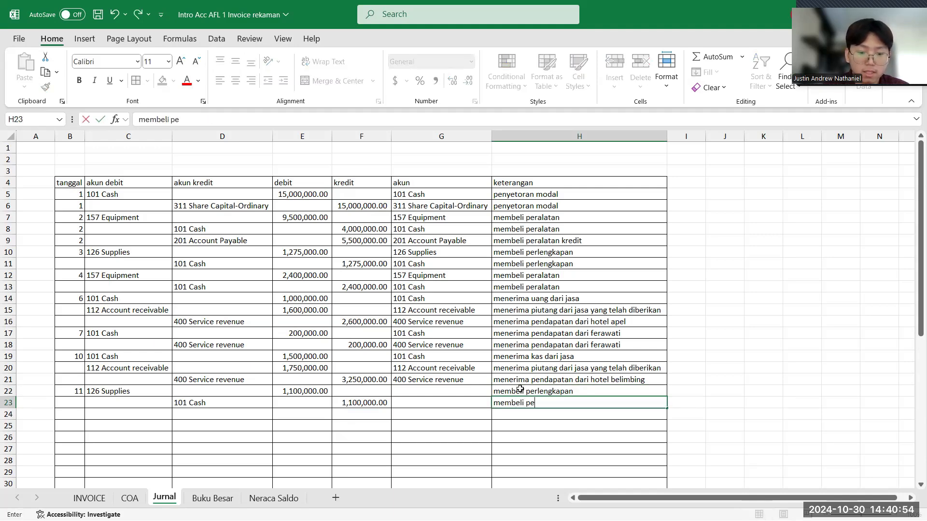
pyautogui.write('rlengkapan')
pyautogui.press('Return')
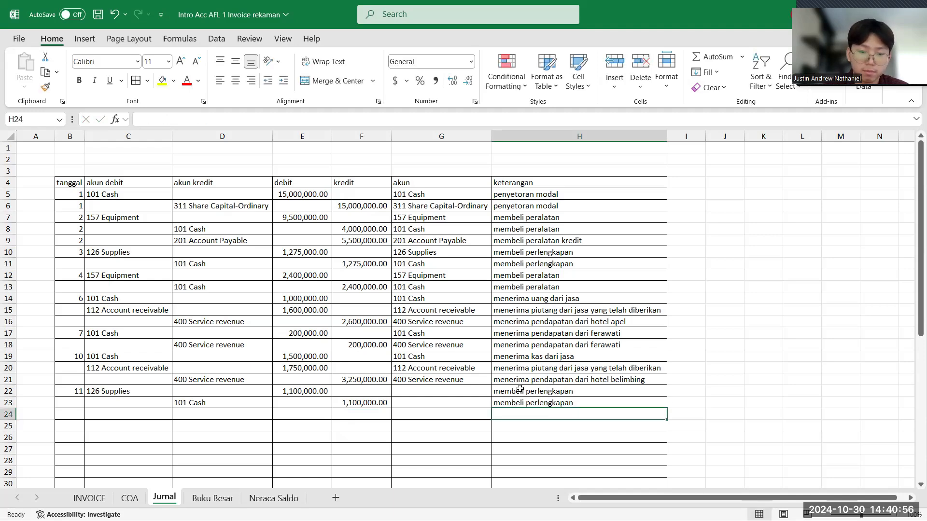
# - Check the order date on the next Shining Clothes Laundry invoice and enter 13 as the tanggal in Jurnal cell B24
pyautogui.click(76, 415)
pyautogui.scroll(-6, 76, 417)
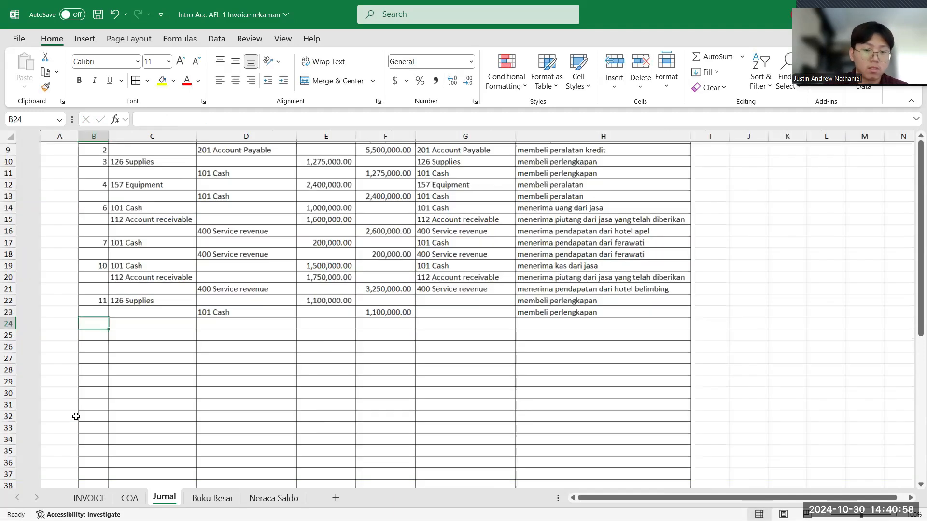
pyautogui.scroll(4, 76, 417)
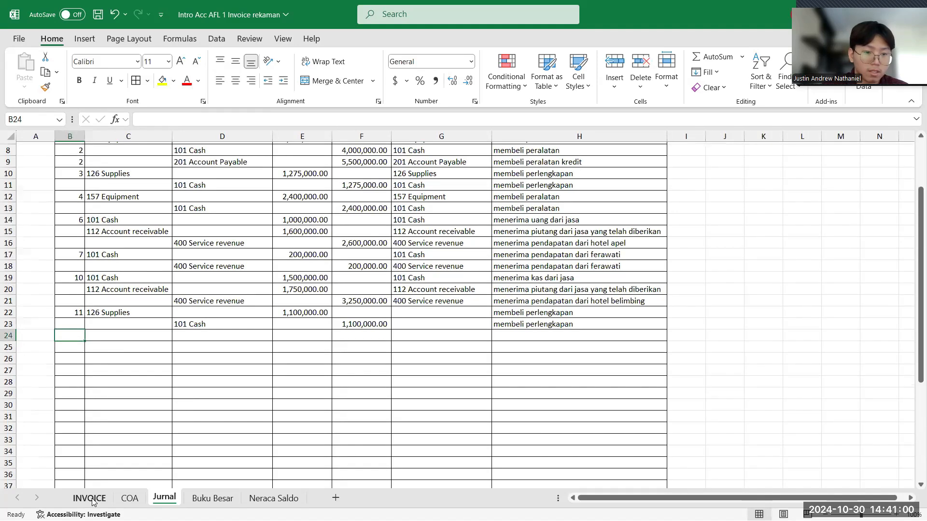
pyautogui.hotkey('ctrl', 'pageup')
pyautogui.hotkey('ctrl', 'pageup')
pyautogui.scroll(-3, 154, 389)
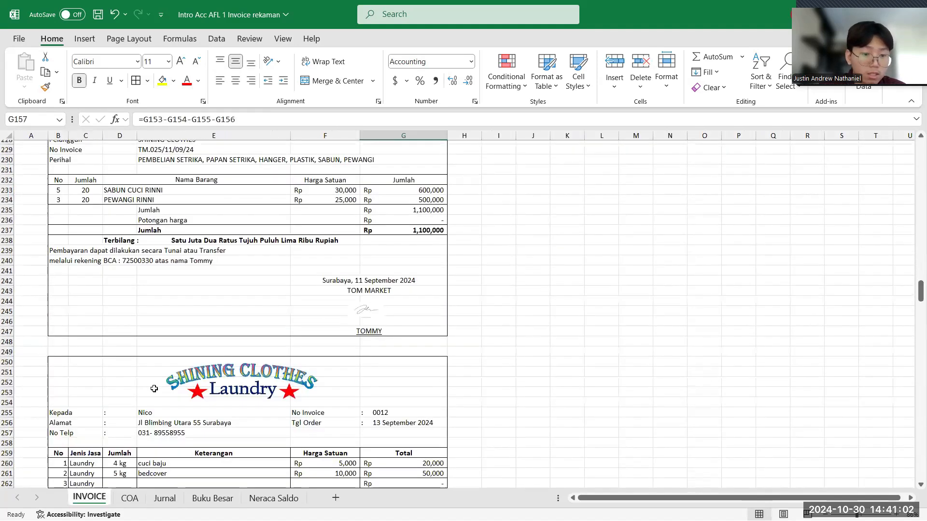
pyautogui.scroll(-5, 154, 388)
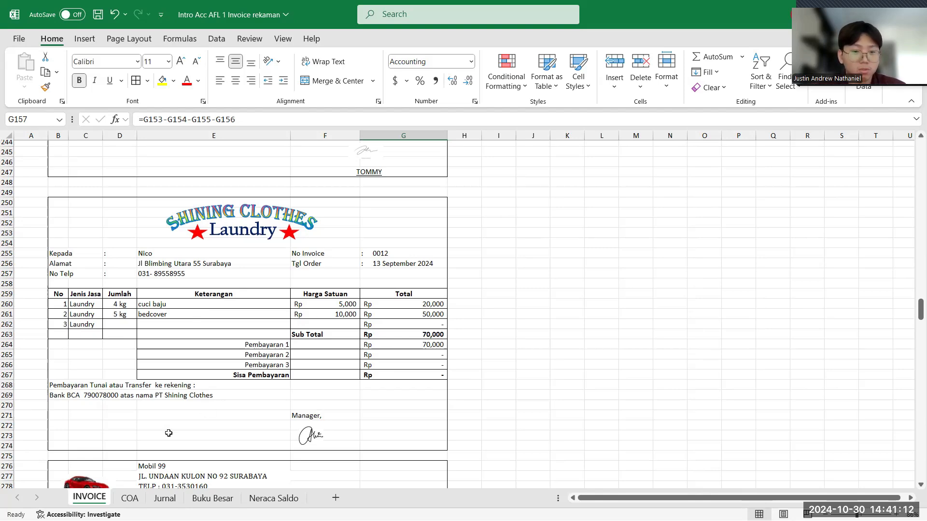
pyautogui.click(165, 498)
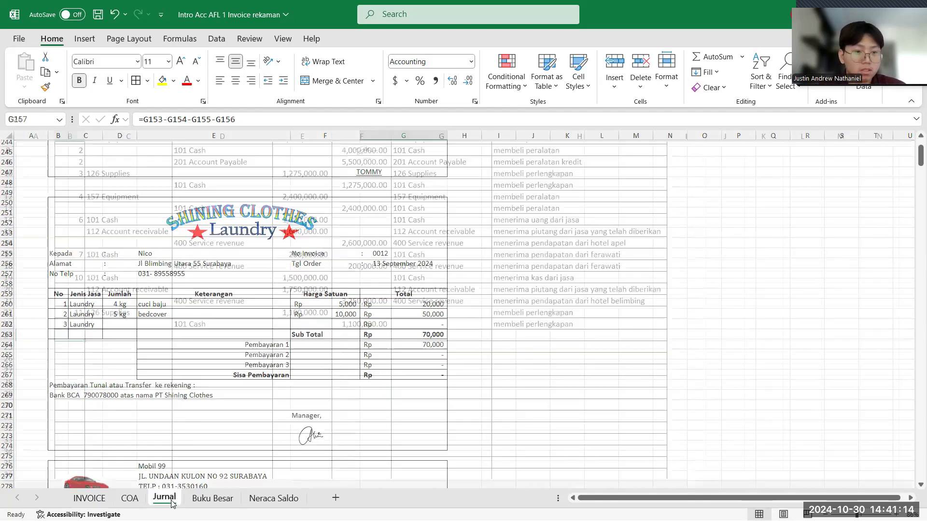
pyautogui.write('13')
# - Set the akun debit in C24 to 101 Cash and the akun kredit in D25 to 400 Service revenue
pyautogui.click(111, 340)
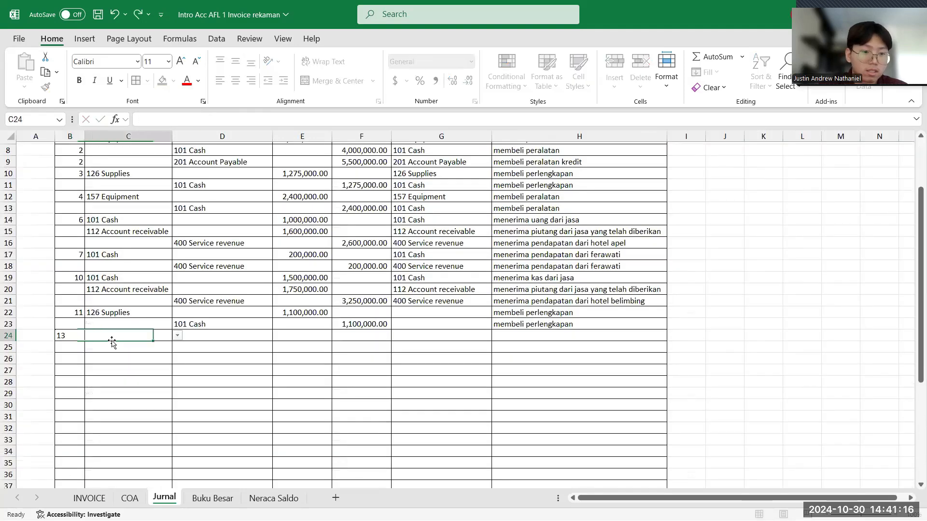
pyautogui.click(179, 338)
pyautogui.click(158, 349)
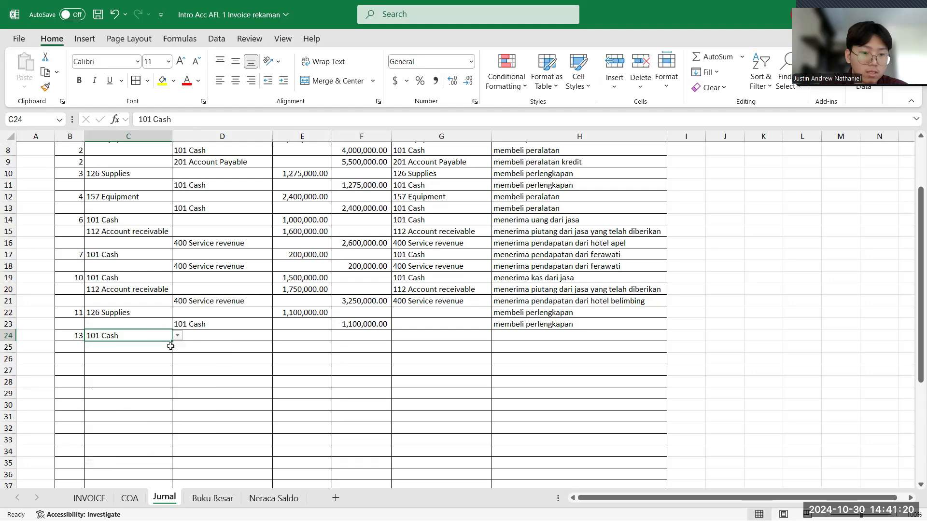
pyautogui.click(194, 347)
pyautogui.click(278, 347)
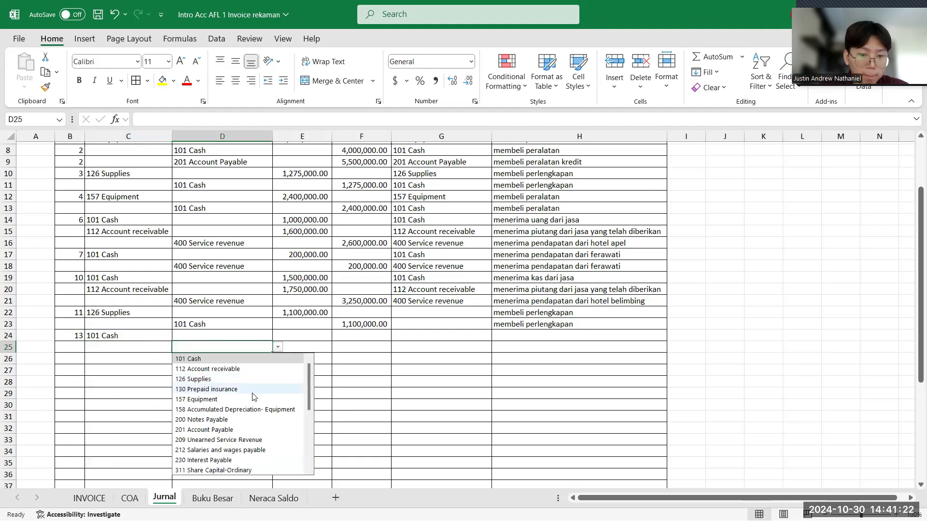
pyautogui.scroll(-1, 252, 397)
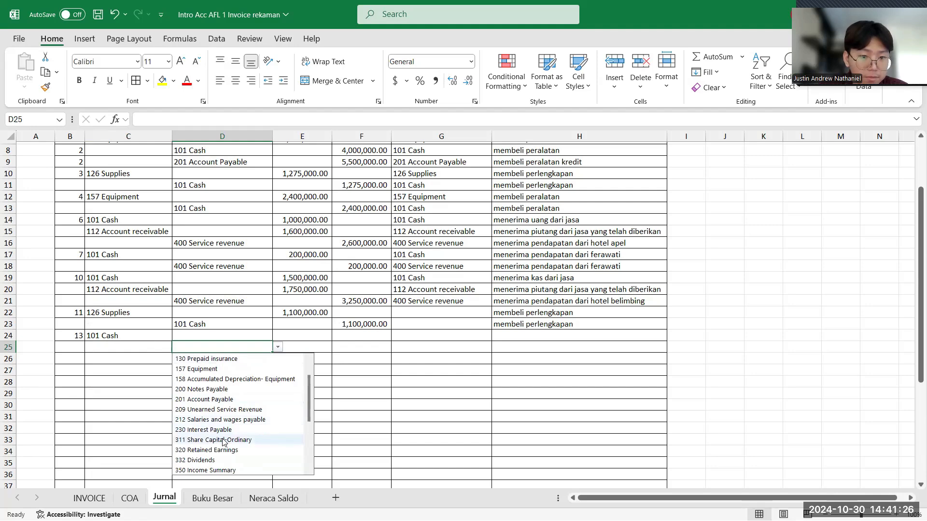
pyautogui.scroll(-2, 224, 442)
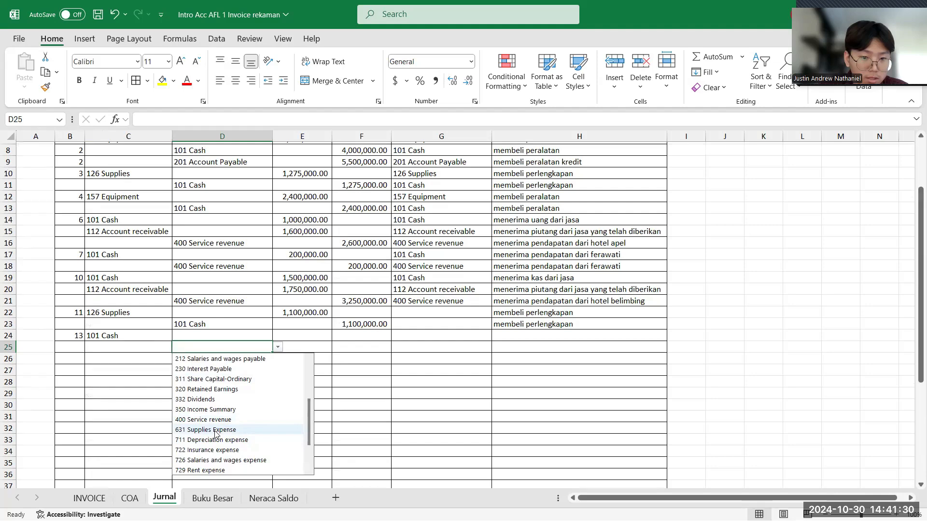
pyautogui.click(219, 420)
# - Enter 70,000 as the Cash debit in E24 and as the Service revenue kredit in F25
pyautogui.click(286, 331)
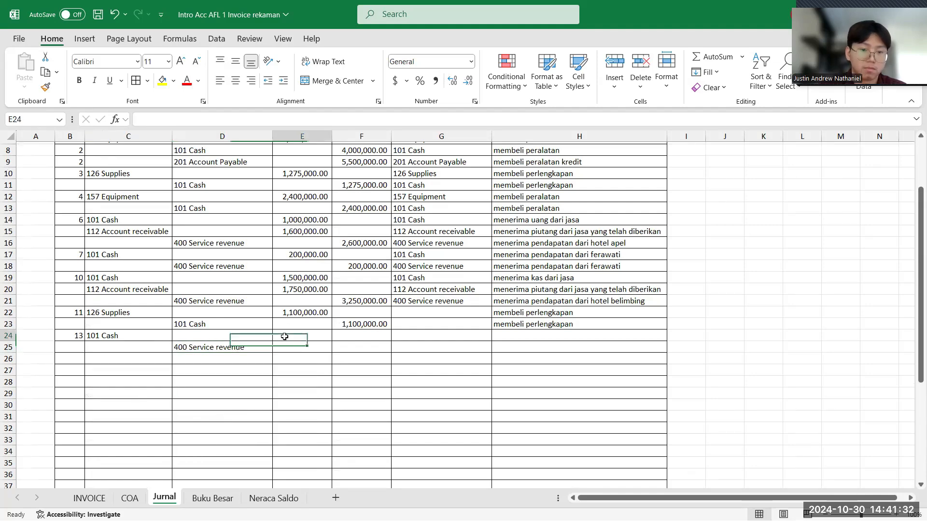
pyautogui.write('70000')
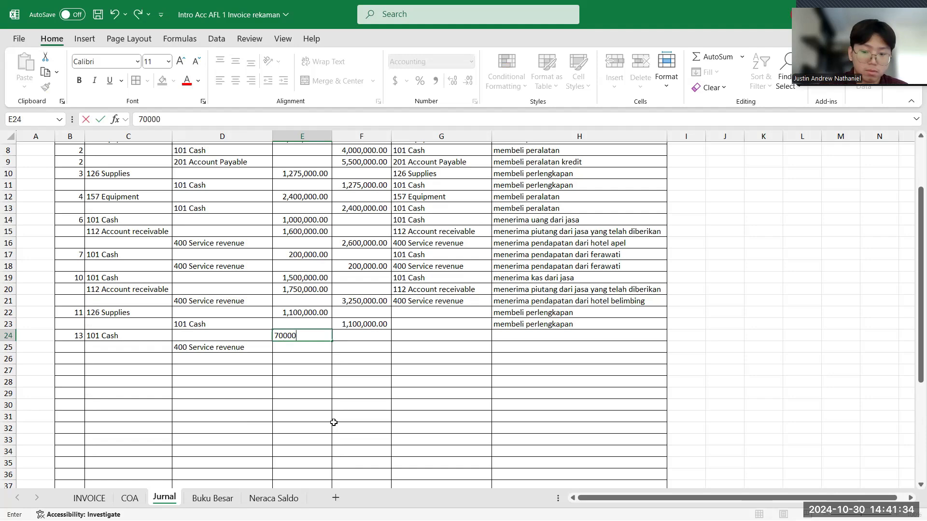
pyautogui.press('Return')
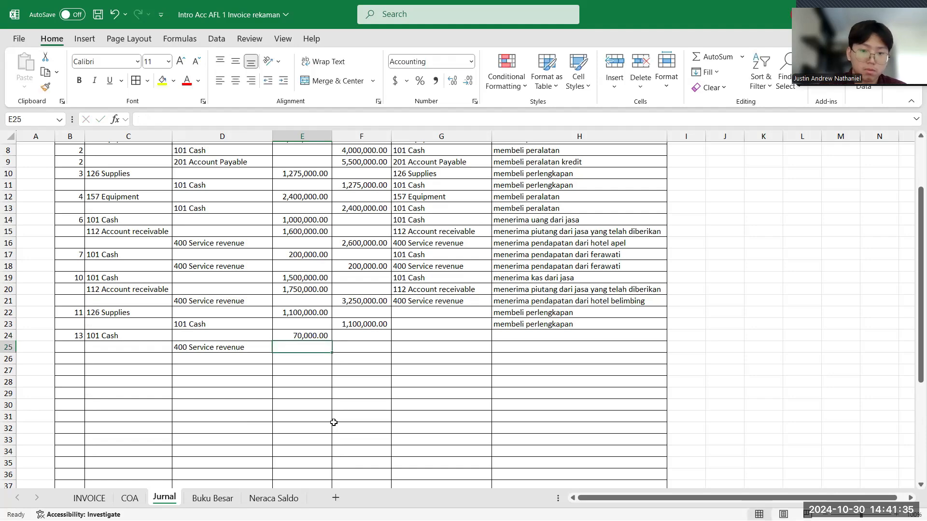
pyautogui.click(357, 345)
pyautogui.write('7')
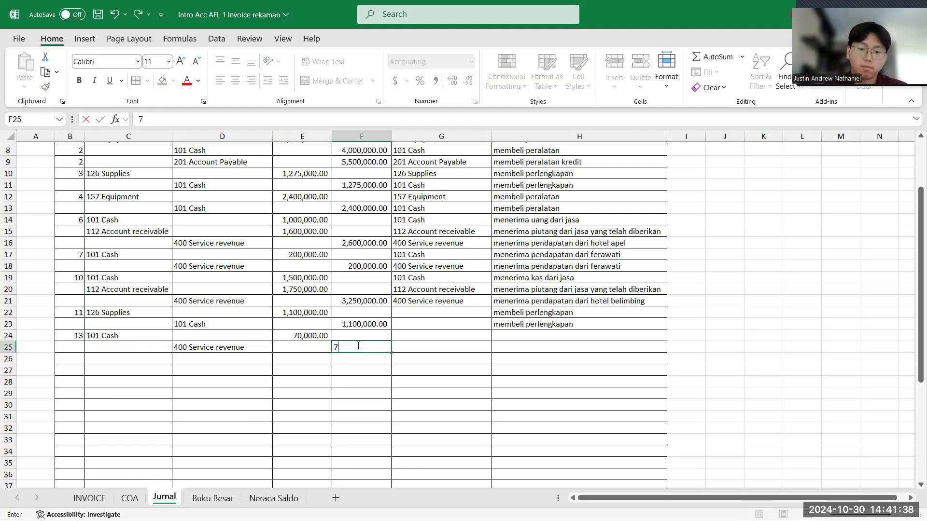
pyautogui.write('0,0000')
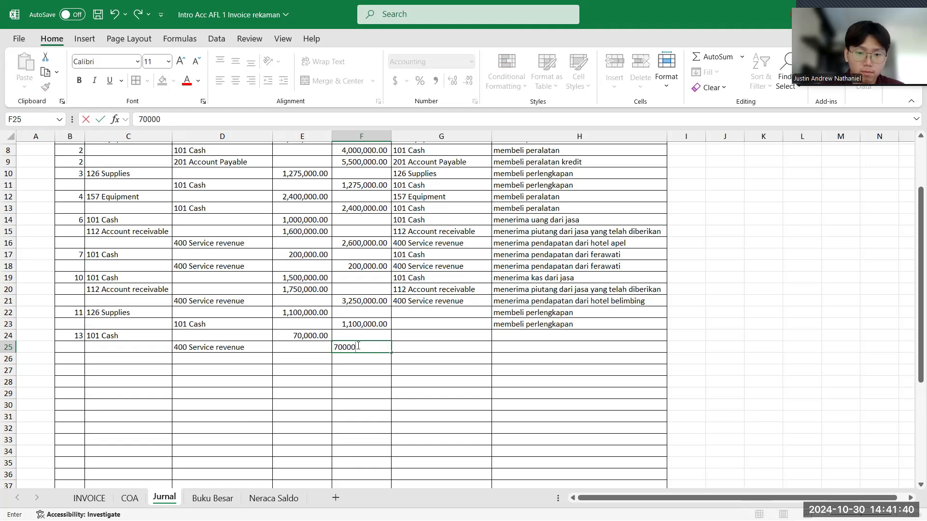
pyautogui.press('Return')
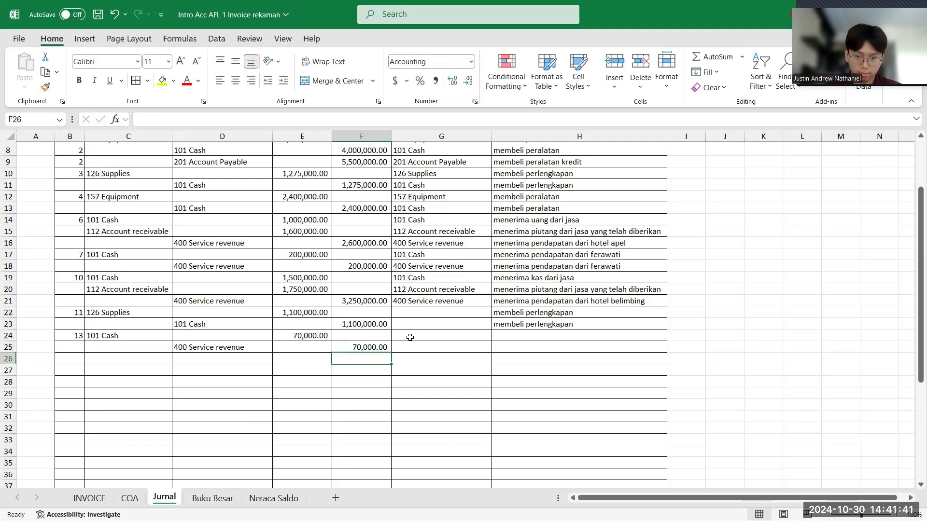
# - Check the customer on the 13 September invoice and enter "menerima pendapatan dari" plus the customer's name as the keterangan in H24
pyautogui.click(510, 333)
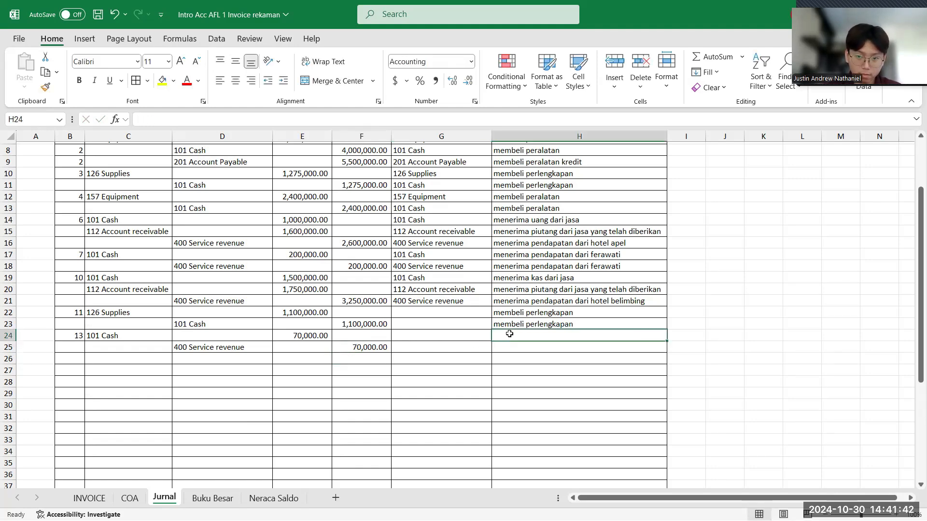
pyautogui.click(89, 497)
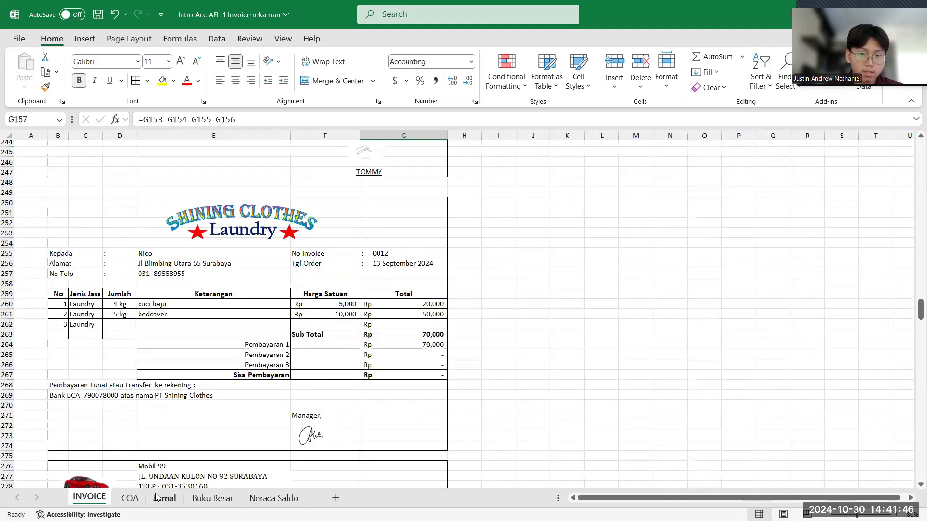
pyautogui.click(155, 497)
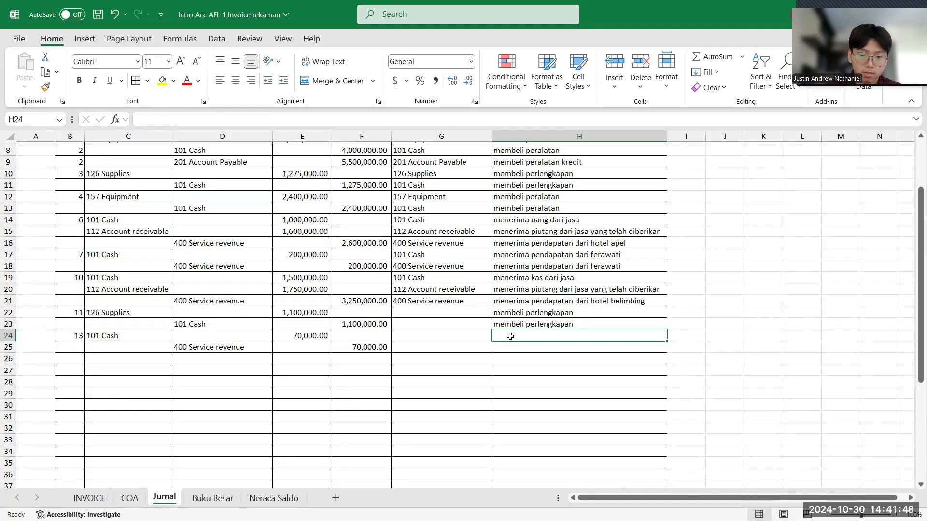
pyautogui.write('mendap')
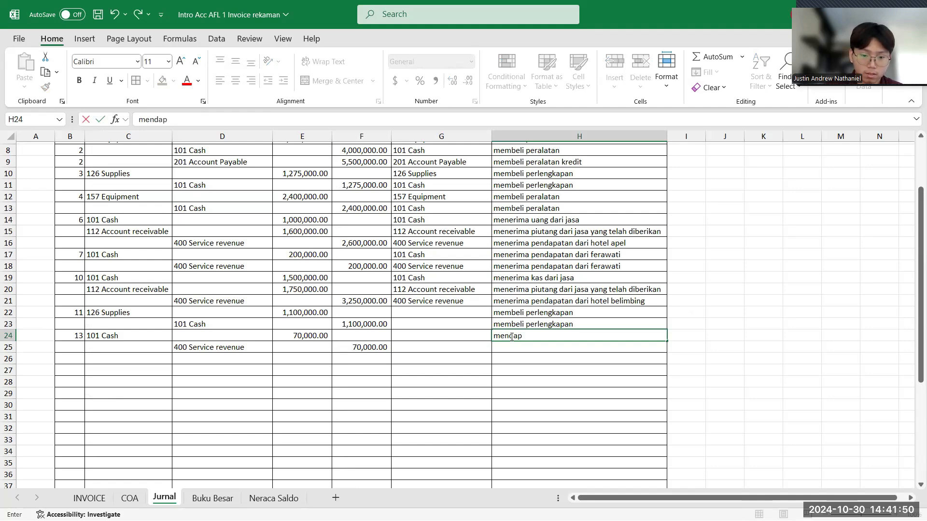
pyautogui.write('atkan pendata')
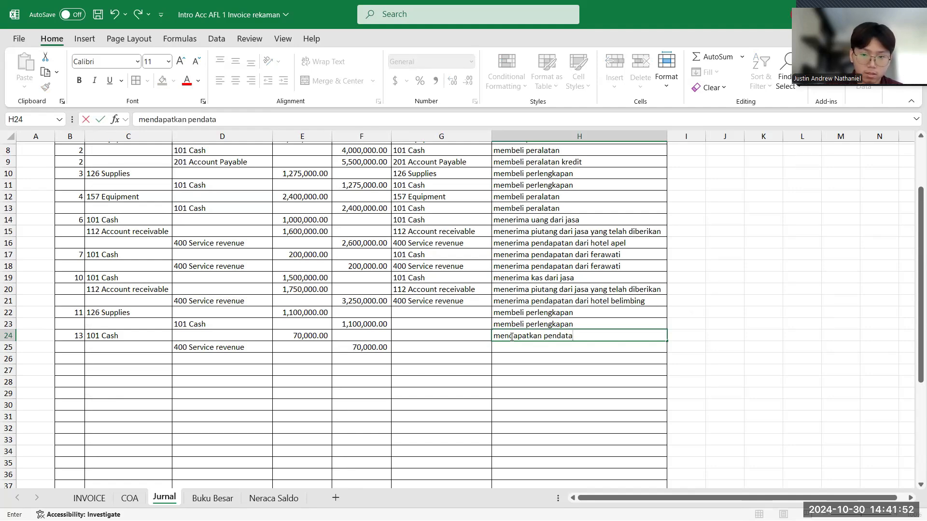
pyautogui.press('BackSpace')
pyautogui.press('BackSpace')
pyautogui.press('BackSpace')
pyautogui.press('BackSpace')
pyautogui.press('BackSpace')
pyautogui.press('BackSpace')
pyautogui.press('BackSpace')
pyautogui.press('BackSpace')
pyautogui.press('BackSpace')
pyautogui.press('BackSpace')
pyautogui.press('BackSpace')
pyautogui.press('BackSpace')
pyautogui.press('BackSpace')
pyautogui.press('BackSpace')
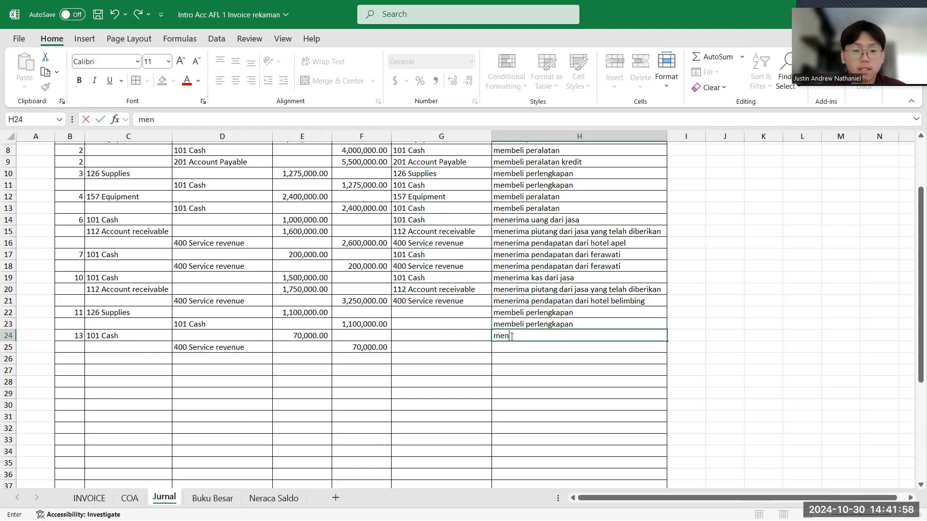
pyautogui.write('nerima pe')
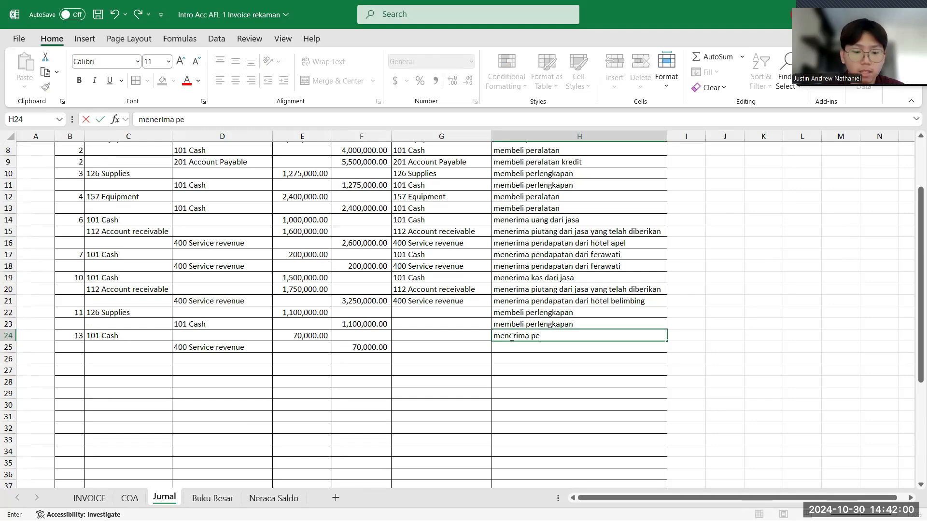
pyautogui.write('ndapata')
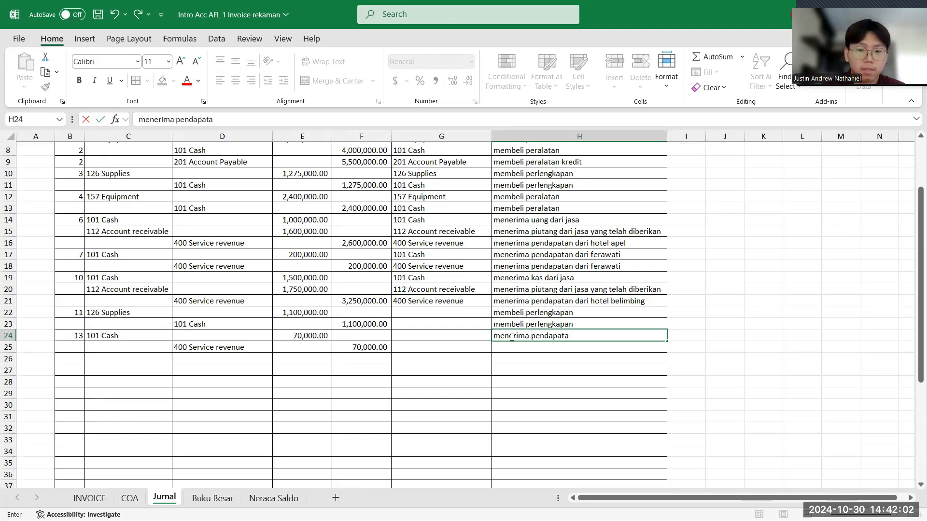
pyautogui.write('n ad')
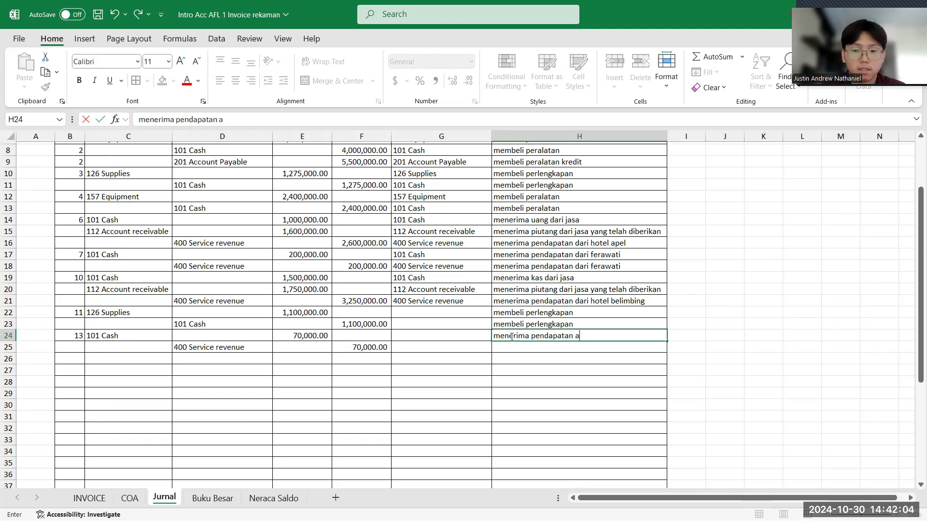
pyautogui.press('BackSpace')
pyautogui.write('dari nico')
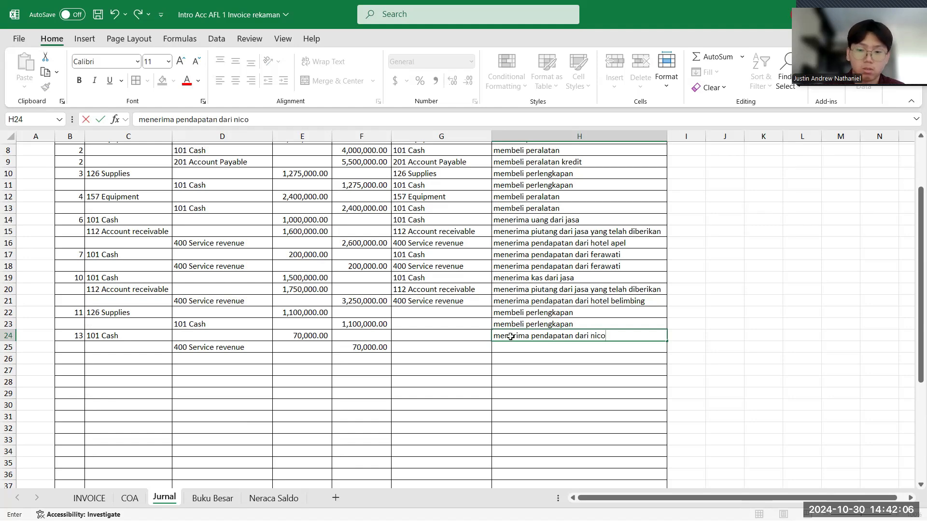
pyautogui.press('Return')
# - Enter "menerima pendapatan dari" plus the customer's name as the keterangan for the Service revenue row in H25
pyautogui.write('menerima p')
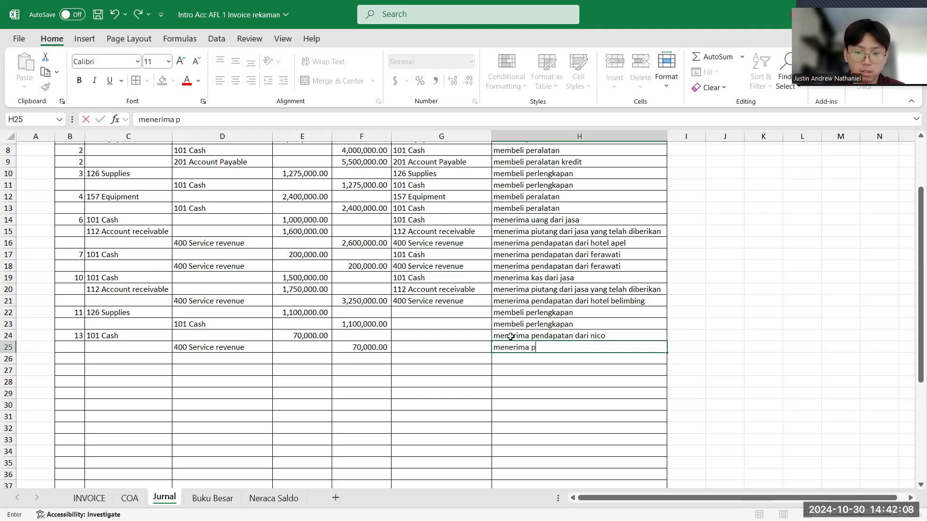
pyautogui.write('endapatan ')
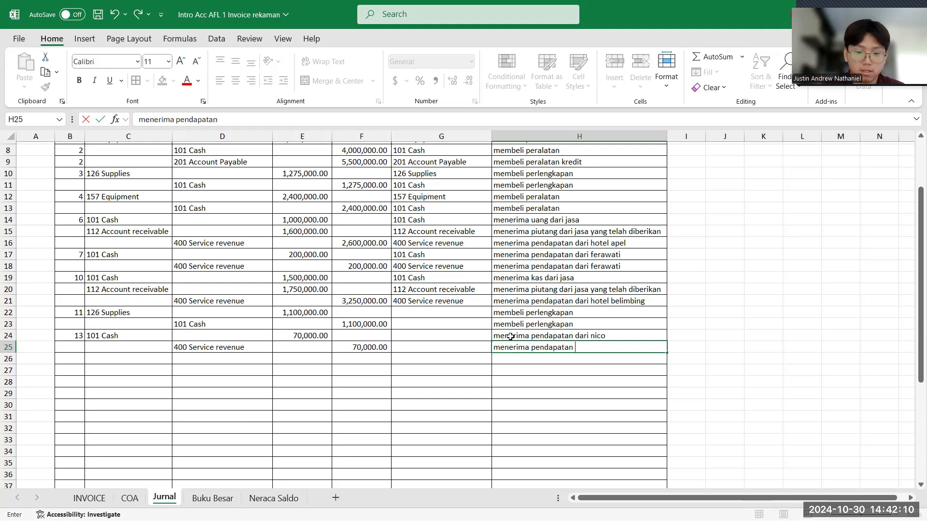
pyautogui.write('dari n')
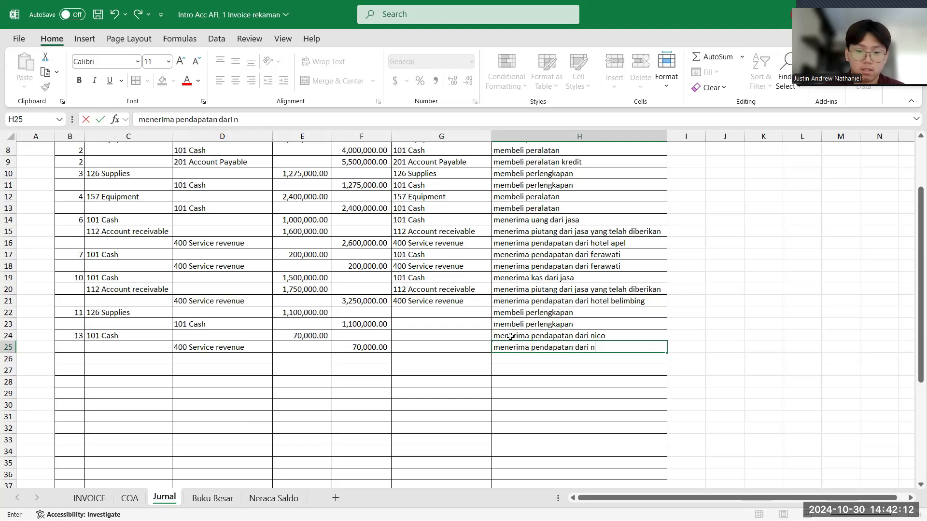
pyautogui.write('cico')
pyautogui.press('Return')
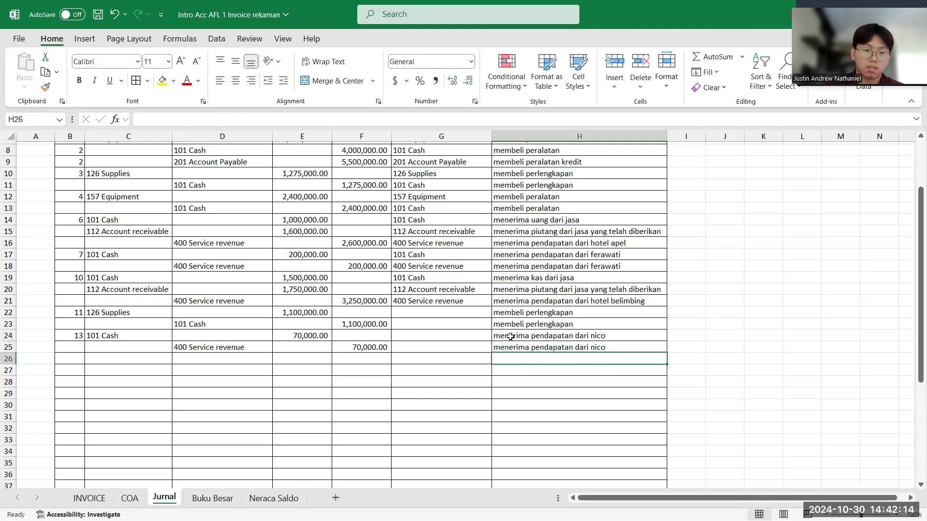
# - Check the date on the Mobil 99 kwitansi in the INVOICE sheet and enter 15 as the tanggal in B26 of Jurnal
pyautogui.press('Left')
pyautogui.press('Left')
pyautogui.press('Left')
pyautogui.press('Left')
pyautogui.press('Left')
pyautogui.press('Left')
pyautogui.hotkey('alt', 'Tab')
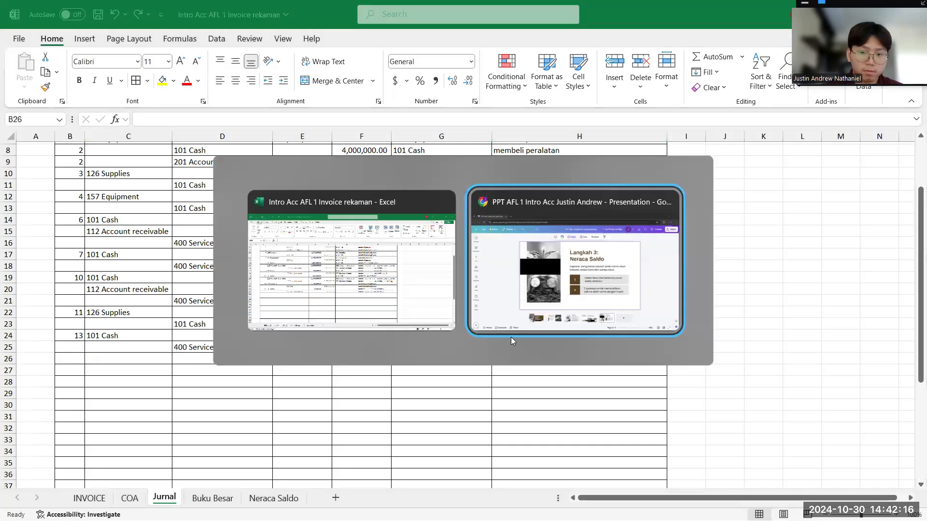
pyautogui.hotkey('alt', 'Tab')
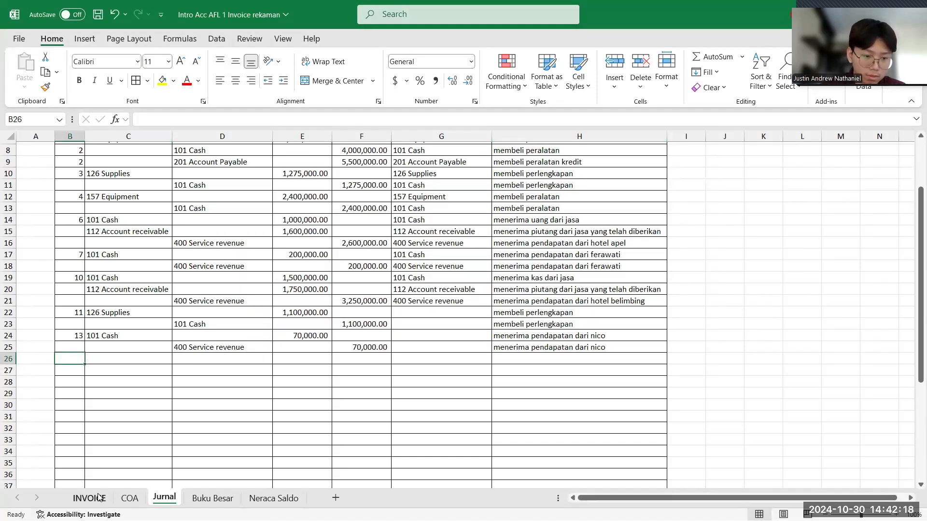
pyautogui.click(90, 498)
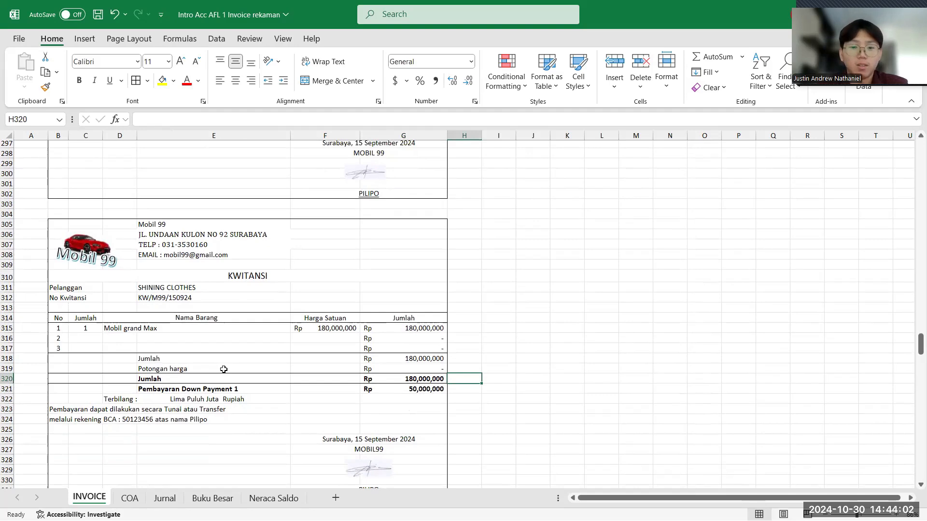
pyautogui.scroll(-1, 224, 370)
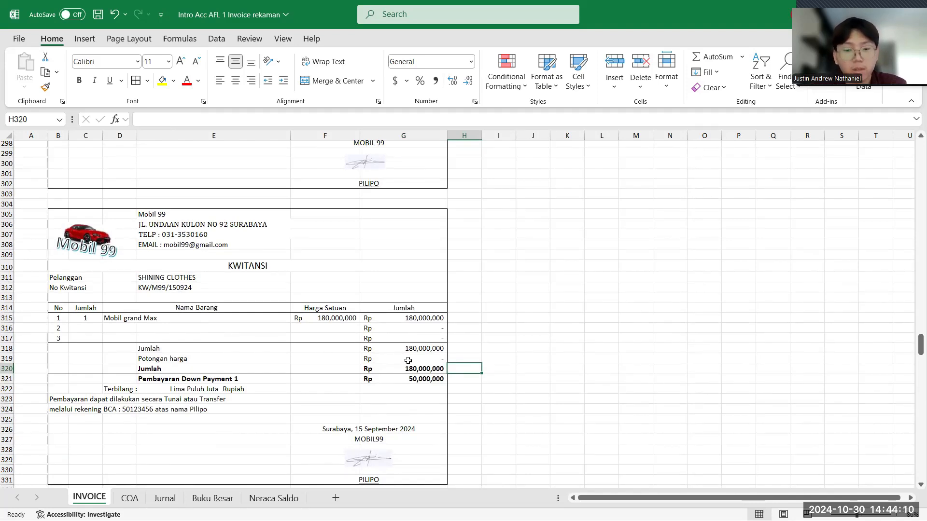
pyautogui.click(169, 500)
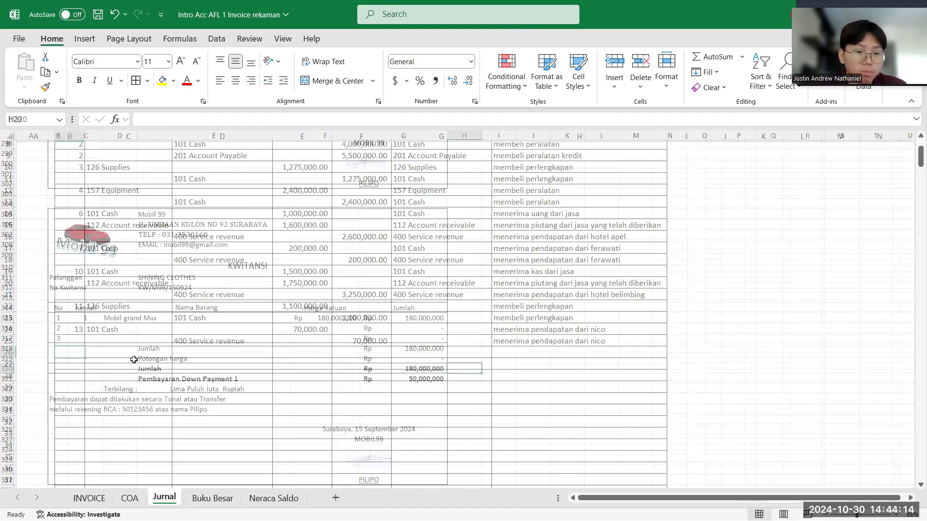
pyautogui.click(91, 498)
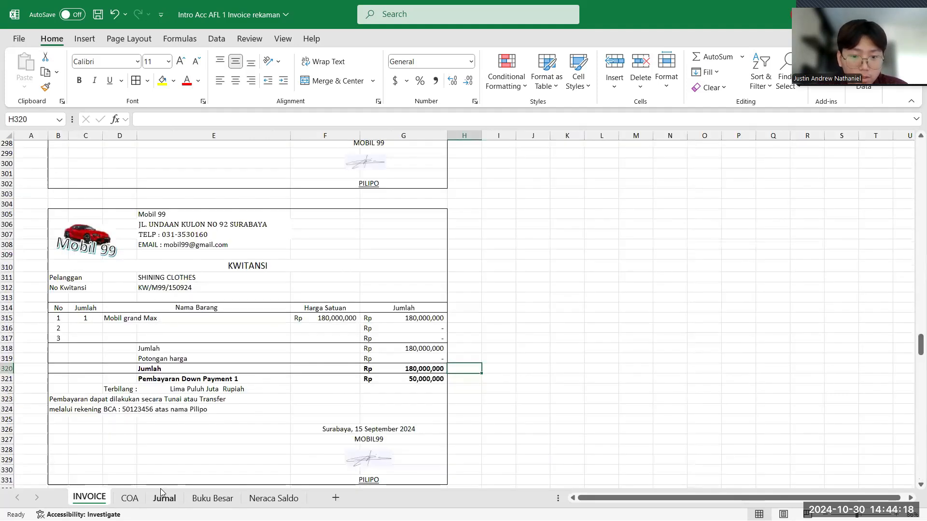
pyautogui.click(160, 489)
pyautogui.write('15')
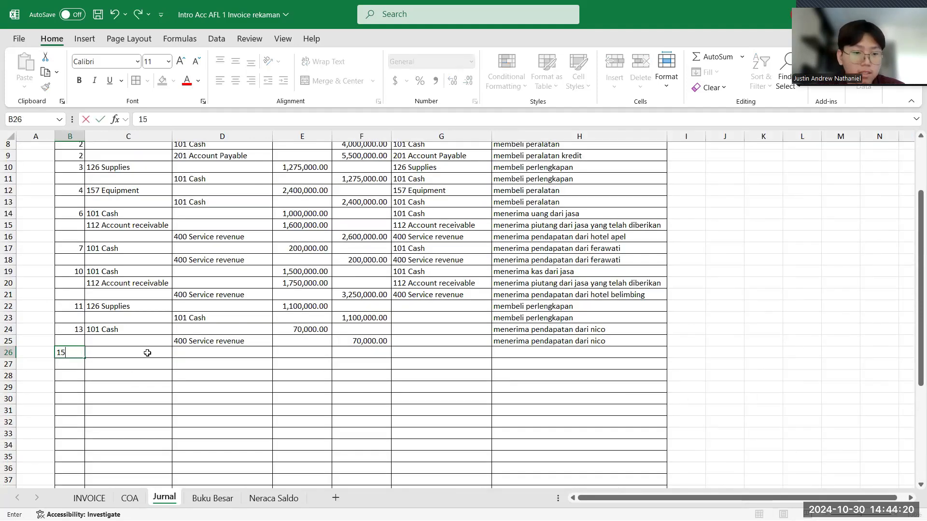
# - Set the akun debit in C26 to 157 Equipment and the akun kredit to 101 Cash in D27 and 201 Account Payable in D28
pyautogui.click(145, 353)
pyautogui.click(175, 354)
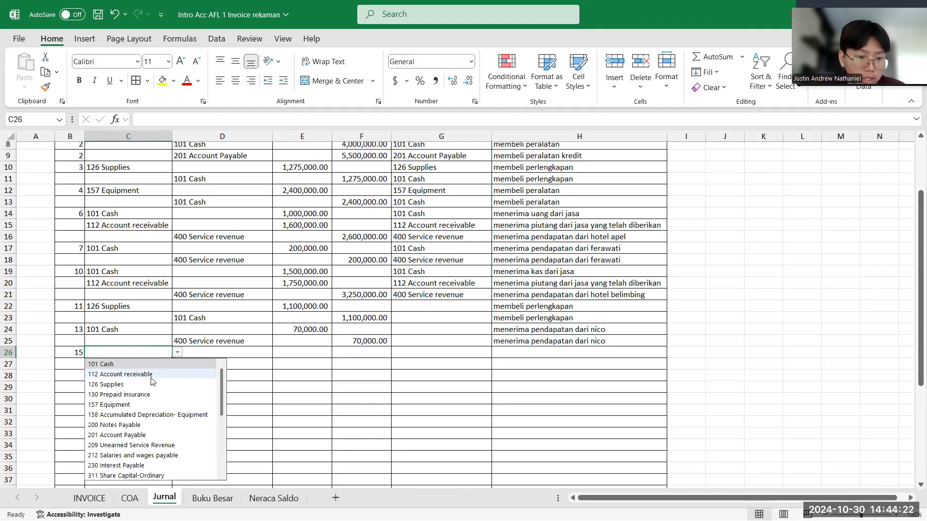
pyautogui.click(127, 404)
pyautogui.click(251, 367)
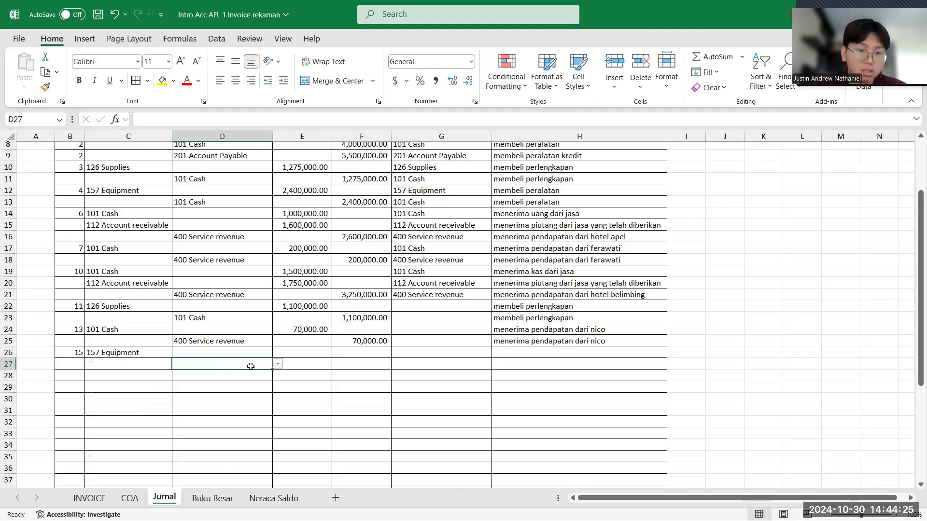
pyautogui.click(279, 365)
pyautogui.click(251, 377)
pyautogui.click(252, 378)
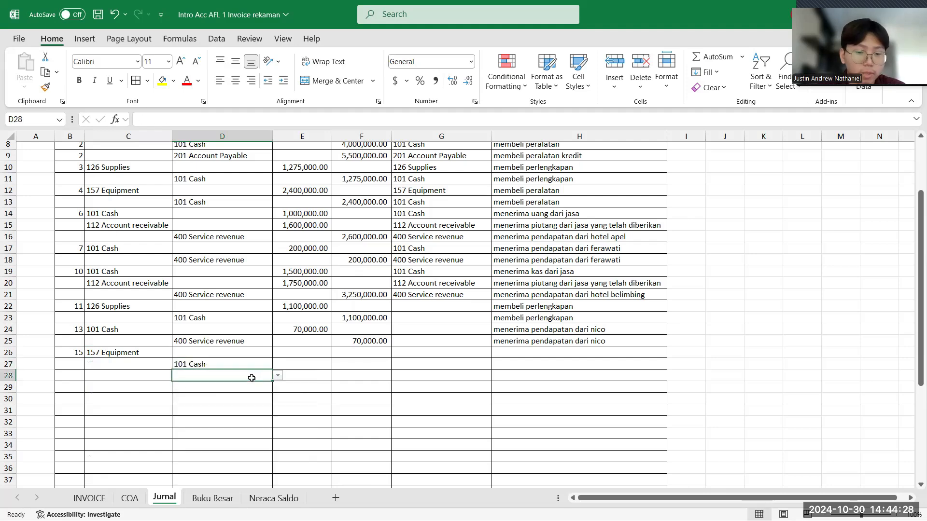
pyautogui.click(279, 377)
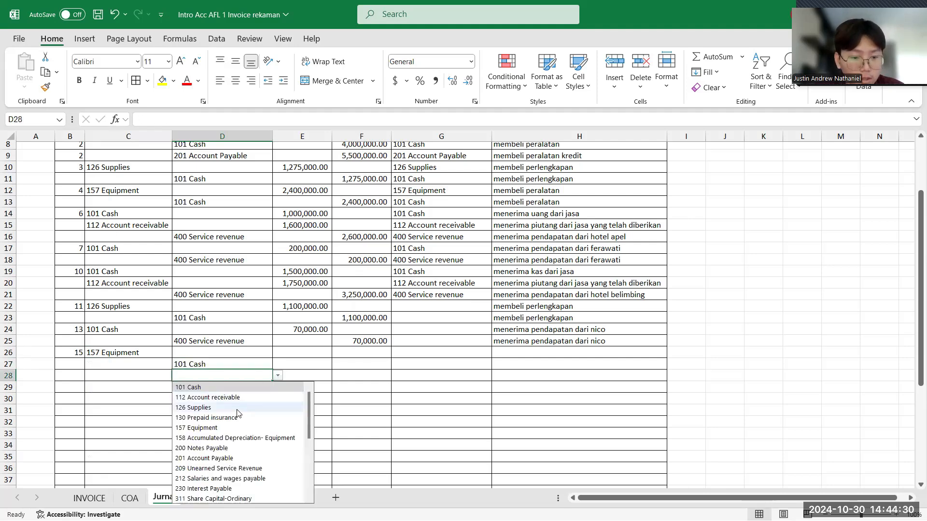
pyautogui.click(208, 459)
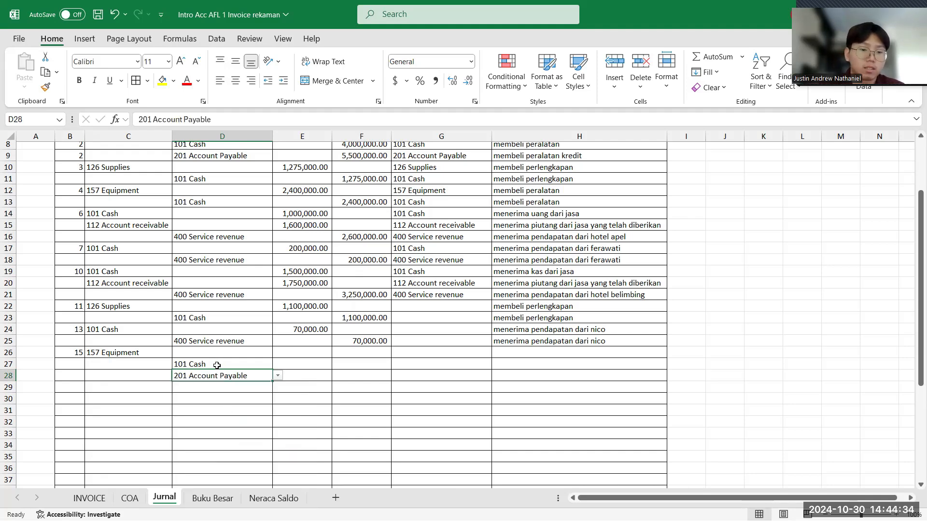
# - Enter 180,000,000 as the Equipment debit in E26
pyautogui.click(291, 354)
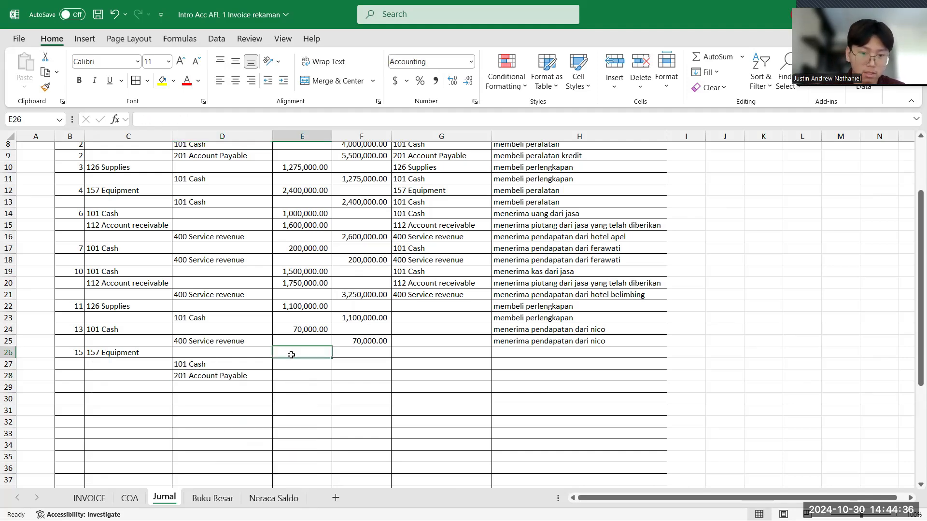
pyautogui.write('1')
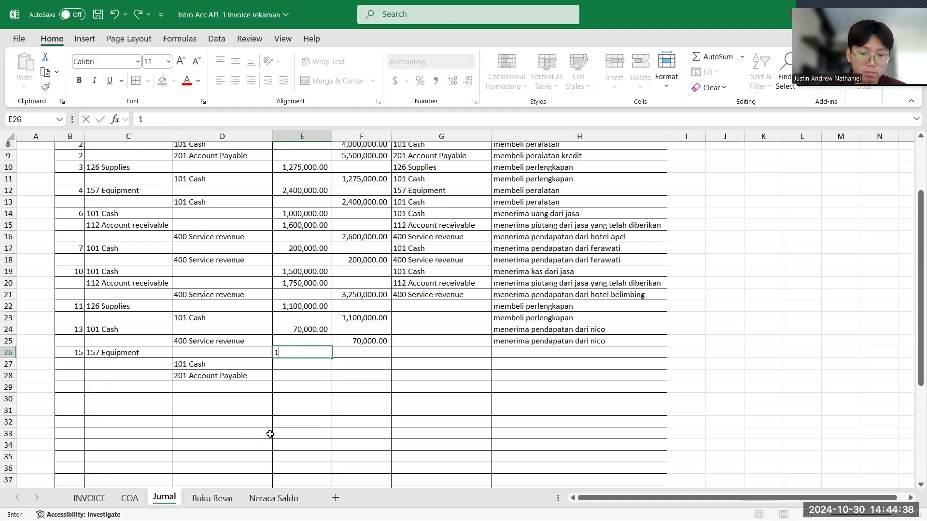
pyautogui.write('80,000,000')
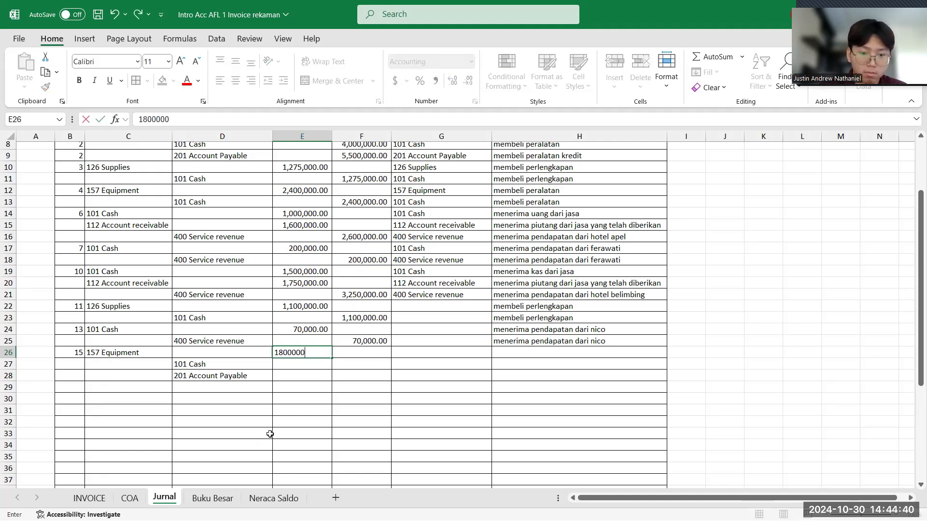
pyautogui.press('Return')
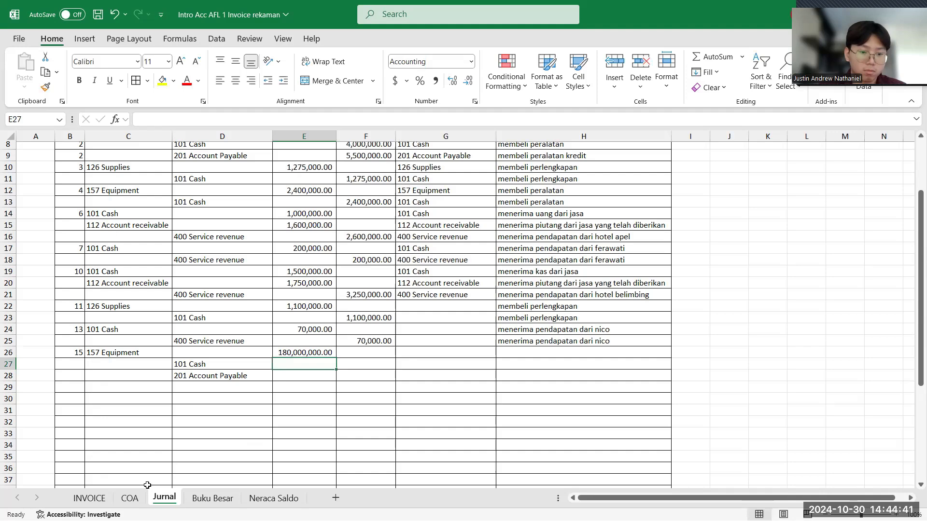
# - Check the down payment on the kwitansi and enter 50,000,000 in E27 for Cash and 130,000,000 in E28 for Account Payable
pyautogui.click(90, 499)
pyautogui.click(164, 499)
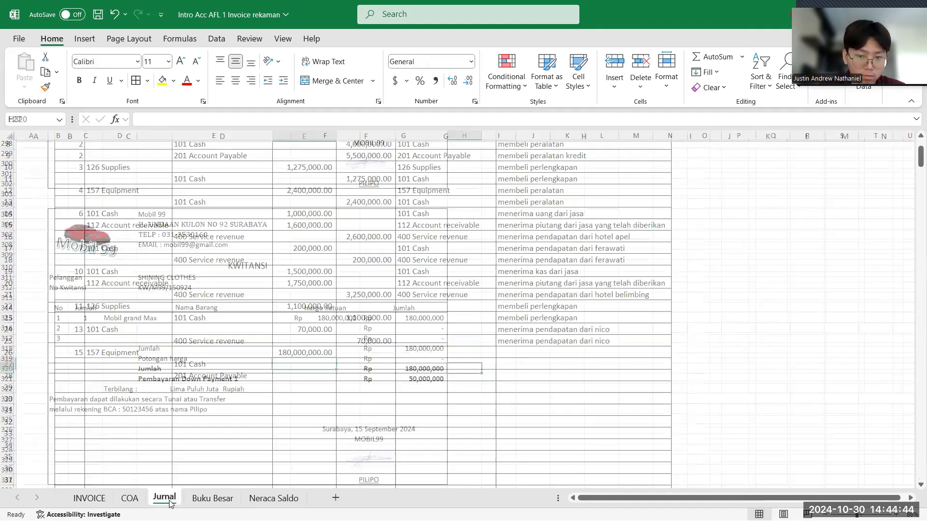
pyautogui.write('50')
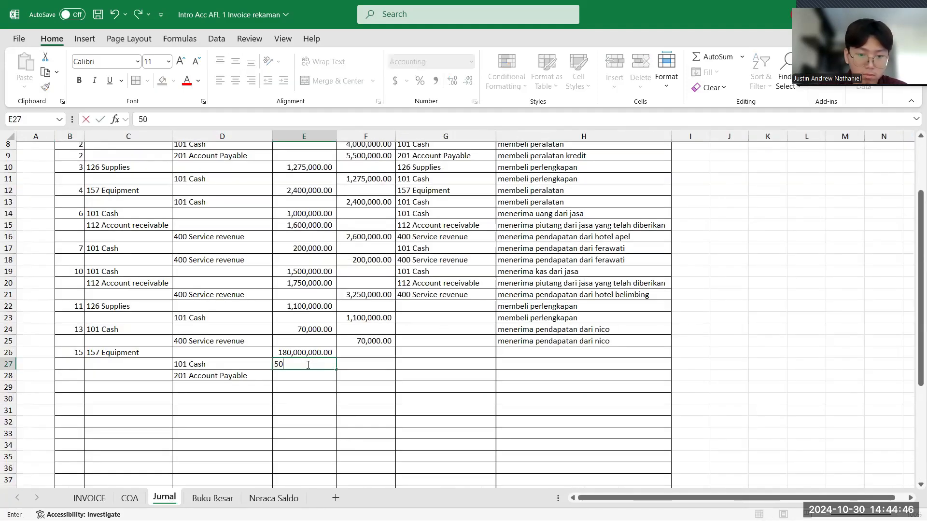
pyautogui.write(',000,000')
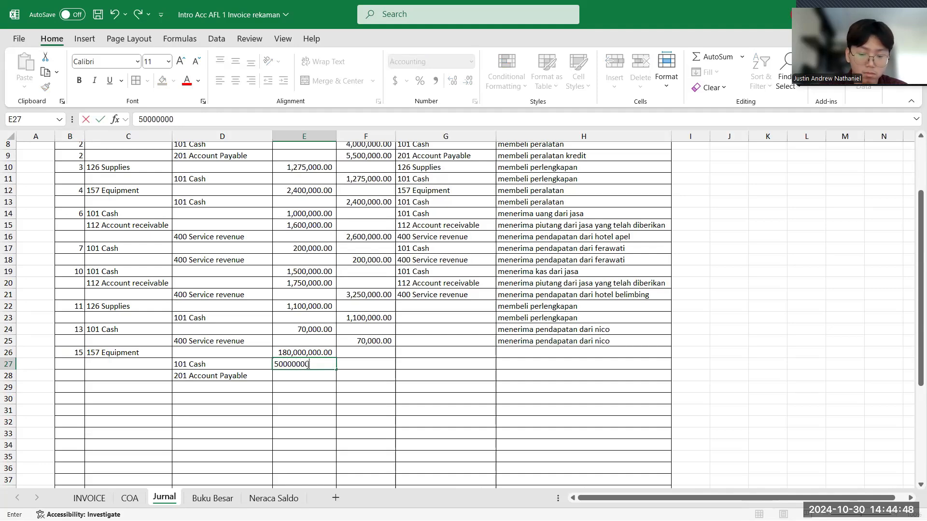
pyautogui.press('Return')
pyautogui.write('1')
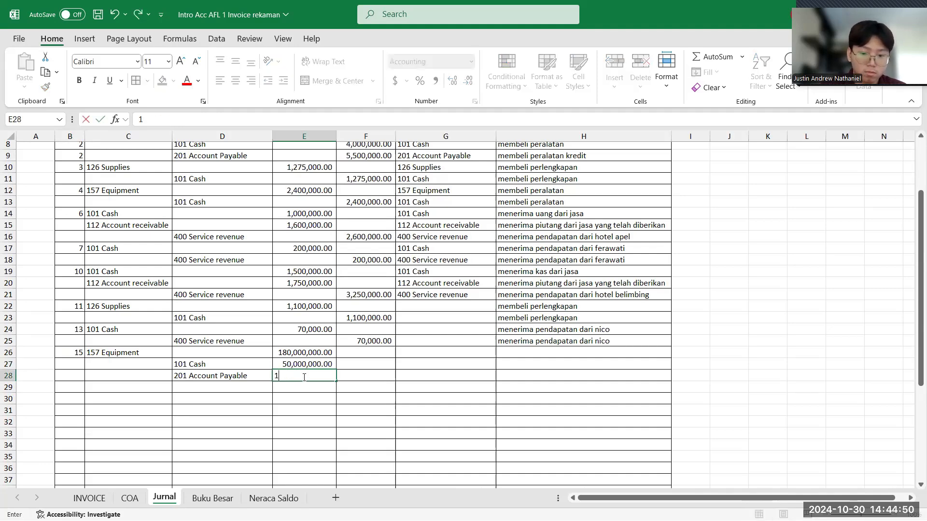
pyautogui.write('30000000')
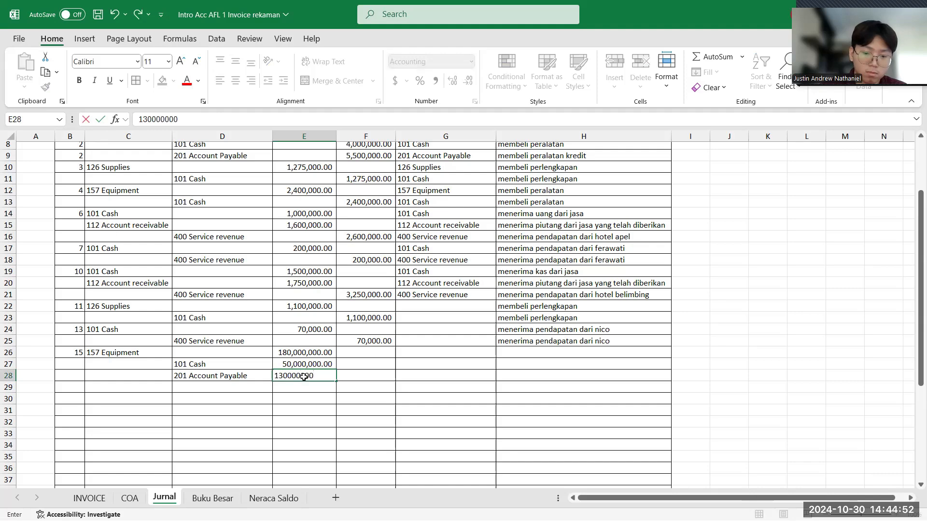
pyautogui.press('Return')
pyautogui.click(381, 352)
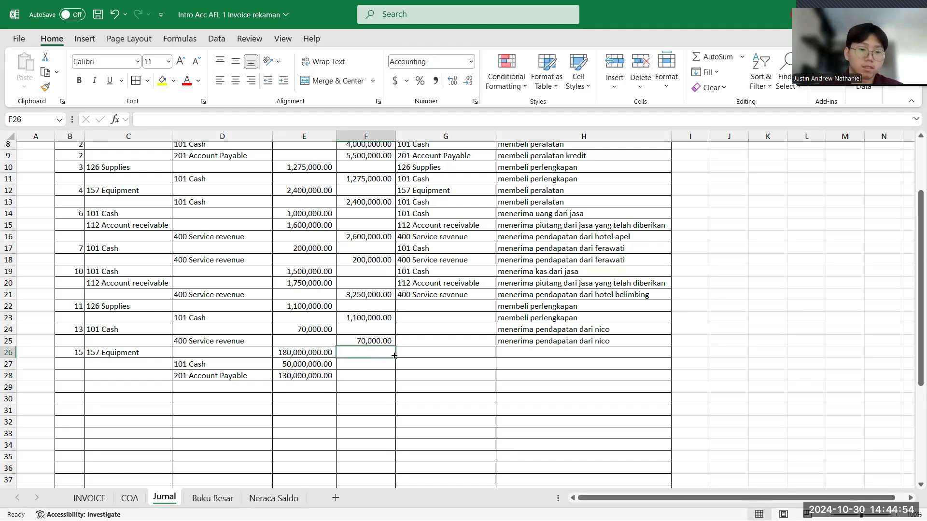
pyautogui.click(423, 356)
pyautogui.scroll(2, 424, 356)
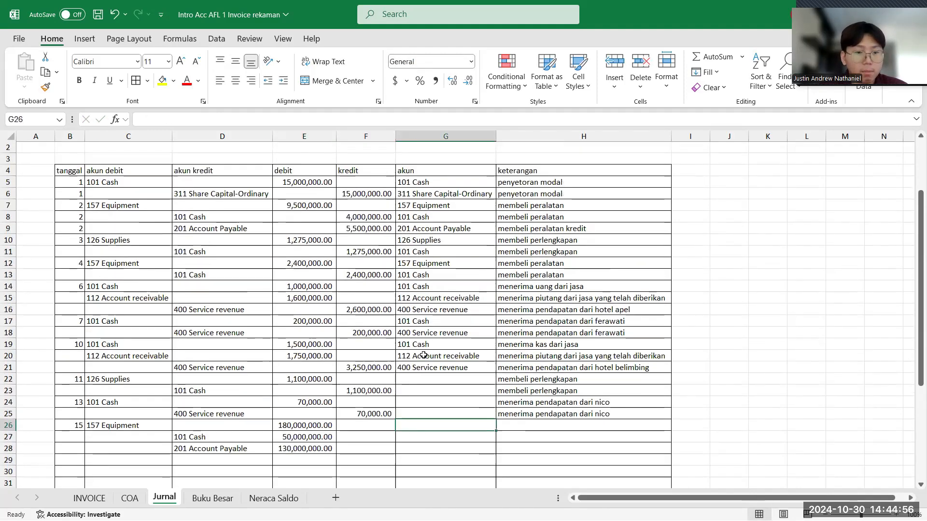
pyautogui.scroll(-1, 423, 355)
pyautogui.scroll(-1, 424, 355)
pyautogui.scroll(2, 424, 356)
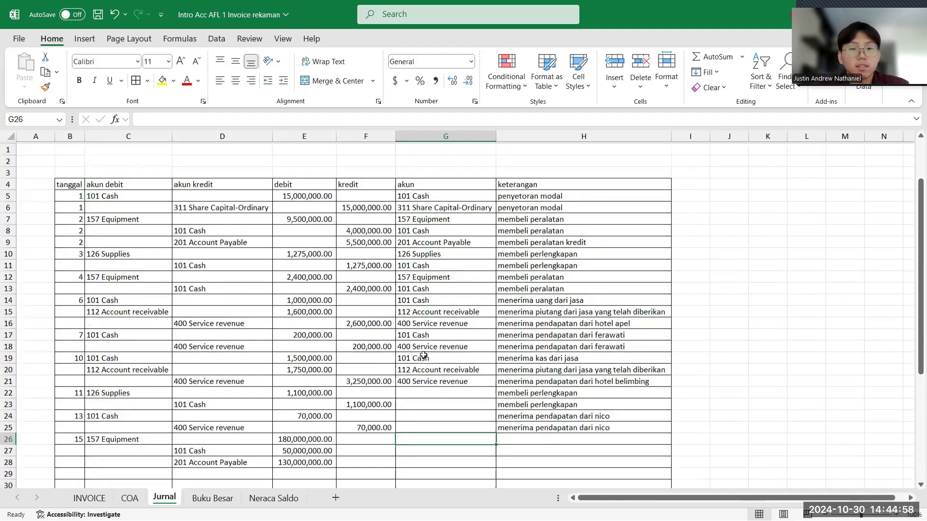
pyautogui.scroll(-1, 423, 356)
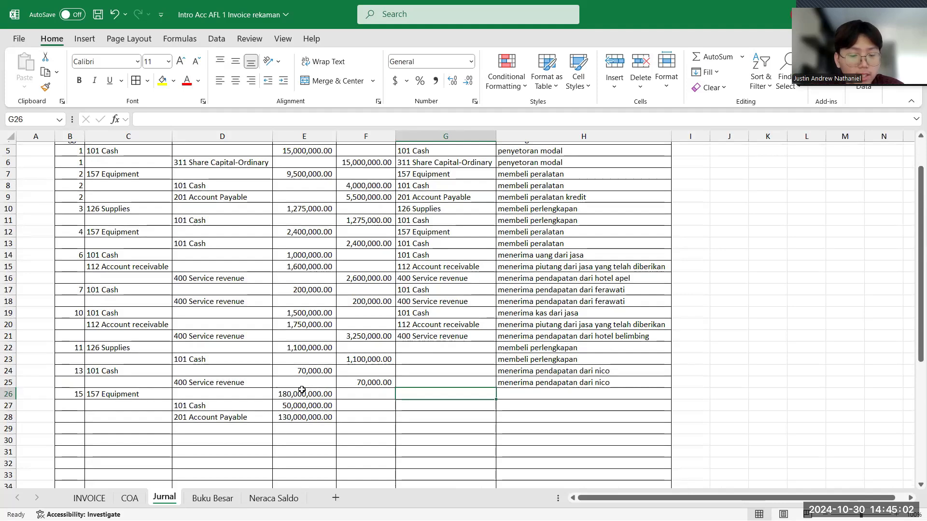
# - Move the Cash and Account Payable amounts from the debit cells E27 and E28 to the kredit cells F27 and F28
pyautogui.click(231, 407)
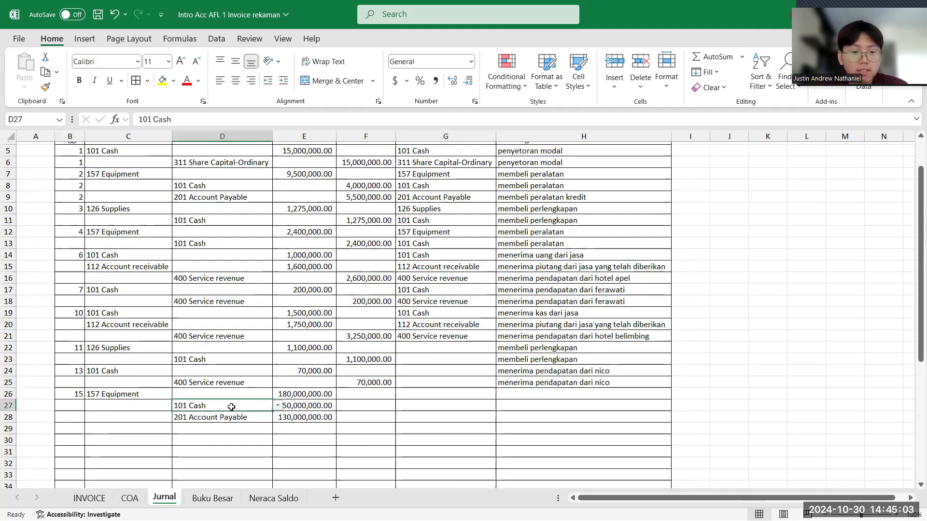
pyautogui.click(314, 405)
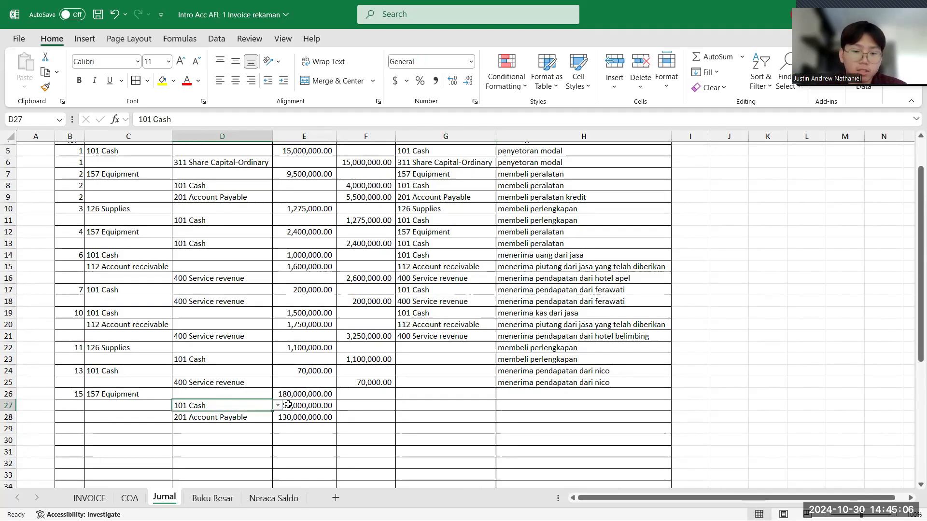
pyautogui.click(247, 419)
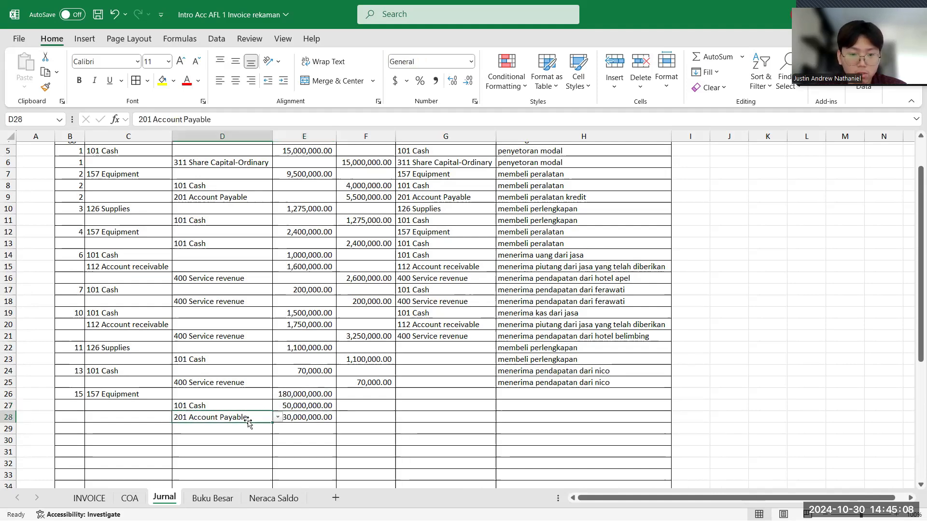
pyautogui.click(298, 420)
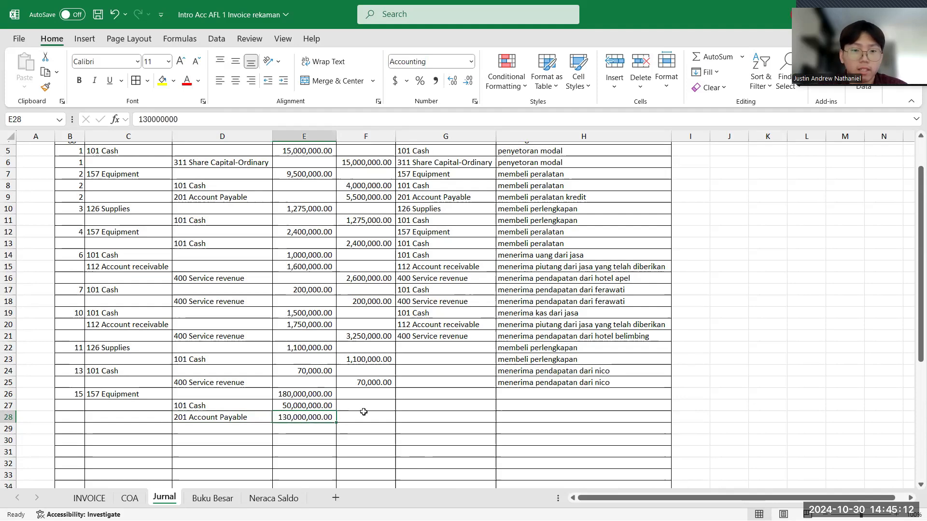
pyautogui.click(349, 407)
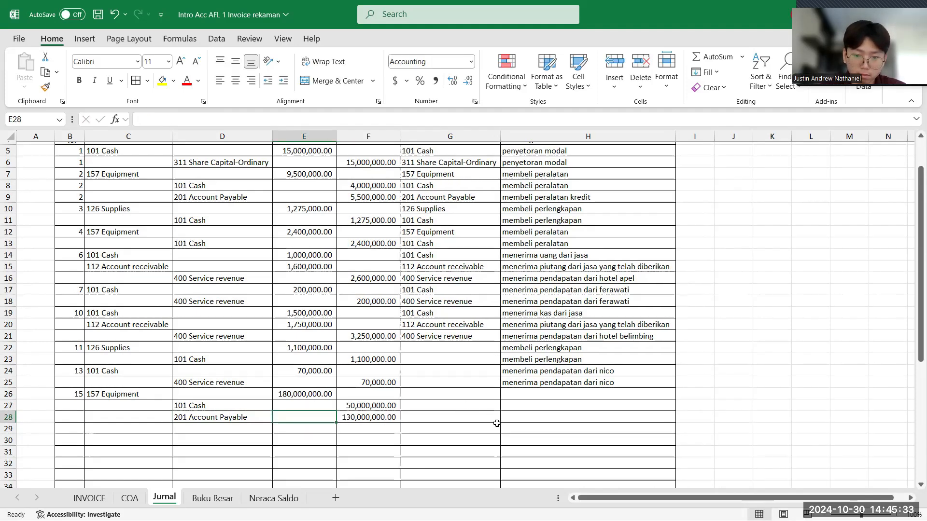
# - Fill the akun IF formula from G21 down through G28
pyautogui.click(497, 424)
pyautogui.doubleClick(502, 419)
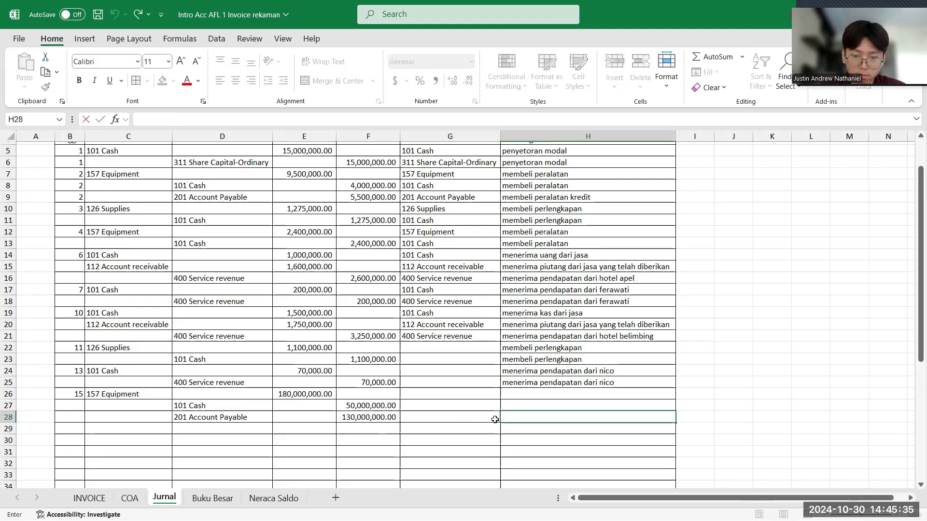
pyautogui.click(495, 420)
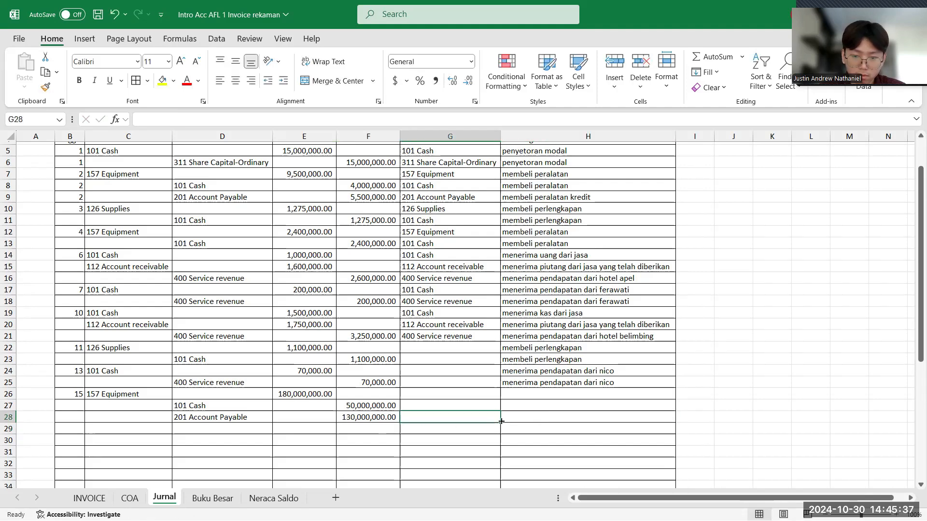
pyautogui.click(488, 334)
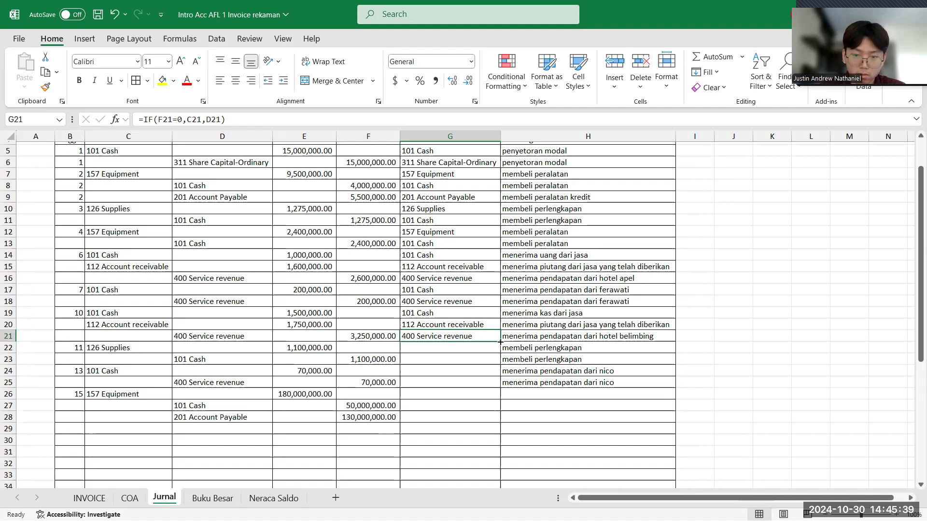
pyautogui.moveTo(500, 341); pyautogui.dragTo(475, 418)
# - Enter the keterangan "membeli peralatan" for the Equipment row in H26
pyautogui.click(525, 392)
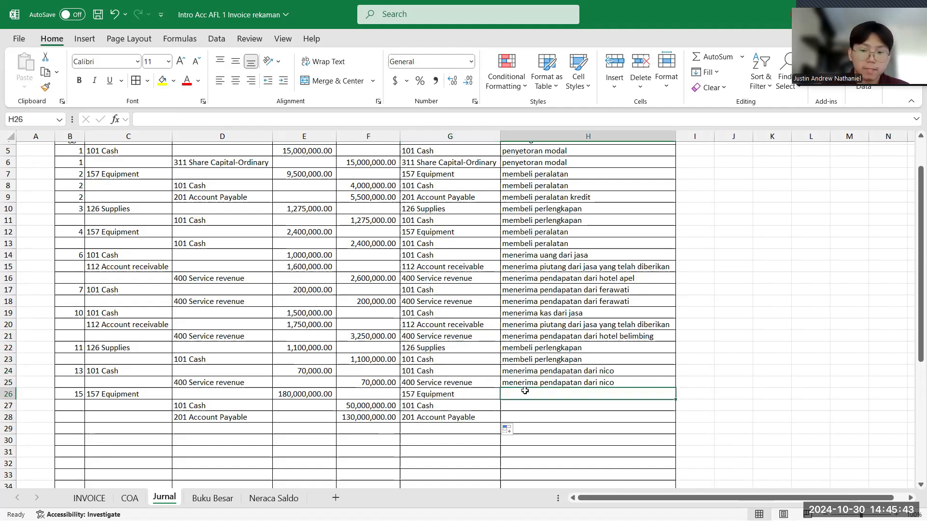
pyautogui.write('memb')
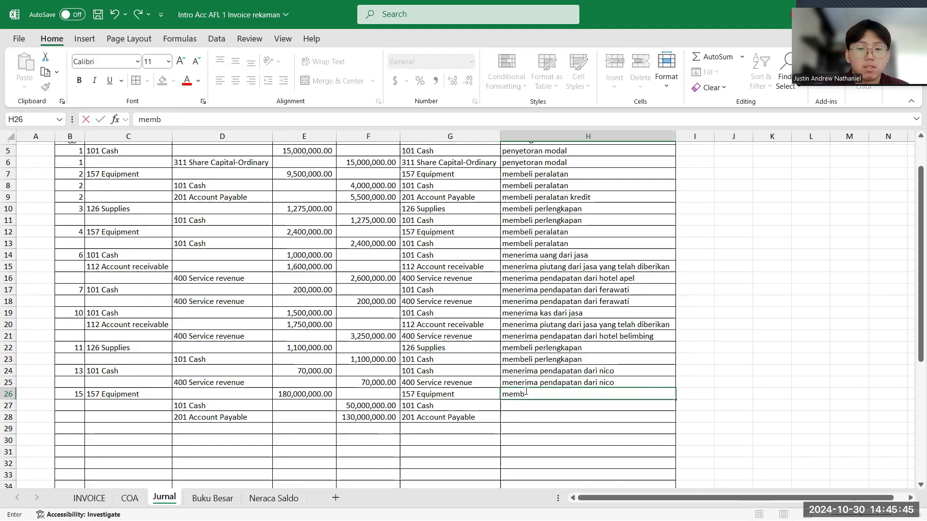
pyautogui.write('eli')
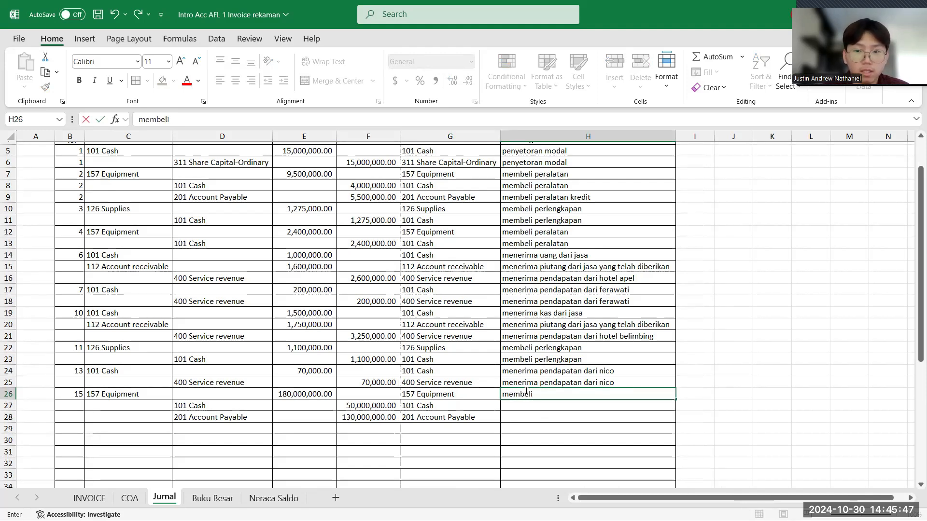
pyautogui.write(' peral')
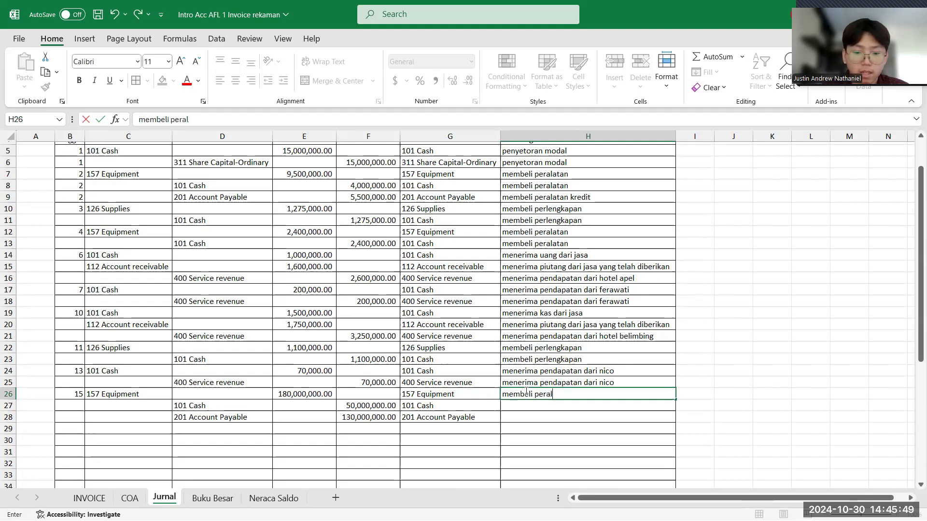
pyautogui.write('atan')
pyautogui.press('Return')
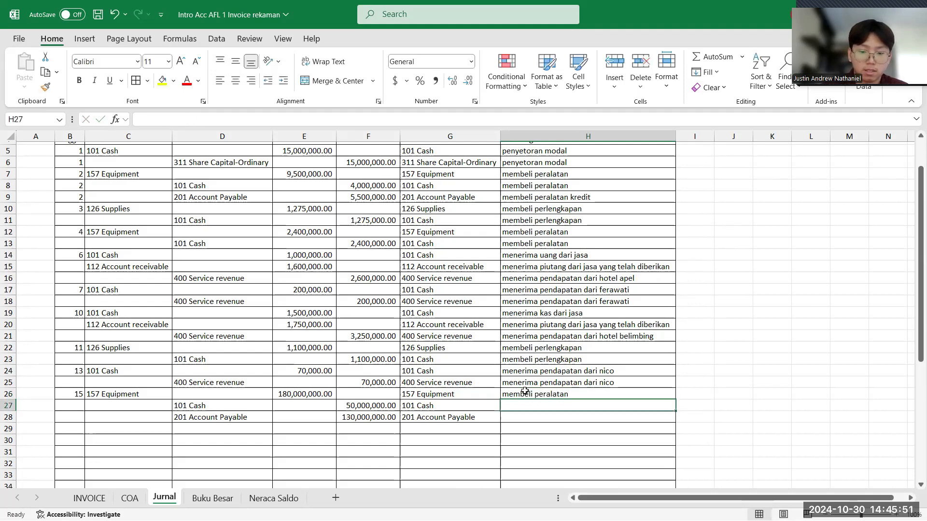
# - Enter the keterangan "membeli peralatan" for Cash in H27 and "utang peralatan" for Account Payable in H28
pyautogui.write('membeli pe')
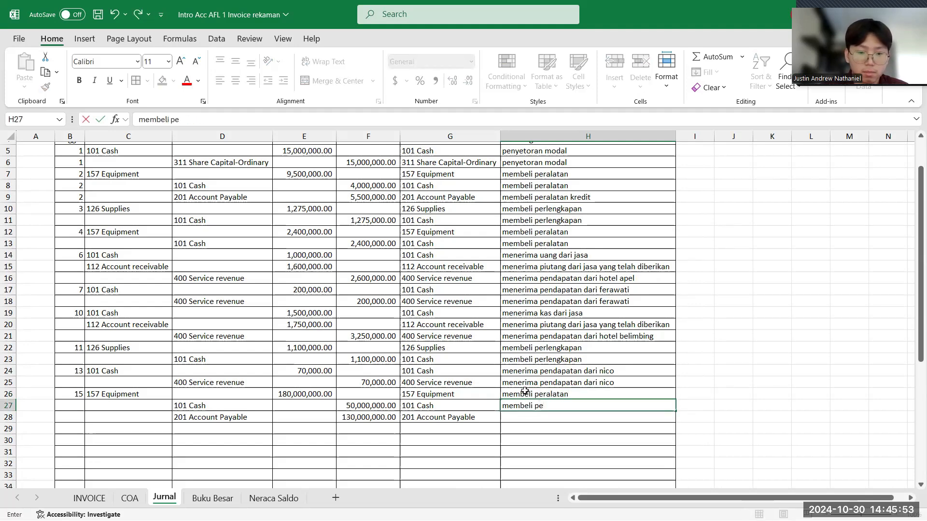
pyautogui.write('ralatan ')
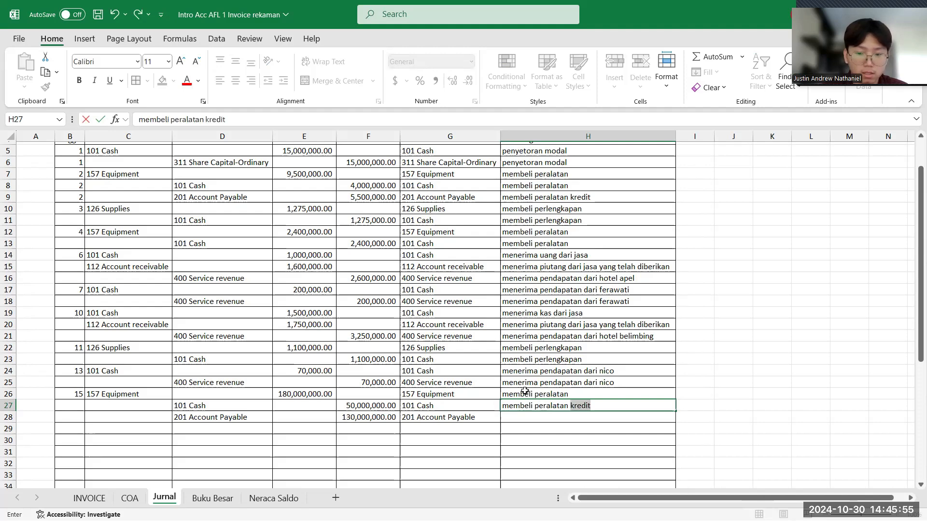
pyautogui.write('de')
pyautogui.press('BackSpace')
pyautogui.press('BackSpace')
pyautogui.press('BackSpace')
pyautogui.press('BackSpace')
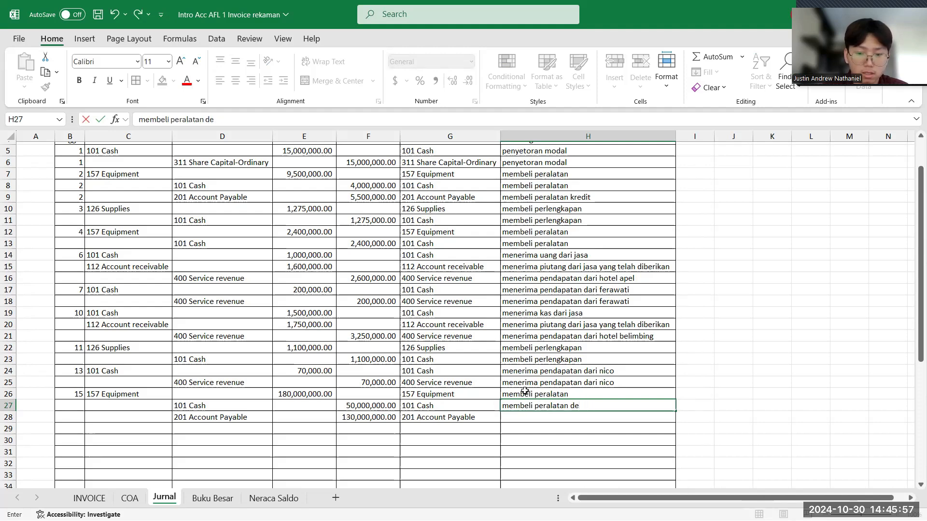
pyautogui.press('Return')
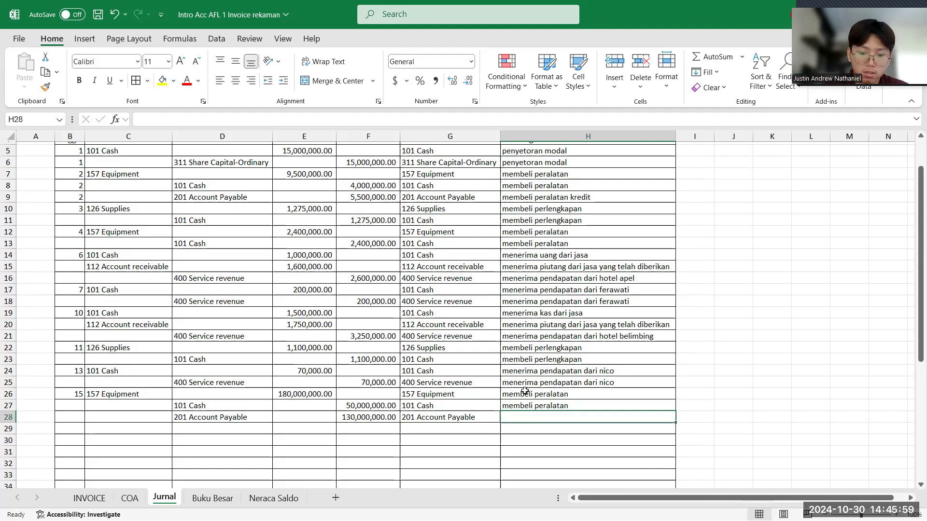
pyautogui.write('utan')
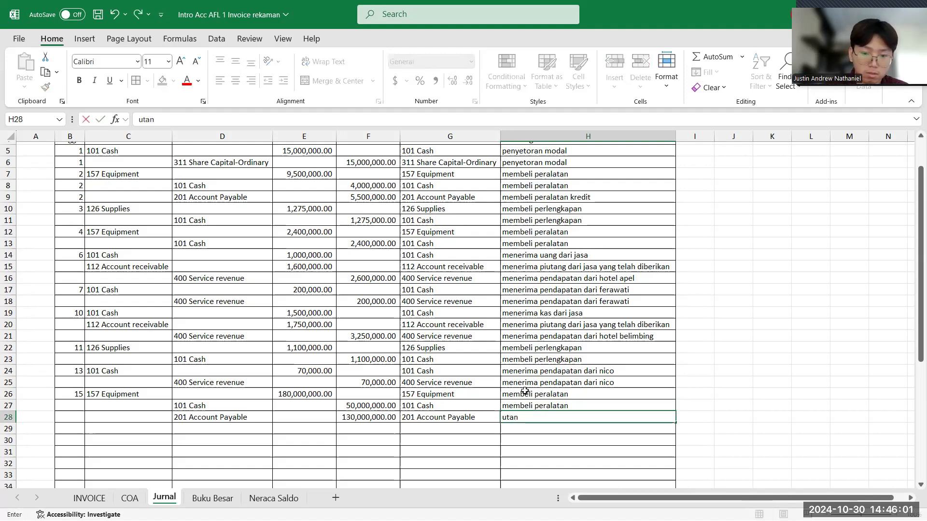
pyautogui.write('g peralatan')
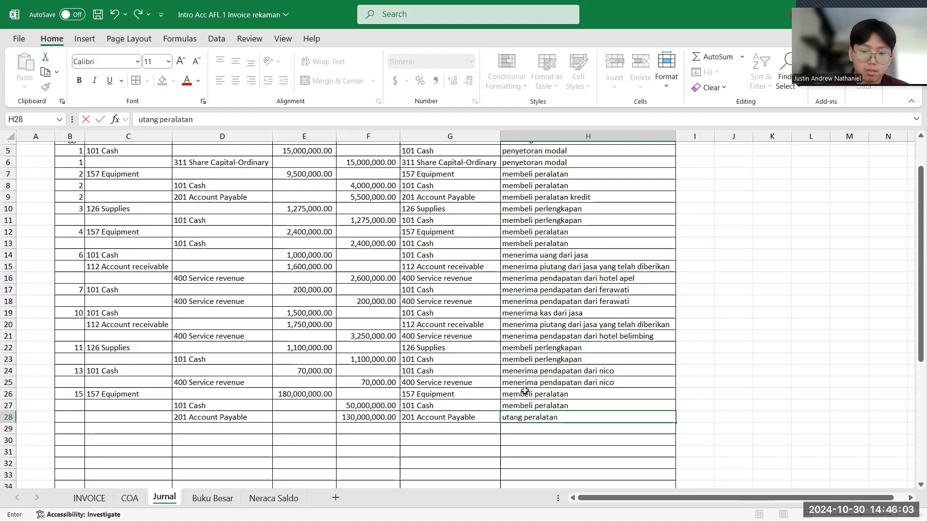
pyautogui.press('Return')
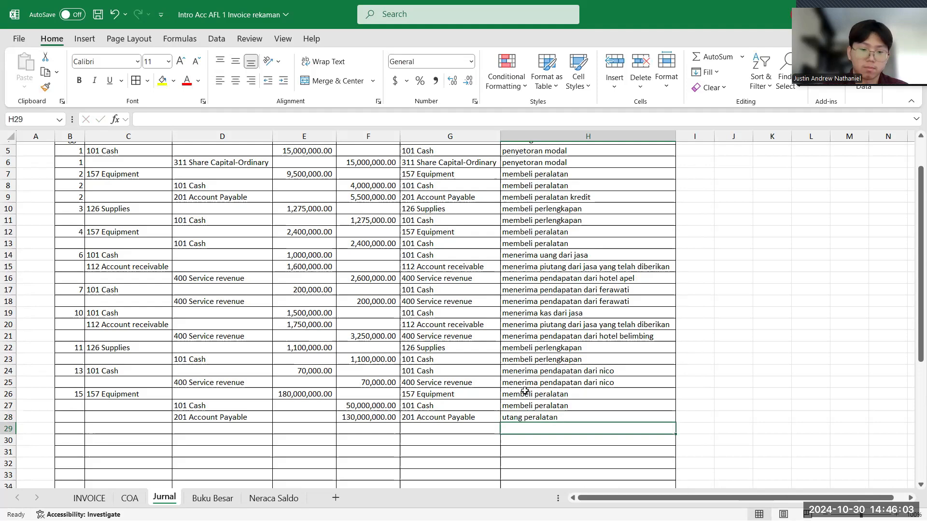
# - Check the order date on the next Hotel Apel laundry invoice and enter 16 as the date in B29 of the Jurnal
pyautogui.click(75, 428)
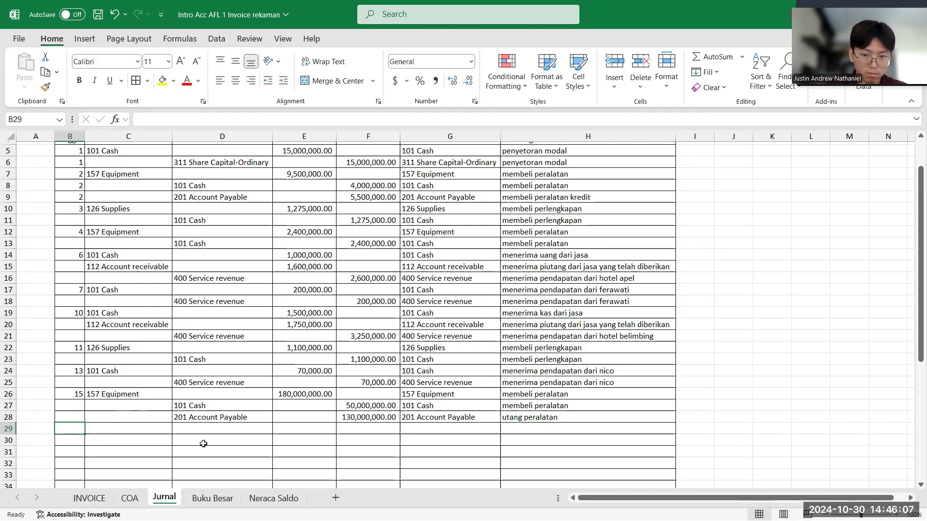
pyautogui.click(90, 498)
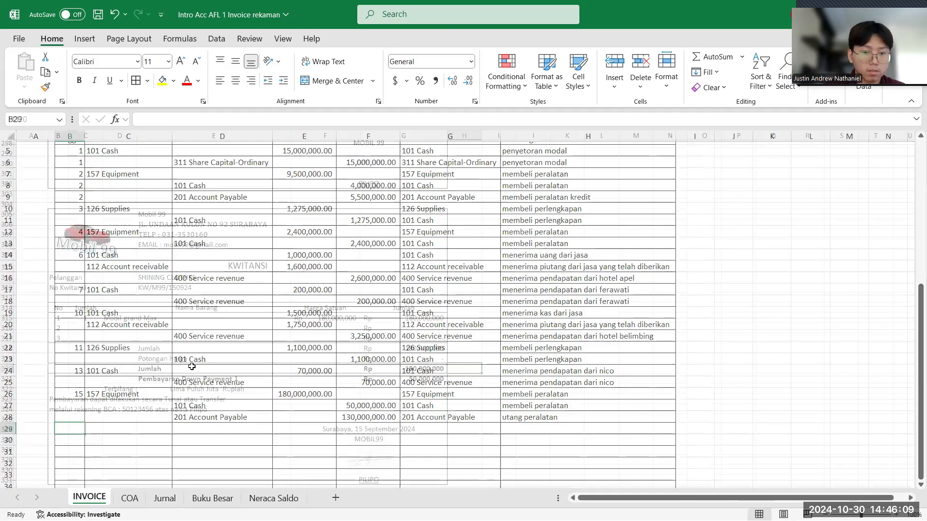
pyautogui.scroll(-4, 192, 367)
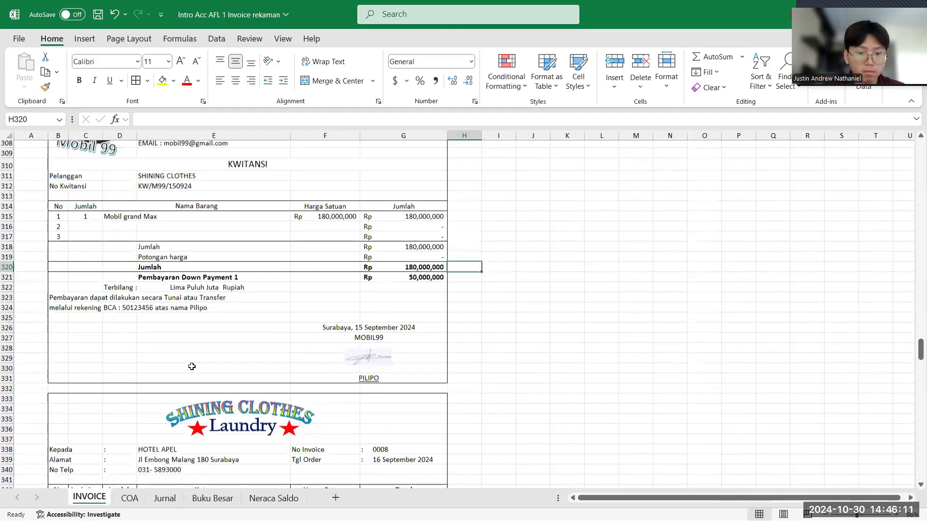
pyautogui.scroll(-4, 191, 367)
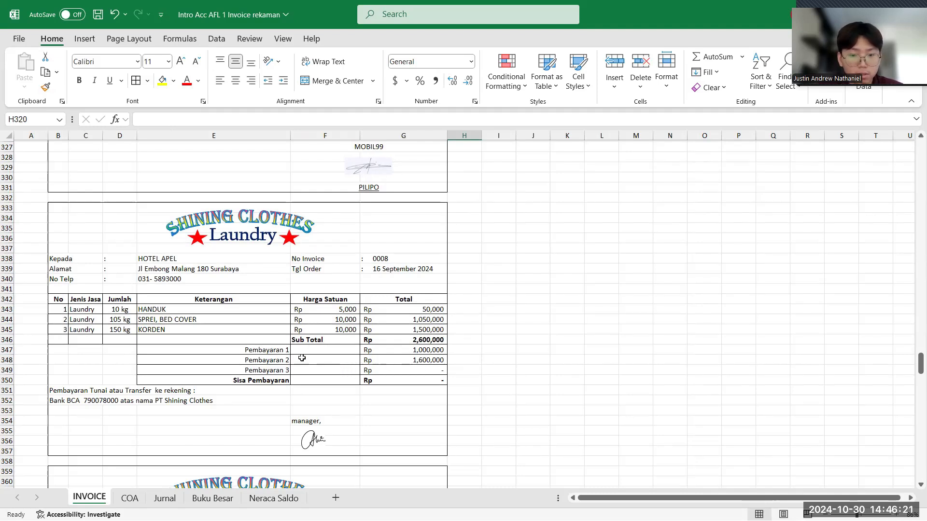
pyautogui.click(164, 499)
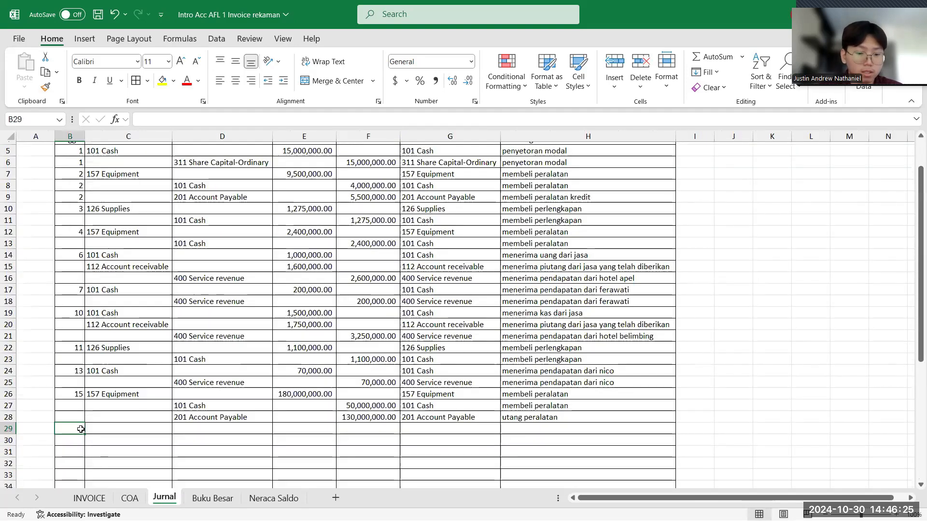
pyautogui.write('16')
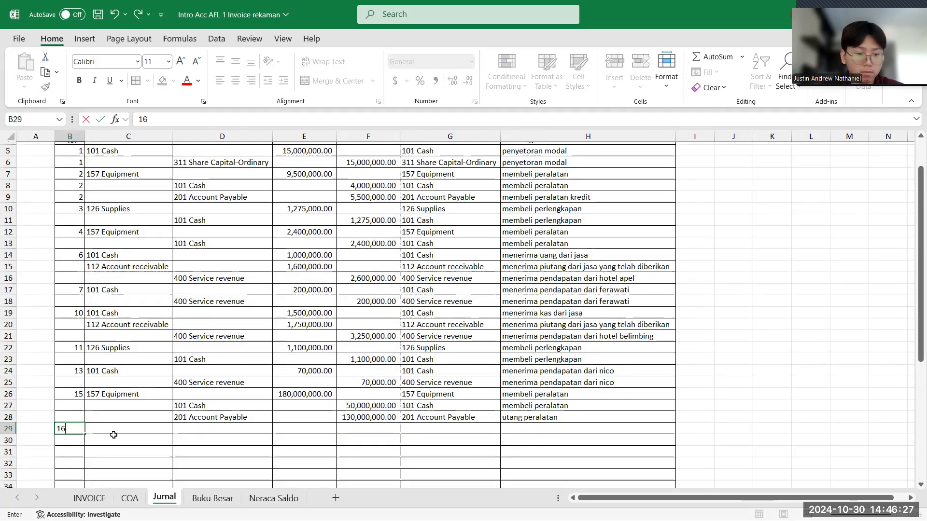
pyautogui.click(115, 433)
pyautogui.write('kas')
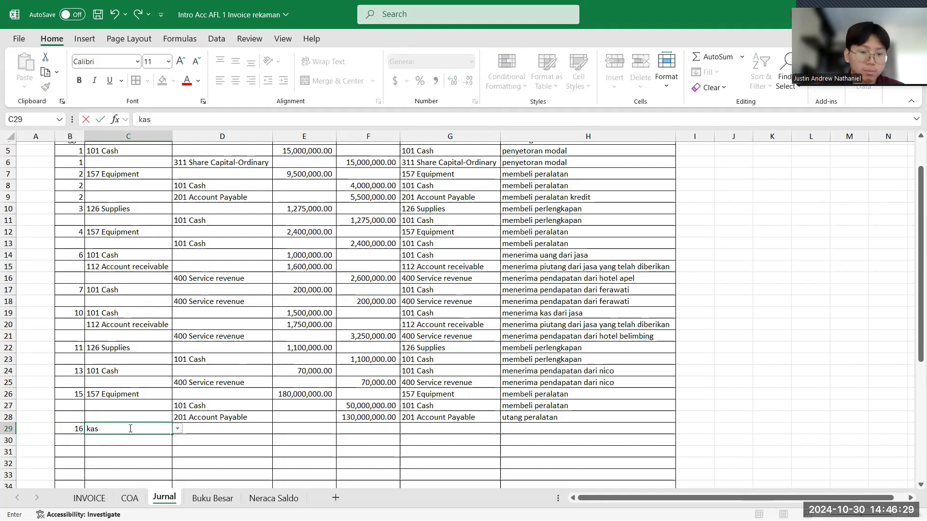
pyautogui.press('Return')
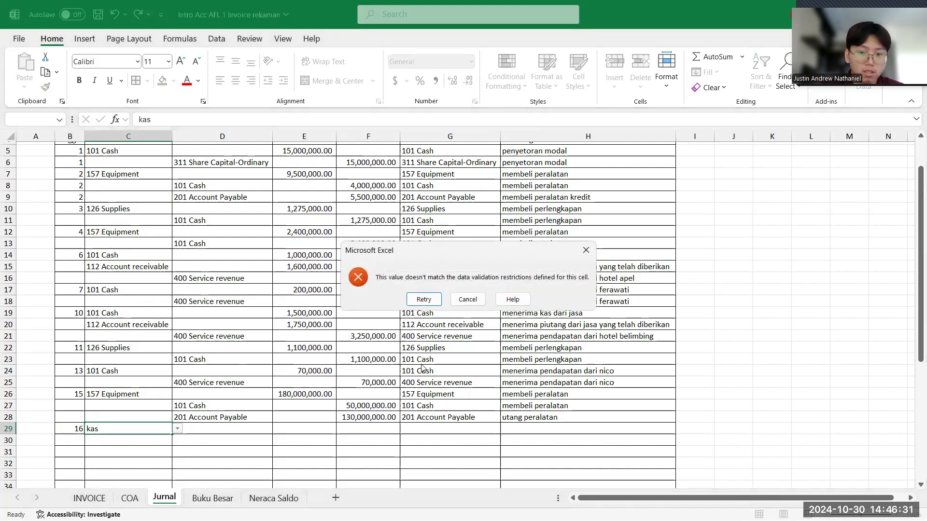
pyautogui.click(584, 249)
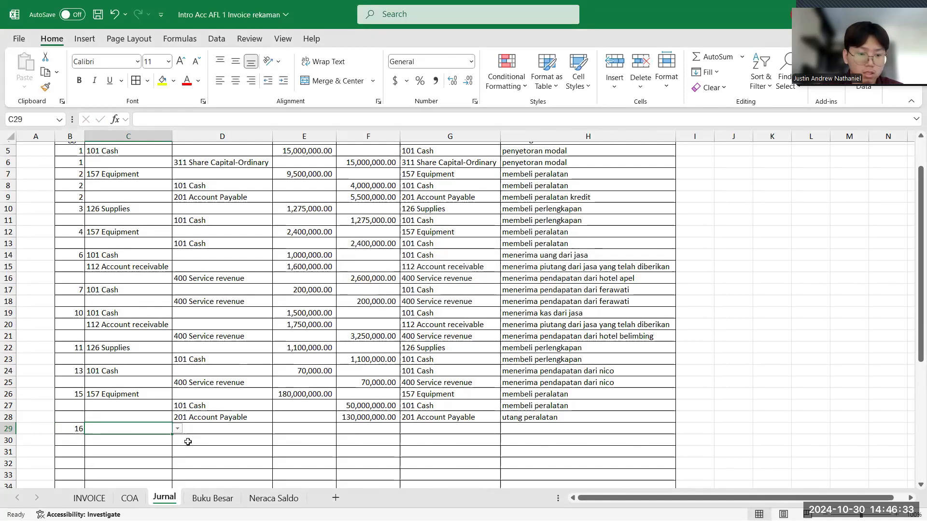
# - Choose 101 Cash as the debit account in C29 and 112 Account receivable as the kredit account in D30
pyautogui.click(178, 429)
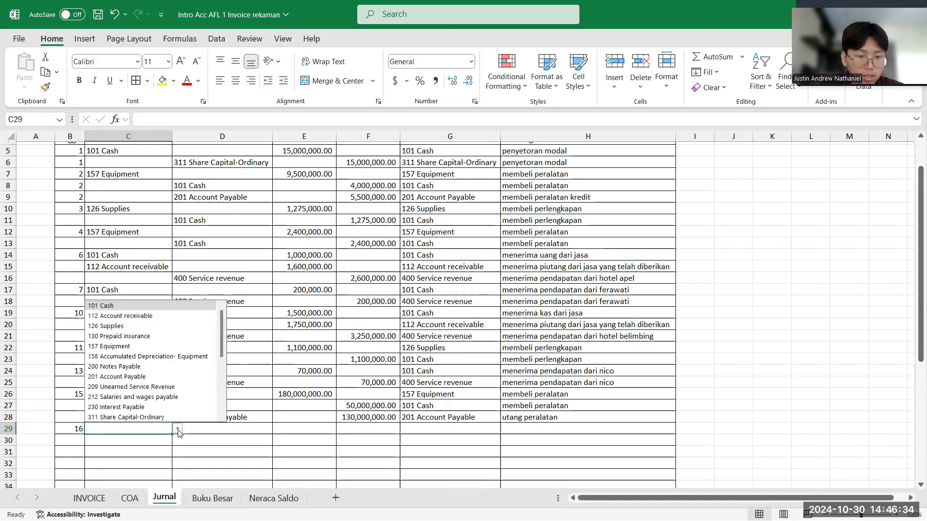
pyautogui.click(174, 307)
pyautogui.click(213, 439)
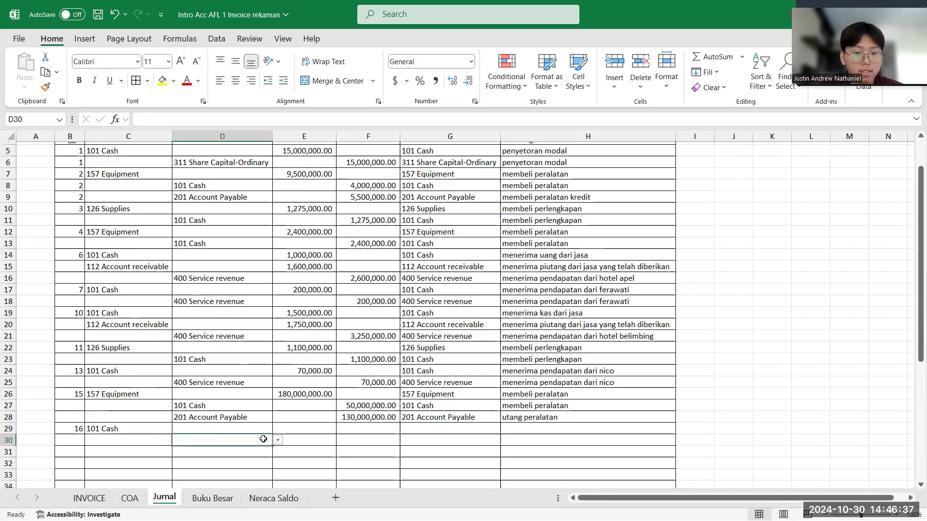
pyautogui.click(278, 441)
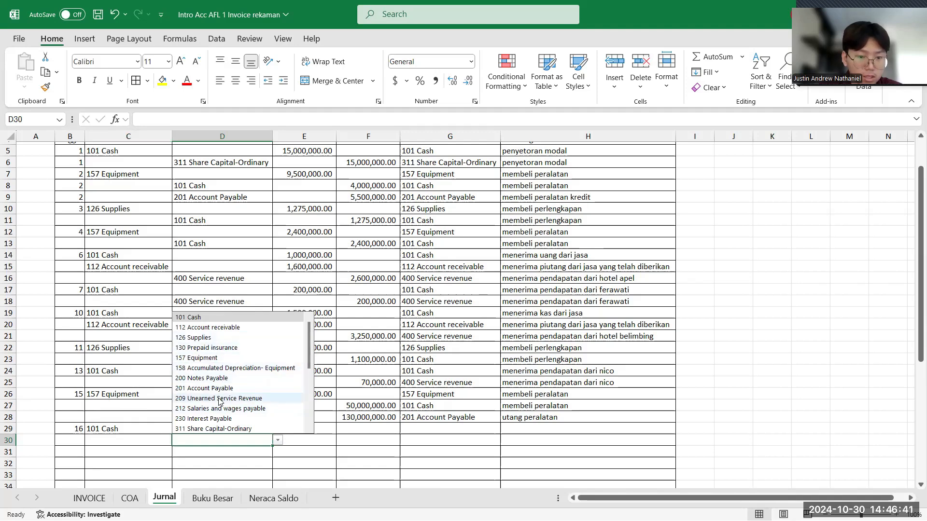
pyautogui.click(232, 330)
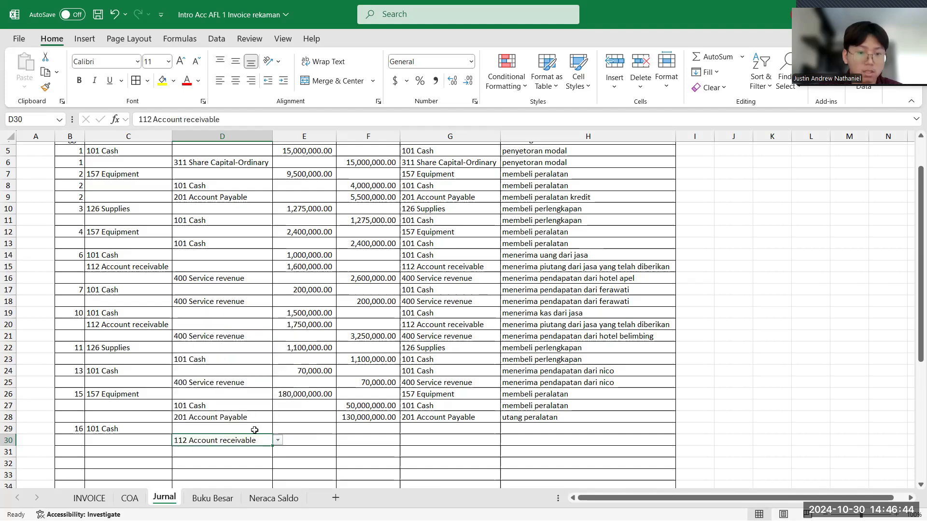
# - Check the second payment on the Hotel Apel invoice and enter 1,600,000 as the Cash debit in E29
pyautogui.click(290, 425)
pyautogui.click(96, 499)
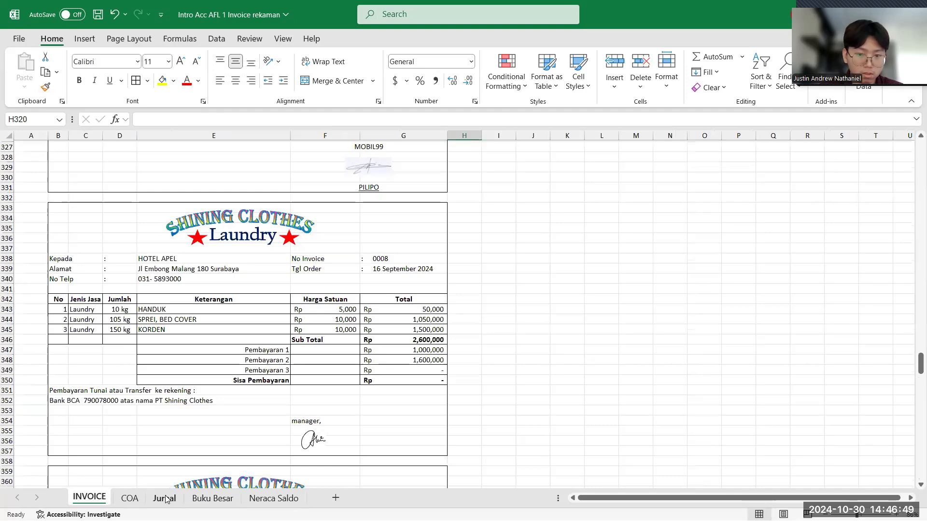
pyautogui.click(164, 499)
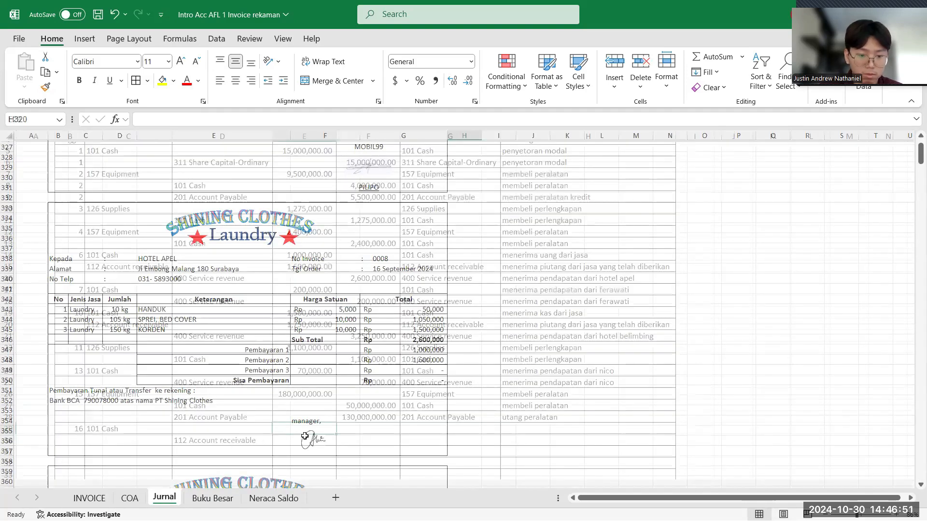
pyautogui.write('1600')
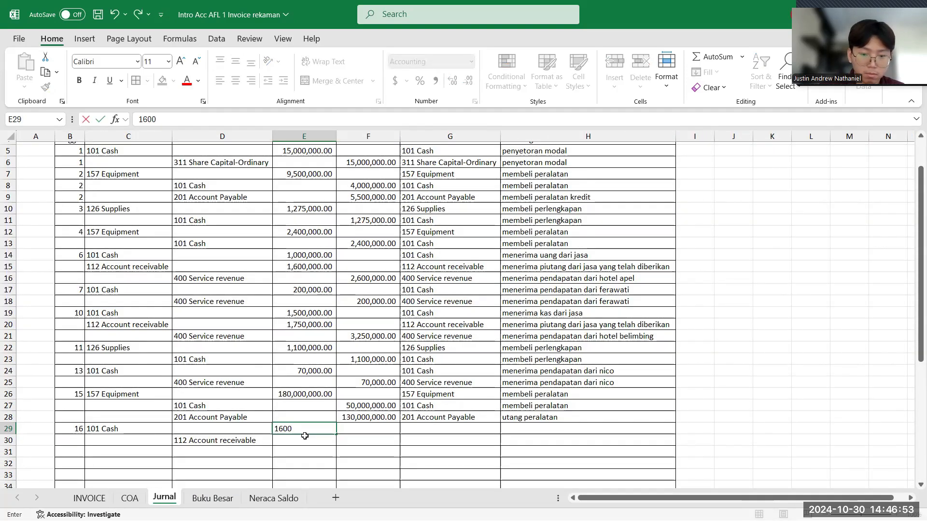
pyautogui.write('000')
pyautogui.press('Return')
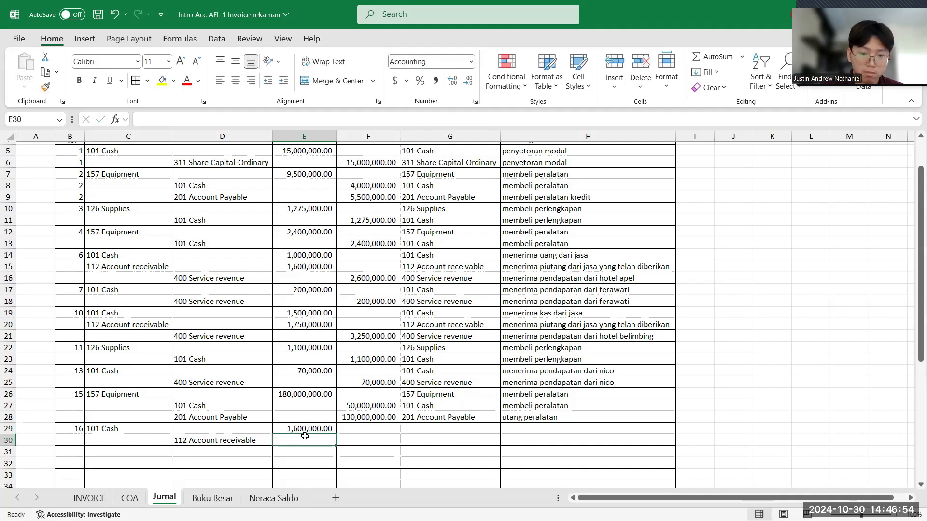
# - Enter 1,600,000 as the Account receivable kredit in F30
pyautogui.click(351, 438)
pyautogui.write('1600')
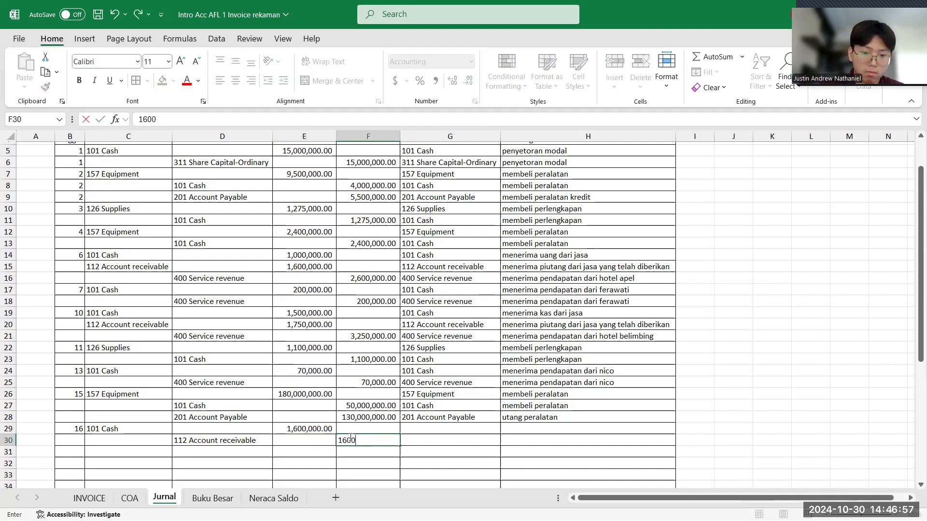
pyautogui.write('000')
pyautogui.press('Return')
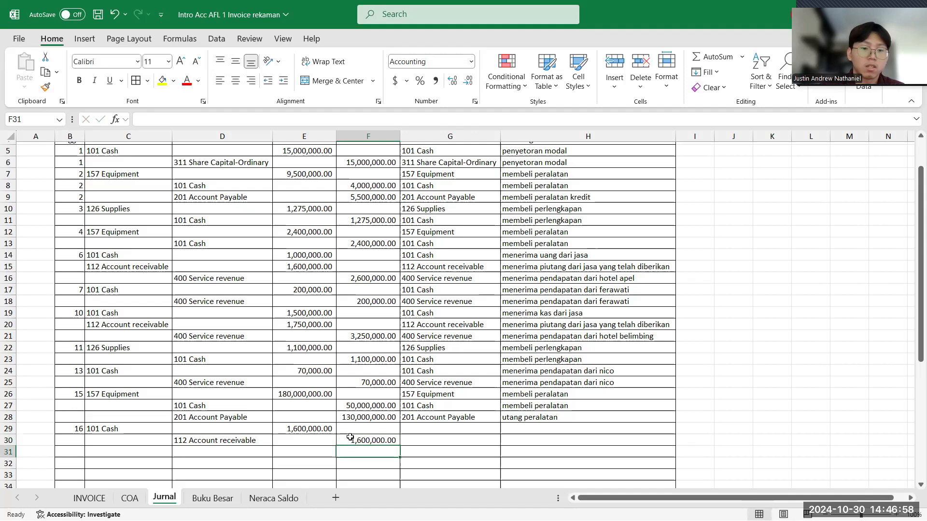
pyautogui.click(145, 425)
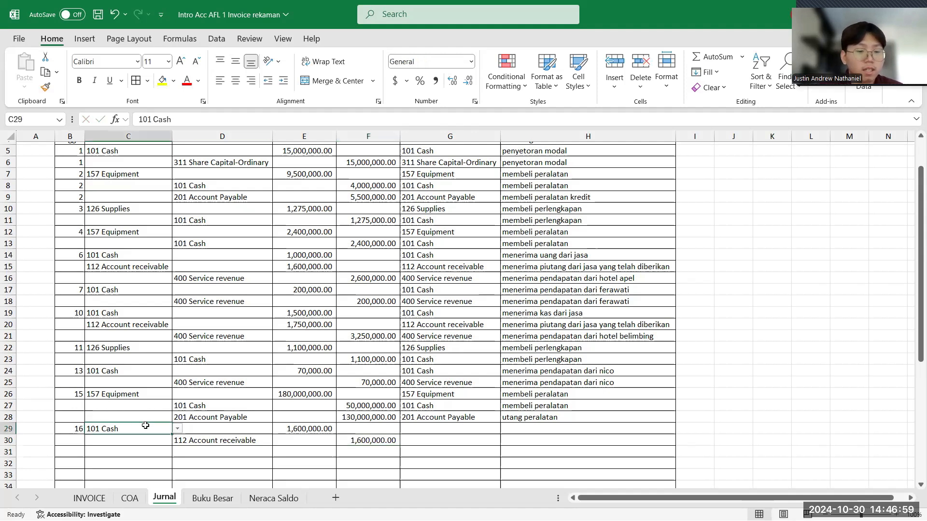
pyautogui.click(188, 442)
pyautogui.click(144, 427)
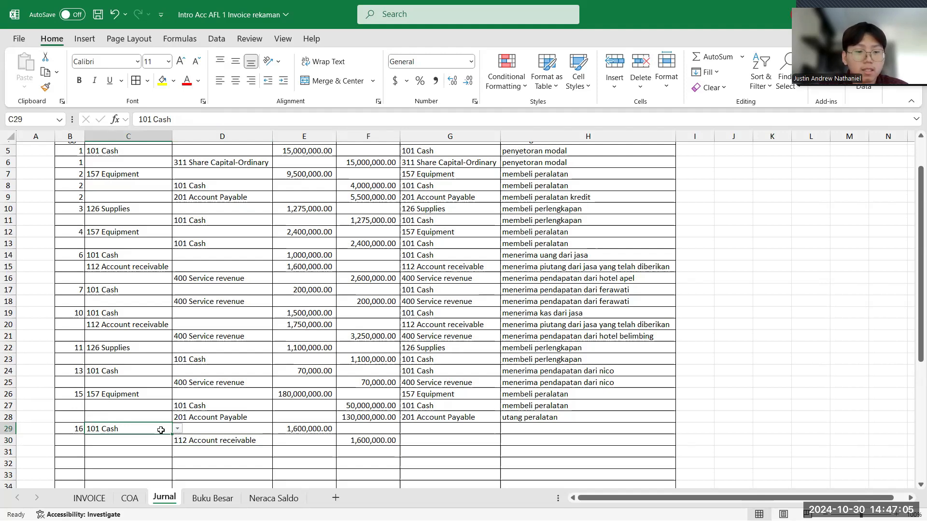
pyautogui.click(211, 441)
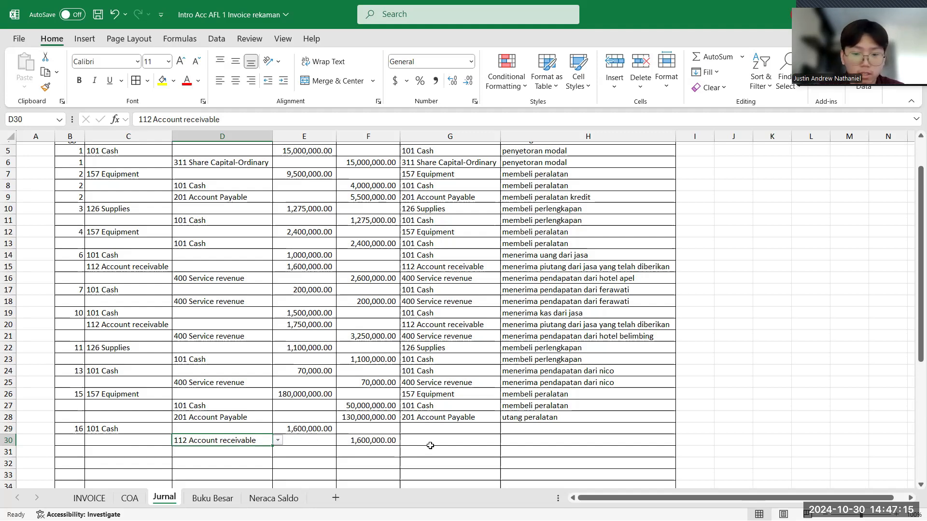
# - Enter "pelunasan piutang" as the keterangan in H29 and H30 of the Jurnal
pyautogui.click(561, 430)
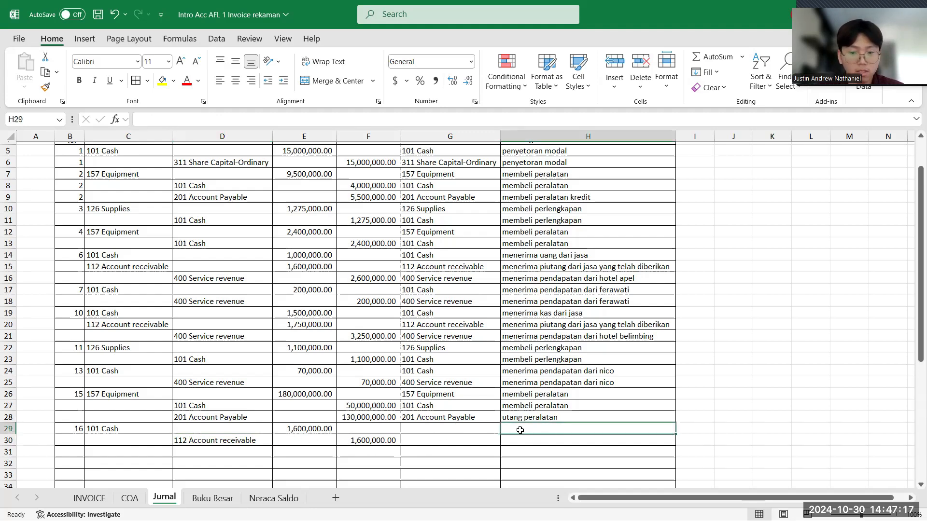
pyautogui.write('pel')
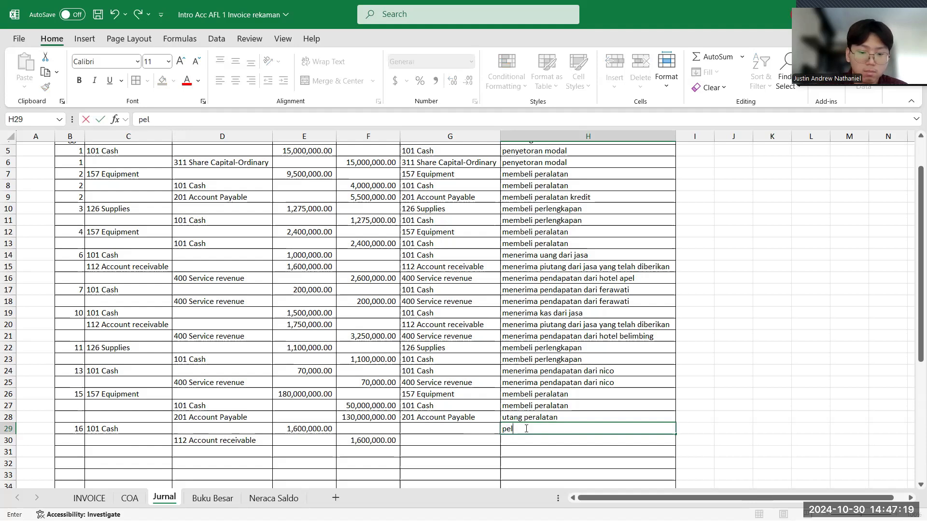
pyautogui.write('unasan pi')
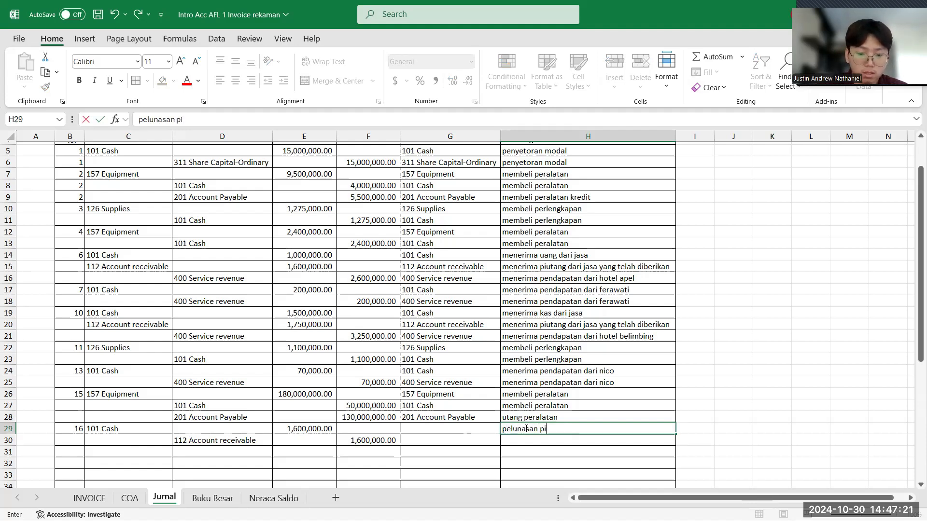
pyautogui.write('utang')
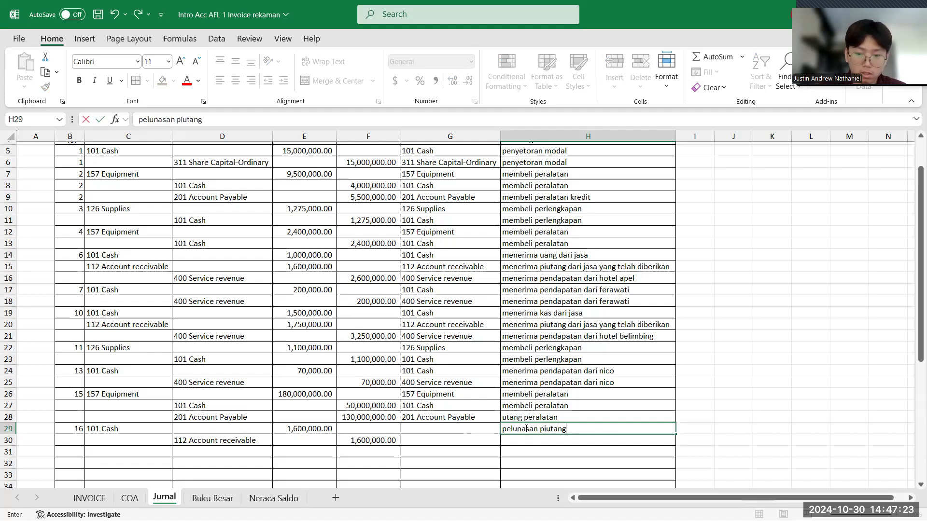
pyautogui.press('Return')
pyautogui.write('pelun')
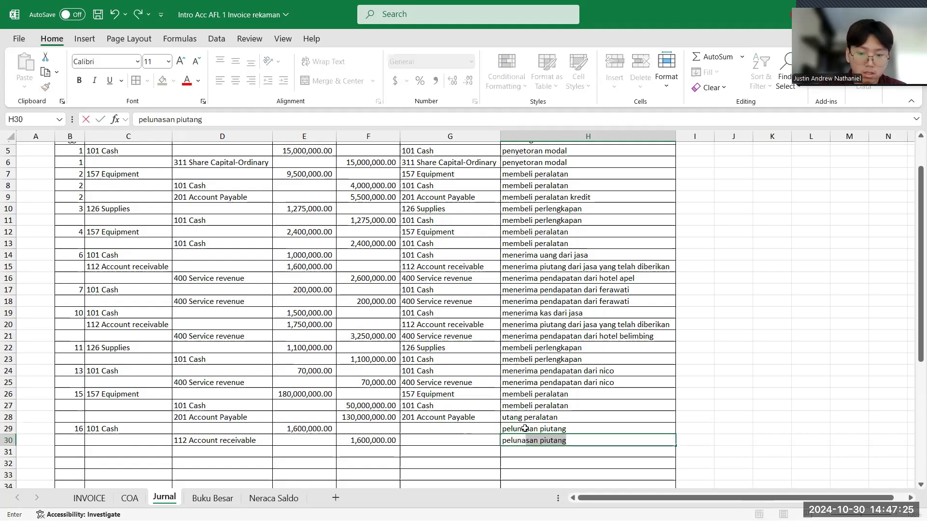
pyautogui.write('asan pitu')
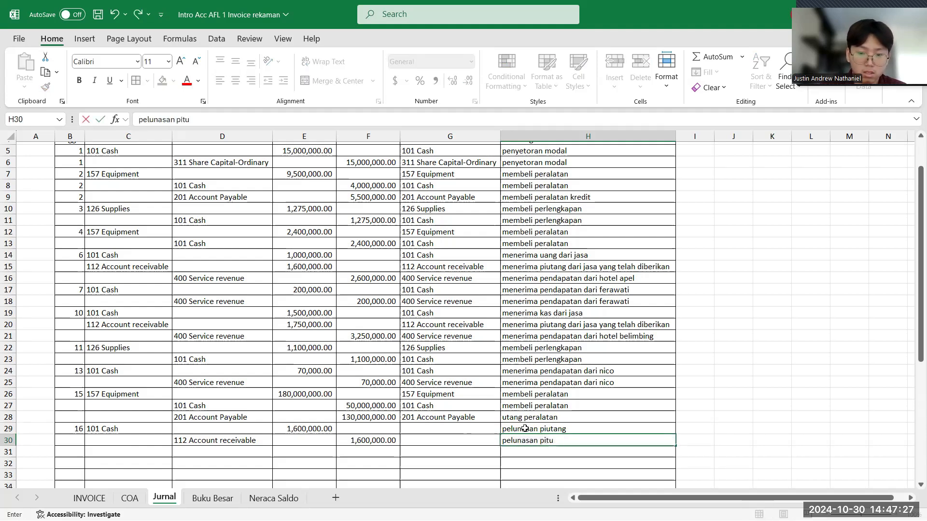
pyautogui.write('nutang')
pyautogui.press('Return')
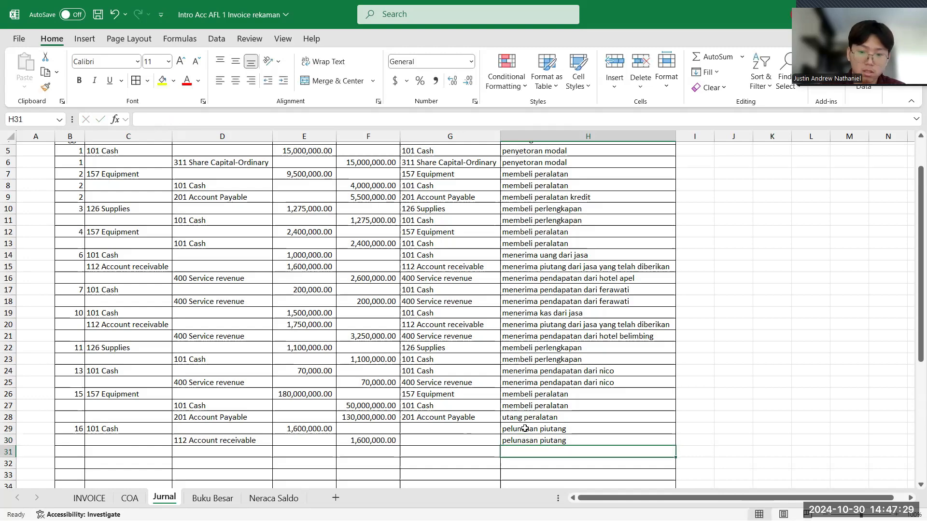
# - Check the owner's capital withdrawal receipt on the INVOICE sheet and enter 18 as the date in B31 of the Jurnal
pyautogui.scroll(-3, 525, 429)
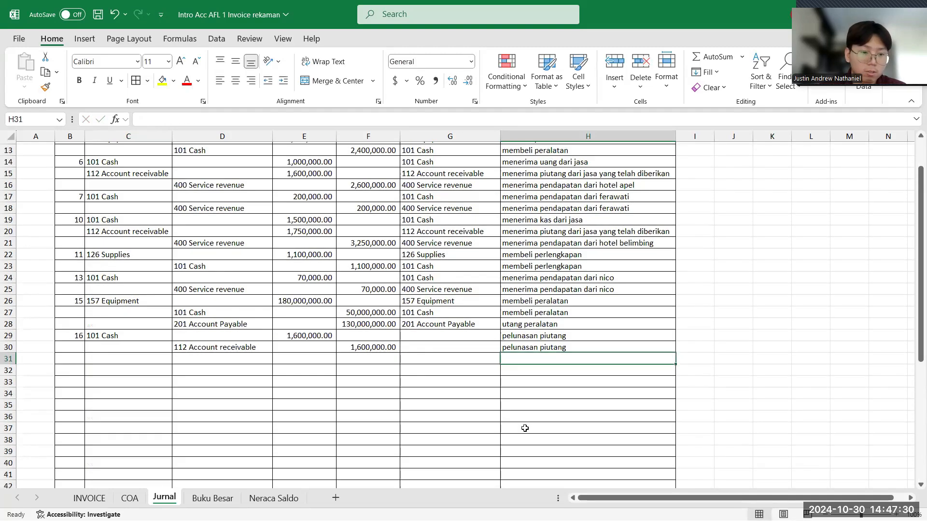
pyautogui.click(68, 359)
pyautogui.click(90, 498)
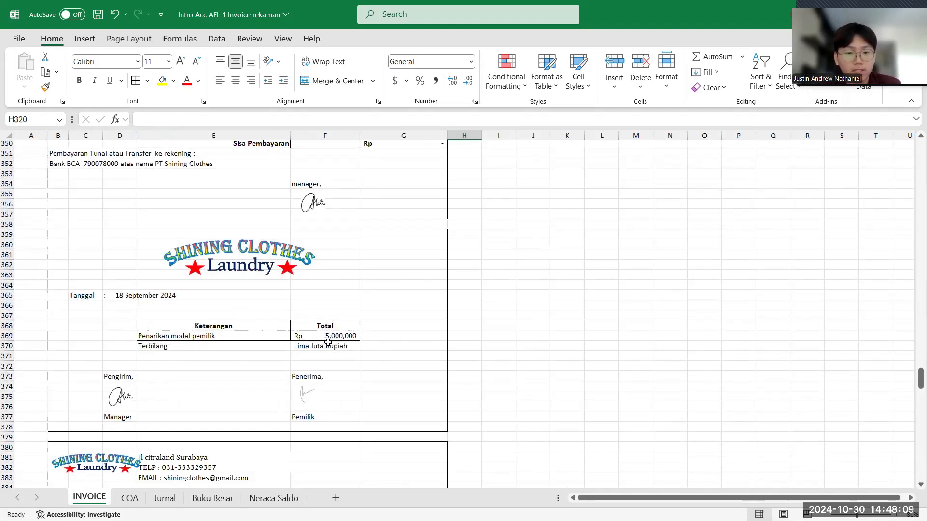
pyautogui.click(164, 498)
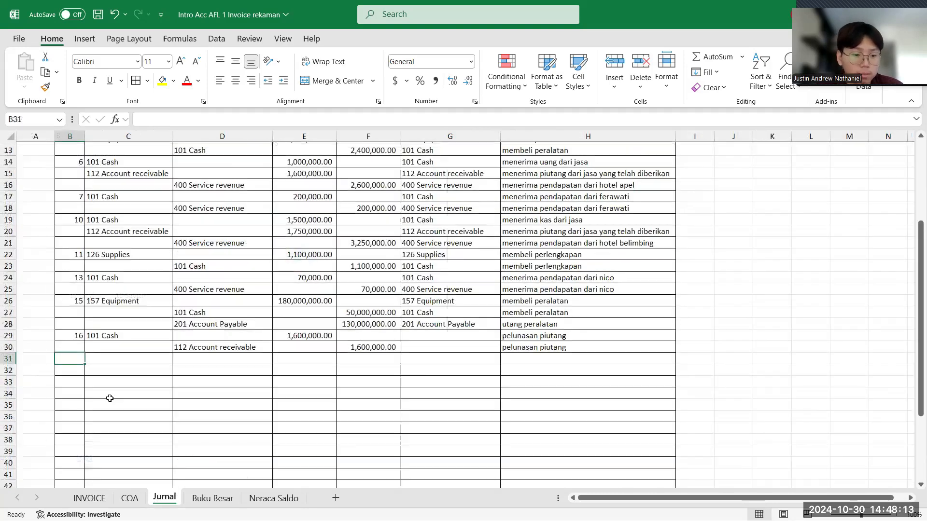
pyautogui.click(101, 500)
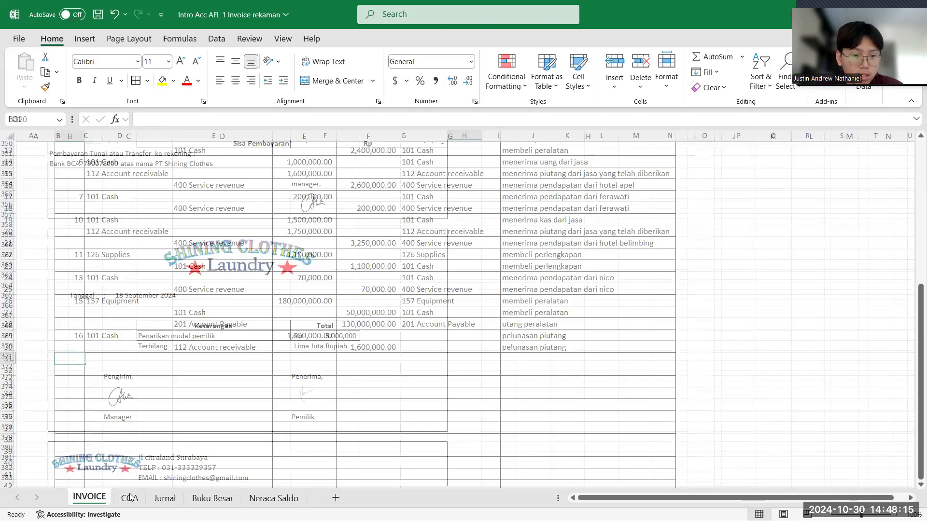
pyautogui.click(174, 496)
pyautogui.write('18')
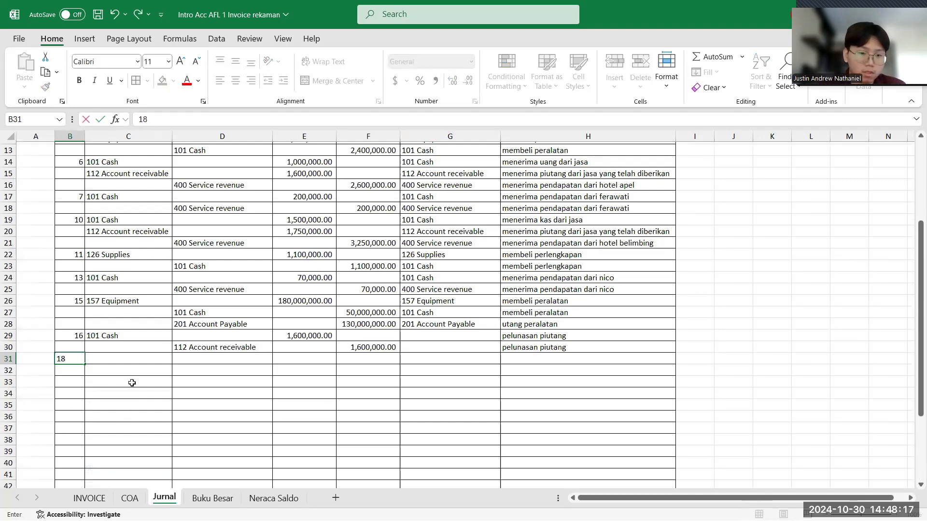
# - Choose 302 Prive as the debit account in C31 and 101 Cash as the kredit account in D32
pyautogui.click(147, 358)
pyautogui.click(178, 360)
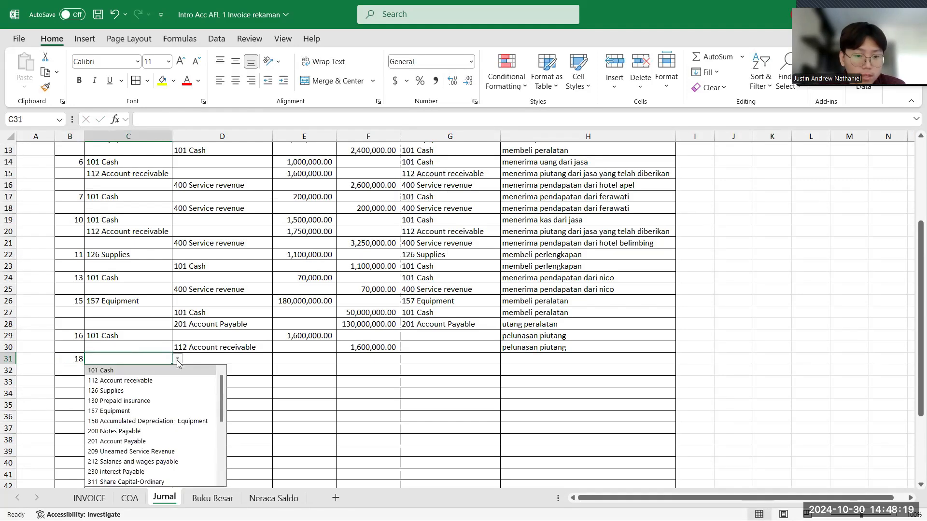
pyautogui.scroll(-4, 167, 441)
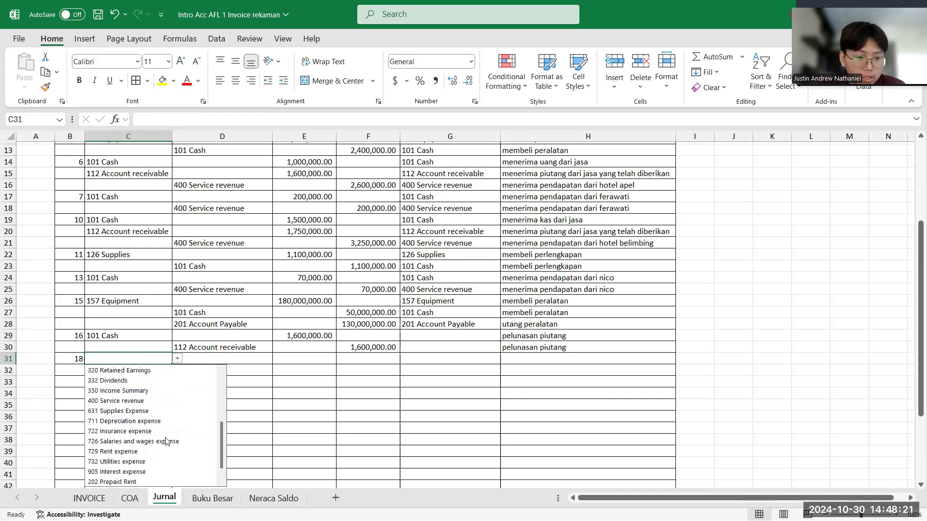
pyautogui.scroll(-1, 166, 441)
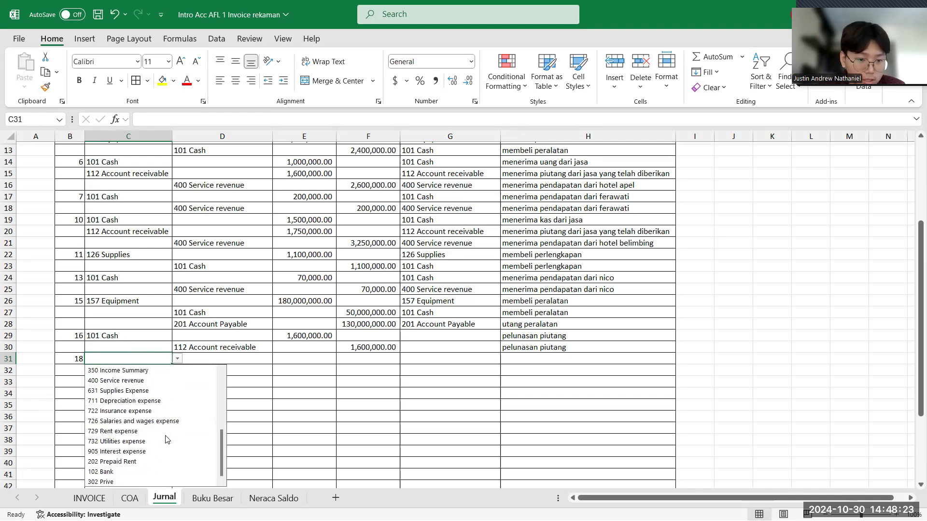
pyautogui.click(113, 482)
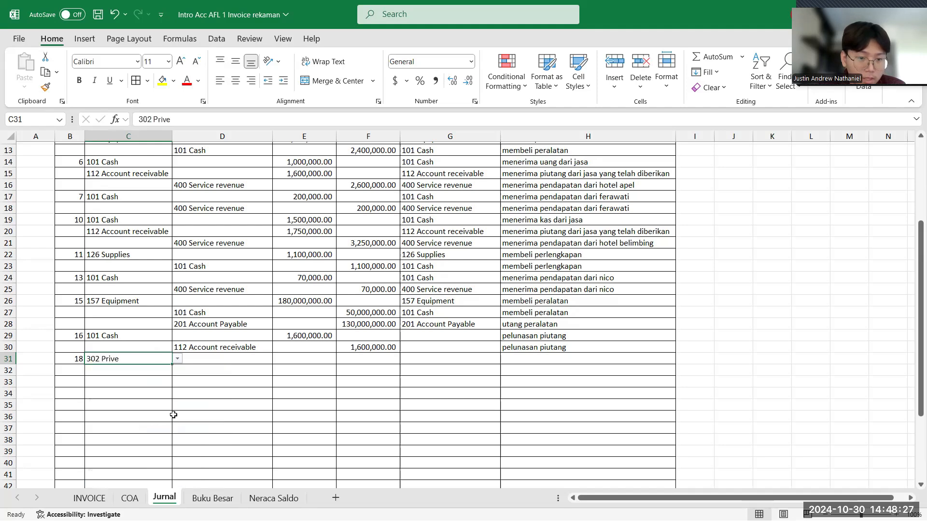
pyautogui.click(219, 372)
pyautogui.click(279, 371)
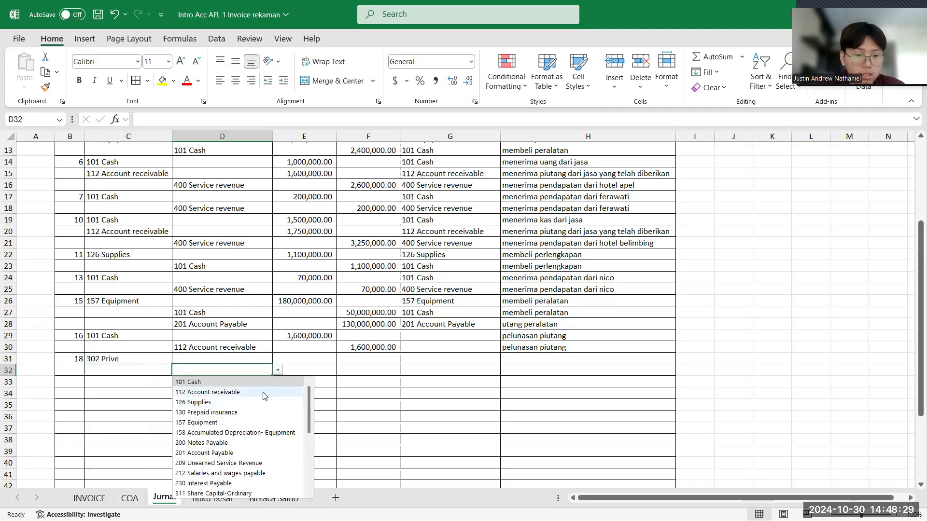
pyautogui.scroll(-2, 241, 459)
pyautogui.scroll(2, 242, 435)
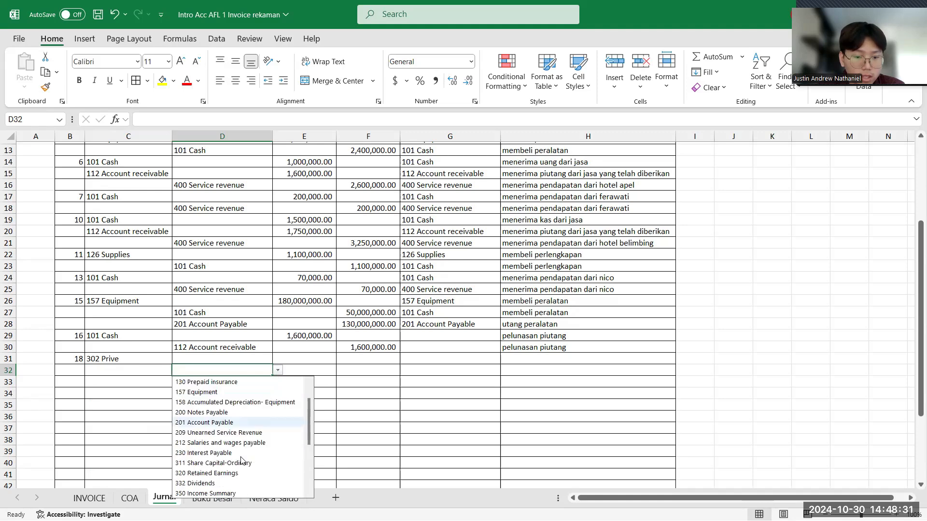
pyautogui.click(245, 383)
# - Enter 5,000,000 as the Prive debit in E31 and as the Cash kredit in F32
pyautogui.click(286, 361)
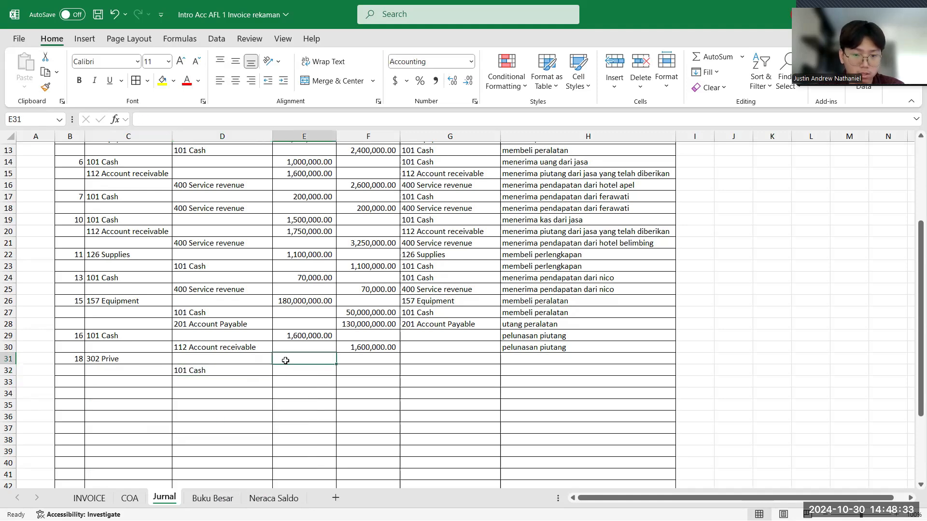
pyautogui.write('5,000')
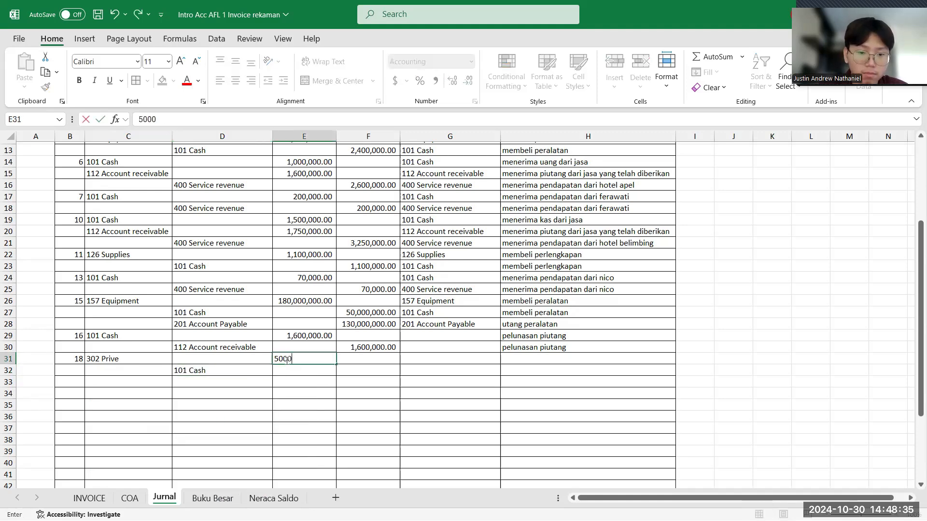
pyautogui.write(',000')
pyautogui.press('Return')
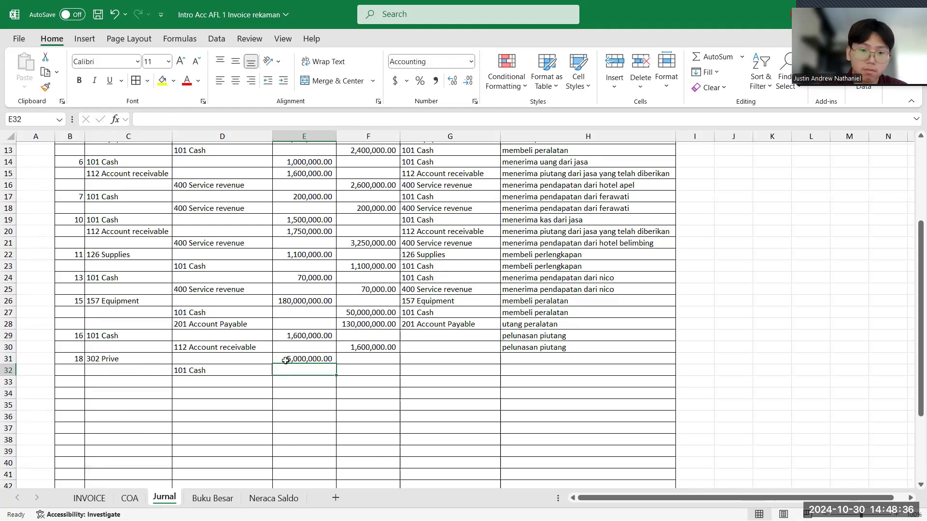
pyautogui.click(359, 373)
pyautogui.write('5,000,')
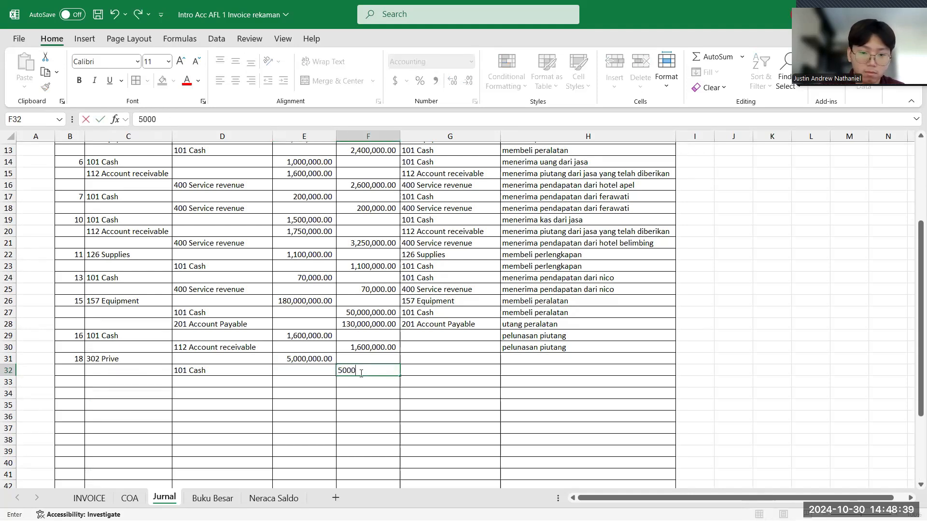
pyautogui.write('000')
pyautogui.press('Return')
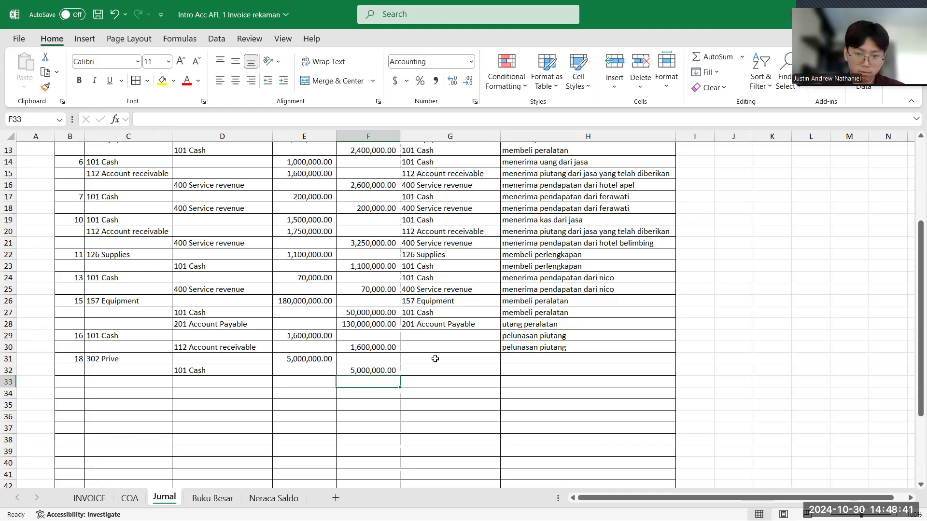
# - Enter "penarikan uang oleh pemilik" as the keterangan in H31 and H32
pyautogui.click(511, 357)
pyautogui.write('pe')
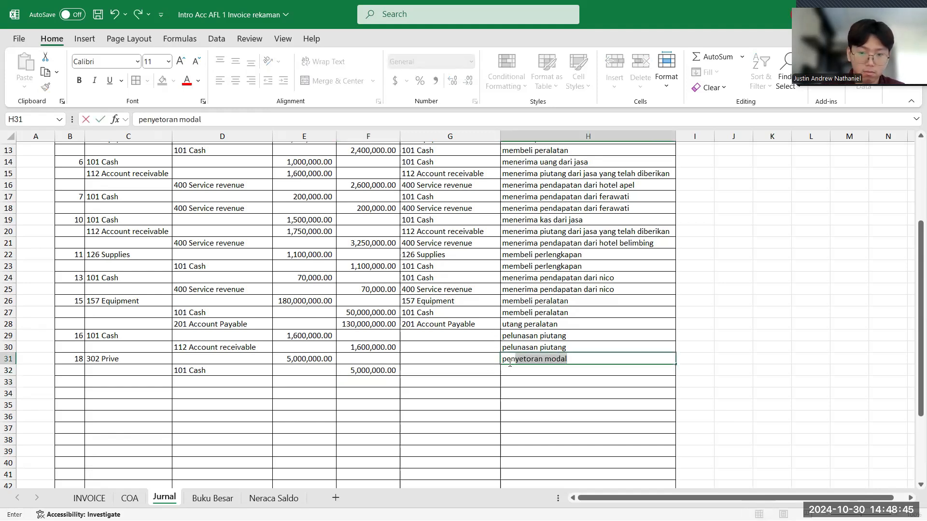
pyautogui.write('narikan uang o')
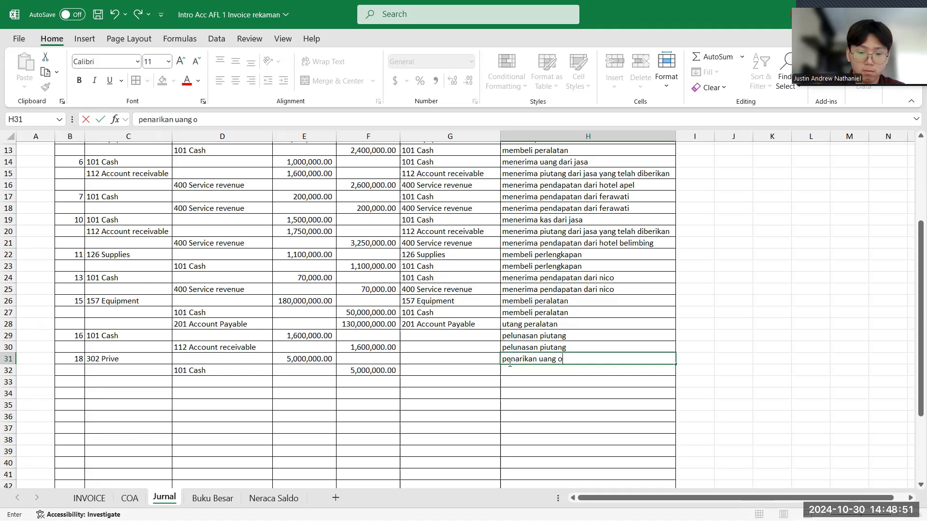
pyautogui.write('e')
pyautogui.write('leh pemilik')
pyautogui.press('Return')
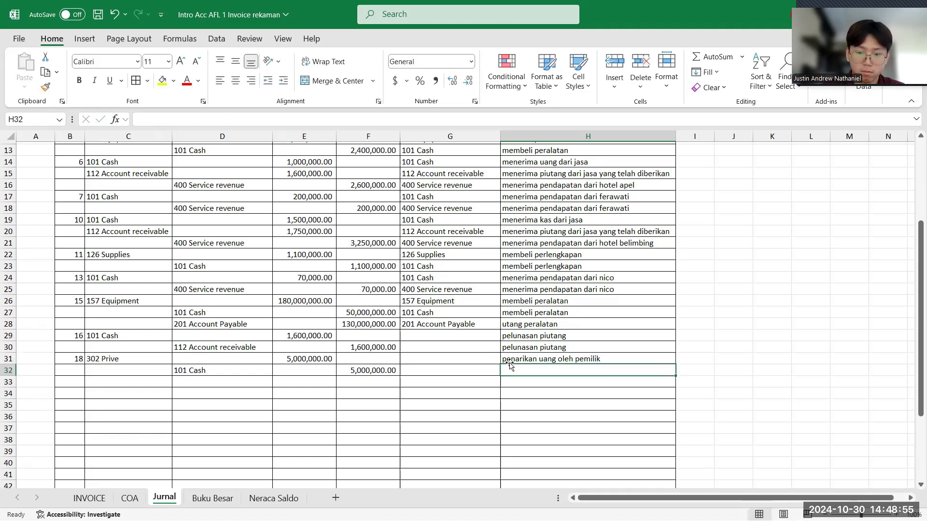
pyautogui.write('penarikan uang oleh pemilik')
pyautogui.press('Return')
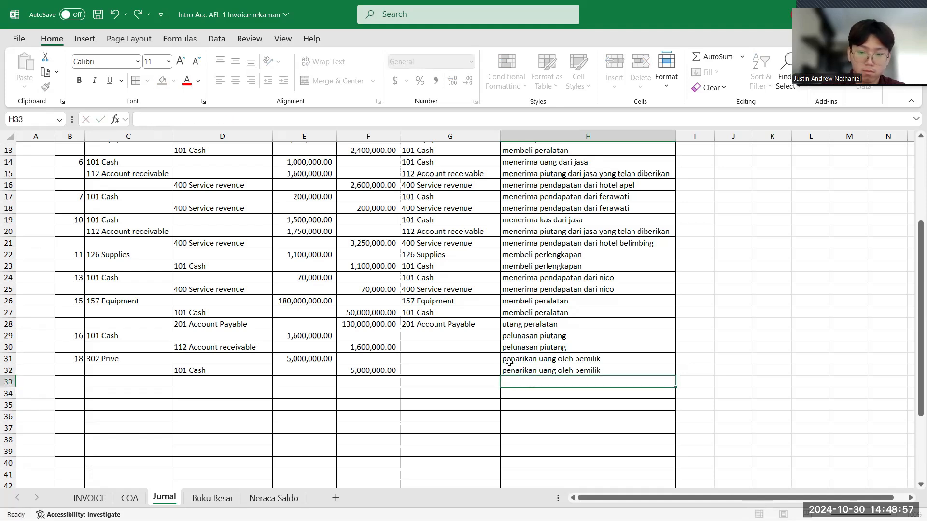
pyautogui.click(167, 358)
pyautogui.scroll(3, 395, 334)
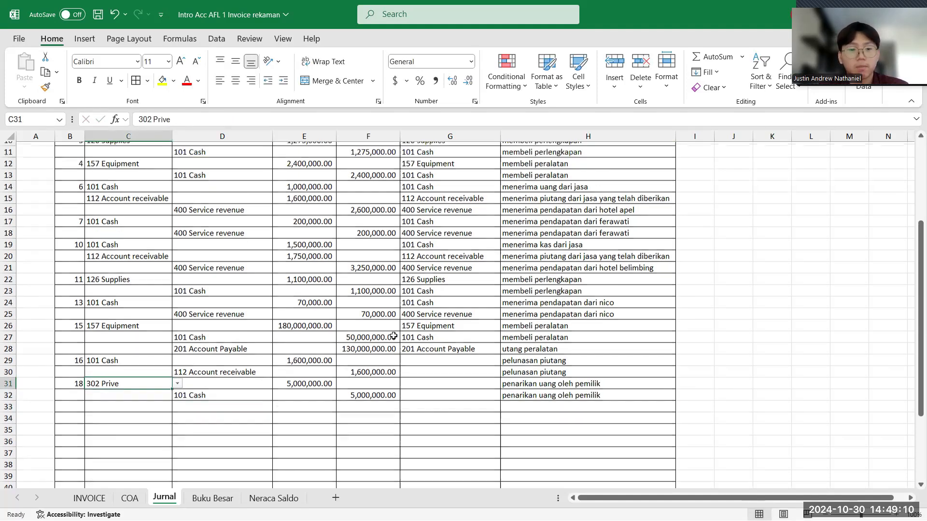
pyautogui.scroll(-3, 393, 334)
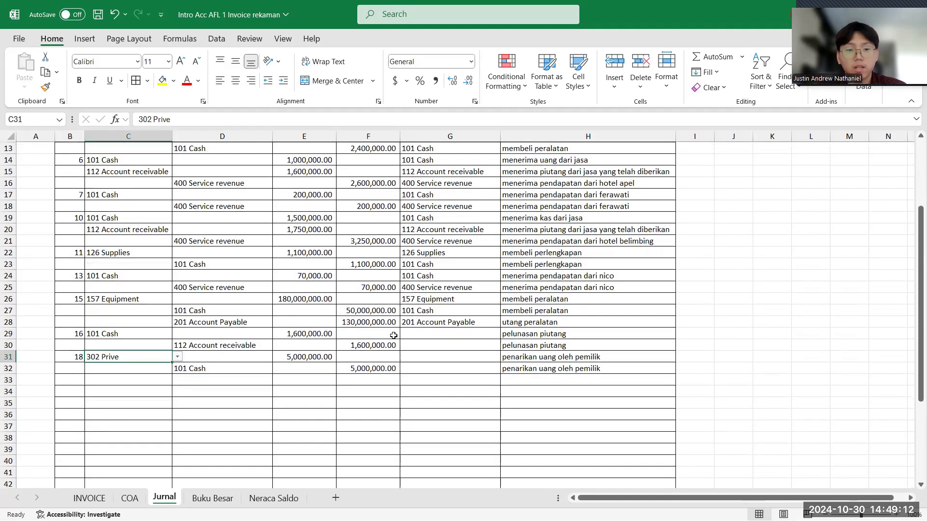
pyautogui.click(209, 368)
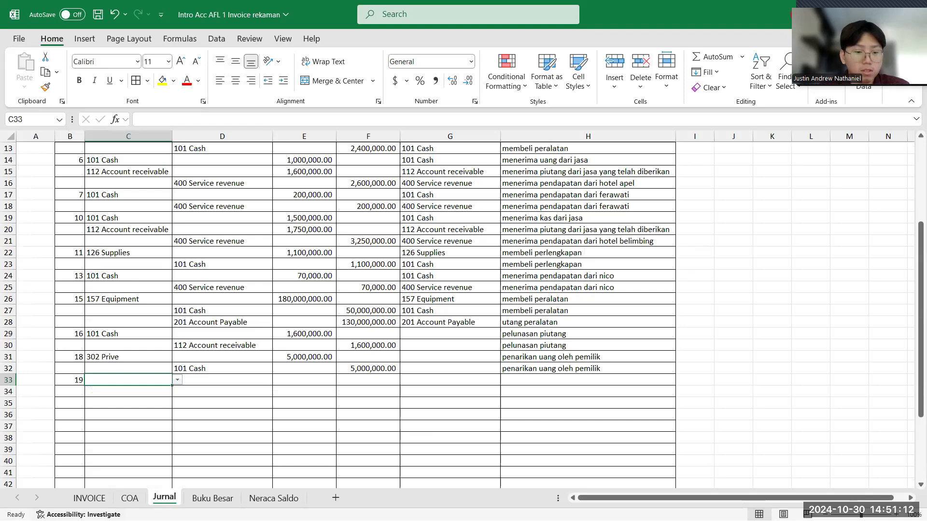
# - Check the kwitansi for October laundry service, and choose 101 Cash as debit account in C33 and 209 Unearned Service Revenue as kredit account in D34
pyautogui.click(89, 499)
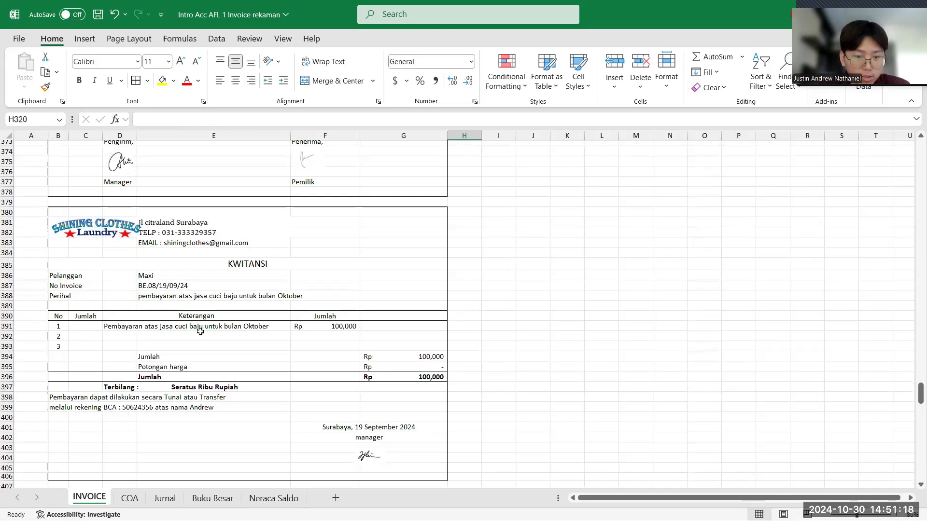
pyautogui.click(164, 497)
pyautogui.click(180, 381)
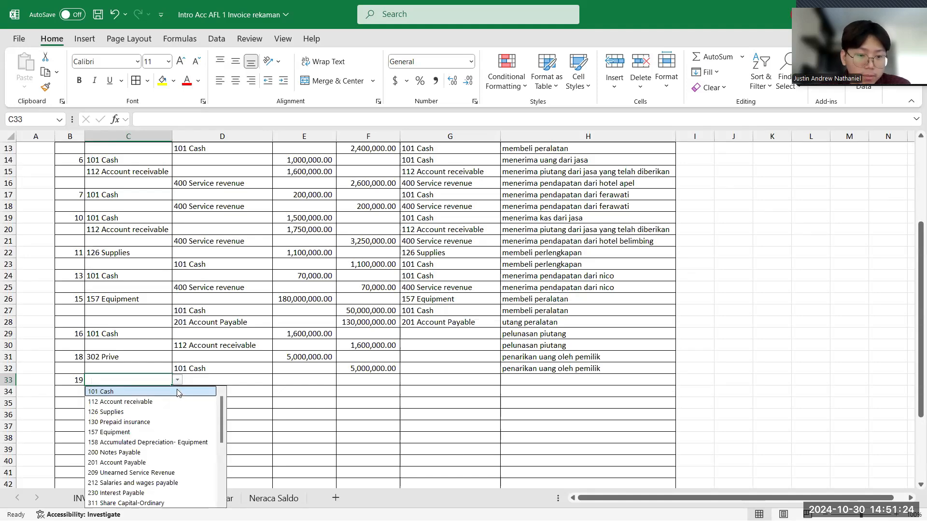
pyautogui.click(178, 392)
pyautogui.click(232, 390)
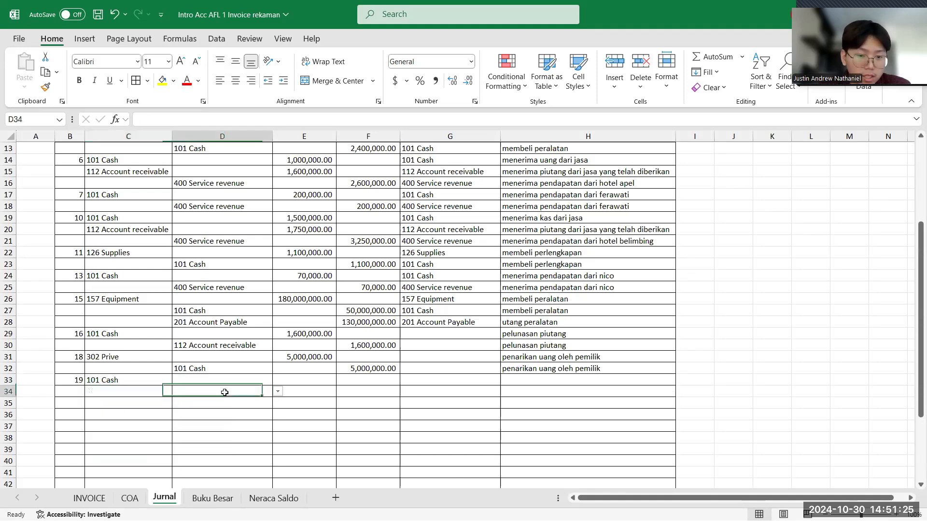
pyautogui.click(278, 392)
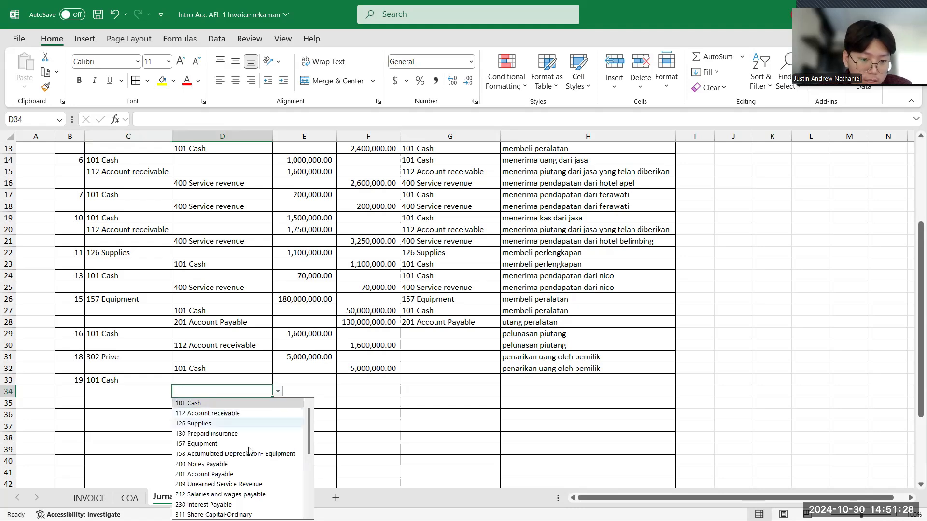
pyautogui.click(228, 485)
# - Enter the laundry kwitansi amount of 100,000 as the Cash debit in E33 and auto-fit column D to its contents
pyautogui.click(304, 381)
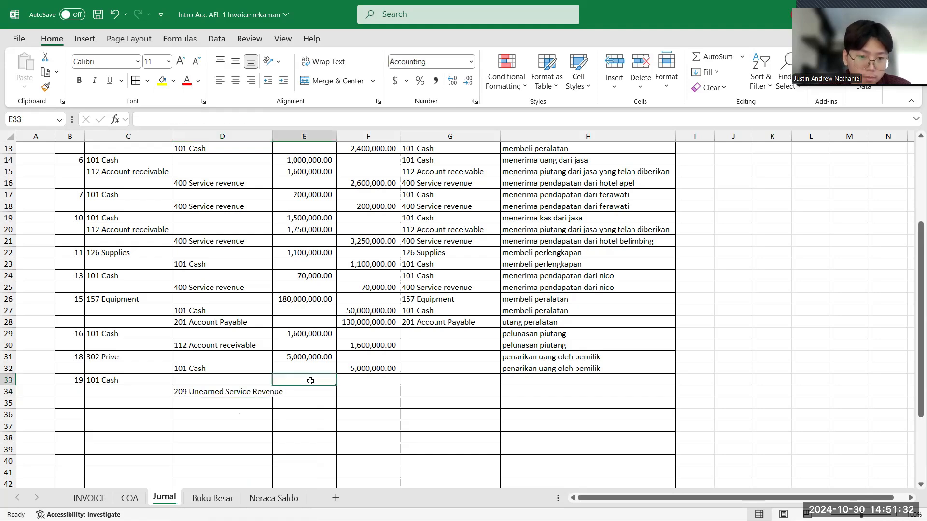
pyautogui.click(92, 498)
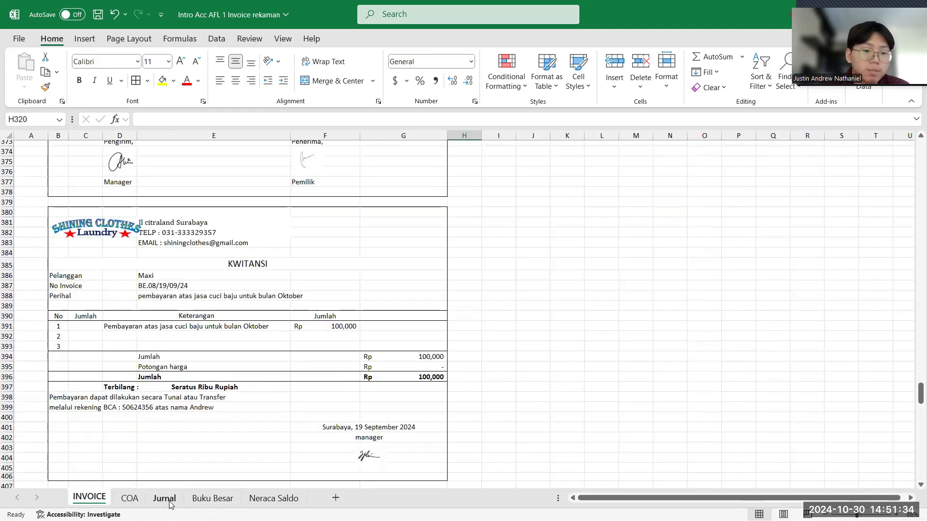
pyautogui.click(164, 498)
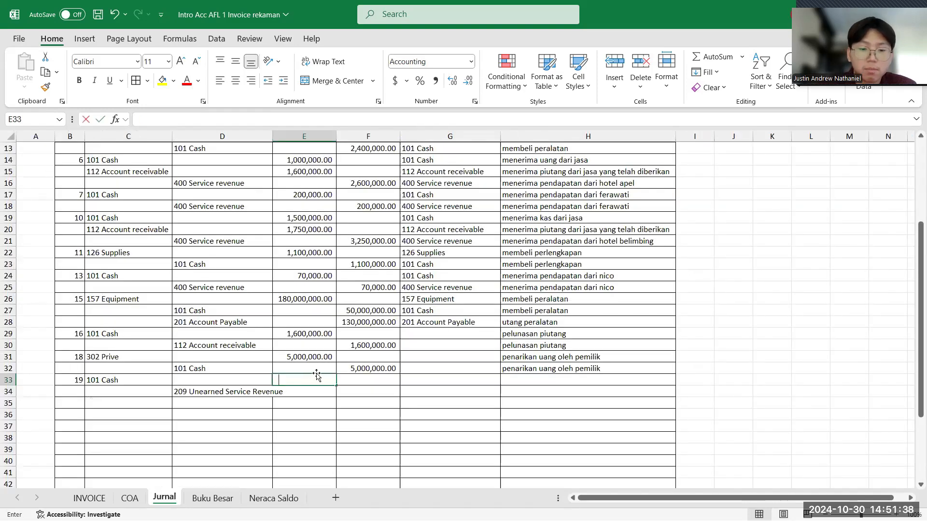
pyautogui.write('10,000')
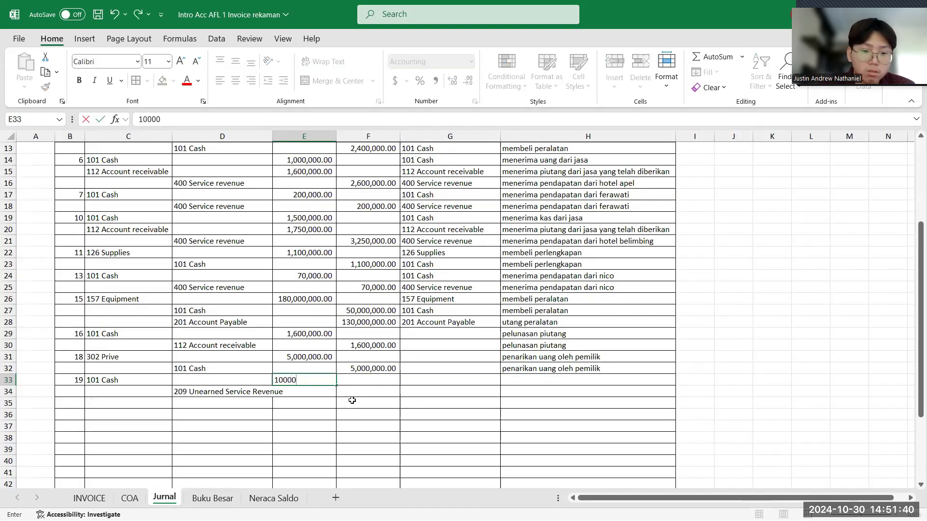
pyautogui.click(353, 393)
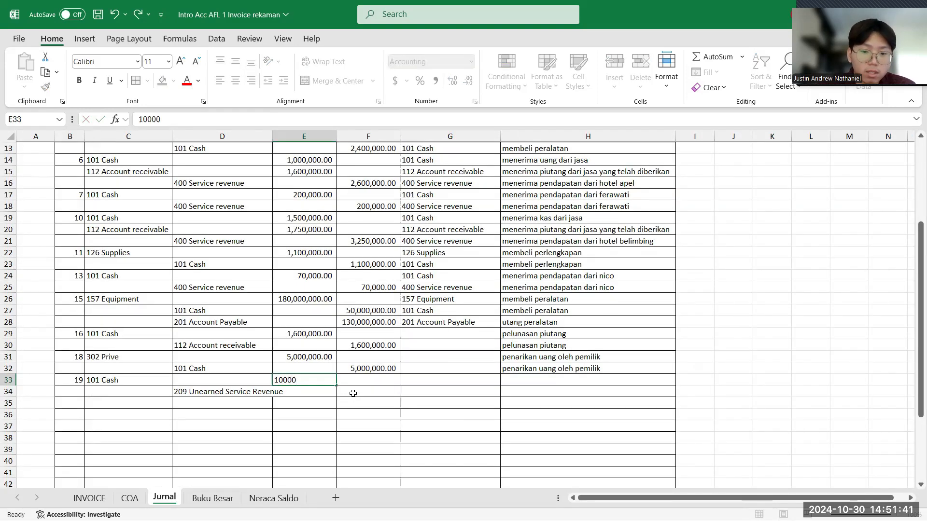
pyautogui.doubleClick(273, 137)
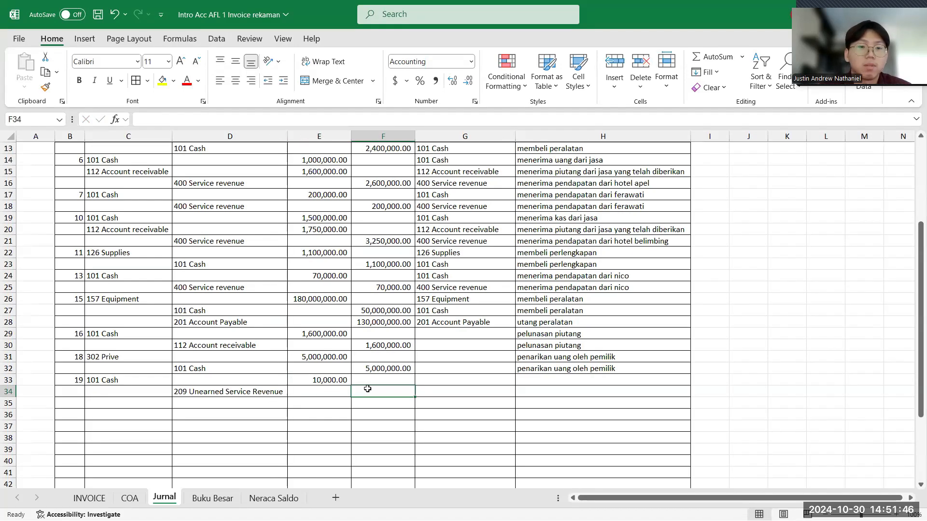
pyautogui.click(322, 382)
pyautogui.click(246, 121)
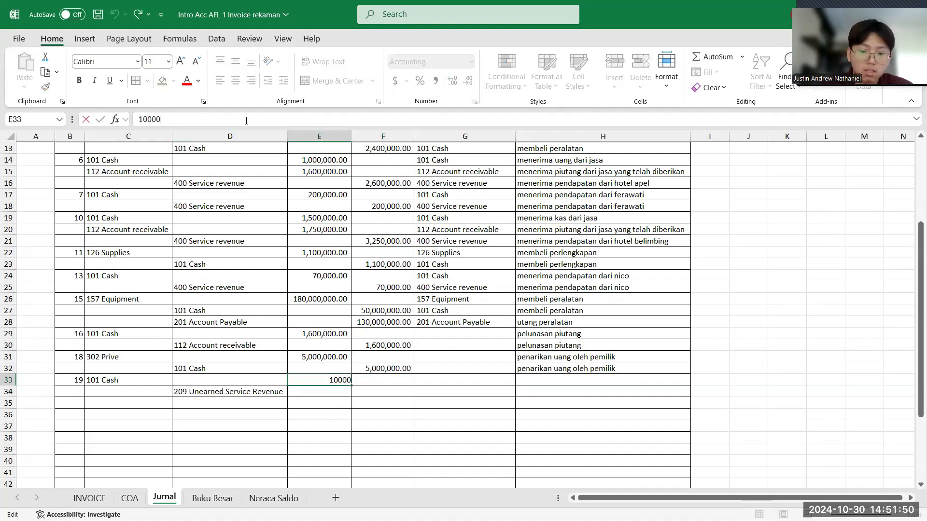
pyautogui.write('0')
pyautogui.press('Return')
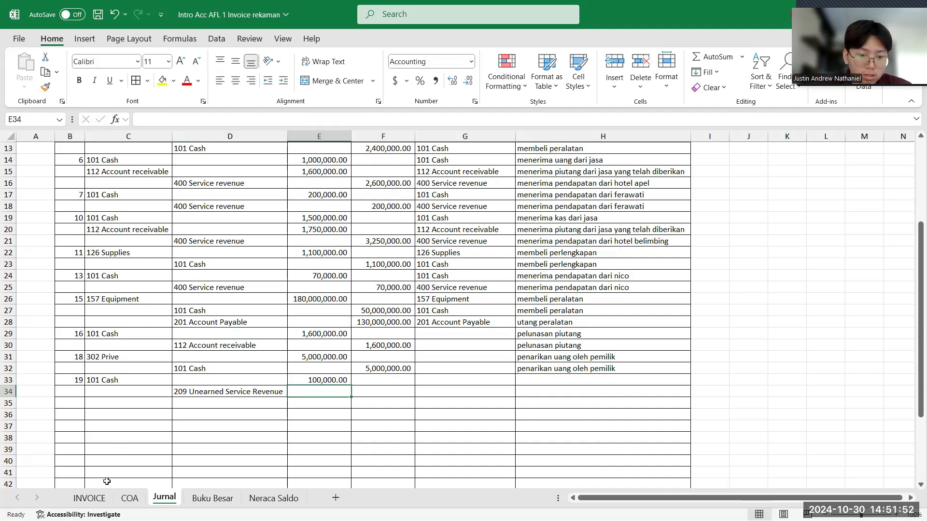
# - Recheck the kwitansi on the INVOICE sheet and enter 100,000 as the Unearned Service Revenue kredit in F34
pyautogui.click(96, 501)
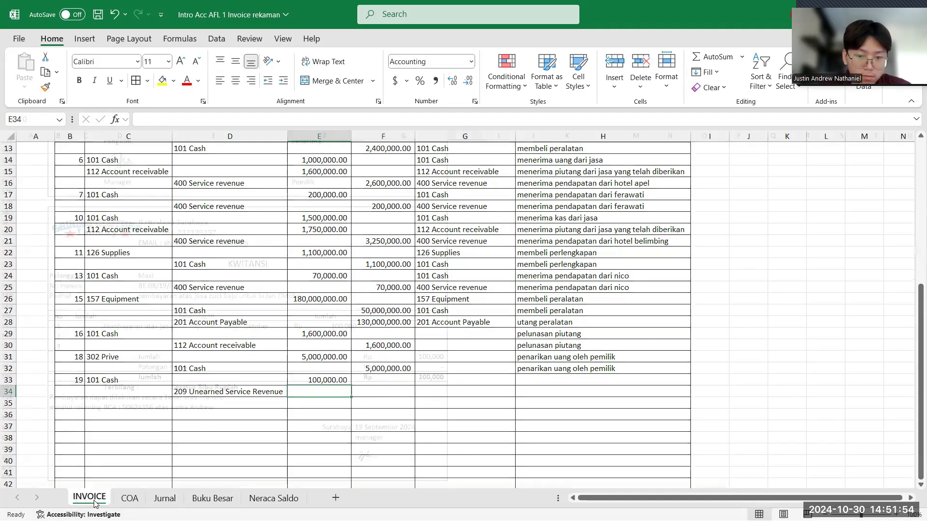
pyautogui.click(164, 499)
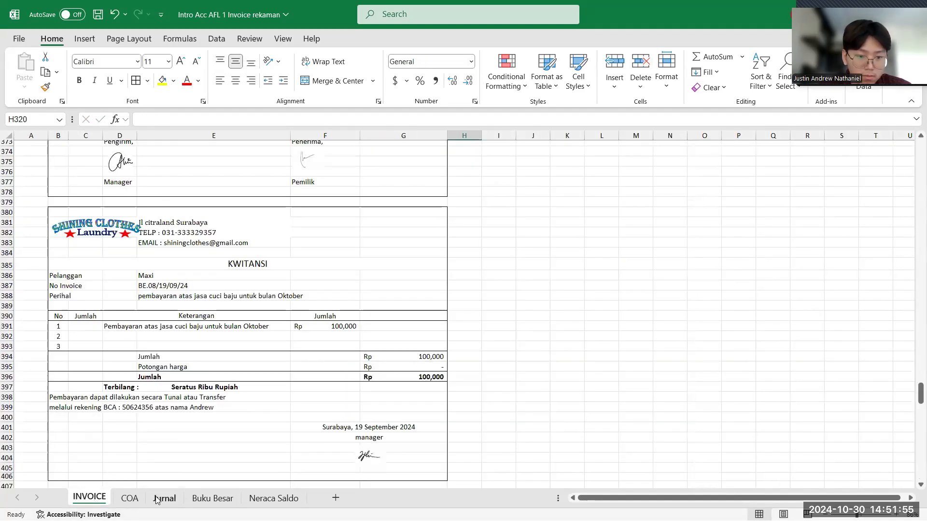
pyautogui.click(384, 391)
pyautogui.write('100')
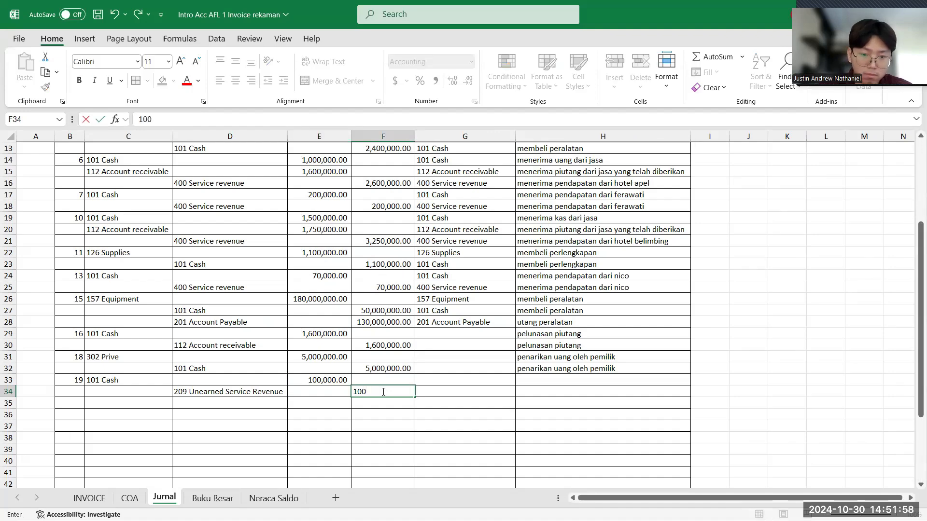
pyautogui.write(',000')
pyautogui.press('Return')
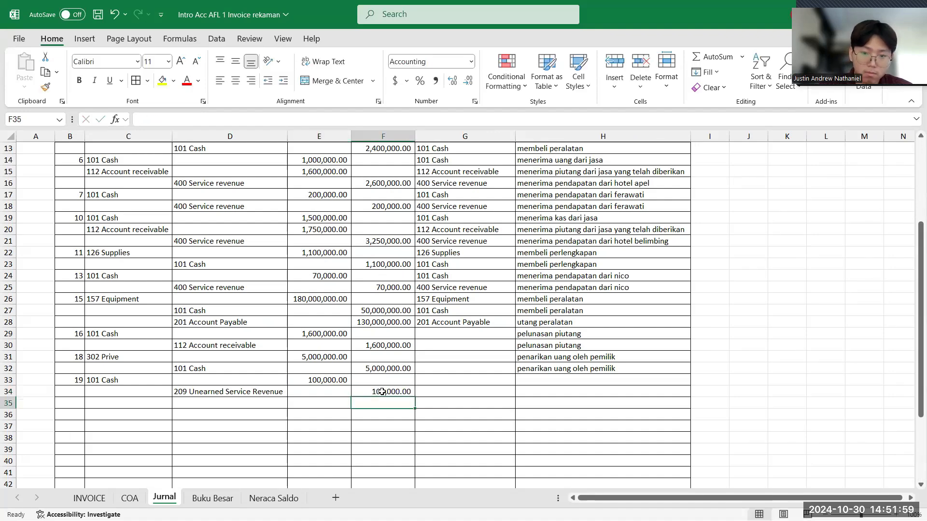
# - Enter "pendapatan" as the keterangan for the Cash debit in H33
pyautogui.click(537, 384)
pyautogui.write('pend')
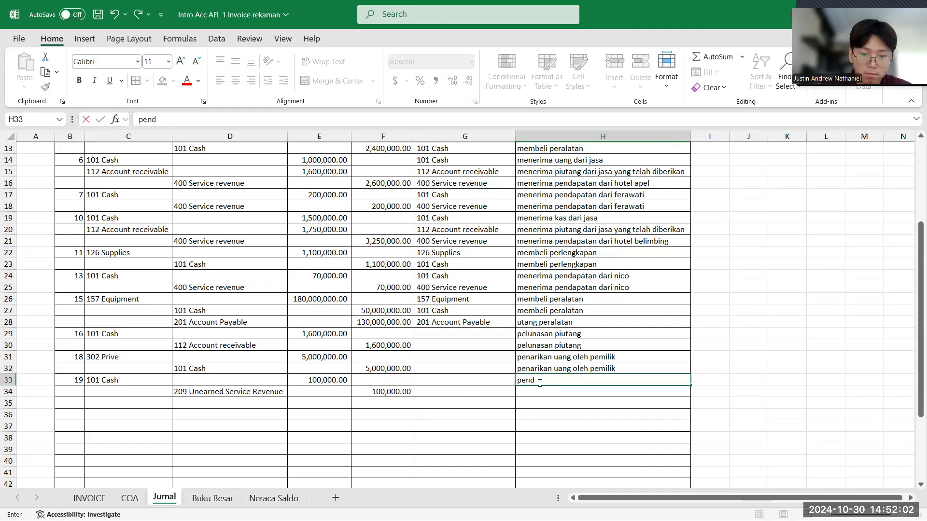
pyautogui.write('apatan jasa')
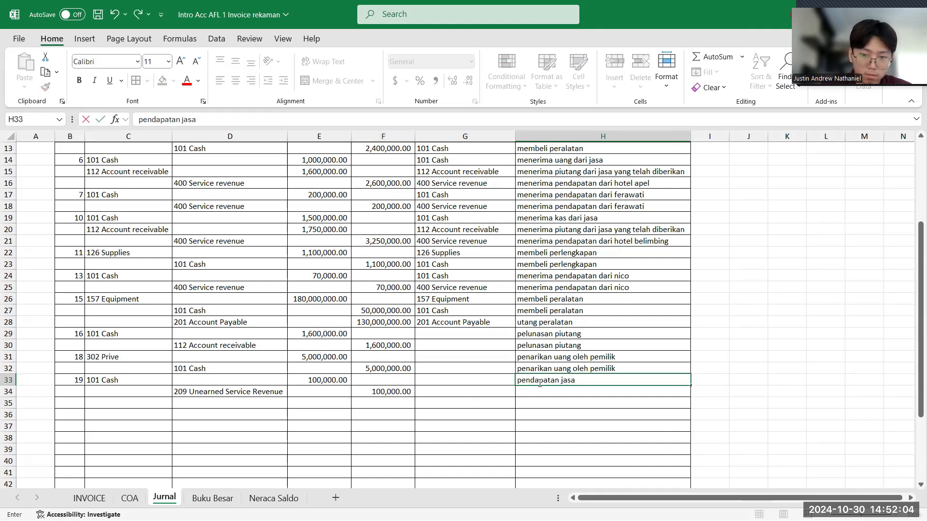
pyautogui.press('BackSpace')
pyautogui.press('BackSpace')
pyautogui.press('BackSpace')
pyautogui.press('BackSpace')
pyautogui.press('BackSpace')
pyautogui.press('BackSpace')
pyautogui.press('BackSpace')
pyautogui.press('BackSpace')
pyautogui.press('BackSpace')
pyautogui.press('BackSpace')
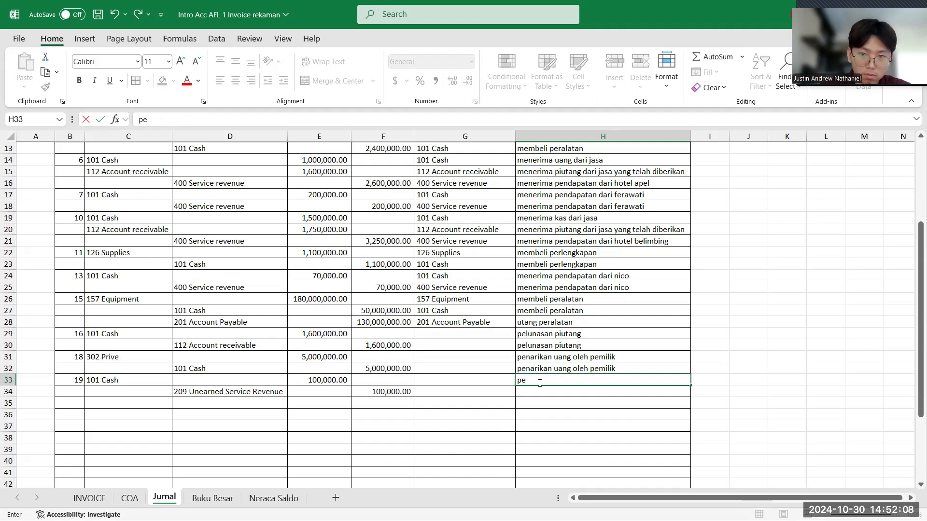
pyautogui.write('ndapatan')
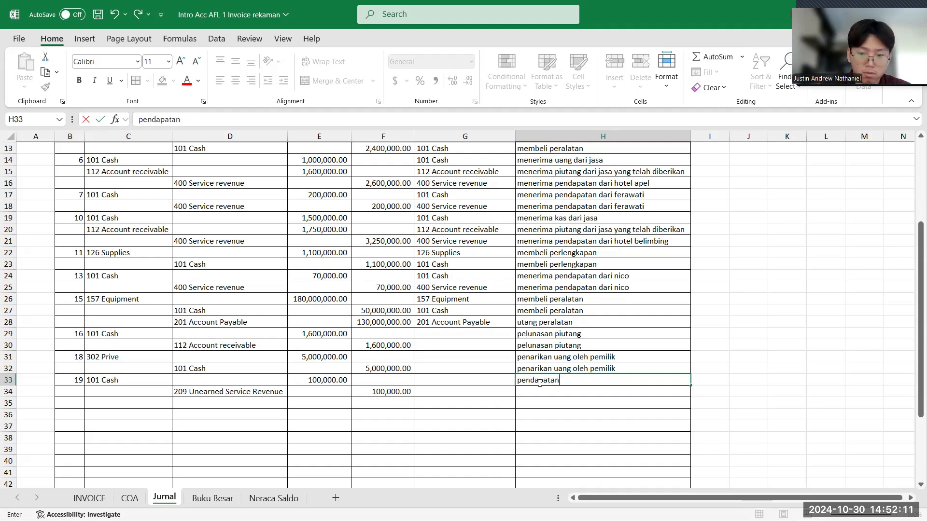
pyautogui.press('Return')
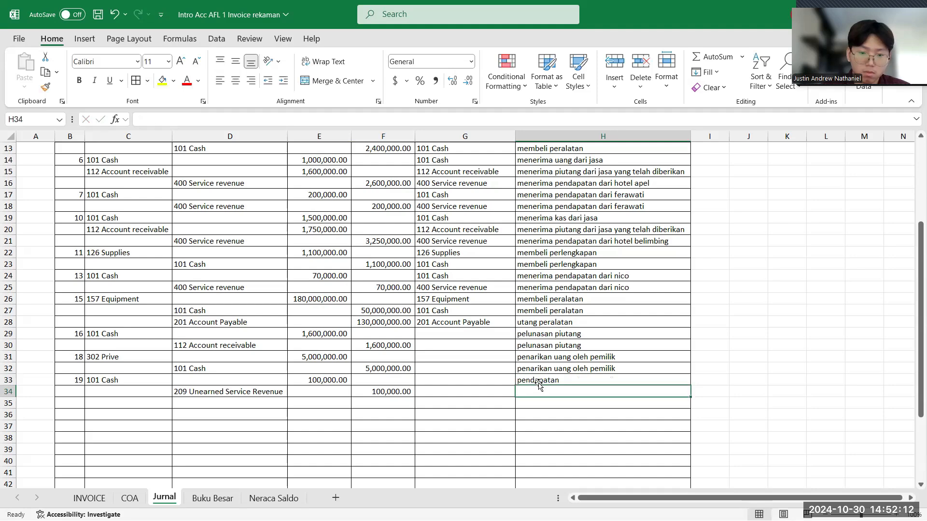
# - Enter "pendapatan diterima dimuka" as the keterangan for the Unearned Service Revenue line in H34
pyautogui.click(533, 396)
pyautogui.write('pe')
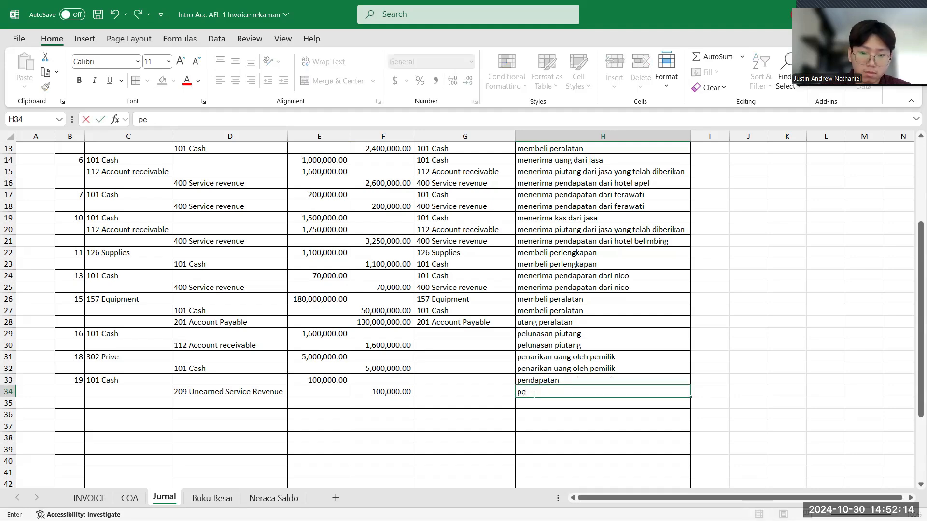
pyautogui.write('ndapatan')
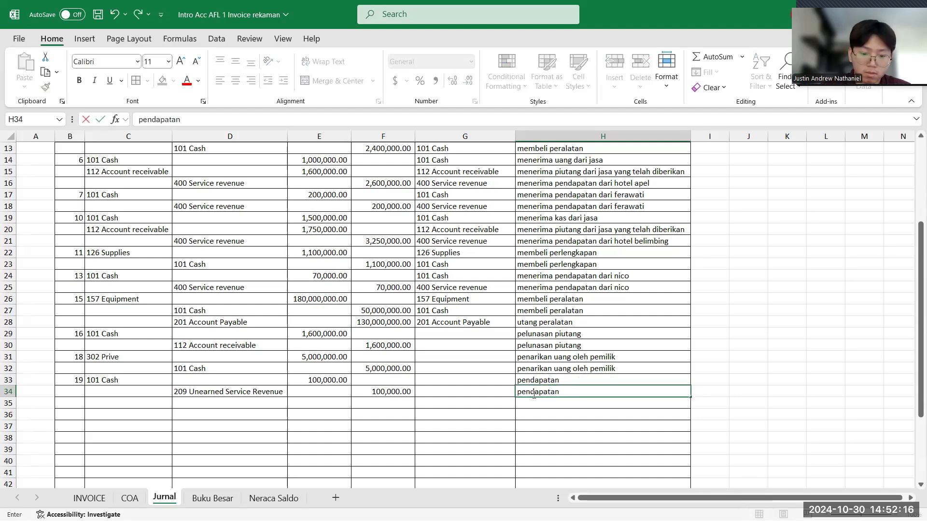
pyautogui.write(' diterima dim')
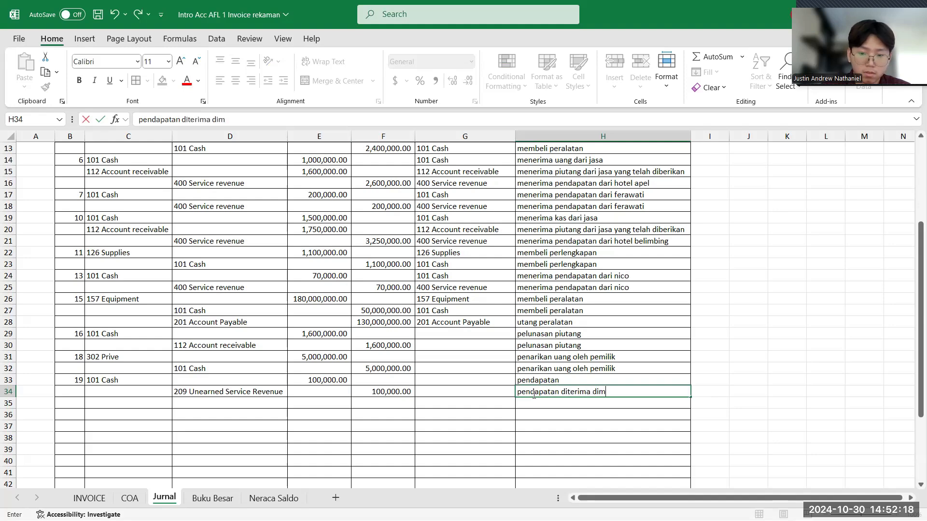
pyautogui.write('uaa')
pyautogui.press('Return')
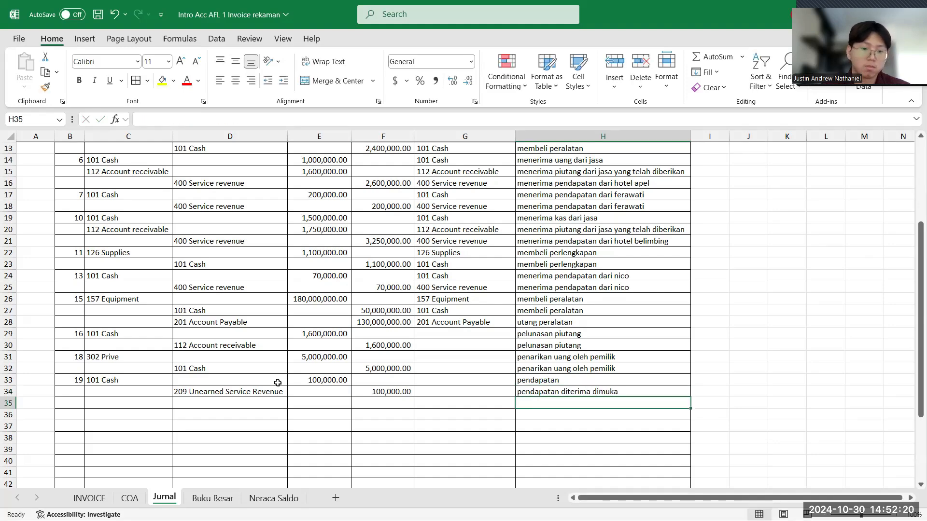
# - Select B35 for the next journal date and check the Mentari building rental invoice on the INVOICE sheet
pyautogui.click(68, 402)
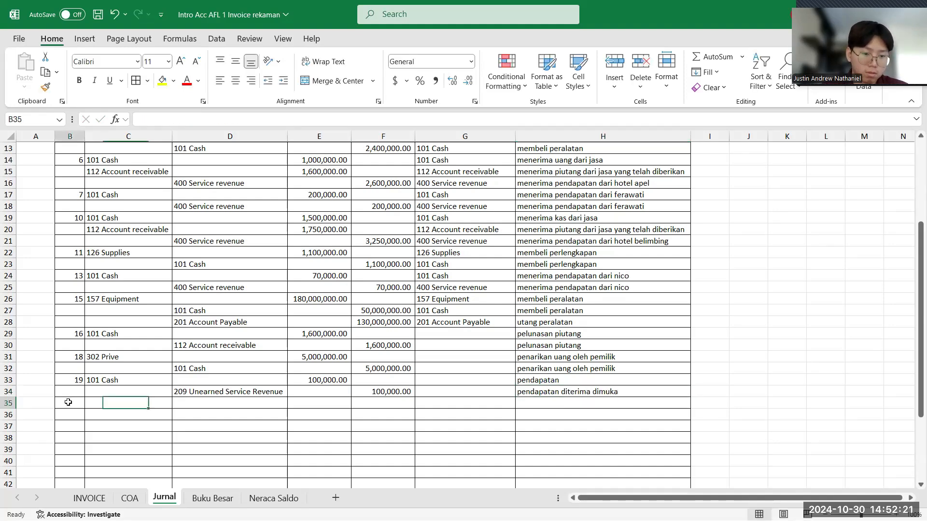
pyautogui.click(101, 500)
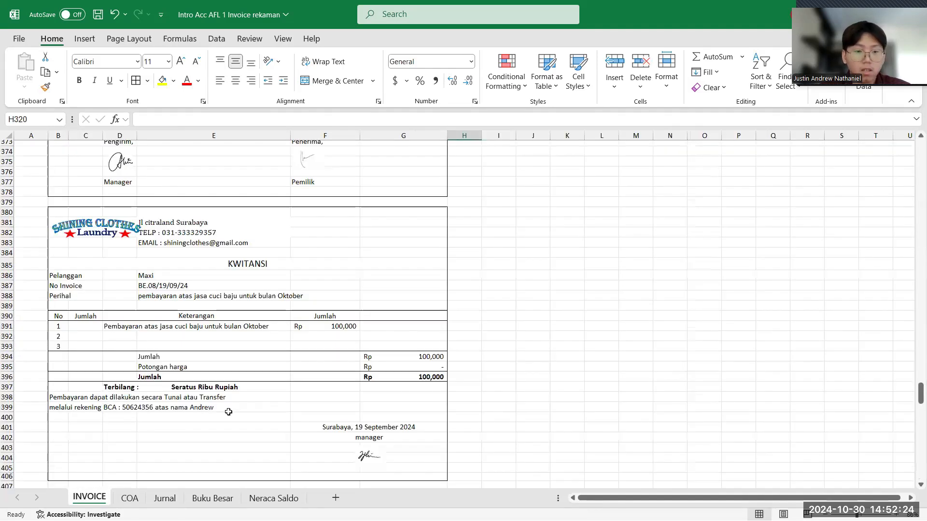
pyautogui.scroll(-8, 228, 412)
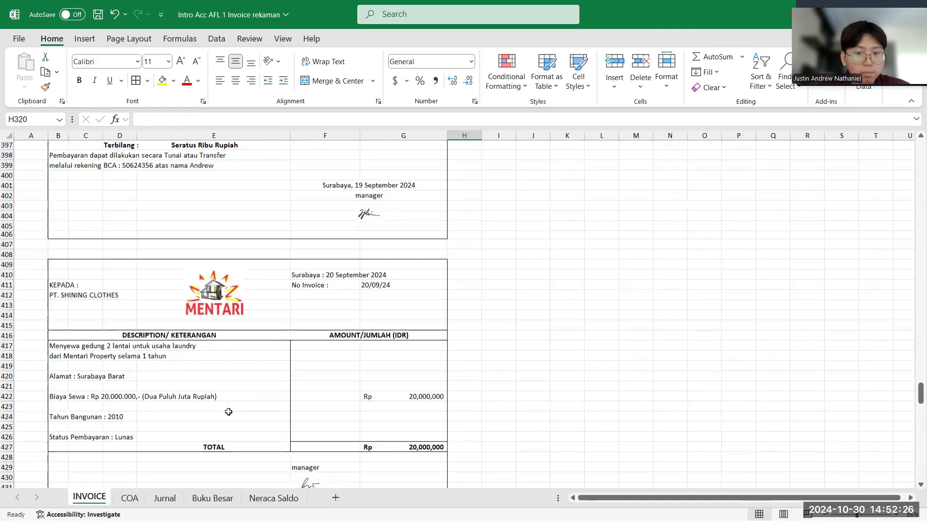
pyautogui.scroll(-1, 228, 411)
pyautogui.scroll(-2, 228, 412)
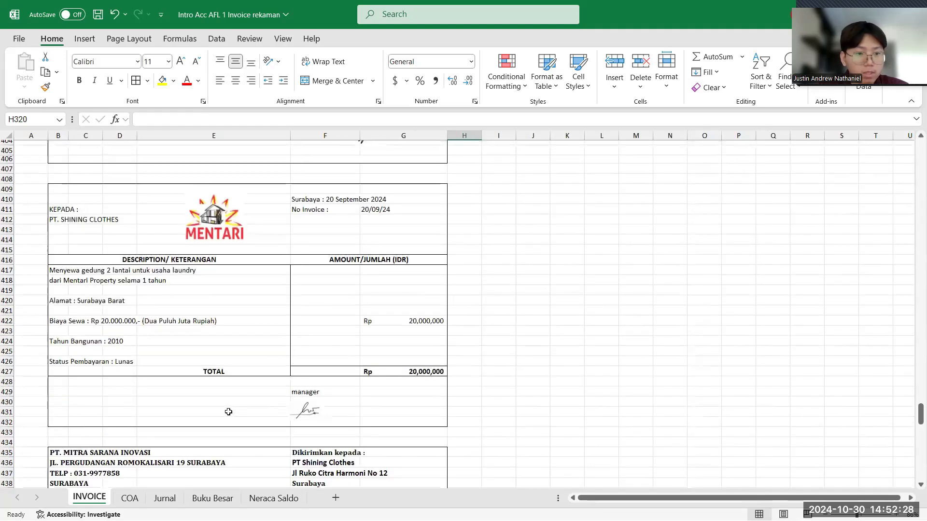
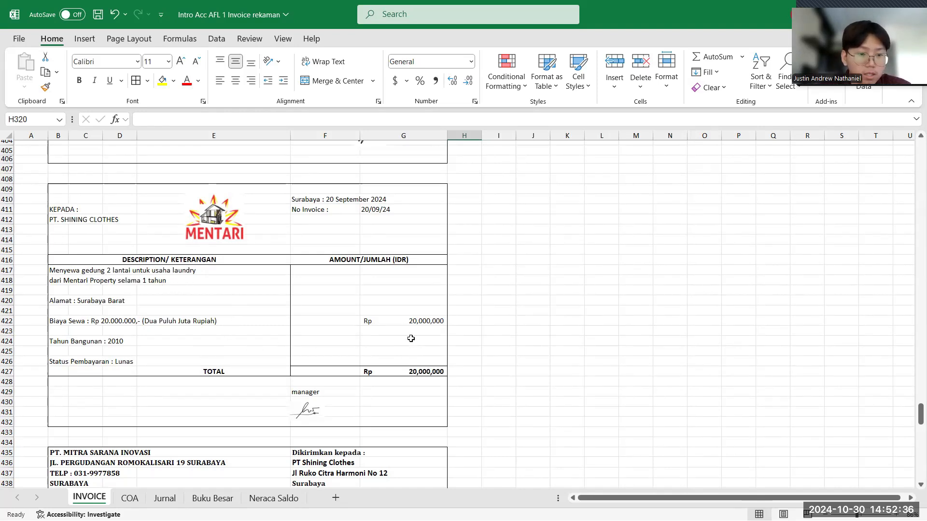
# - Enter 20 as the tanggal in B35 of the Jurnal sheet and choose 202 Prepaid Rent as its akun debit in C35
pyautogui.click(171, 498)
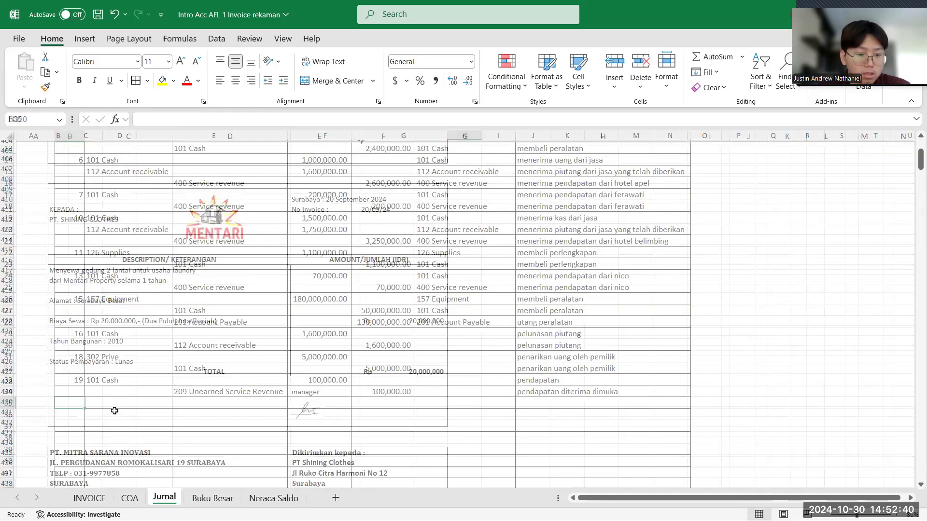
pyautogui.write('20')
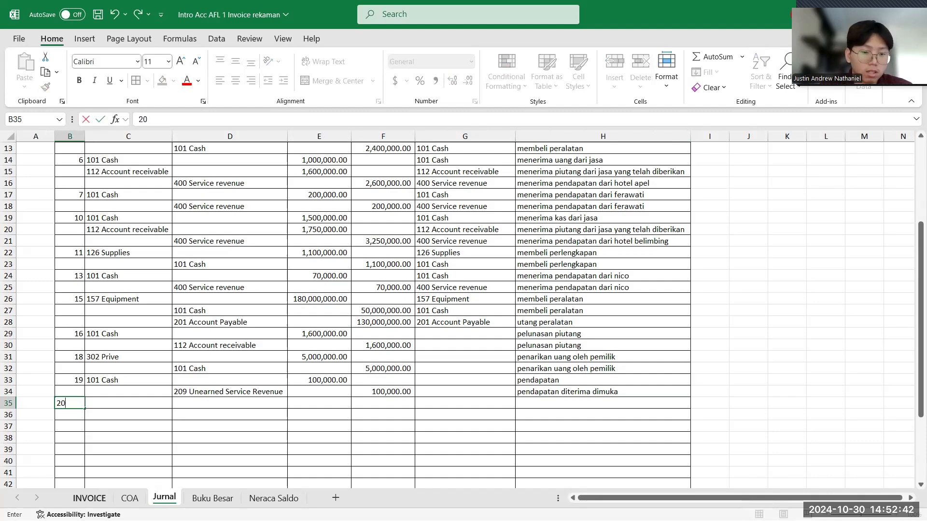
pyautogui.click(89, 498)
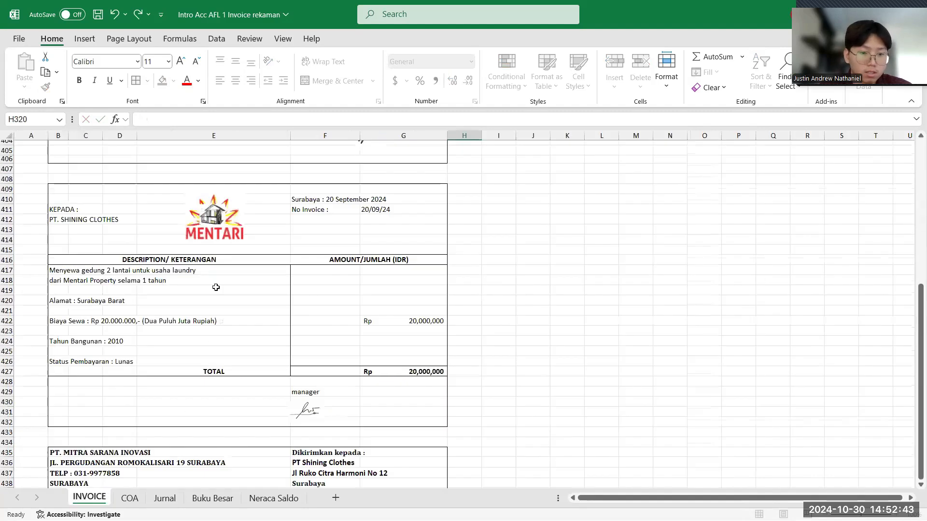
pyautogui.click(165, 498)
pyautogui.click(155, 403)
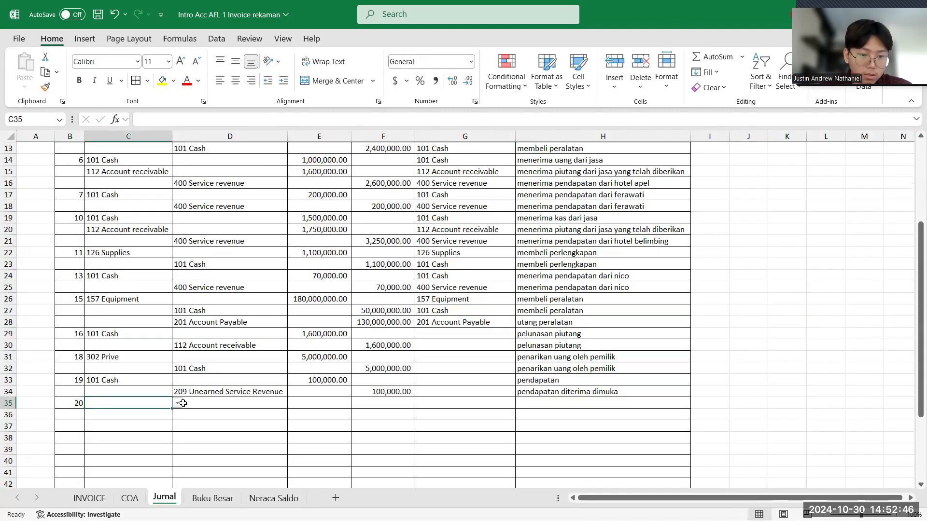
pyautogui.click(177, 404)
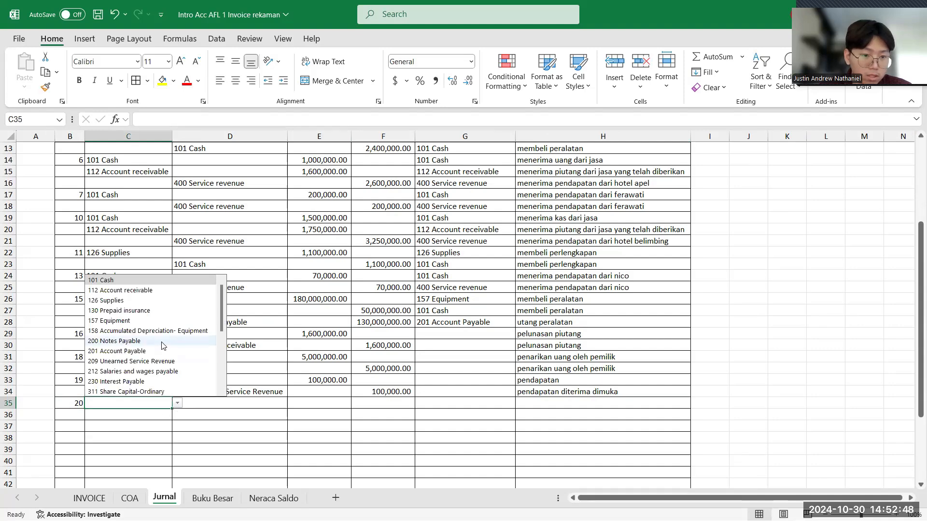
pyautogui.scroll(-5, 161, 346)
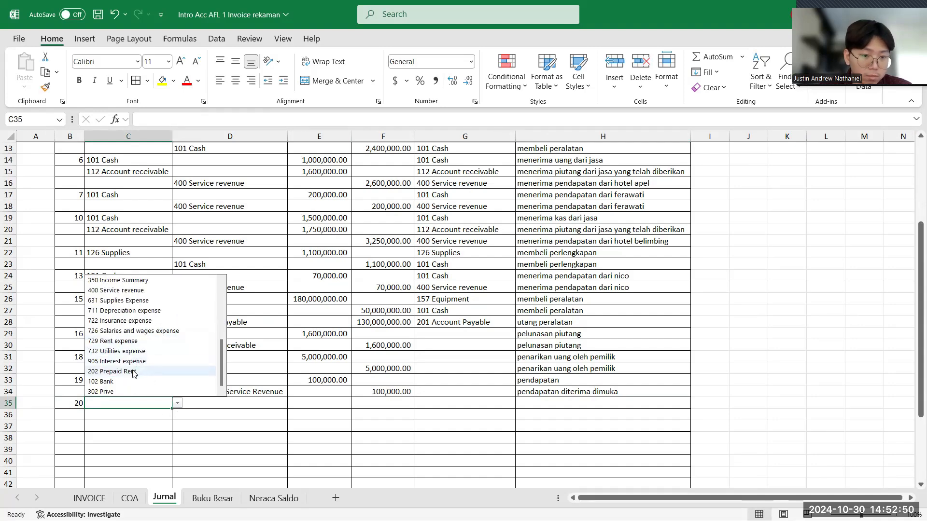
pyautogui.click(134, 372)
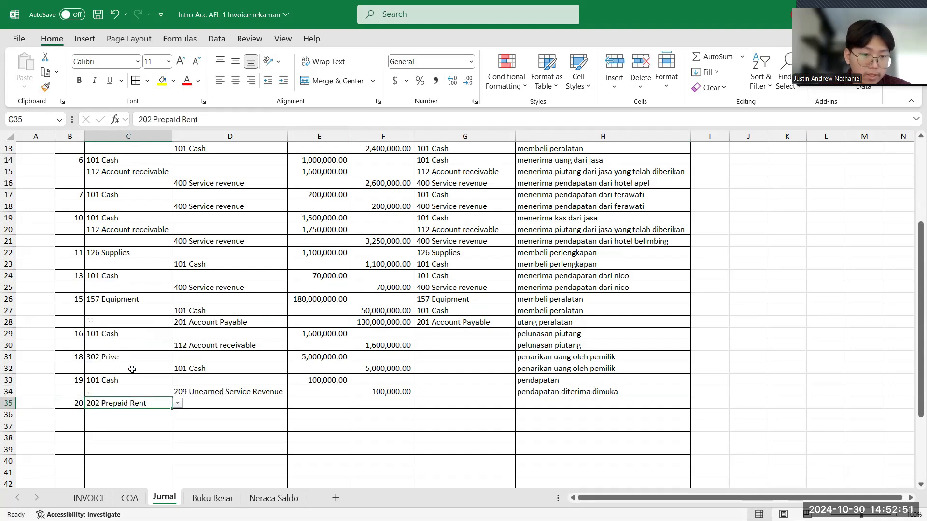
# - Choose 101 Cash as the akun kredit in D36 for the building rental
pyautogui.click(205, 416)
pyautogui.click(293, 415)
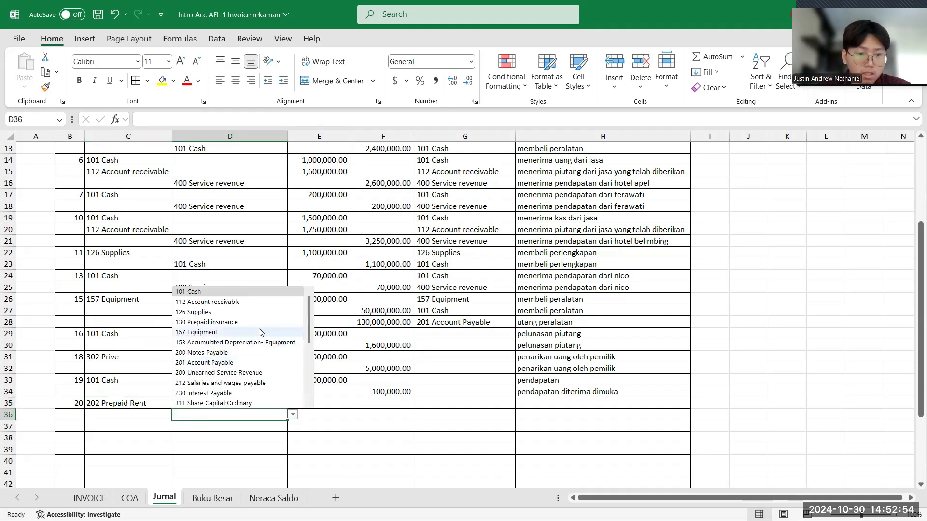
pyautogui.click(256, 293)
# - Recheck the Mentari rental amount on the INVOICE sheet and enter 20,000,000 as the Prepaid Rent debit in E35
pyautogui.click(312, 404)
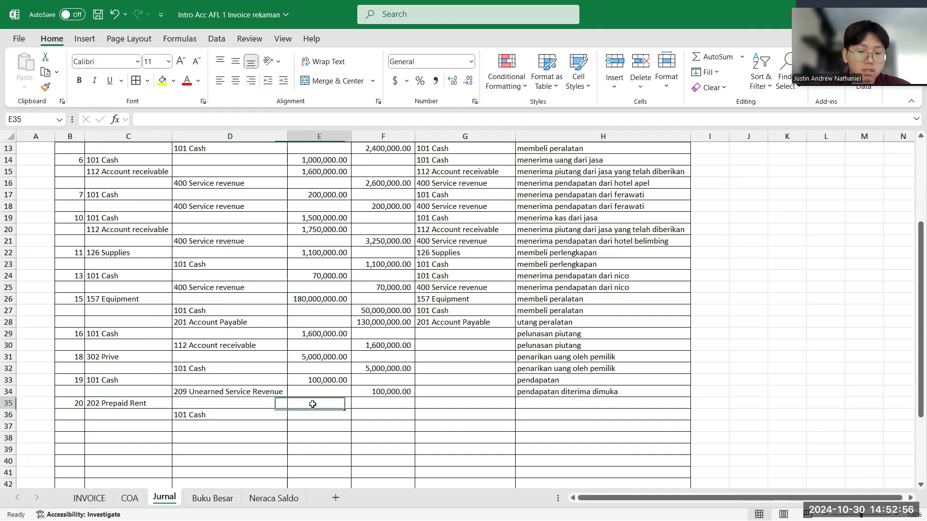
pyautogui.click(92, 499)
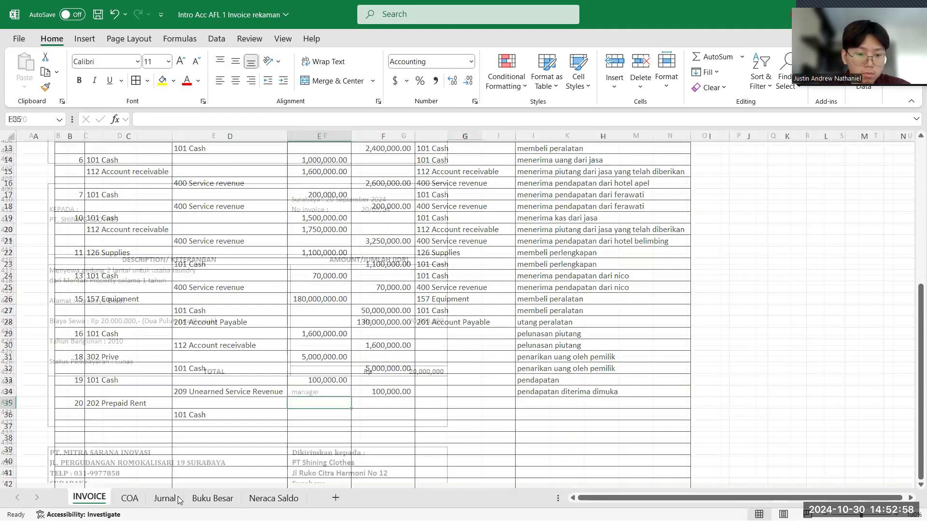
pyautogui.click(178, 500)
pyautogui.write('20')
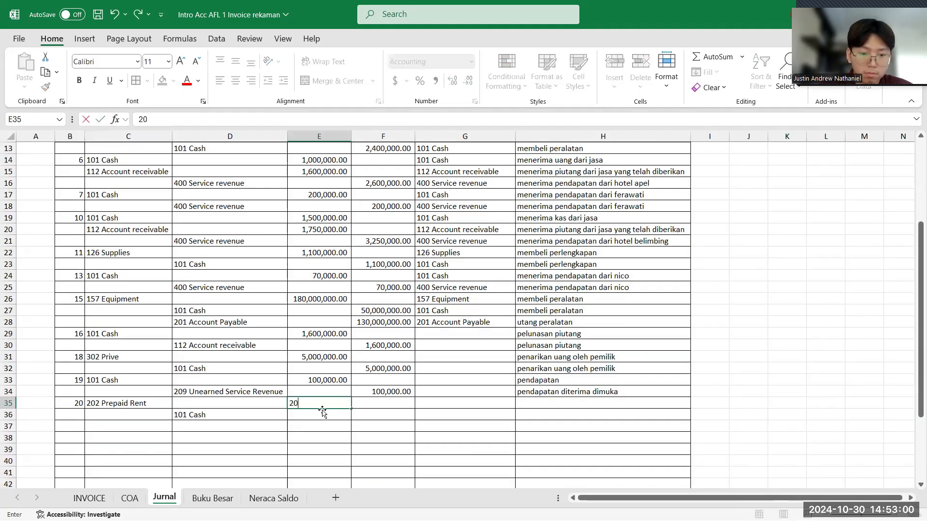
pyautogui.write('00')
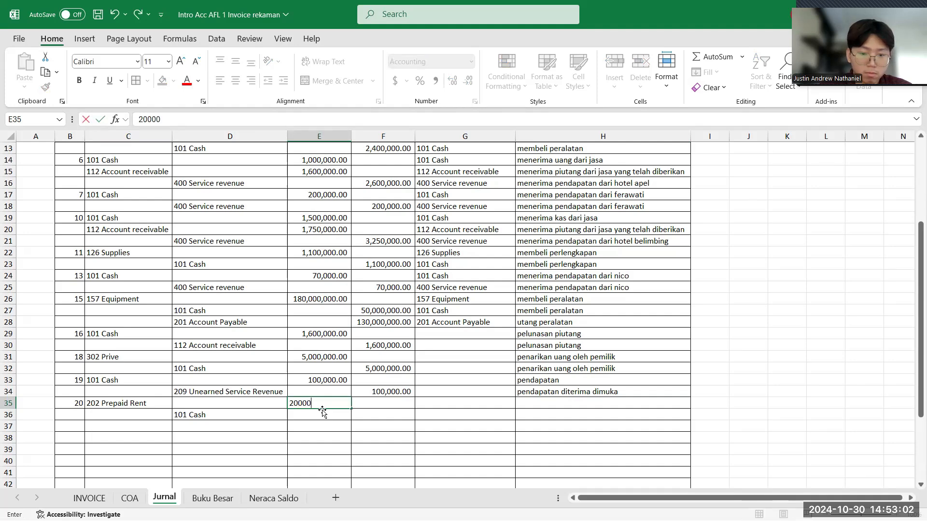
pyautogui.press('Return')
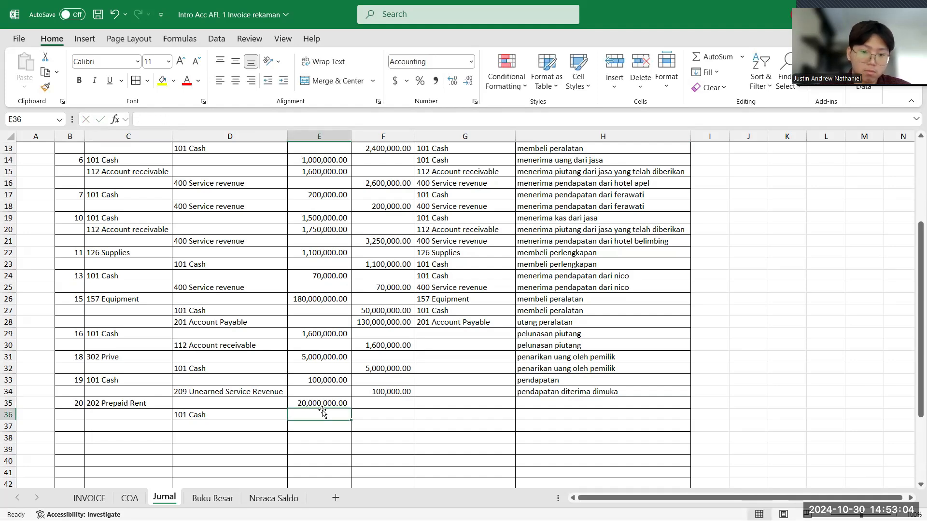
# - Enter 20,000,000 as the Cash kredit in F36
pyautogui.click(367, 414)
pyautogui.write('20000000')
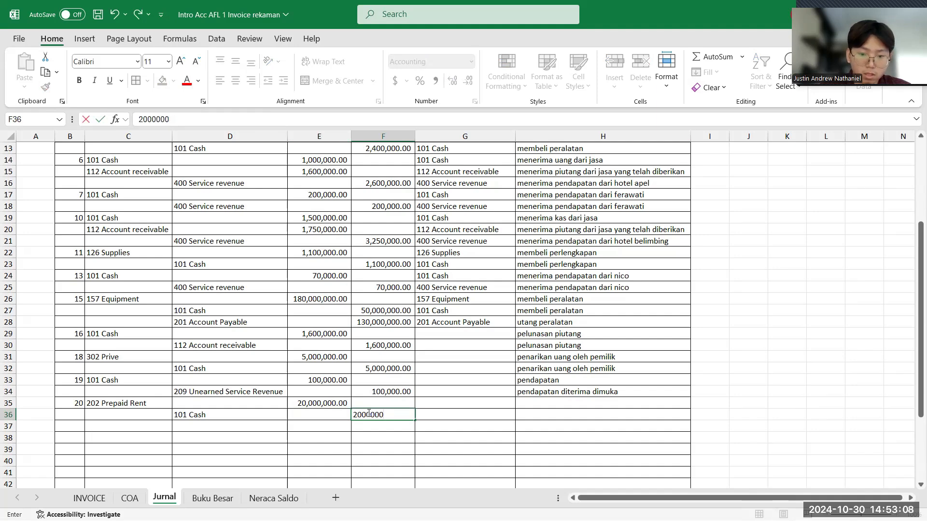
pyautogui.press('BackSpace')
pyautogui.press('BackSpace')
pyautogui.press('BackSpace')
pyautogui.press('BackSpace')
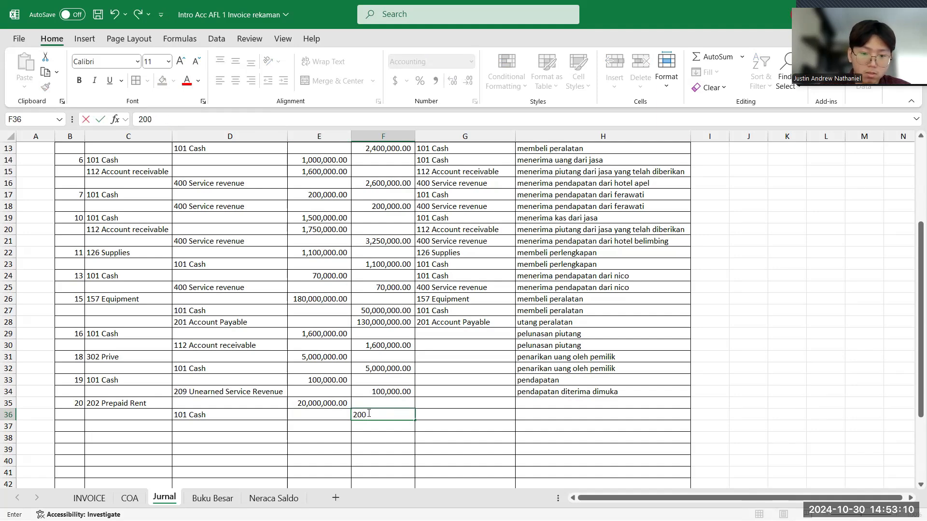
pyautogui.write('00000')
pyautogui.press('Return')
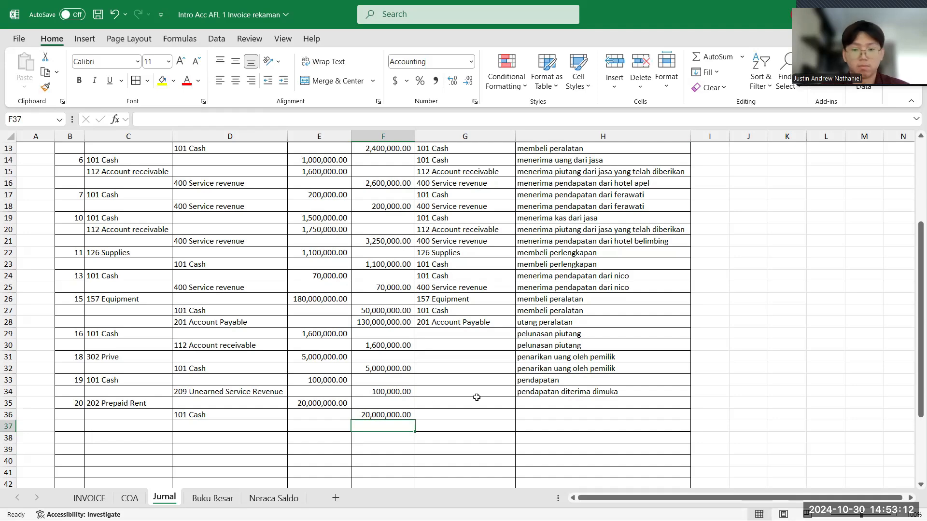
# - Enter "sewa dibayar dimuka" as the keterangan for the Prepaid Rent line in H35
pyautogui.click(554, 404)
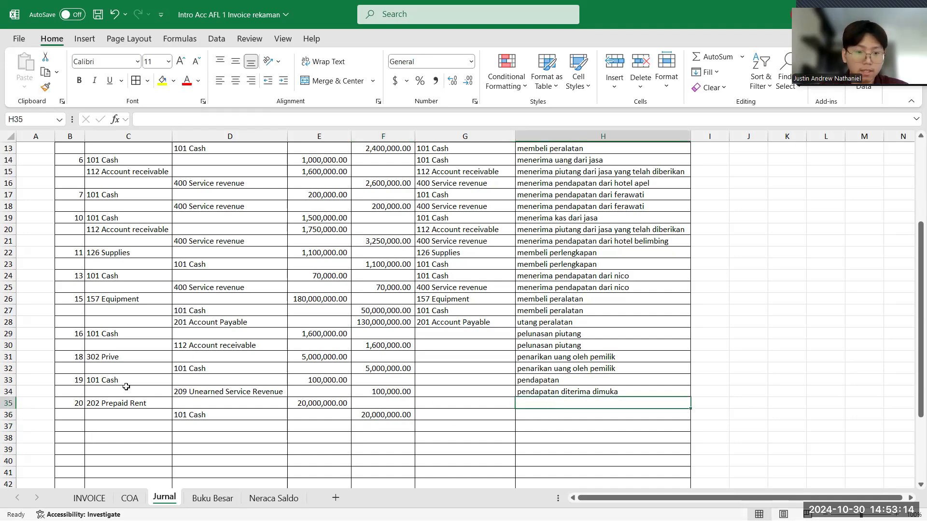
pyautogui.click(110, 402)
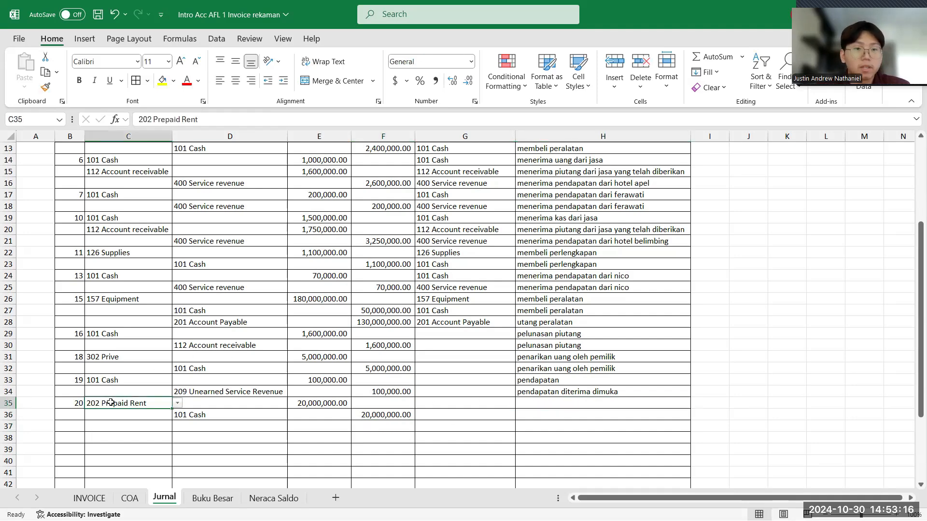
pyautogui.click(178, 412)
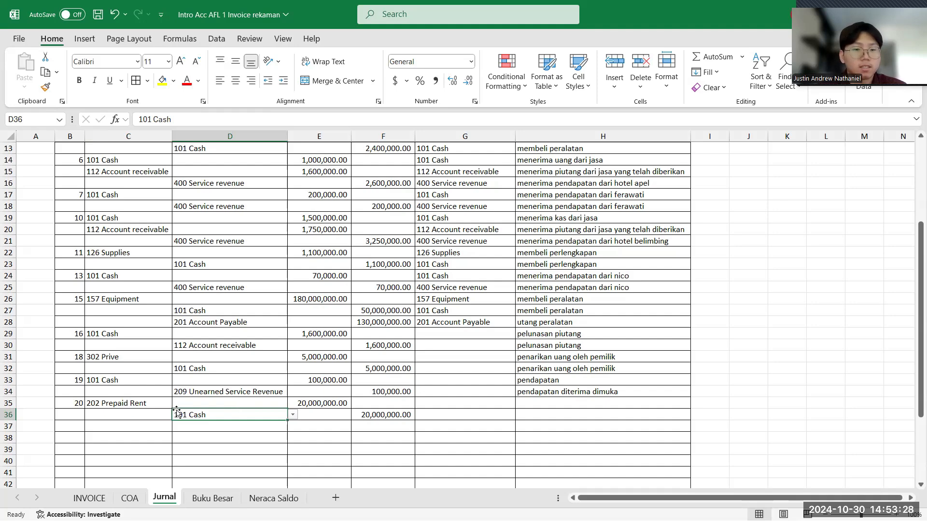
pyautogui.click(560, 399)
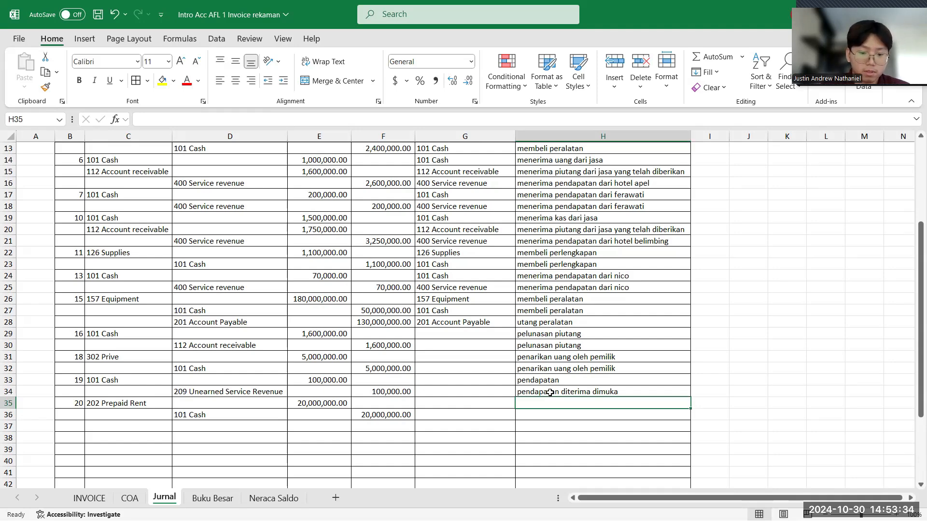
pyautogui.write('sewa dibaya')
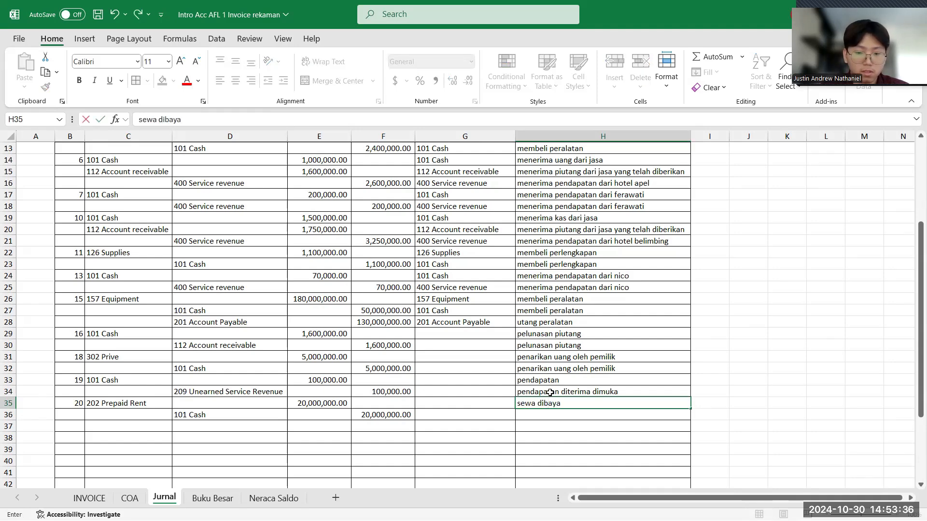
pyautogui.write('r dimuka')
pyautogui.press('Return')
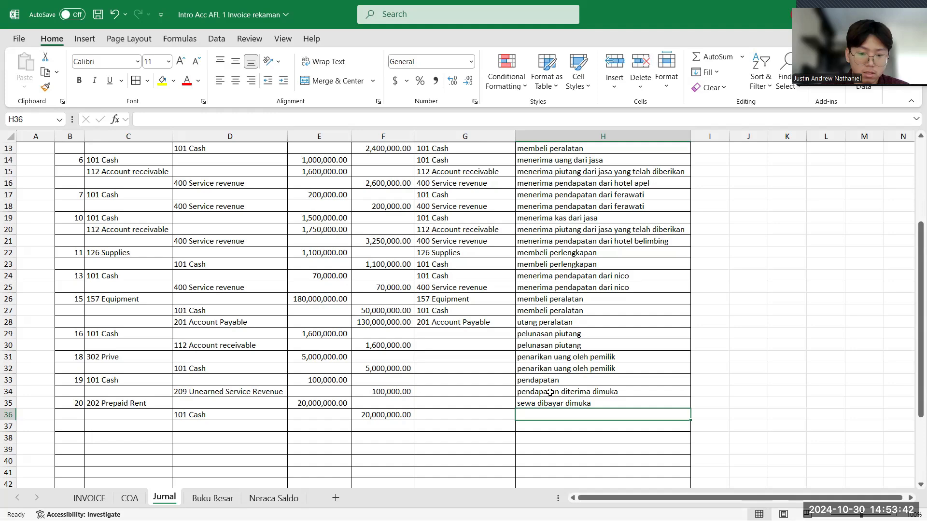
# - Enter "sewa dibayar dimuka" as the keterangan for the Cash kredit line in H36
pyautogui.write('s')
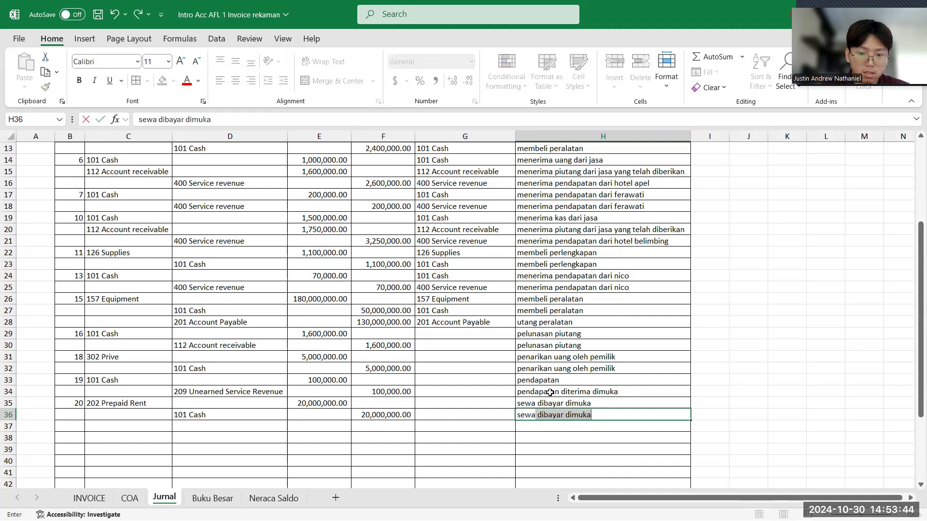
pyautogui.write('ewa')
pyautogui.press('Return')
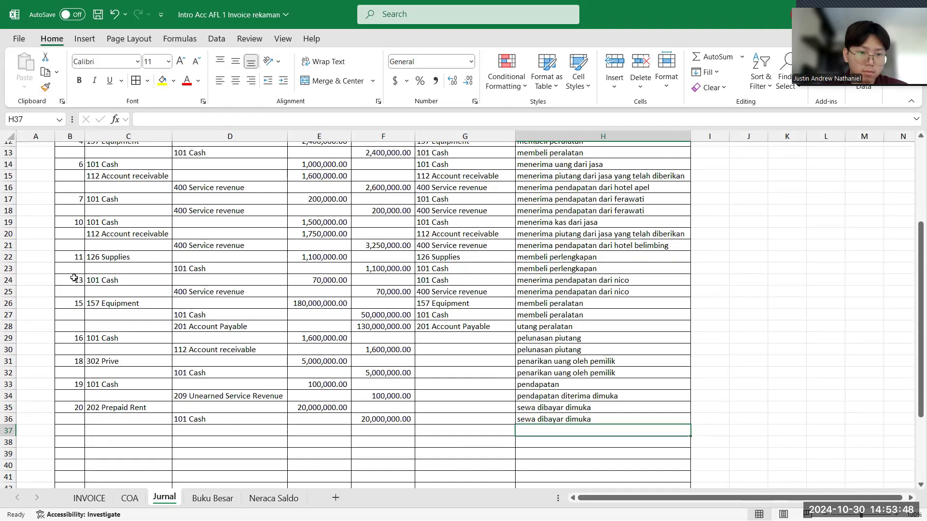
# - Fill in missing tanggal values in the Jurnal table: 3 in B11, 4 in B13, 6 in B15 and B16, and 7 in B18
pyautogui.scroll(1, 74, 261)
pyautogui.scroll(3, 77, 222)
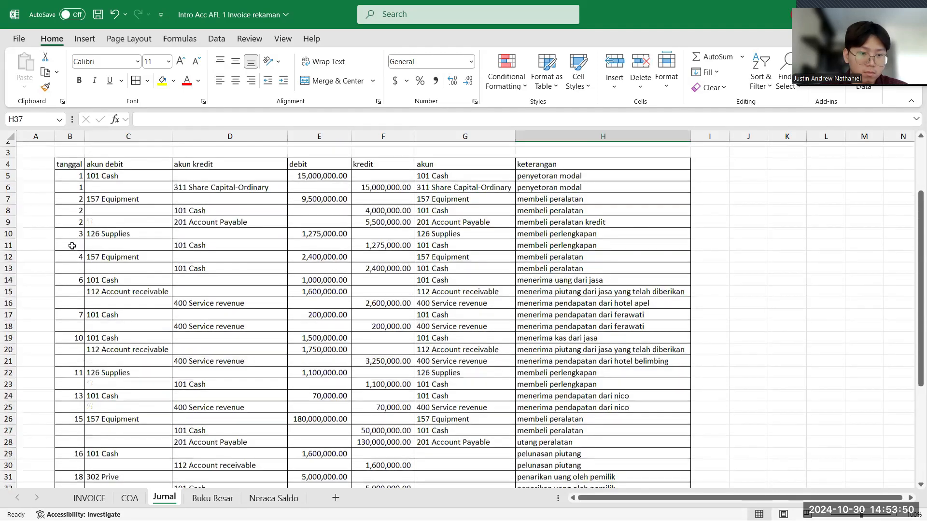
pyautogui.click(73, 246)
pyautogui.write('3')
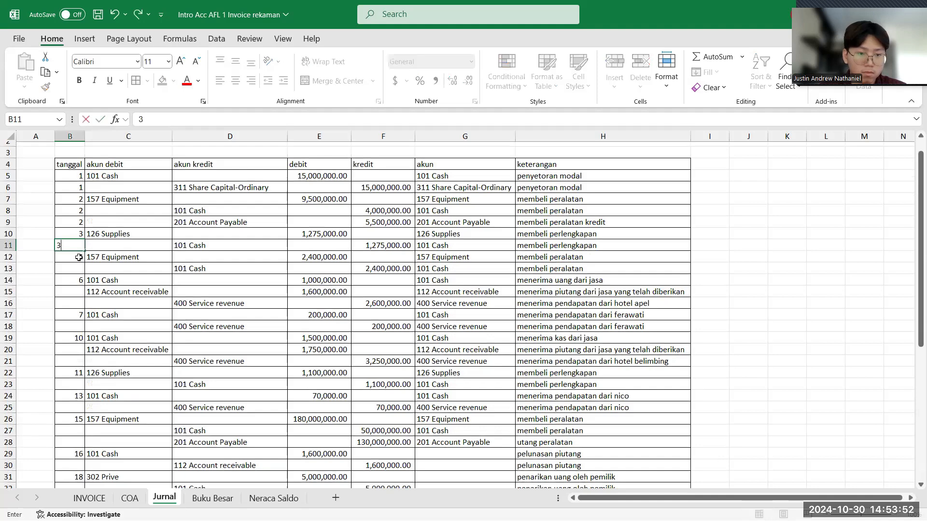
pyautogui.click(71, 268)
pyautogui.write('4')
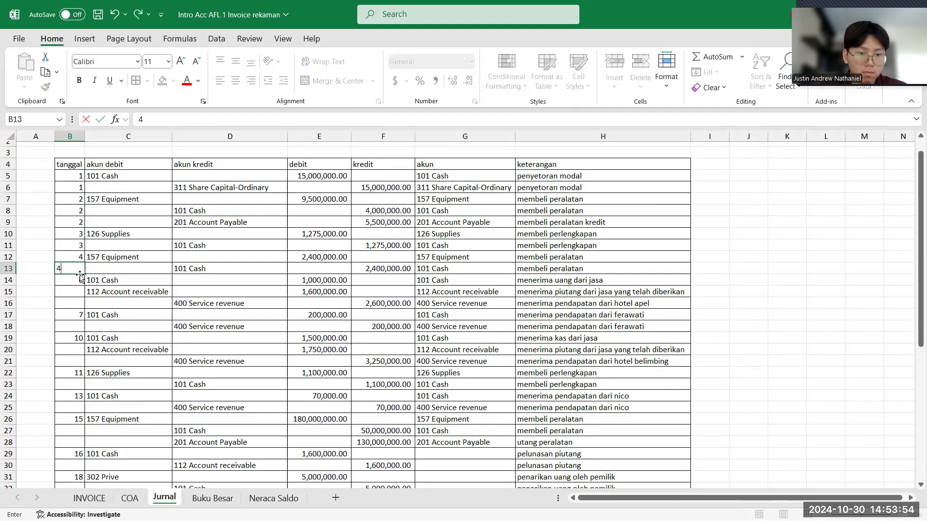
pyautogui.click(73, 292)
pyautogui.write('6')
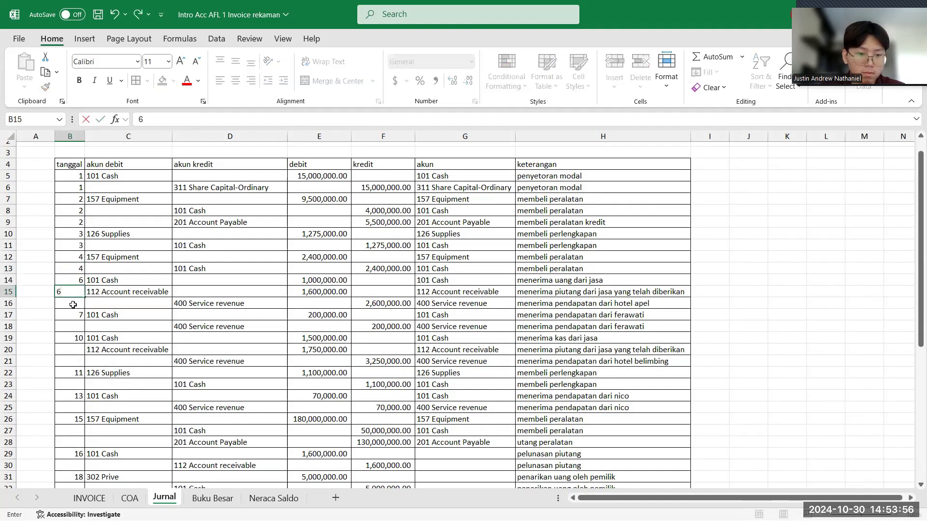
pyautogui.click(73, 305)
pyautogui.write('6')
pyautogui.click(77, 329)
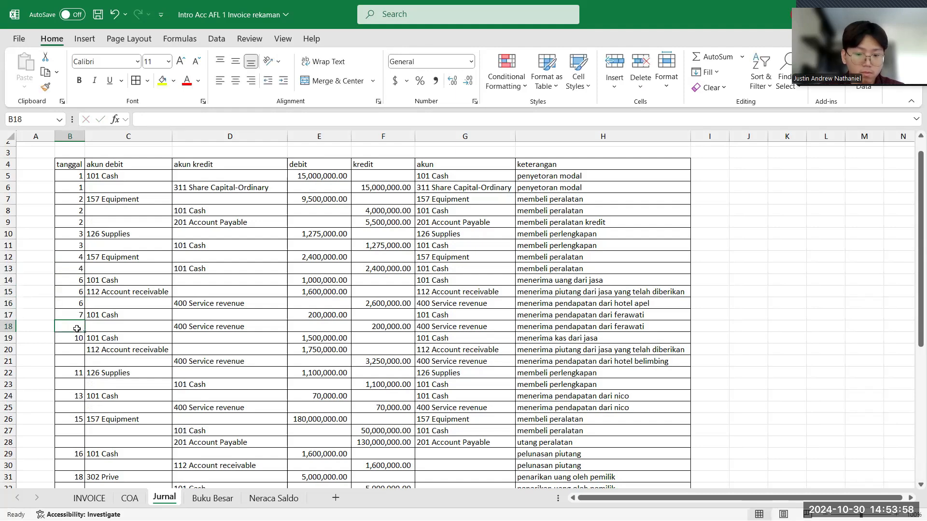
pyautogui.write('7')
# - Select B37 for the next journal date and check the Mitra Sarana Inovasi Surat Jalan of 22 September on the INVOICE sheet
pyautogui.scroll(-5, 72, 376)
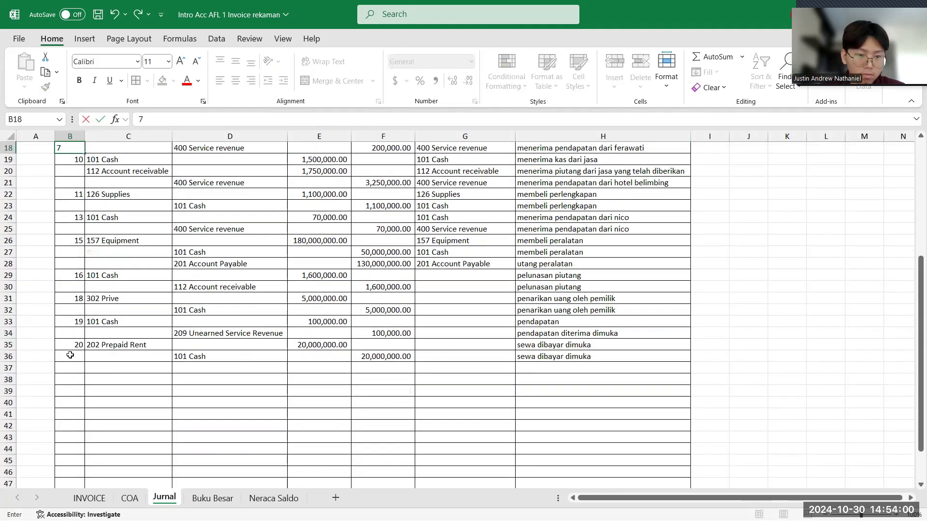
pyautogui.click(69, 367)
pyautogui.scroll(-1, 98, 365)
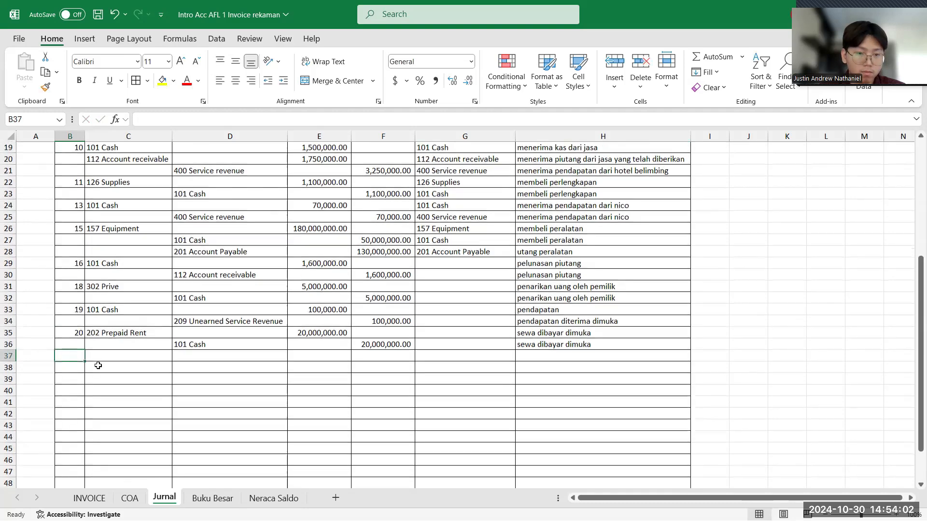
pyautogui.click(89, 498)
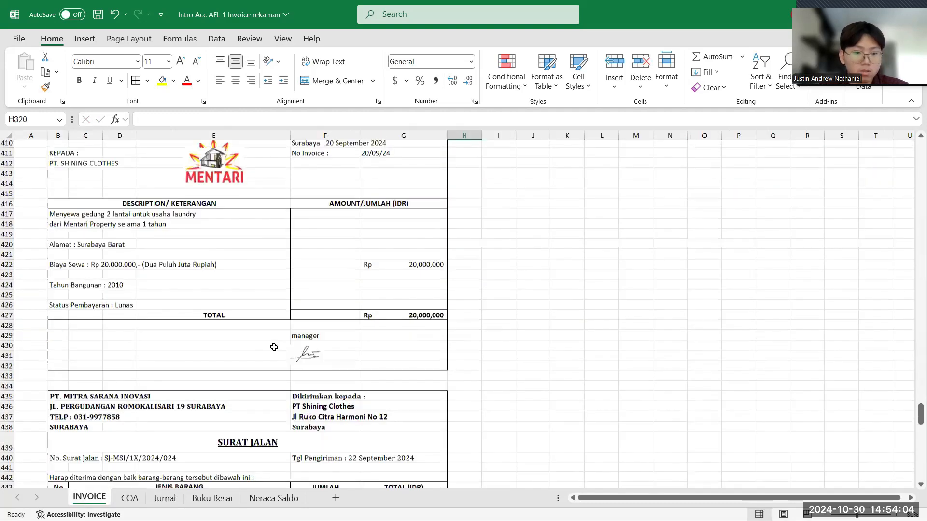
pyautogui.scroll(-4, 274, 347)
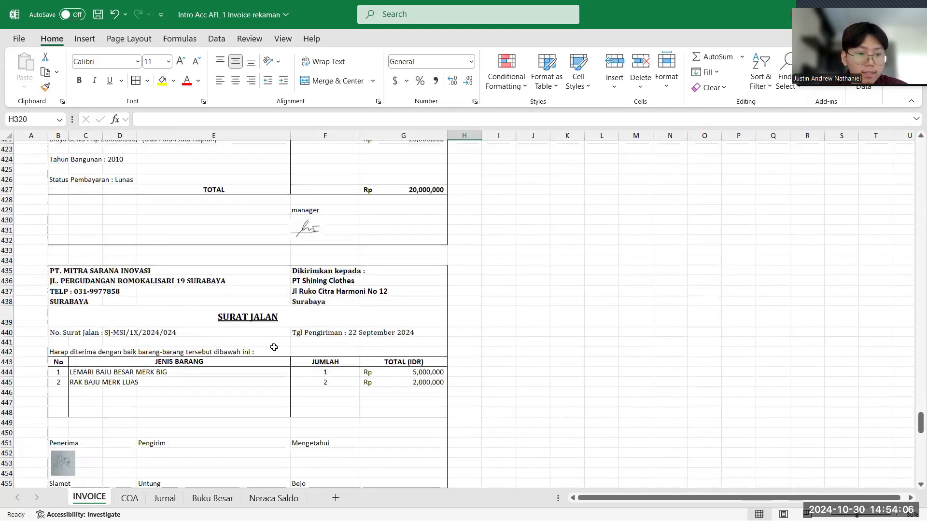
pyautogui.scroll(-1, 274, 347)
pyautogui.scroll(-3, 274, 347)
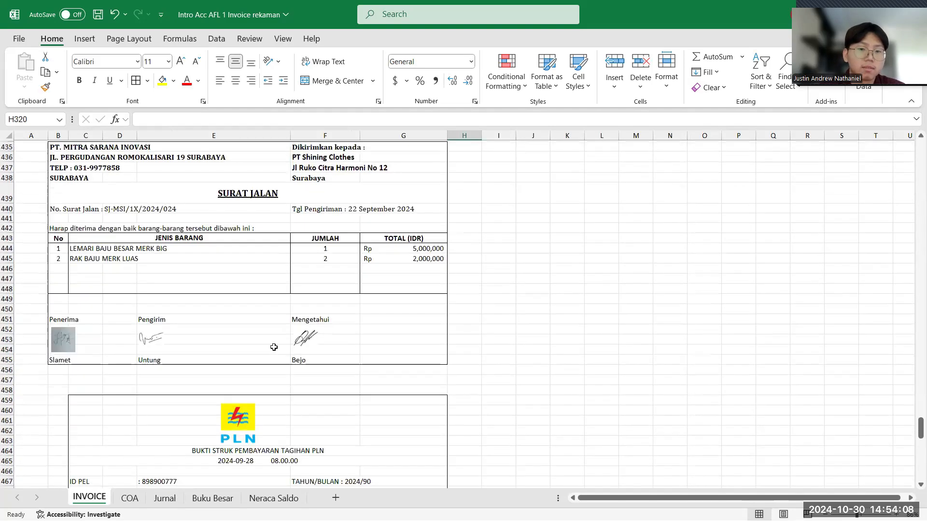
pyautogui.scroll(2, 274, 347)
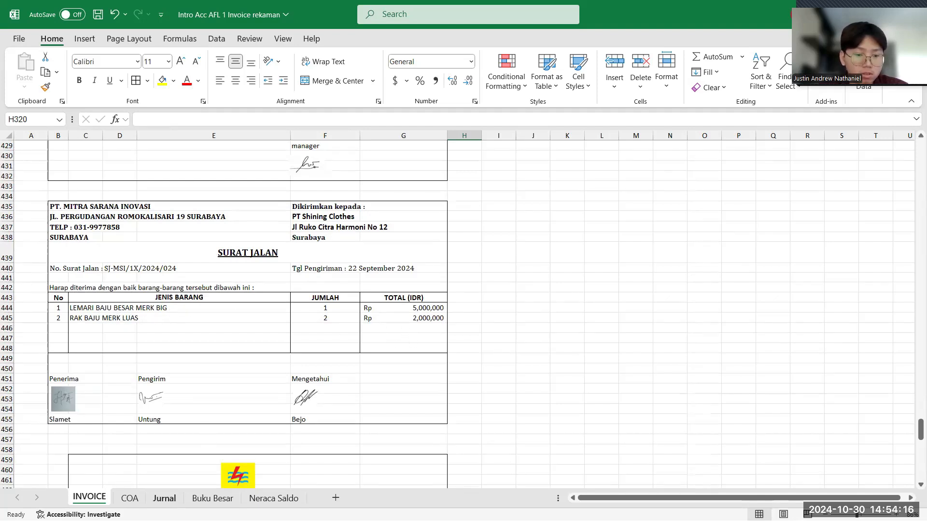
# - Enter tanggal 22 in B37 of the Jurnal and set 157 Equipment as the akun debit in C37 for the Surat Jalan
pyautogui.click(165, 498)
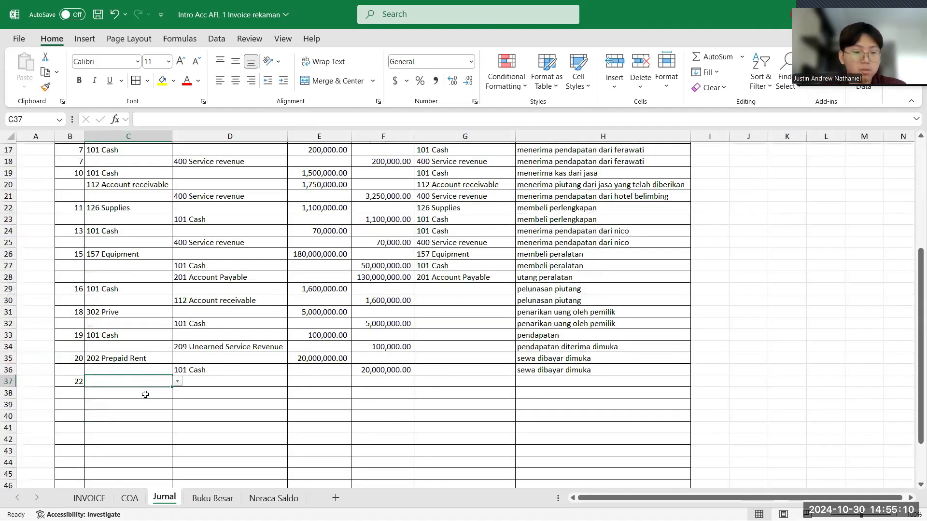
pyautogui.click(89, 497)
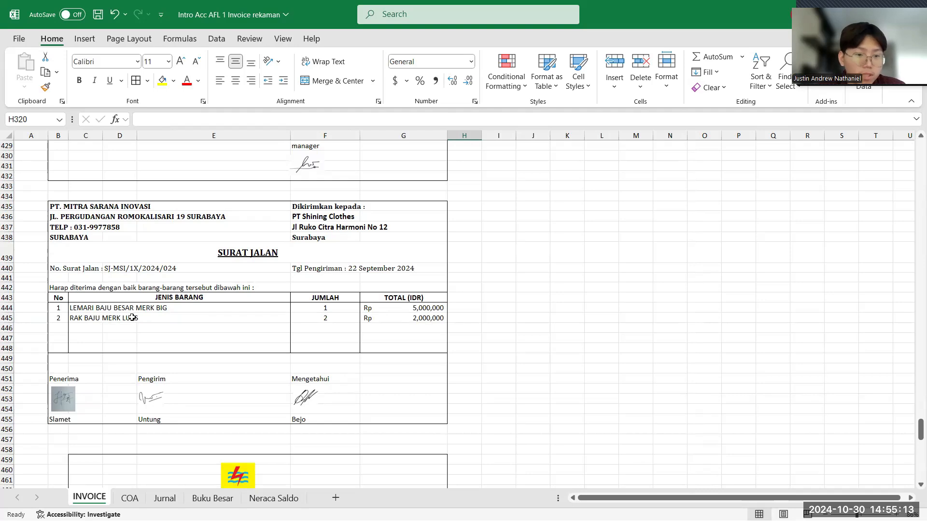
pyautogui.click(164, 498)
pyautogui.click(177, 381)
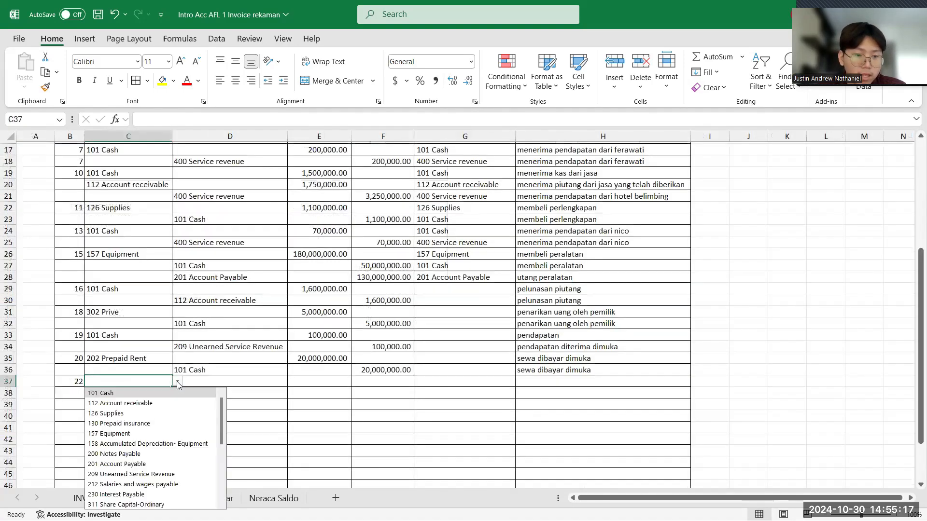
pyautogui.click(149, 433)
# - Set 201 Account Payable as the akun kredit in D38 for the equipment delivery
pyautogui.click(209, 395)
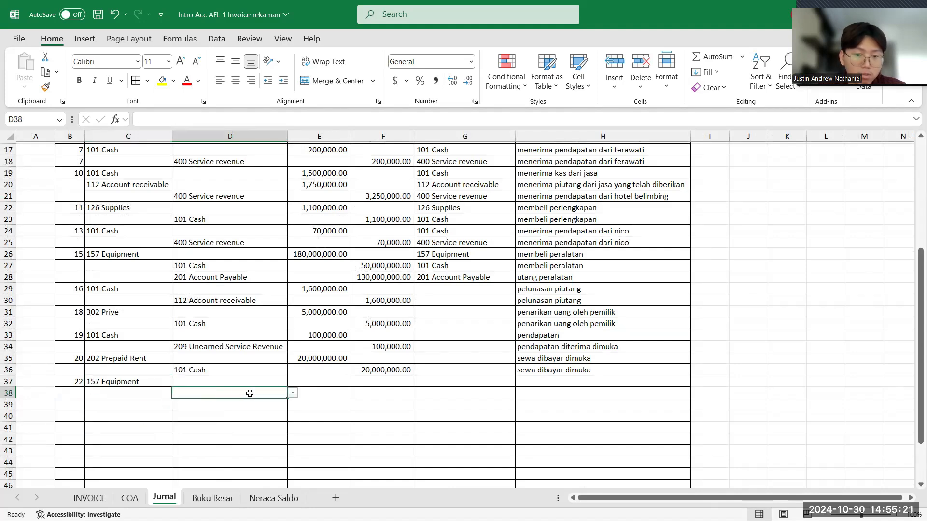
pyautogui.click(293, 393)
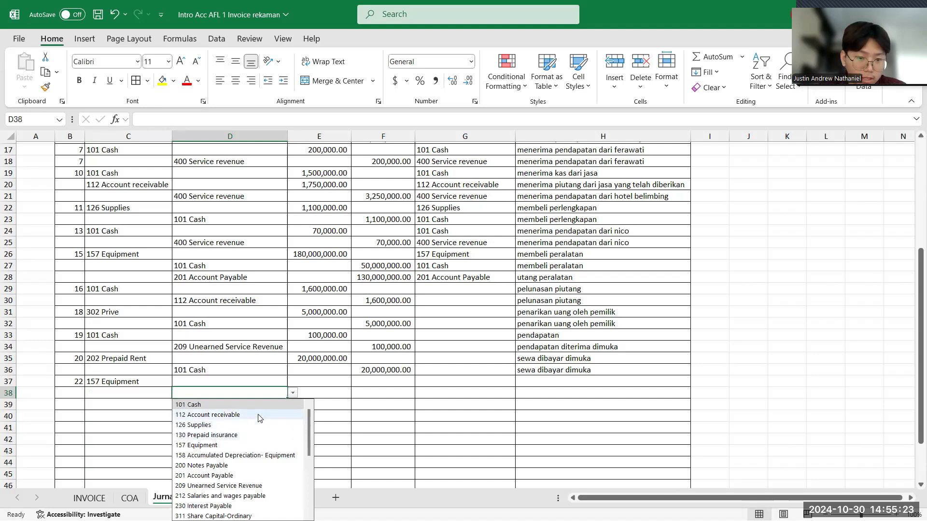
pyautogui.click(228, 477)
# - Enter the Surat Jalan's combined amount of 7,000,000 as the debit in E37 and the kredit in F38
pyautogui.click(325, 381)
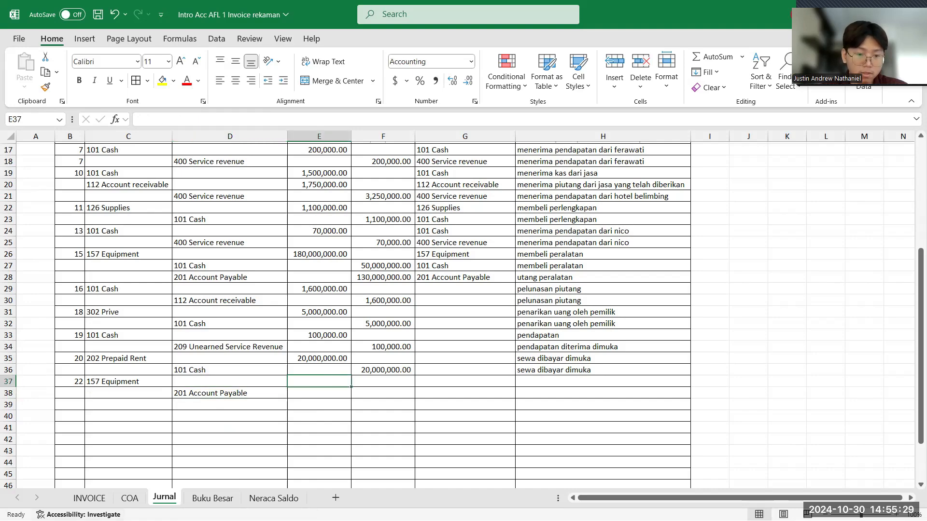
pyautogui.click(89, 498)
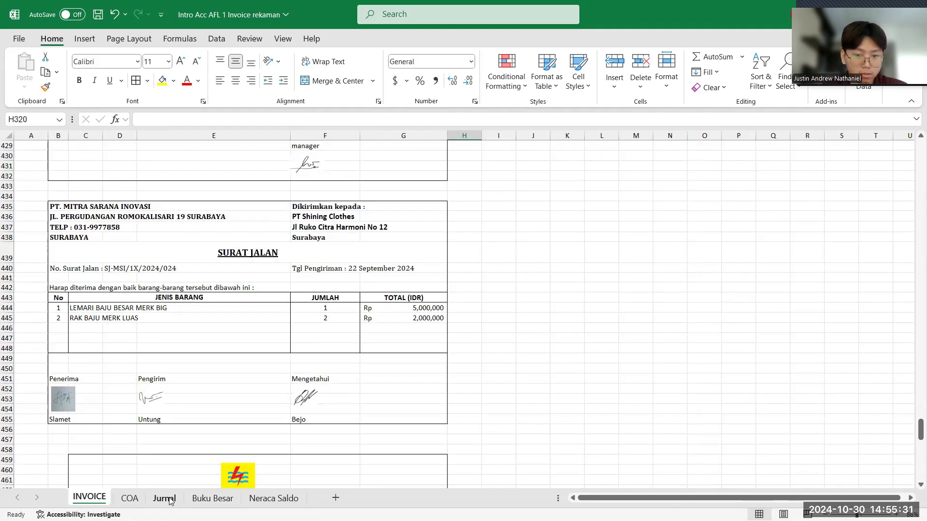
pyautogui.click(171, 500)
pyautogui.write('7')
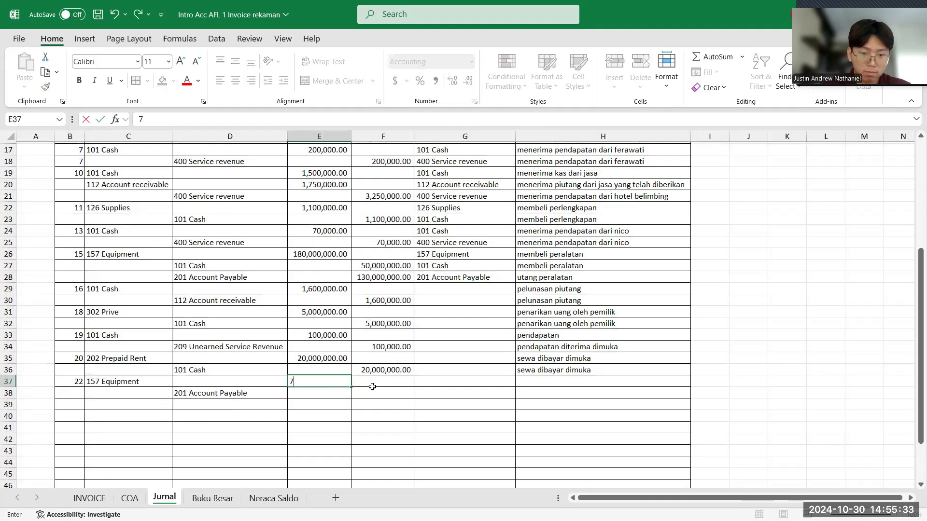
pyautogui.write(',000,000')
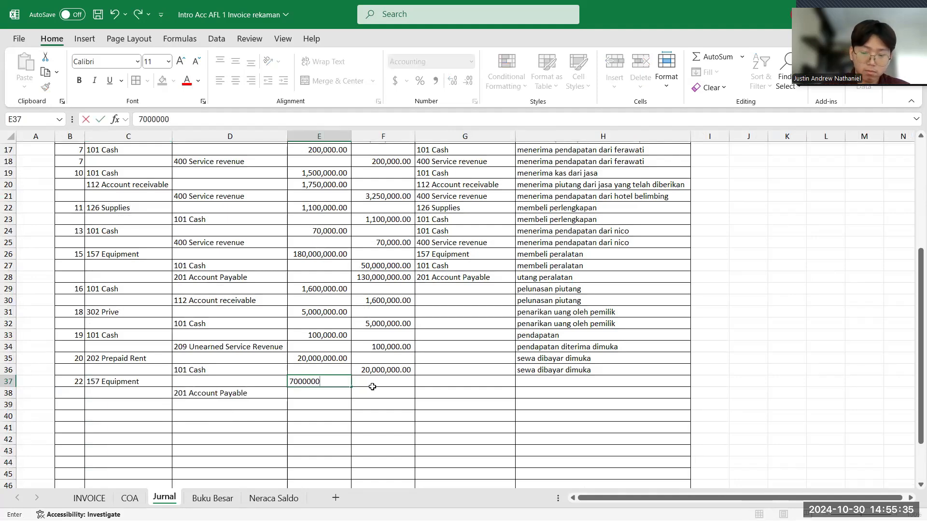
pyautogui.press('Return')
pyautogui.click(372, 393)
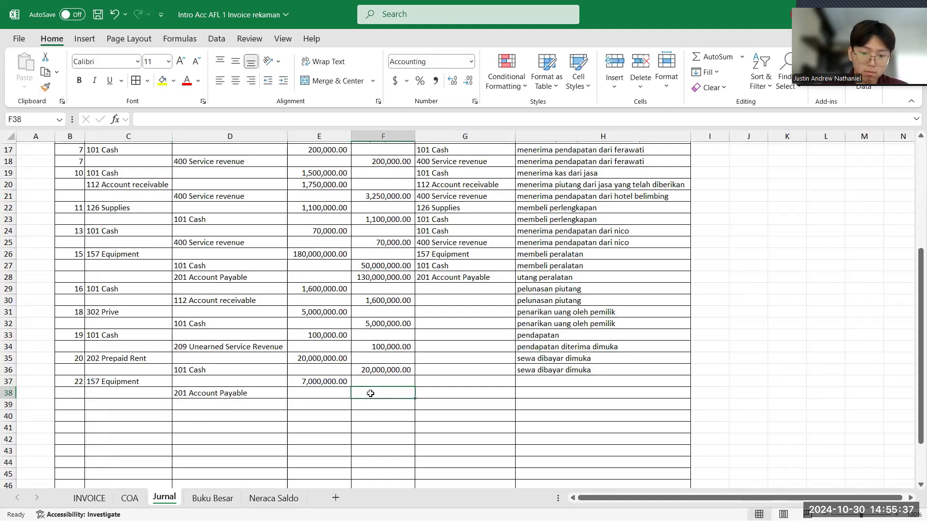
pyautogui.write('7000000')
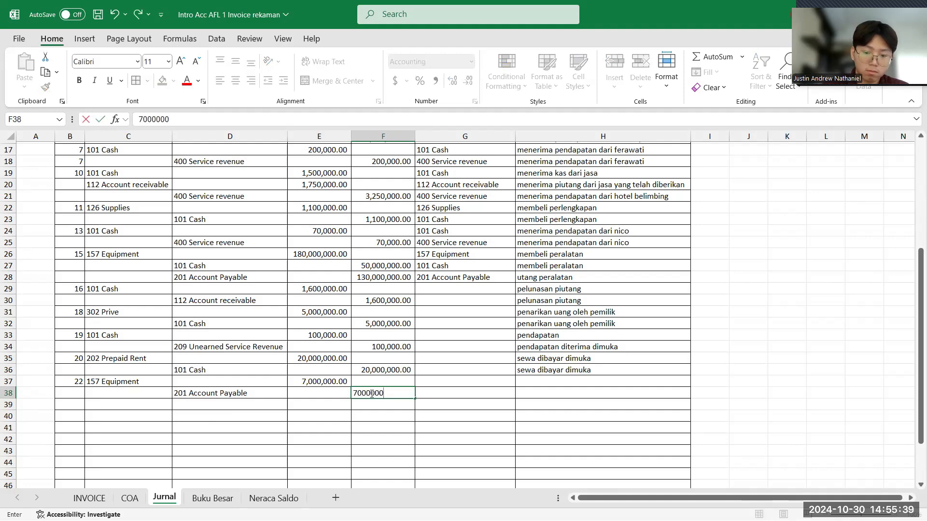
pyautogui.press('Return')
# - Review the accounts and amounts of the Equipment and Account Payable entry in Jurnal rows 37 and 38
pyautogui.click(122, 379)
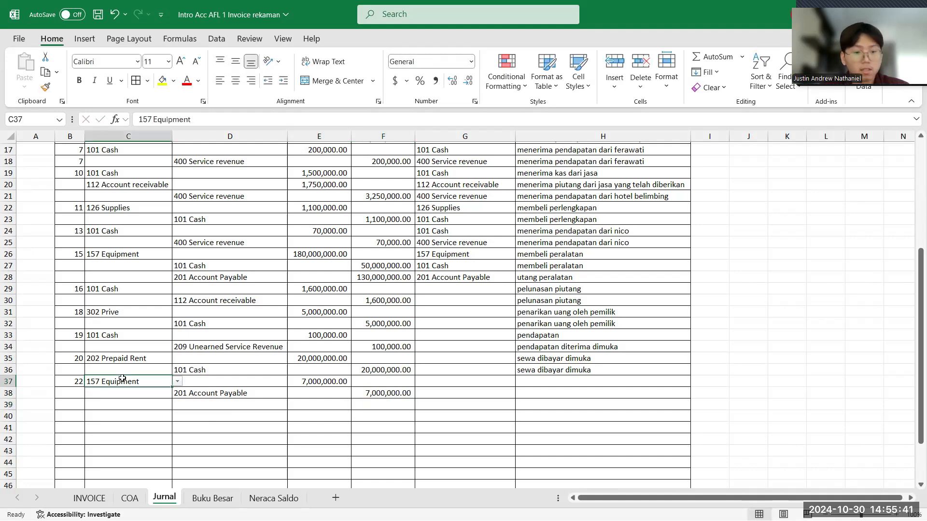
pyautogui.scroll(4, 122, 379)
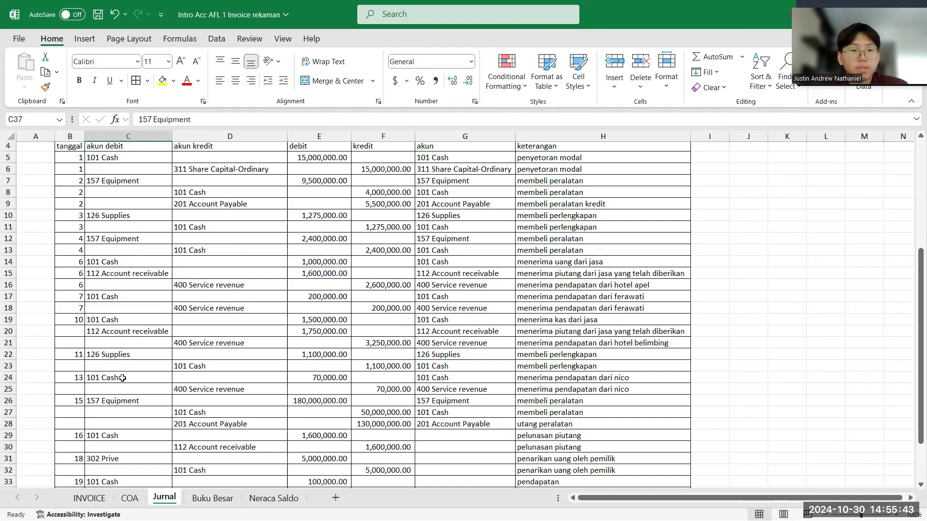
pyautogui.scroll(-5, 122, 379)
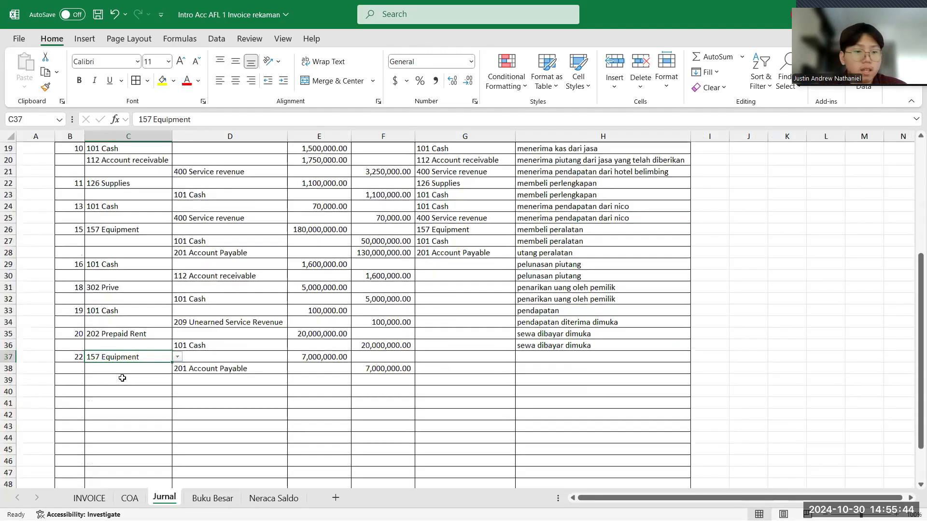
pyautogui.click(328, 370)
pyautogui.click(327, 358)
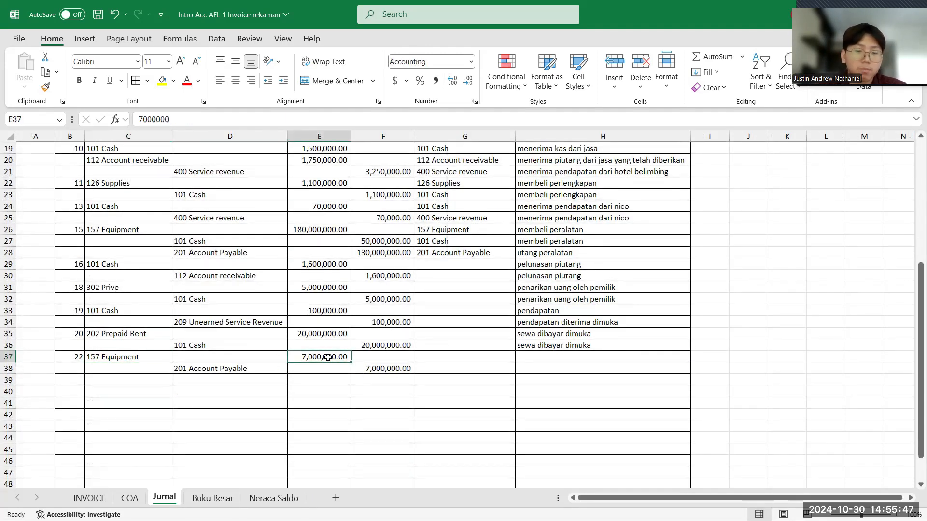
pyautogui.click(234, 372)
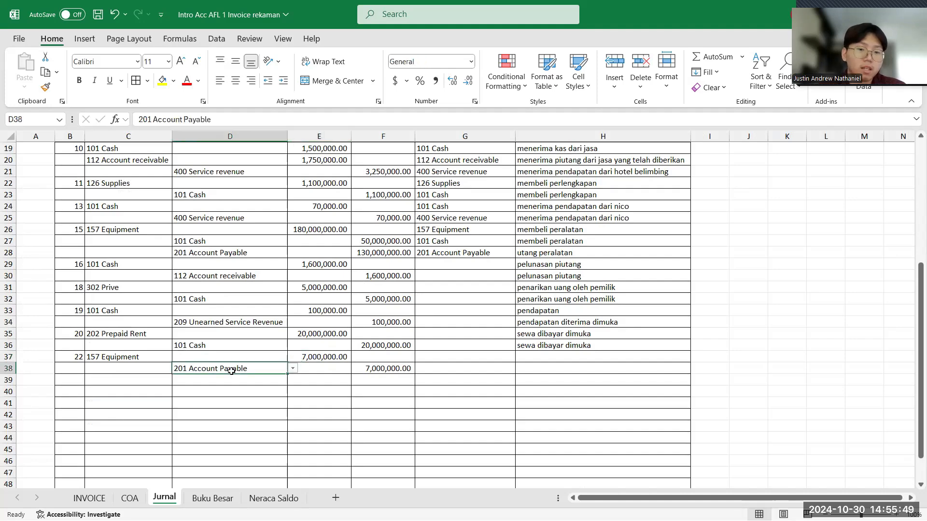
pyautogui.click(383, 370)
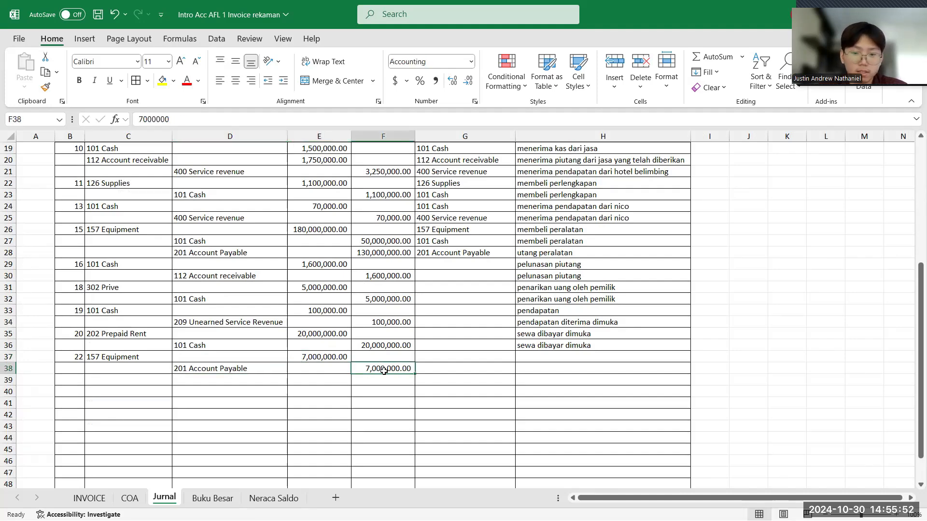
pyautogui.click(235, 369)
pyautogui.click(375, 369)
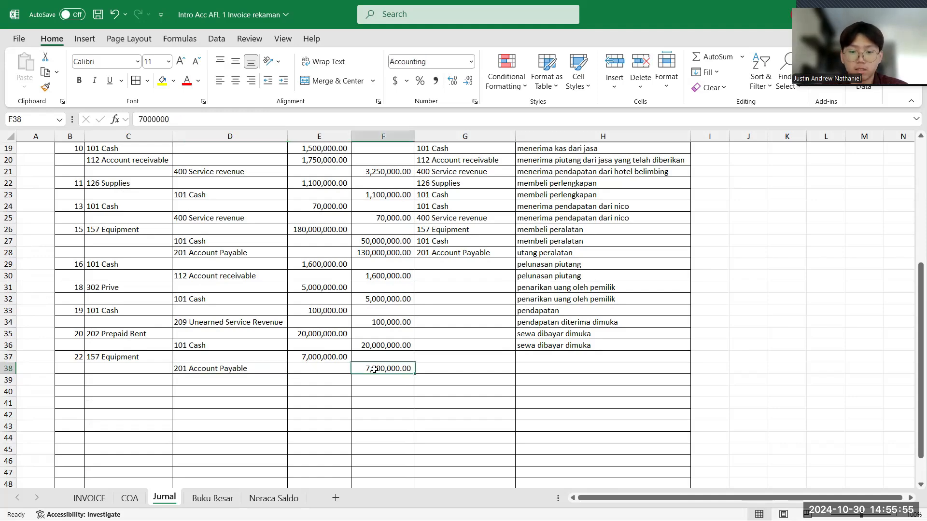
# - Enter "utang peralatan" as the keterangan for both lines of the entry, in H37 and H38
pyautogui.click(533, 356)
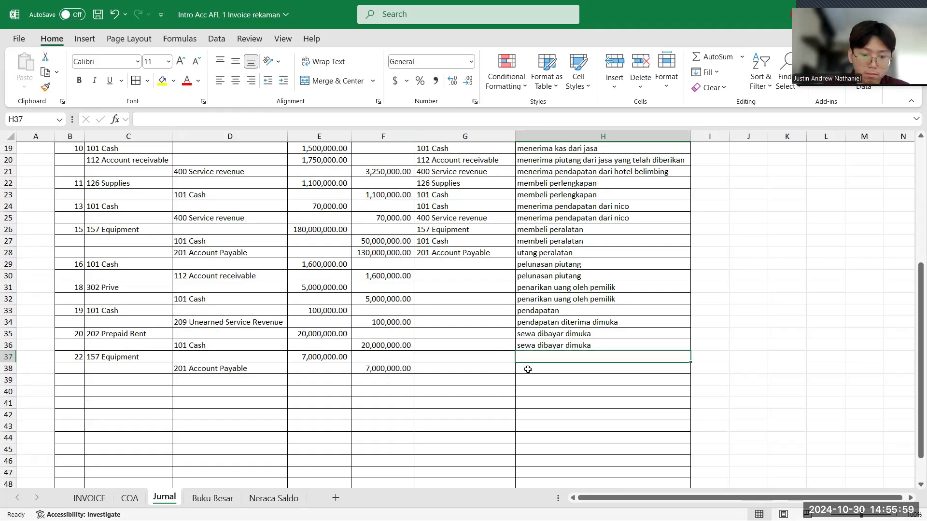
pyautogui.write('ut')
pyautogui.press('Return')
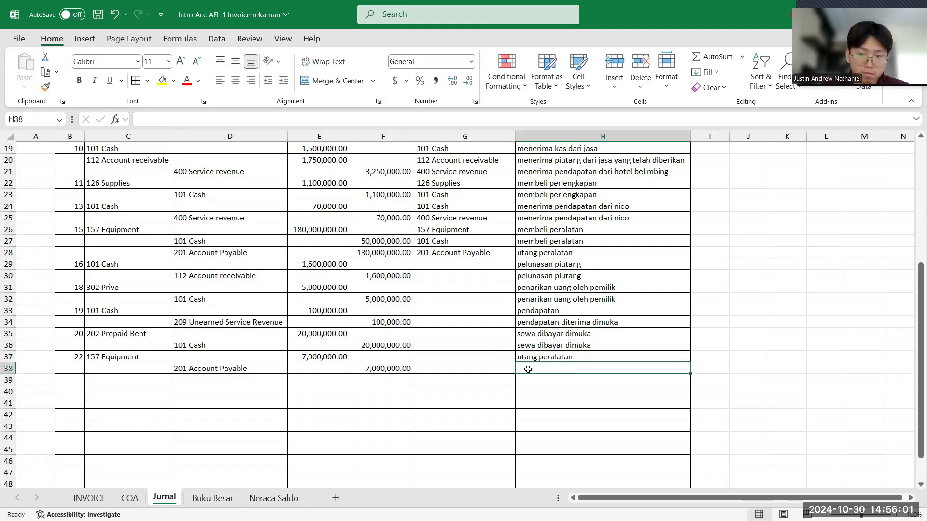
pyautogui.write('utan')
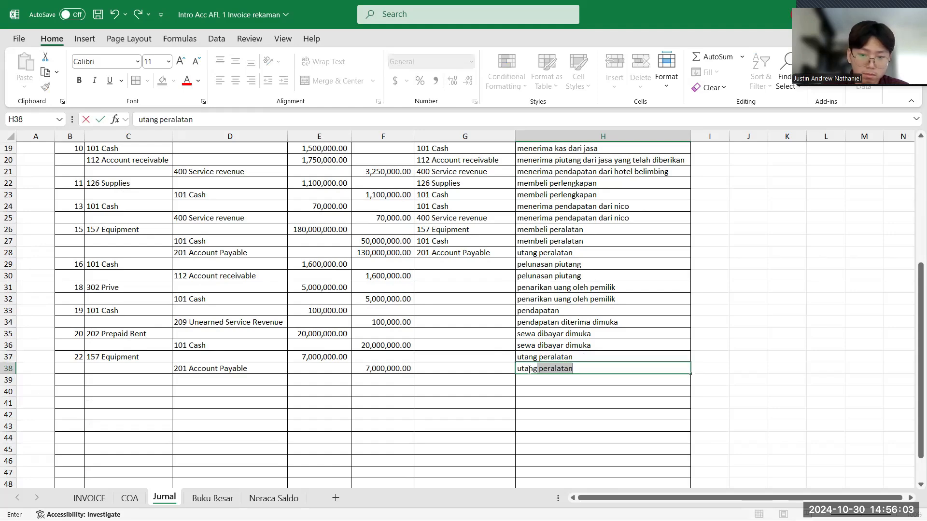
pyautogui.write('g')
pyautogui.press('Return')
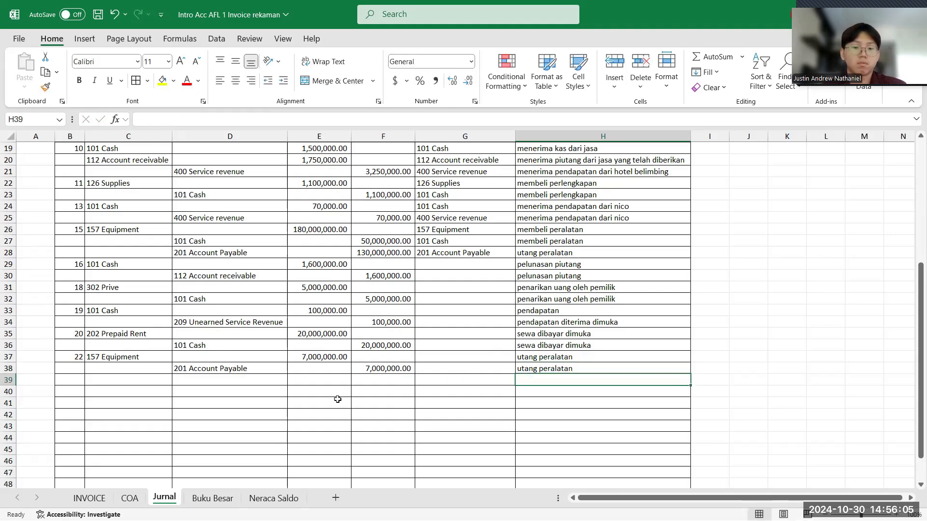
# - Enter tanggal 28 in B39 from the PLN bill payment receipt on the INVOICE sheet and check its bank admin fee
pyautogui.click(76, 380)
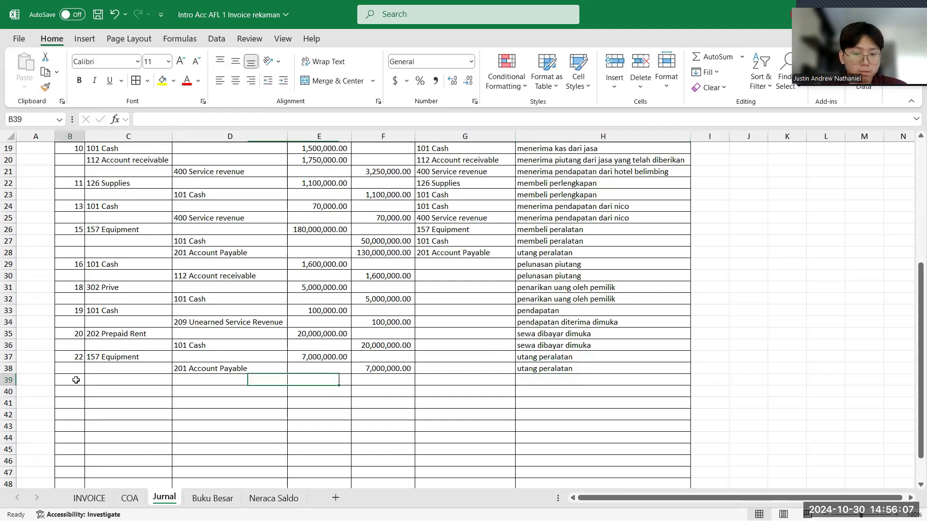
pyautogui.scroll(3, 145, 386)
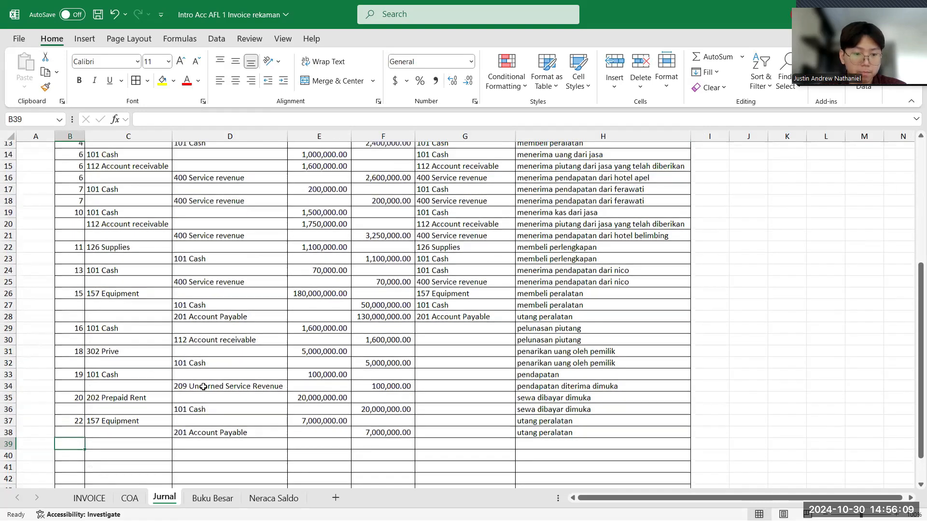
pyautogui.scroll(-3, 136, 443)
pyautogui.click(89, 498)
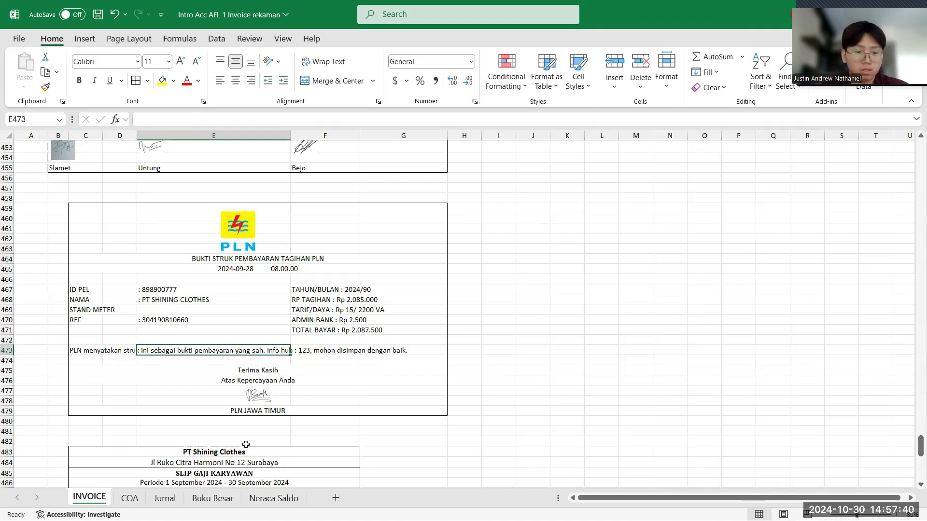
pyautogui.click(323, 322)
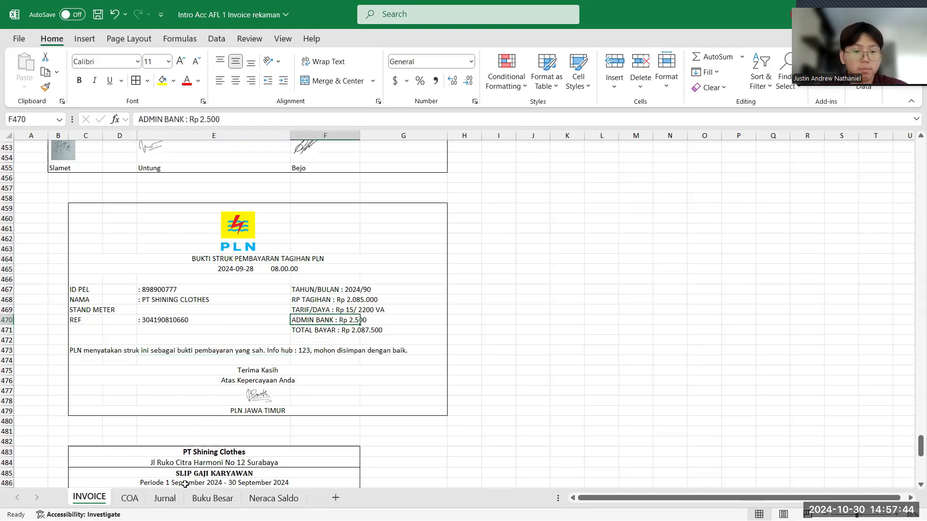
# - Set 732 Utilities expense as the akun debit in C39 of the Jurnal for the PLN payment
pyautogui.click(163, 499)
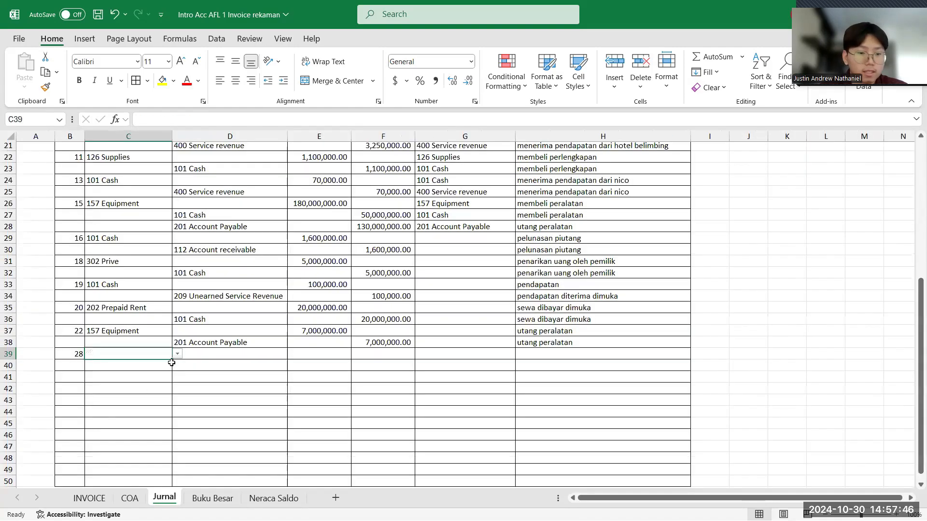
pyautogui.click(177, 354)
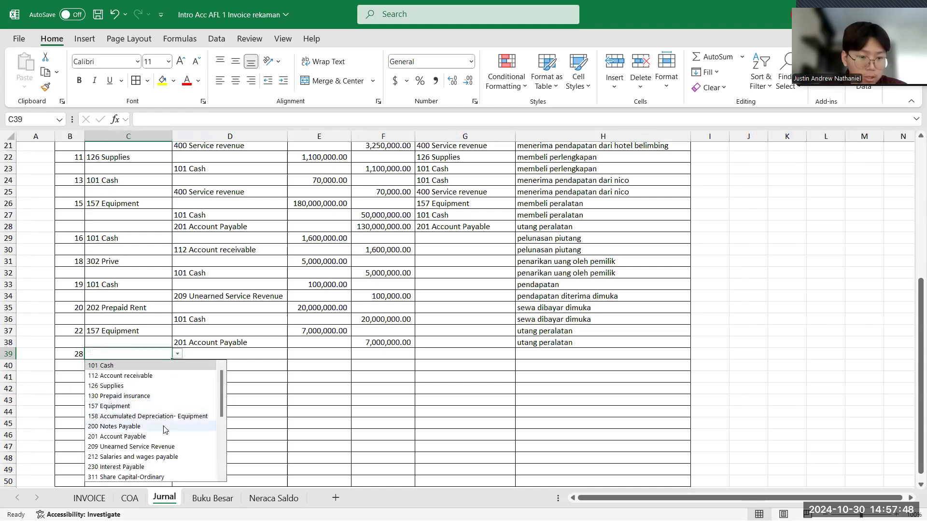
pyautogui.scroll(-3, 164, 430)
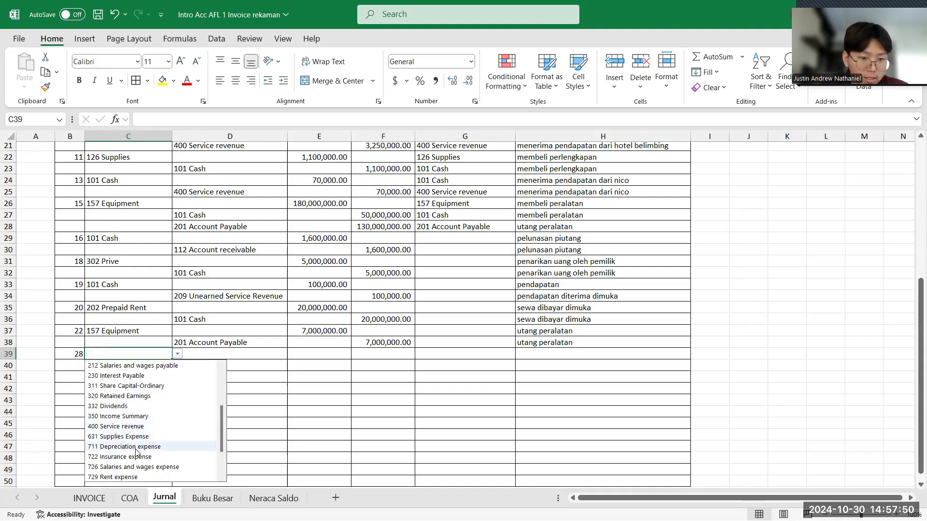
pyautogui.scroll(-1, 138, 449)
pyautogui.scroll(-1, 128, 456)
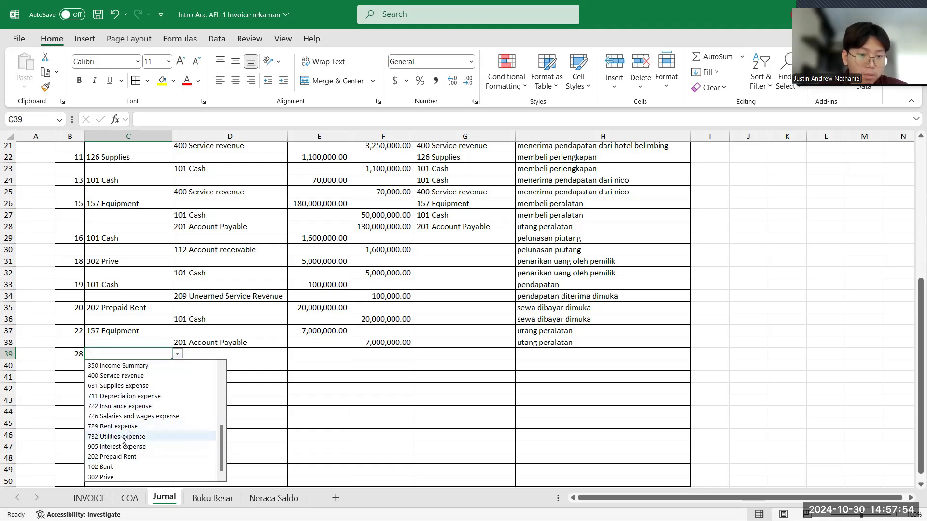
pyautogui.click(121, 436)
pyautogui.click(120, 436)
# - Set 102 Bank as the akun kredit in D40 and review the Utilities expense account in C39
pyautogui.click(254, 366)
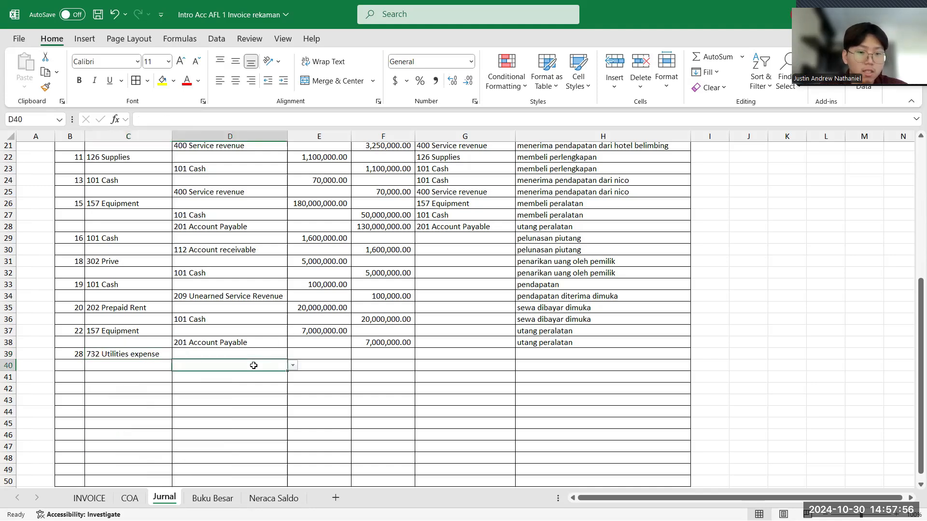
pyautogui.click(295, 366)
pyautogui.scroll(-5, 263, 444)
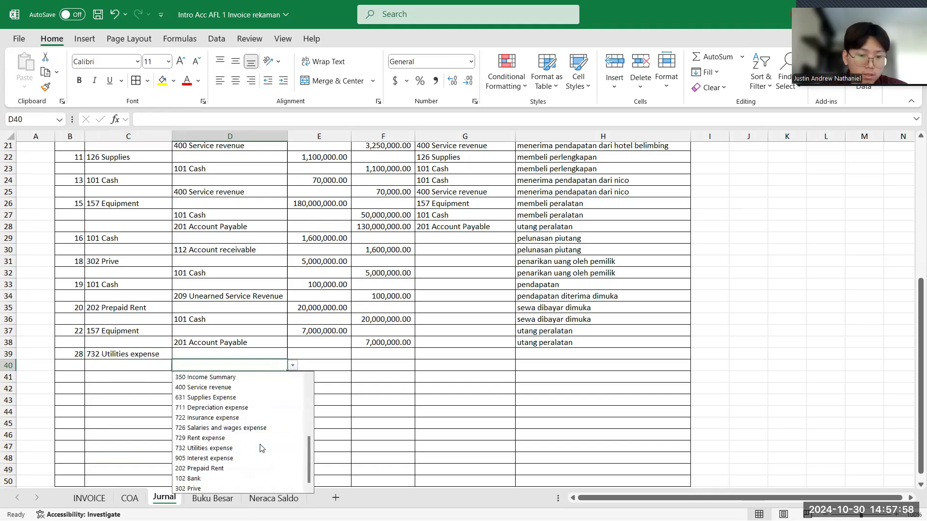
pyautogui.click(194, 479)
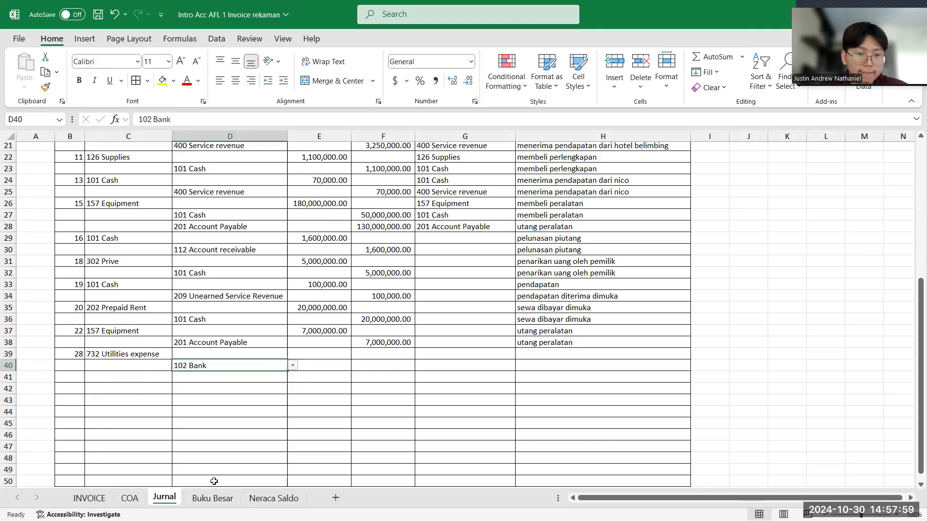
pyautogui.click(305, 353)
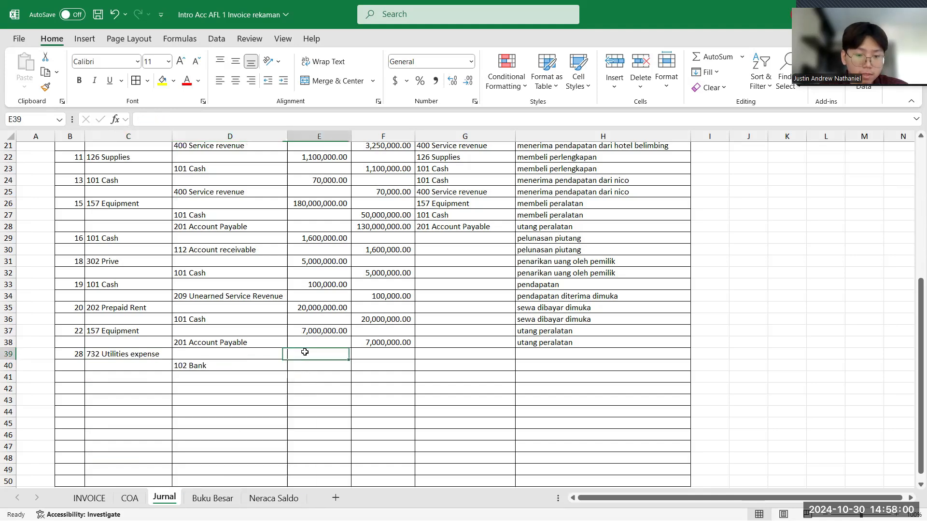
pyautogui.click(158, 354)
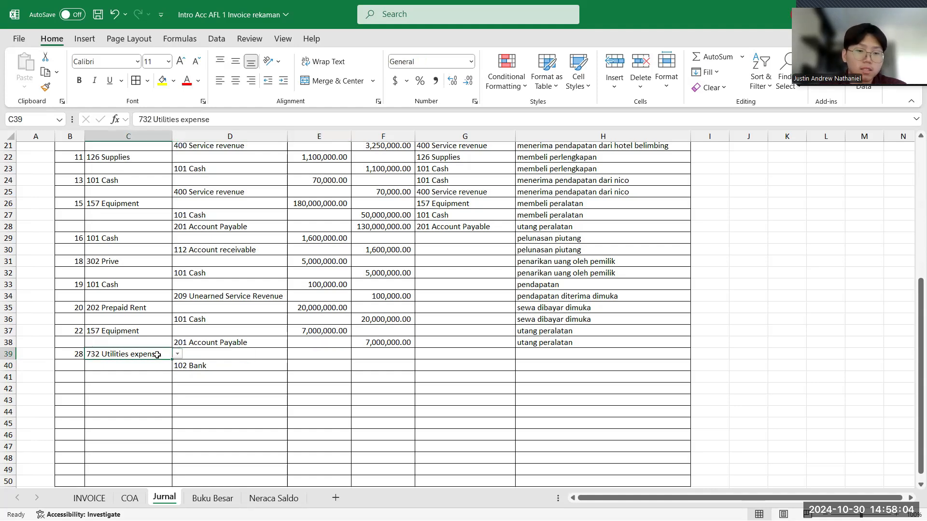
# - Enter 2087500 in E39 as the debit amount for the Utilities expense line, using the total on the PLN receipt in the INVOICE sheet
pyautogui.click(240, 366)
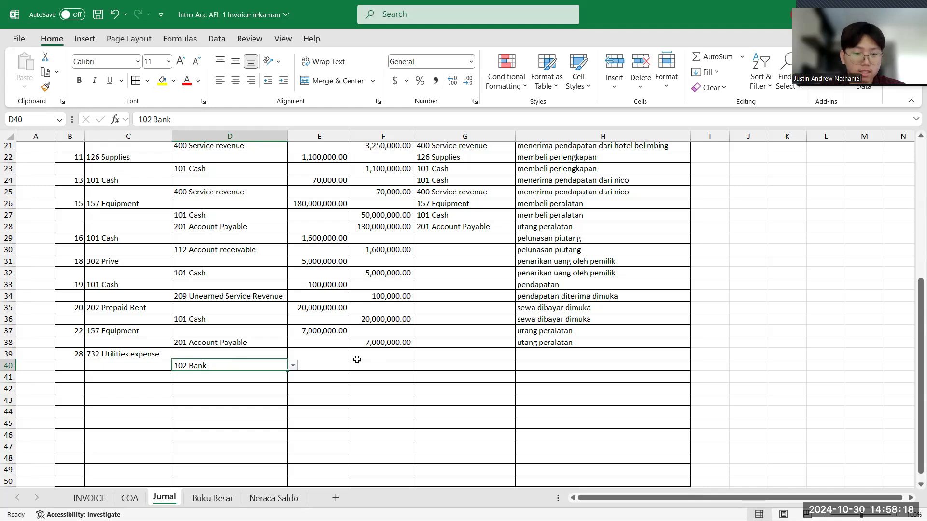
pyautogui.click(328, 354)
pyautogui.click(99, 499)
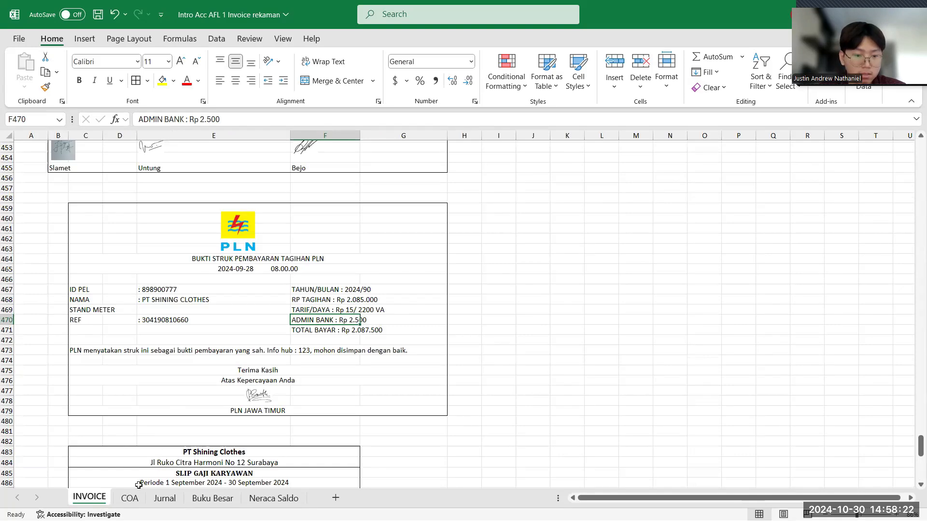
pyautogui.click(165, 498)
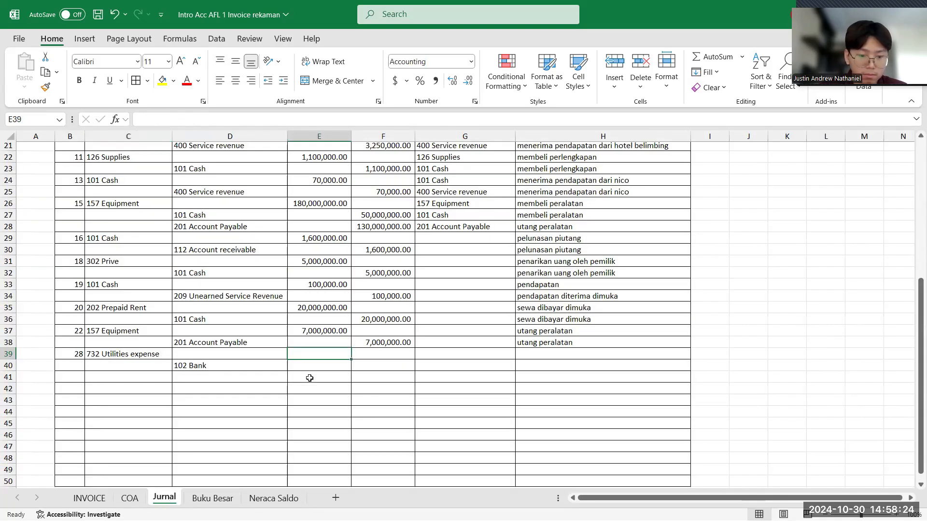
pyautogui.write('2087')
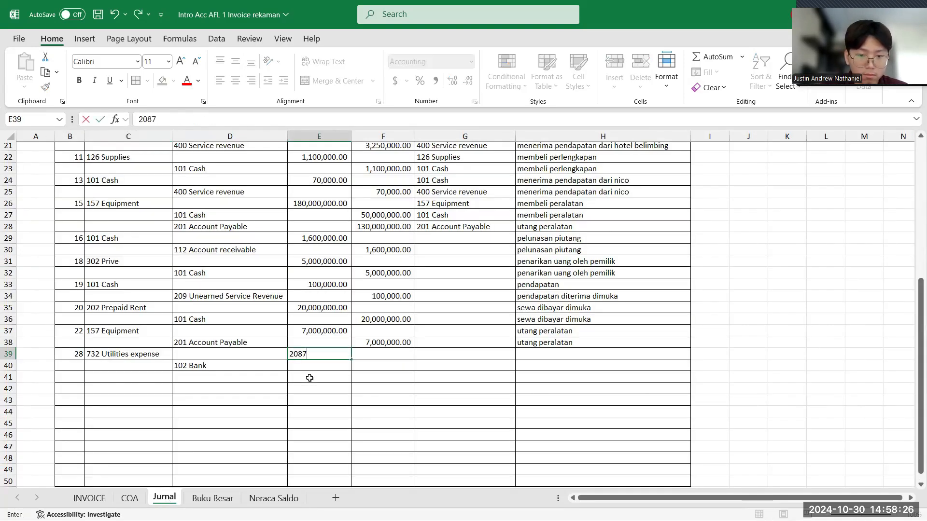
pyautogui.click(89, 498)
pyautogui.click(161, 497)
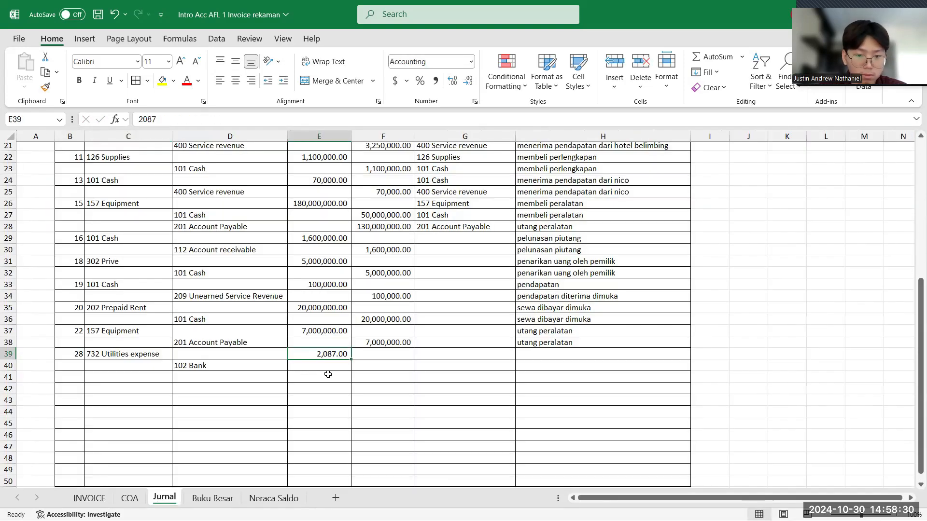
pyautogui.click(314, 117)
pyautogui.write('500')
pyautogui.press('Return')
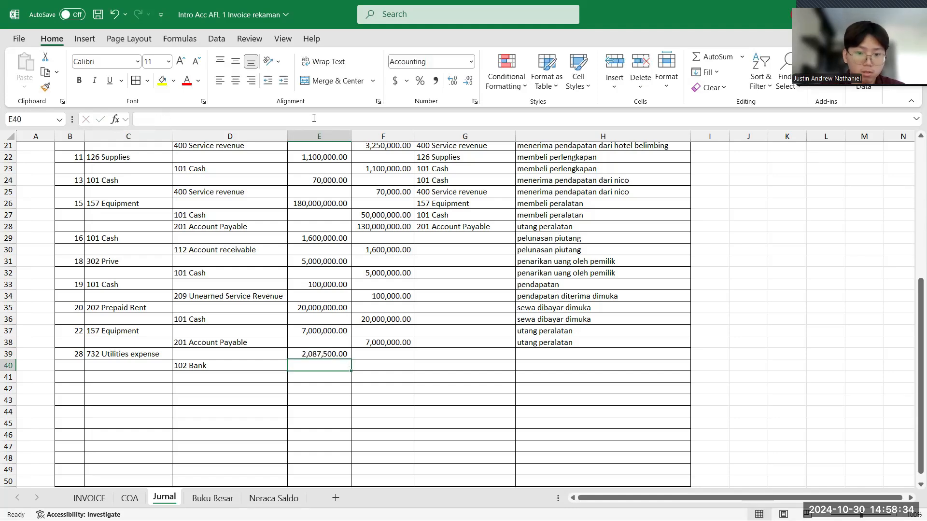
# - Enter 2087500 in F40 as the credit amount for the 102 Bank line
pyautogui.click(370, 364)
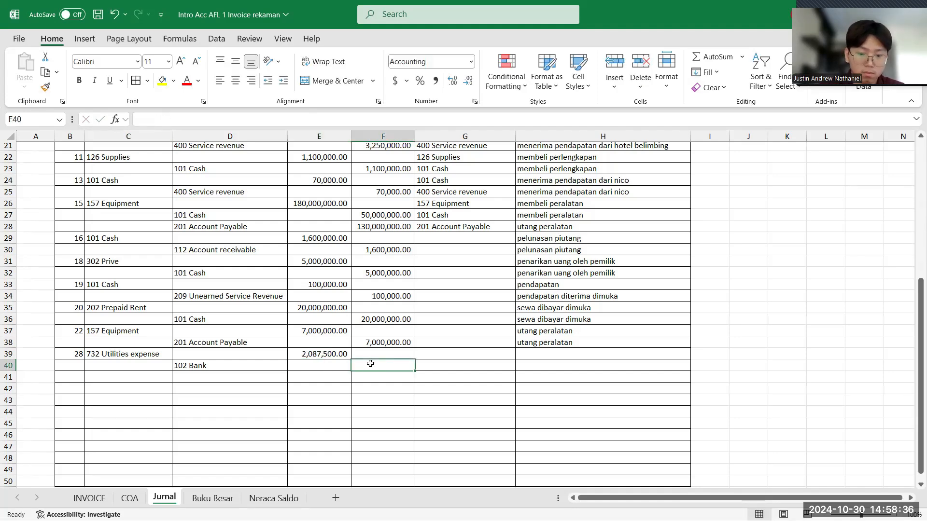
pyautogui.write('2087')
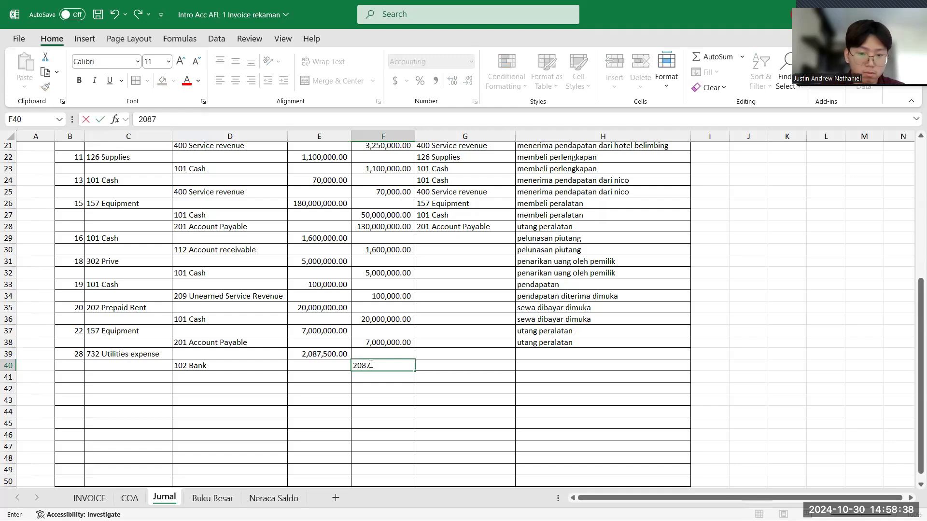
pyautogui.write('59')
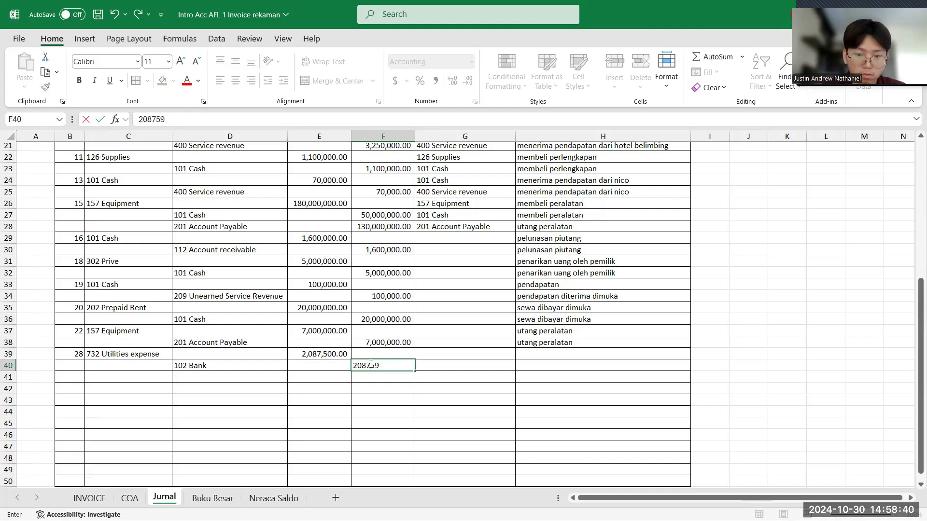
pyautogui.write('00')
pyautogui.press('Return')
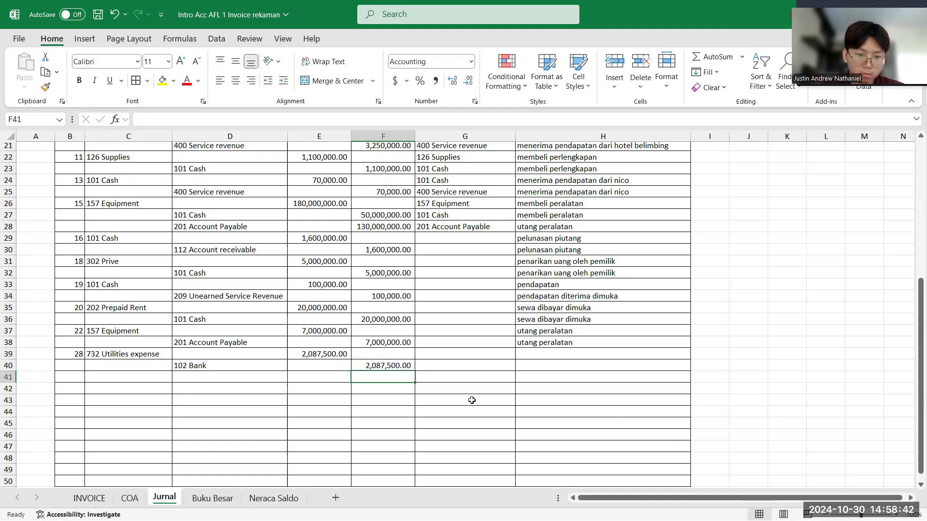
# - Enter "beban listrik" as the keterangan for both lines of the PLN payment, in H39 and H40
pyautogui.click(540, 357)
pyautogui.write('be')
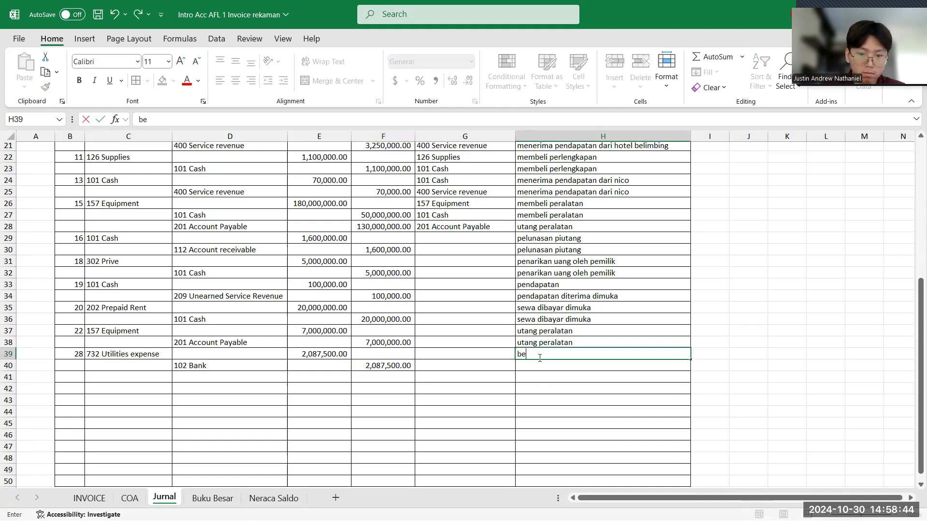
pyautogui.write('ban li')
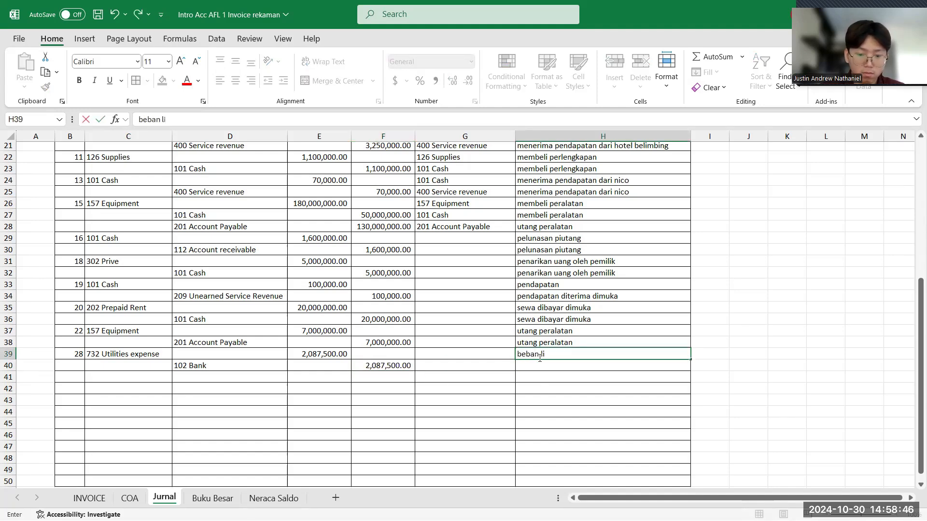
pyautogui.write('strik')
pyautogui.press('Return')
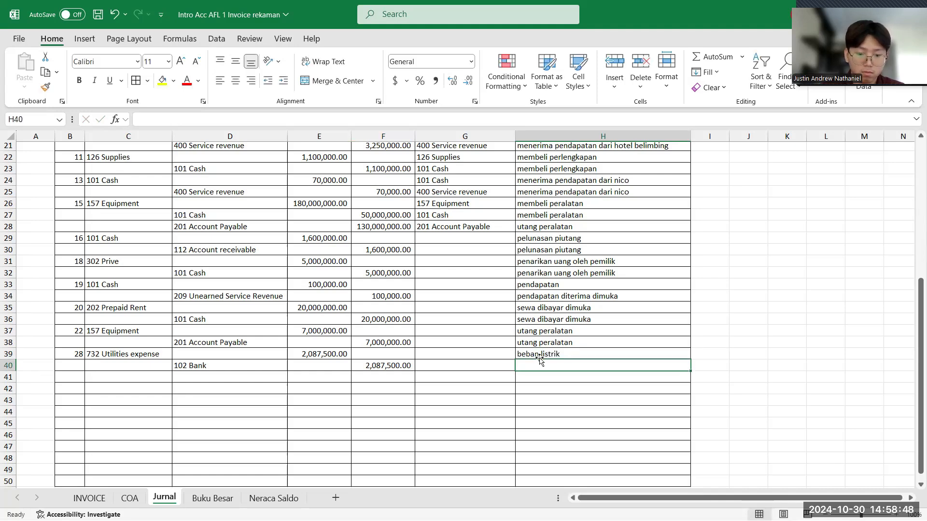
pyautogui.write('beban listrik')
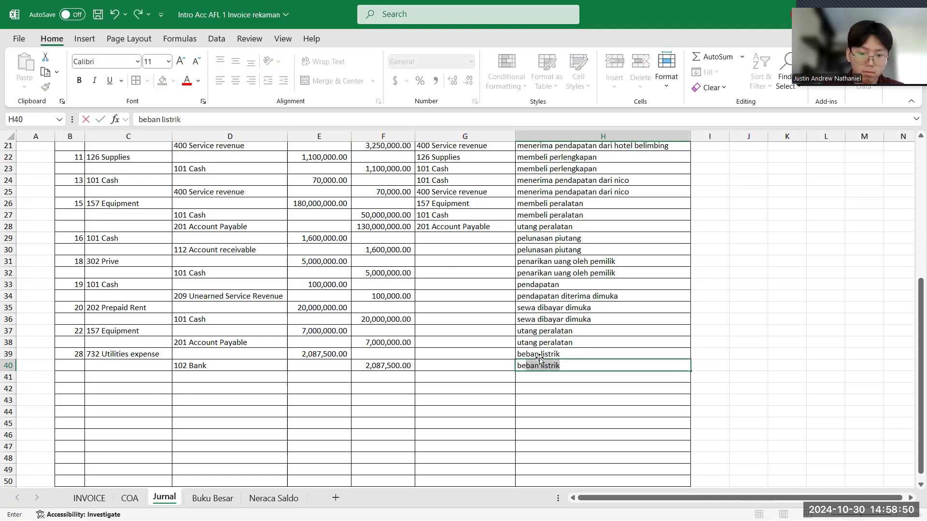
pyautogui.press('Return')
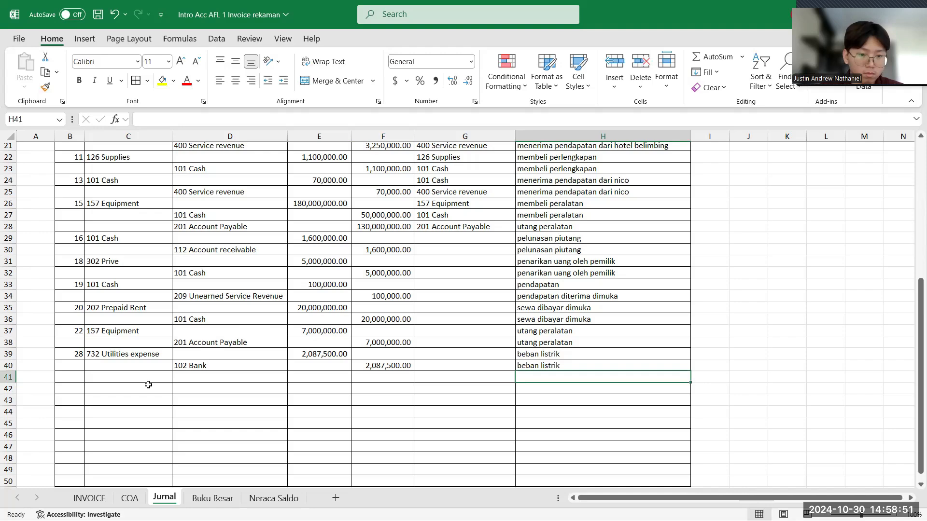
# - Examine the two employee salary slips below the PLN receipt on the INVOICE sheet for their date and net pay
pyautogui.click(90, 498)
pyautogui.scroll(-2, 204, 397)
pyautogui.scroll(-2, 204, 398)
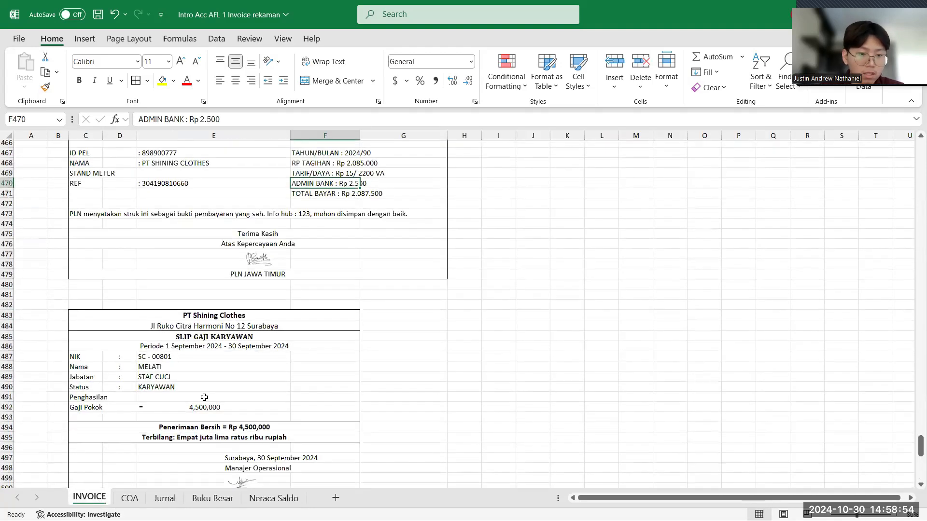
pyautogui.scroll(-3, 204, 397)
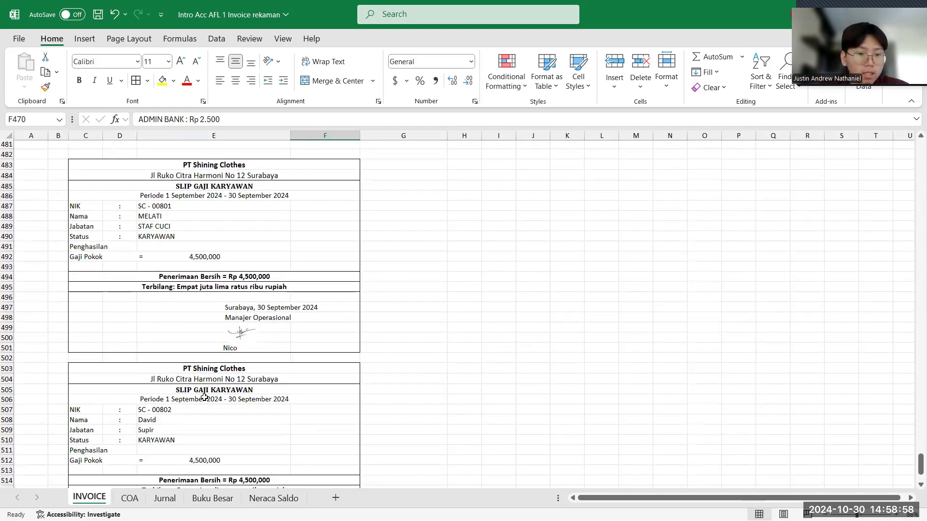
pyautogui.scroll(-1, 204, 397)
pyautogui.scroll(2, 205, 397)
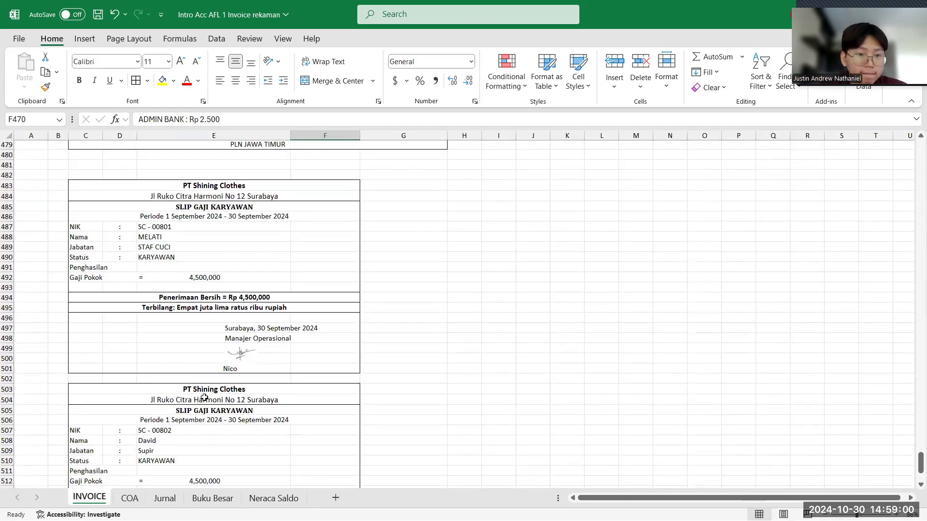
pyautogui.scroll(-2, 204, 398)
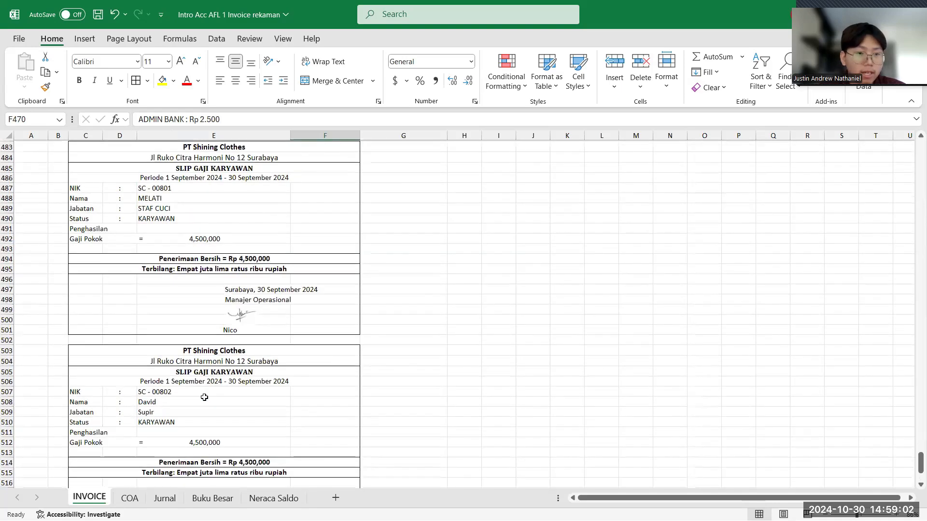
pyautogui.scroll(2, 204, 397)
pyautogui.scroll(-2, 205, 397)
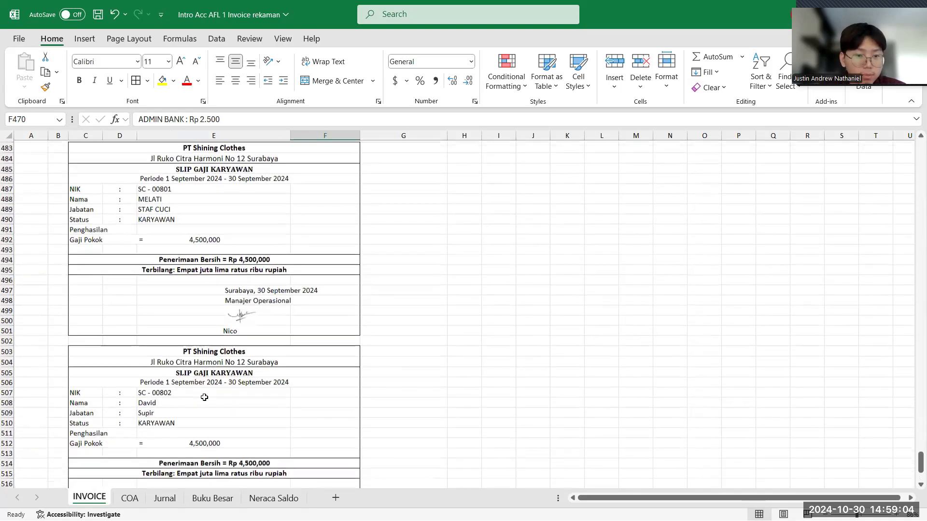
pyautogui.scroll(-3, 204, 397)
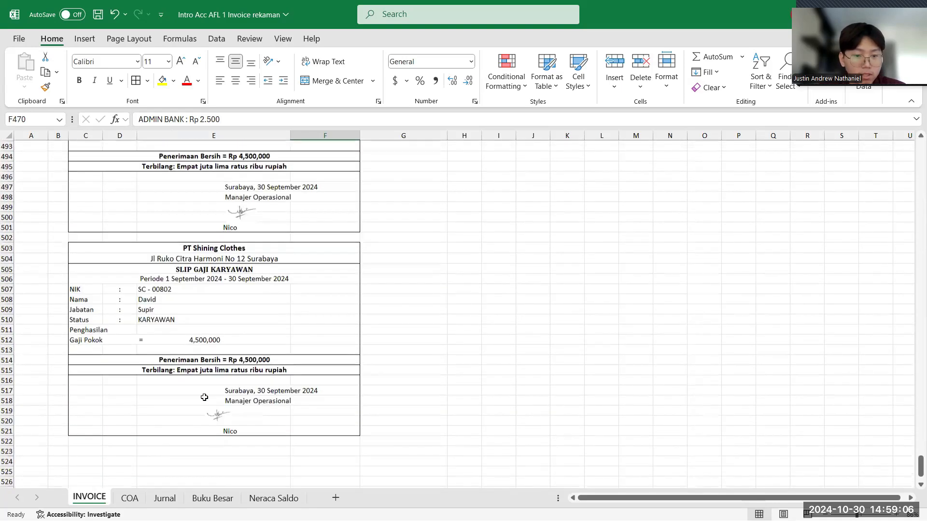
pyautogui.scroll(6, 204, 397)
pyautogui.scroll(1, 204, 397)
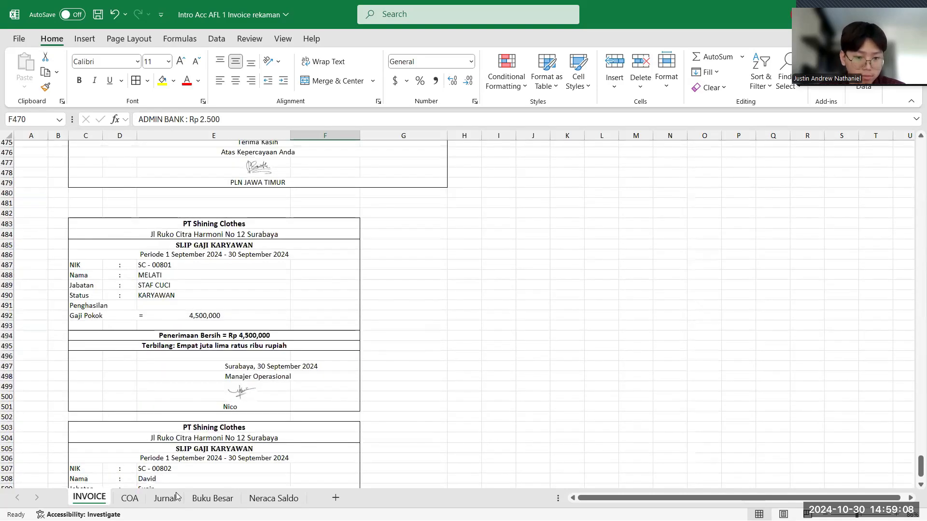
# - Enter tanggal 30 in B41 of the Jurnal and set 726 Salaries and wages expense as the akun debit in C41
pyautogui.click(170, 500)
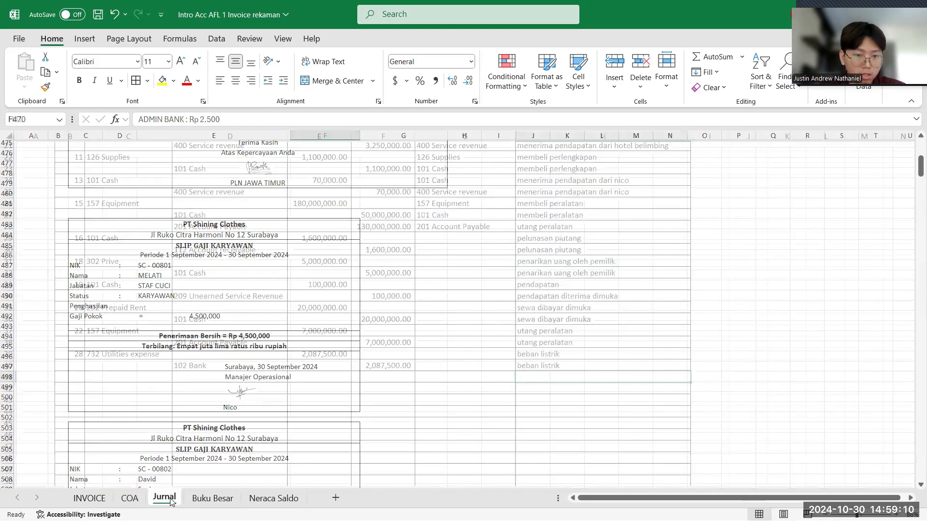
pyautogui.click(70, 377)
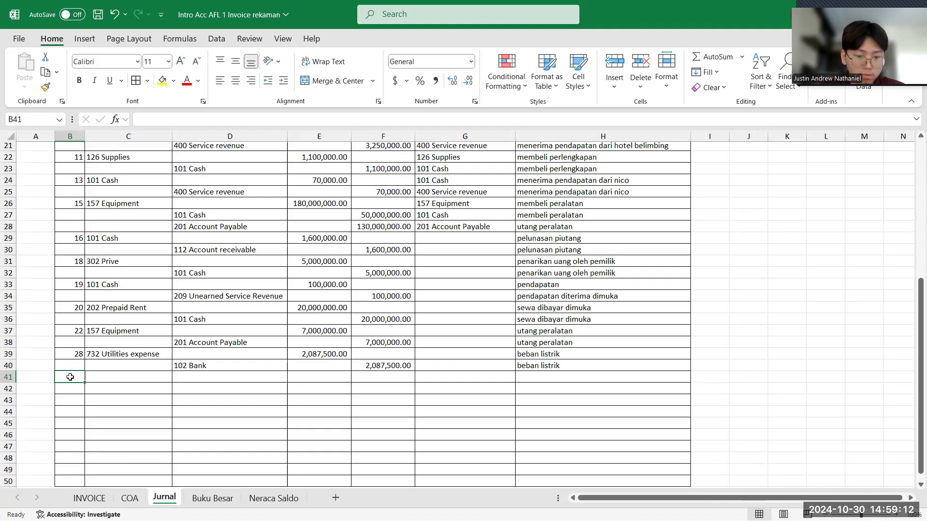
pyautogui.write('30')
pyautogui.click(129, 377)
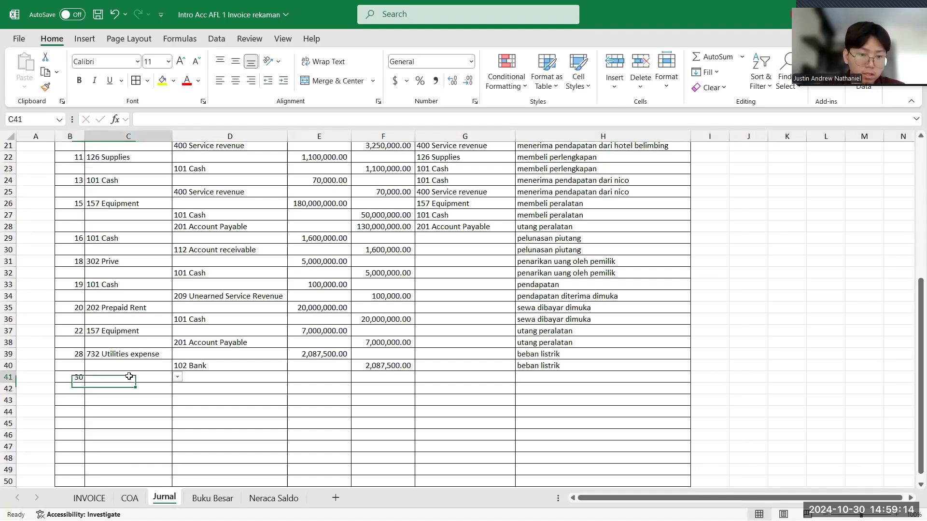
pyautogui.click(178, 377)
pyautogui.scroll(-3, 160, 443)
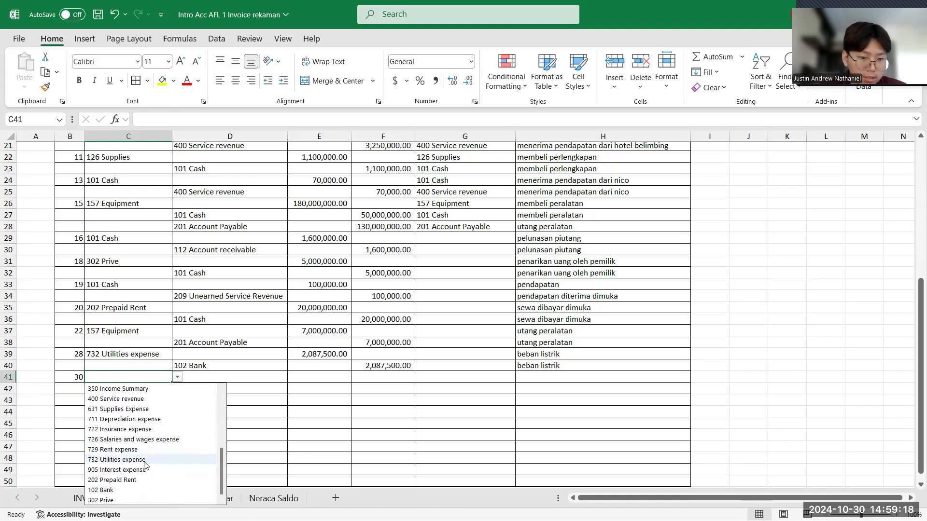
pyautogui.click(143, 439)
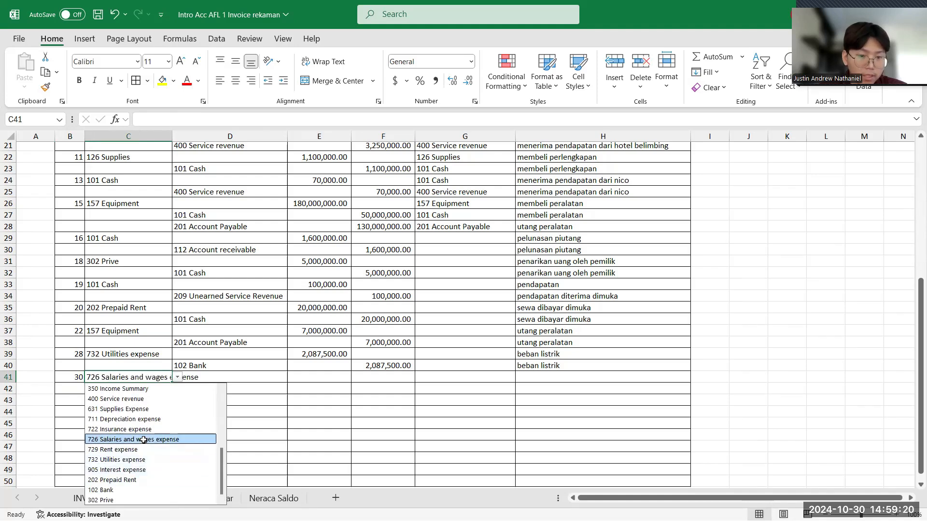
# - AutoFit column C to its longest account name and set 101 Cash as the akun kredit in D42
pyautogui.click(235, 387)
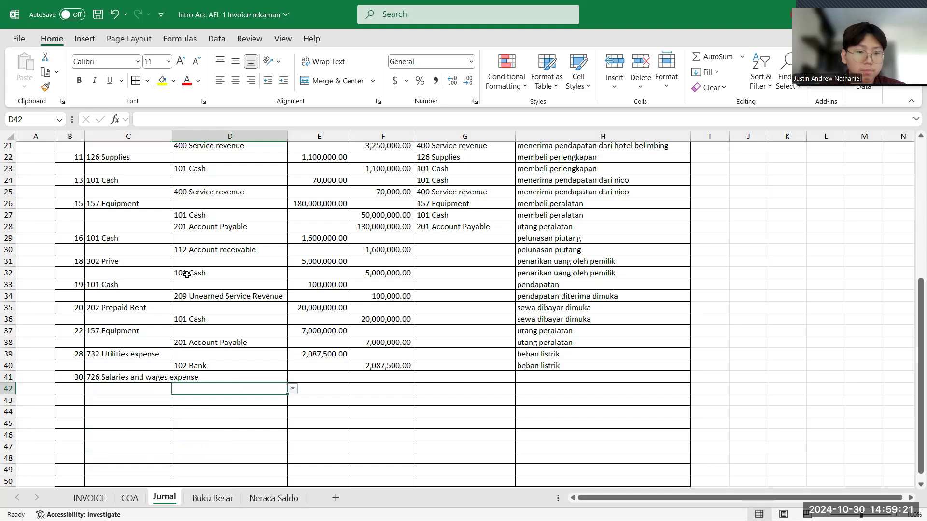
pyautogui.doubleClick(172, 136)
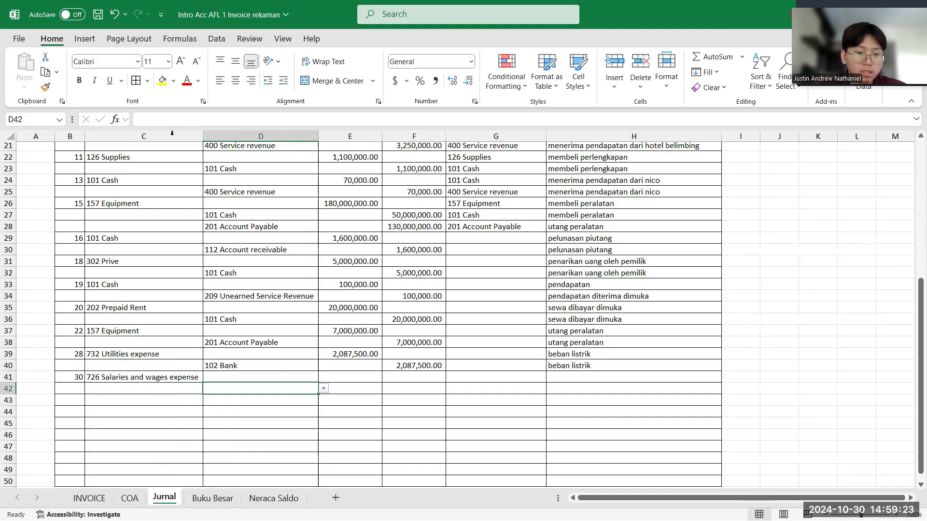
pyautogui.click(324, 388)
pyautogui.click(292, 402)
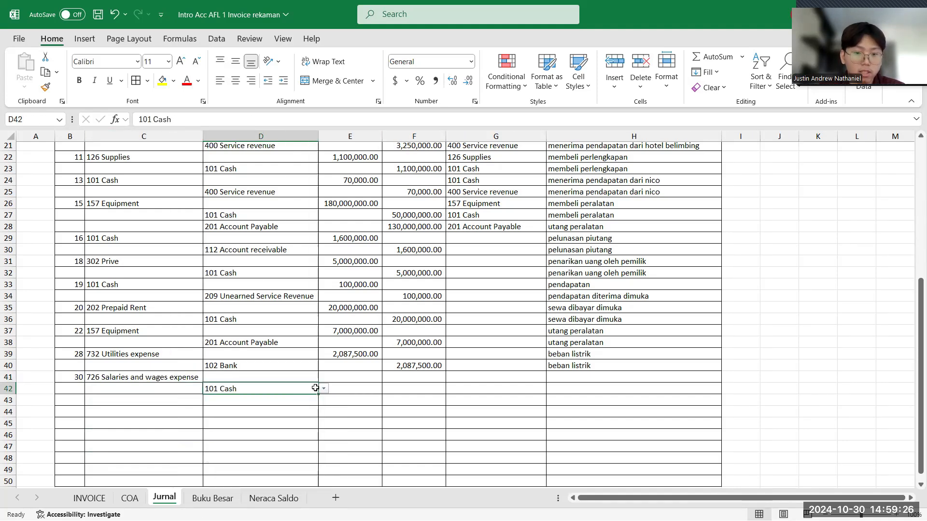
# - Recheck the salary slips on the INVOICE sheet and enter 9000000 in E41 as the debit amount for the salaries
pyautogui.click(337, 379)
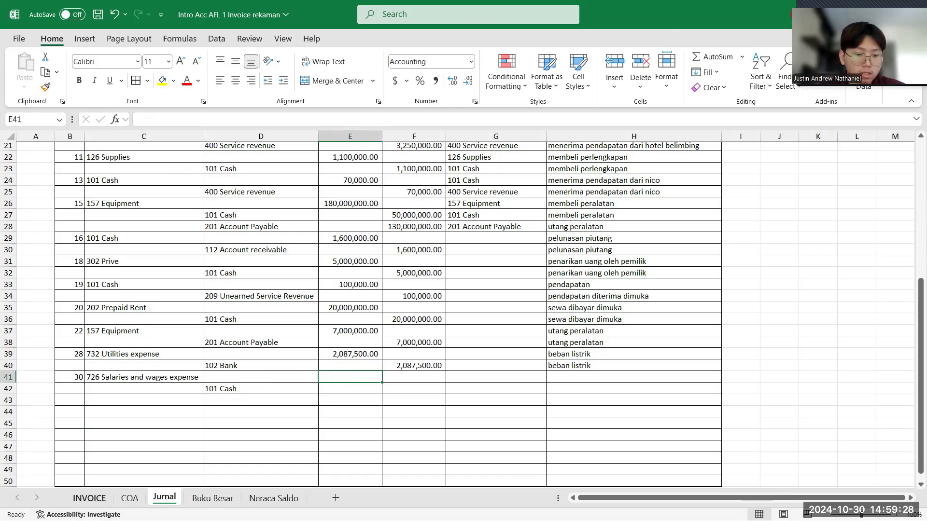
pyautogui.click(98, 502)
pyautogui.click(165, 499)
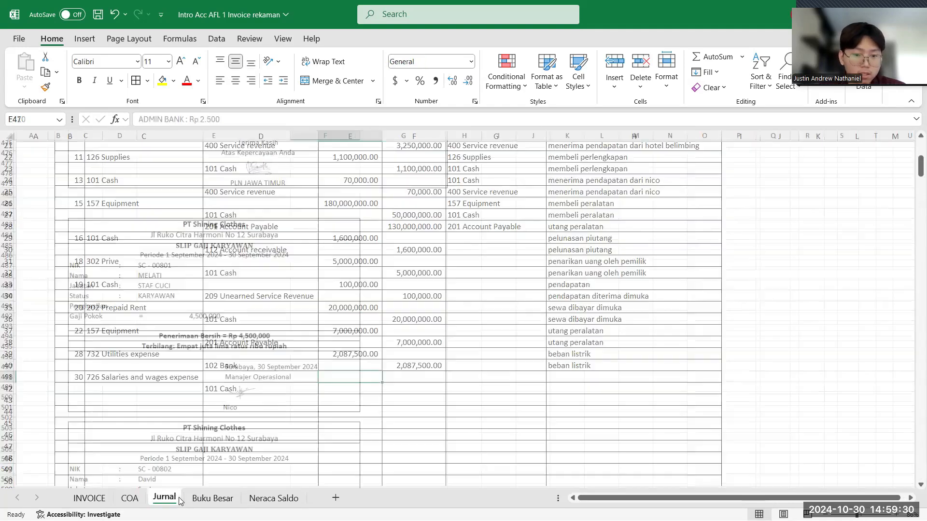
pyautogui.write('9000000')
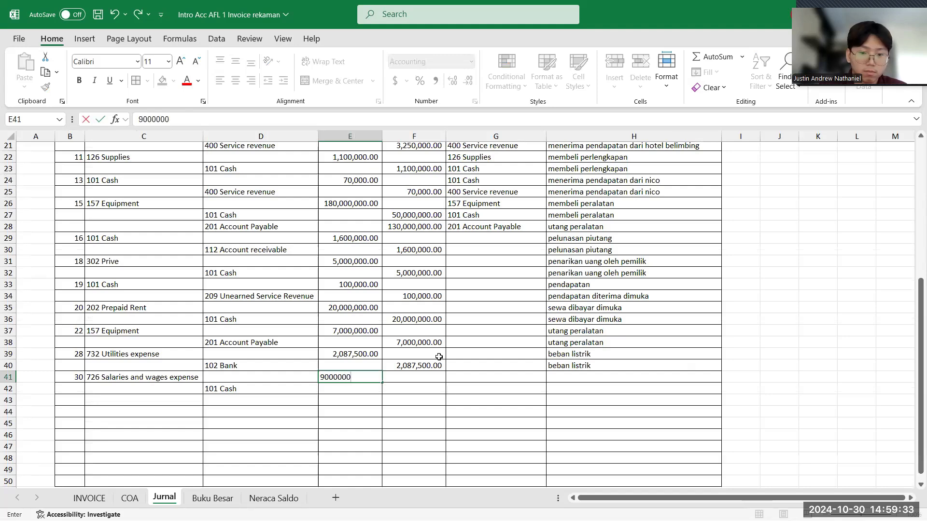
pyautogui.press('Return')
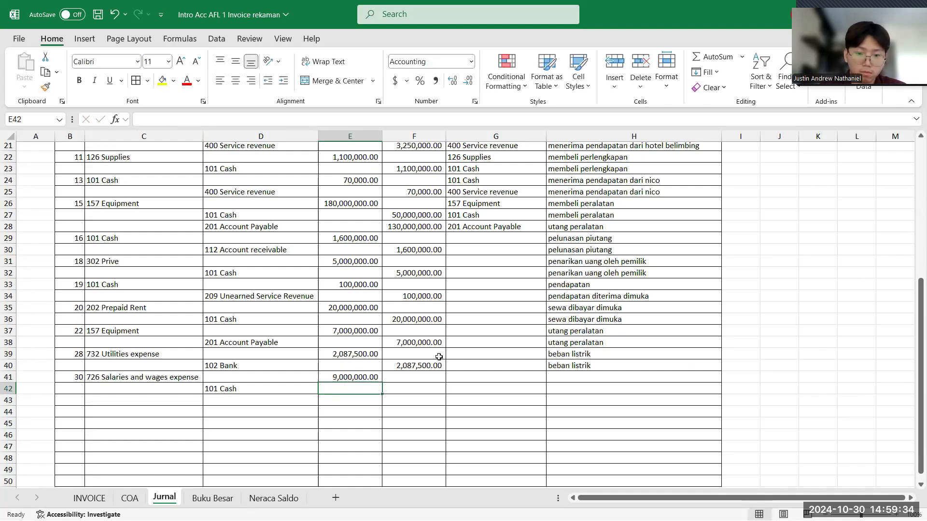
# - Enter 9000000 in F42 as the credit amount for the 101 Cash line of the salaries entry
pyautogui.click(418, 386)
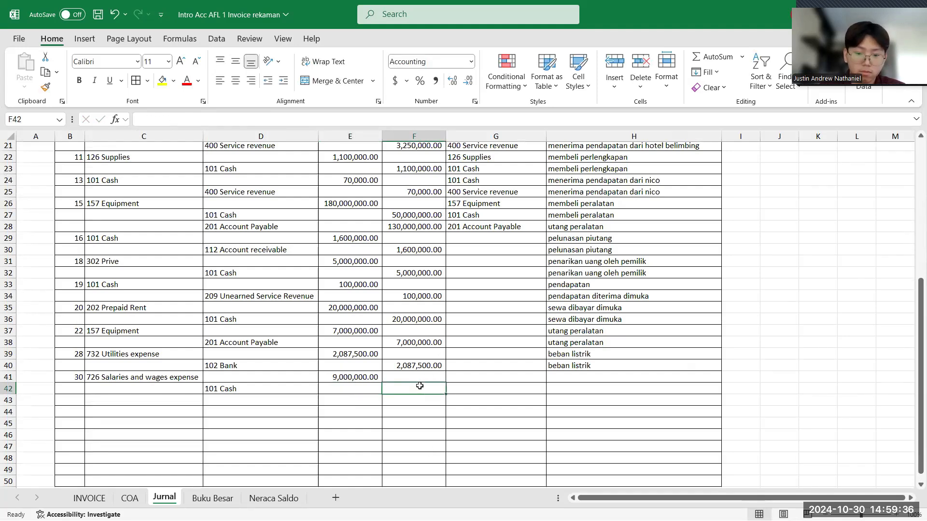
pyautogui.write('9,000,')
pyautogui.write('000000')
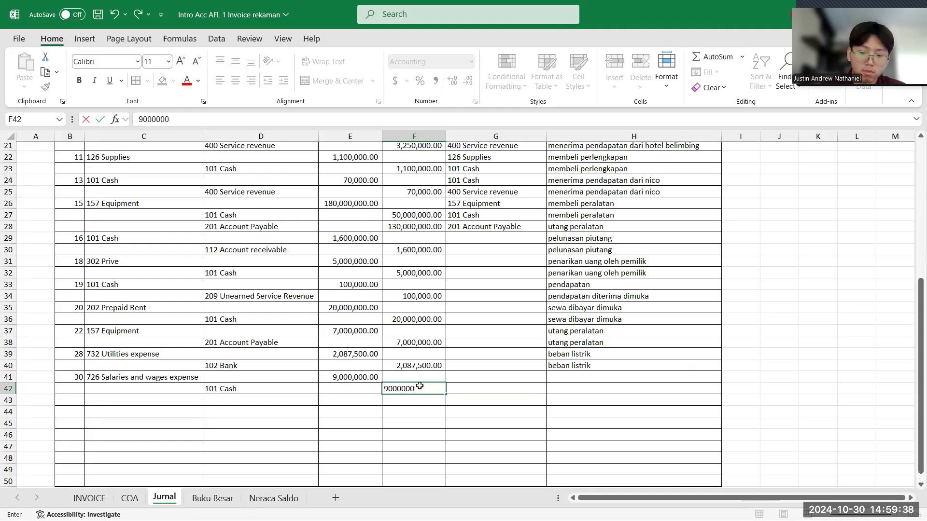
pyautogui.press('Return')
# - Fill the account formula in G28 down through G42 and AutoFit column G to its longest account name
pyautogui.click(463, 382)
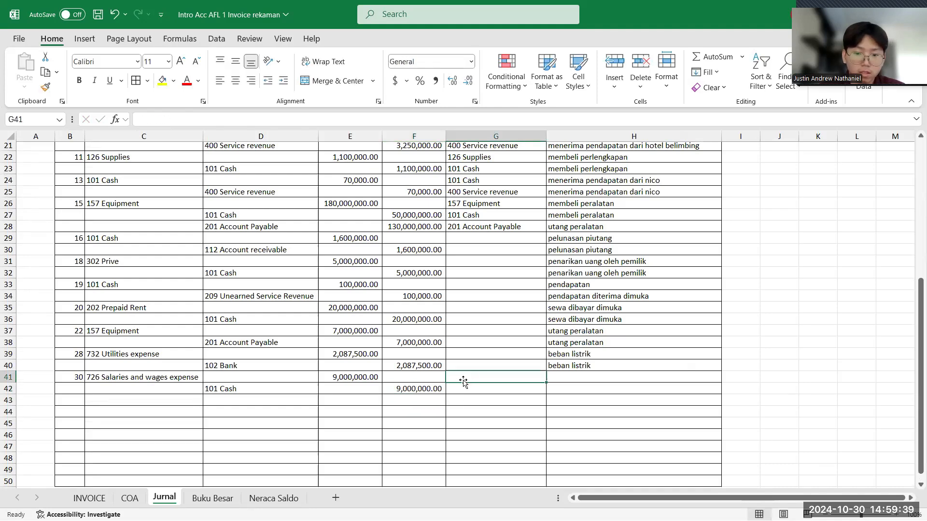
pyautogui.click(539, 229)
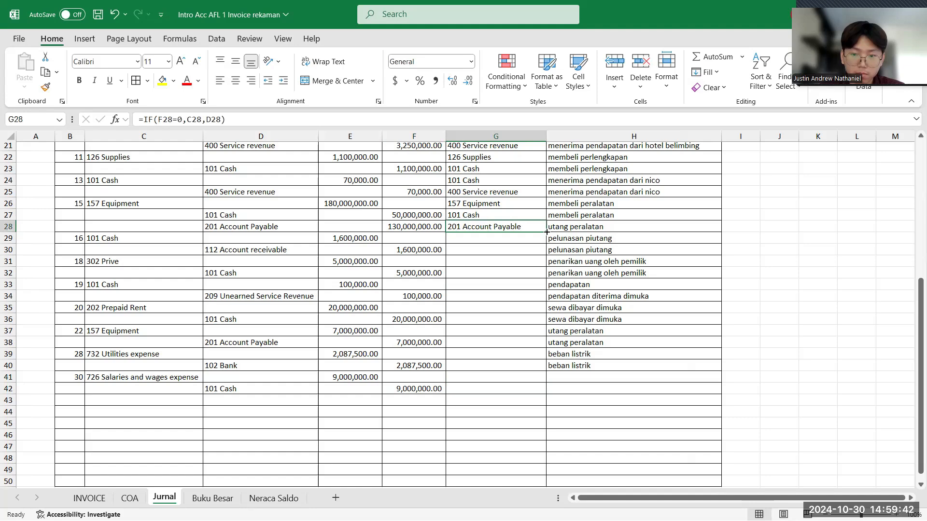
pyautogui.doubleClick(547, 232)
pyautogui.click(570, 389)
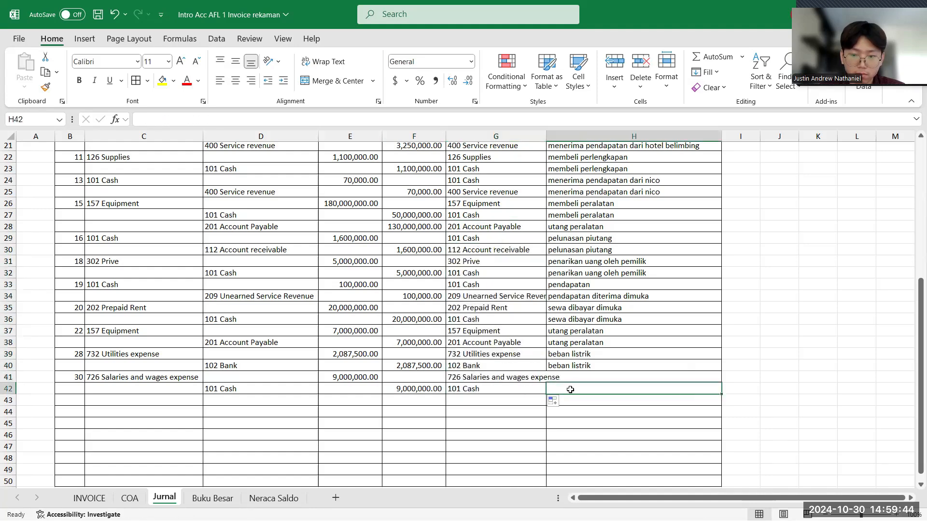
pyautogui.doubleClick(547, 140)
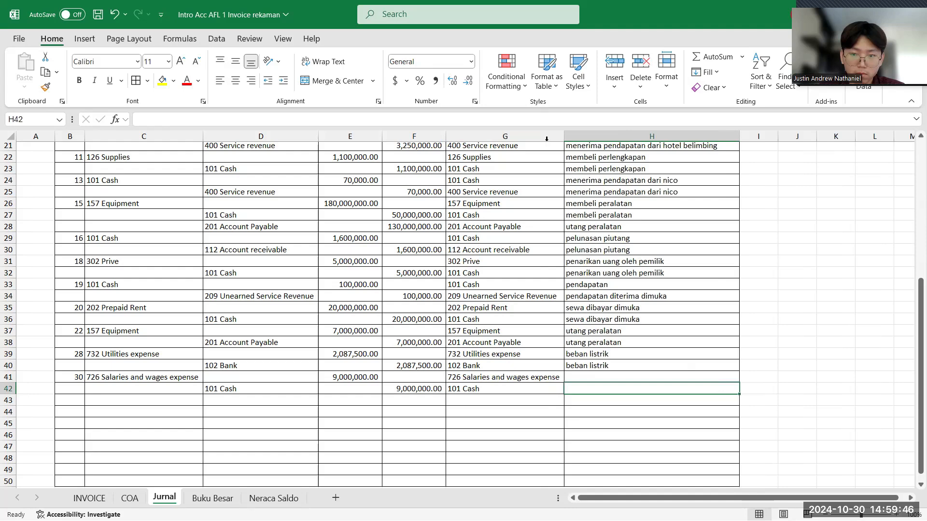
# - Enter the description beban gaji in H41 and H42 for both lines of the salaries entry
pyautogui.click(572, 377)
pyautogui.write('beban ')
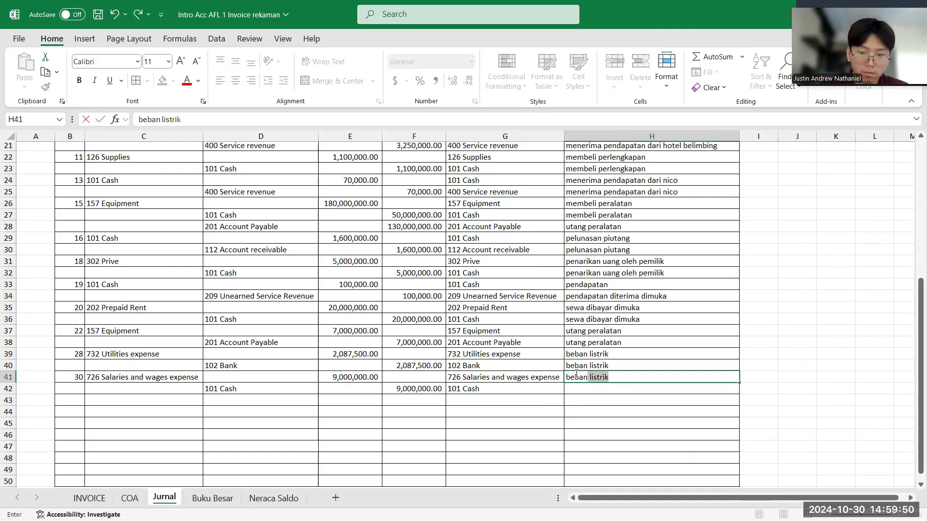
pyautogui.write('gai')
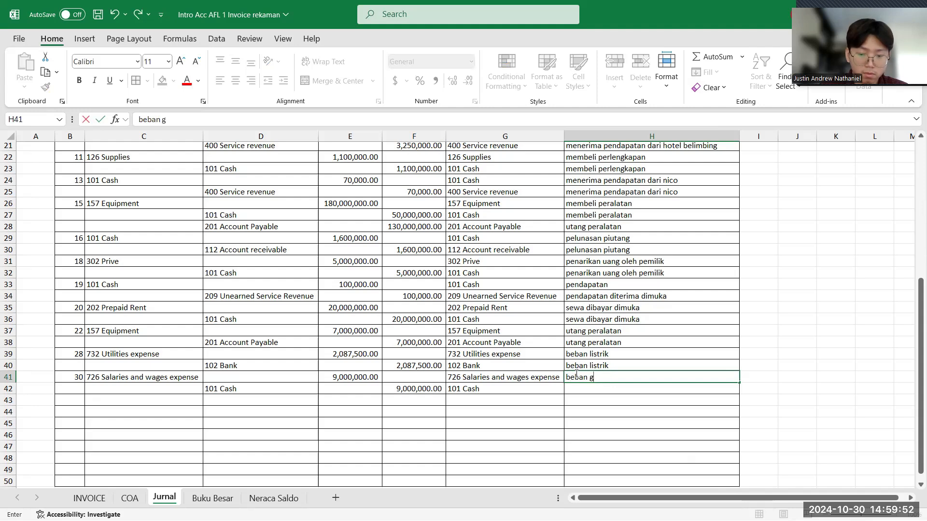
pyautogui.press('Return')
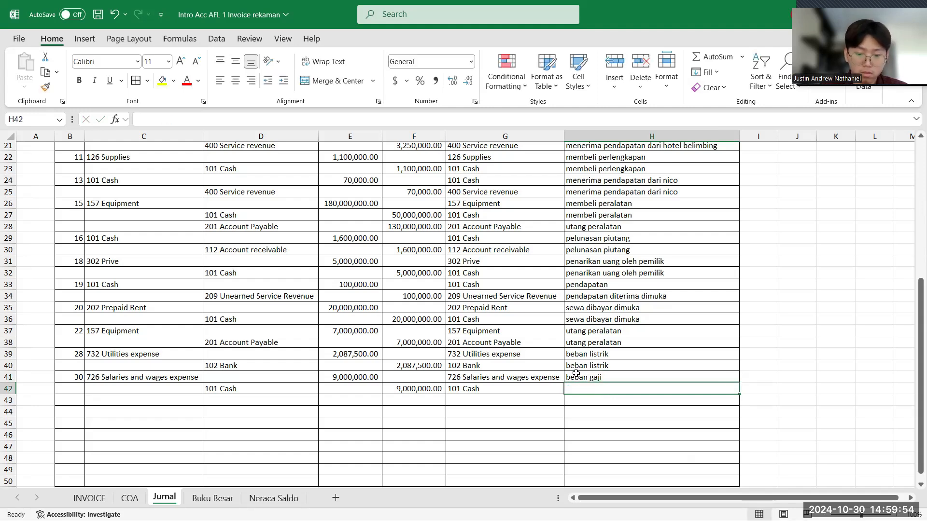
pyautogui.write('beban gaji')
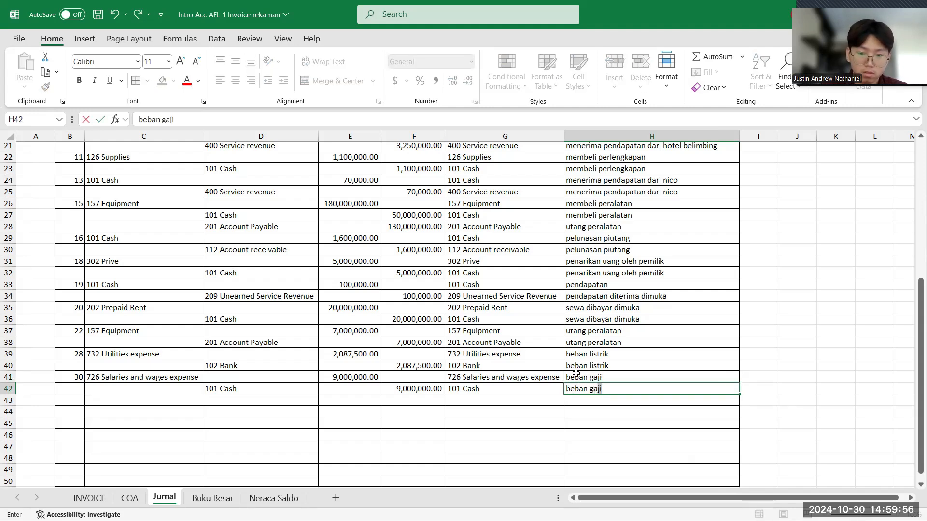
pyautogui.press('Return')
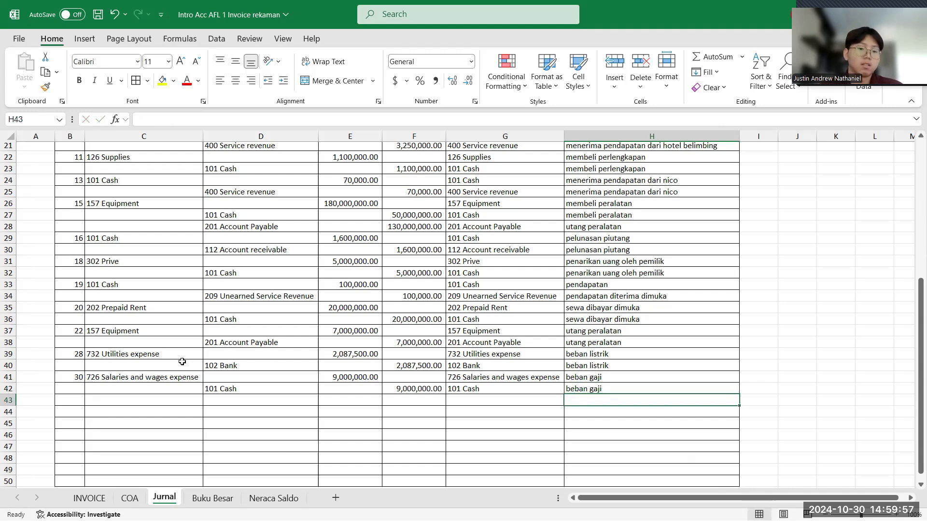
# - Review the salaries entry in rows 41 and 42 of the Jurnal against the two salary slips on the INVOICE sheet
pyautogui.click(163, 382)
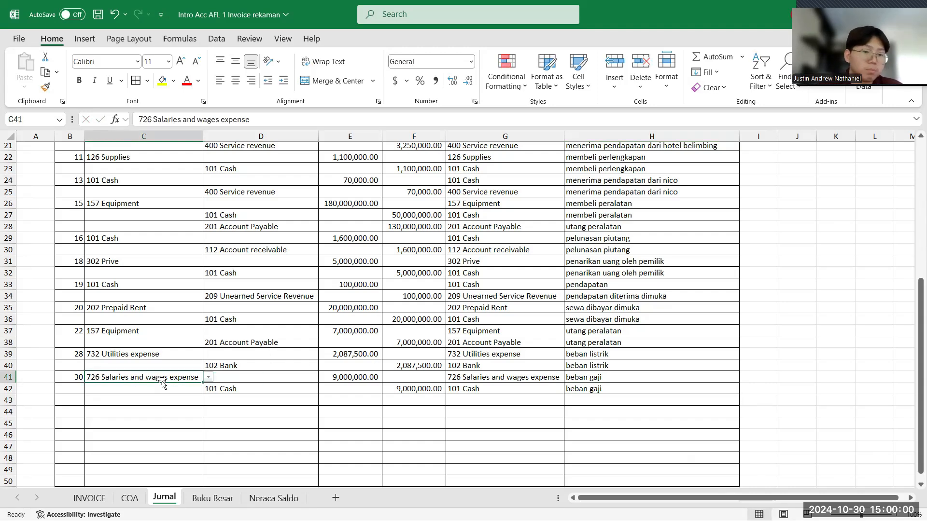
pyautogui.click(247, 392)
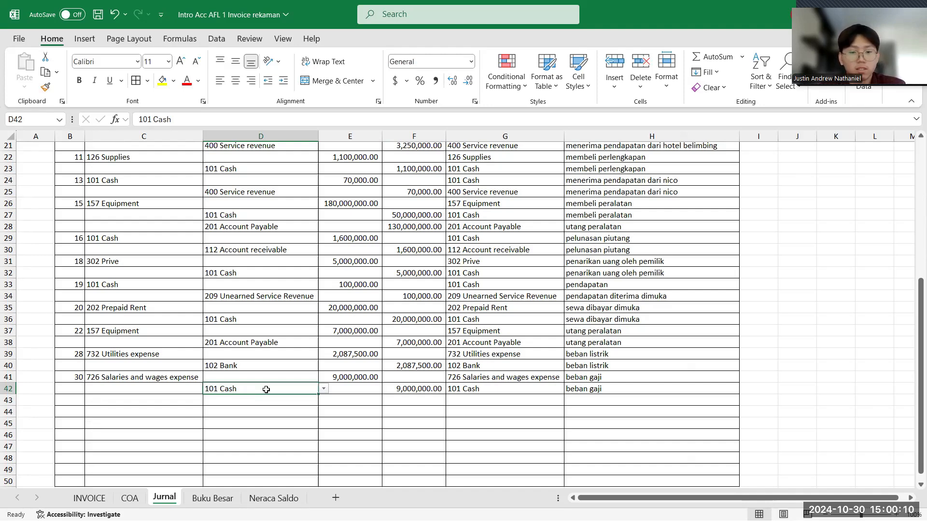
pyautogui.click(333, 400)
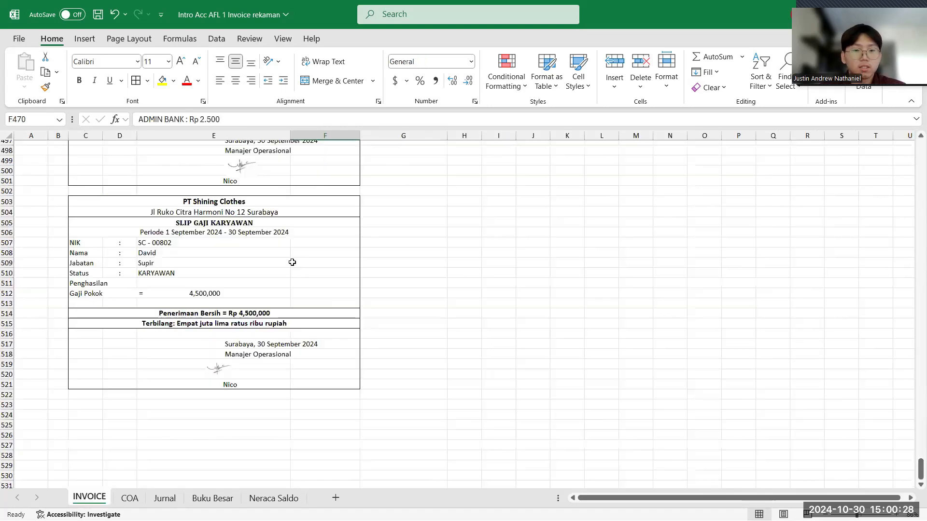
pyautogui.scroll(5, 292, 262)
pyautogui.scroll(3, 292, 263)
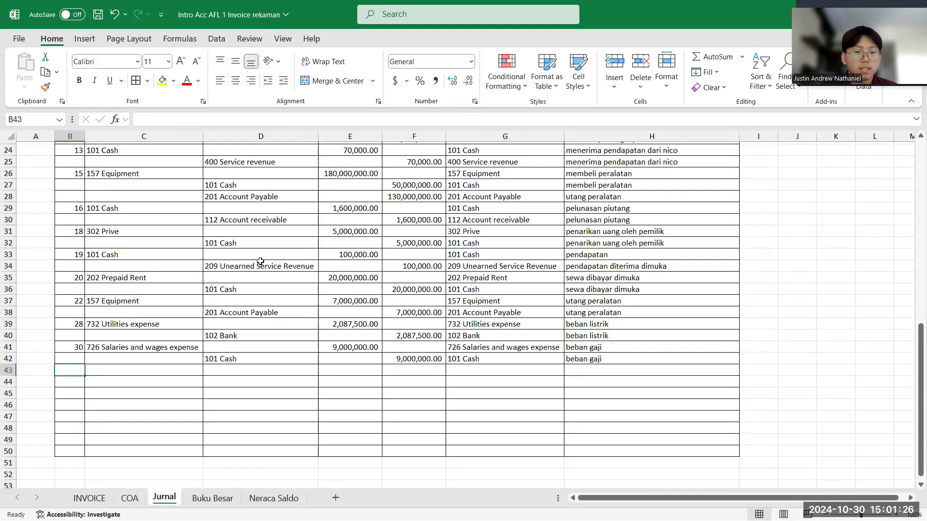
pyautogui.scroll(4, 260, 261)
pyautogui.scroll(-2, 260, 262)
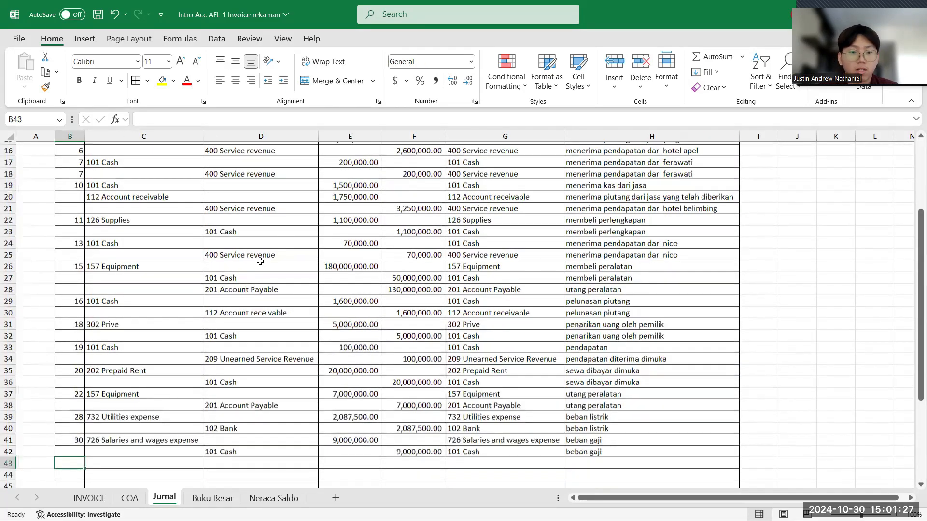
# - Remove all borders from the unused Jurnal rows in B43:H50
pyautogui.scroll(-6, 152, 251)
pyautogui.moveTo(79, 246); pyautogui.dragTo(628, 323)
pyautogui.click(148, 80)
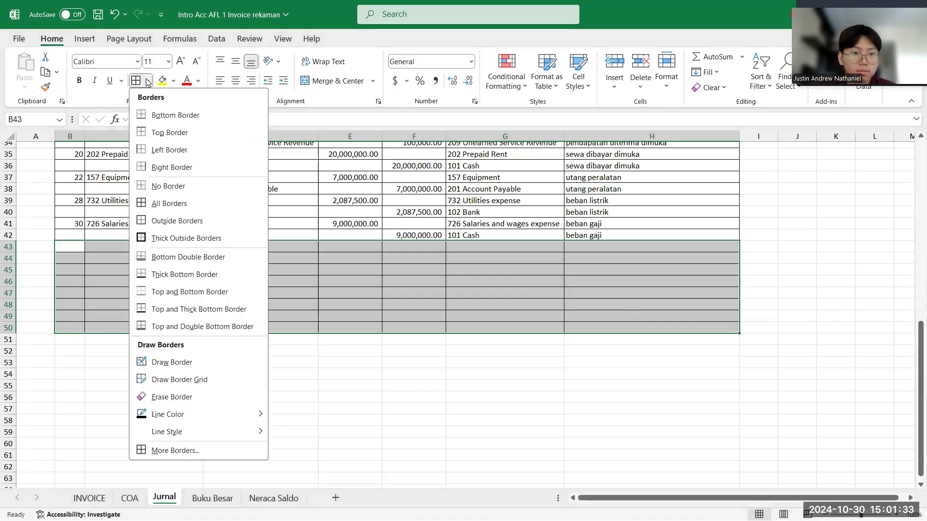
pyautogui.click(178, 188)
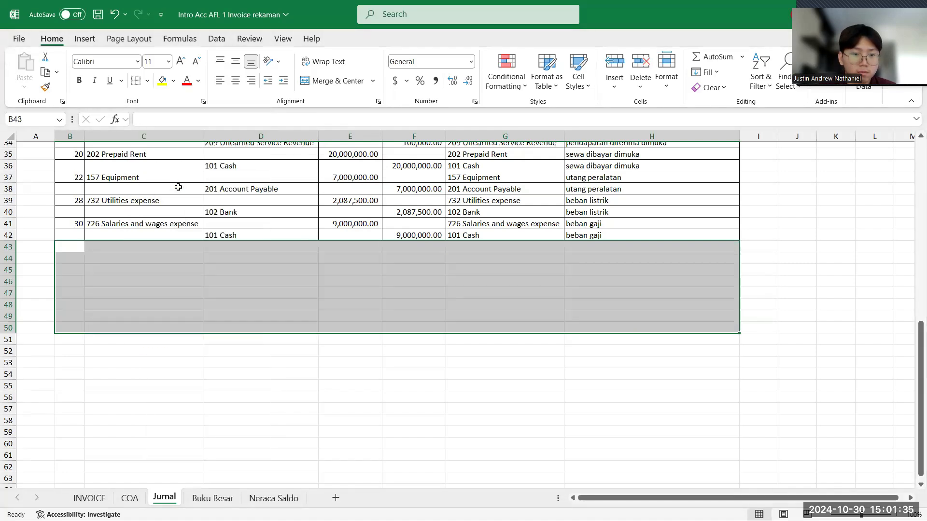
pyautogui.click(169, 284)
# - Add a bottom border to B42:H42, the last filled row of the Jurnal table
pyautogui.moveTo(72, 237); pyautogui.dragTo(645, 224)
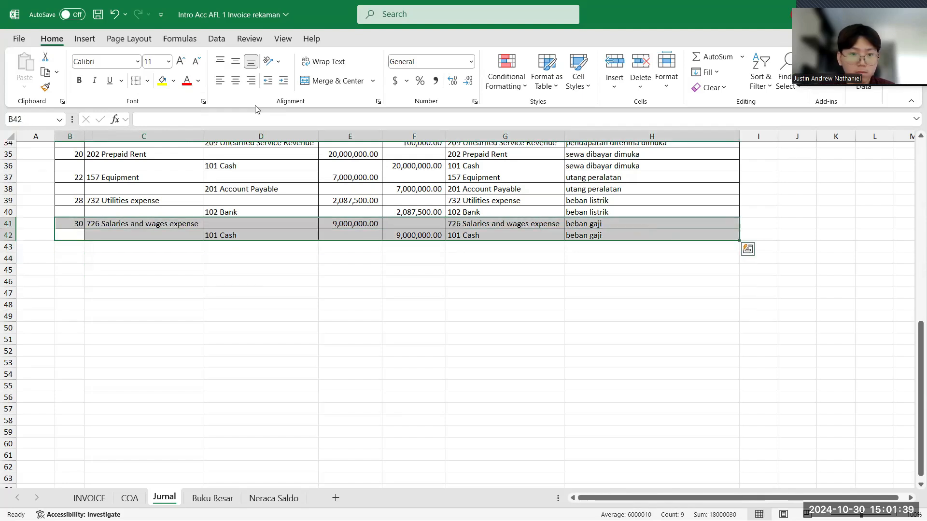
pyautogui.click(72, 236)
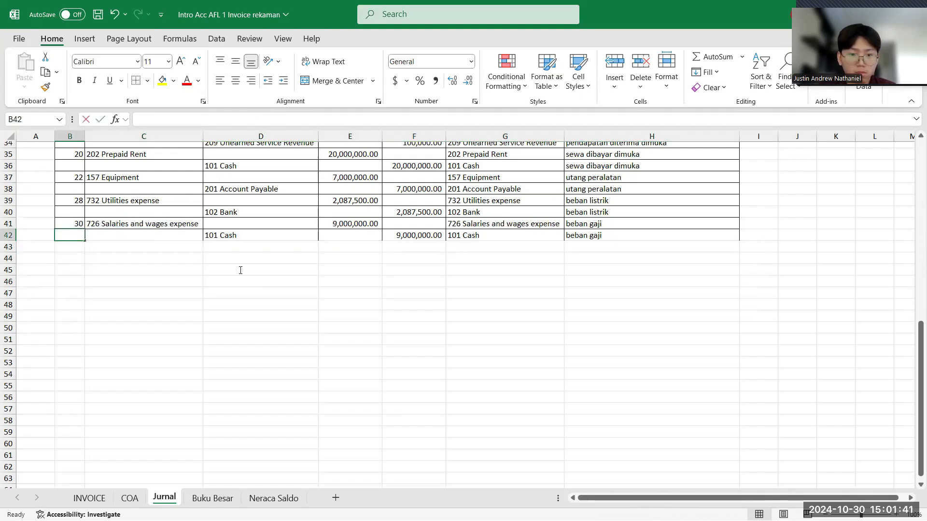
pyautogui.click(94, 262)
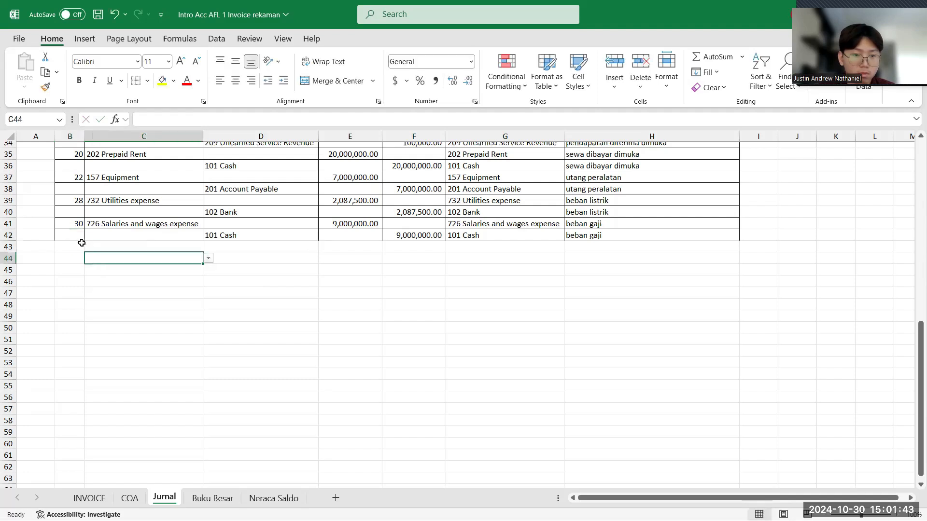
pyautogui.moveTo(79, 239); pyautogui.dragTo(629, 237)
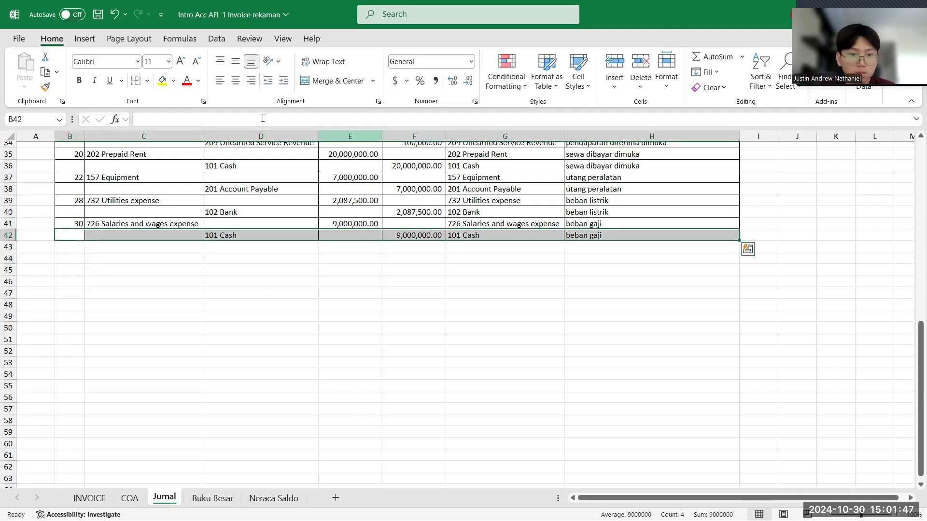
pyautogui.click(147, 81)
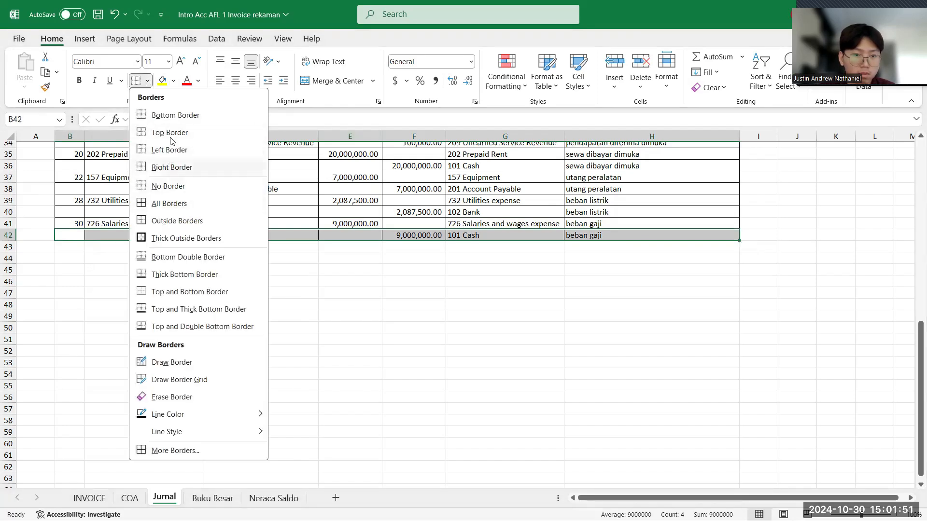
pyautogui.click(177, 117)
pyautogui.click(244, 248)
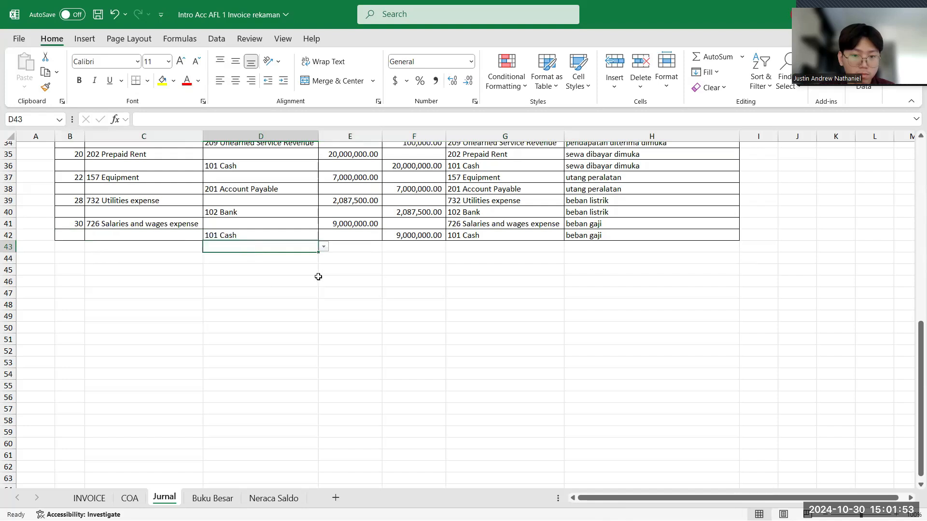
# - Merge and center B43:D43 below the Jurnal table and enter the label TOTAL in it
pyautogui.click(328, 258)
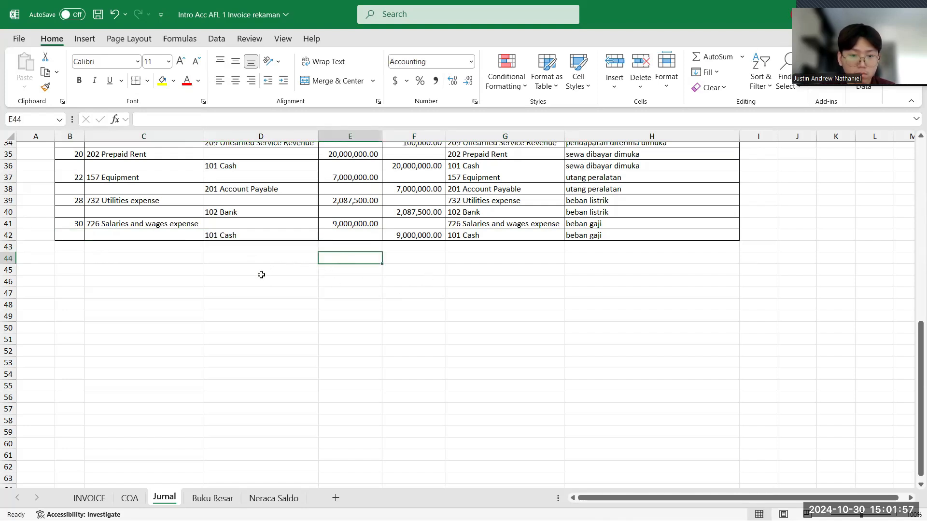
pyautogui.click(175, 247)
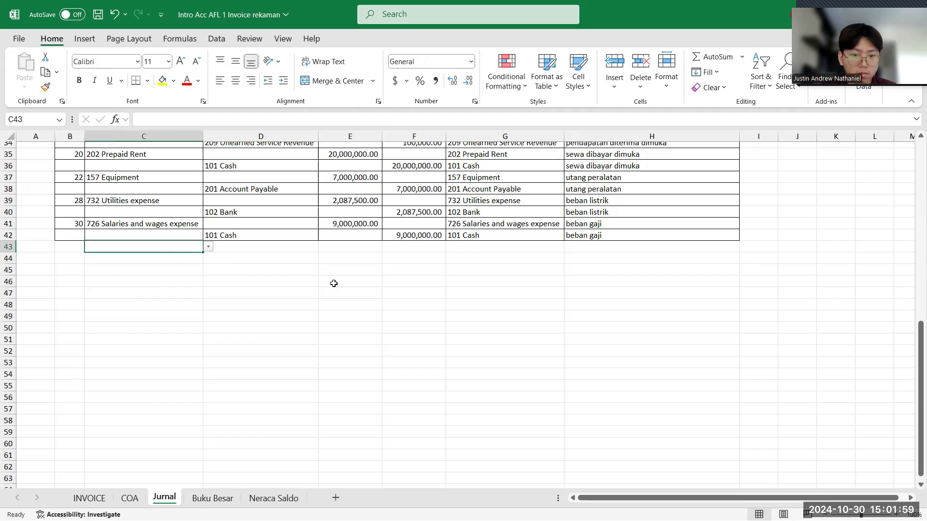
pyautogui.doubleClick(75, 247)
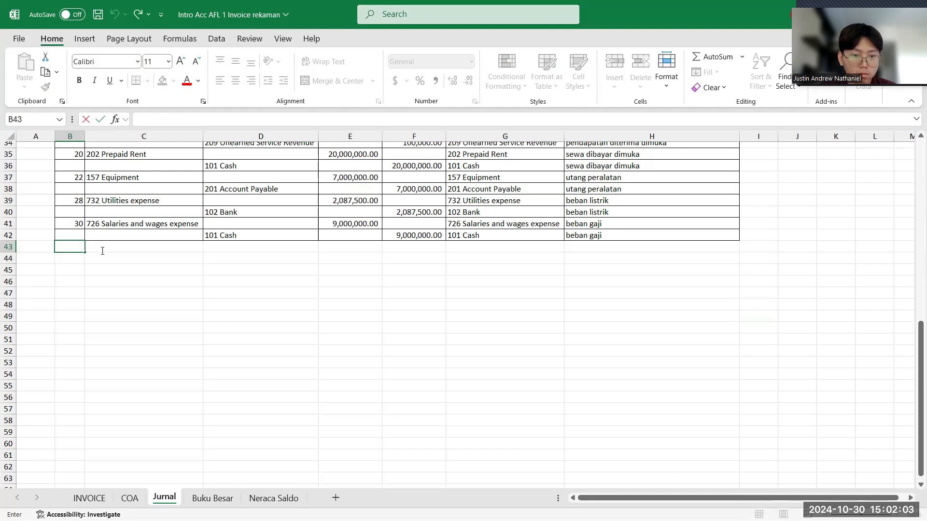
pyautogui.click(118, 250)
pyautogui.moveTo(77, 250); pyautogui.dragTo(247, 245)
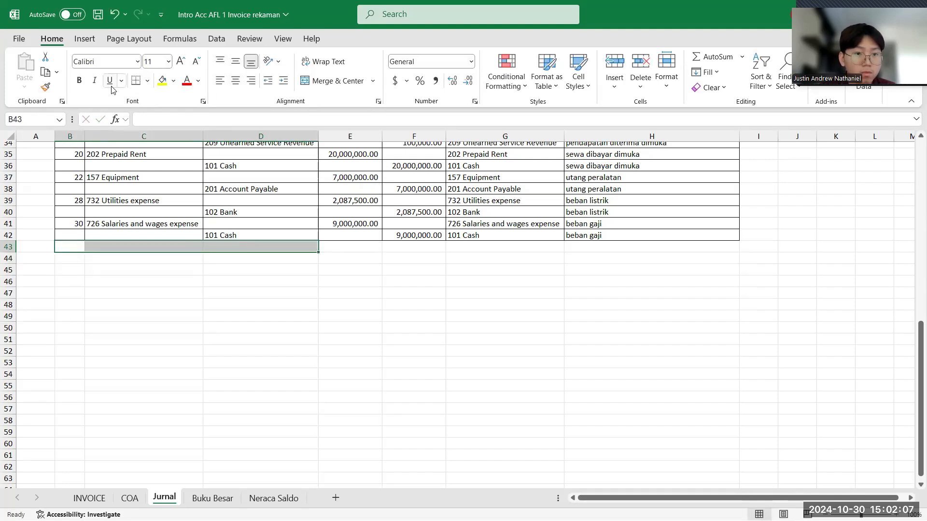
pyautogui.click(372, 81)
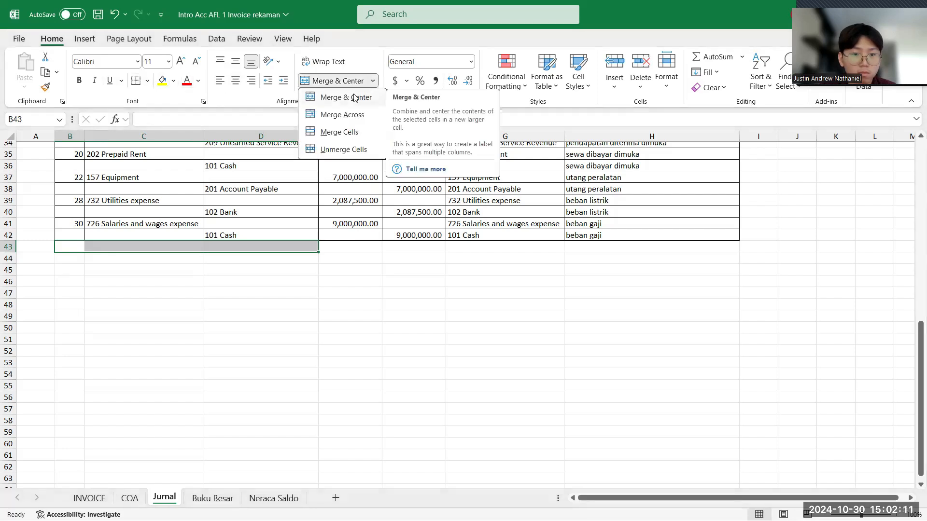
pyautogui.click(355, 98)
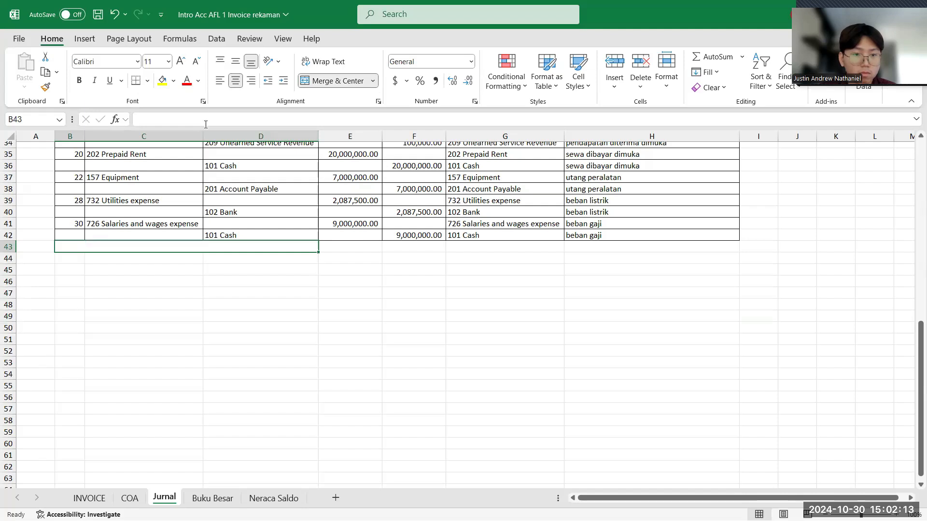
pyautogui.click(205, 116)
pyautogui.write('TOTAL')
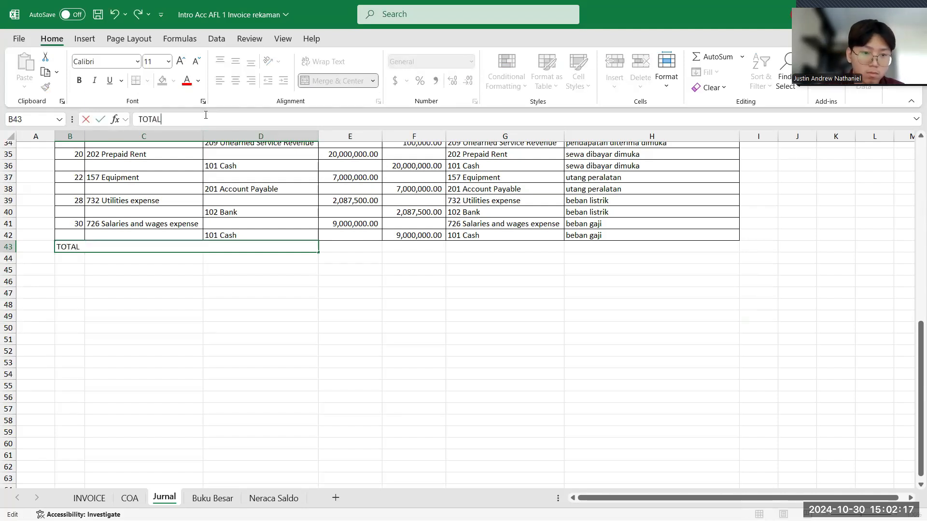
pyautogui.press('Return')
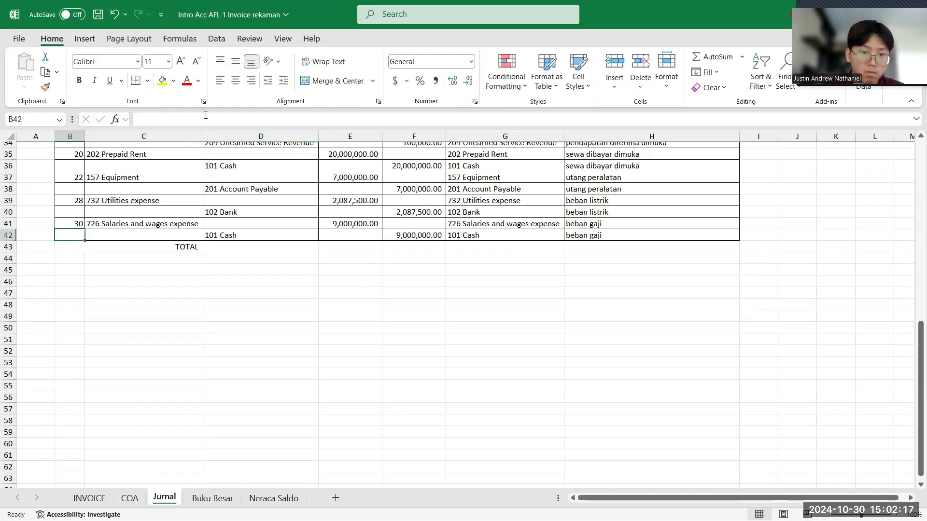
# - Total the debit column in E43 of the Jurnal with the formula =SUM(E5:E42)
pyautogui.click(355, 246)
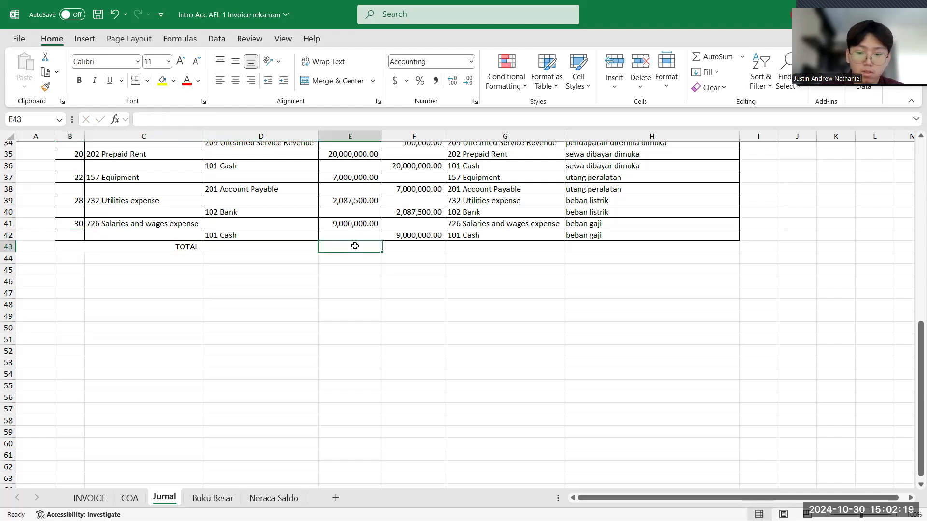
pyautogui.write('=')
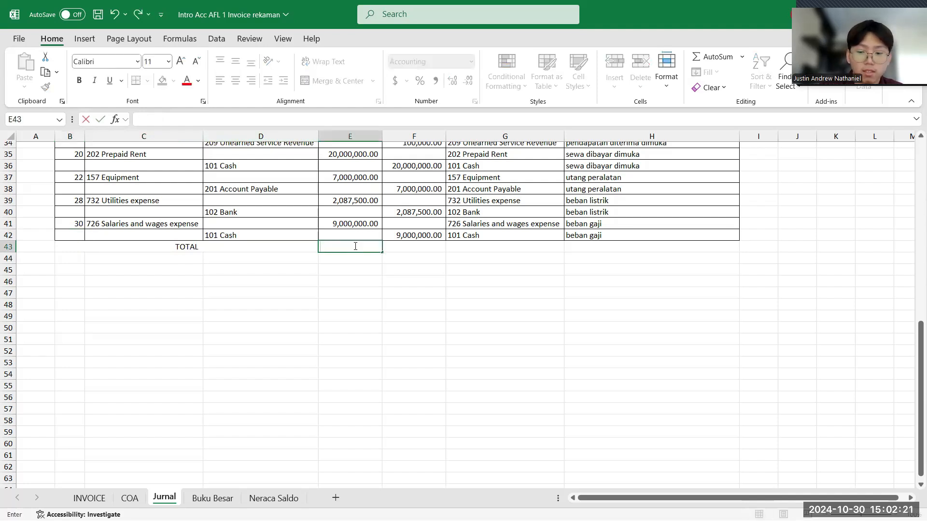
pyautogui.write('SUM(')
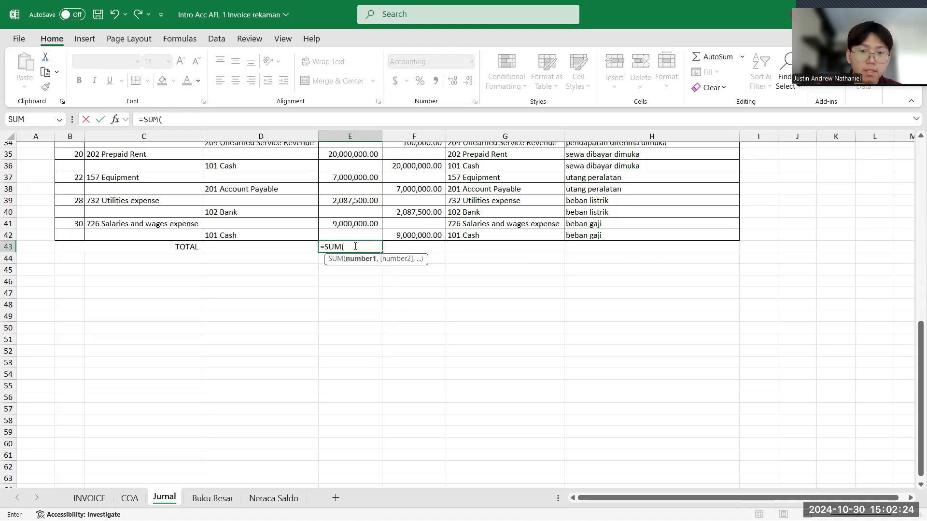
pyautogui.scroll(4, 355, 246)
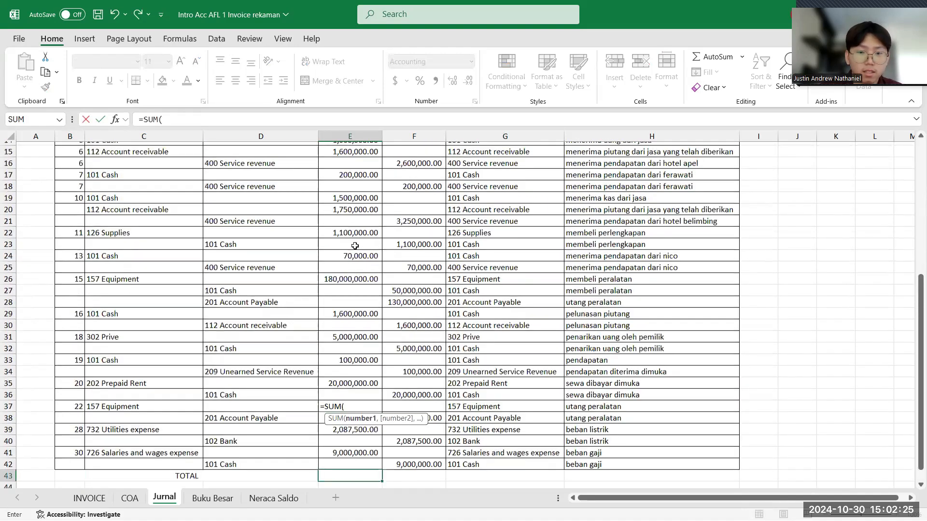
pyautogui.moveTo(337, 390); pyautogui.dragTo(343, 170)
pyautogui.write(')')
pyautogui.press('Return')
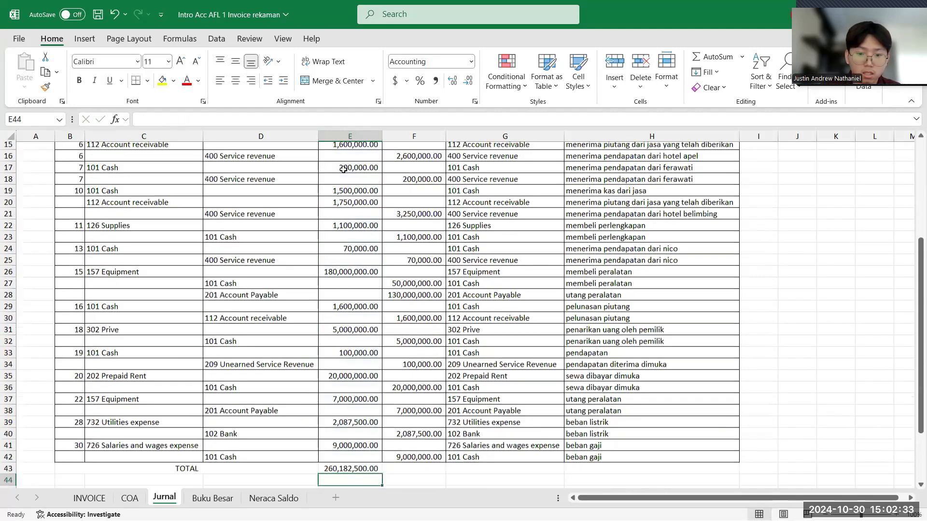
# - Copy the debit total formula from E43 across to F43 to total the kredit column
pyautogui.scroll(-1, 338, 338)
pyautogui.click(368, 458)
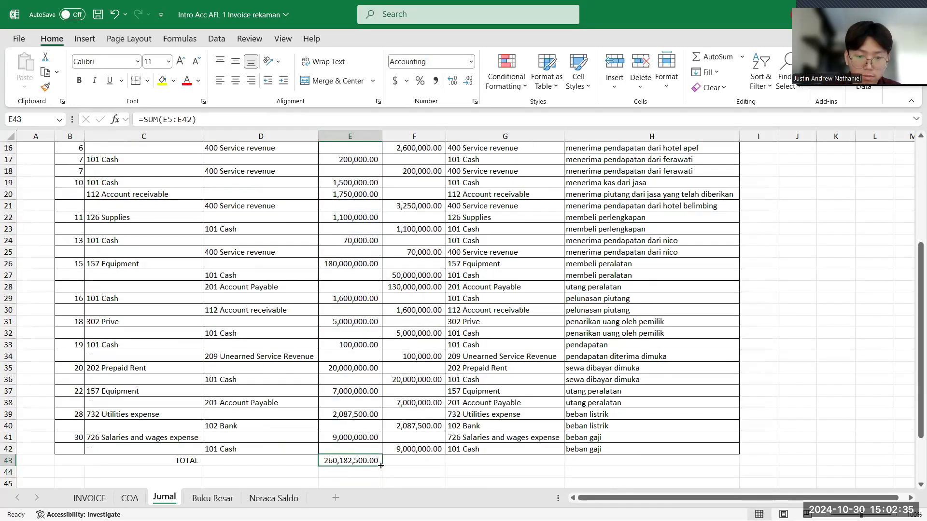
pyautogui.moveTo(384, 465); pyautogui.dragTo(437, 464)
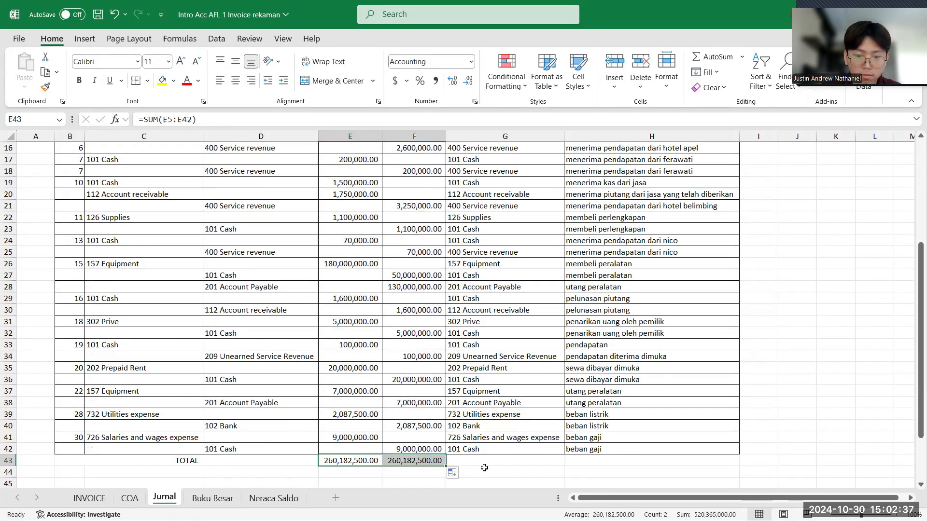
pyautogui.click(491, 468)
pyautogui.scroll(-1, 492, 468)
pyautogui.scroll(-2, 492, 468)
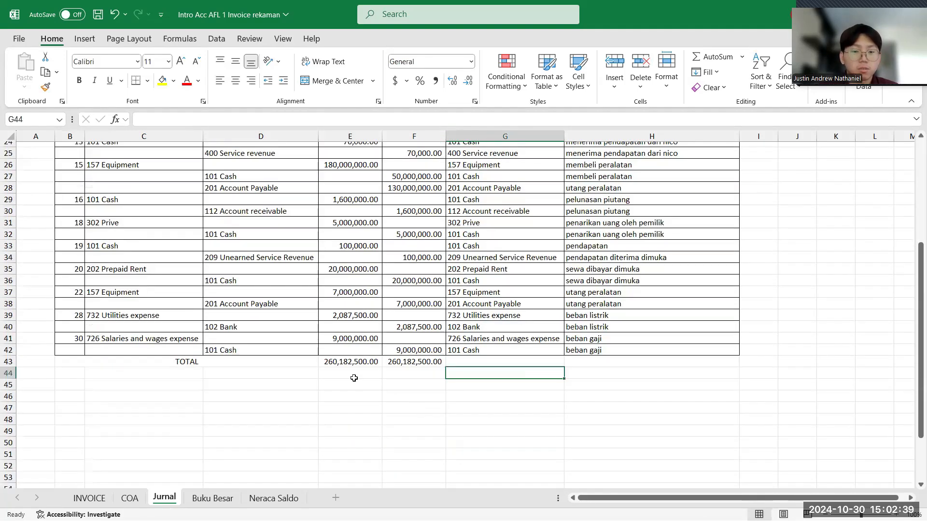
pyautogui.click(355, 384)
pyautogui.click(399, 386)
pyautogui.scroll(3, 399, 386)
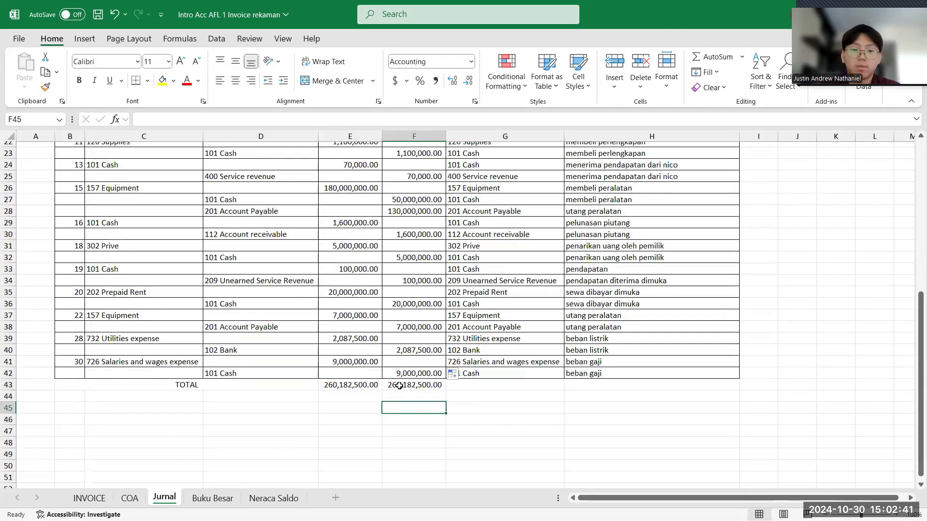
pyautogui.scroll(-5, 399, 386)
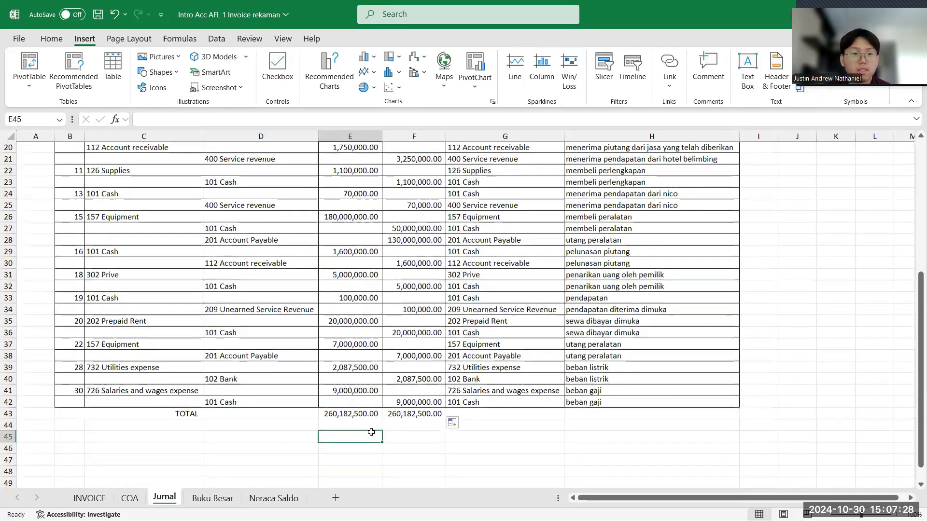
# - Change the tanggal entries of the capital deposit rows, B5 and B6, to the date 1 September
pyautogui.scroll(4, 371, 432)
pyautogui.scroll(3, 264, 342)
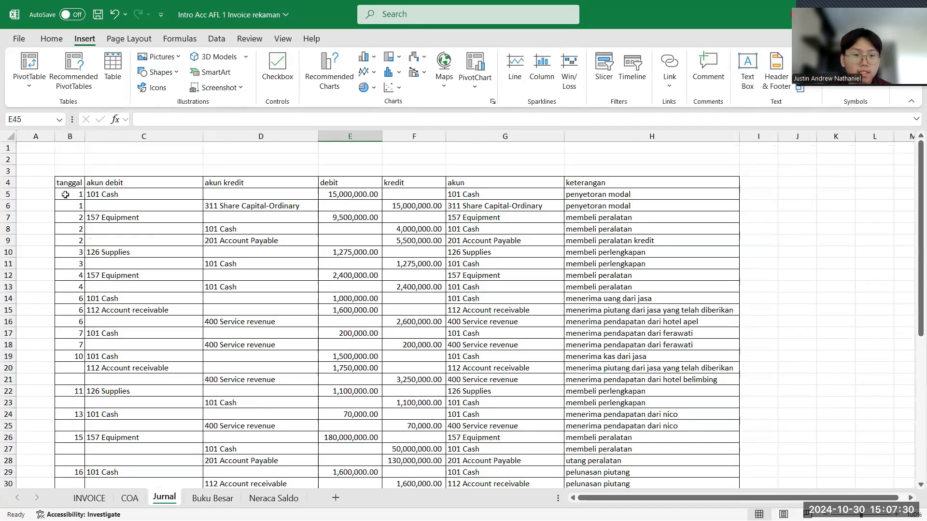
pyautogui.click(68, 194)
pyautogui.click(158, 123)
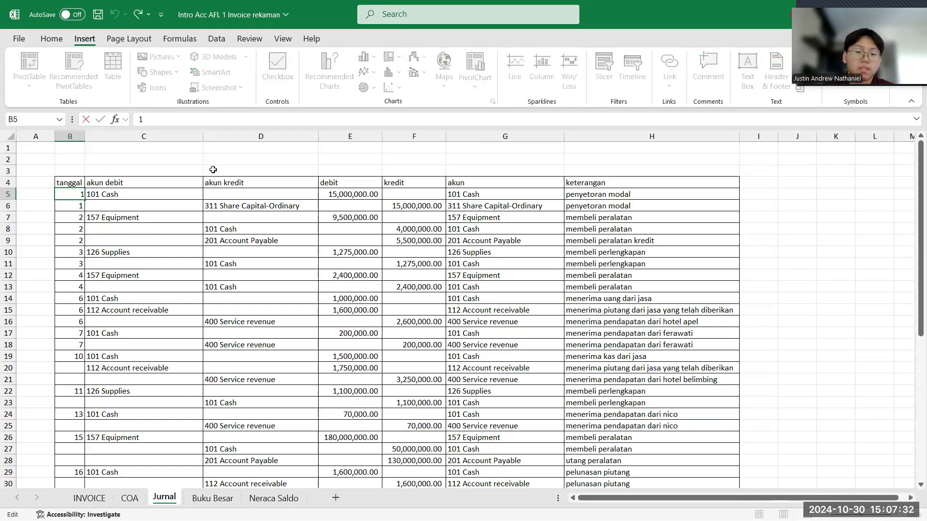
pyautogui.write('O')
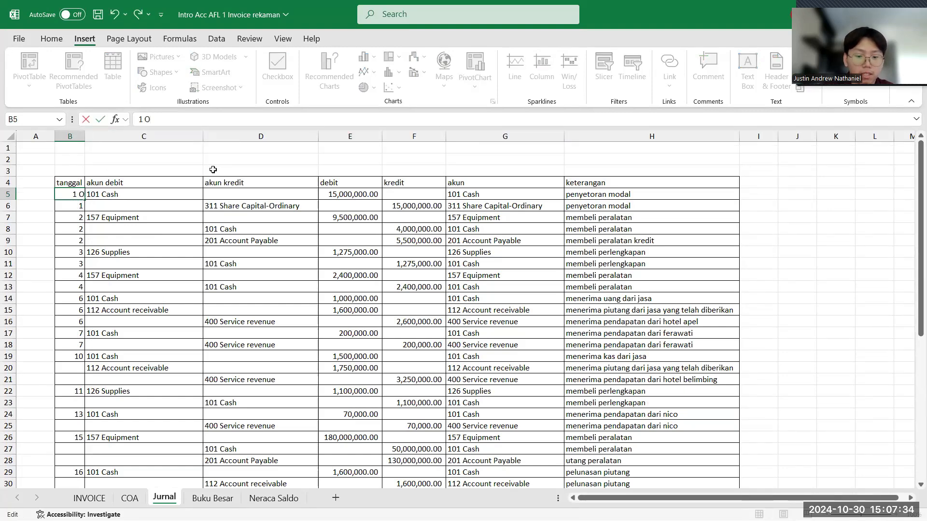
pyautogui.write('kto')
pyautogui.press('BackSpace')
pyautogui.press('BackSpace')
pyautogui.press('BackSpace')
pyautogui.write('september')
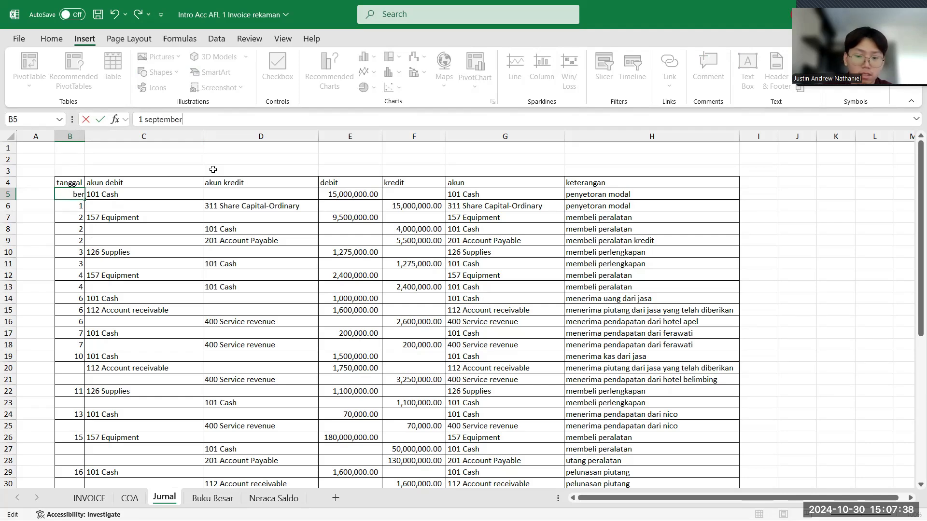
pyautogui.press('Return')
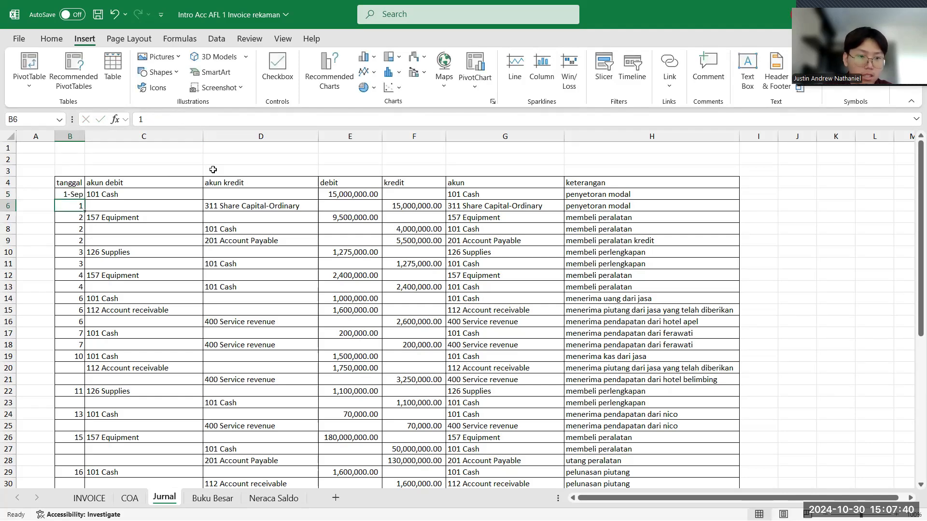
pyautogui.click(181, 121)
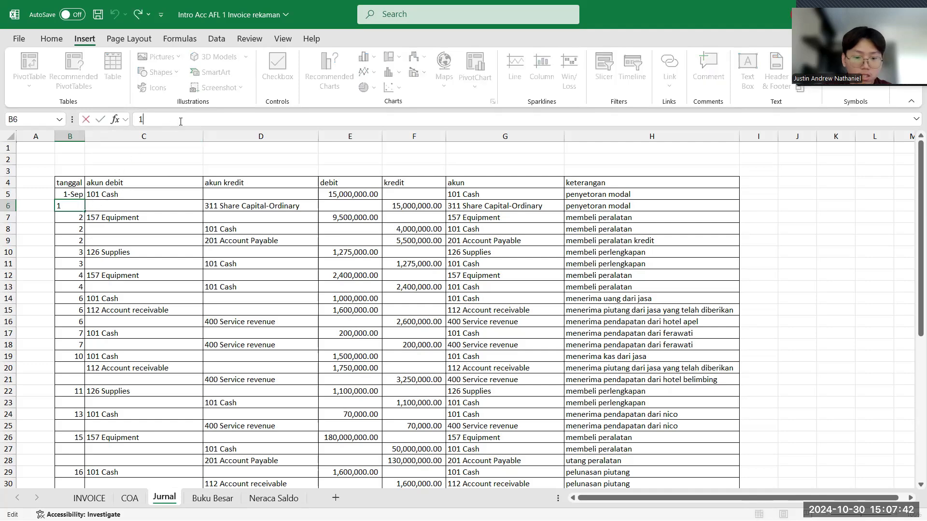
pyautogui.write('september')
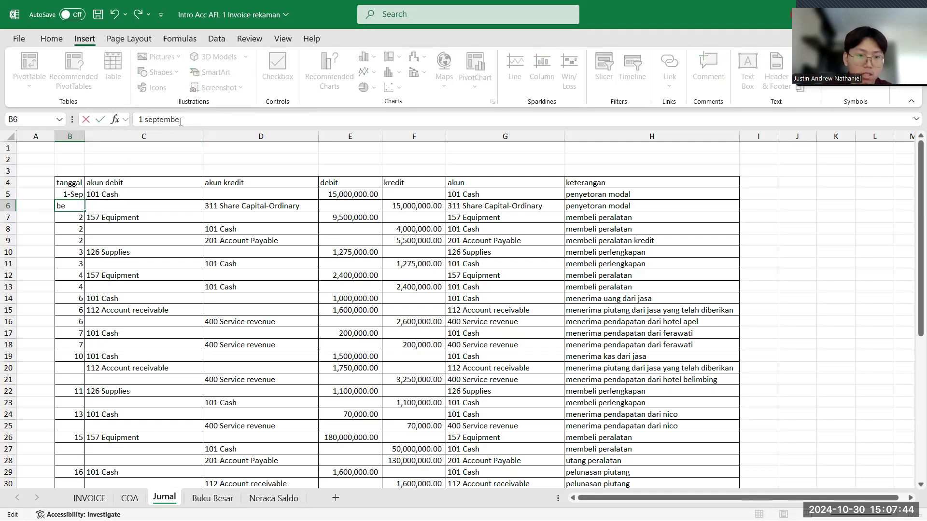
pyautogui.press('Return')
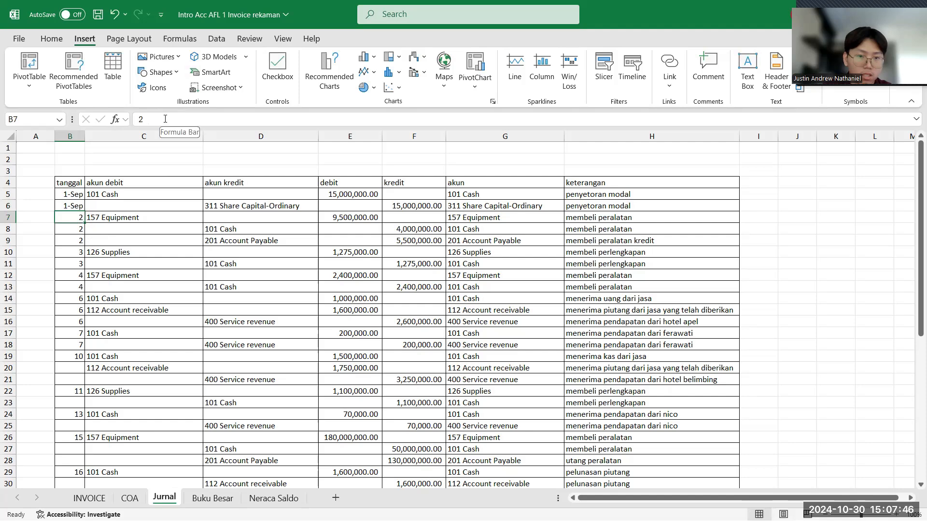
# - Change the tanggal entries in B7:B9, the first equipment purchase, to the date 2 September
pyautogui.click(163, 121)
pyautogui.write('sep')
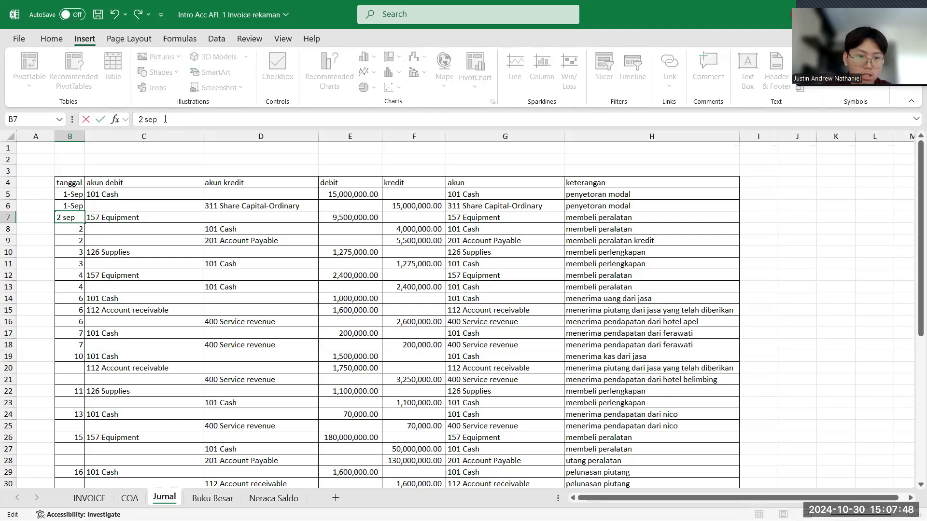
pyautogui.press('Return')
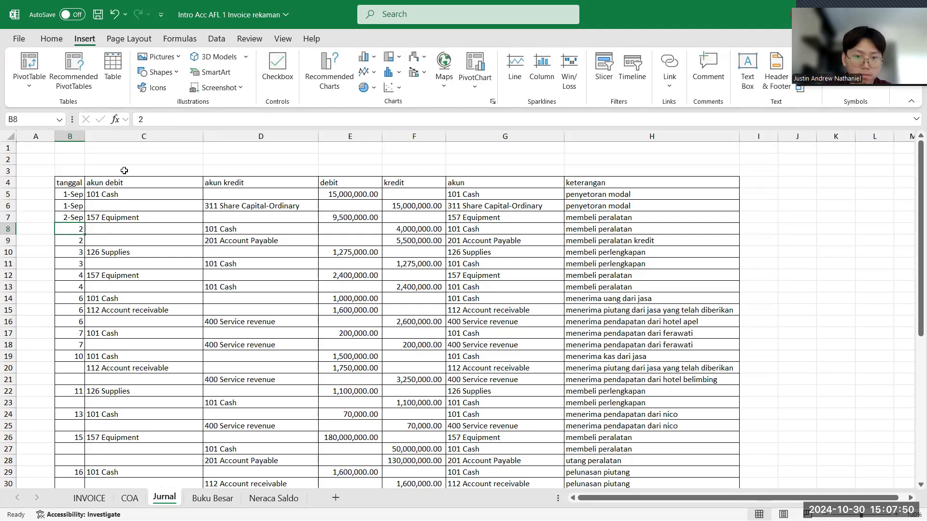
pyautogui.write('2')
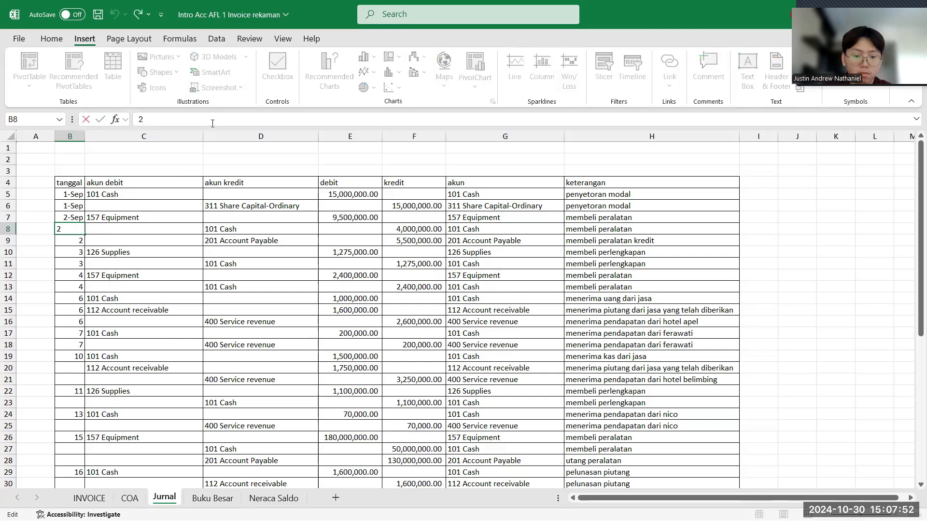
pyautogui.write(' sep')
pyautogui.press('Return')
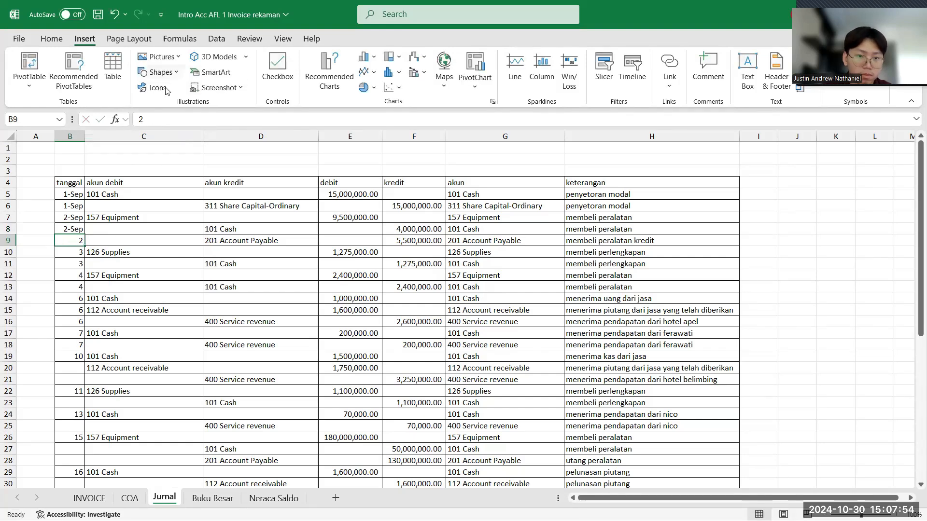
pyautogui.write('2 sep')
pyautogui.press('Return')
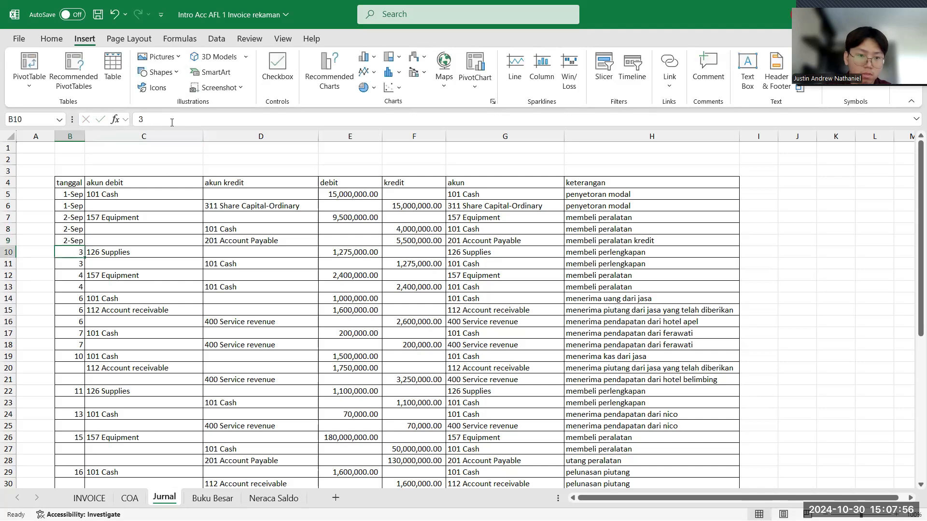
# - Change the tanggal entries of the supplies purchase rows, B10 and B11, to the date 3 September
pyautogui.click(163, 120)
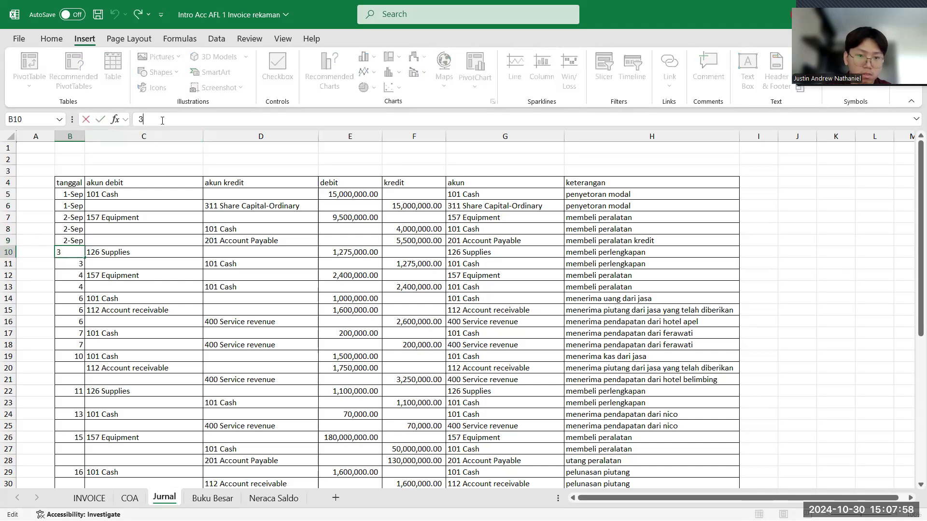
pyautogui.write('september')
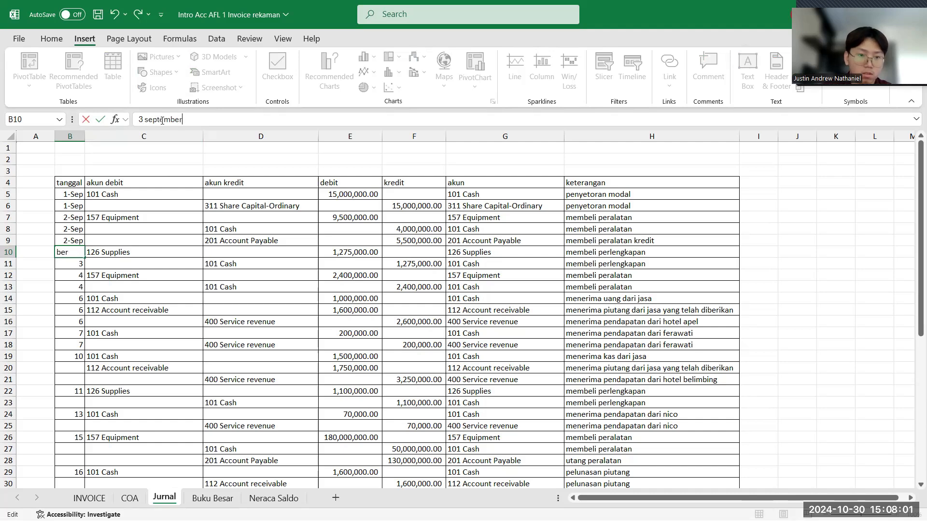
pyautogui.press('Return')
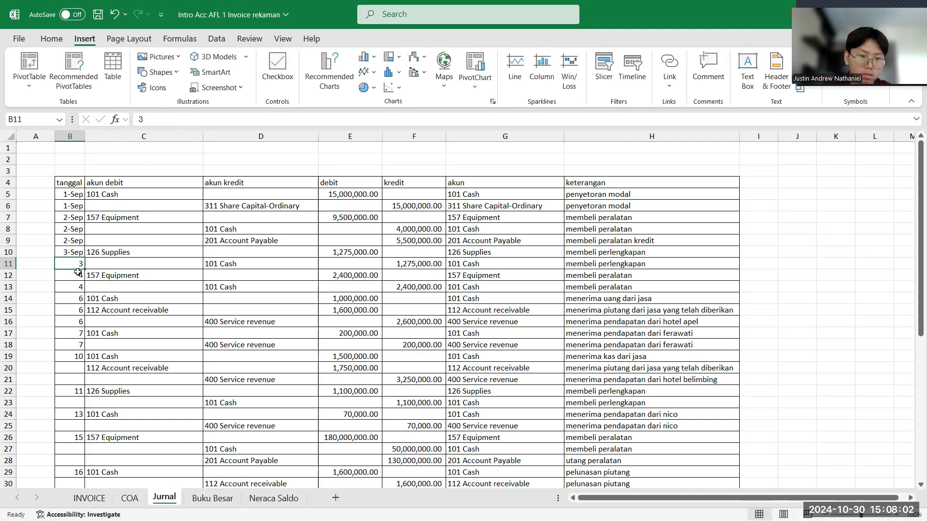
pyautogui.click(152, 121)
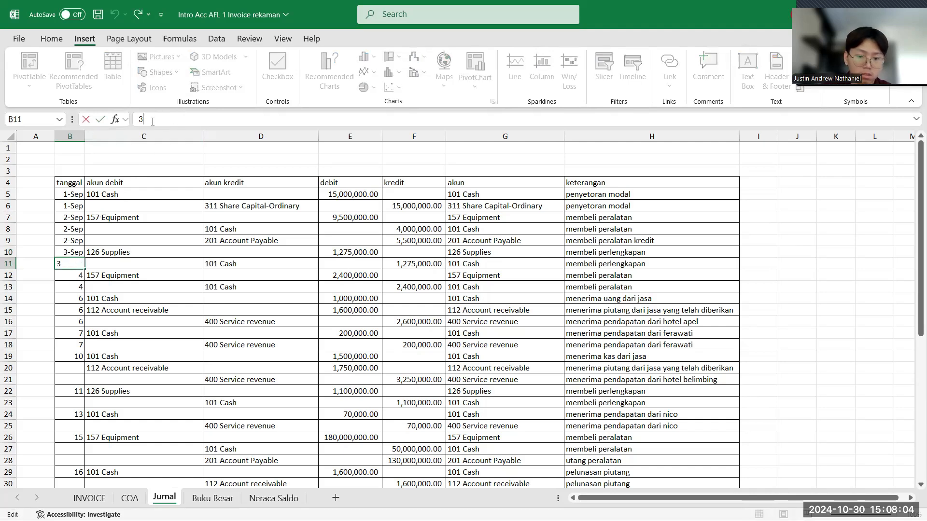
pyautogui.write('sep')
pyautogui.press('Return')
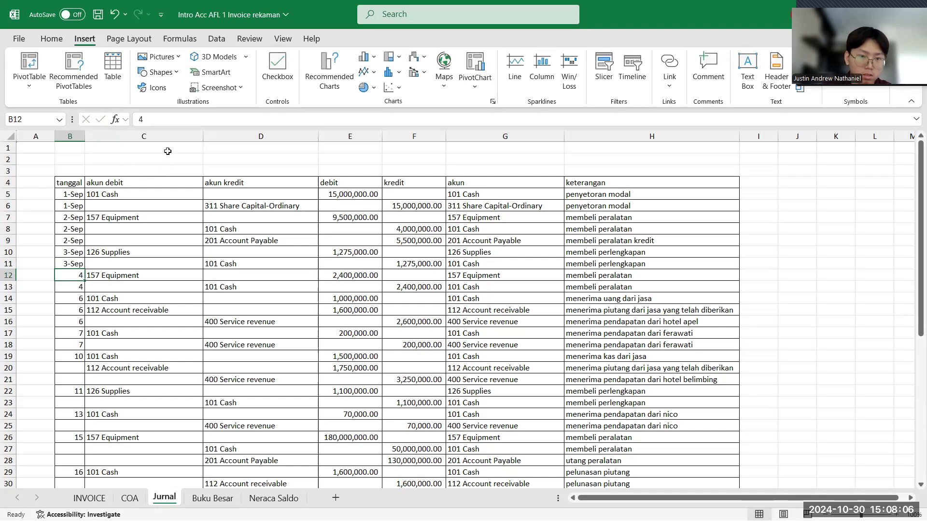
# - Change the tanggal entries of the equipment purchase rows, B12 and B13, to the date 4 September
pyautogui.click(194, 122)
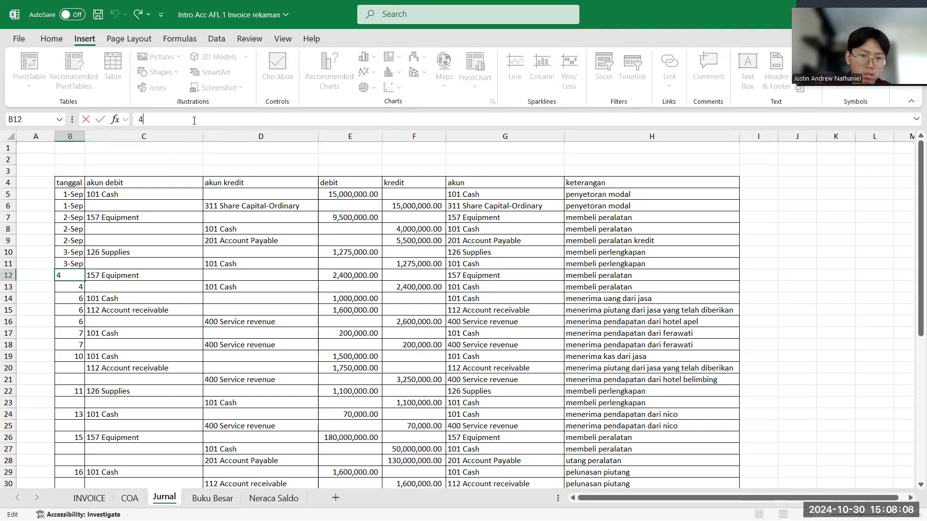
pyautogui.write('sep')
pyautogui.press('Return')
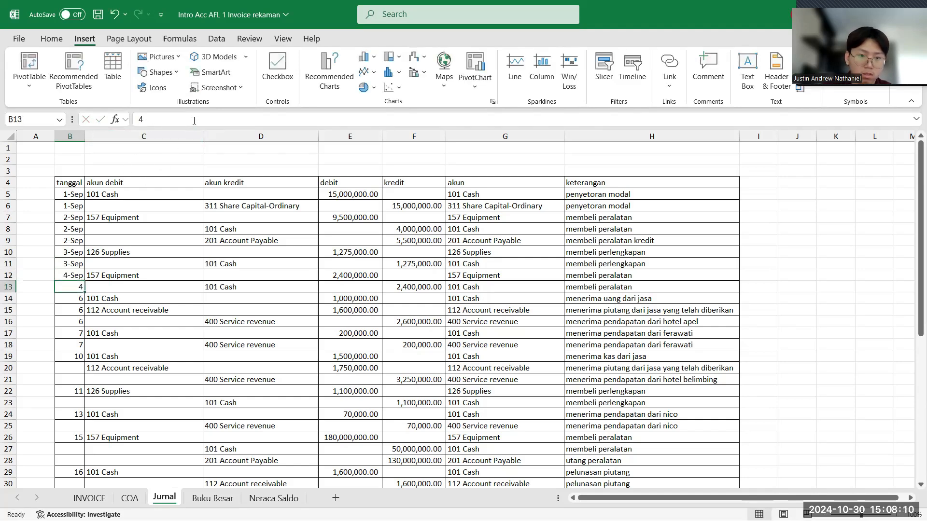
pyautogui.click(213, 119)
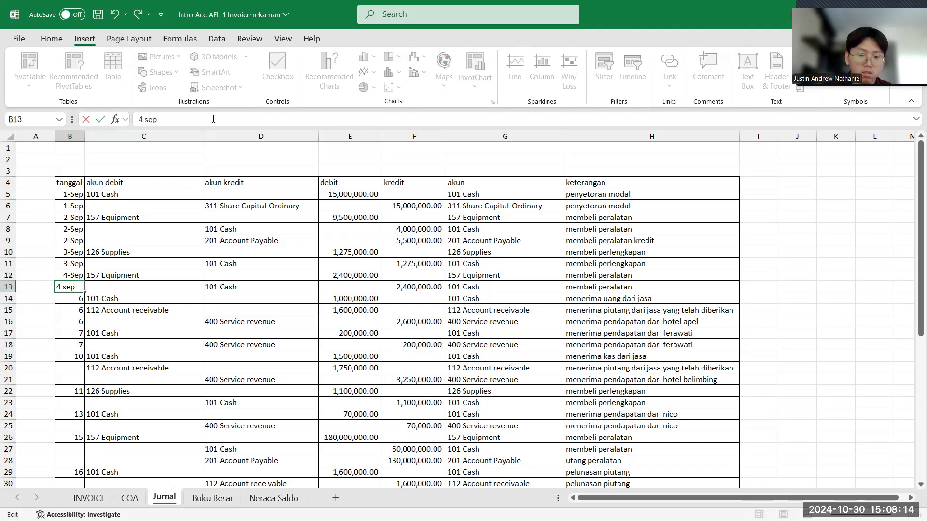
pyautogui.press('Return')
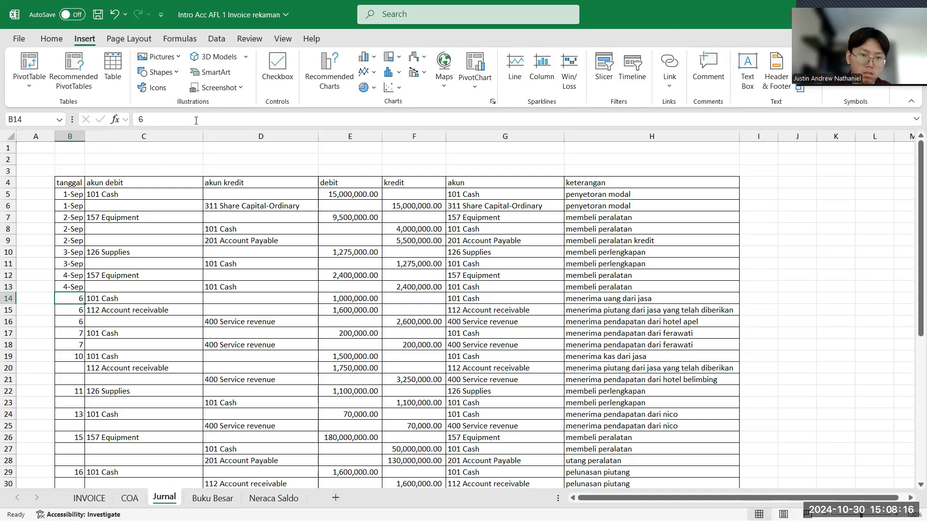
# - Change the tanggal entries in B14 and B15, the cash and receivable rows, to the date 6 September
pyautogui.click(195, 120)
pyautogui.write('septe')
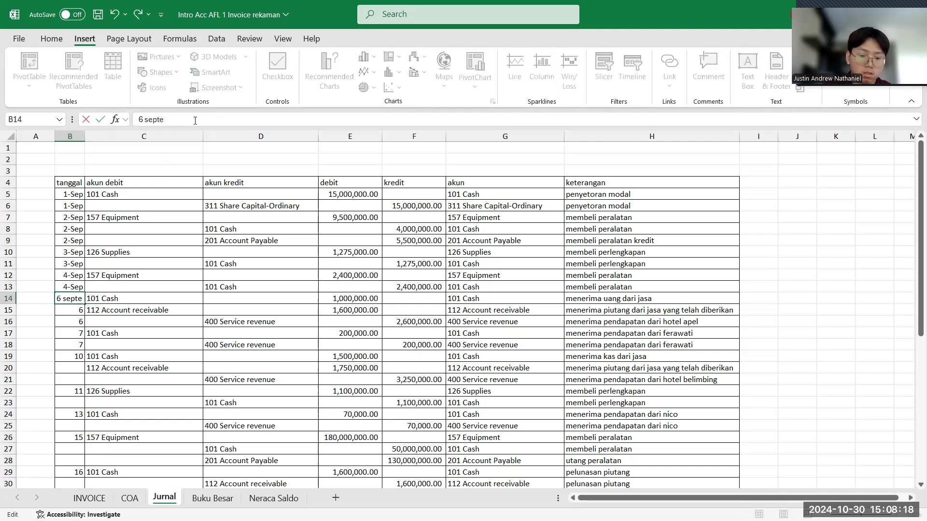
pyautogui.write('mber')
pyautogui.press('Return')
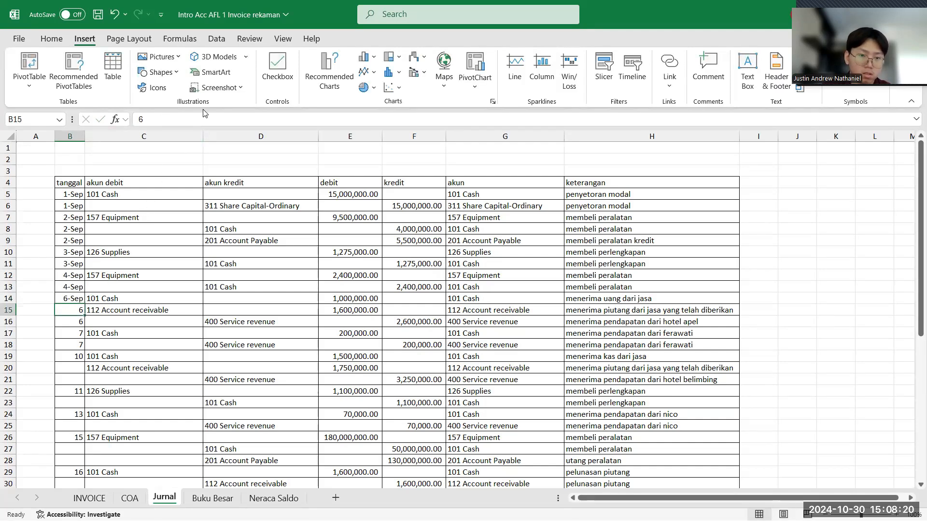
pyautogui.click(199, 116)
pyautogui.write('sep')
pyautogui.press('Return')
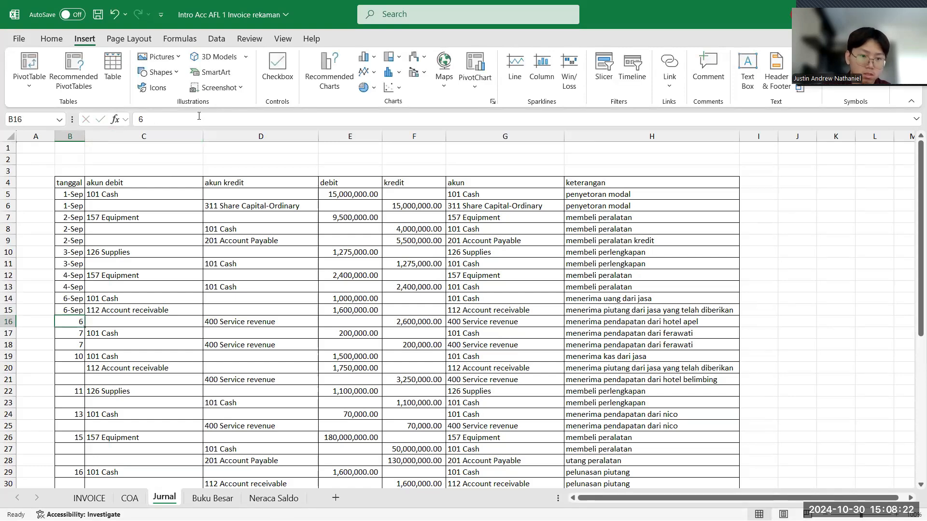
# - Change the tanggal entry in B16, the service revenue row for hotel apel, to the date 6 September
pyautogui.click(214, 122)
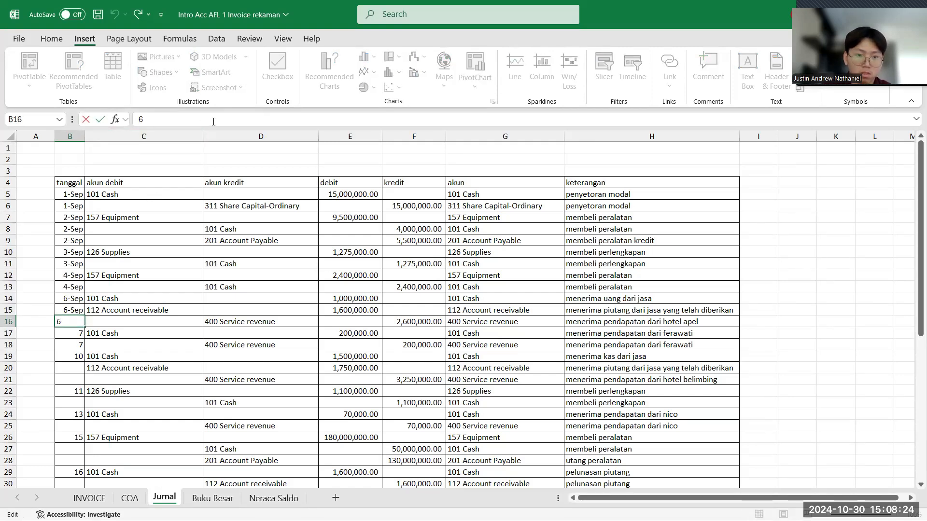
pyautogui.write('sep')
pyautogui.press('Return')
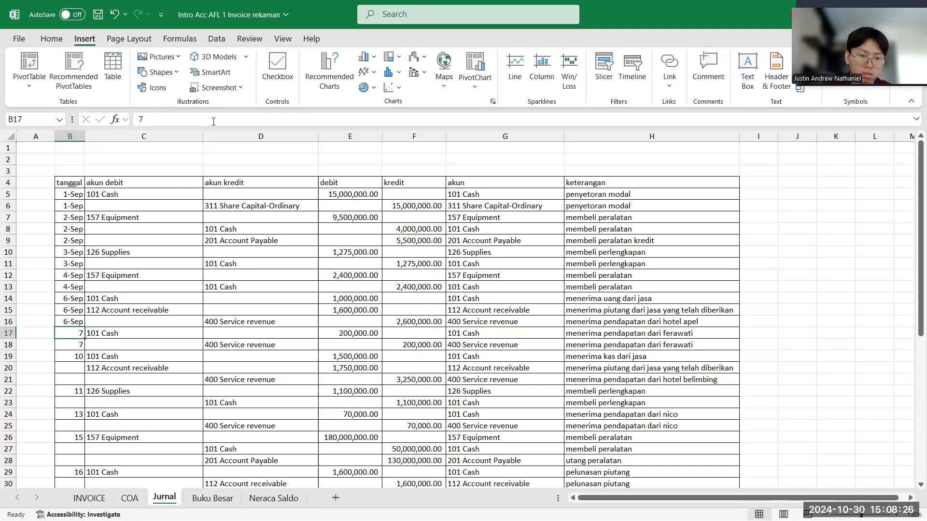
# - Change the tanggal entries in B17 and B18, the 200,000 cash and service revenue rows, to the date 7 September
pyautogui.click(181, 121)
pyautogui.write('sep')
pyautogui.press('Return')
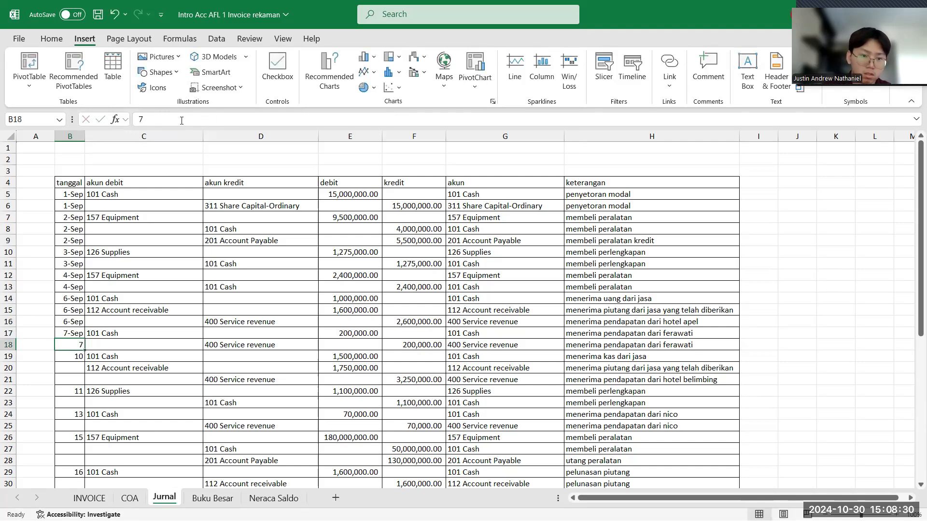
pyautogui.click(192, 122)
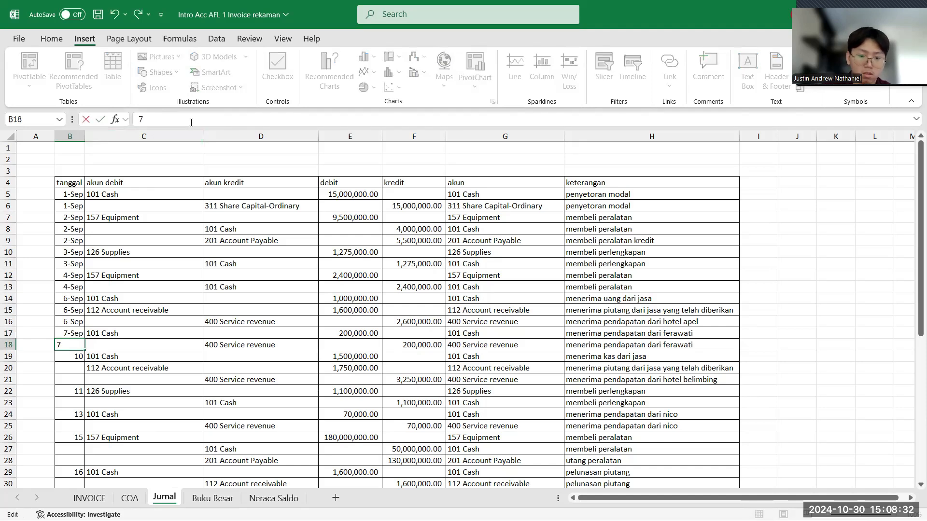
pyautogui.write('sep')
pyautogui.press('Return')
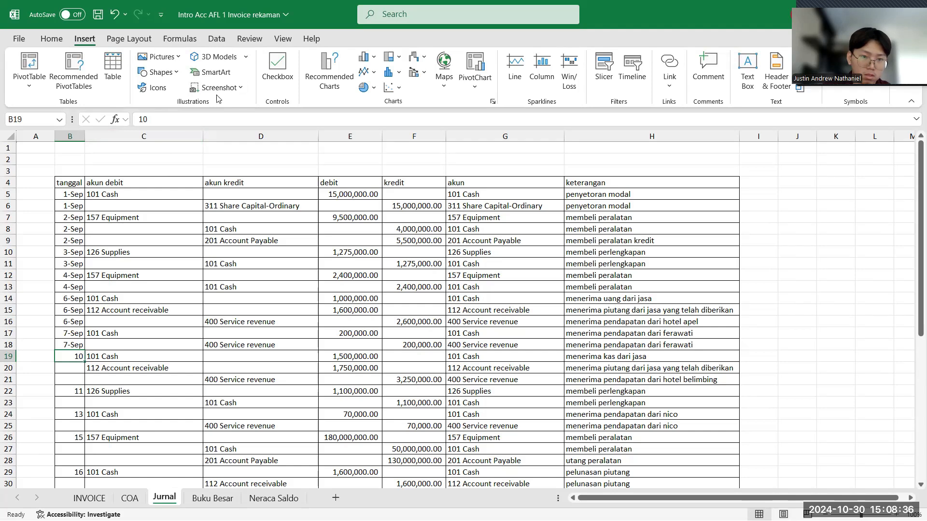
# - Set the tanggal entries in B19:B21, the hotel belimbing cash, receivable and revenue rows, to the date 10 September
pyautogui.click(200, 119)
pyautogui.write('se')
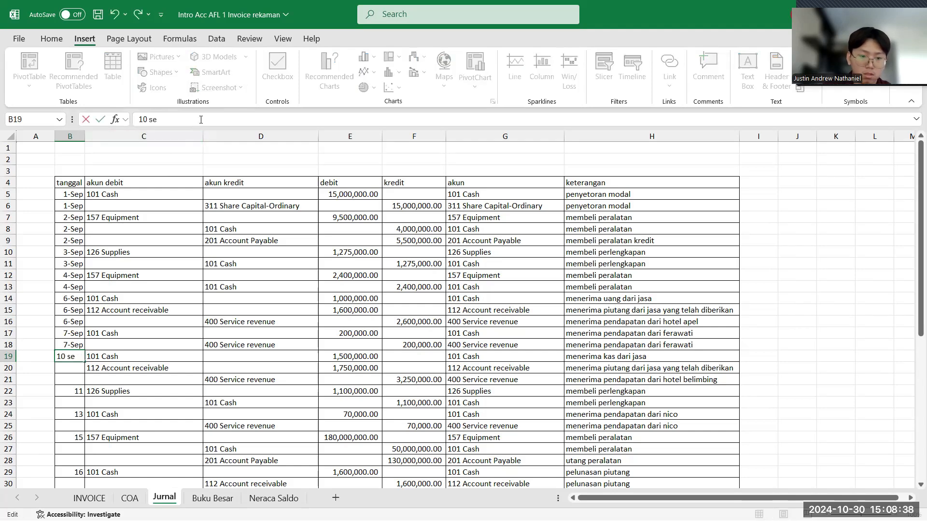
pyautogui.write('p')
pyautogui.press('Return')
pyautogui.click(177, 119)
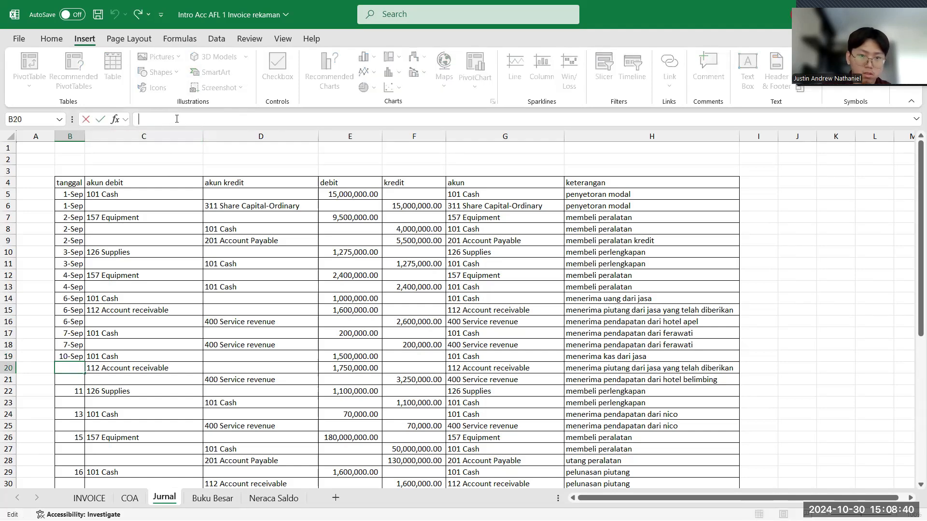
pyautogui.write('10')
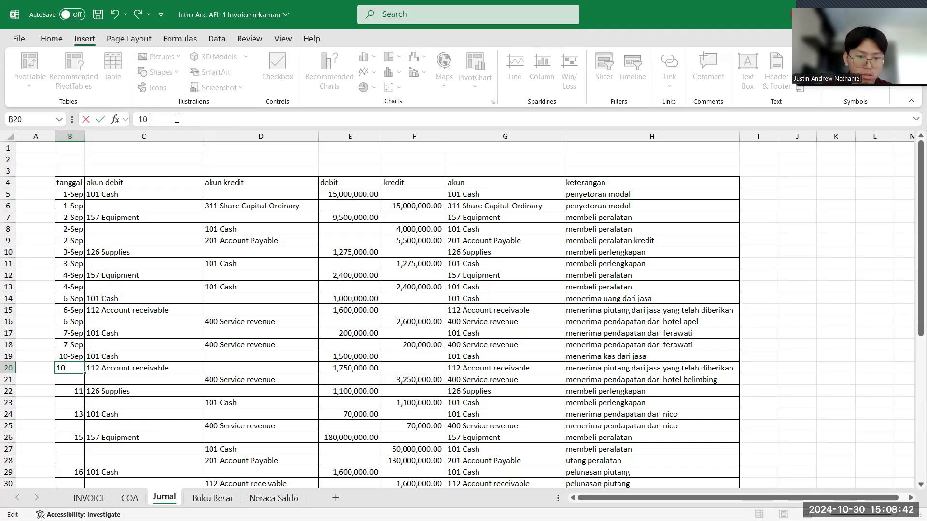
pyautogui.write(' sep')
pyautogui.press('Return')
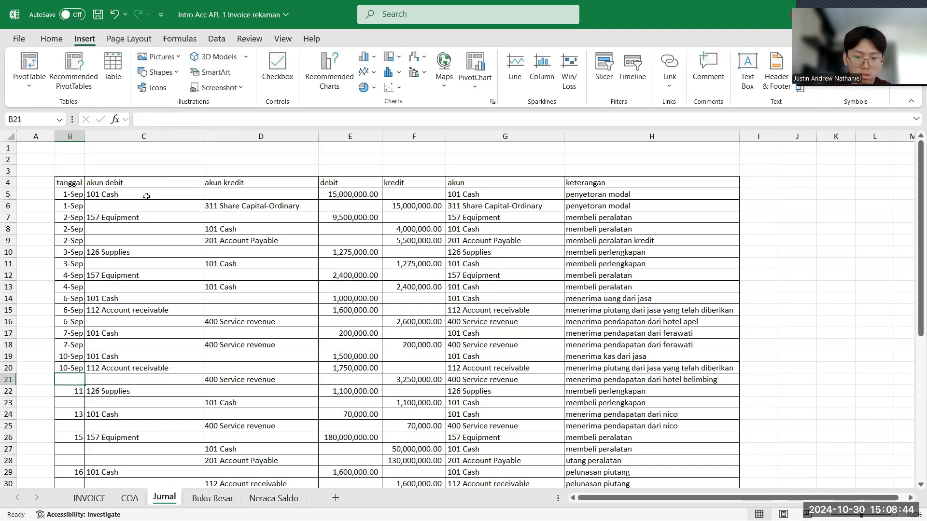
pyautogui.write('10 sep')
pyautogui.press('Return')
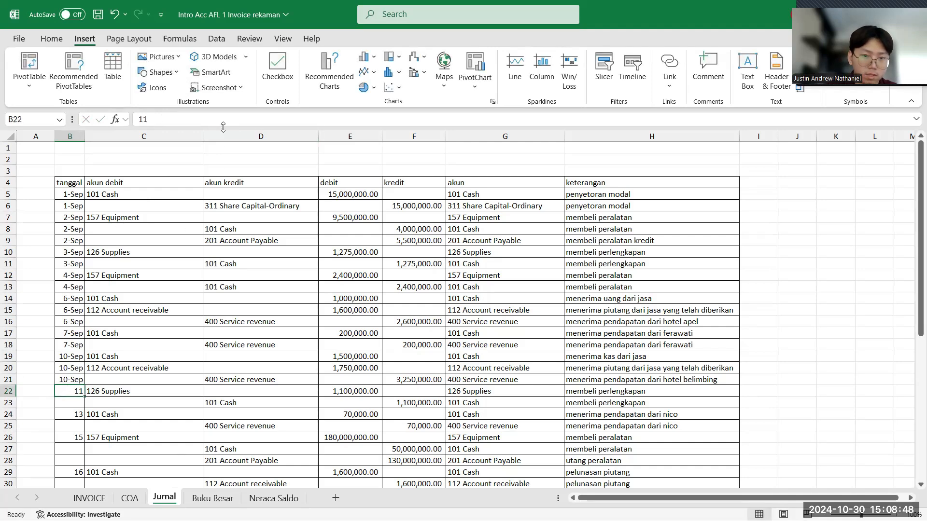
# - Set the tanggal entries in B22 and B23, the second supplies purchase, to the date 11 September
pyautogui.write('11 sep')
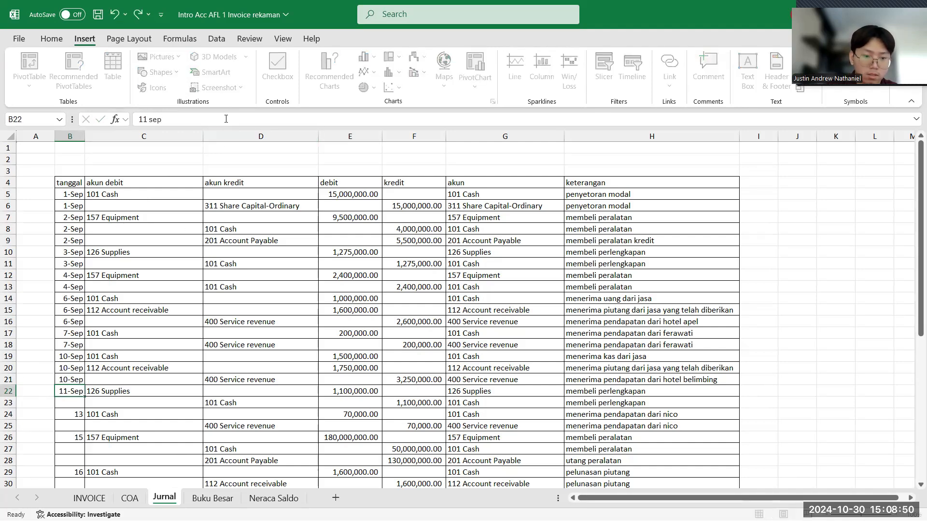
pyautogui.press('Return')
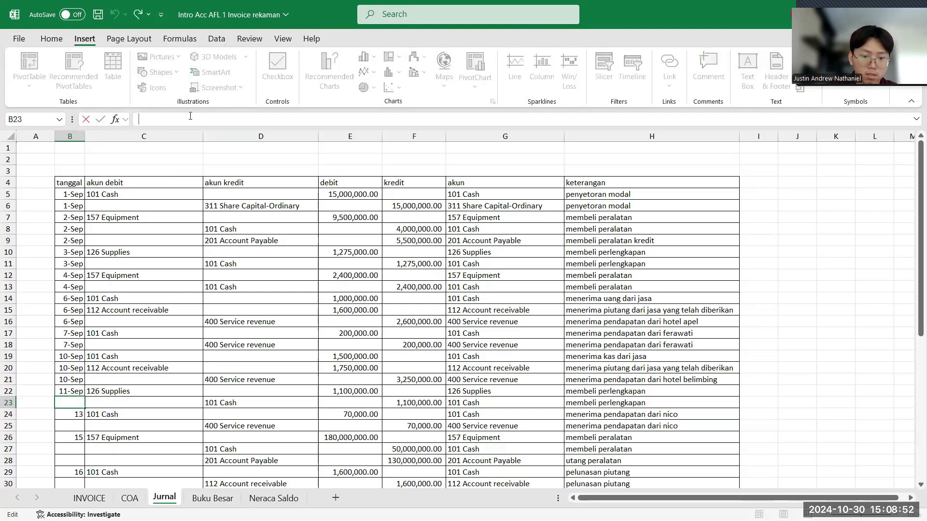
pyautogui.write('11 sep')
pyautogui.press('Return')
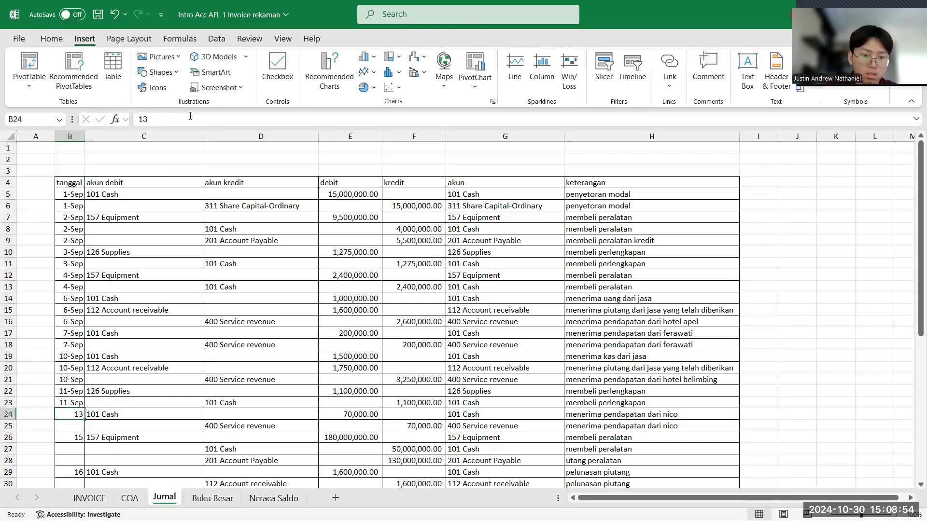
# - Set the tanggal entries in B24 and B25, the 70,000 cash and service revenue rows, to the date 13 September
pyautogui.click(177, 117)
pyautogui.write('ep')
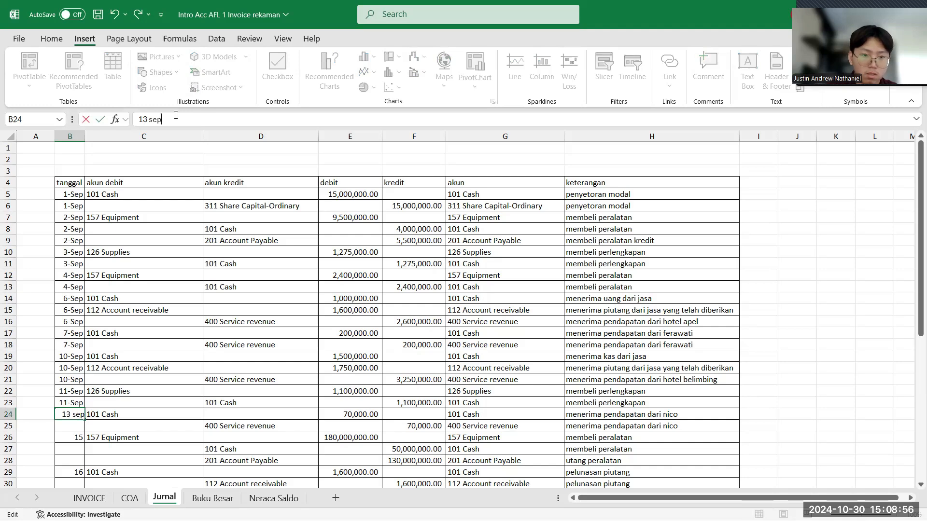
pyautogui.press('Return')
pyautogui.click(176, 115)
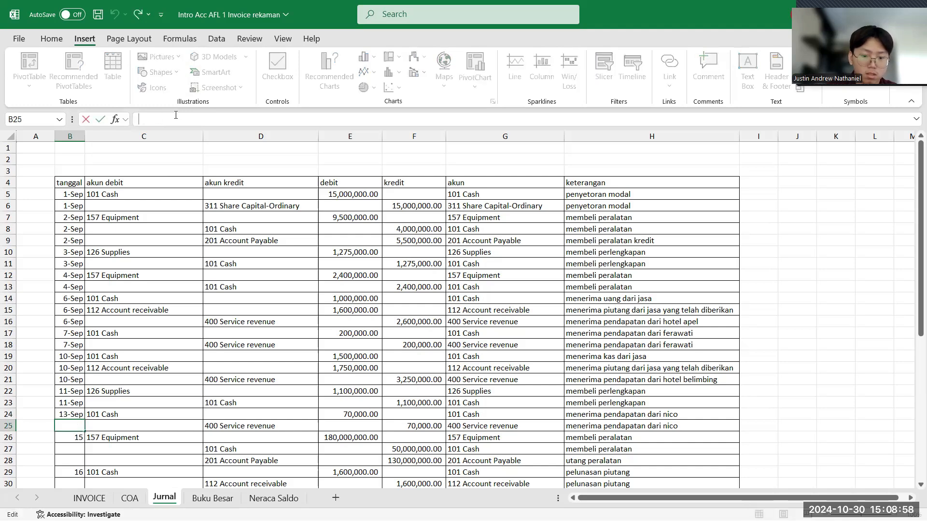
pyautogui.write('13 sep')
pyautogui.press('Return')
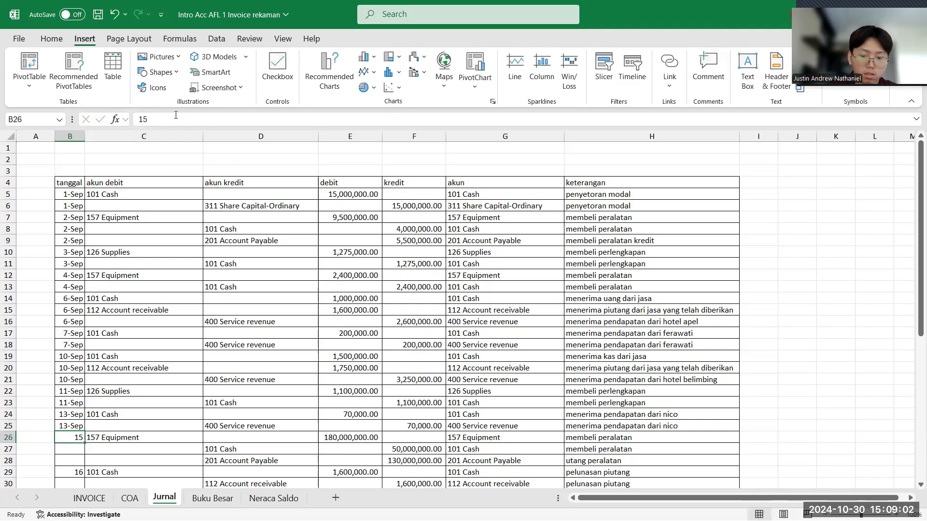
# - Set the tanggal entries in B26:B28, the 180,000,000 equipment purchase rows, to the date 15 September
pyautogui.write('15 sep')
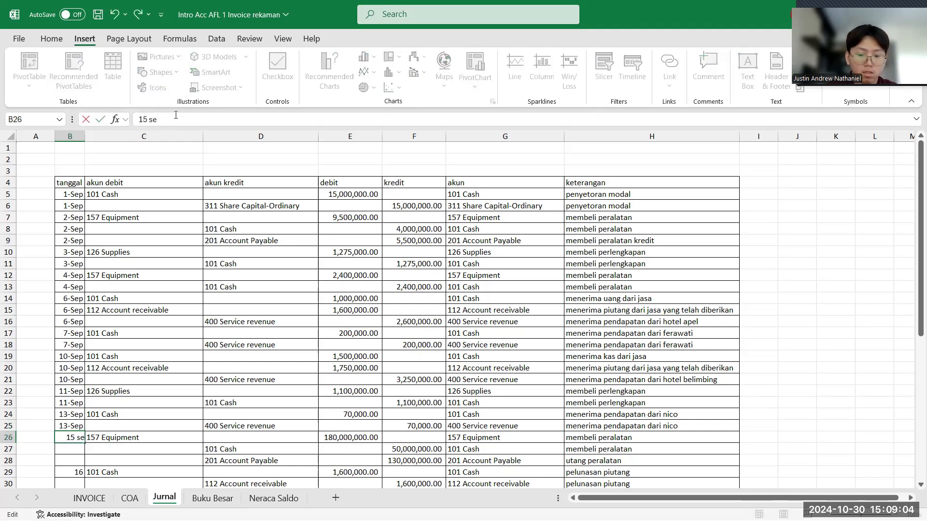
pyautogui.press('Return')
pyautogui.scroll(-1, 110, 269)
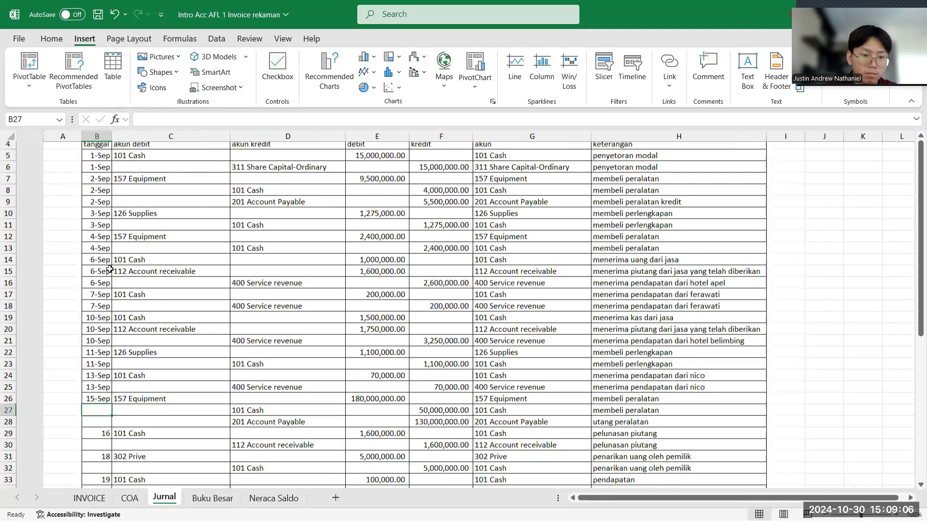
pyautogui.scroll(-1, 114, 265)
pyautogui.click(187, 121)
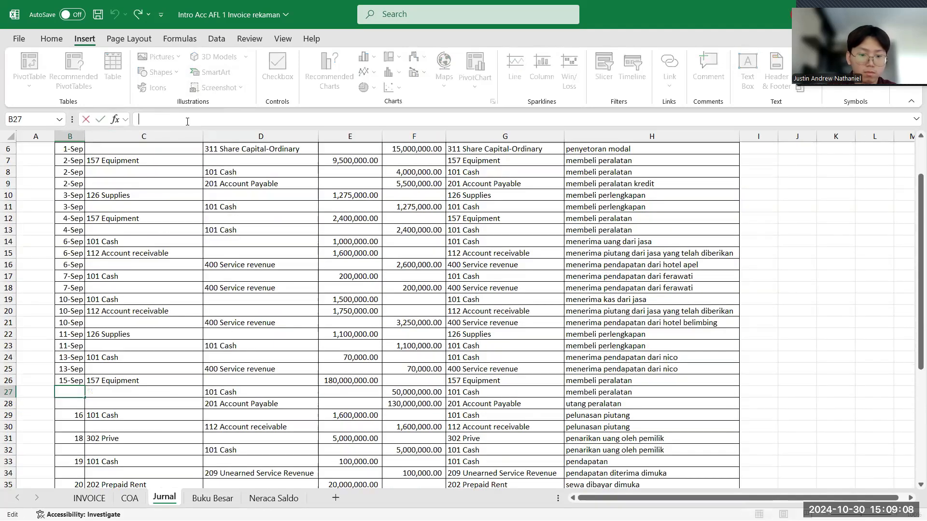
pyautogui.write('15 sep')
pyautogui.press('Return')
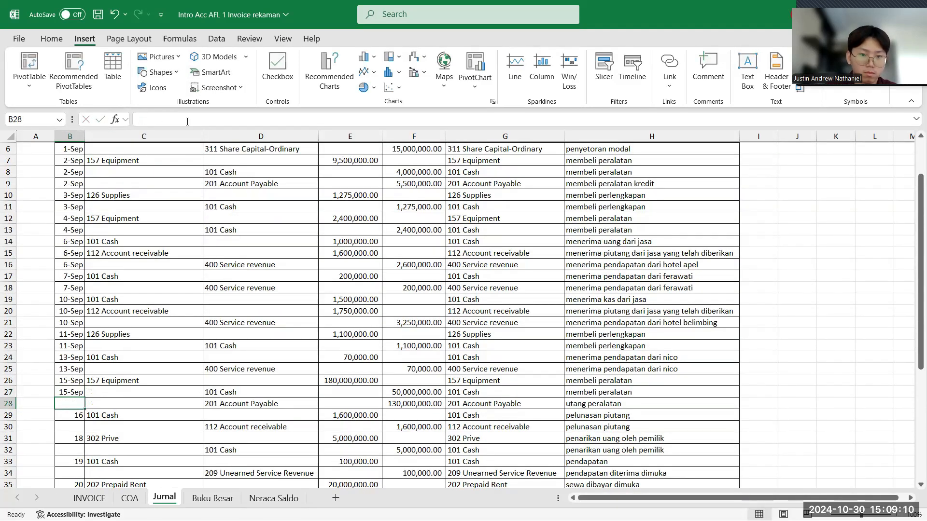
pyautogui.click(188, 121)
pyautogui.write('15')
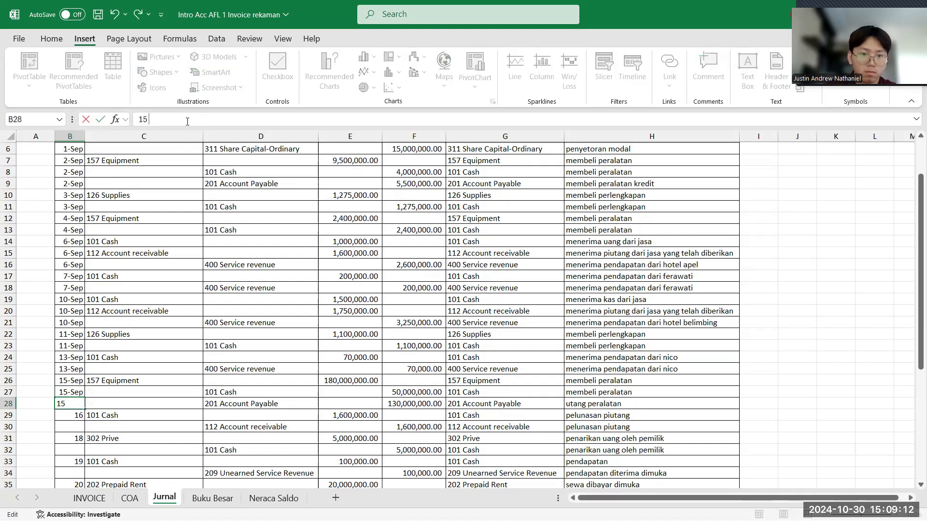
pyautogui.write(' sep')
pyautogui.press('Return')
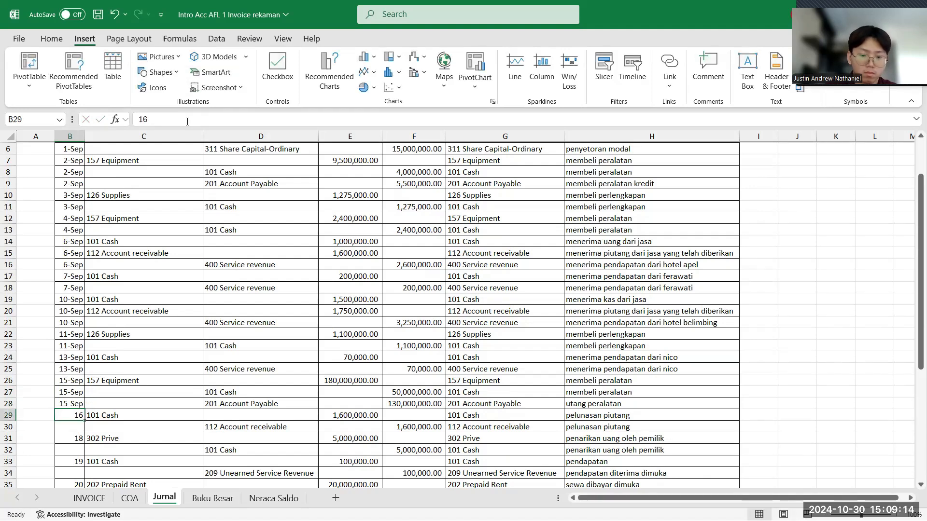
# - Set the tanggal entries in B29 and B30, the pelunasan piutang rows, to the date 16 September
pyautogui.click(188, 121)
pyautogui.write('sep')
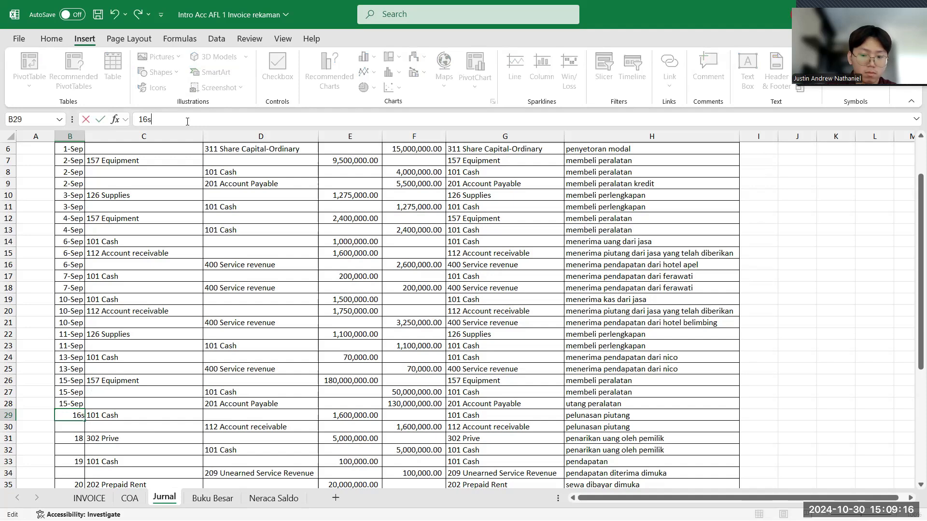
pyautogui.press('BackSpace')
pyautogui.press('BackSpace')
pyautogui.press('BackSpace')
pyautogui.write('sep')
pyautogui.press('Return')
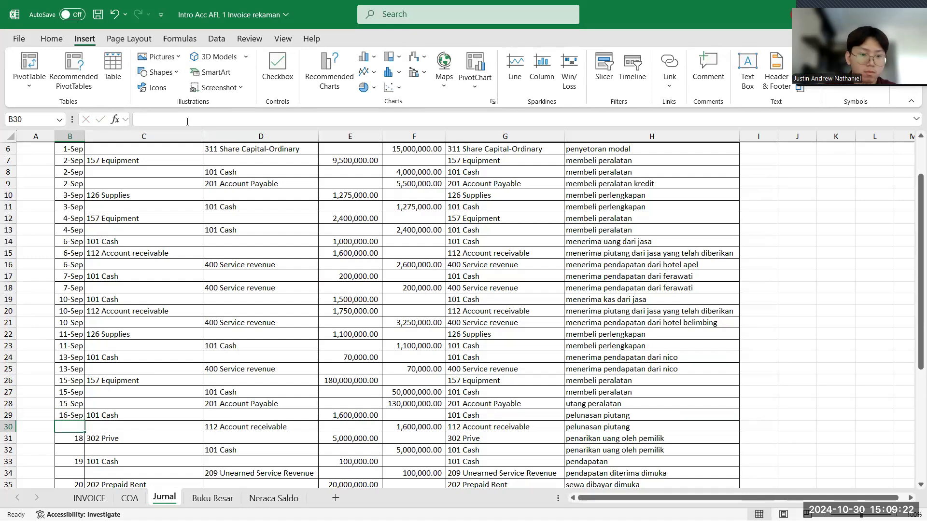
pyautogui.click(223, 118)
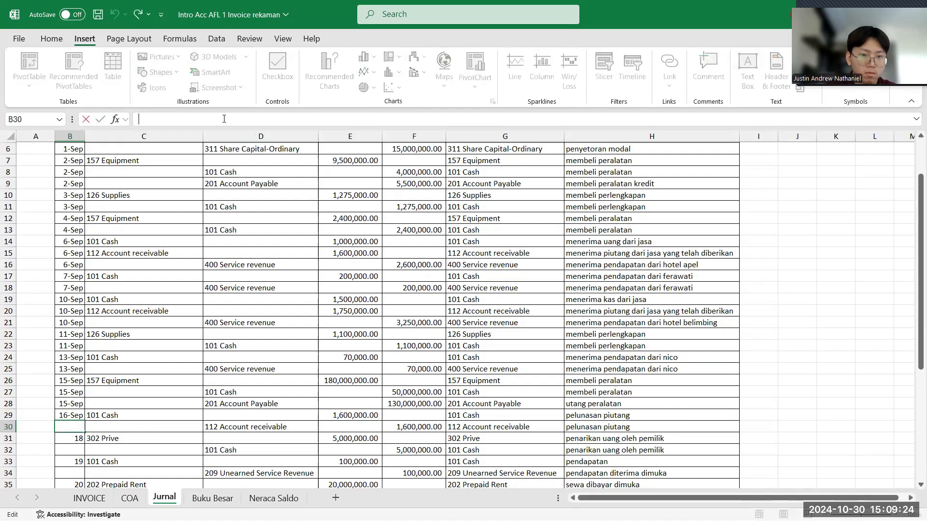
pyautogui.write('16-Sep')
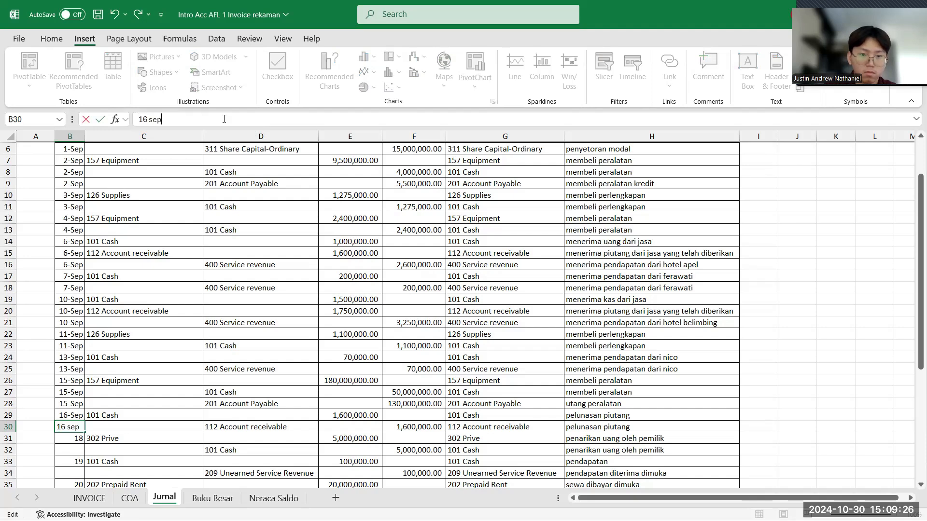
pyautogui.press('Return')
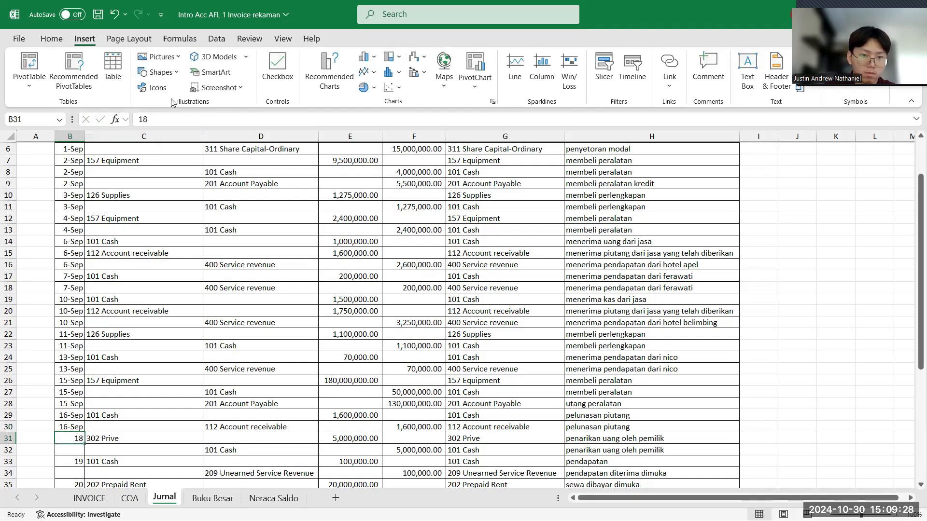
# - Set the tanggal entries in B31 and B32, the owner's withdrawal rows, to the date 18 September
pyautogui.click(166, 116)
pyautogui.write('-Sep')
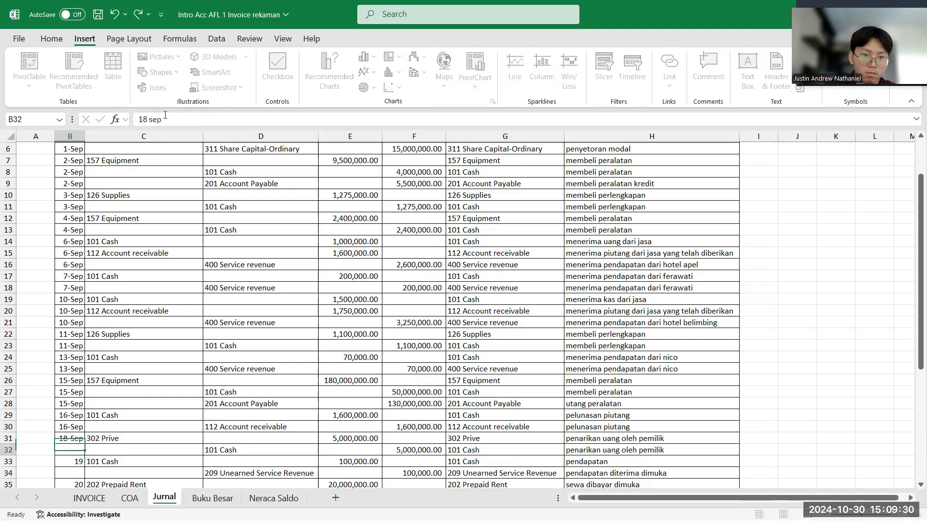
pyautogui.press('Return')
pyautogui.write('18')
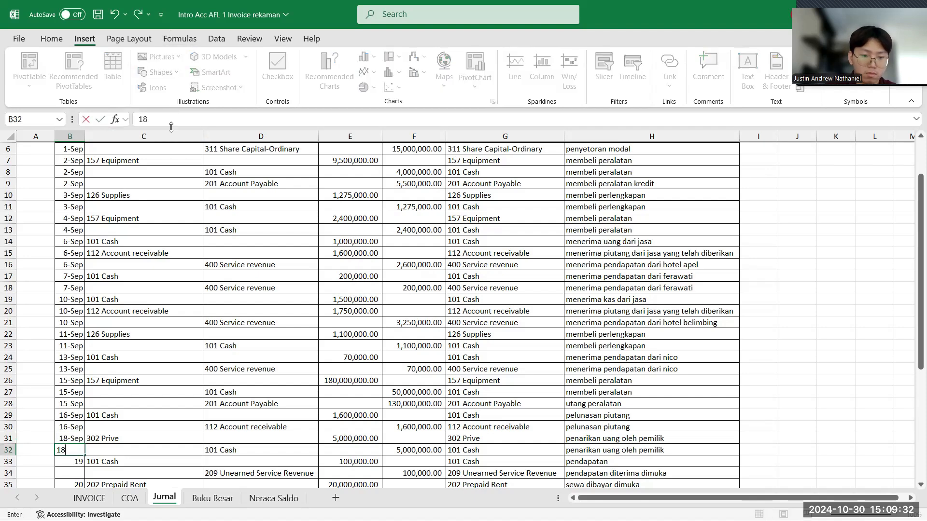
pyautogui.write(' sep')
pyautogui.press('Return')
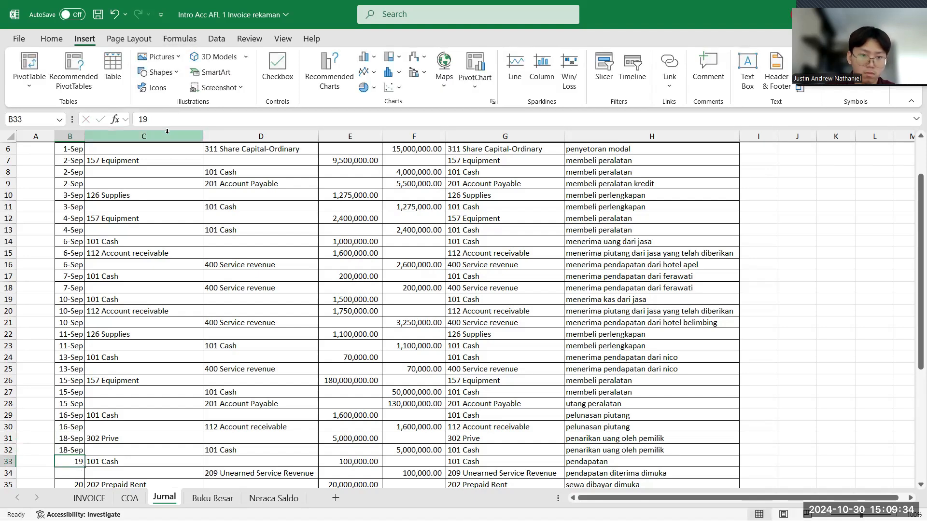
# - Set the tanggal entries in B33 and B34, the cash and unearned service revenue rows, to the date 19 September
pyautogui.click(173, 123)
pyautogui.write('sep')
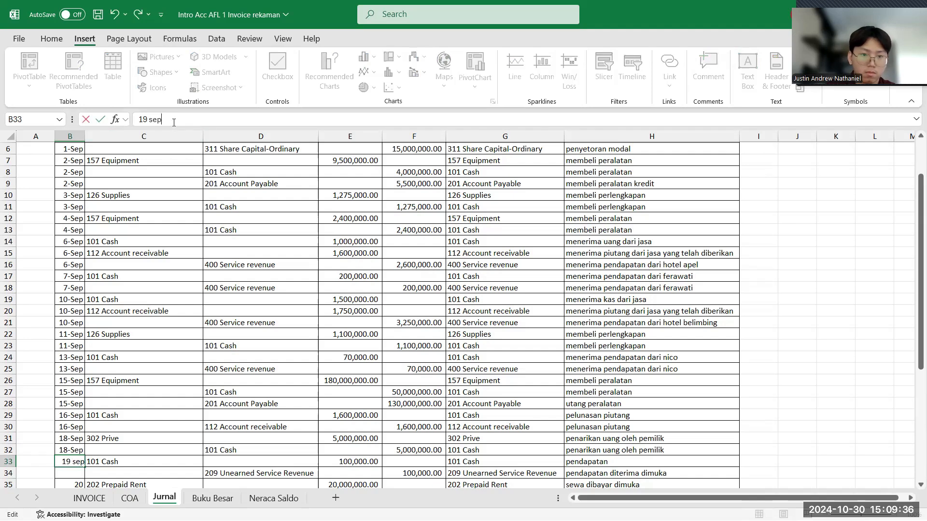
pyautogui.press('Return')
pyautogui.scroll(-2, 148, 193)
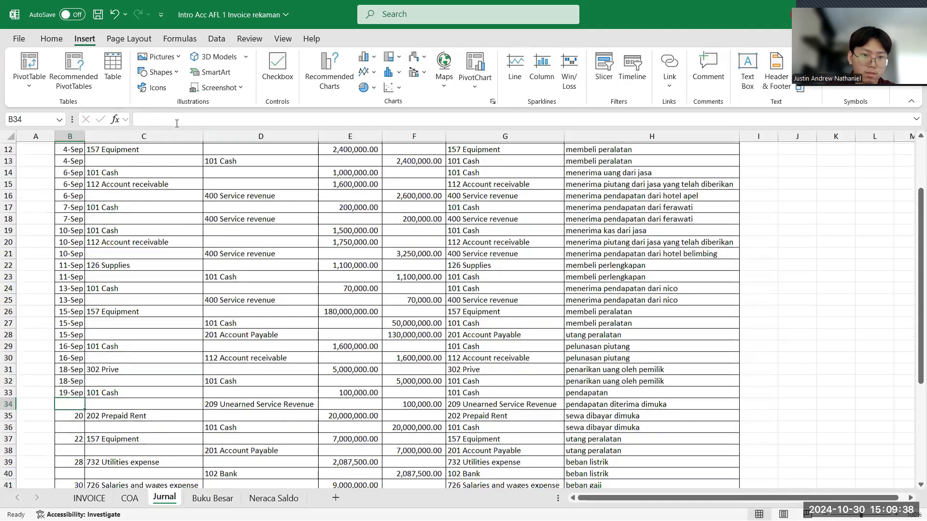
pyautogui.write('19')
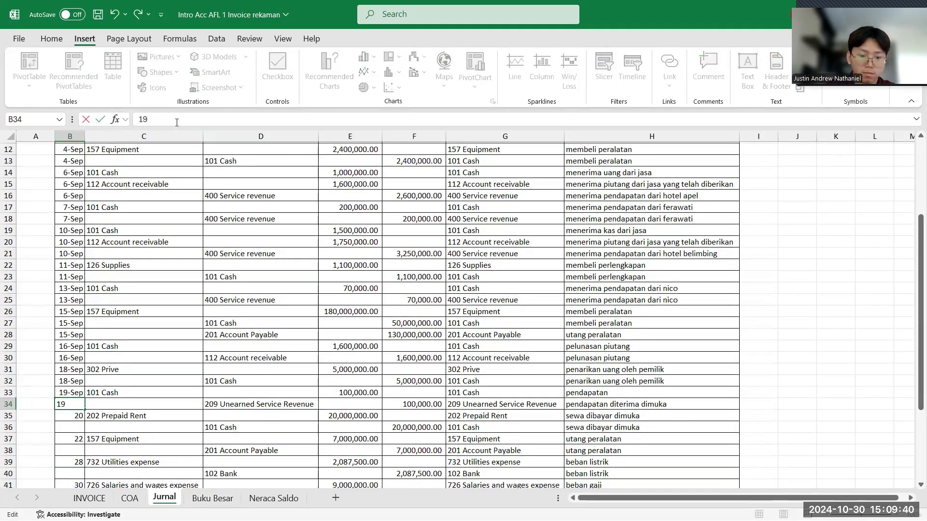
pyautogui.write(' sep')
pyautogui.press('Return')
# - Change the tanggal entry in B35, the prepaid rent row, to the date 20 September
pyautogui.click(176, 122)
pyautogui.write('s')
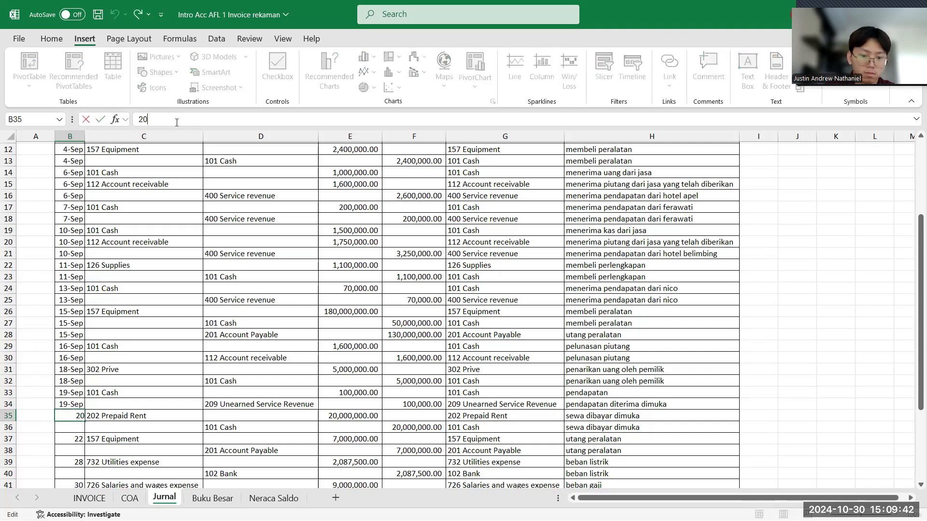
pyautogui.write('ep')
pyautogui.press('Return')
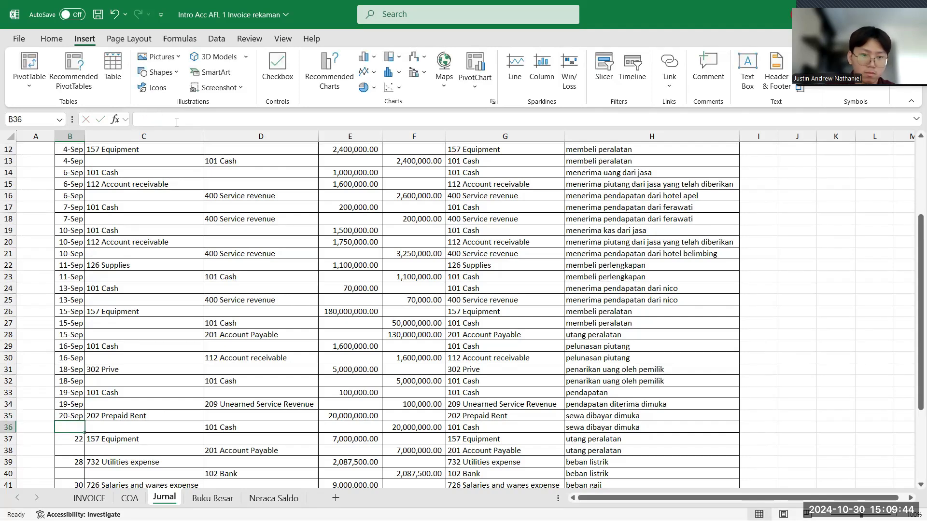
# - Set the tanggal entry in B36, the cash row of the prepaid rent transaction, to the date 20 September
pyautogui.click(176, 122)
pyautogui.write('20 sep')
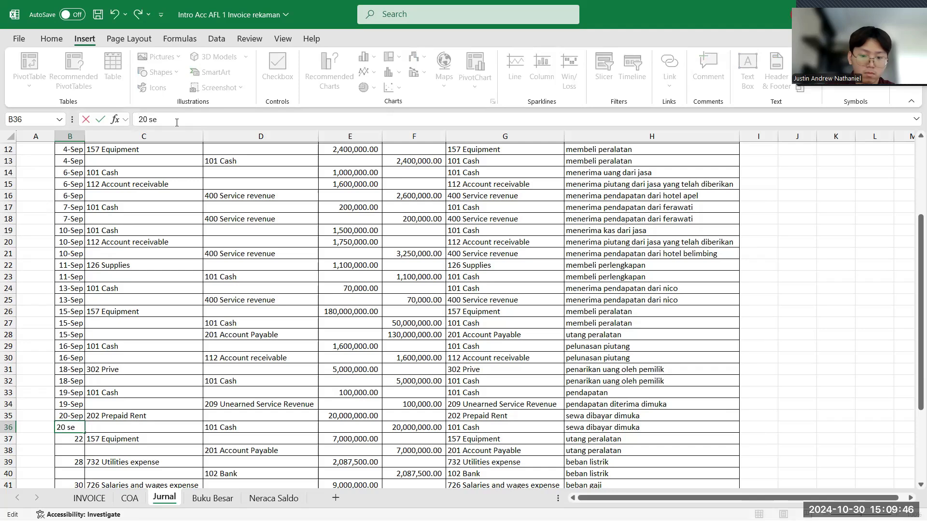
pyautogui.press('Return')
# - Set the tanggal entries in B37 and B38, the utang peralatan rows, to the date 22 September
pyautogui.click(177, 123)
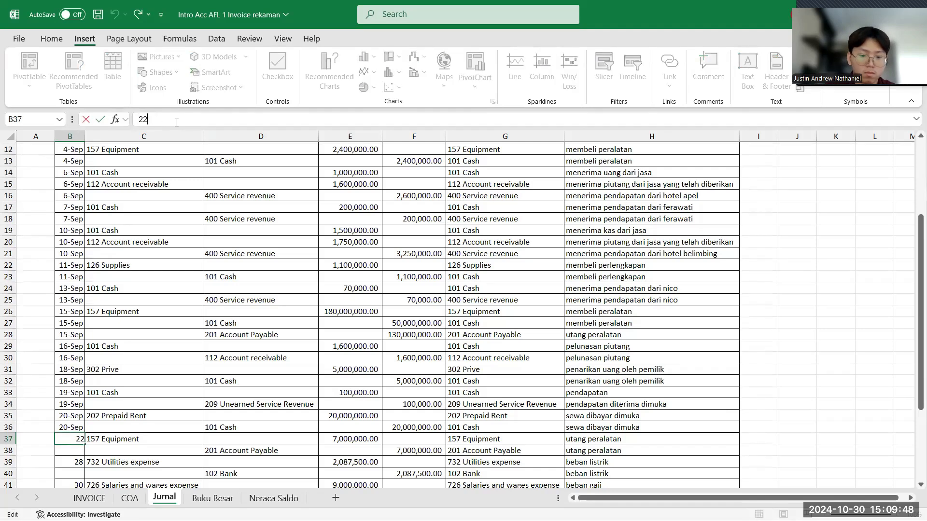
pyautogui.write('sep')
pyautogui.press('Return')
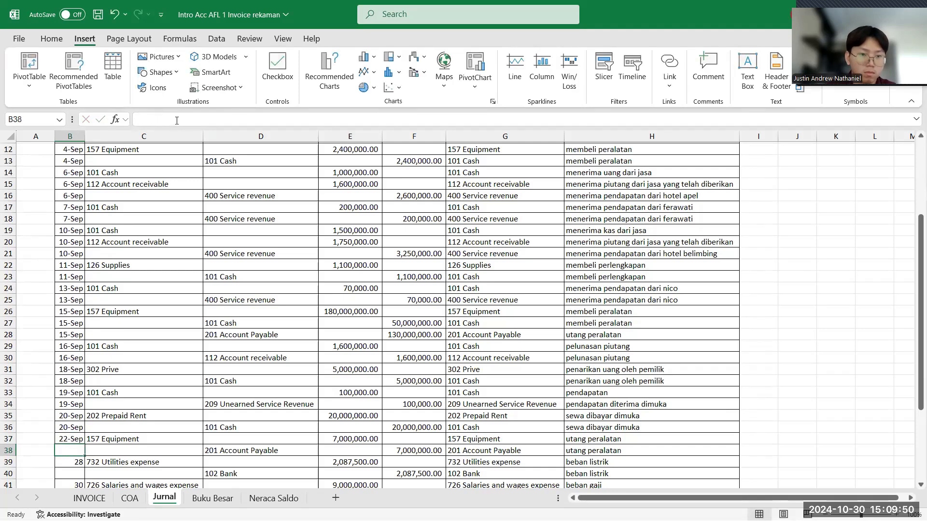
pyautogui.click(177, 119)
pyautogui.write('22')
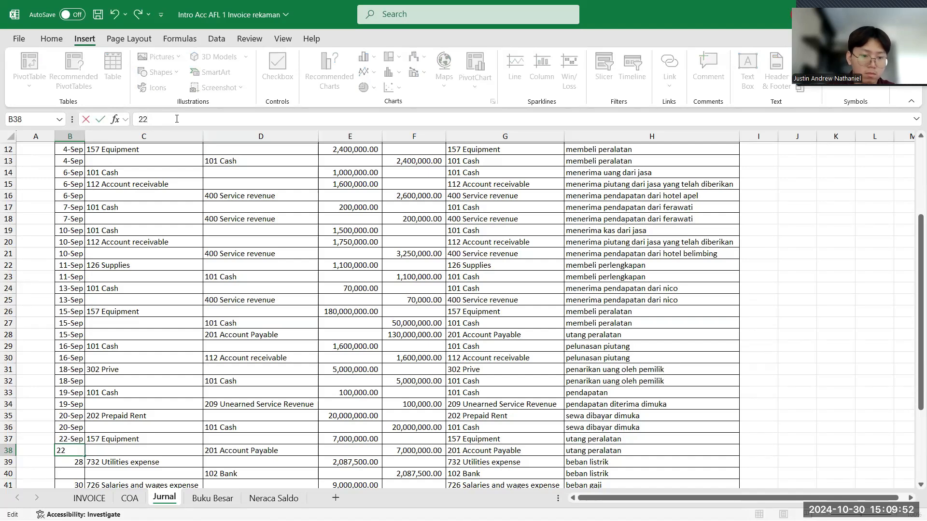
pyautogui.write(' sep')
pyautogui.press('Return')
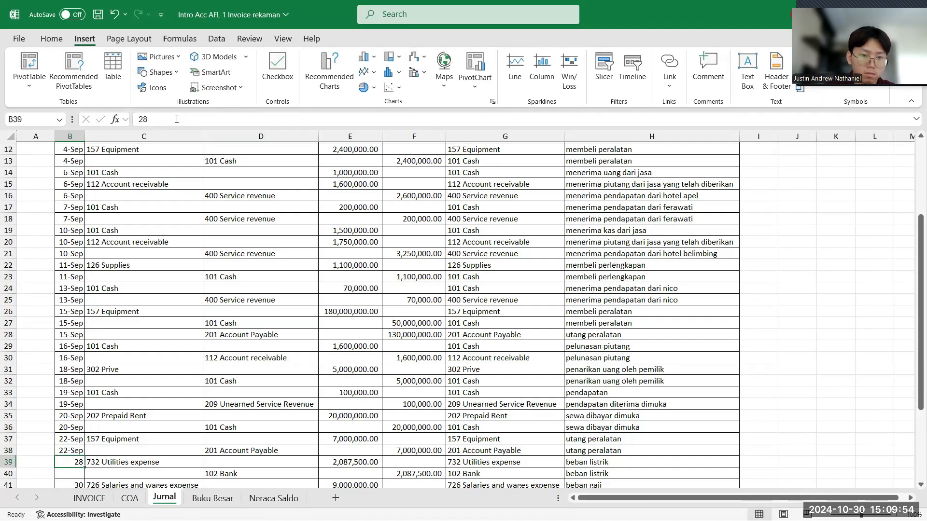
# - Change the tanggal entry in B39, the utilities expense row, to the date 28 September
pyautogui.click(177, 119)
pyautogui.write('sep')
pyautogui.press('Return')
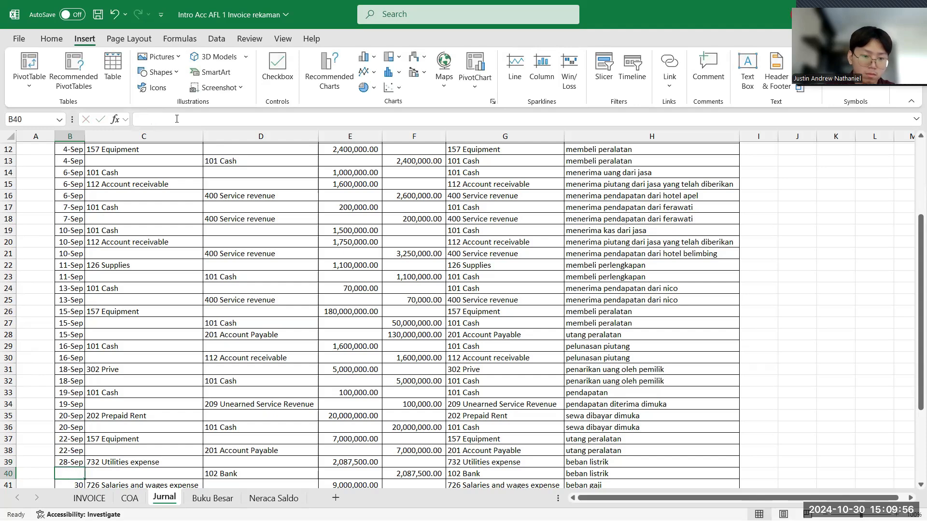
# - Try to enter a September date in B40, the 102 Bank row of the beban listrik transaction
pyautogui.scroll(-4, 189, 231)
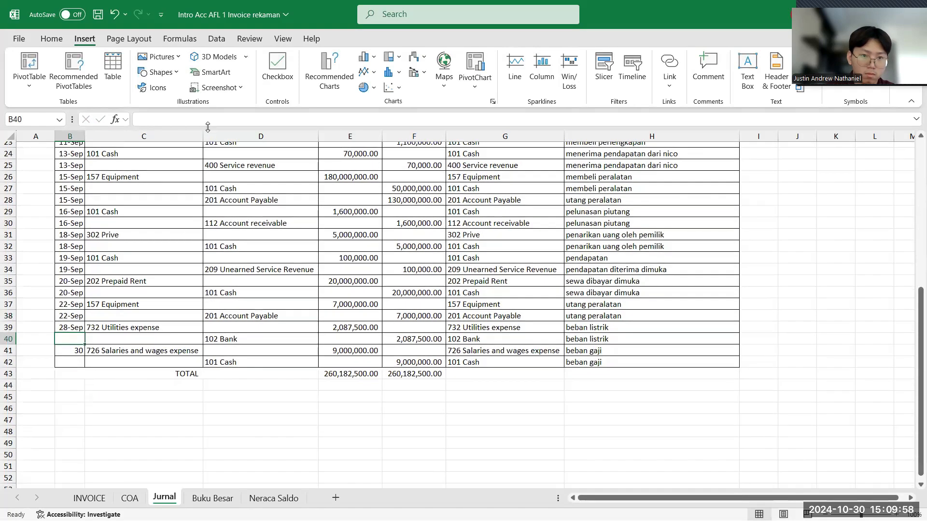
pyautogui.write('sep')
pyautogui.press('Return')
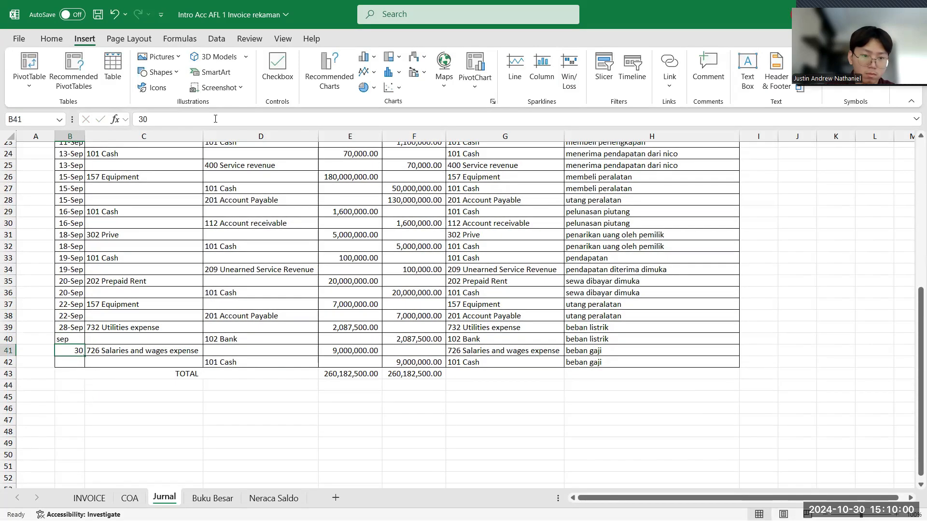
# - Set the tanggal entries in B41 and B42, the beban gaji rows, to the date 30 September
pyautogui.click(215, 118)
pyautogui.write('sep')
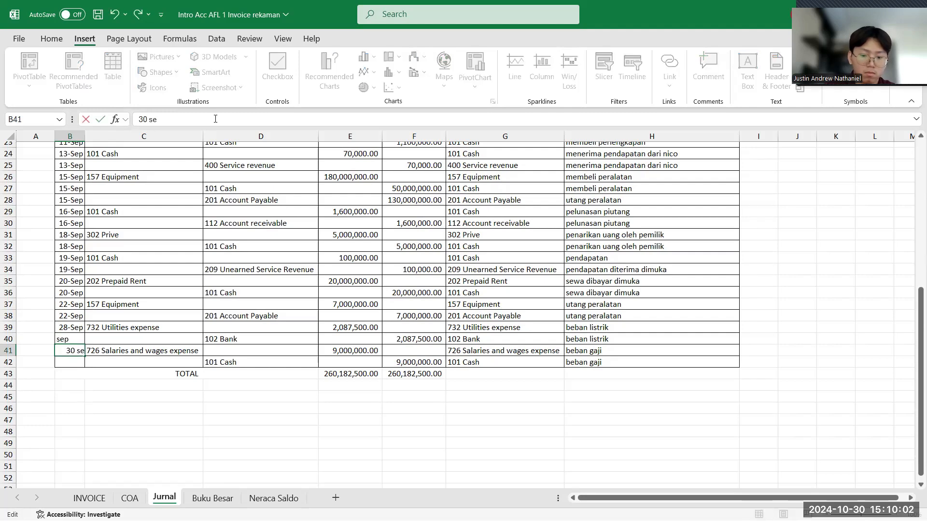
pyautogui.press('Return')
pyautogui.click(216, 119)
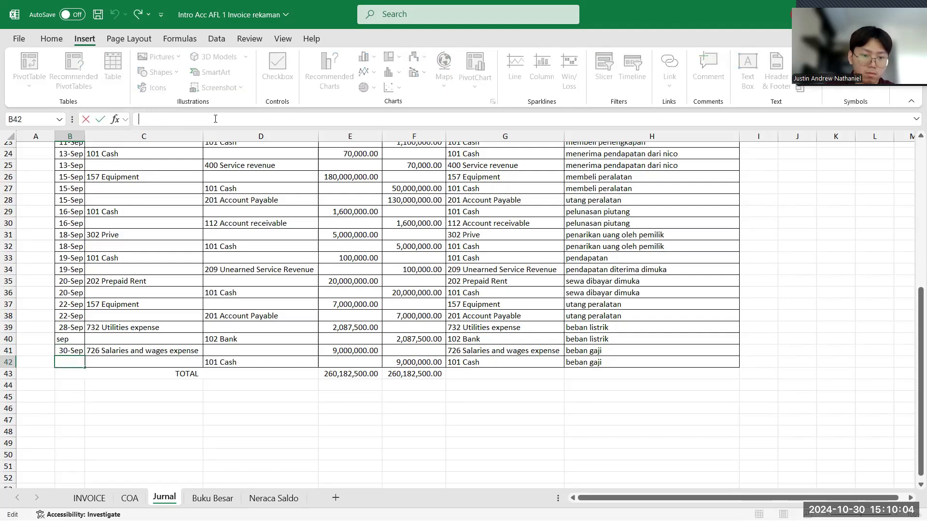
pyautogui.write('30 sep')
pyautogui.press('Return')
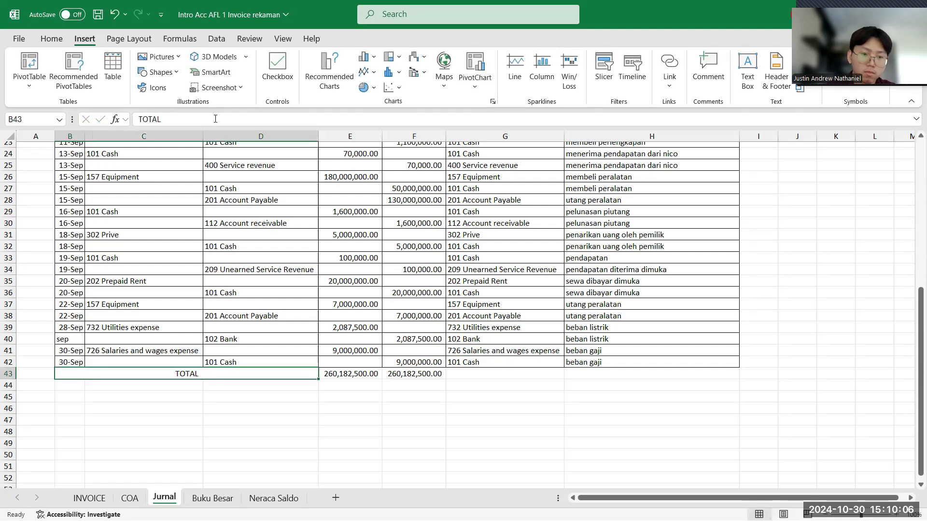
# - Correct the tanggal entry in B40, the 102 Bank row, to the date 28 September
pyautogui.click(76, 340)
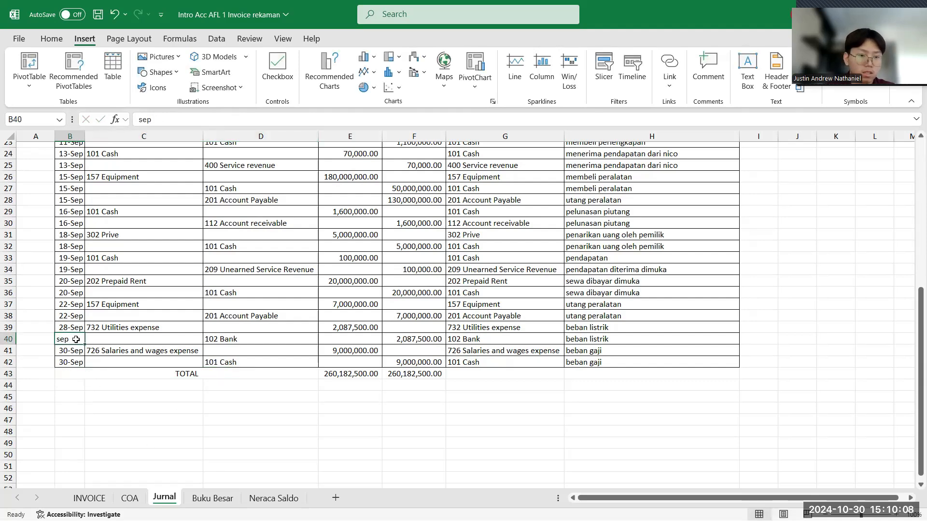
pyautogui.click(139, 118)
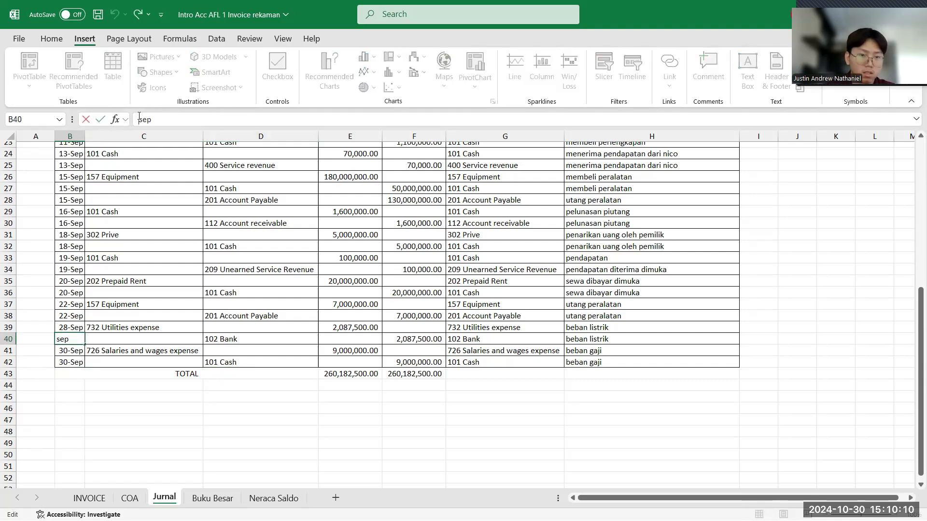
pyautogui.press('BackSpace')
pyautogui.press('BackSpace')
pyautogui.press('BackSpace')
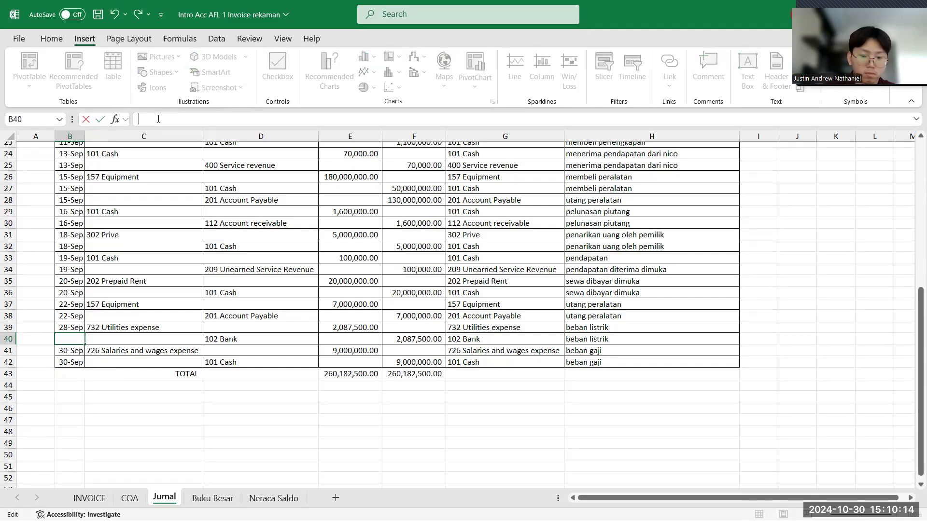
pyautogui.press('Return')
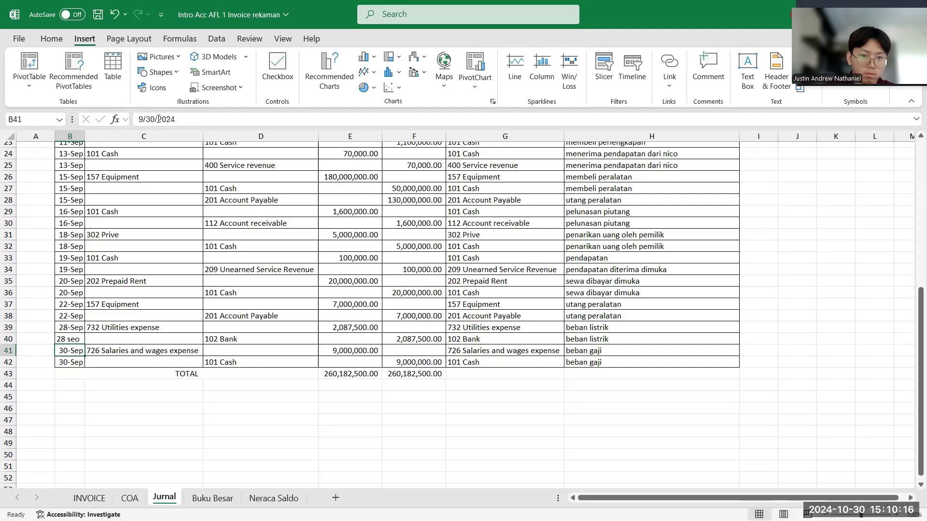
pyautogui.click(79, 338)
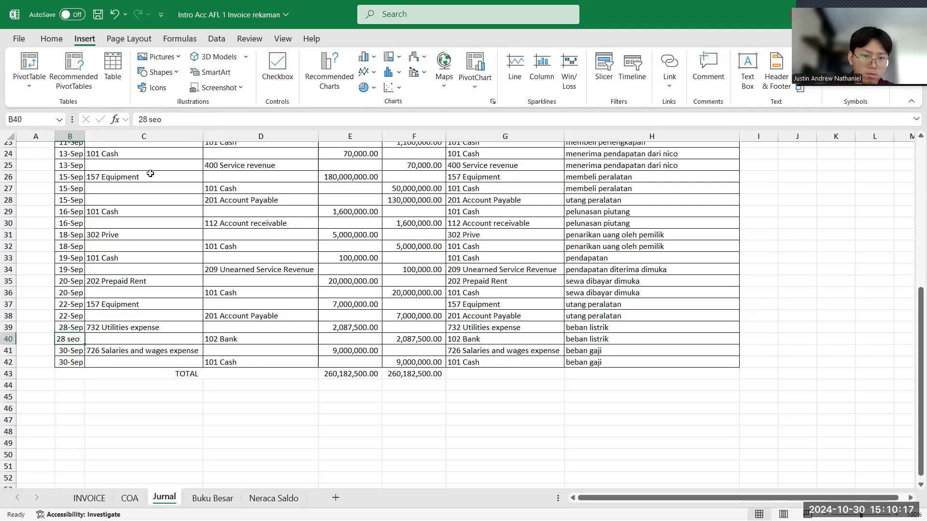
pyautogui.click(178, 121)
pyautogui.press('BackSpace')
pyautogui.write('p')
pyautogui.press('Return')
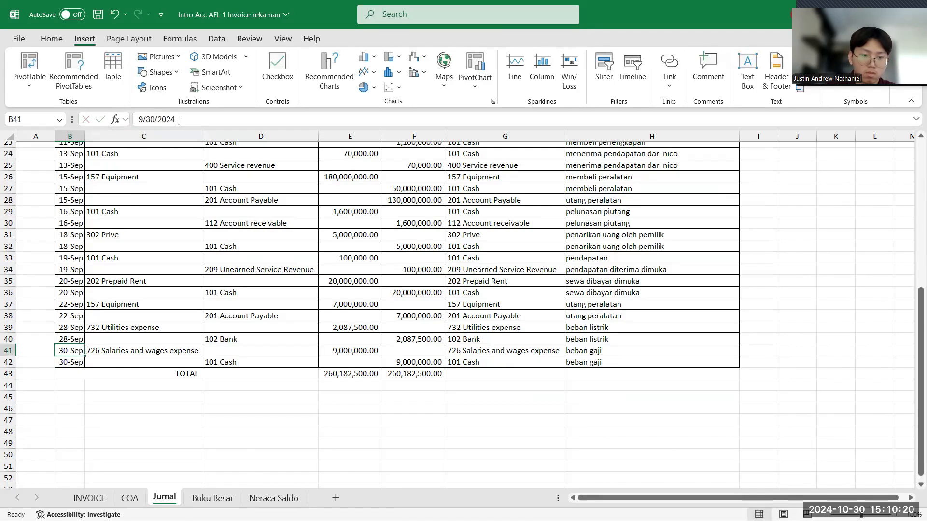
# - Review the Jurnal table from the first row to the totals, checking the dates, accounts and amounts
pyautogui.click(79, 213)
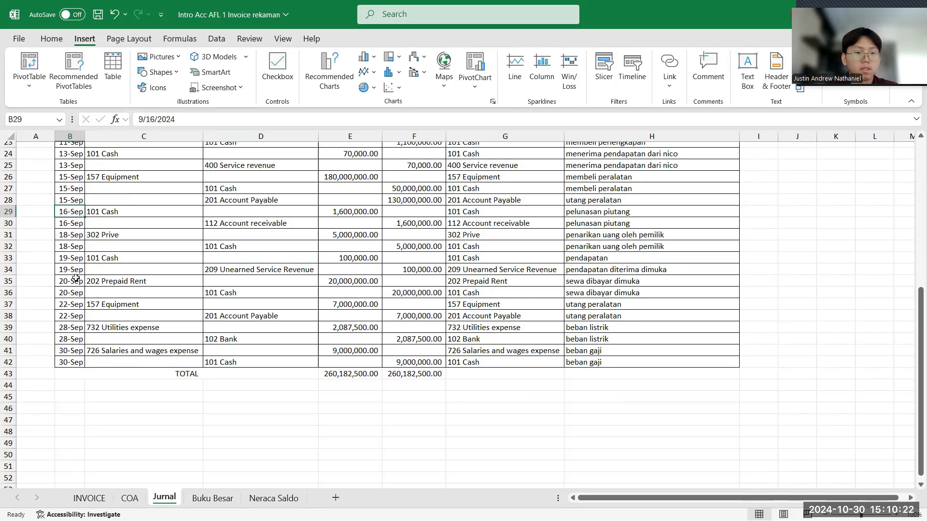
pyautogui.scroll(4, 75, 277)
pyautogui.scroll(4, 76, 278)
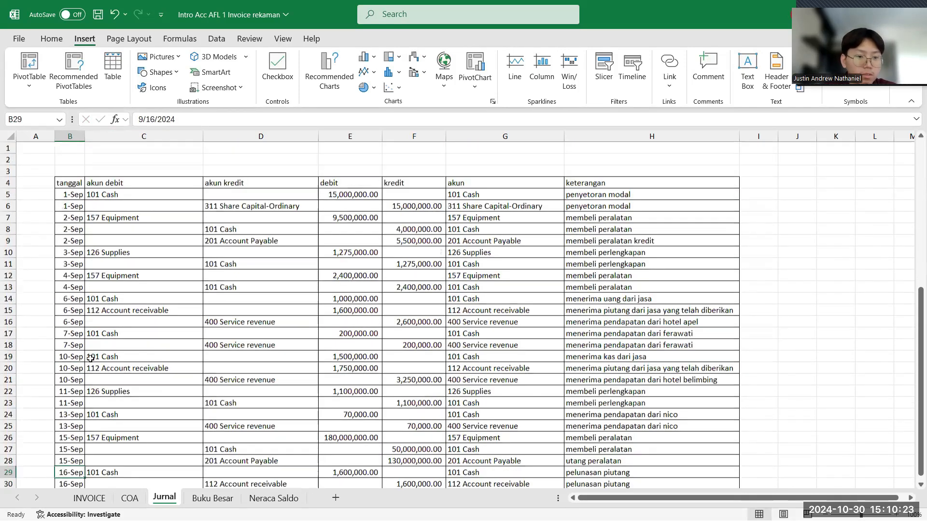
pyautogui.click(74, 332)
pyautogui.scroll(-5, 74, 331)
pyautogui.scroll(1, 73, 330)
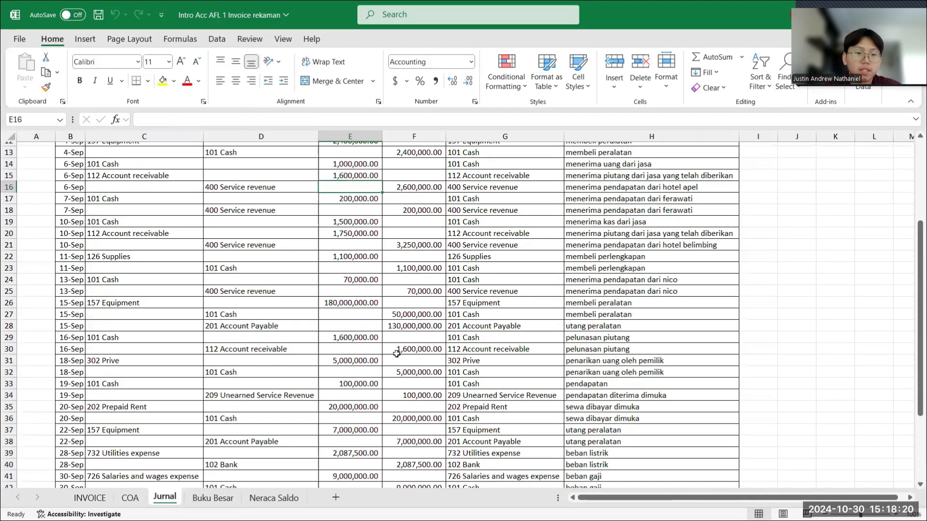
pyautogui.scroll(4, 397, 355)
pyautogui.scroll(-8, 396, 355)
pyautogui.scroll(2, 396, 356)
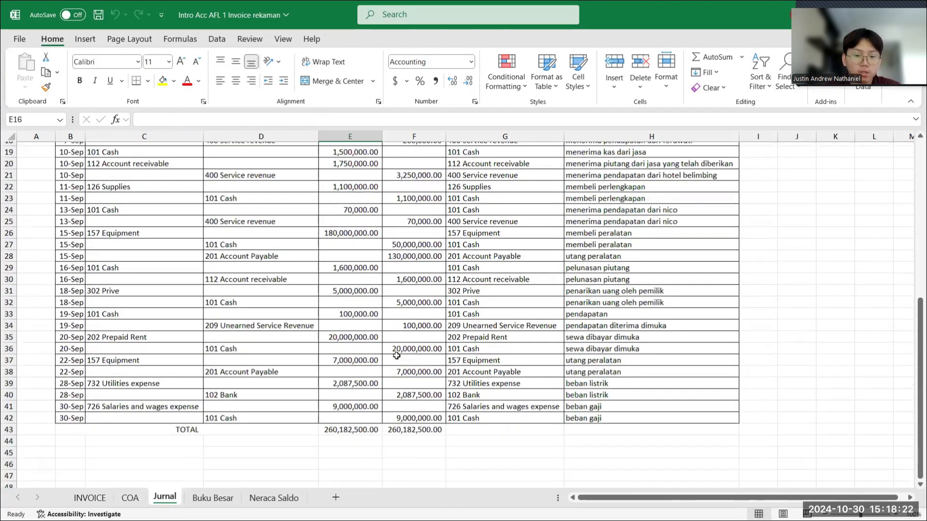
pyautogui.scroll(3, 397, 356)
pyautogui.scroll(1, 203, 497)
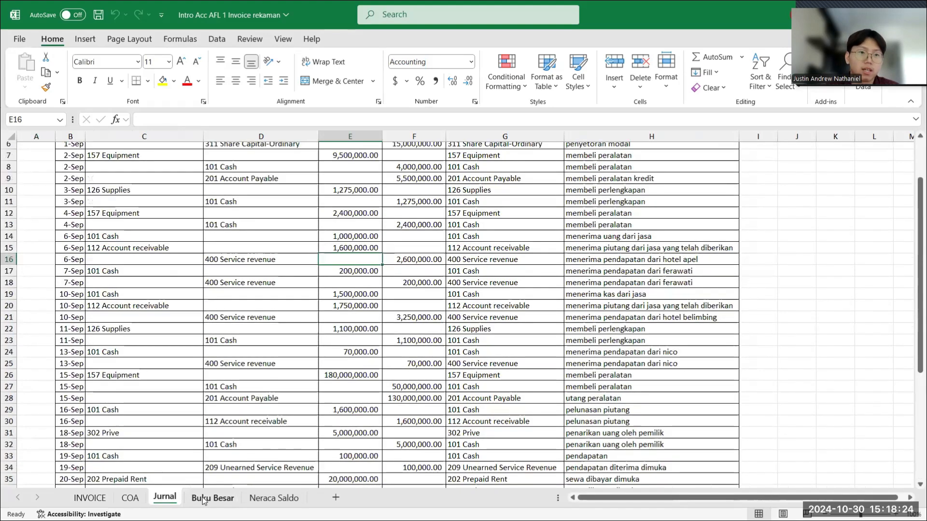
# - Insert a PivotTable in cell A1 of the Buku Besar sheet, using the Jurnal range B4:H42 as its source
pyautogui.click(203, 500)
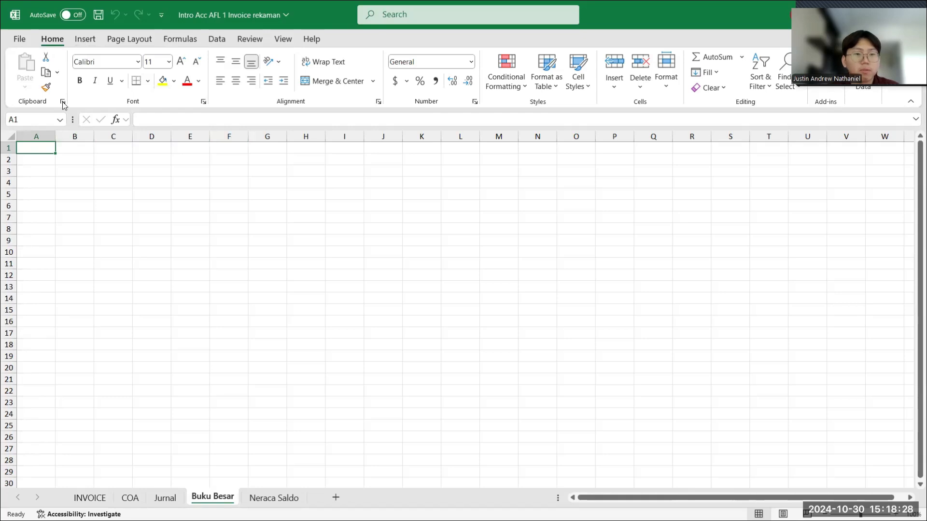
pyautogui.click(89, 39)
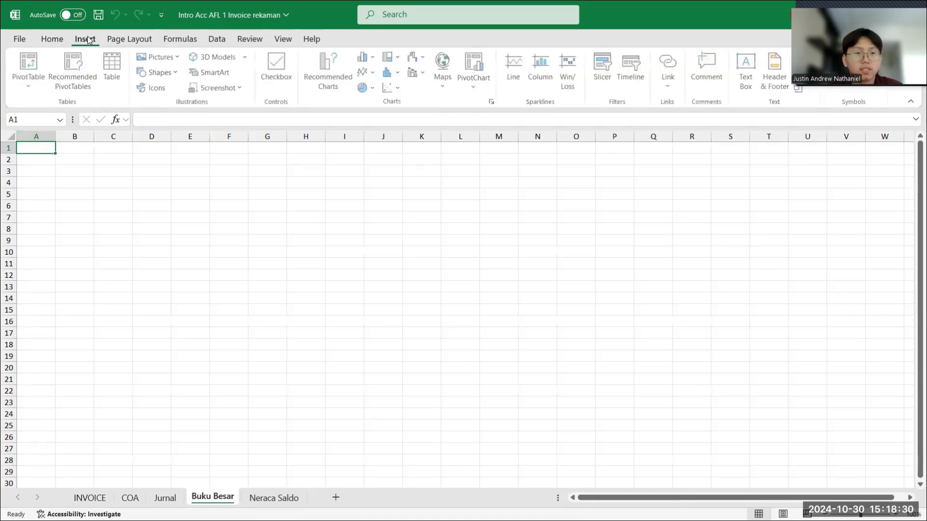
pyautogui.click(33, 89)
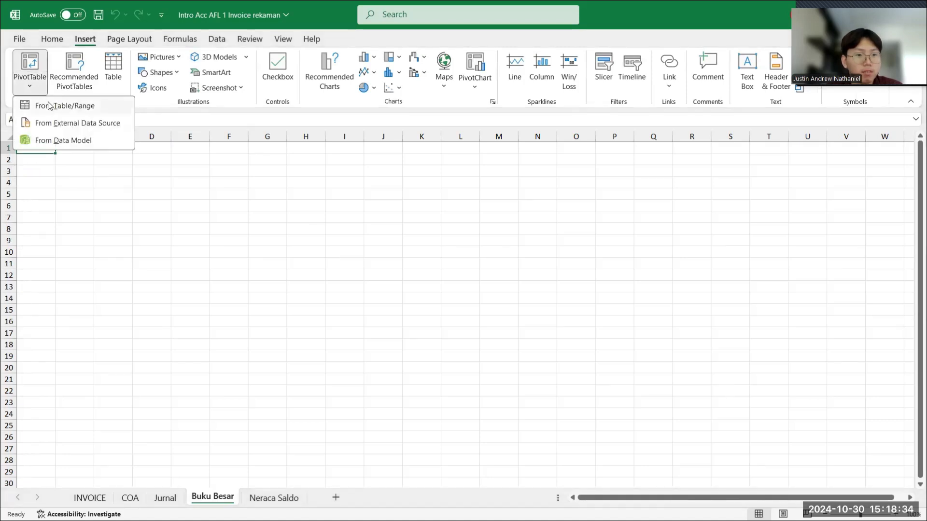
pyautogui.click(49, 105)
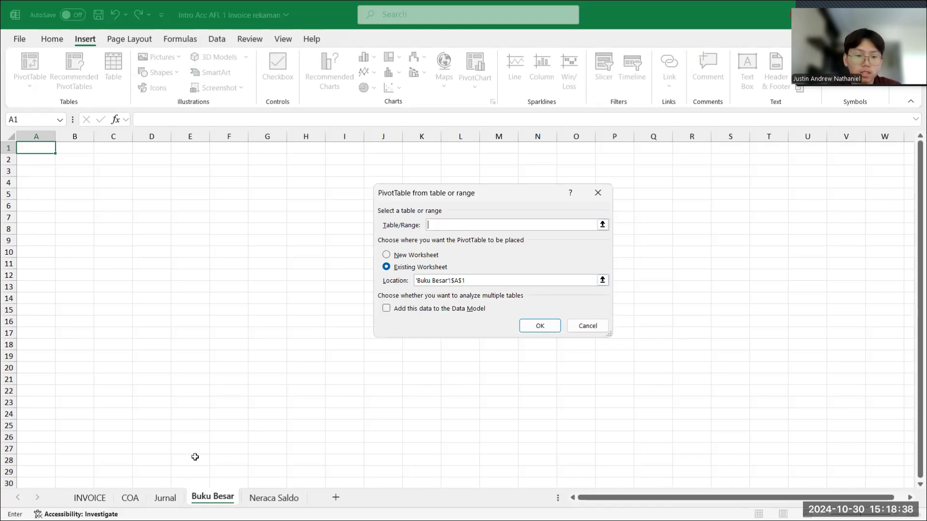
pyautogui.click(163, 498)
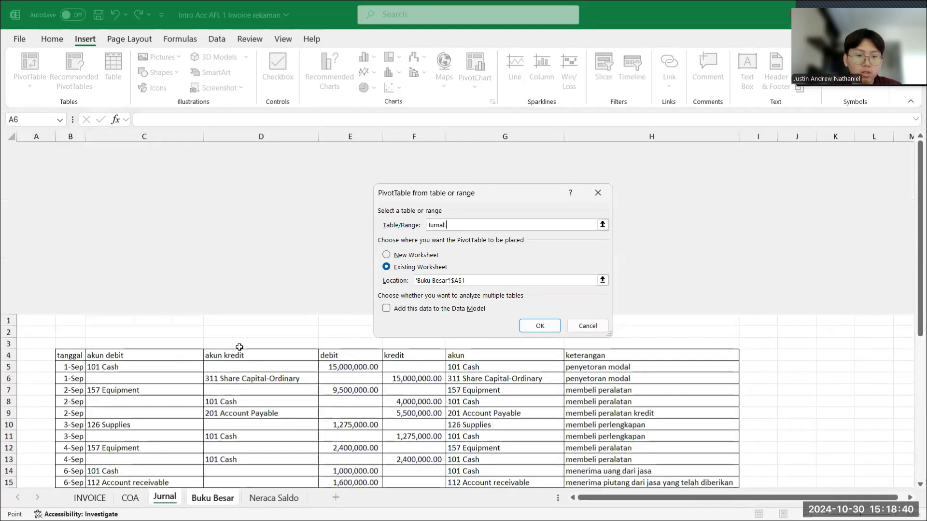
pyautogui.moveTo(68, 183); pyautogui.dragTo(556, 498)
pyautogui.moveTo(625, 490); pyautogui.dragTo(627, 451)
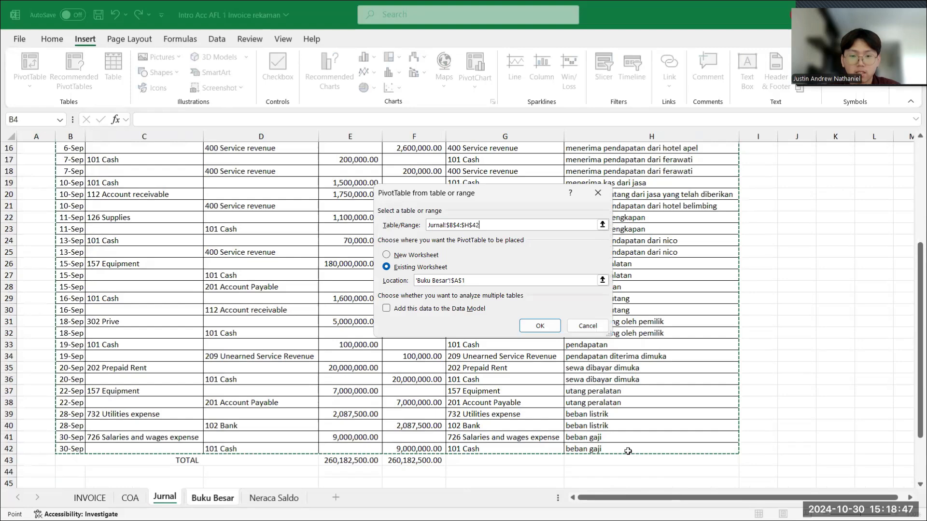
pyautogui.click(539, 326)
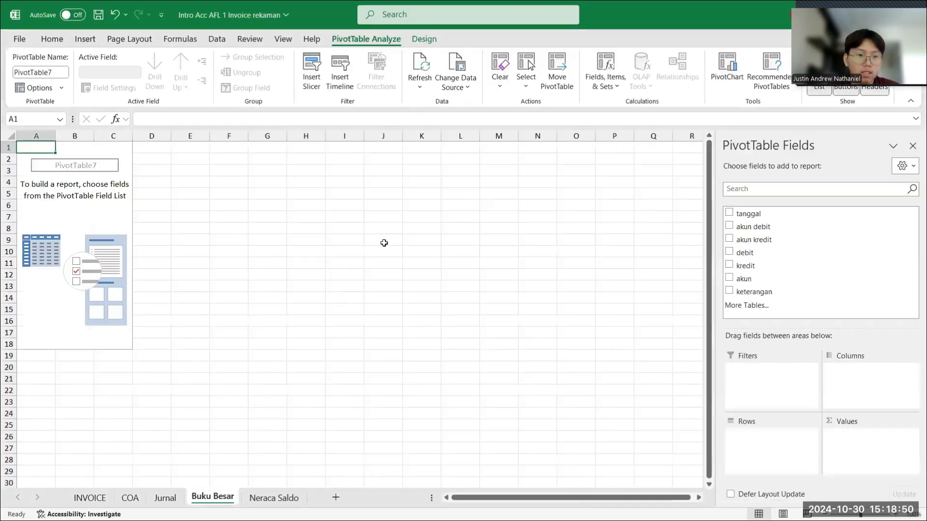
# - Add the fields tanggal, akun debit, akun kredit, debit, kredit, akun and keterangan to the PivotTable
pyautogui.click(736, 215)
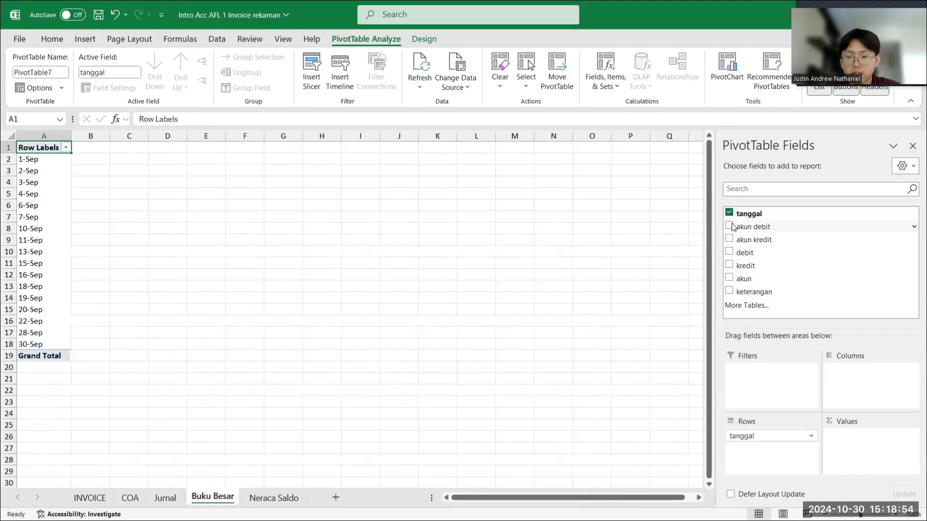
pyautogui.click(731, 226)
pyautogui.click(730, 239)
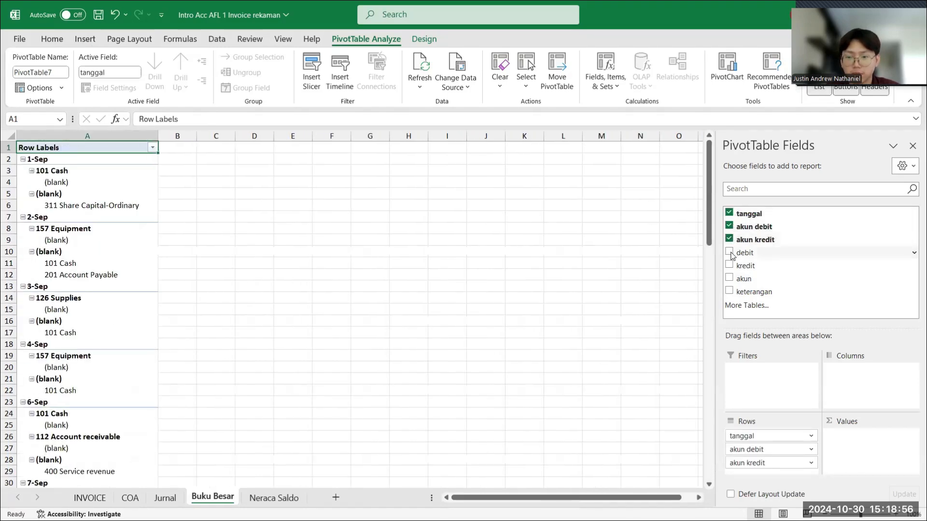
pyautogui.click(730, 253)
pyautogui.click(729, 265)
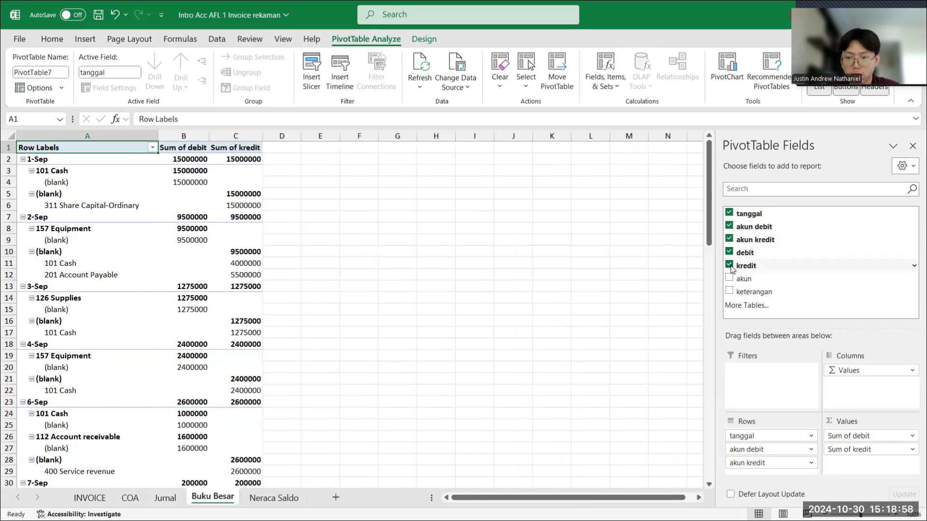
pyautogui.click(729, 278)
pyautogui.click(729, 290)
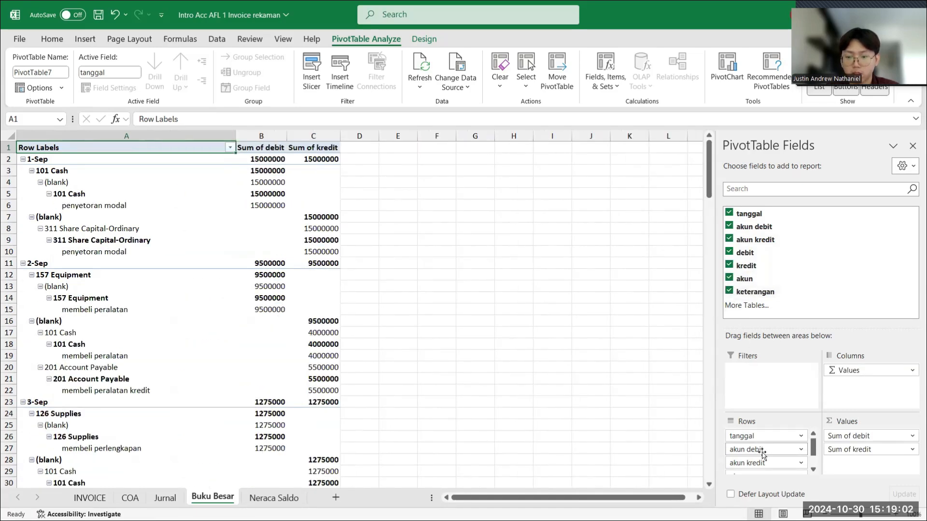
# - Make akun the PivotTable's report filter and remove the akun debit field from its rows
pyautogui.scroll(-2, 762, 454)
pyautogui.moveTo(762, 454); pyautogui.dragTo(768, 376)
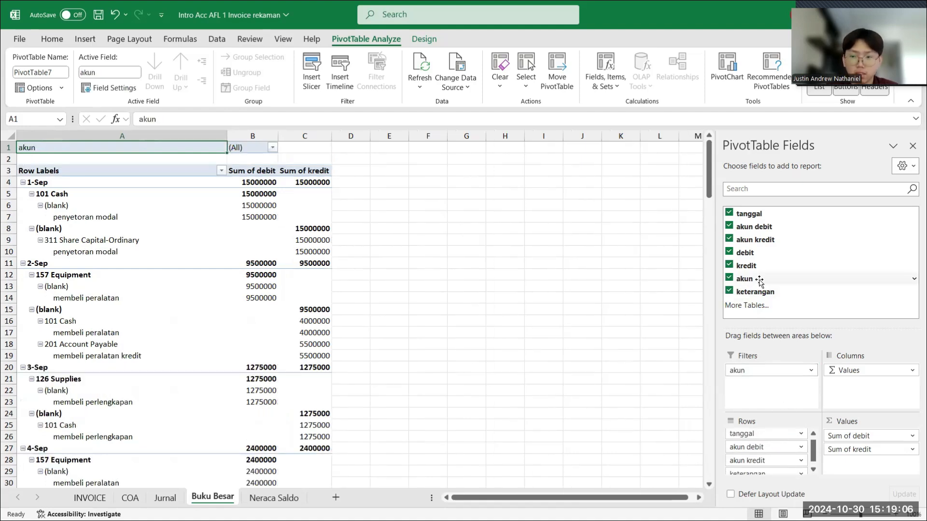
pyautogui.click(729, 227)
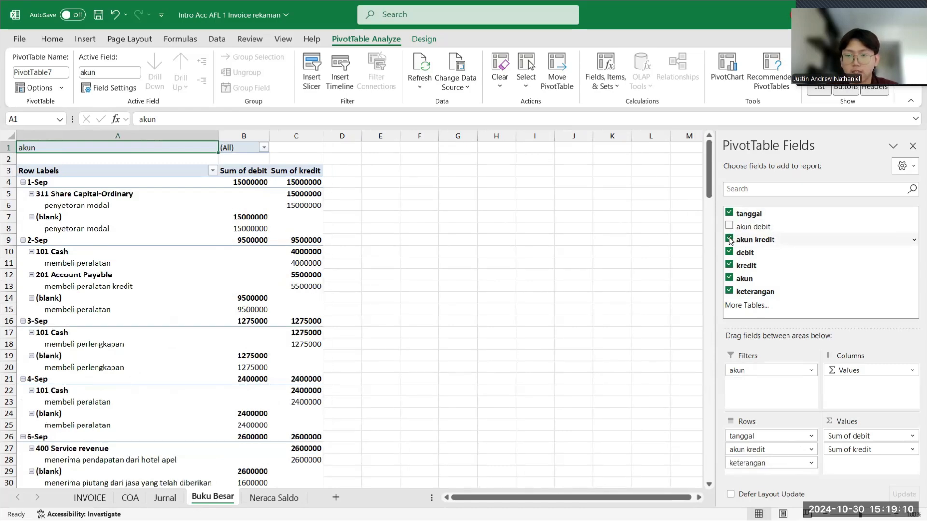
# - Remove the akun kredit field from the PivotTable and turn off grand totals for rows and columns
pyautogui.click(729, 240)
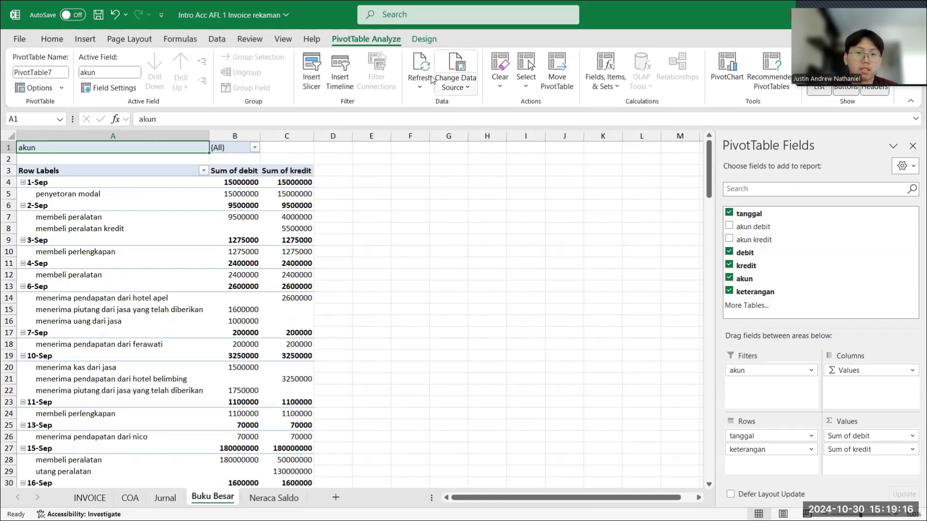
pyautogui.scroll(-7, 306, 229)
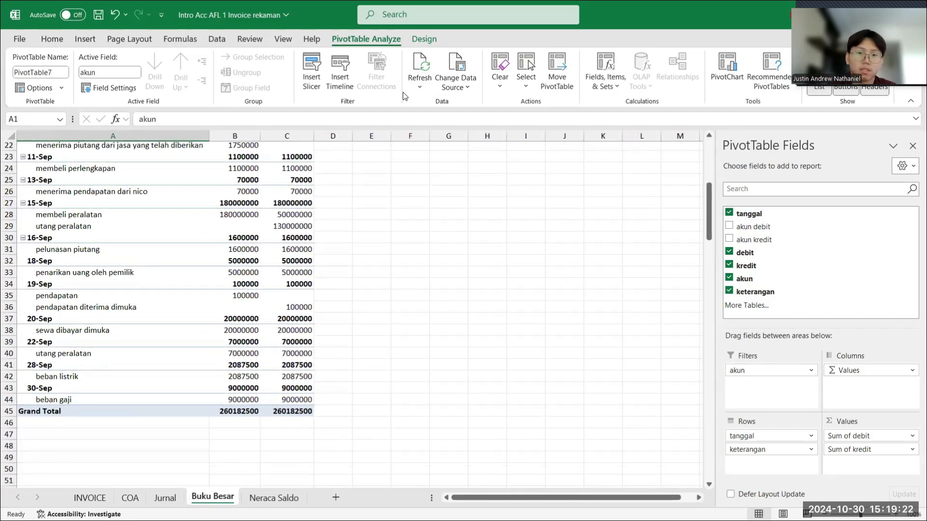
pyautogui.click(426, 39)
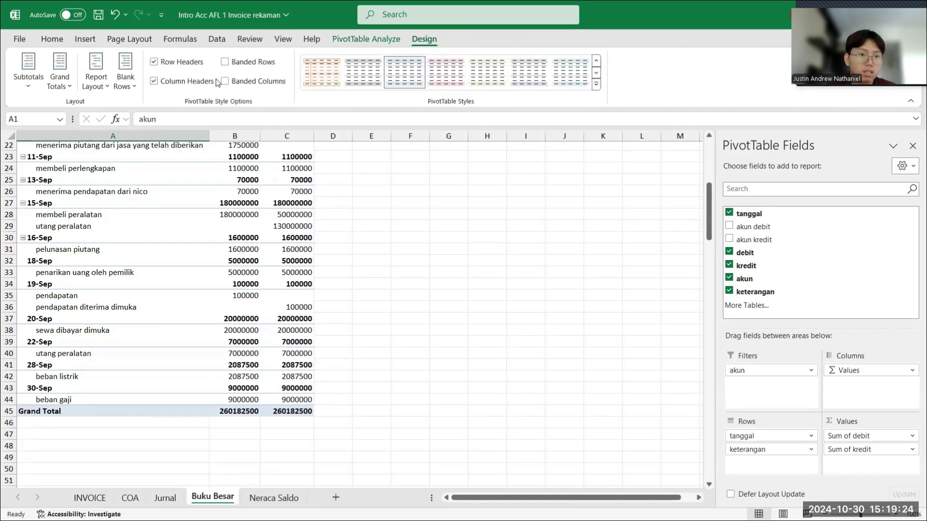
pyautogui.click(64, 80)
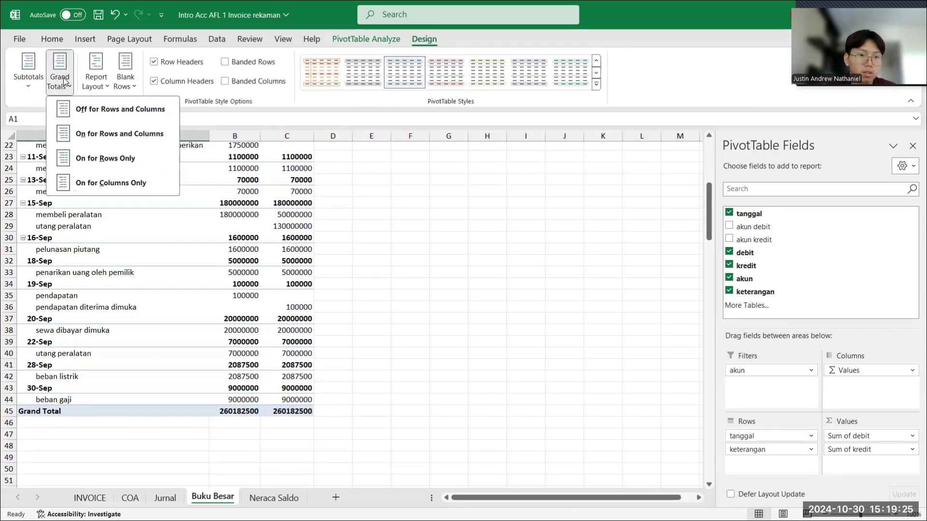
pyautogui.click(95, 110)
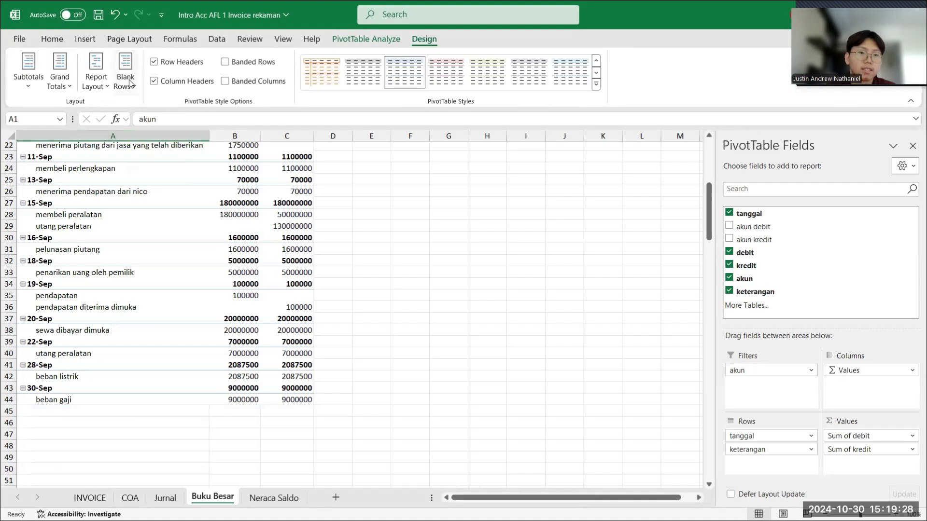
# - Show the Buku Besar PivotTable's report layout in tabular form
pyautogui.click(95, 82)
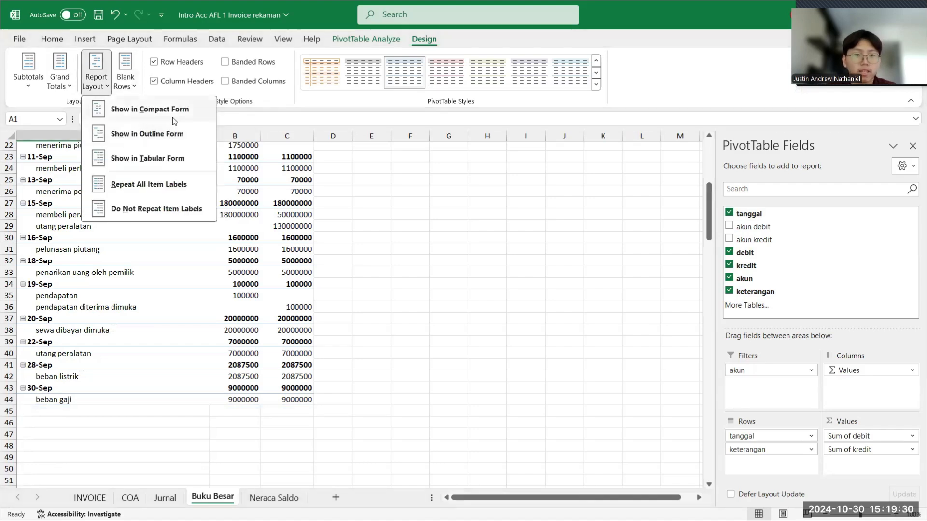
pyautogui.click(170, 161)
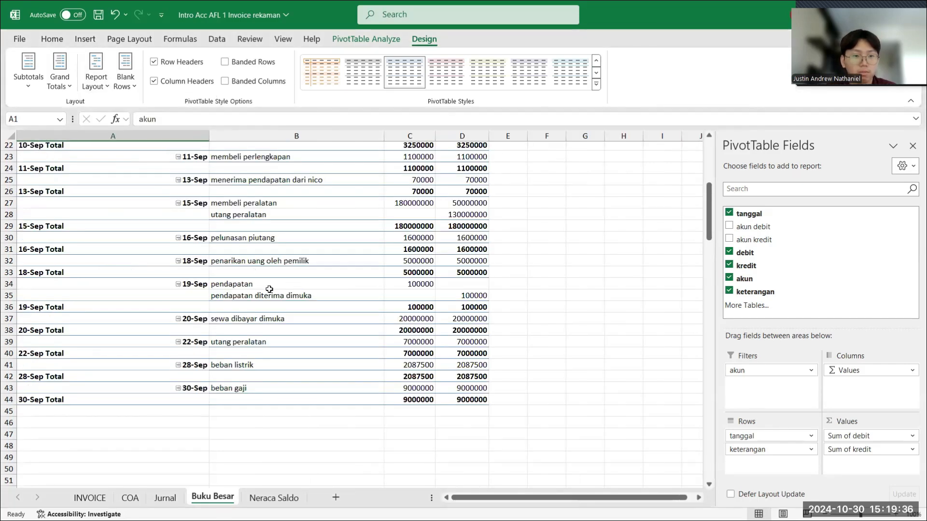
pyautogui.scroll(1, 269, 289)
pyautogui.scroll(3, 269, 290)
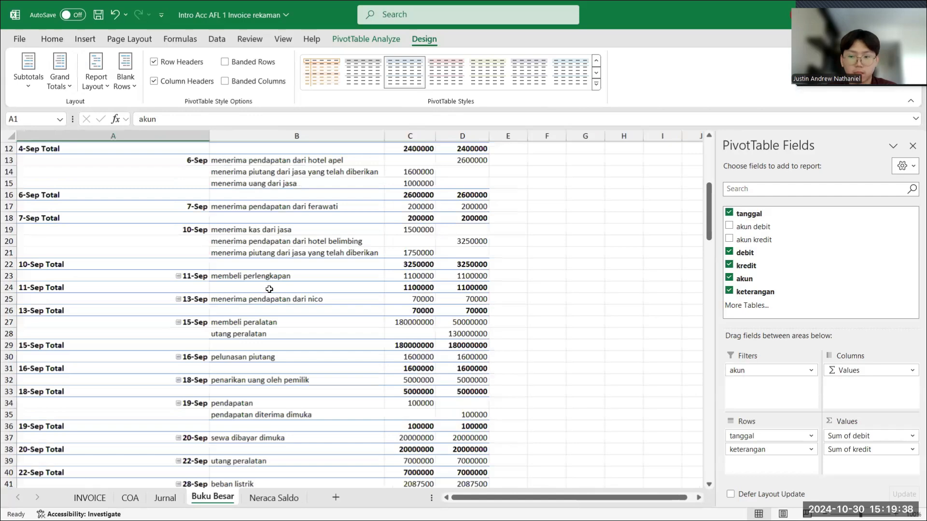
pyautogui.scroll(4, 269, 290)
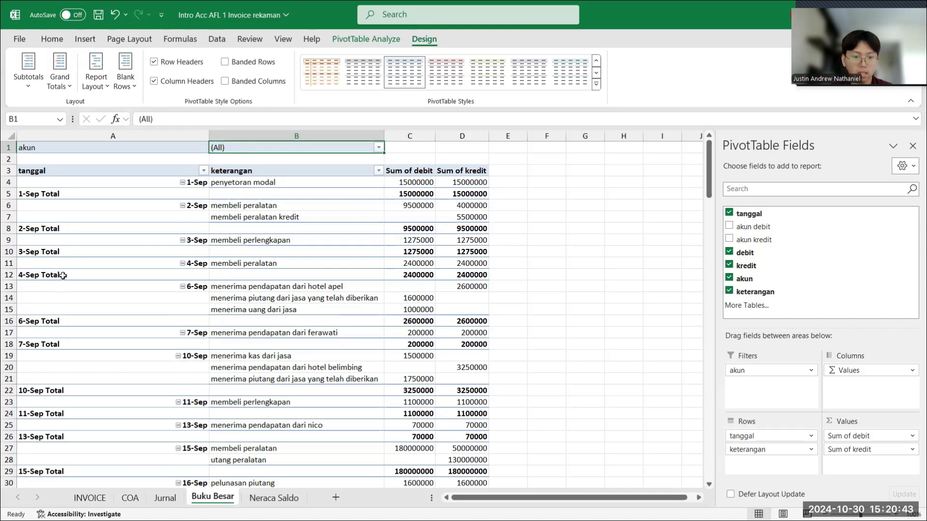
# - Hide all subtotals in the Buku Besar PivotTable
pyautogui.click(29, 87)
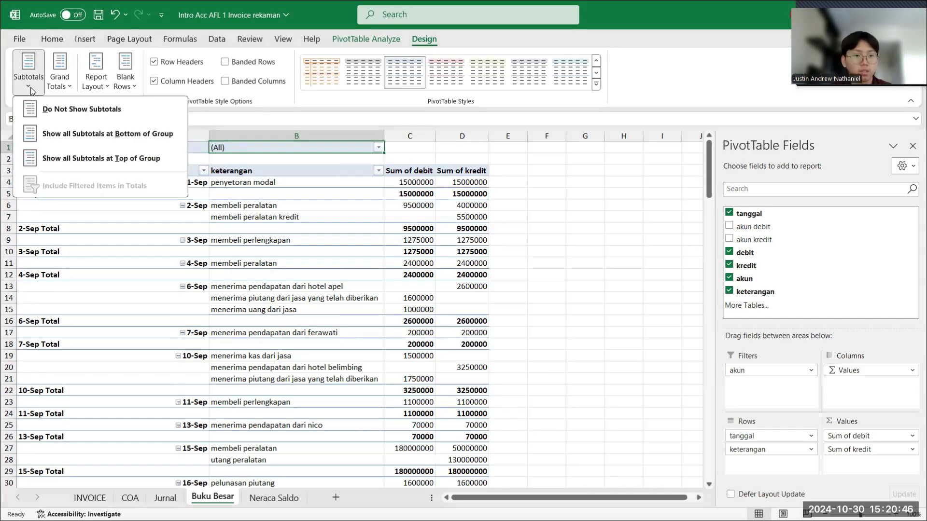
pyautogui.click(60, 111)
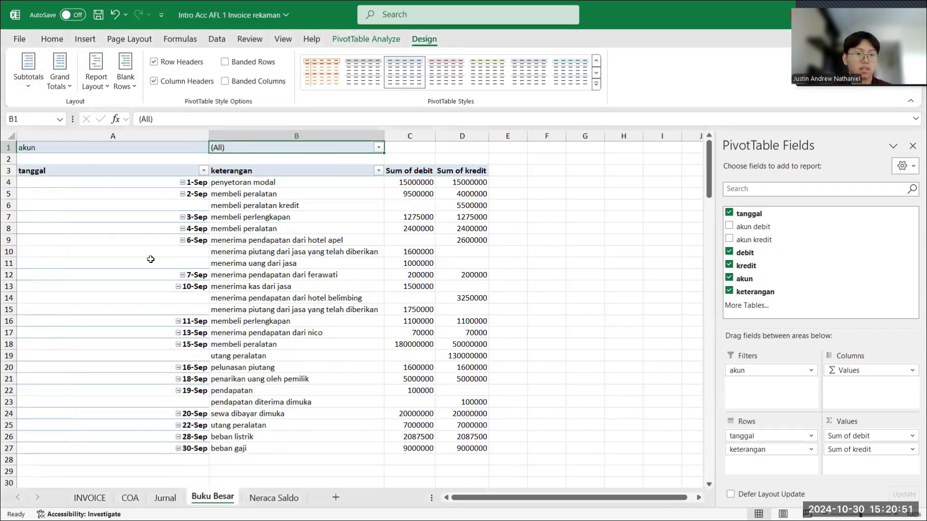
pyautogui.scroll(-1, 149, 259)
pyautogui.scroll(1, 151, 260)
pyautogui.scroll(1, 151, 260)
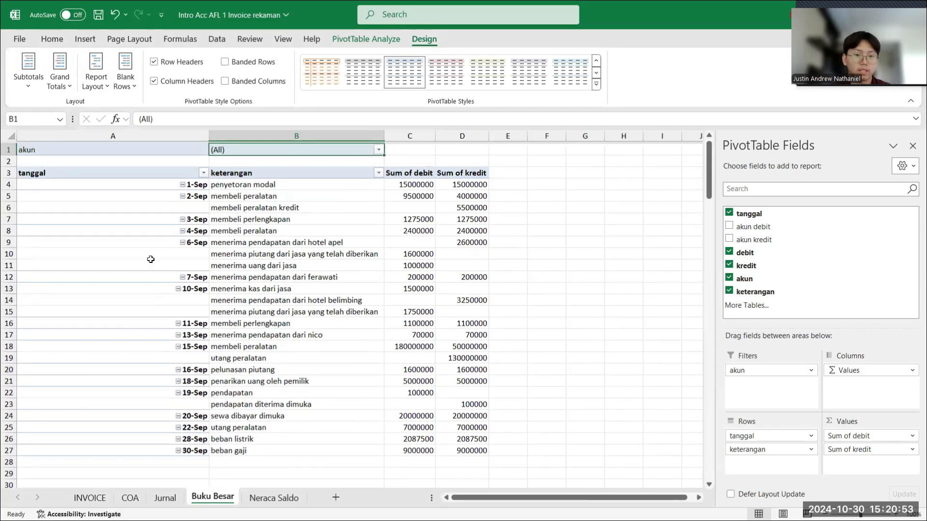
# - Start a new calculated field for the PivotTable and name it Total saldo debit
pyautogui.click(134, 242)
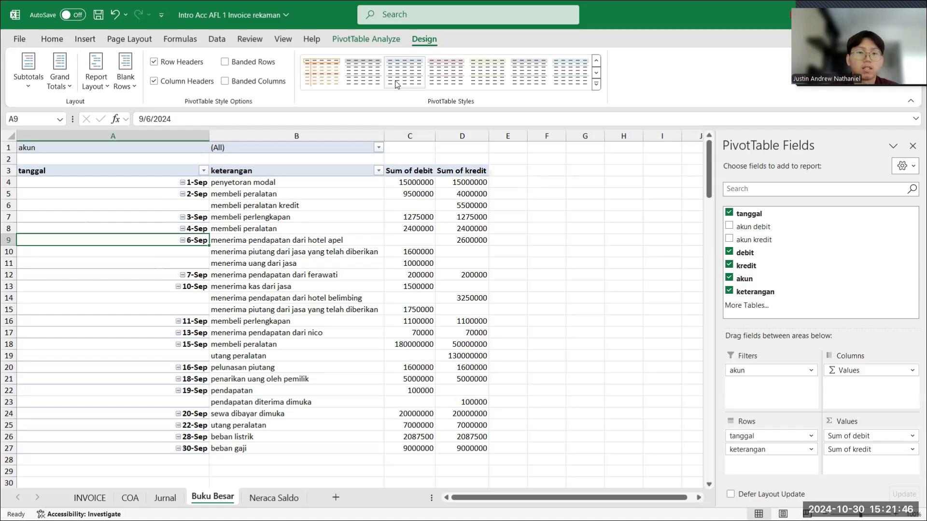
pyautogui.click(380, 42)
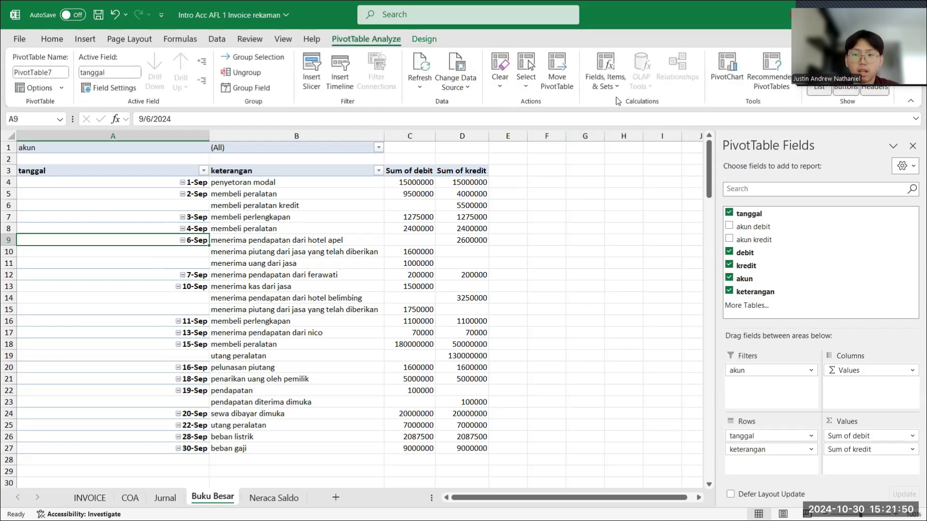
pyautogui.click(606, 77)
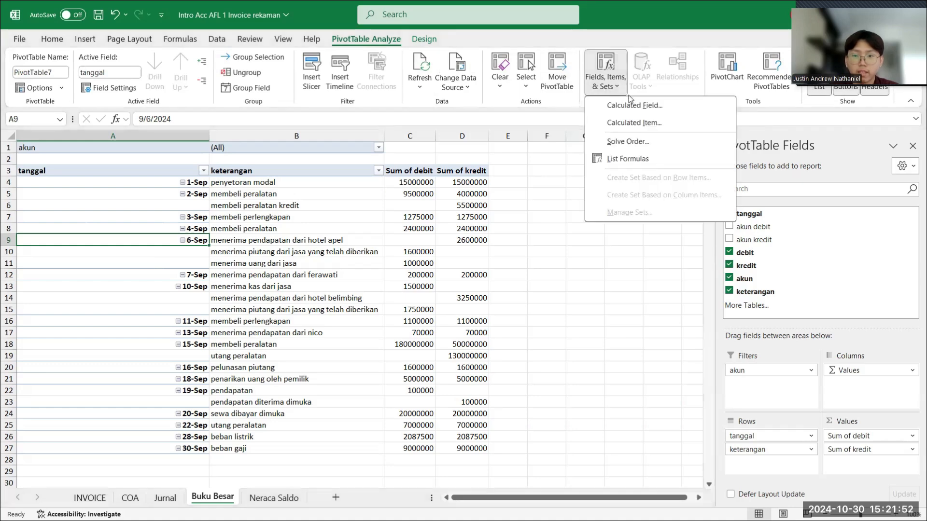
pyautogui.click(634, 106)
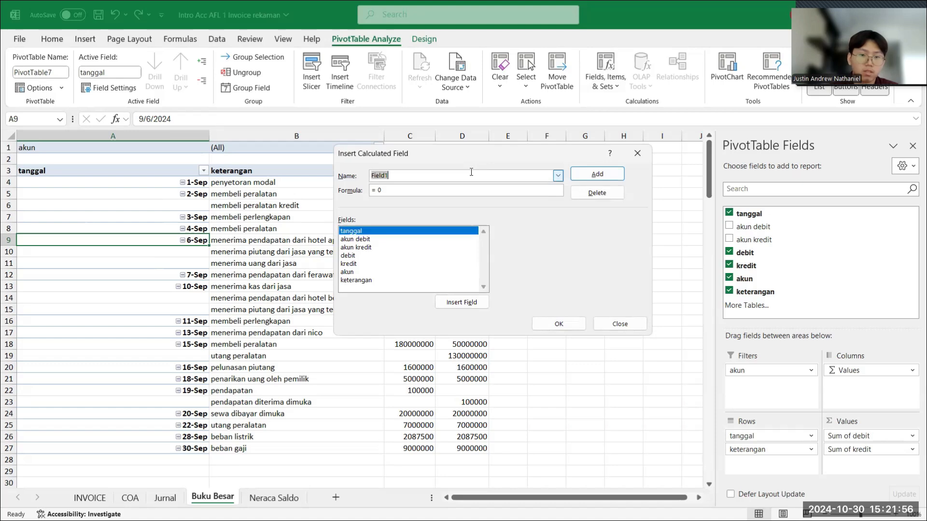
pyautogui.press('BackSpace')
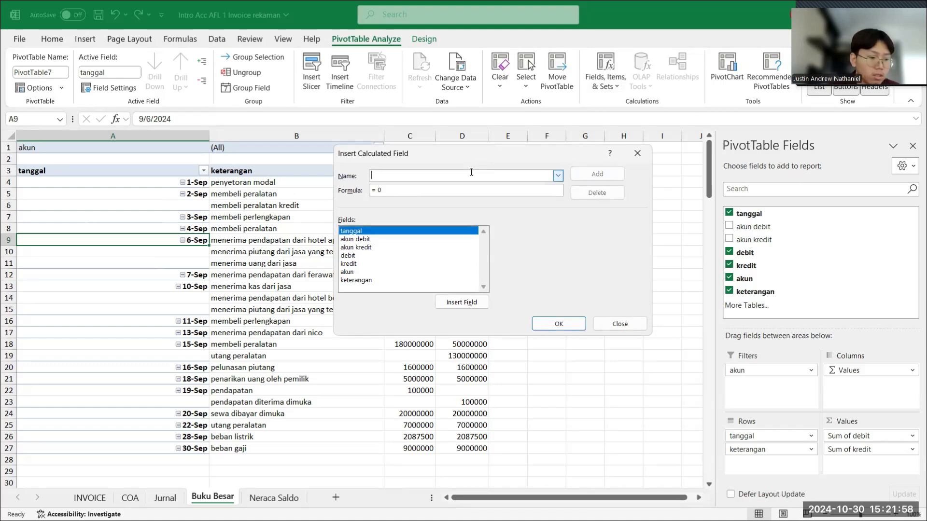
pyautogui.write('Tot')
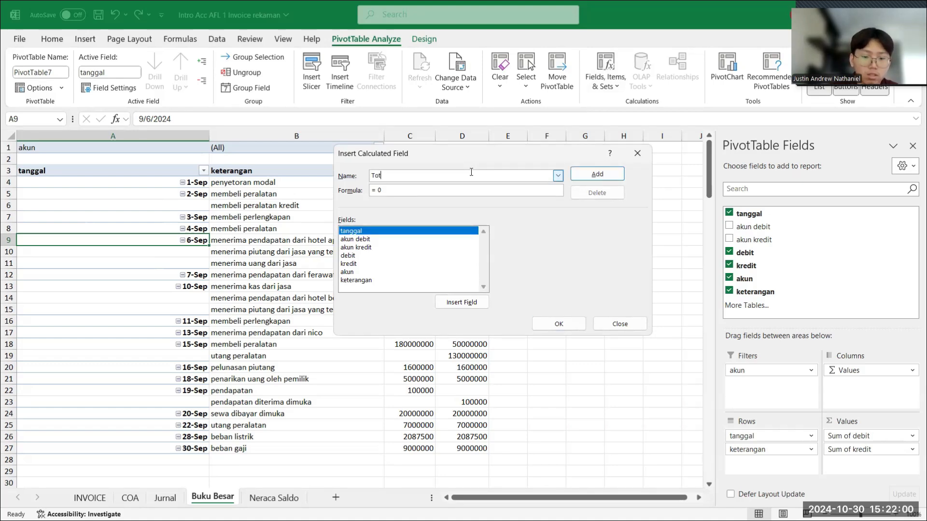
pyautogui.write('al saldo debit')
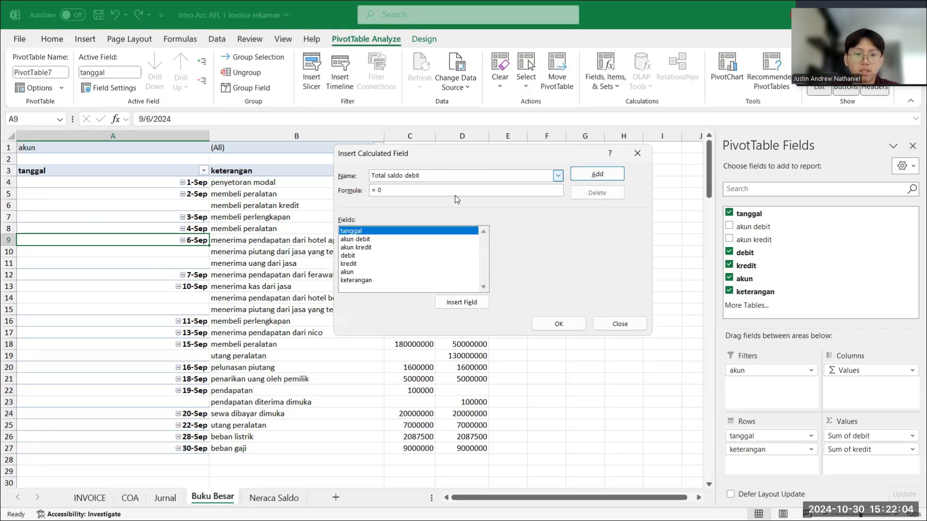
# - Enter the calculated field's formula as an IF that returns debit-kredit when debit>kredit, using the debit and kredit fields
pyautogui.click(455, 191)
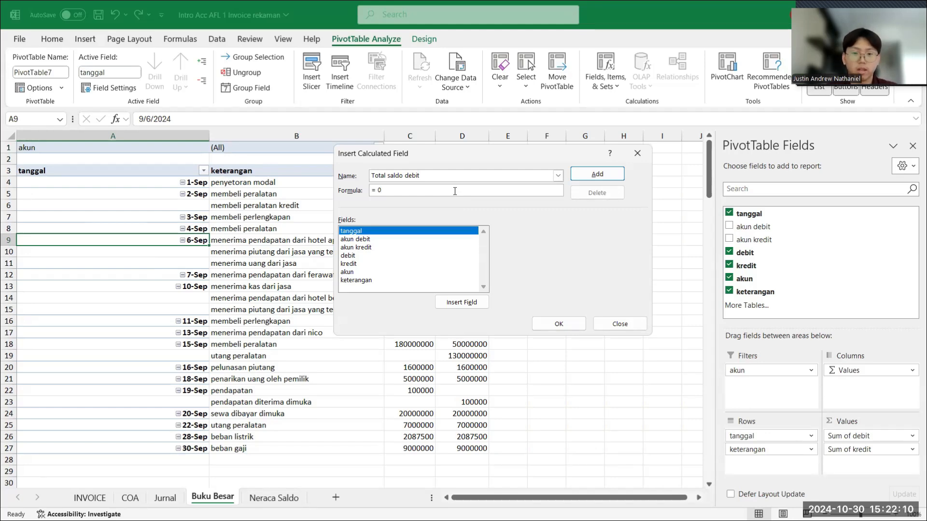
pyautogui.press('BackSpace')
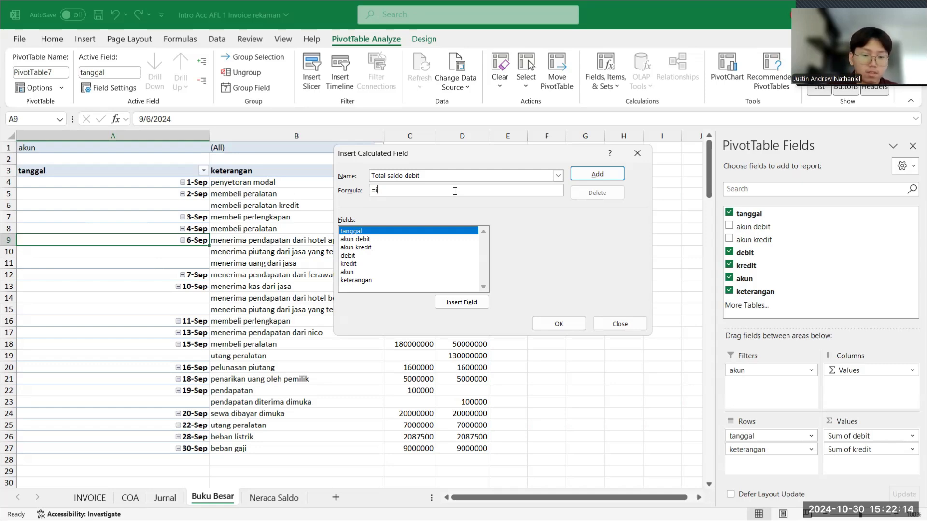
pyautogui.write('if(')
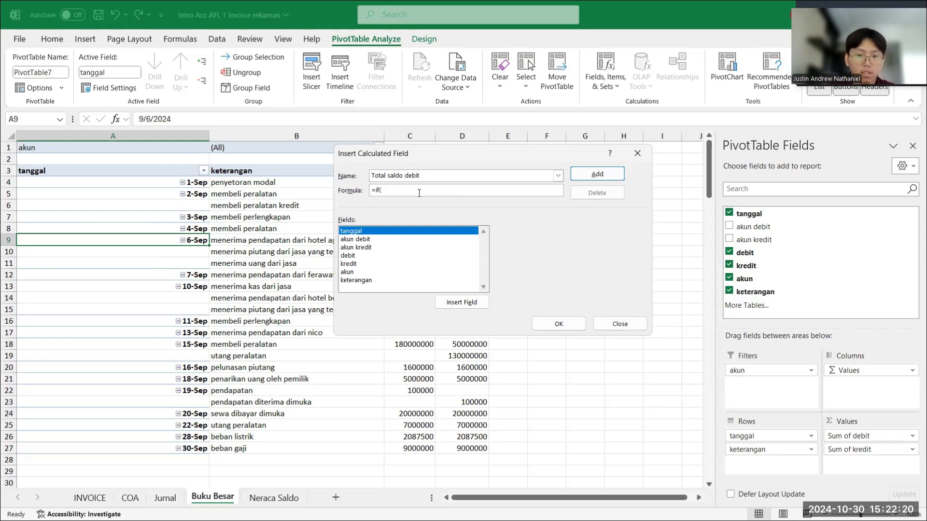
pyautogui.click(352, 257)
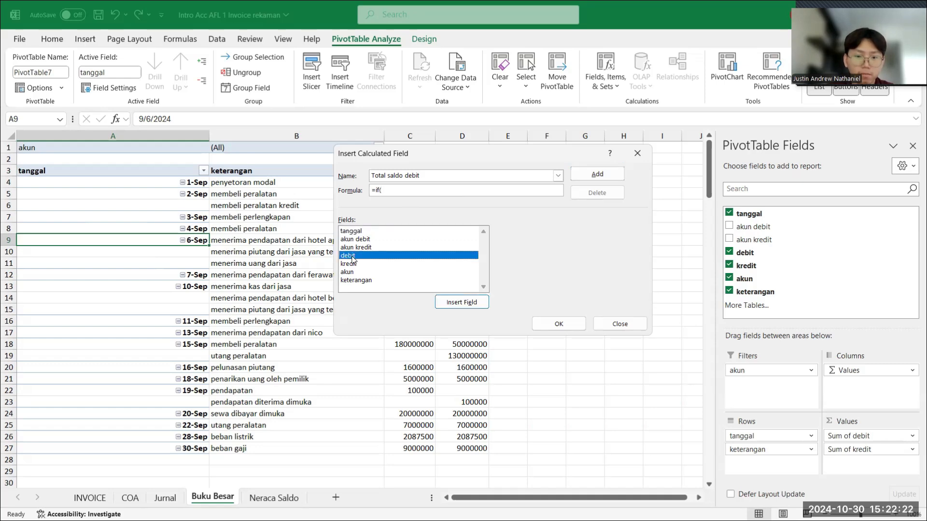
pyautogui.doubleClick(353, 257)
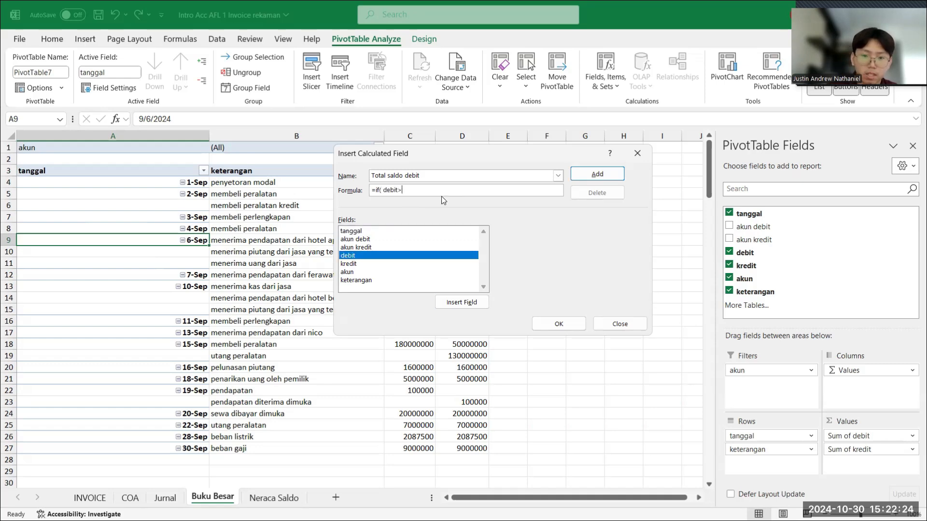
pyautogui.write('>')
pyautogui.doubleClick(351, 264)
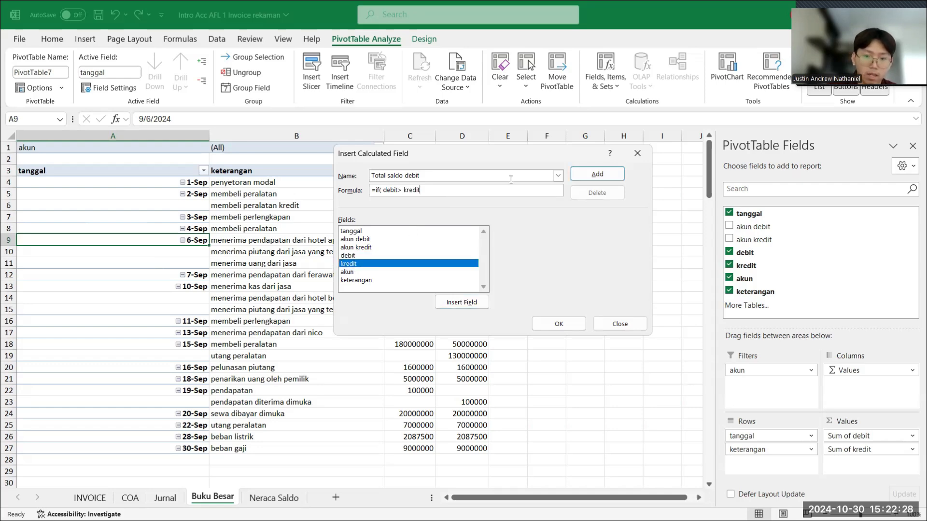
pyautogui.write(',')
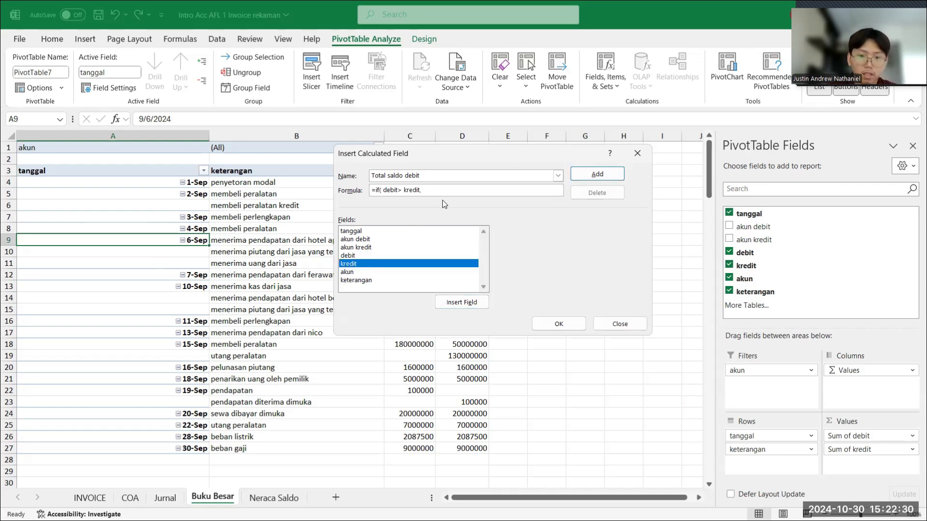
pyautogui.doubleClick(366, 255)
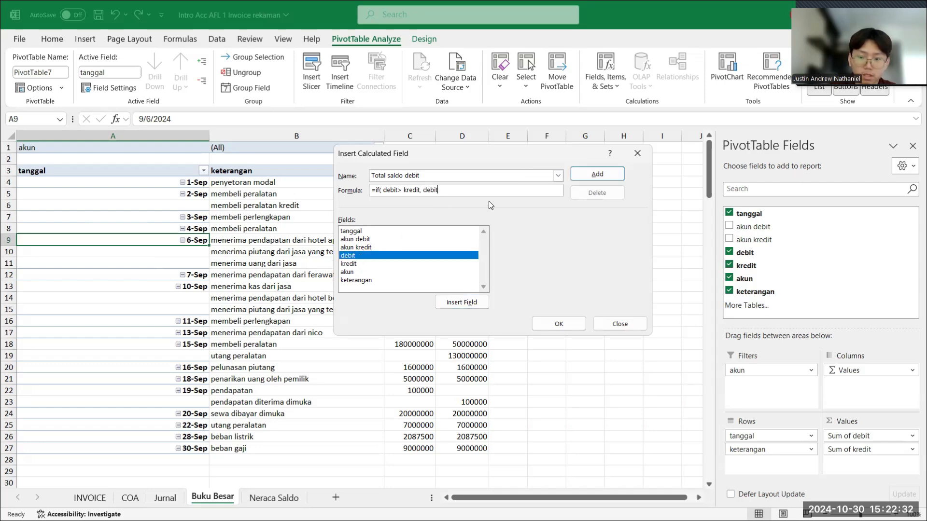
pyautogui.doubleClick(363, 264)
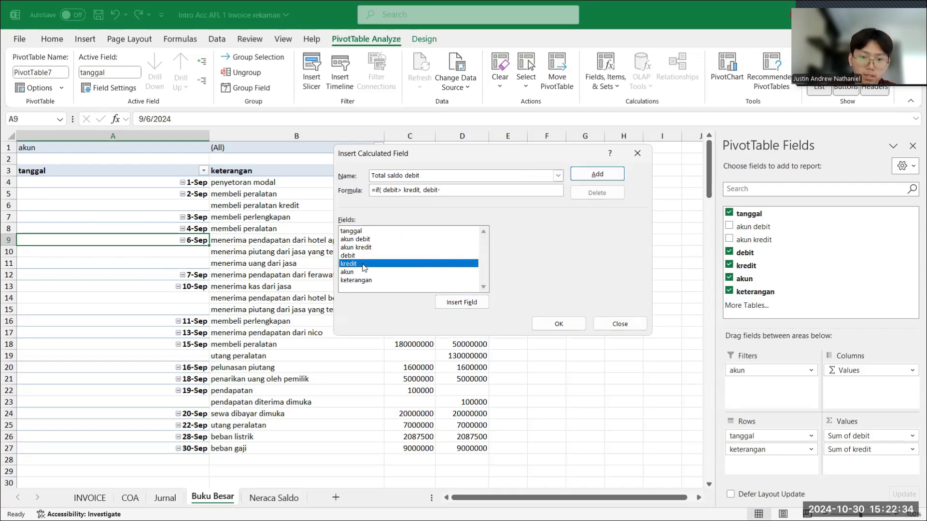
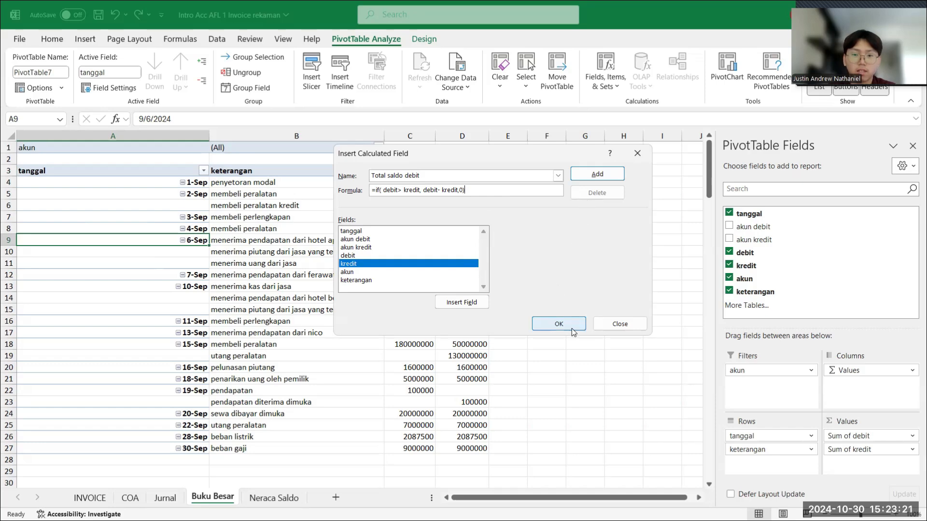
# - Add the calculated field Total saldo debit with the formula =if( debit> kredit, debit- kredit,0) to the PivotTable
pyautogui.click(597, 174)
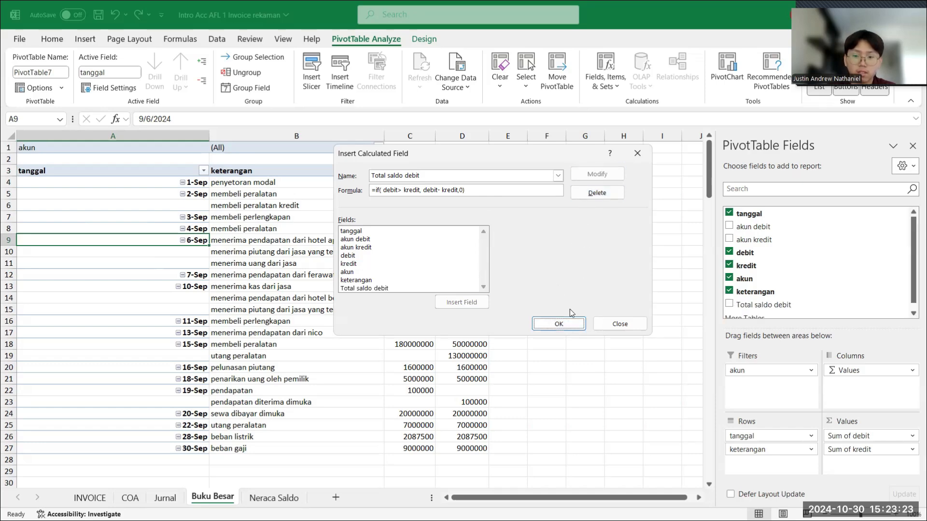
pyautogui.click(564, 324)
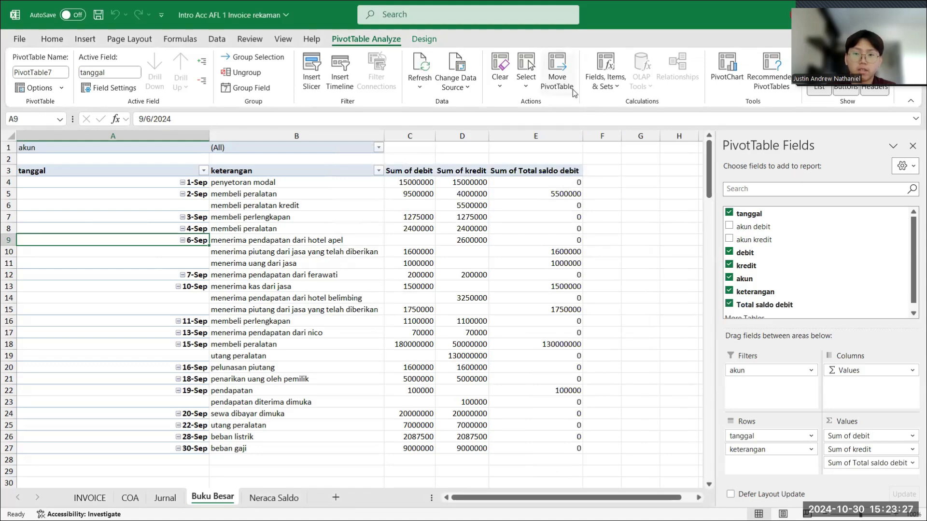
# - Start a new PivotTable calculated field and name it Total saldo kredit
pyautogui.click(607, 81)
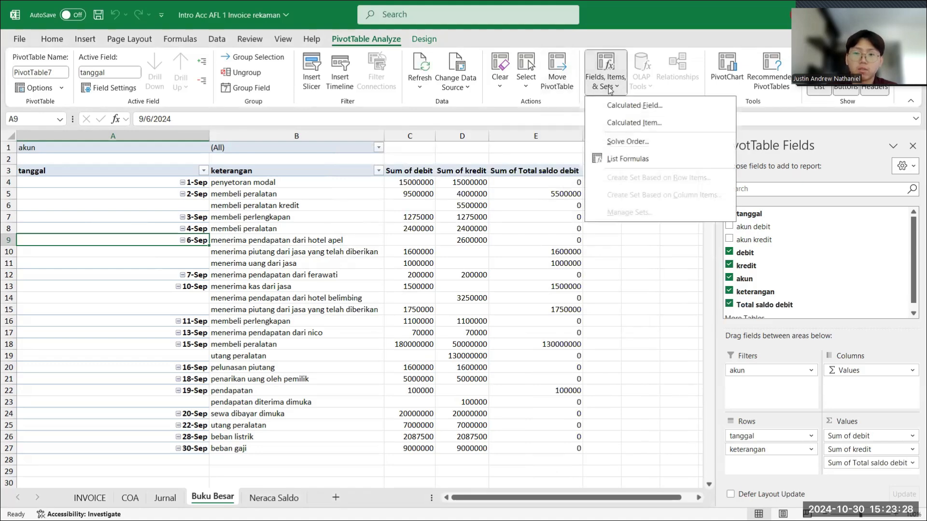
pyautogui.click(629, 106)
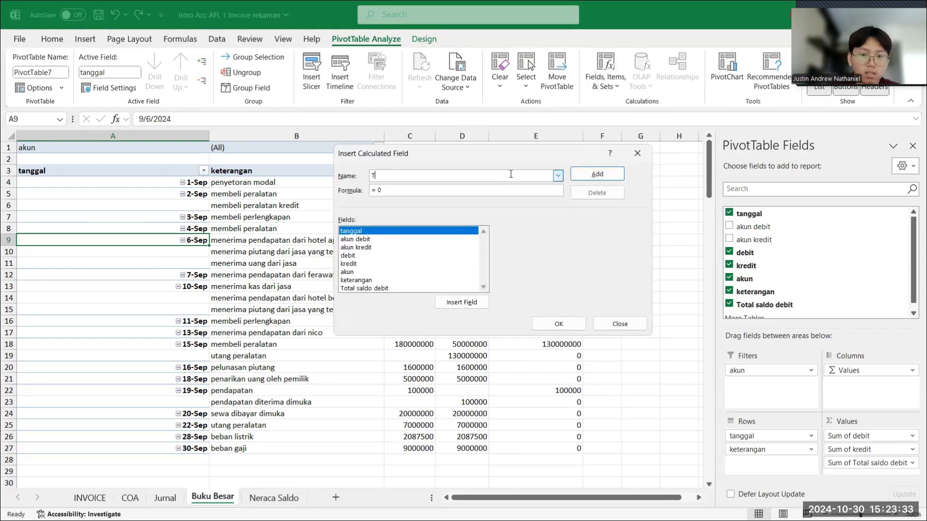
pyautogui.write('Total saldo ')
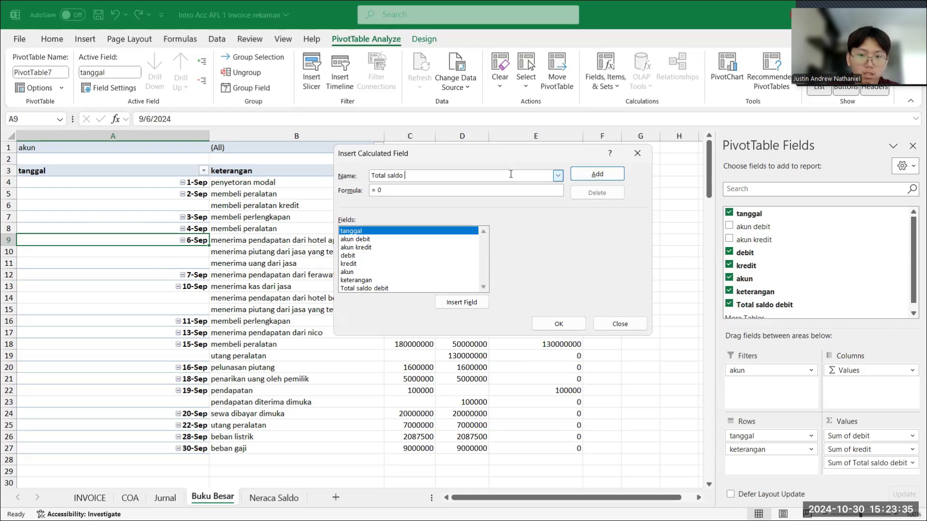
pyautogui.write('kredit')
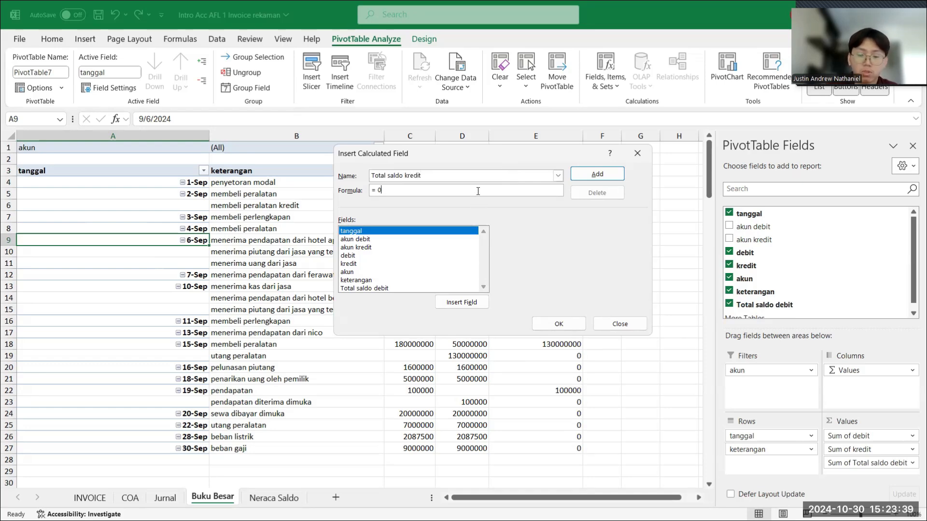
# - Set the Total saldo kredit formula to =if( kredit> debit, kredit- debit,0) and add the field to the PivotTable
pyautogui.press('BackSpace')
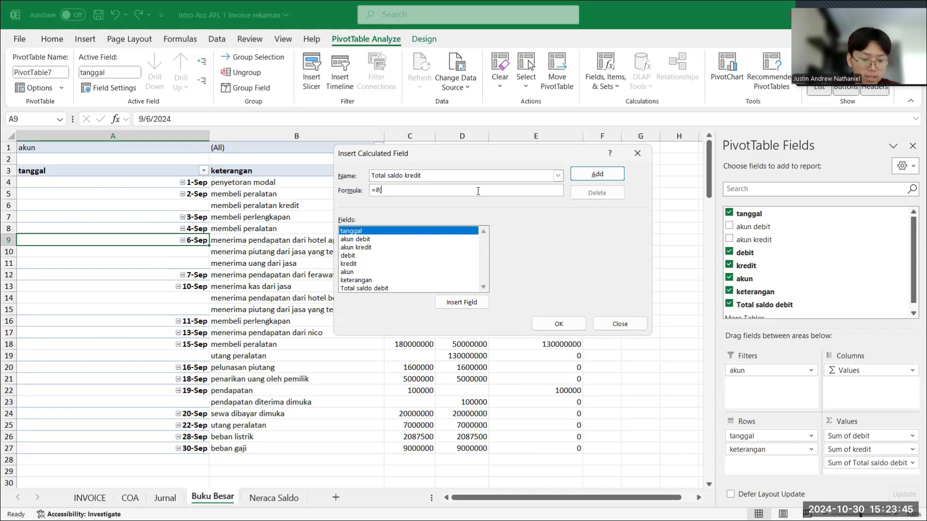
pyautogui.doubleClick(362, 264)
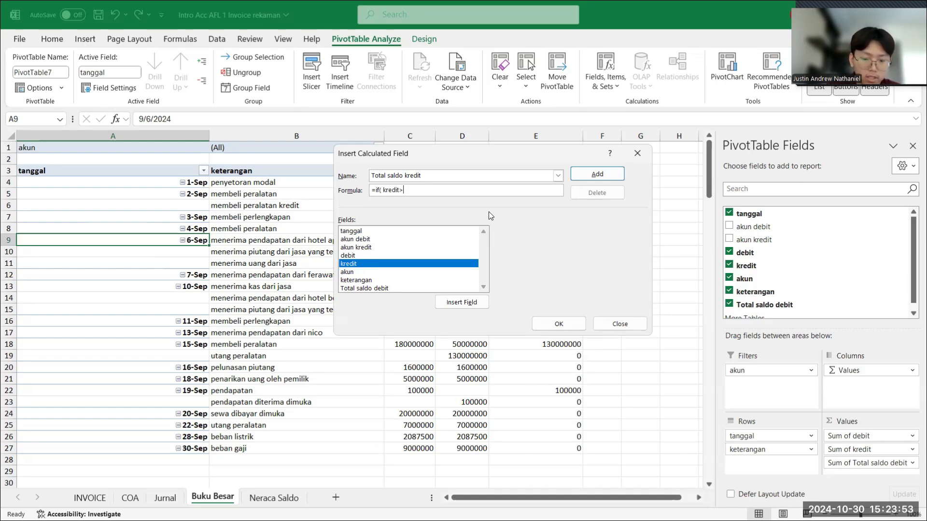
pyautogui.write('>')
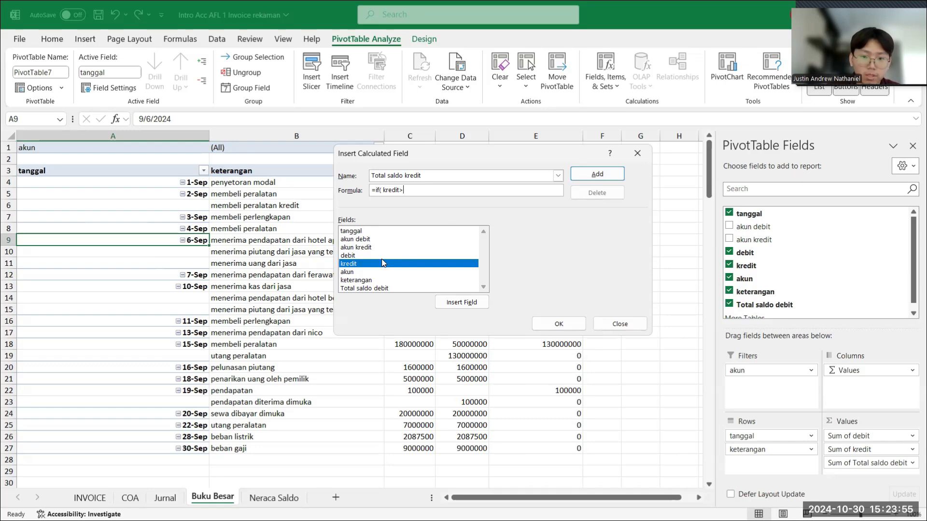
pyautogui.doubleClick(382, 256)
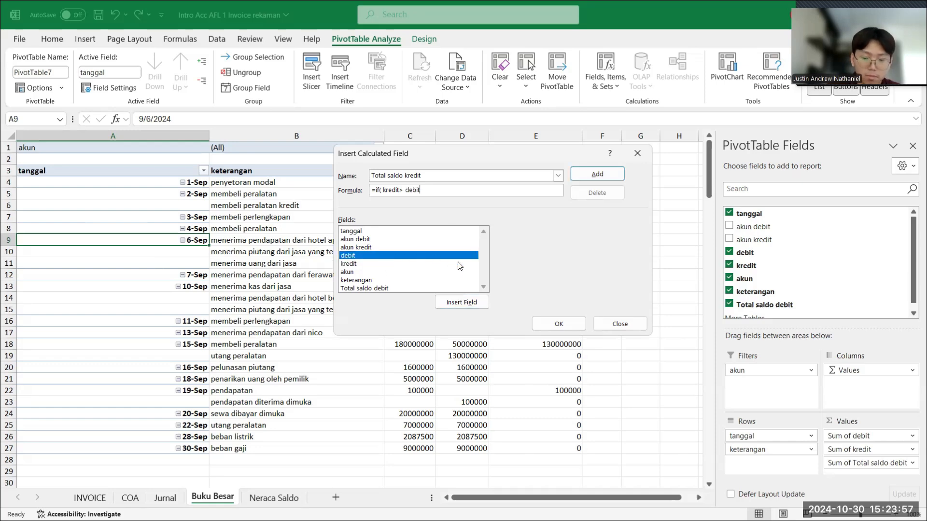
pyautogui.write(',')
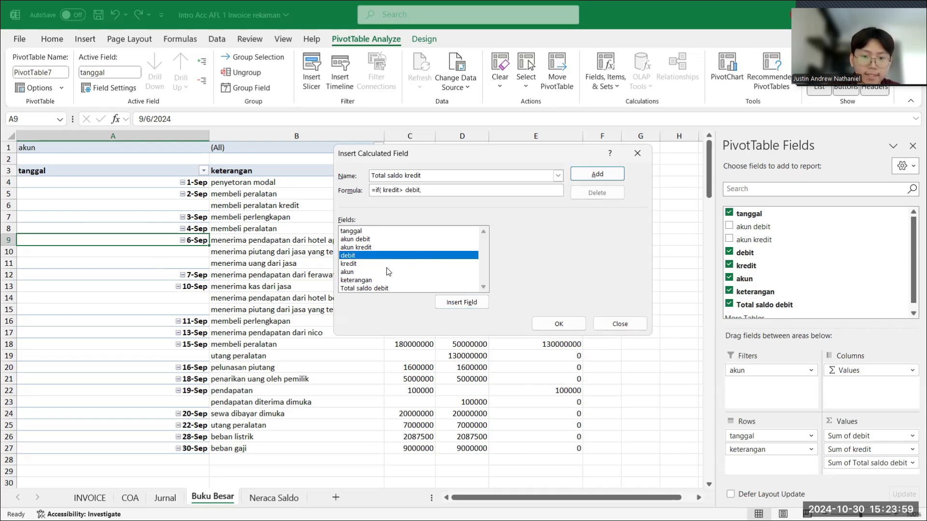
pyautogui.doubleClick(379, 264)
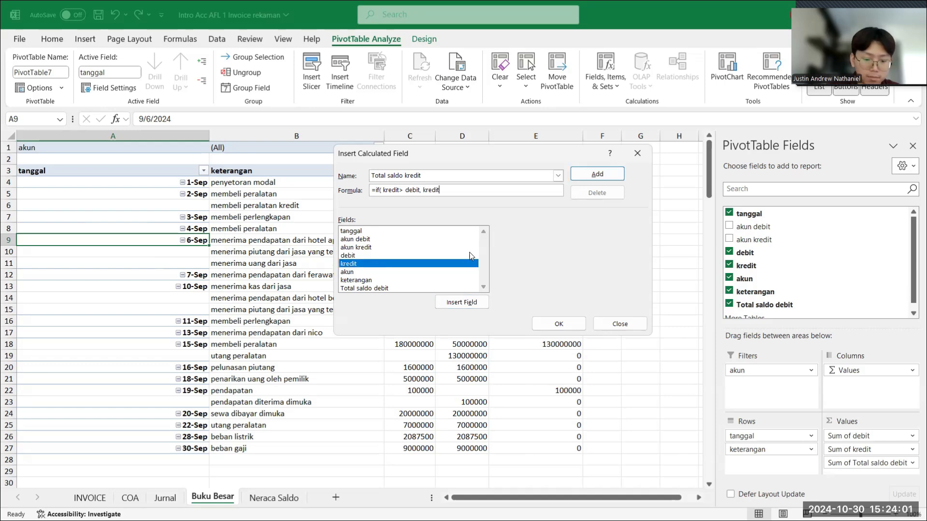
pyautogui.doubleClick(381, 255)
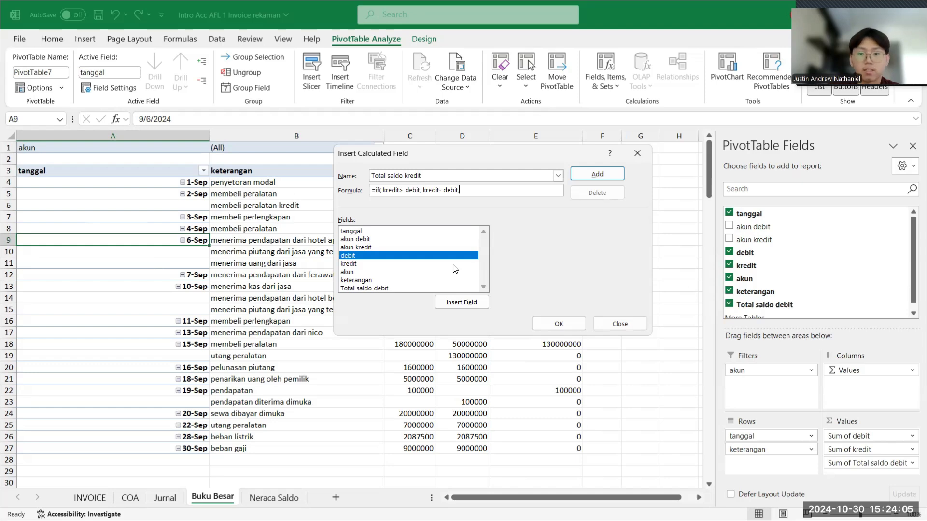
pyautogui.write(',0')
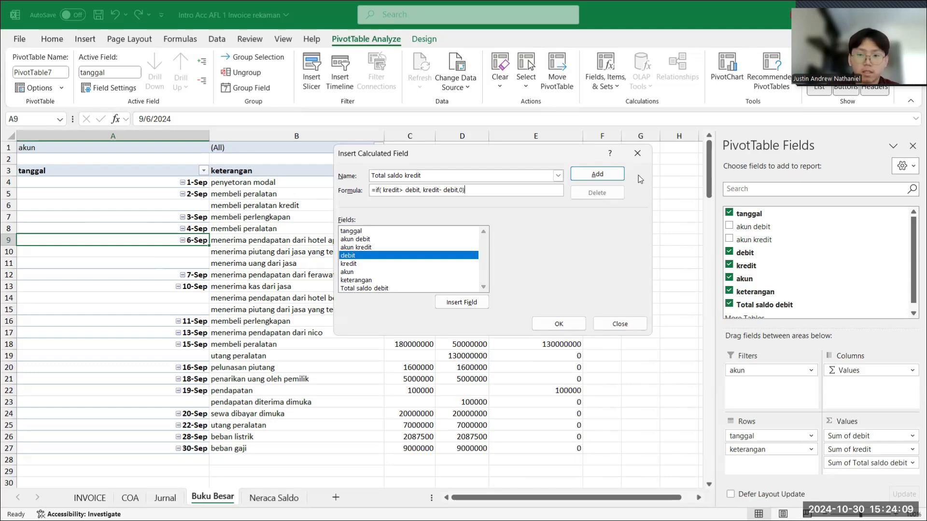
pyautogui.click(598, 174)
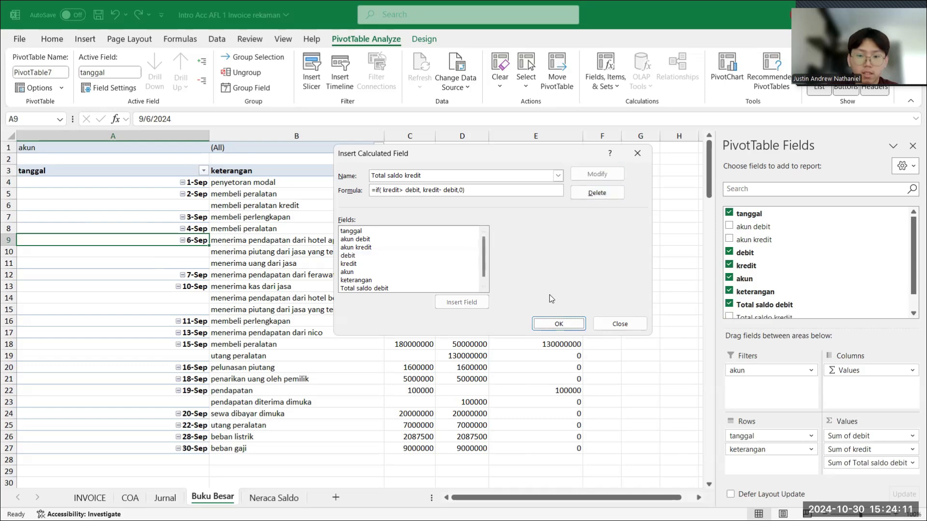
pyautogui.click(559, 323)
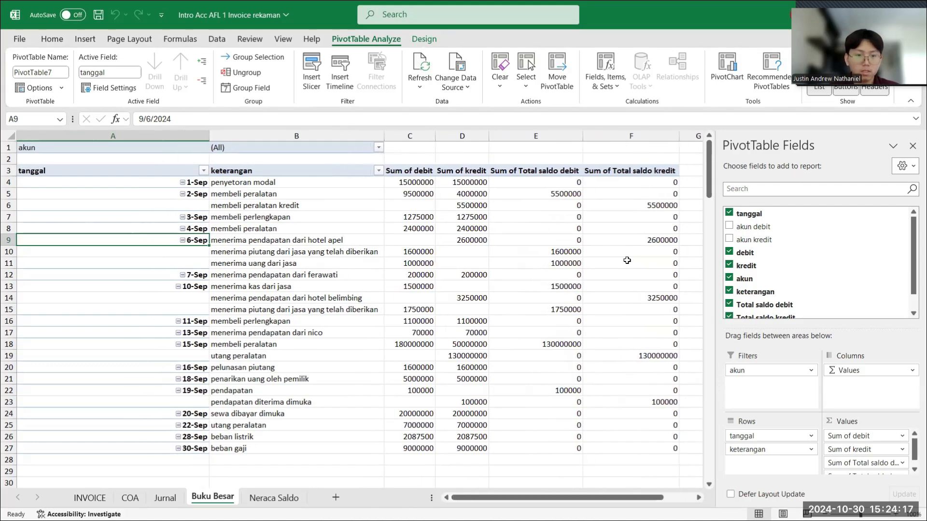
# - Filter the PivotTable's akun field to 101 Cash
pyautogui.click(379, 148)
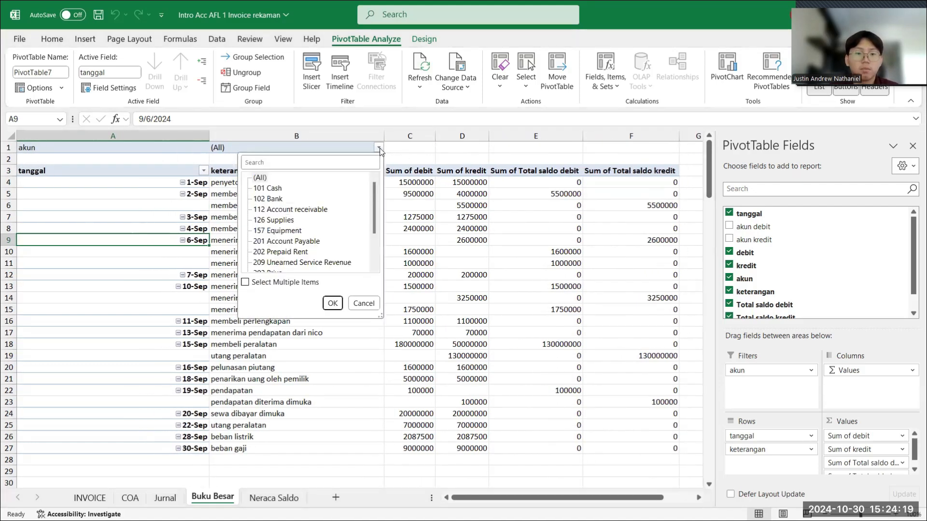
pyautogui.click(279, 192)
pyautogui.click(333, 302)
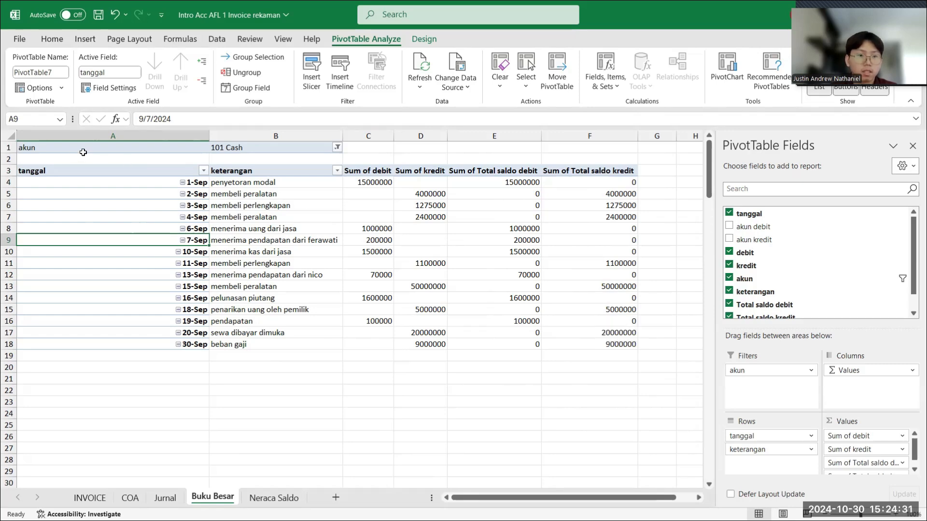
# - Copy the 101 Cash PivotTable in A1:F18 and paste it below at cell A21
pyautogui.moveTo(26, 147); pyautogui.dragTo(579, 337)
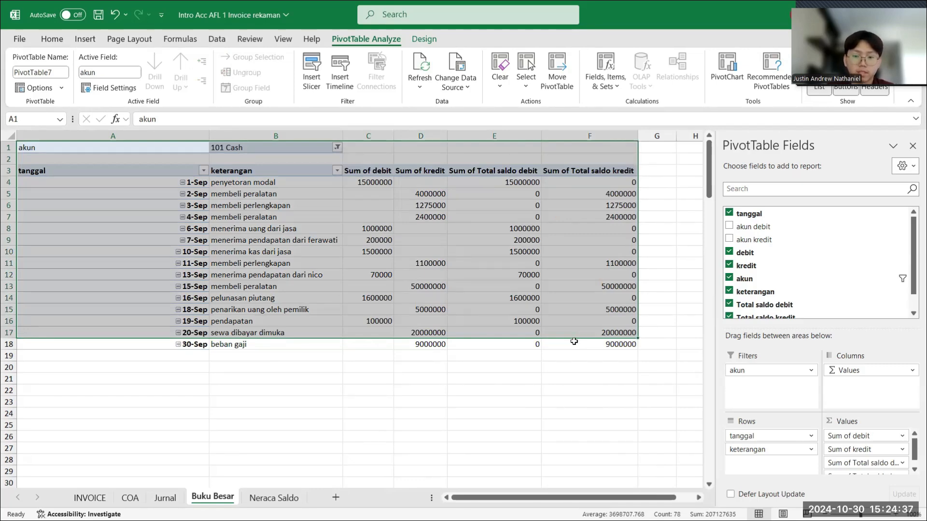
pyautogui.click(575, 345)
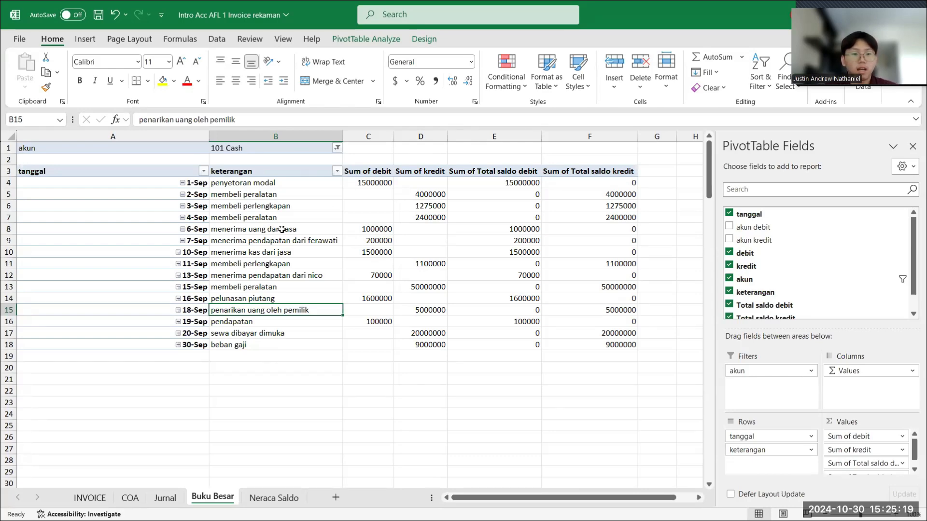
pyautogui.scroll(-1, 328, 245)
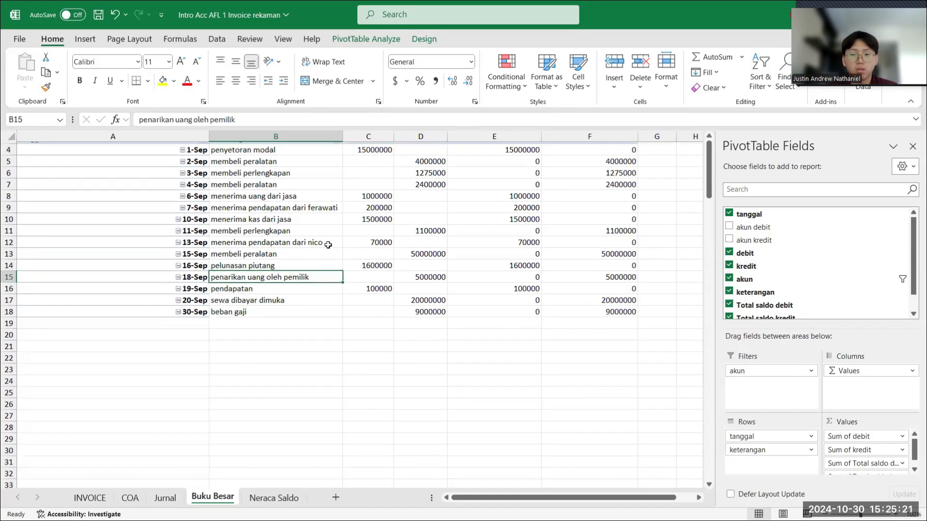
pyautogui.scroll(1, 329, 245)
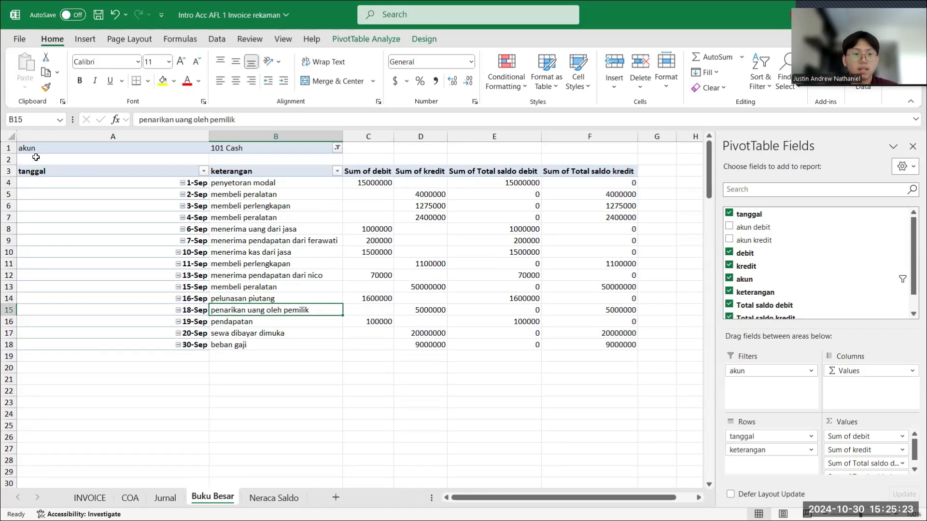
pyautogui.moveTo(29, 150); pyautogui.dragTo(594, 344)
pyautogui.hotkey('ctrl', 'c')
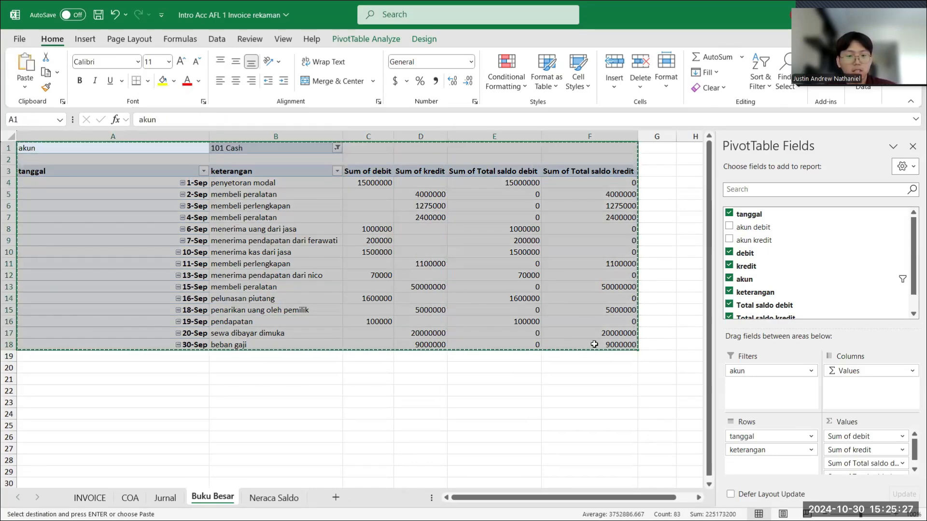
pyautogui.click(89, 381)
pyautogui.scroll(-1, 89, 381)
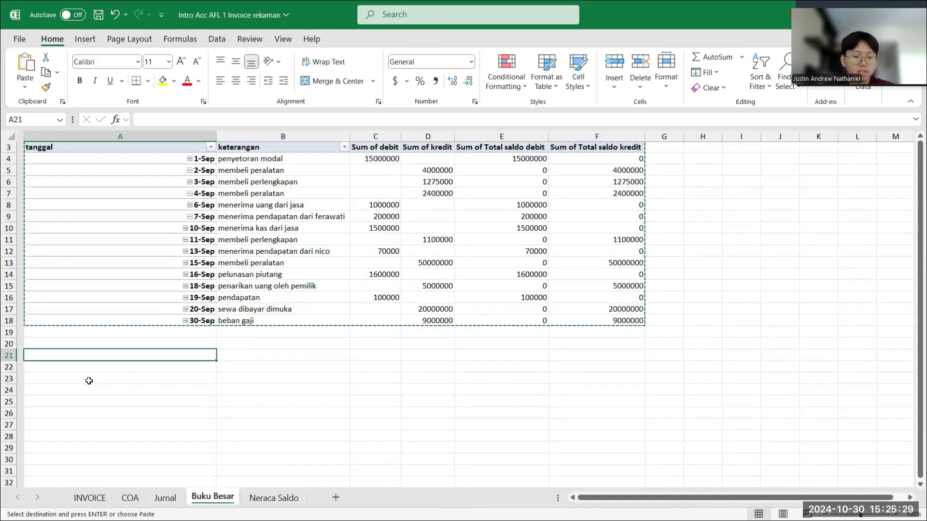
pyautogui.hotkey('ctrl', 'v')
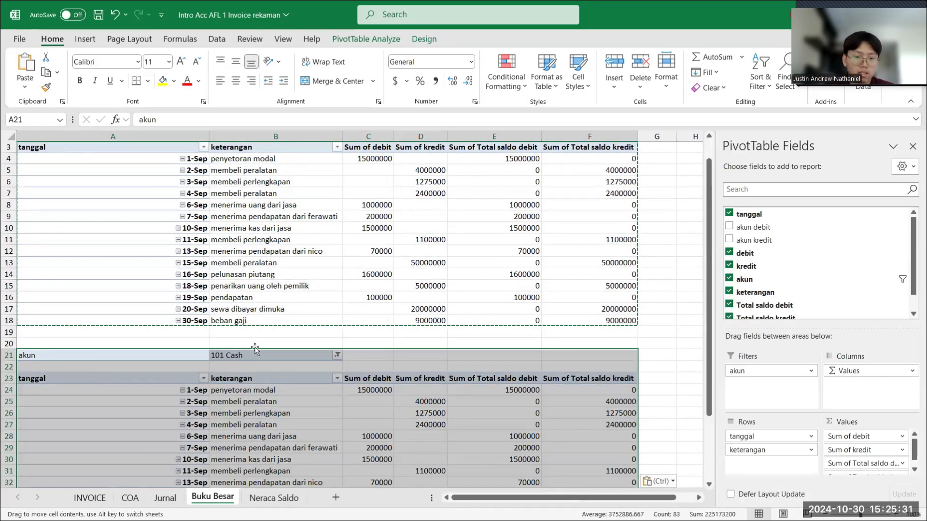
# - Change the akun filter of the PivotTable copy at A21 to 102 Bank
pyautogui.click(290, 333)
pyautogui.click(300, 357)
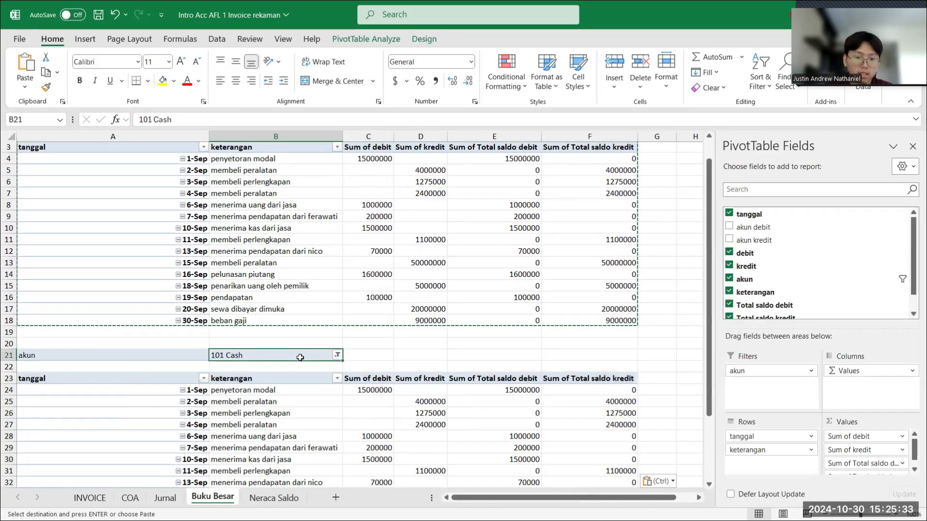
pyautogui.click(337, 354)
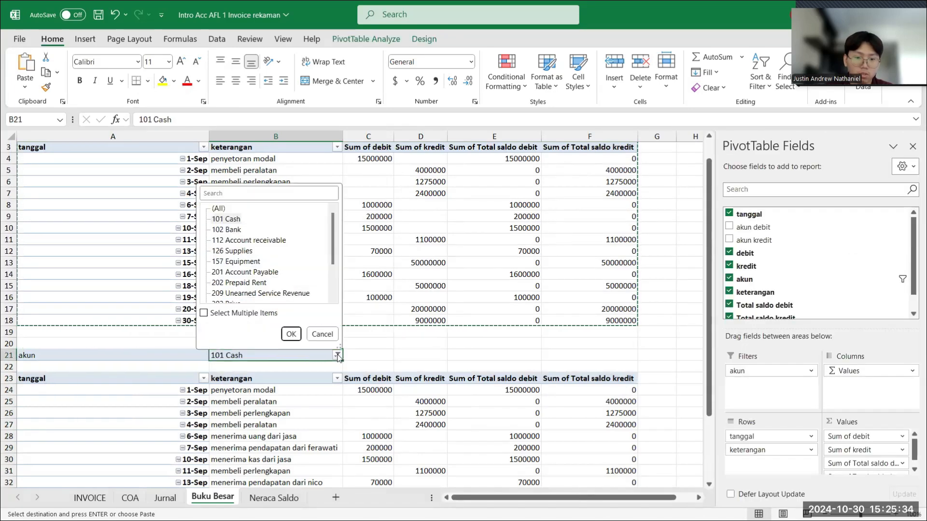
pyautogui.click(226, 229)
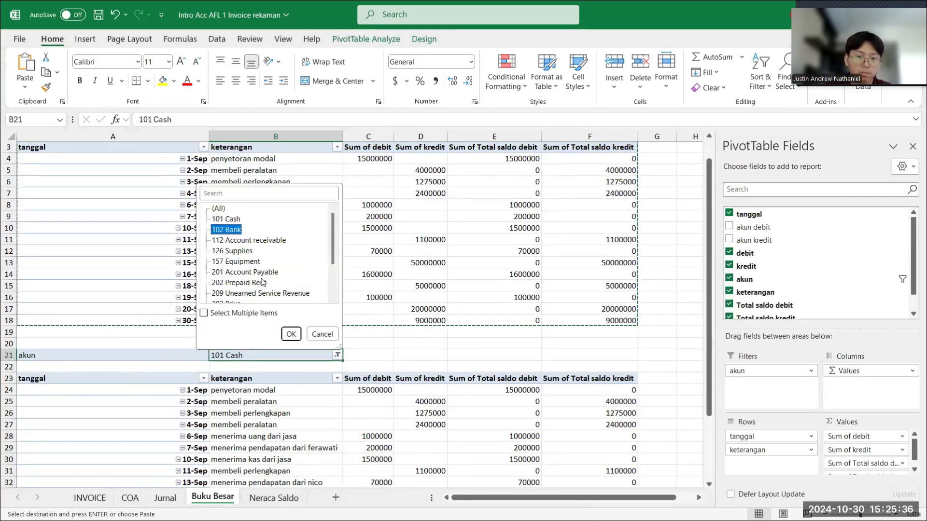
pyautogui.click(291, 334)
# - Paste another copy of the 101 Cash PivotTable at cell A27, below the 102 Bank table
pyautogui.scroll(-2, 310, 427)
pyautogui.scroll(-1, 311, 427)
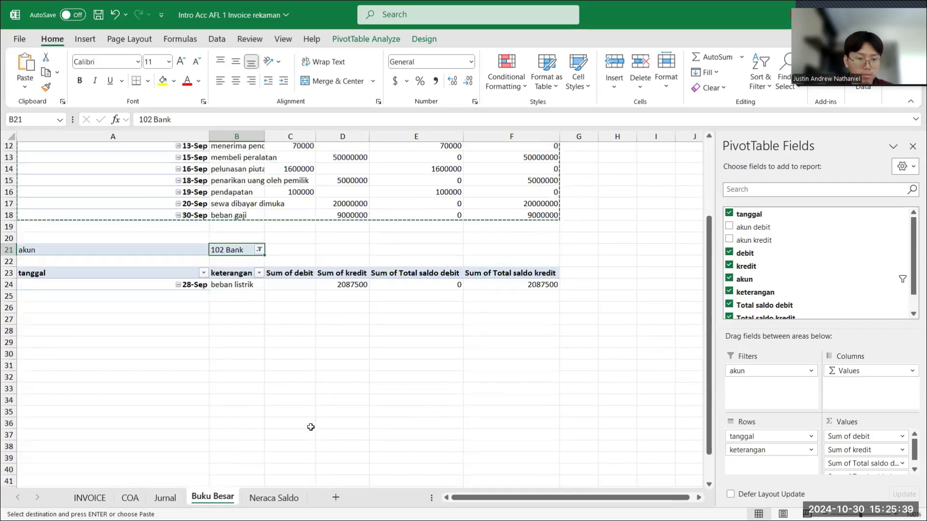
pyautogui.click(104, 320)
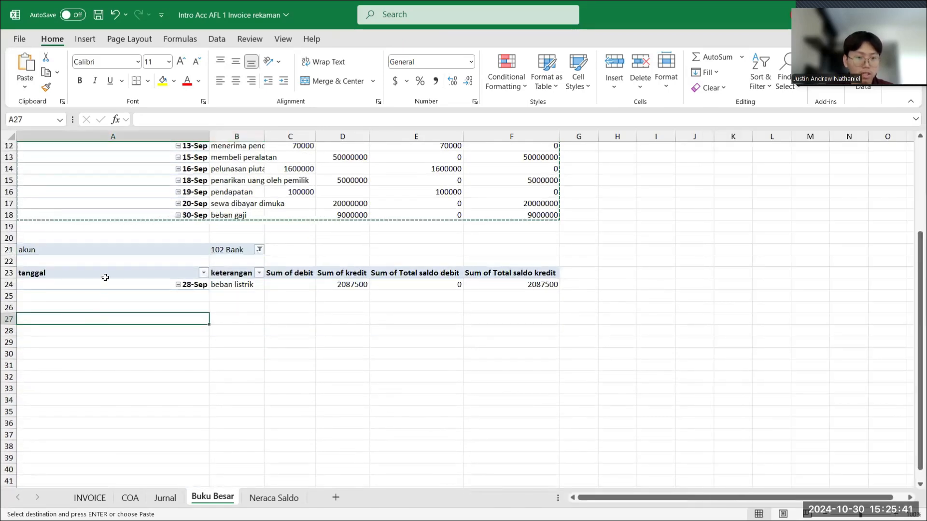
pyautogui.hotkey('ctrl', 'v')
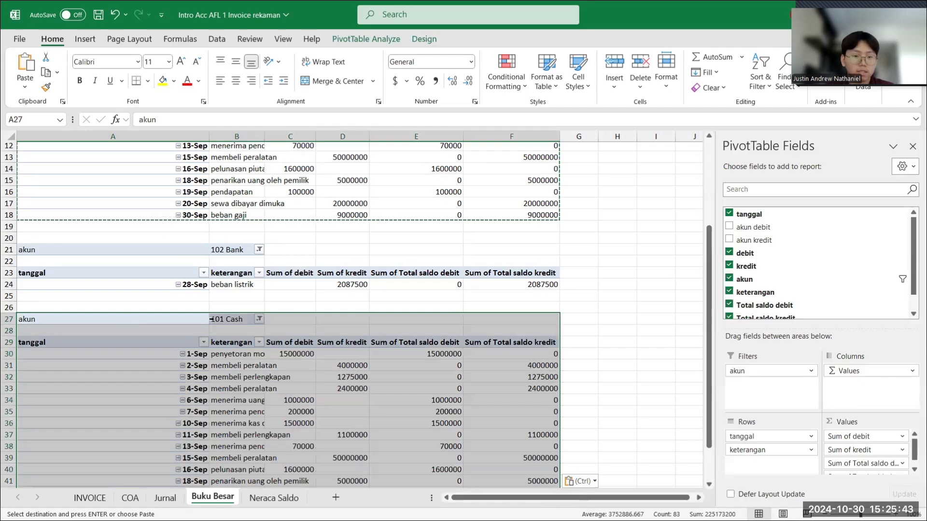
# - Change the akun filter of the PivotTable copy at A27 to 112 Account receivable
pyautogui.click(213, 320)
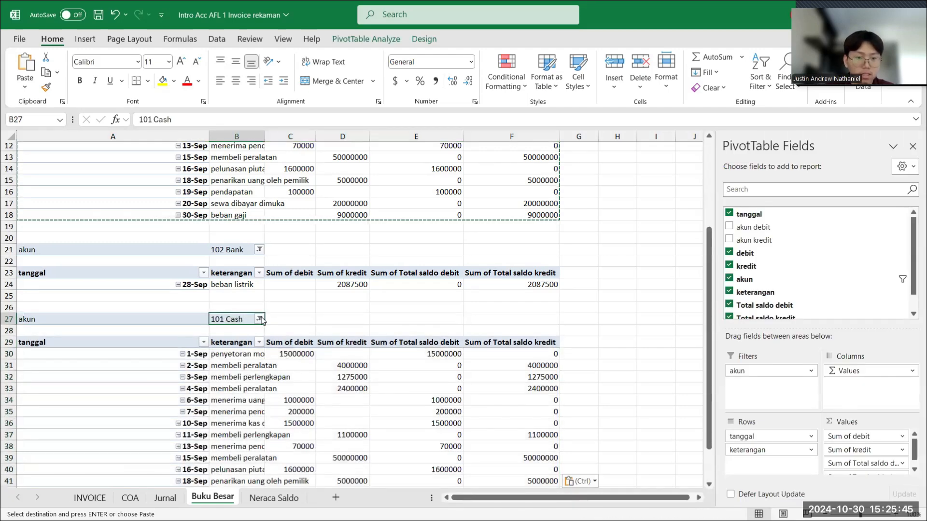
pyautogui.click(259, 319)
pyautogui.click(165, 383)
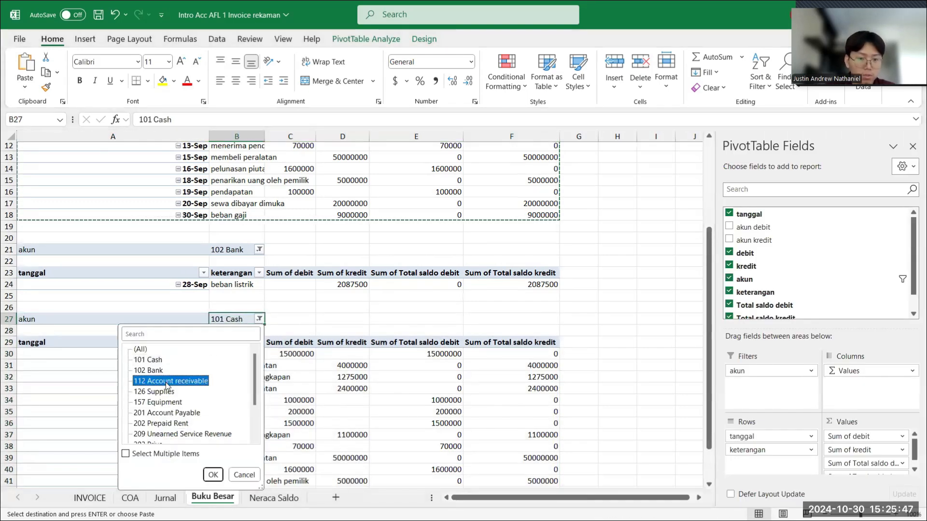
pyautogui.click(213, 475)
# - Paste another copy of the 101 Cash PivotTable at cell A35, below the 112 Account receivable table
pyautogui.scroll(-1, 325, 329)
pyautogui.scroll(-1, 325, 328)
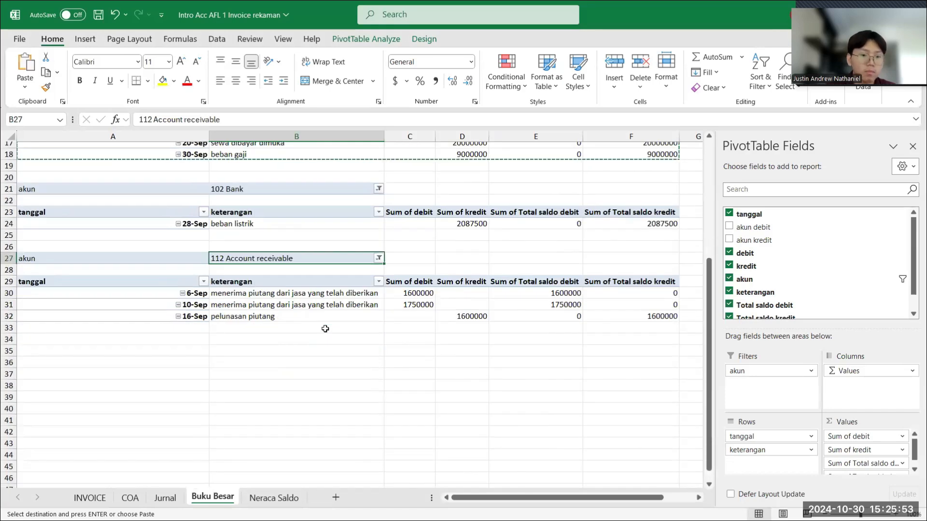
pyautogui.click(105, 351)
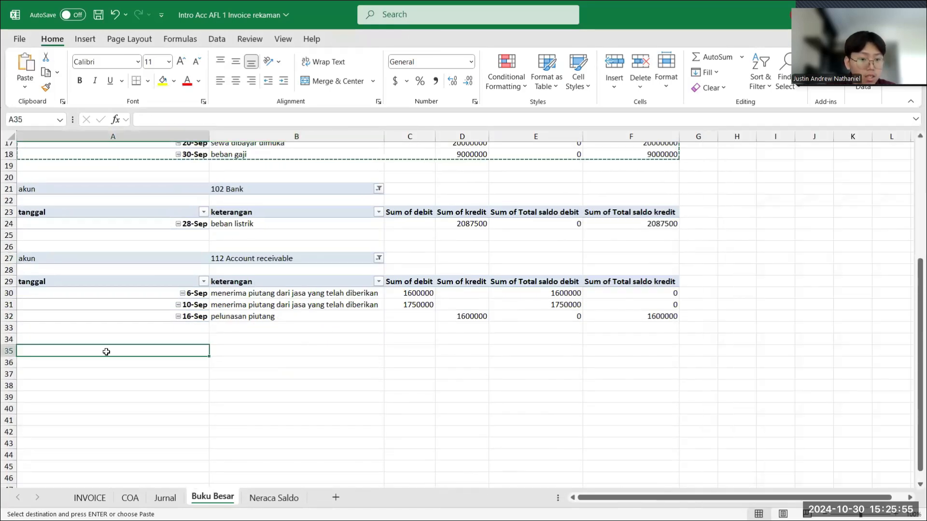
pyautogui.hotkey('ctrl', 'v')
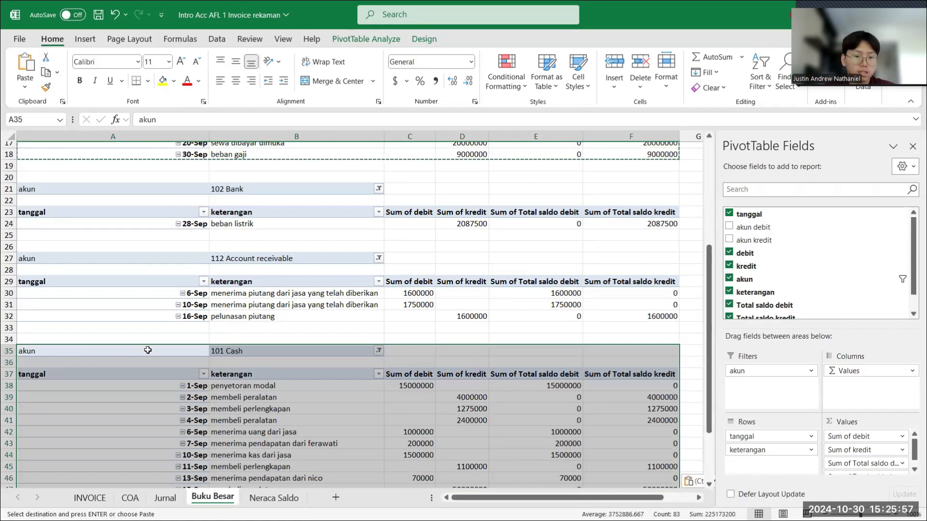
# - Change the akun filter of the PivotTable copy at A35 to 126 Supplies
pyautogui.click(274, 350)
pyautogui.click(379, 351)
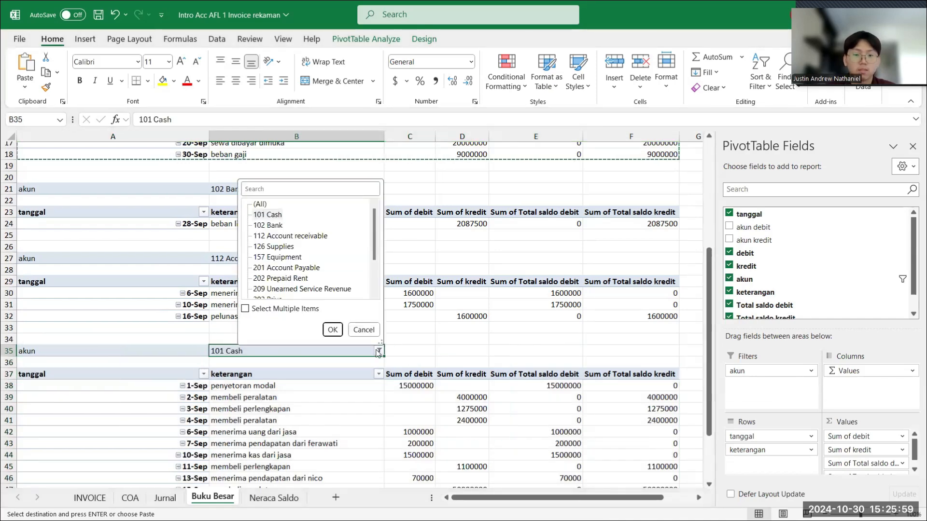
pyautogui.click(280, 248)
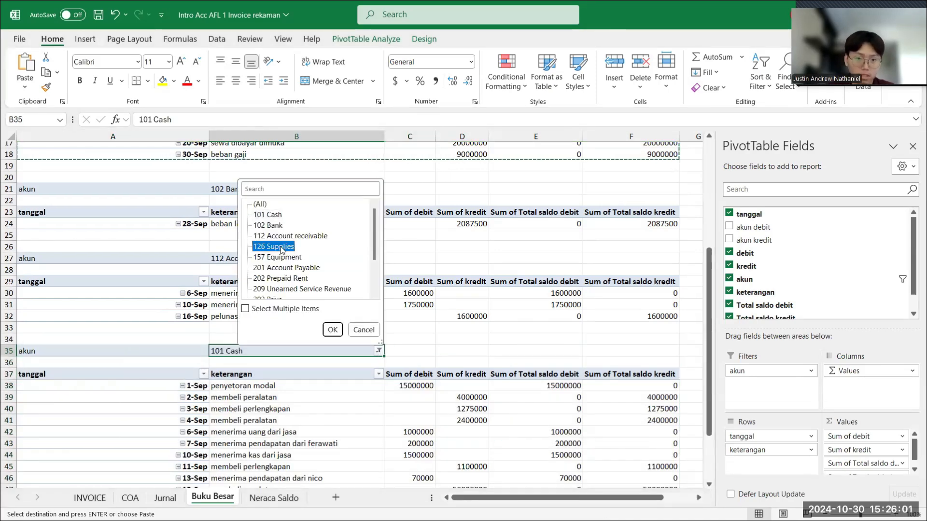
pyautogui.click(332, 330)
# - Paste another copy of the 101 Cash PivotTable at cell A42, below the 126 Supplies table
pyautogui.scroll(-1, 328, 367)
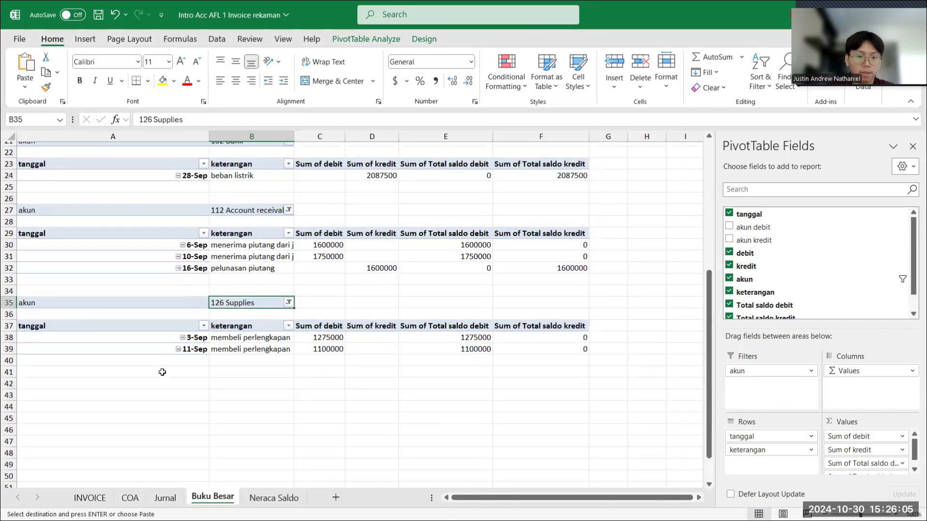
pyautogui.click(86, 378)
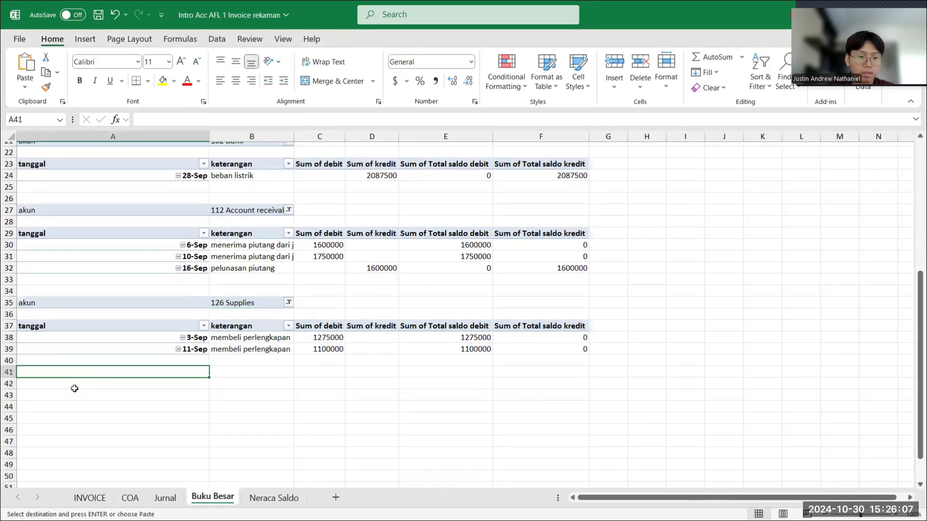
pyautogui.click(75, 389)
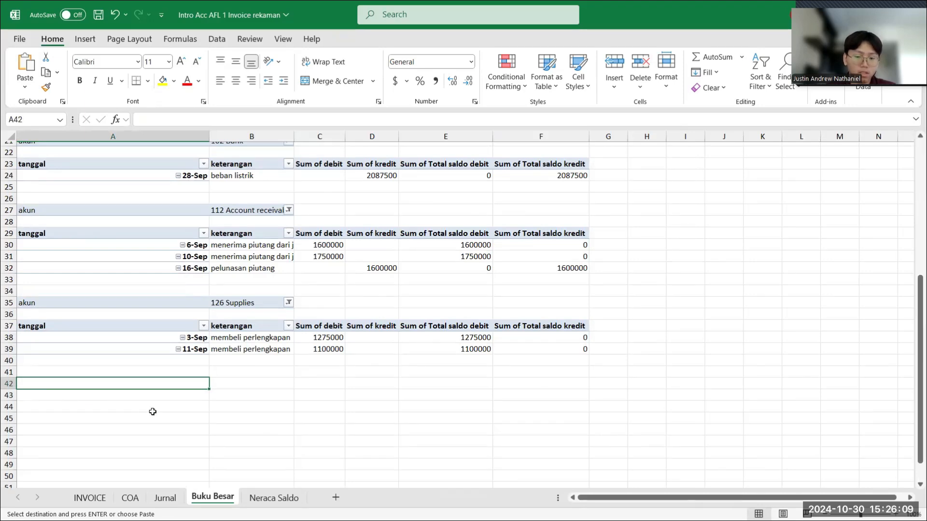
pyautogui.hotkey('ctrl', 'v')
pyautogui.scroll(-2, 152, 412)
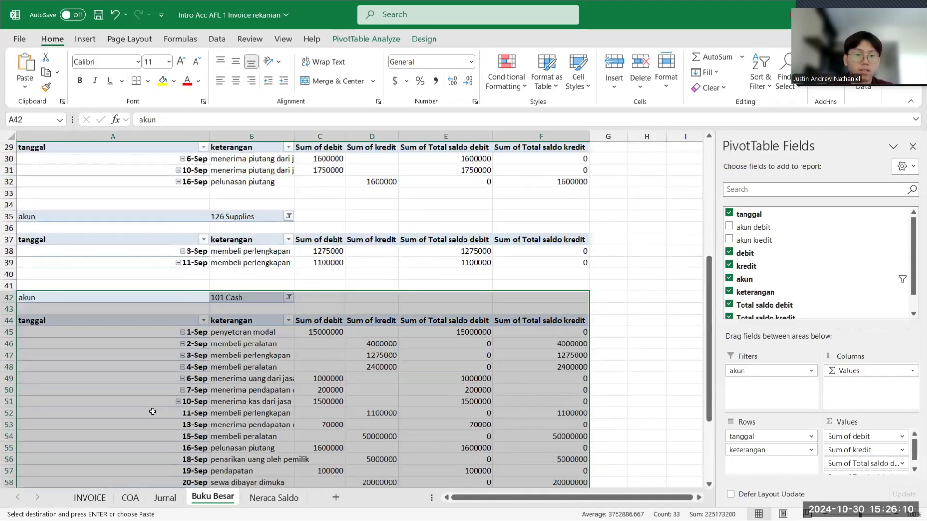
# - Change the akun filter of the PivotTable copy at A42 to 157 Equipment
pyautogui.click(277, 301)
pyautogui.click(289, 298)
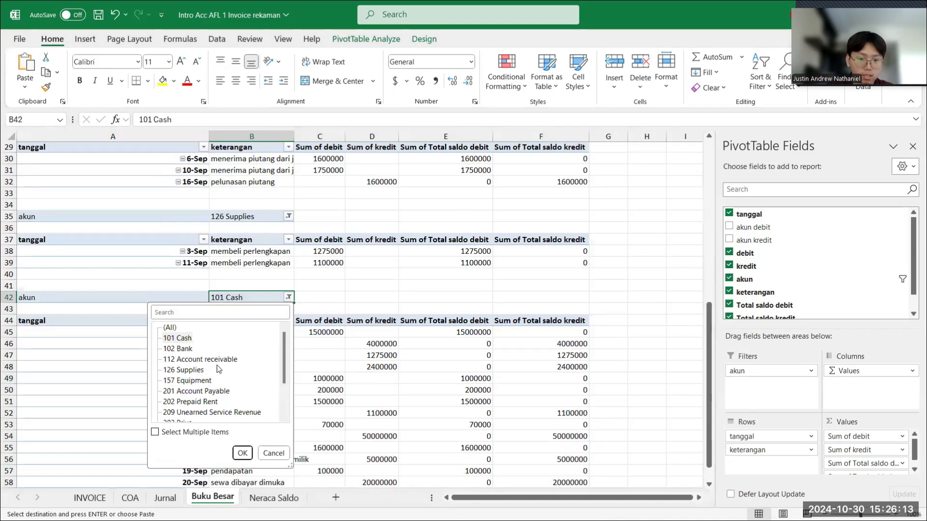
pyautogui.click(208, 381)
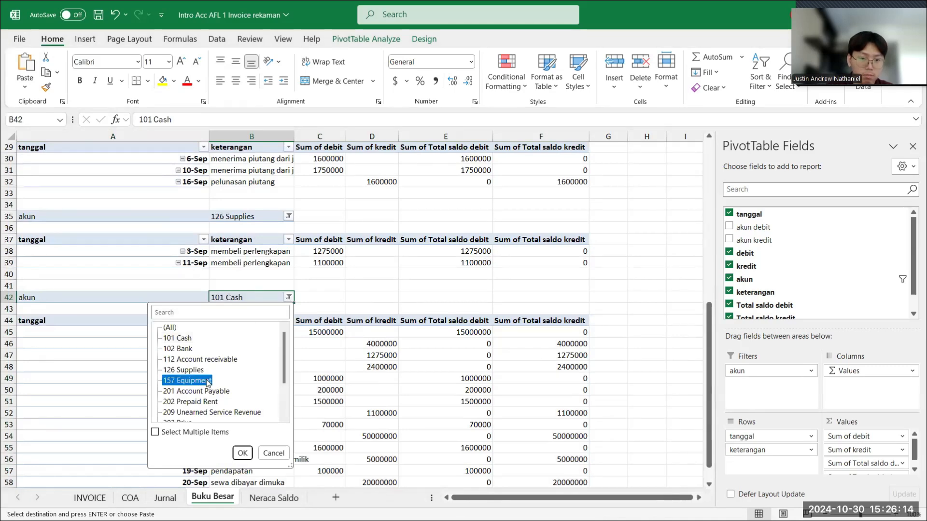
pyautogui.click(243, 452)
# - Paste another copy of the 101 Cash PivotTable at cell A51, below the 157 Equipment table, undoing any accidental move of it
pyautogui.scroll(-2, 220, 389)
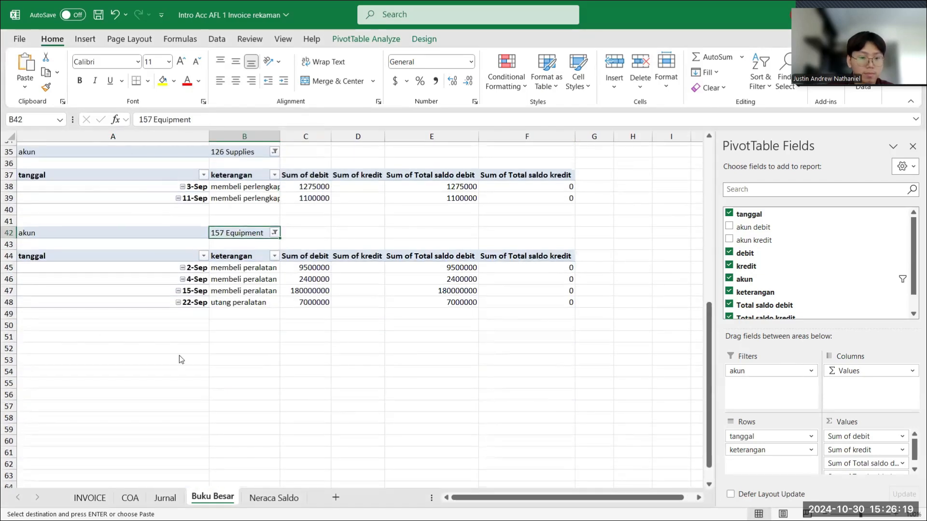
pyautogui.moveTo(36, 330); pyautogui.dragTo(188, 334)
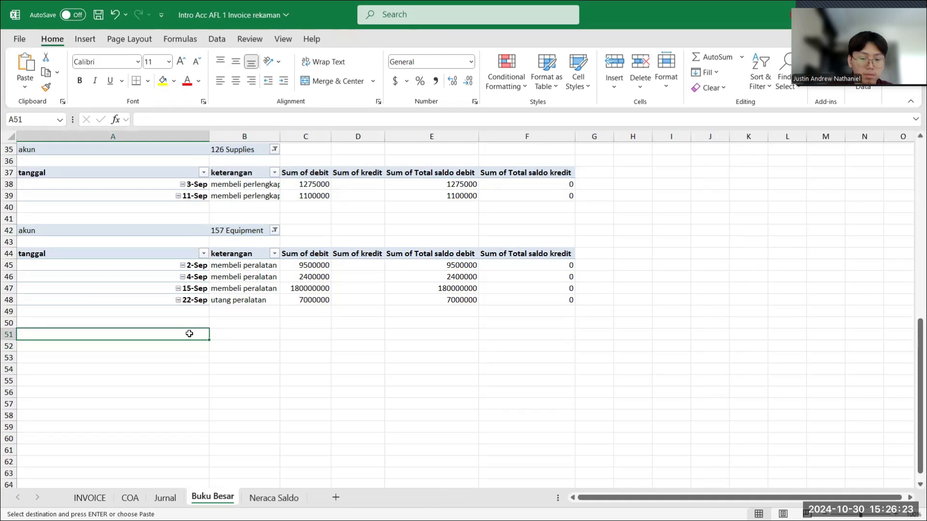
pyautogui.rightClick(189, 338)
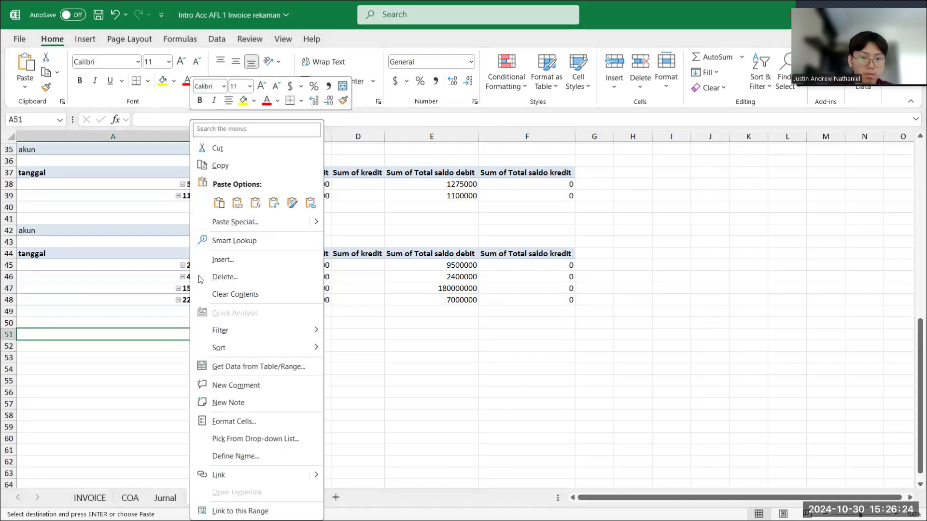
pyautogui.click(216, 205)
pyautogui.moveTo(273, 330); pyautogui.dragTo(273, 325)
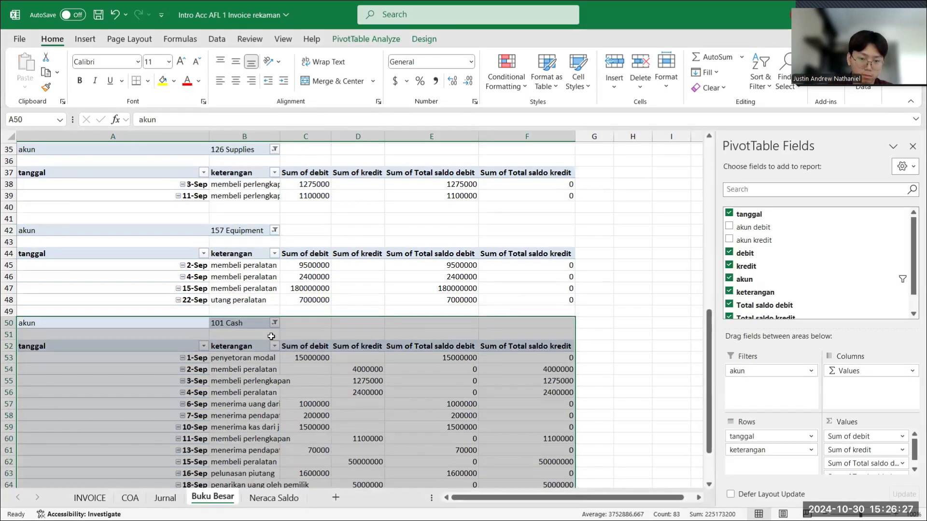
pyautogui.hotkey('ctrl', 'z')
# - Change the akun filter of the PivotTable copy at A51 to 201 Account Payable
pyautogui.click(266, 338)
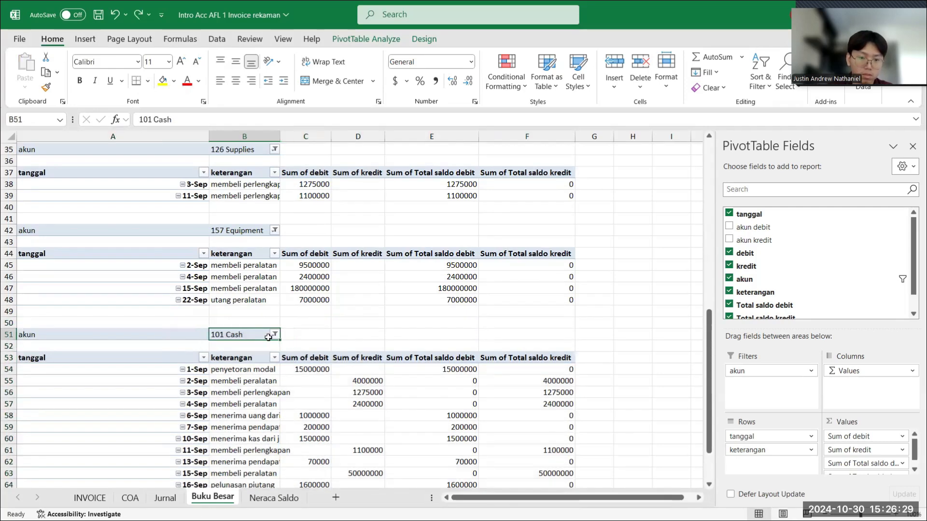
pyautogui.click(275, 335)
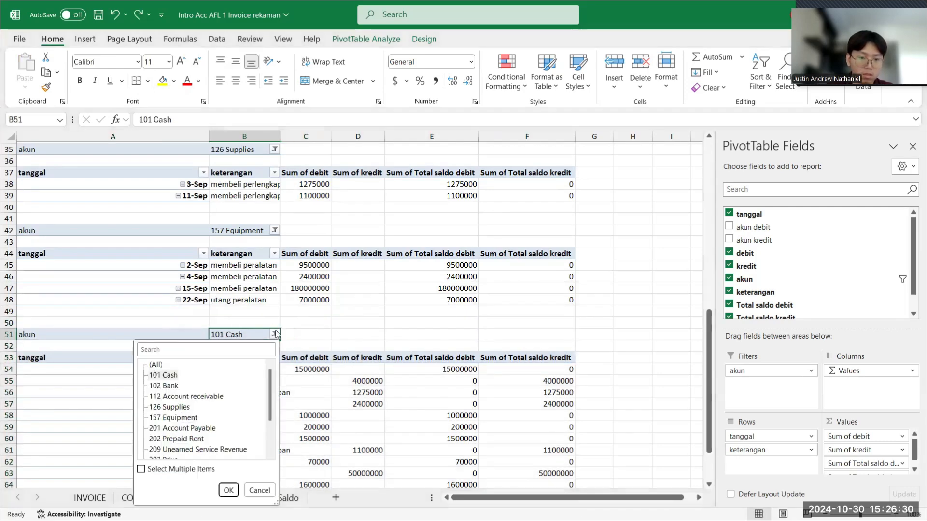
pyautogui.click(189, 429)
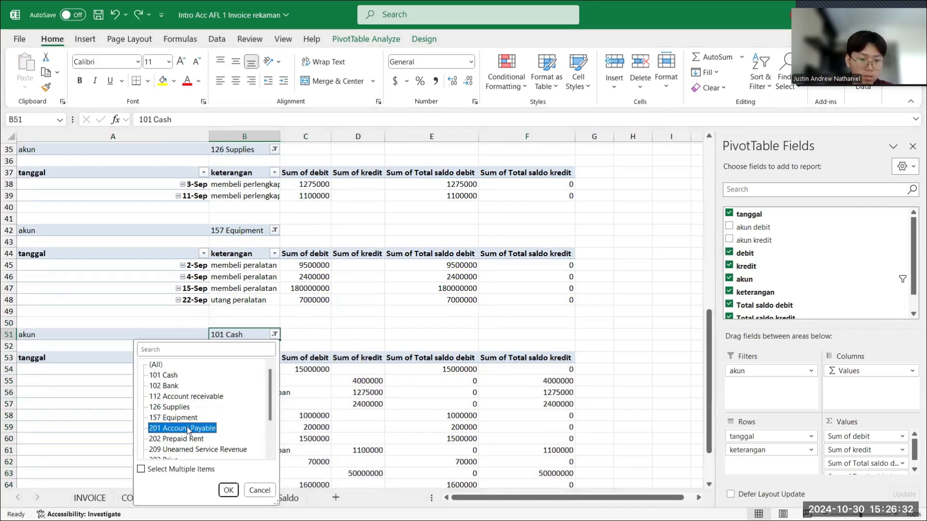
pyautogui.click(228, 490)
# - Copy the 201 Account Payable PivotTable in A51:F56 and paste it below at cell A59
pyautogui.scroll(-1, 283, 420)
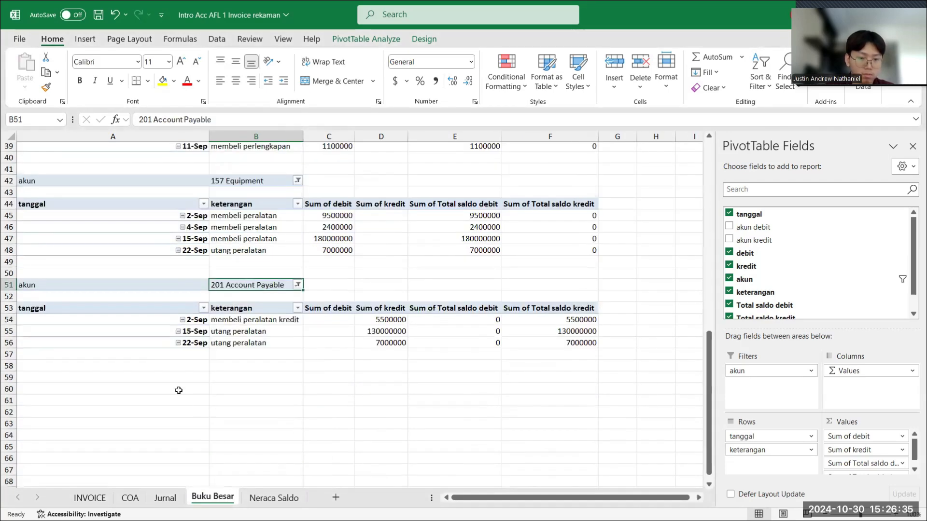
pyautogui.click(157, 366)
pyautogui.click(146, 380)
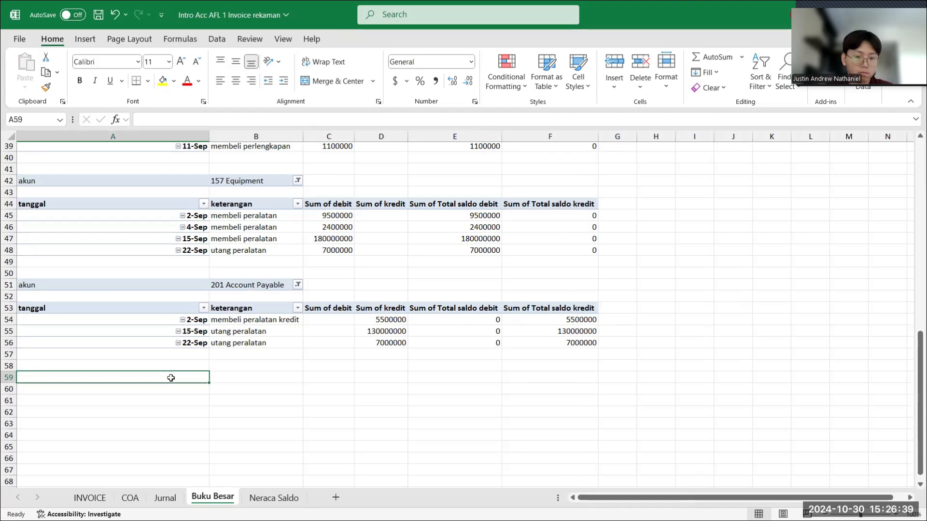
pyautogui.scroll(10, 171, 378)
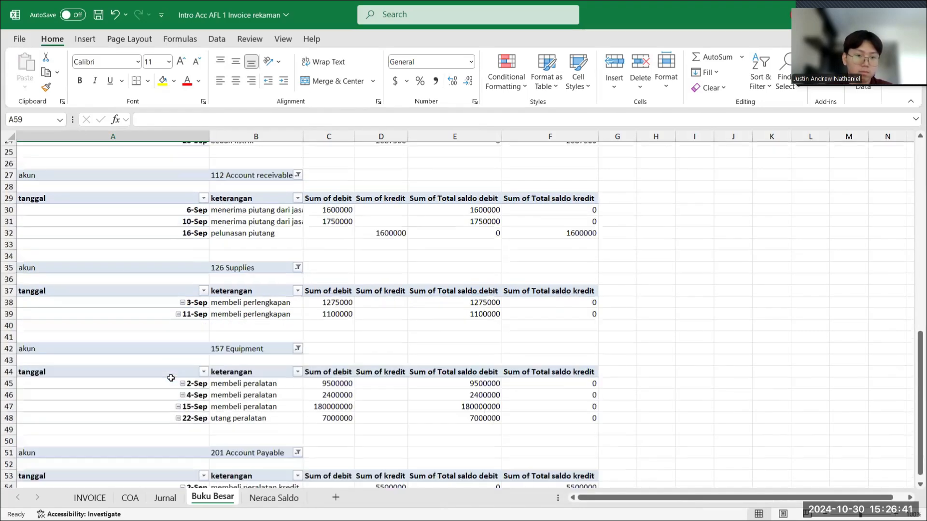
pyautogui.scroll(-6, 171, 378)
pyautogui.scroll(-6, 171, 378)
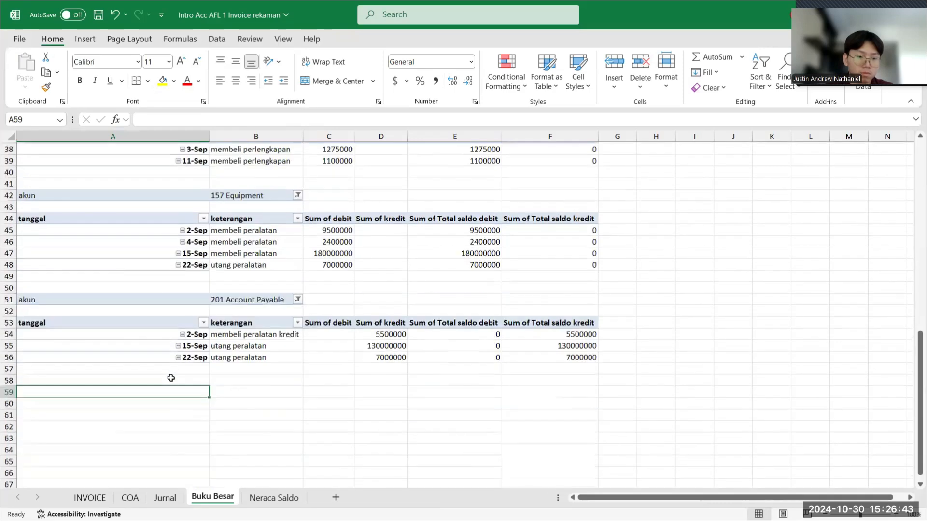
pyautogui.moveTo(23, 235); pyautogui.dragTo(533, 294)
pyautogui.hotkey('ctrl', 'c')
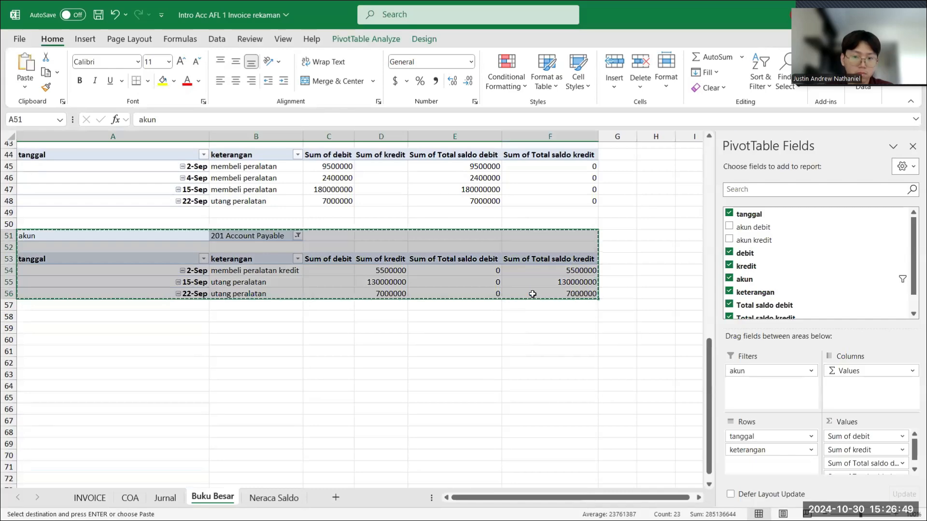
pyautogui.click(173, 327)
pyautogui.hotkey('ctrl', 'v')
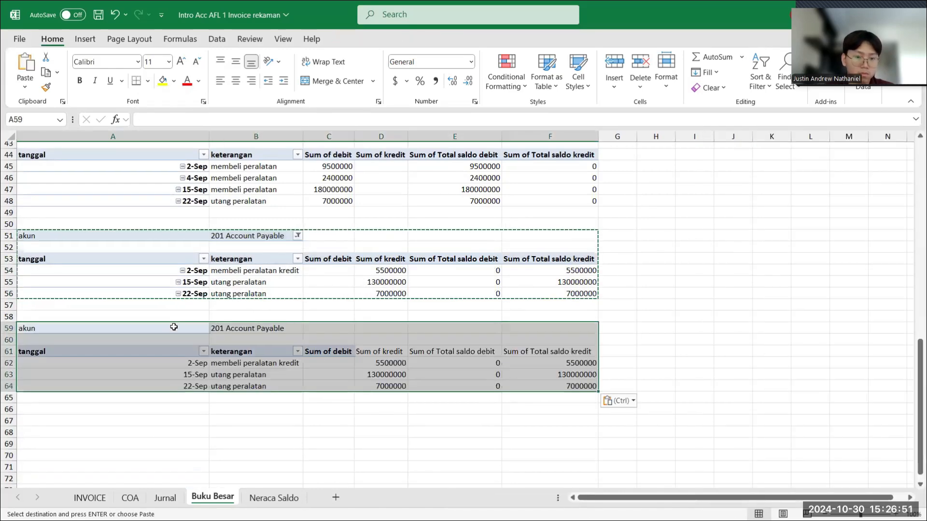
# - Change the akun filter of the PivotTable copy at A59 to 202 Prepaid Rent
pyautogui.click(253, 328)
pyautogui.click(297, 329)
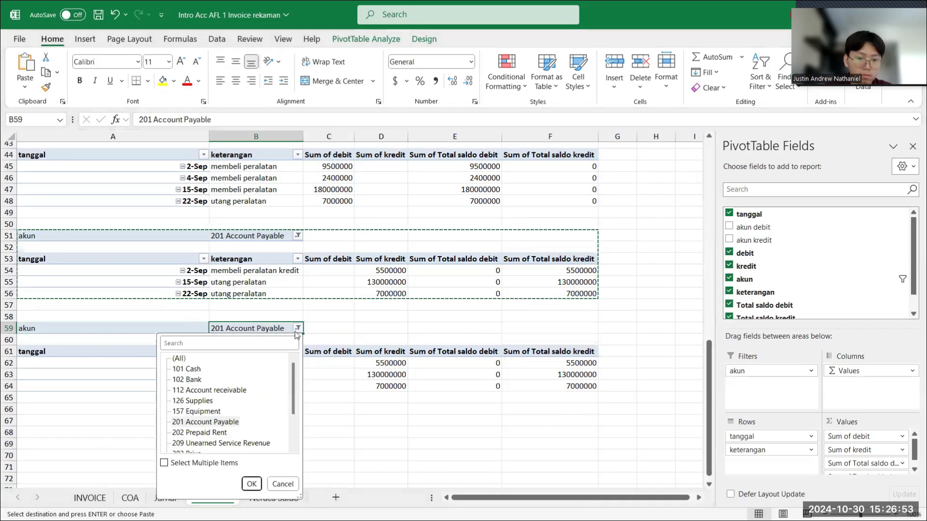
pyautogui.click(208, 433)
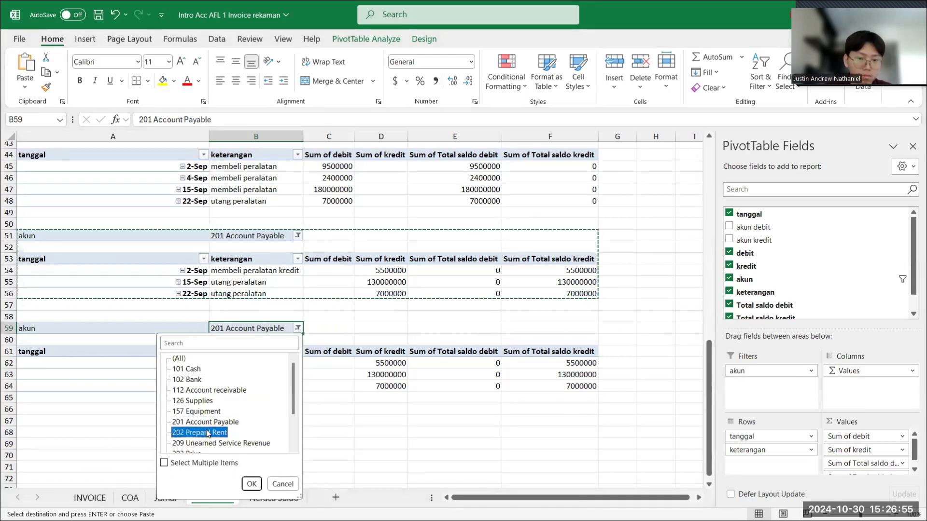
pyautogui.click(251, 484)
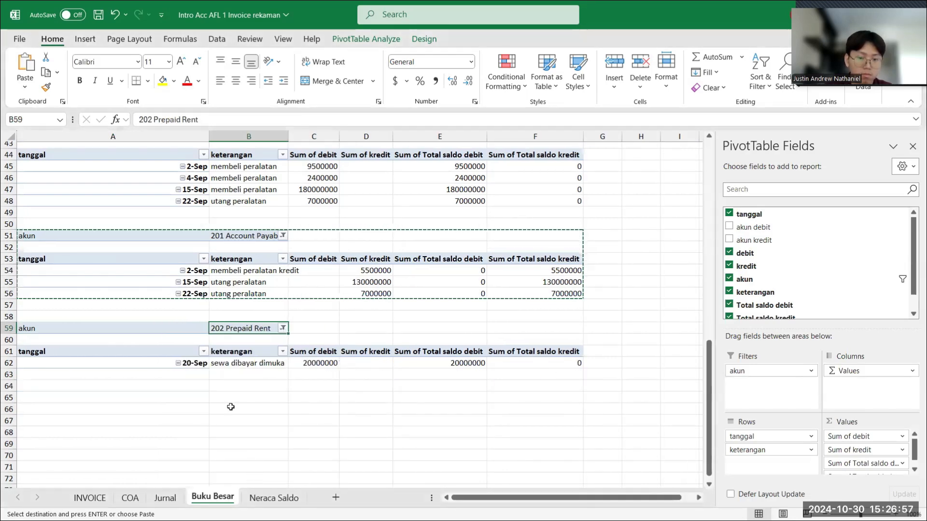
# - Paste another copy of the 201 Account Payable PivotTable at cell A65, below the 202 Prepaid Rent table
pyautogui.click(71, 397)
pyautogui.hotkey('ctrl', 'v')
# - Change the akun filter of the PivotTable copy at A65 to 202 Prepaid Rent
pyautogui.click(283, 398)
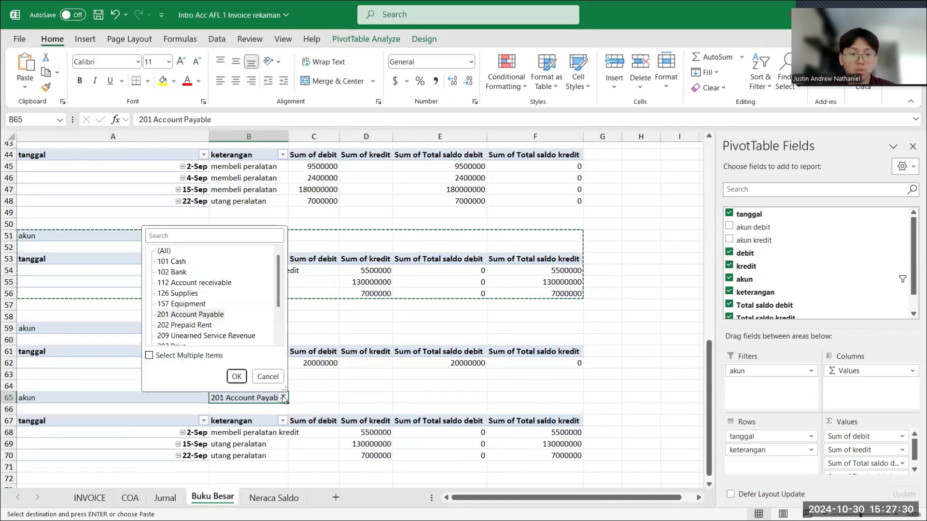
pyautogui.click(198, 326)
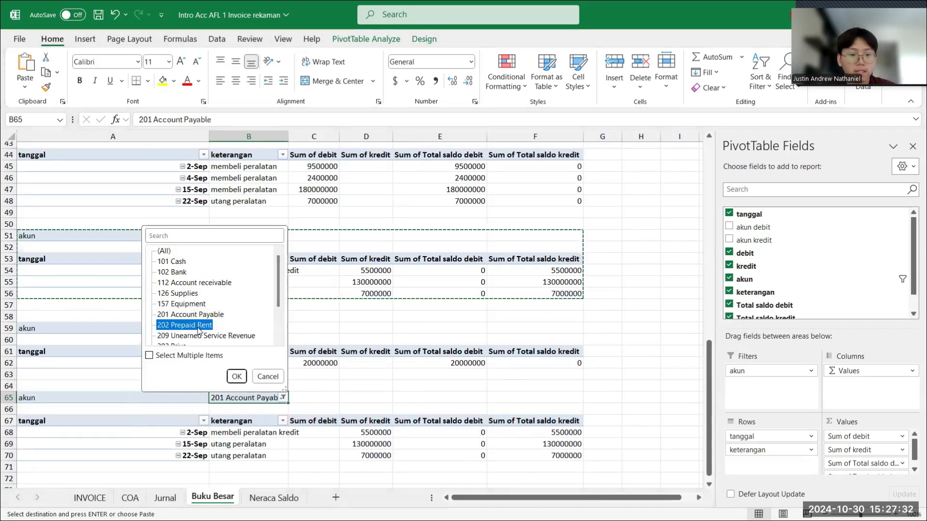
pyautogui.click(237, 377)
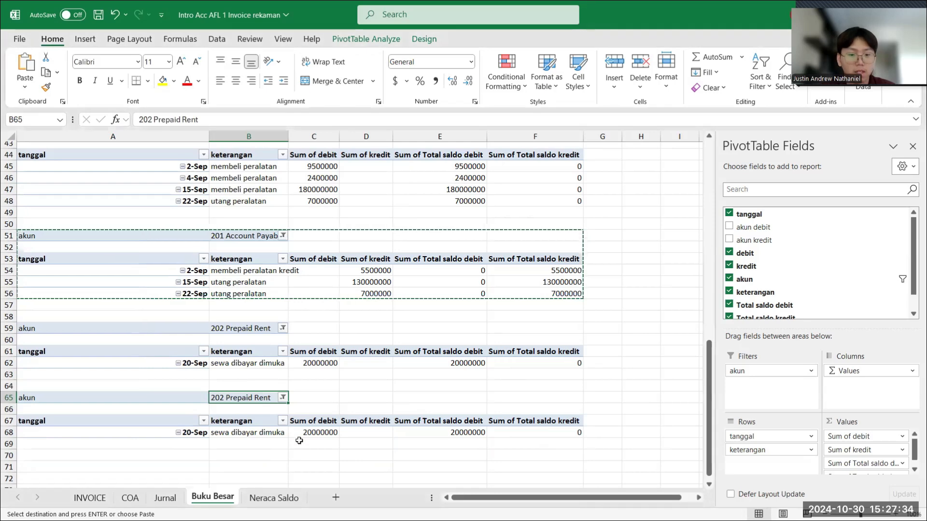
# - Paste another copy of the 201 Account Payable PivotTable at cell A71, below the table at A65
pyautogui.scroll(-3, 299, 441)
pyautogui.click(80, 358)
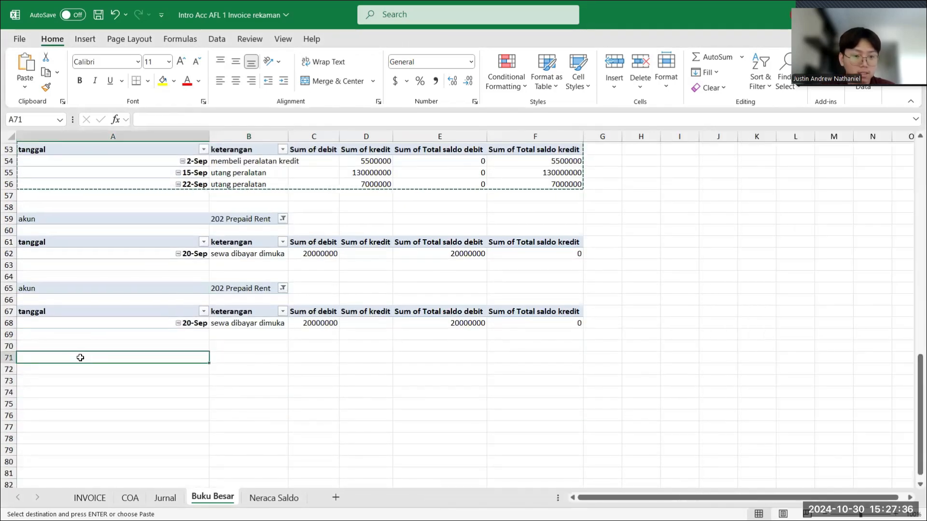
pyautogui.hotkey('ctrl', 'v')
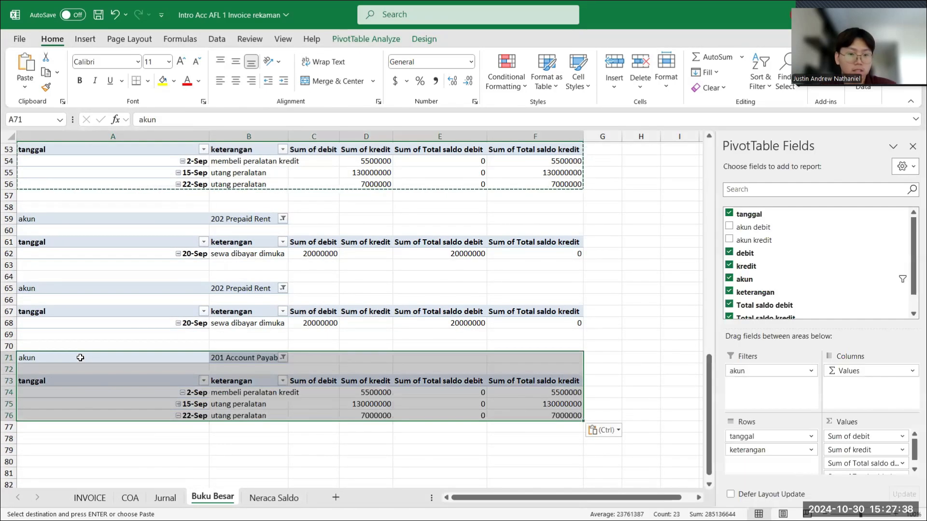
pyautogui.click(247, 358)
# - Change the akun filter of the PivotTable copy at A65 to 209 Unearned Service Revenue
pyautogui.click(270, 288)
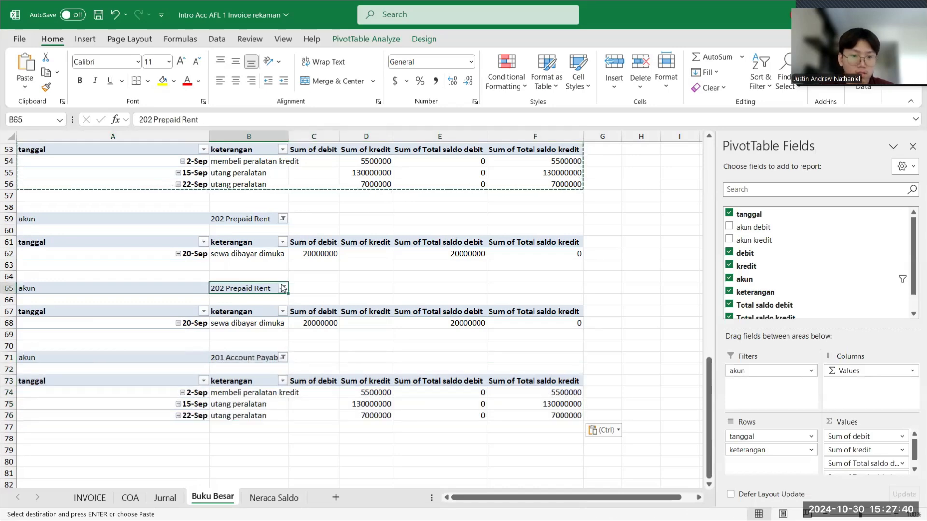
pyautogui.click(283, 288)
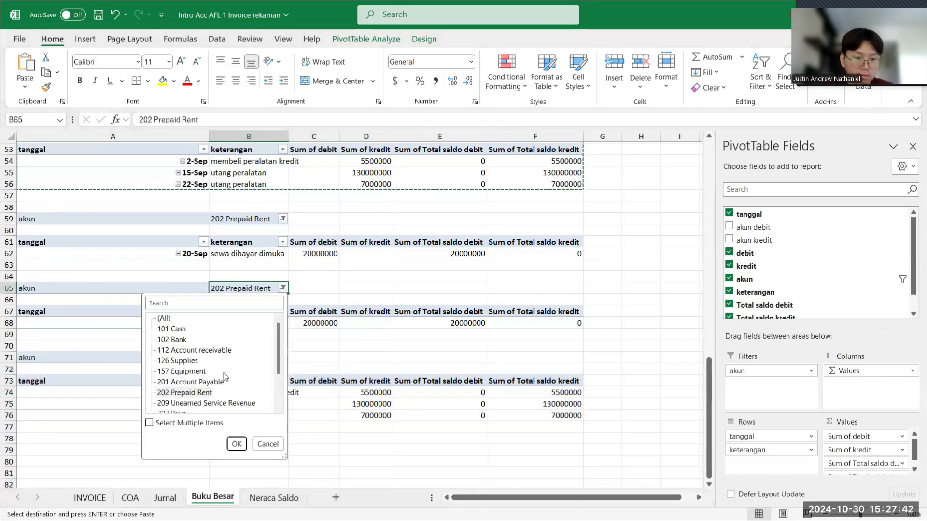
pyautogui.click(219, 398)
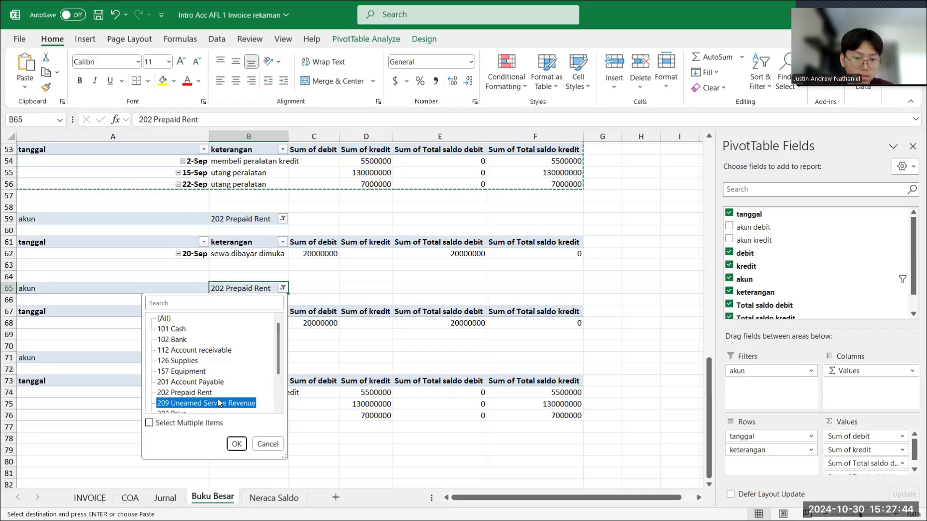
pyautogui.click(237, 444)
# - Change the akun filter of the PivotTable copy at A71 to 209 Unearned Service Revenue
pyautogui.click(327, 367)
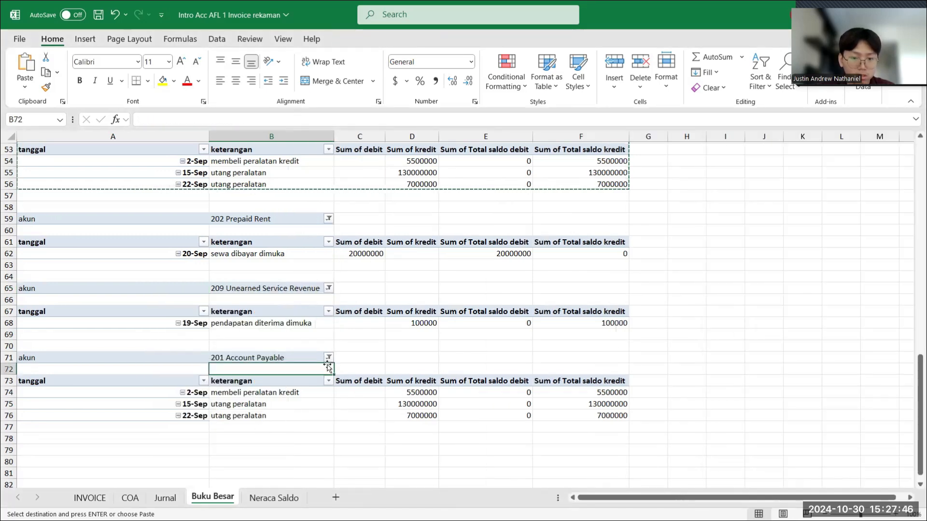
pyautogui.click(328, 357)
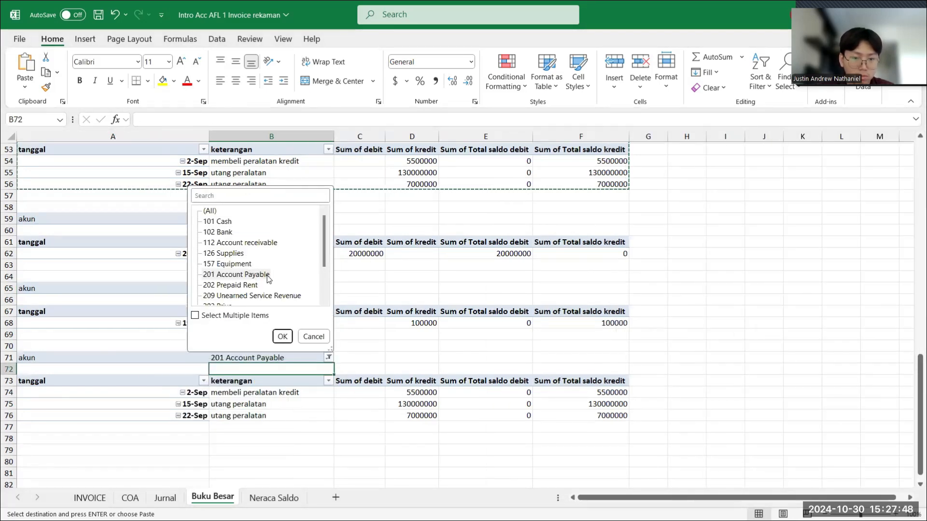
pyautogui.press('Down')
pyautogui.press('Down')
pyautogui.press('Down')
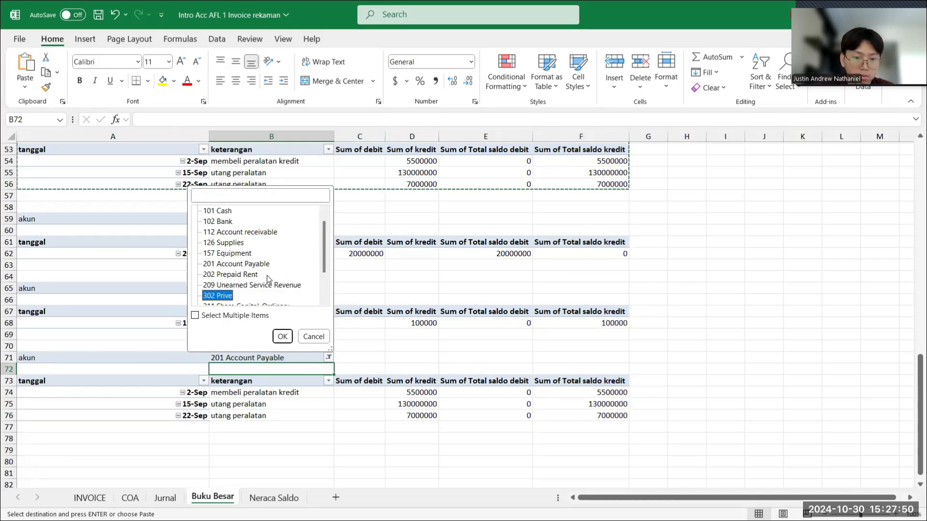
pyautogui.press('Up')
pyautogui.press('Return')
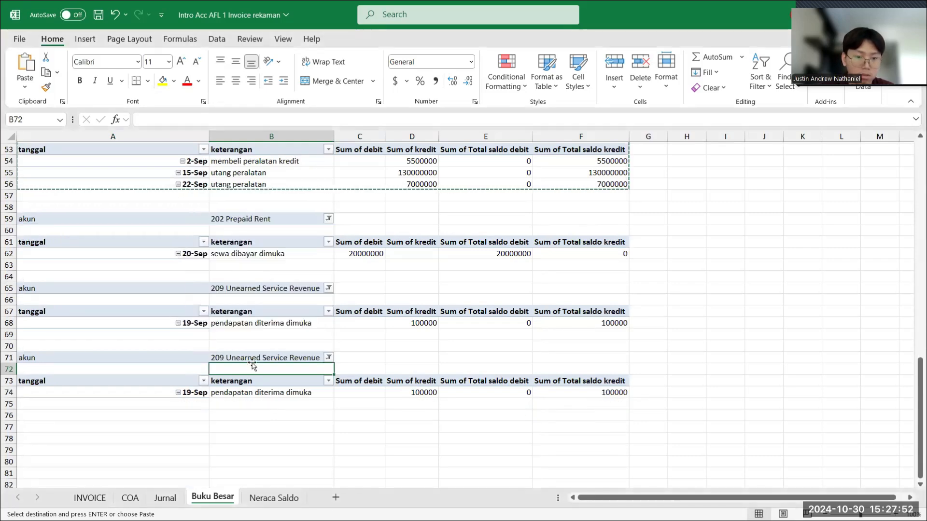
# - Change the akun filter of the PivotTable copy at A71 to 302 Prive
pyautogui.click(329, 358)
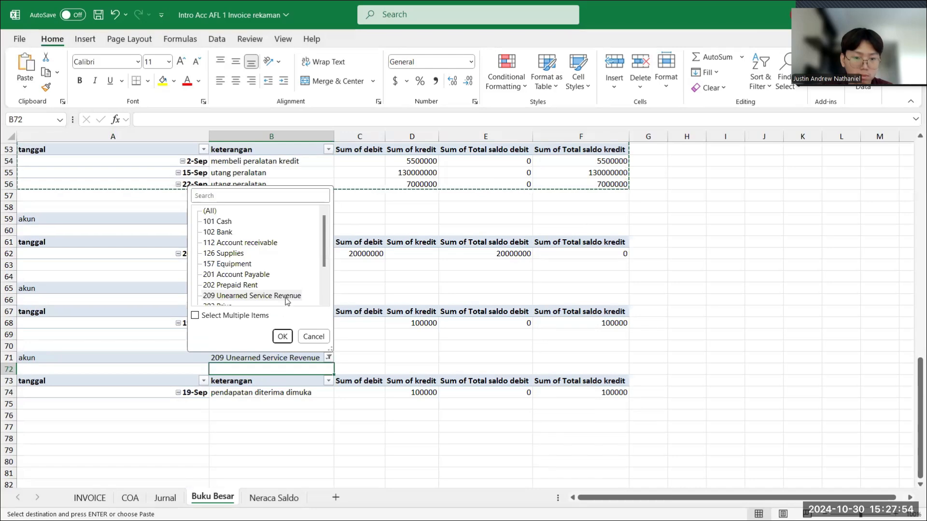
pyautogui.press('Down')
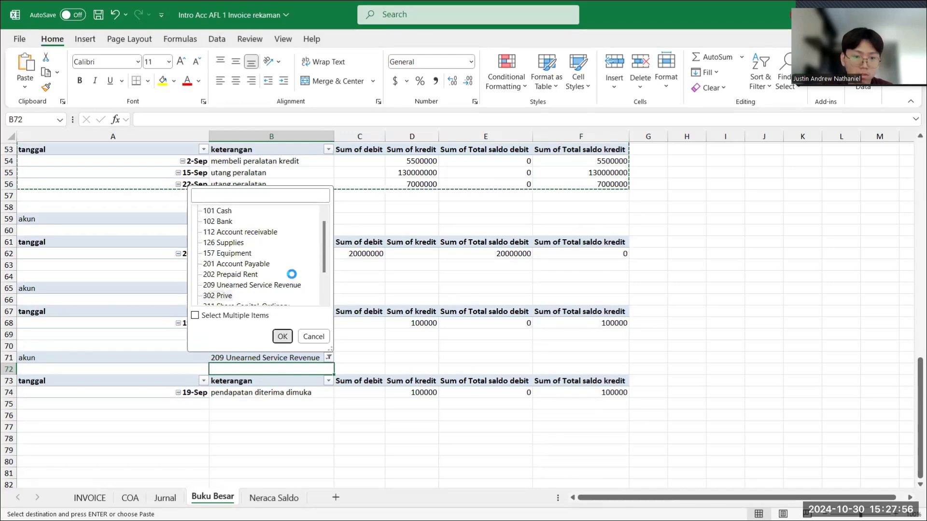
pyautogui.press('Return')
# - Paste another copy of the 201 Account Payable PivotTable at cell A77, below the 302 Prive table
pyautogui.click(72, 418)
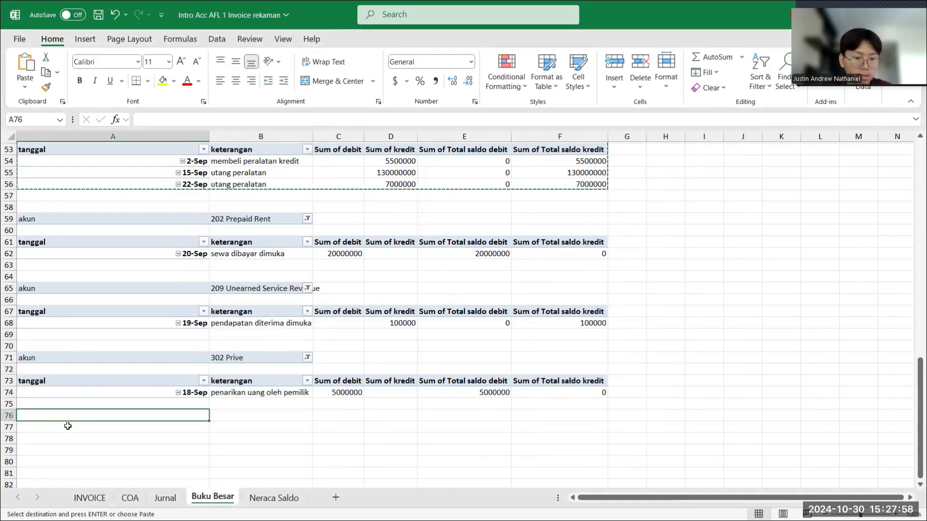
pyautogui.click(61, 436)
pyautogui.click(65, 426)
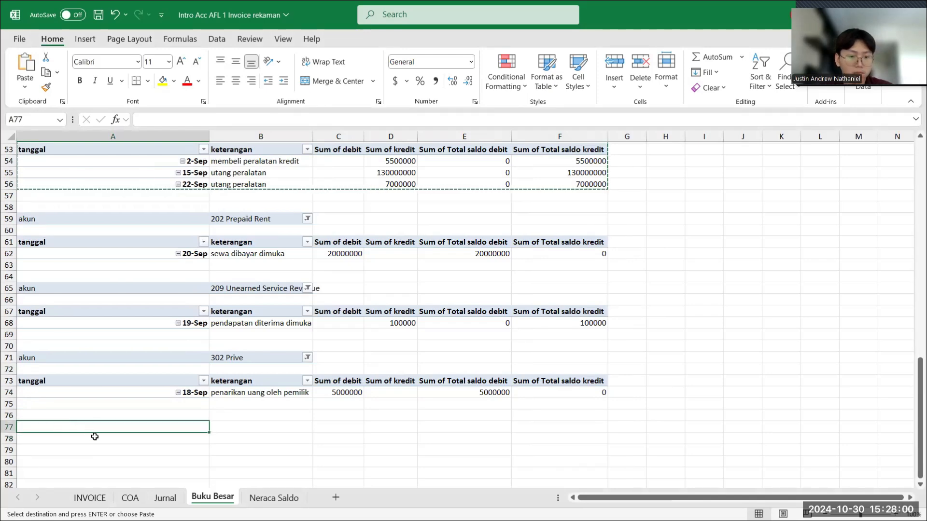
pyautogui.hotkey('ctrl', 'v')
# - Change the akun filter of the PivotTable copy at A77 to 311 Share Capital-Ordinary
pyautogui.scroll(-6, 94, 437)
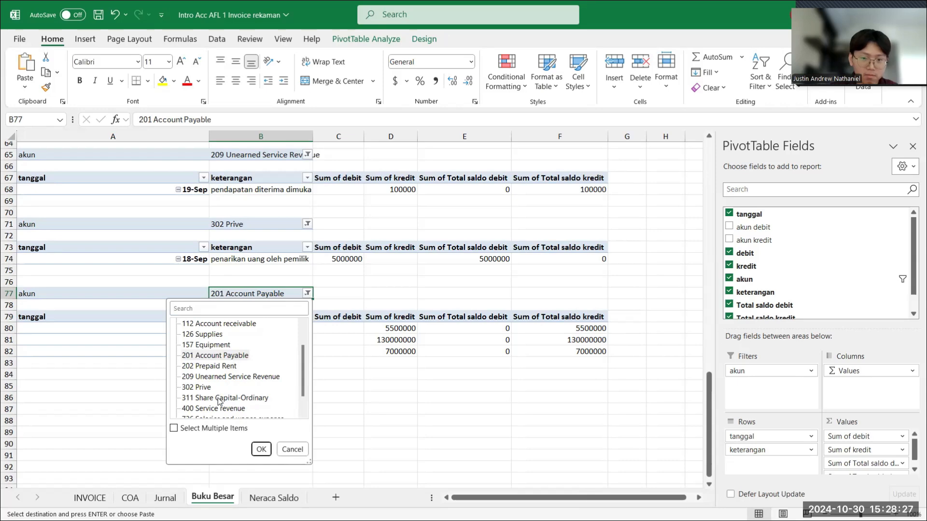
pyautogui.click(219, 399)
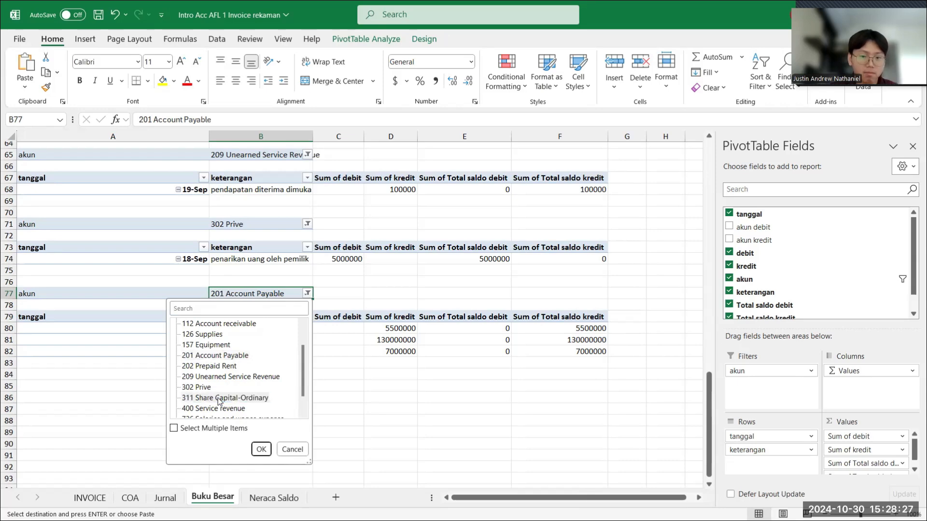
pyautogui.click(254, 399)
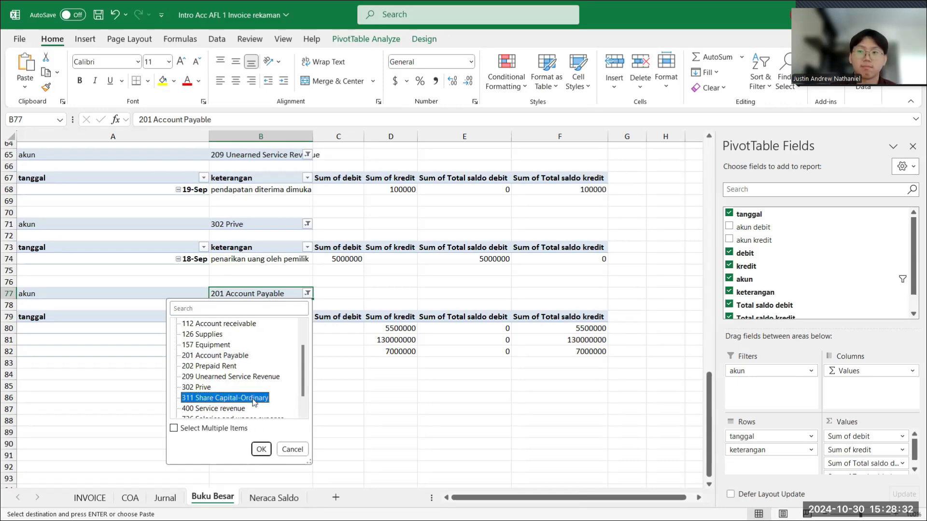
pyautogui.click(262, 450)
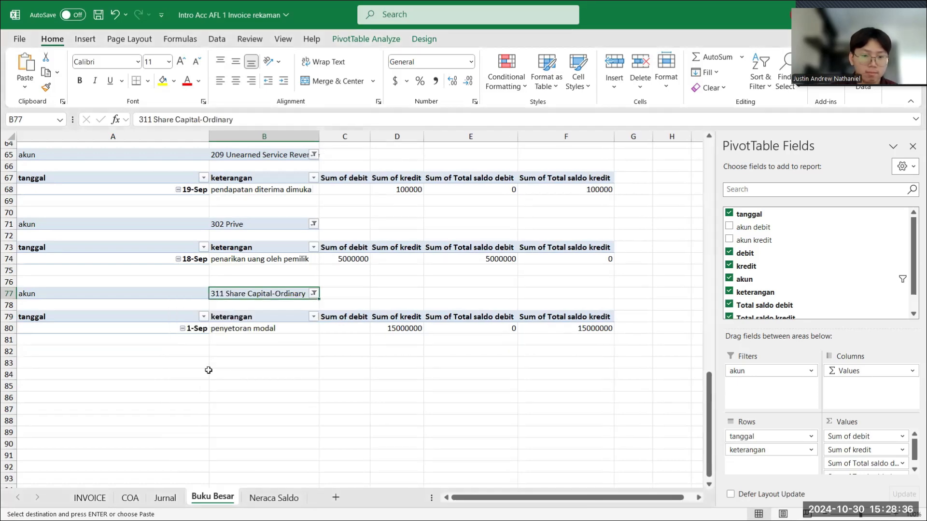
# - Paste another copy of the 201 Account Payable PivotTable at cell A83, below the 311 Share Capital-Ordinary table
pyautogui.click(128, 353)
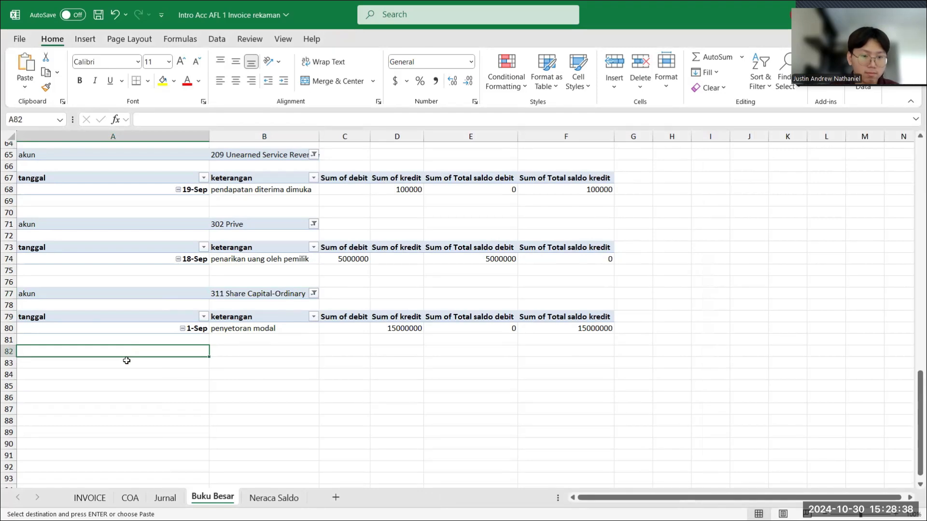
pyautogui.click(127, 361)
pyautogui.hotkey('ctrl', 'v')
# - Change the akun filter of the PivotTable copy at A83 to 400 Service revenue
pyautogui.click(261, 363)
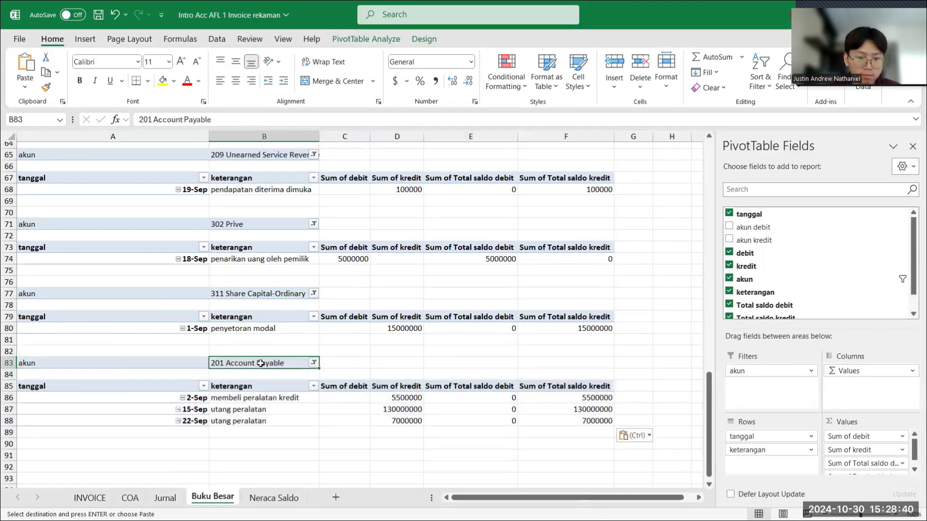
pyautogui.click(314, 363)
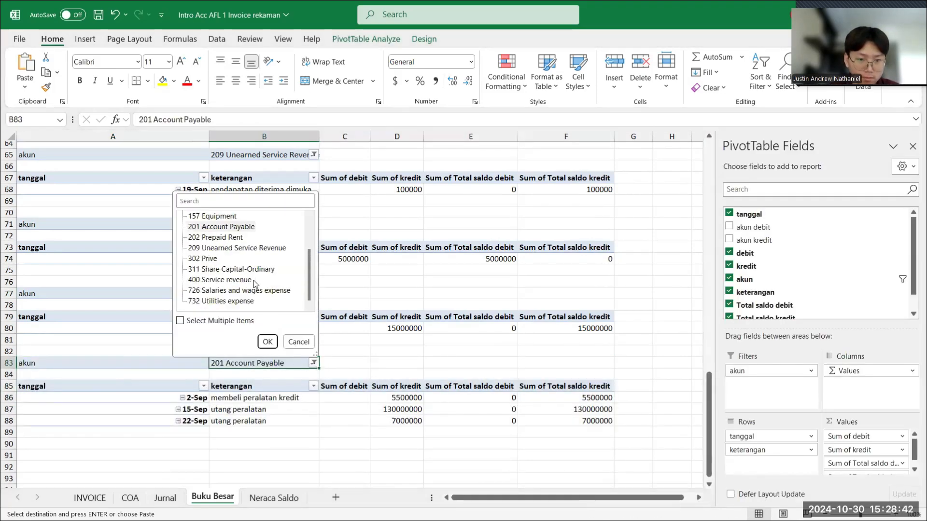
pyautogui.click(235, 281)
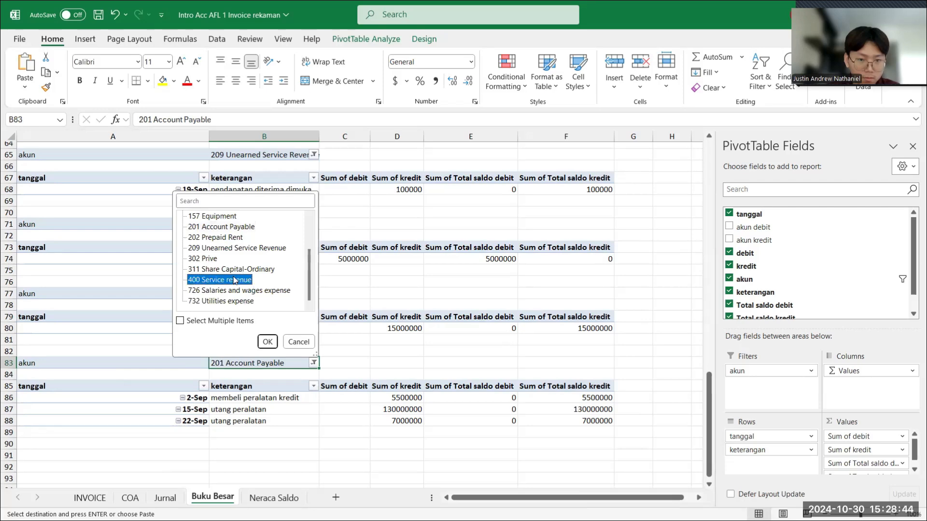
pyautogui.click(266, 342)
# - Paste another copy of the 201 Account Payable PivotTable at cell A92, below the 400 Service revenue table
pyautogui.scroll(-4, 116, 335)
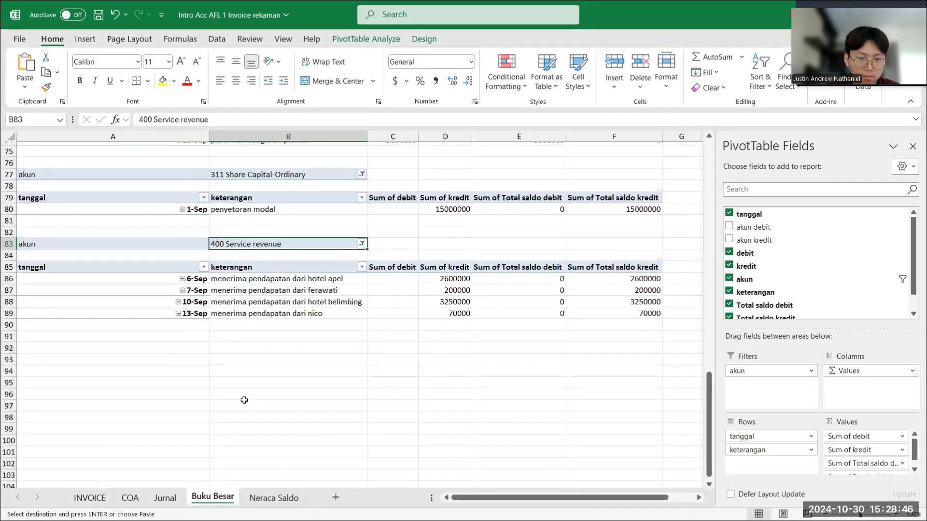
pyautogui.click(107, 334)
pyautogui.moveTo(98, 347); pyautogui.dragTo(144, 349)
pyautogui.hotkey('ctrl', 'v')
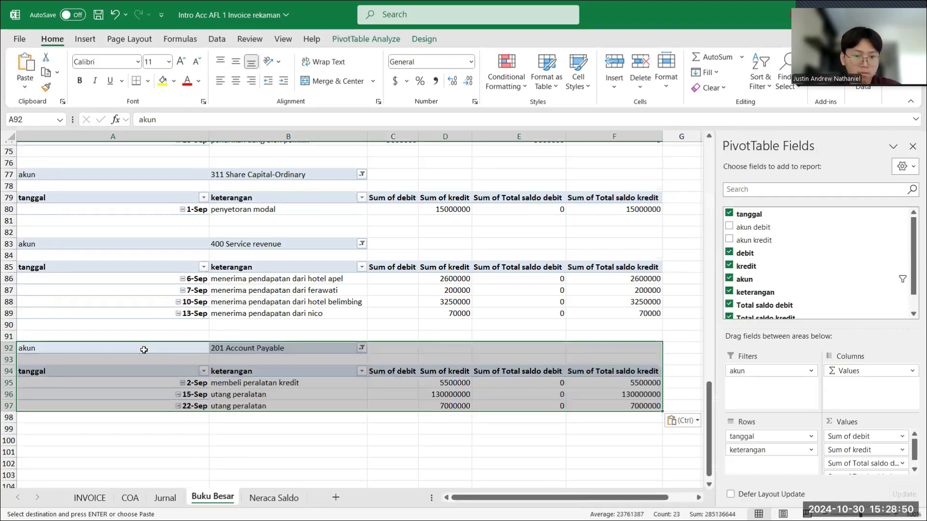
# - Change the akun filter of the PivotTable copy at A92 to 726 Salaries and wages expense
pyautogui.click(297, 344)
pyautogui.click(360, 348)
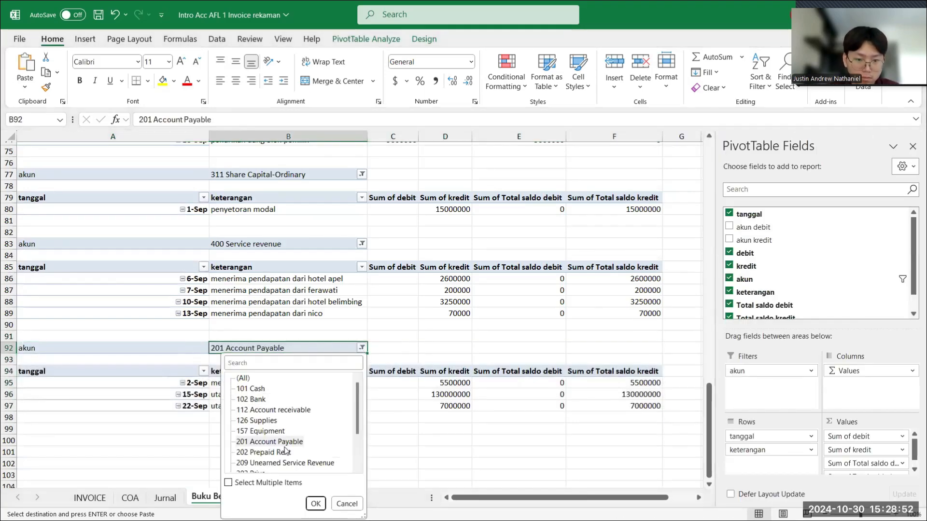
pyautogui.scroll(-2, 285, 450)
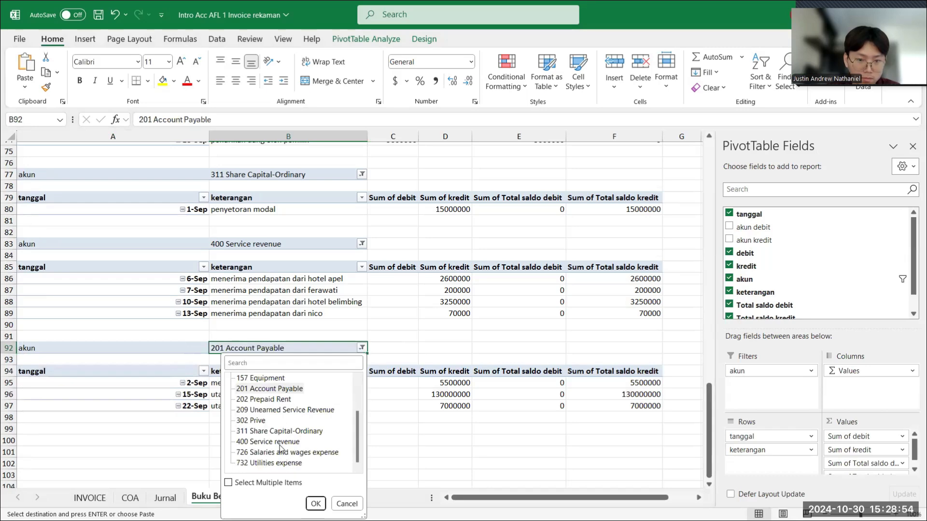
pyautogui.click(282, 454)
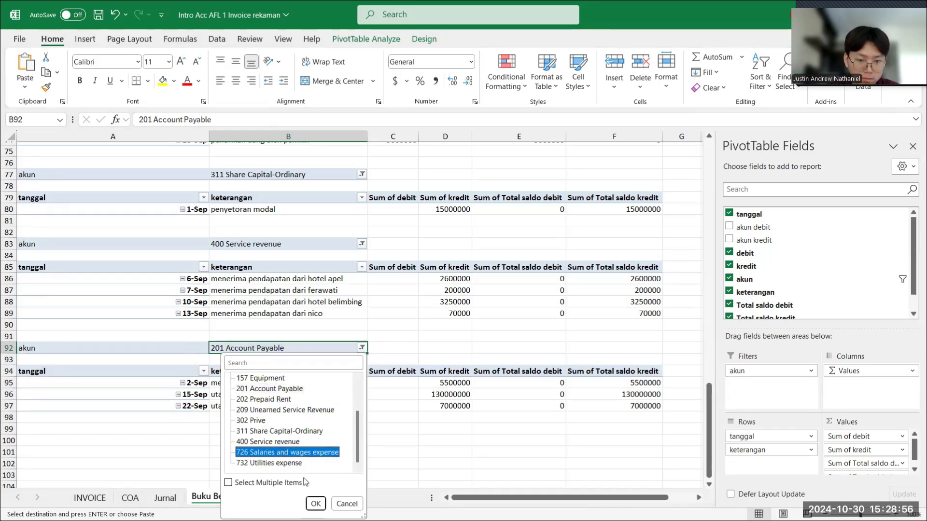
pyautogui.click(316, 504)
# - Place another copy of the 201 Account Payable PivotTable at cell A98, below the 726 Salaries and wages expense table
pyautogui.click(65, 416)
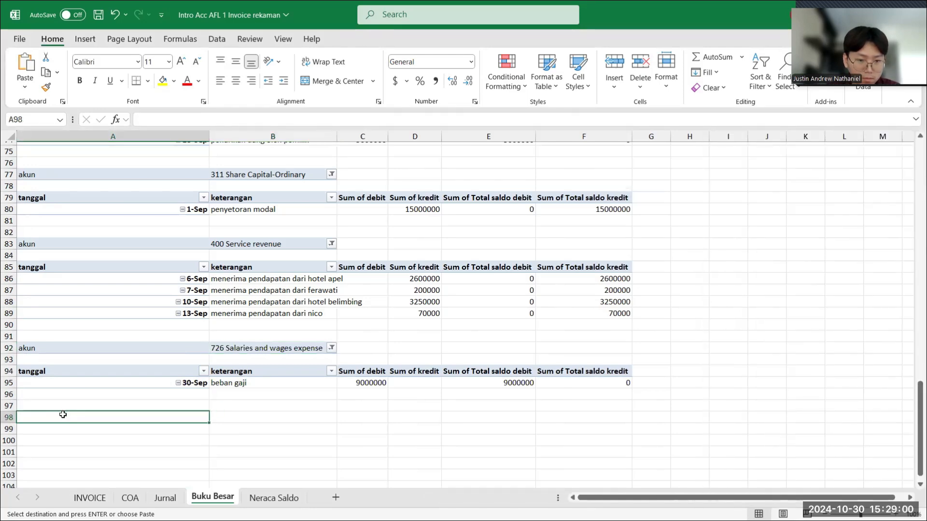
pyautogui.moveTo(63, 414); pyautogui.dragTo(186, 413)
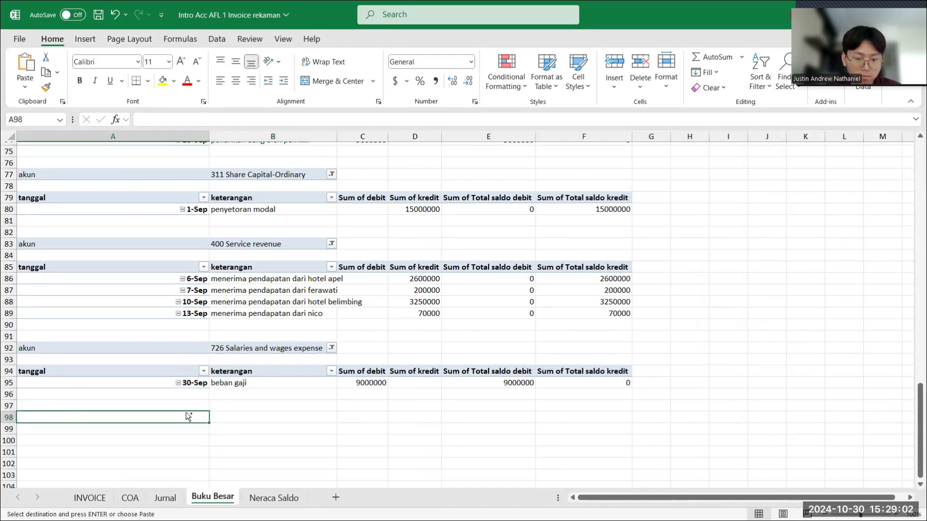
pyautogui.press('Return')
pyautogui.scroll(-1, 304, 346)
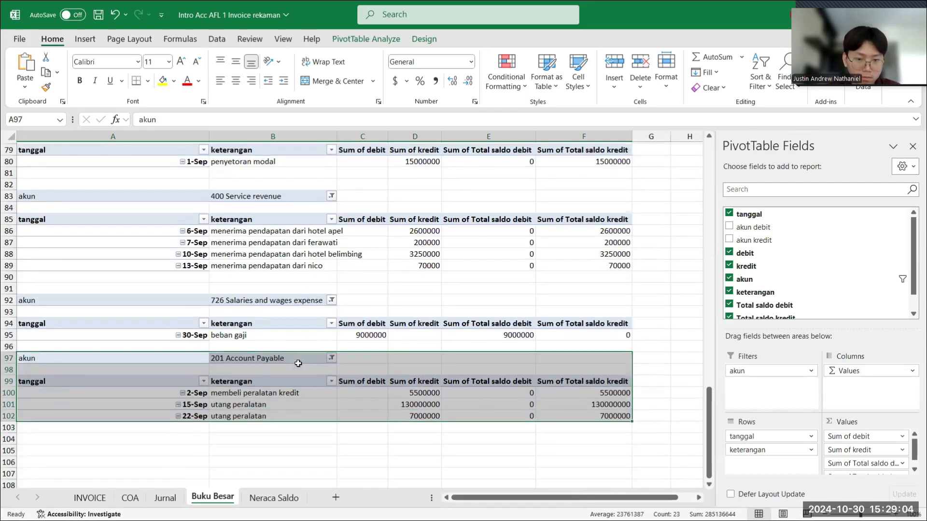
pyautogui.moveTo(298, 353); pyautogui.dragTo(299, 366)
# - Change the akun filter of the PivotTable copy at A98 to 732 Utilities expense
pyautogui.click(297, 371)
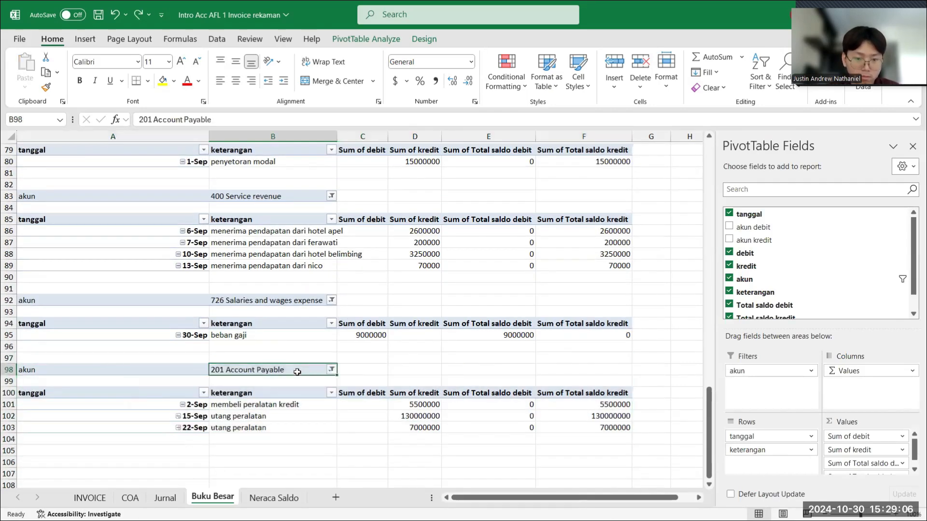
pyautogui.click(332, 370)
pyautogui.scroll(-2, 279, 304)
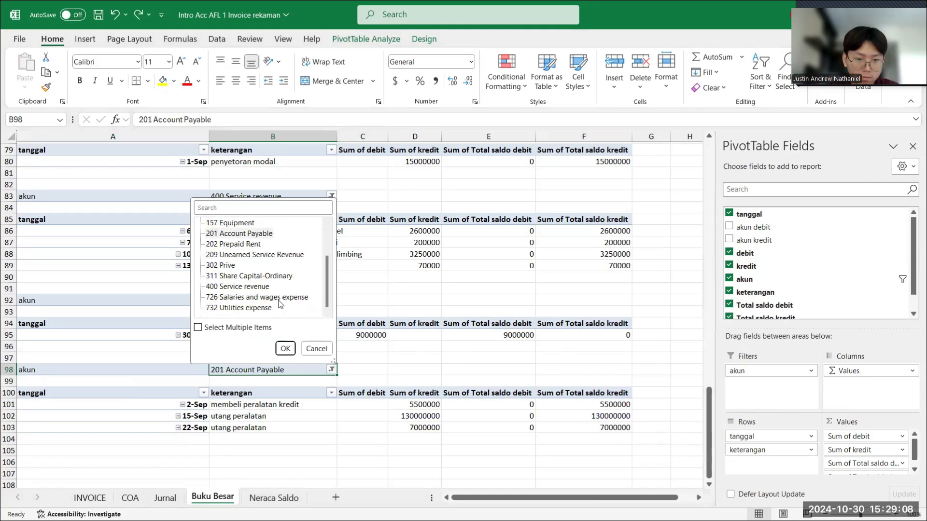
pyautogui.click(255, 310)
pyautogui.click(285, 348)
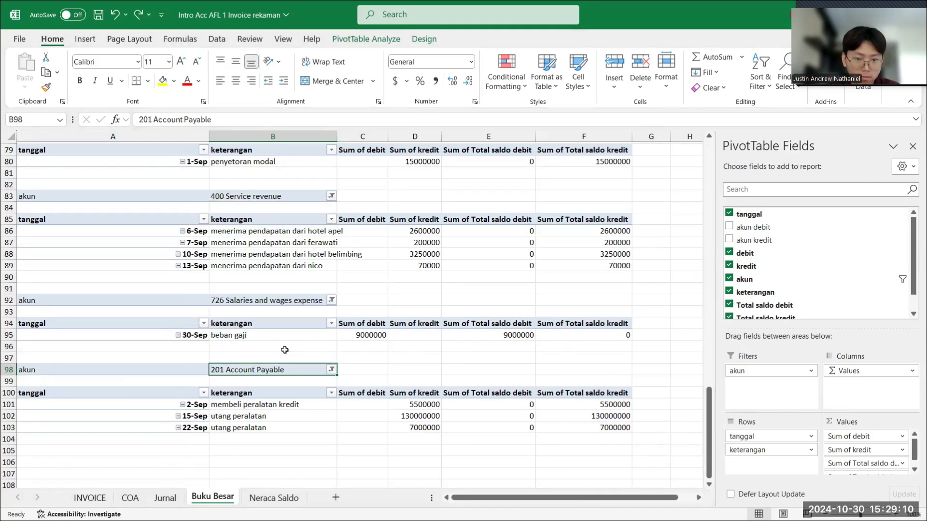
# - Review the account tables on the Buku Besar sheet, from 732 Utilities expense back up to the first ledger table
pyautogui.scroll(1, 384, 380)
pyautogui.scroll(5, 384, 380)
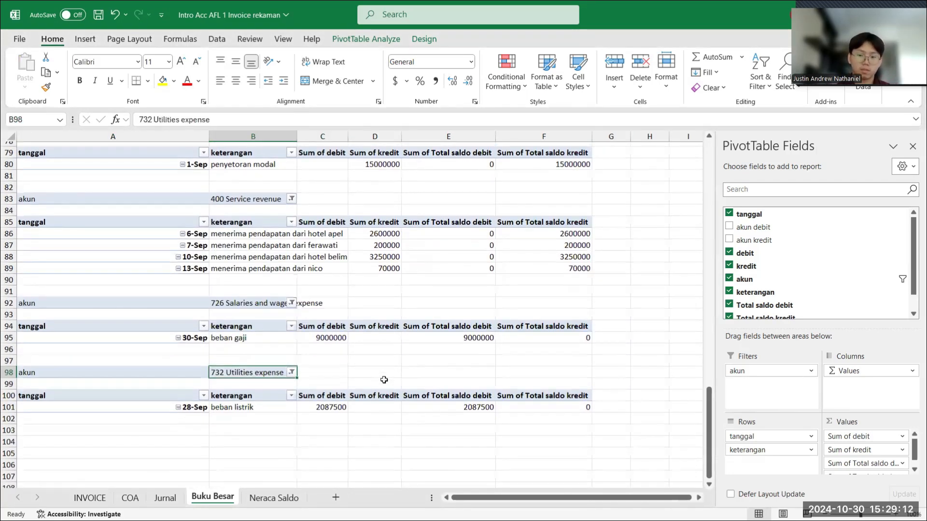
pyautogui.scroll(3, 383, 380)
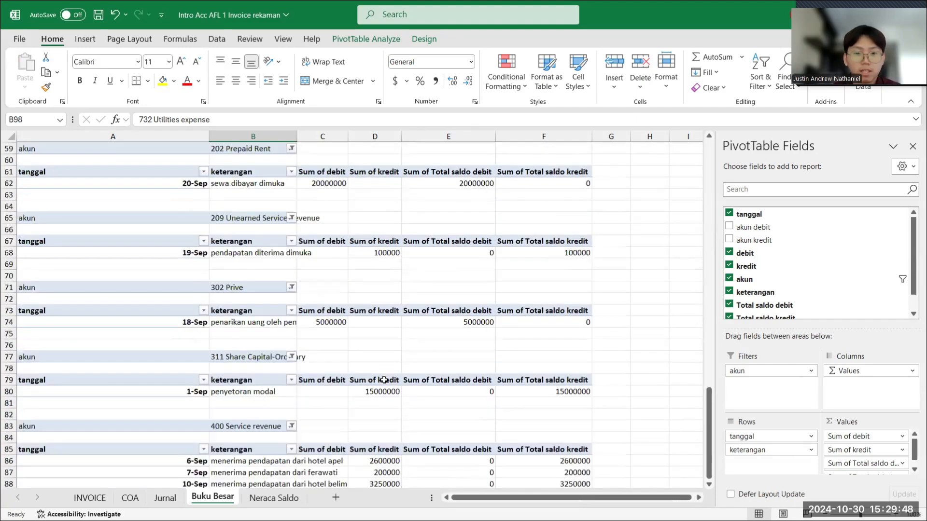
pyautogui.scroll(12, 384, 380)
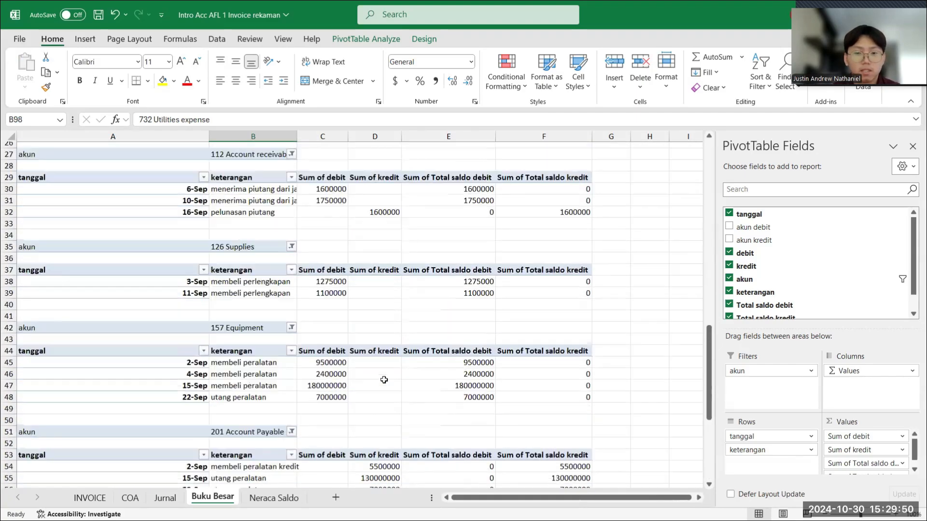
pyautogui.scroll(4, 384, 380)
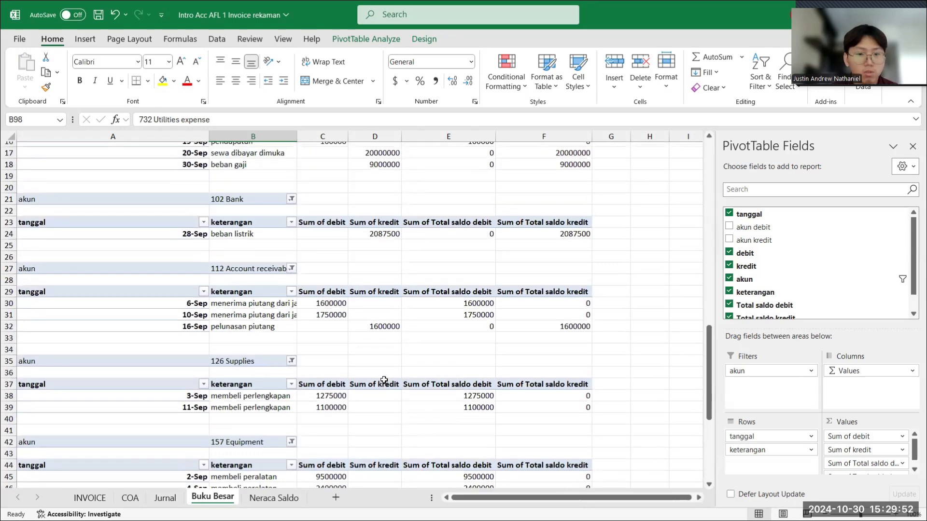
pyautogui.scroll(4, 384, 380)
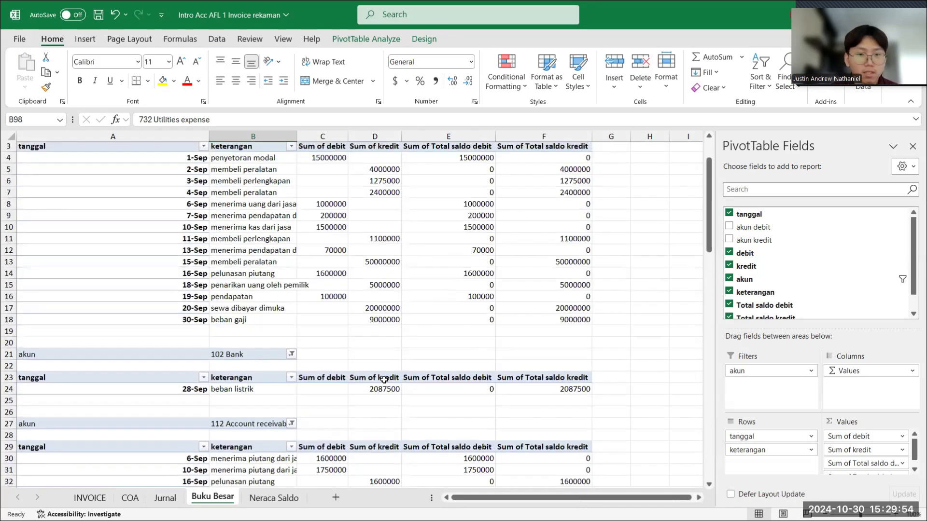
# - Review the remaining Buku Besar account tables down to 732 Utilities expense and check the Neraca Saldo sheet
pyautogui.scroll(-8, 383, 380)
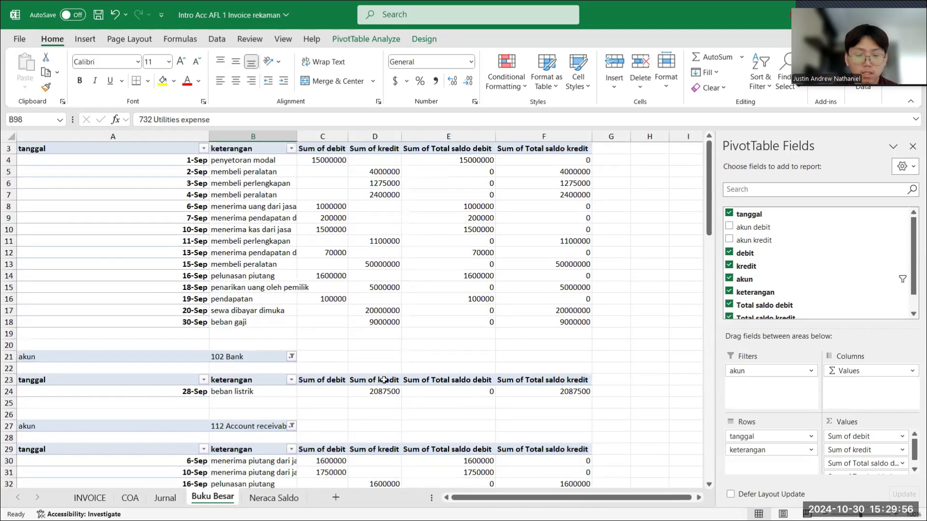
pyautogui.scroll(-7, 384, 380)
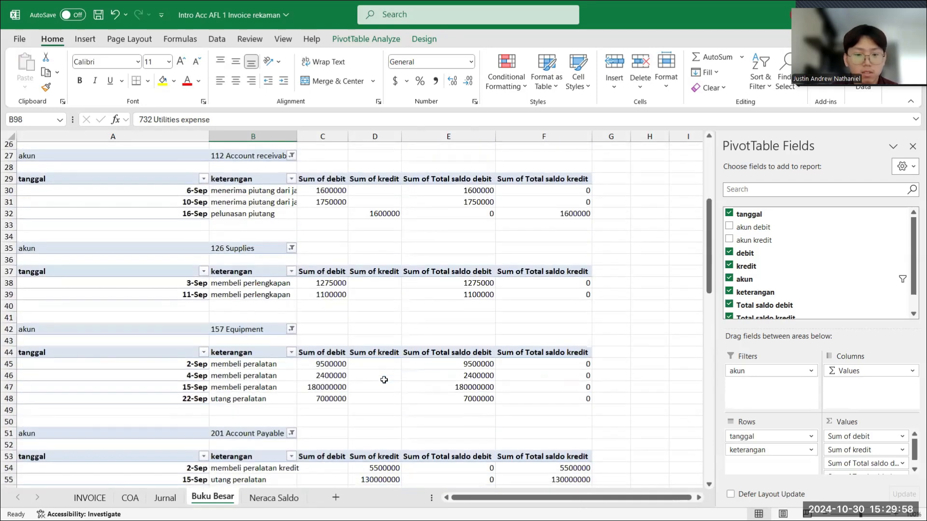
pyautogui.scroll(-10, 383, 380)
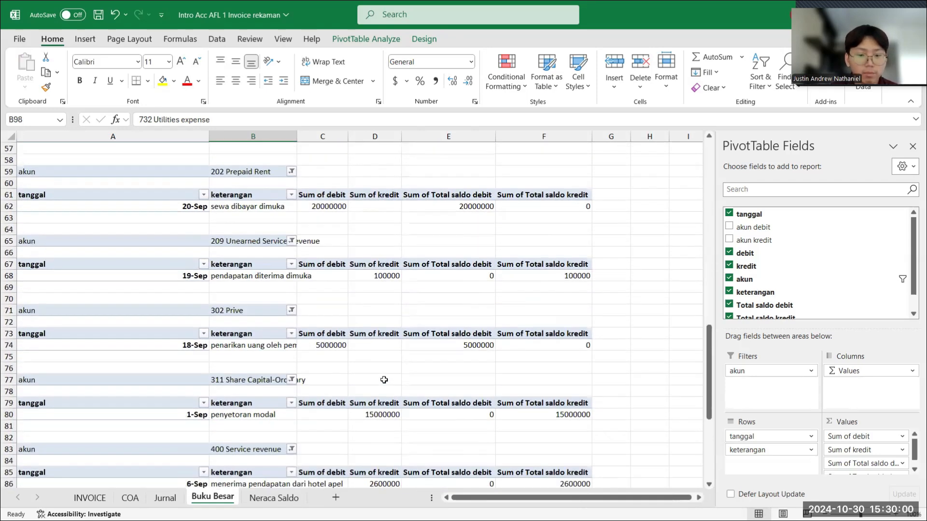
pyautogui.click(273, 498)
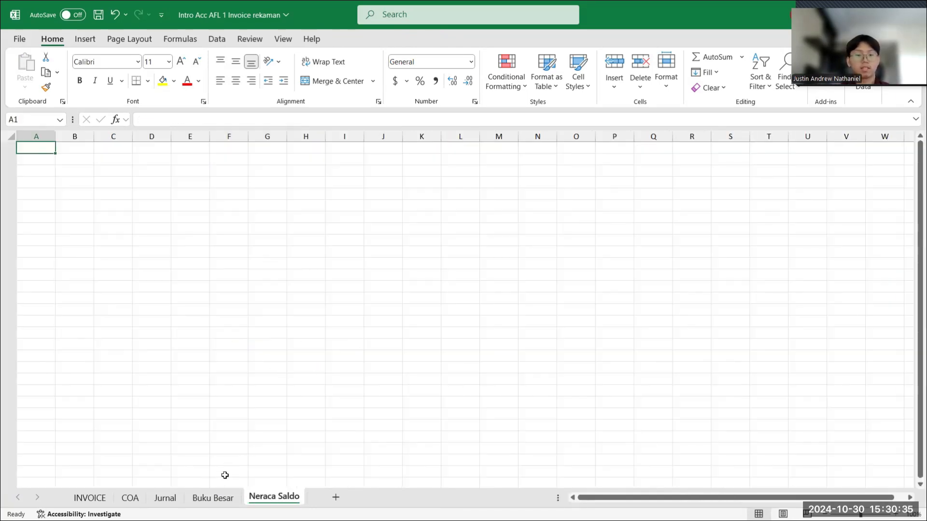
pyautogui.click(216, 498)
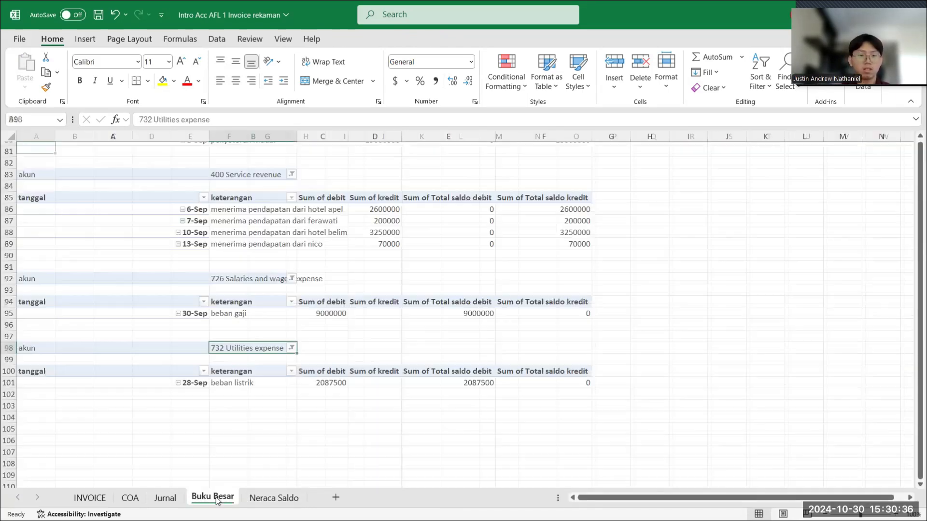
pyautogui.scroll(18, 261, 335)
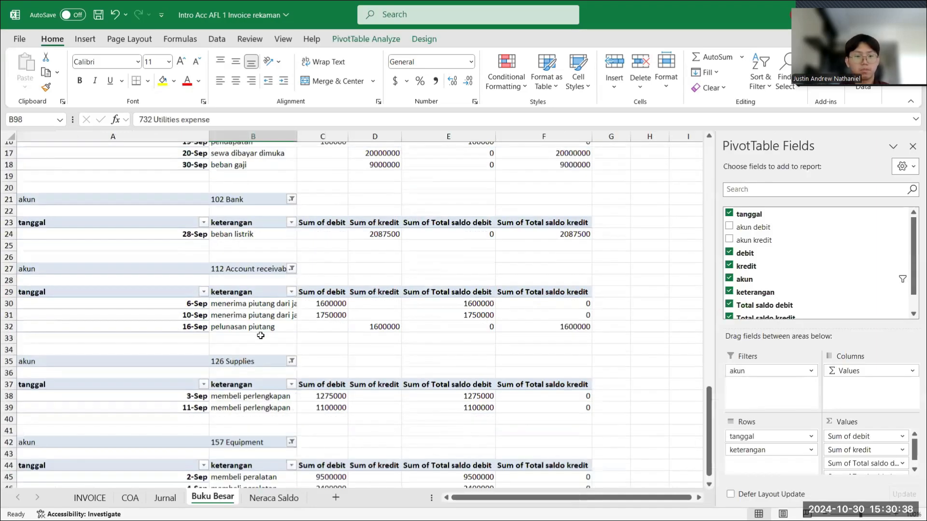
pyautogui.scroll(-20, 261, 335)
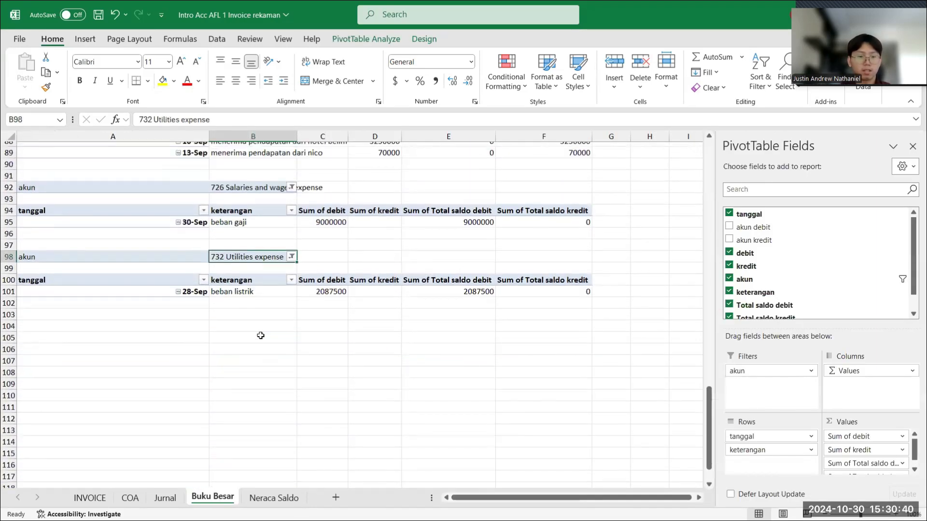
# - Copy the 732 Utilities expense PivotTable from Buku Besar to cell A1 of the Neraca Saldo sheet
pyautogui.moveTo(94, 258); pyautogui.dragTo(554, 288)
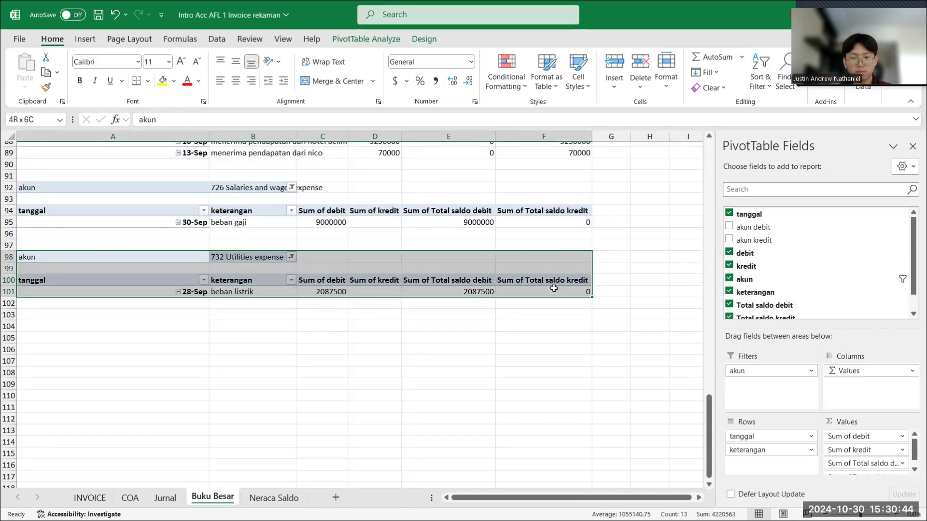
pyautogui.hotkey('ctrl', 'c')
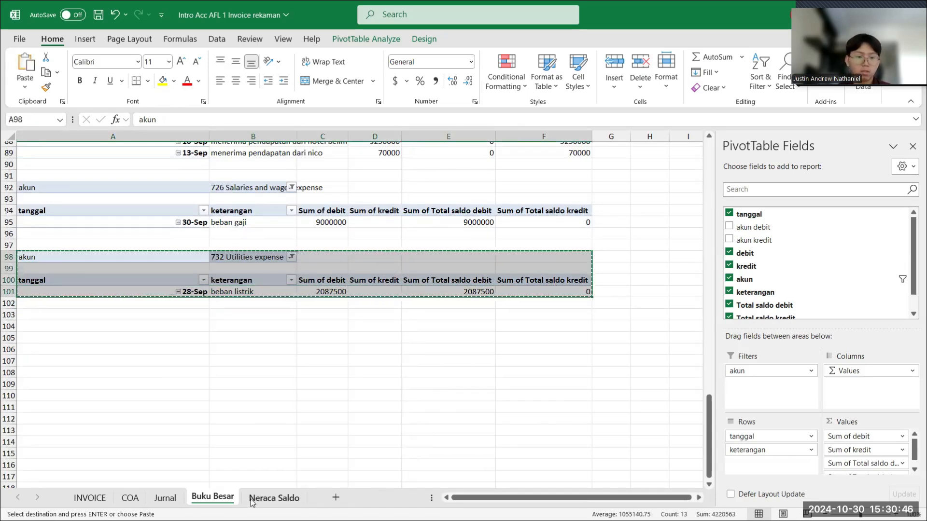
pyautogui.hotkey('ctrl', 'pagedown')
pyautogui.hotkey('ctrl', 'v')
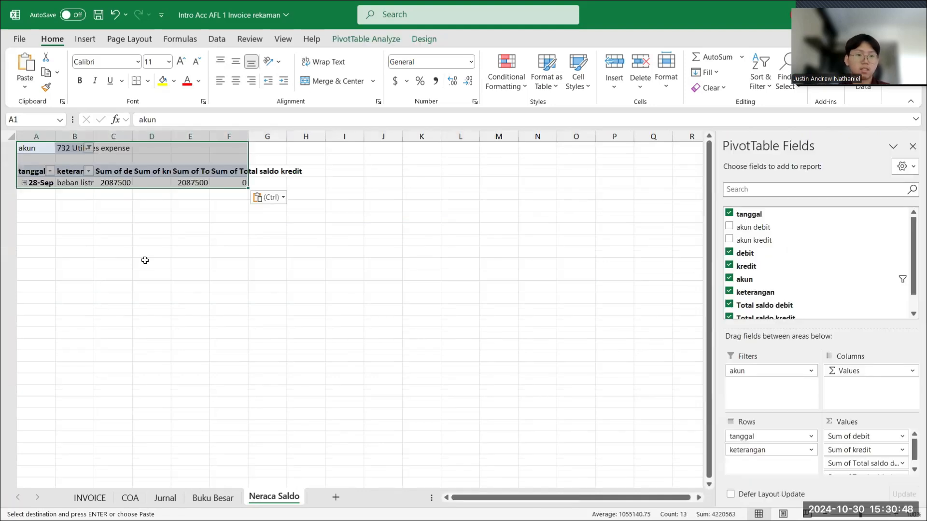
pyautogui.click(145, 261)
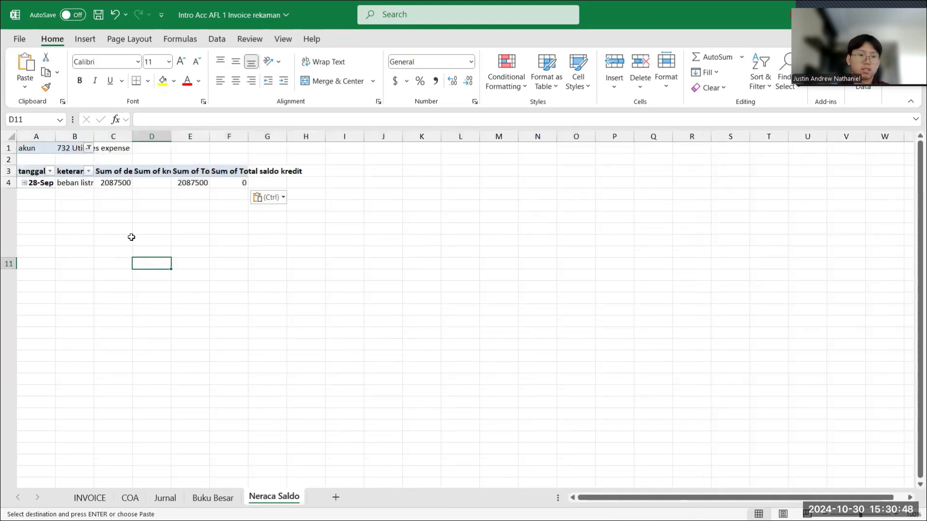
# - Autofit columns A through F on the Neraca Saldo sheet to the width of the PivotTable's contents
pyautogui.doubleClick(57, 136)
pyautogui.doubleClick(97, 133)
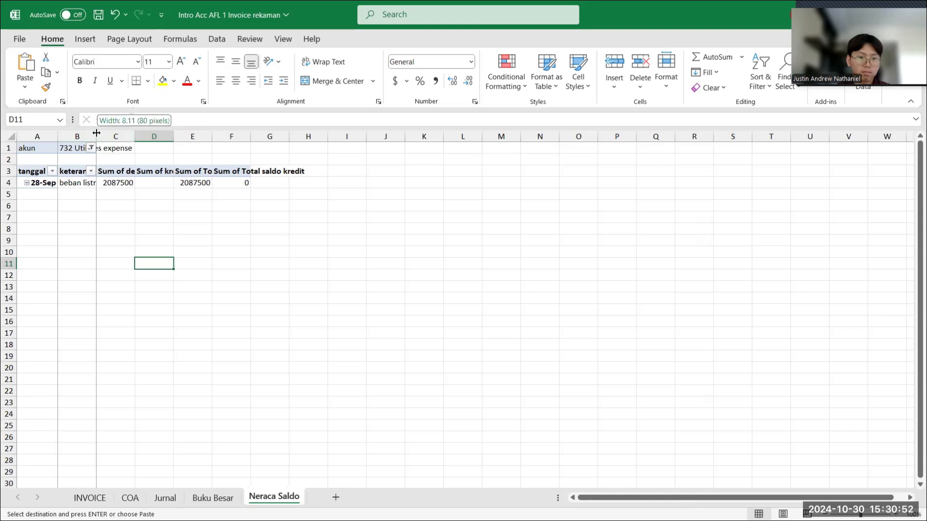
pyautogui.doubleClick(185, 136)
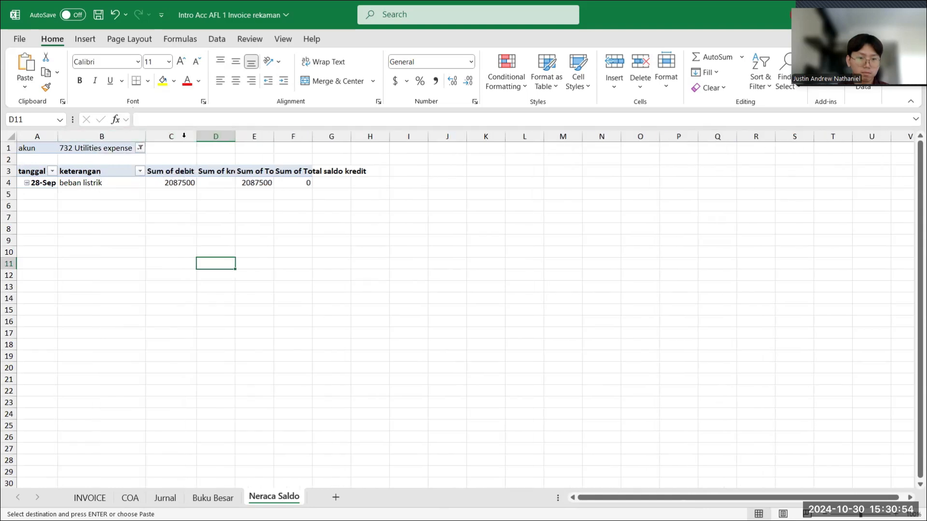
pyautogui.doubleClick(235, 136)
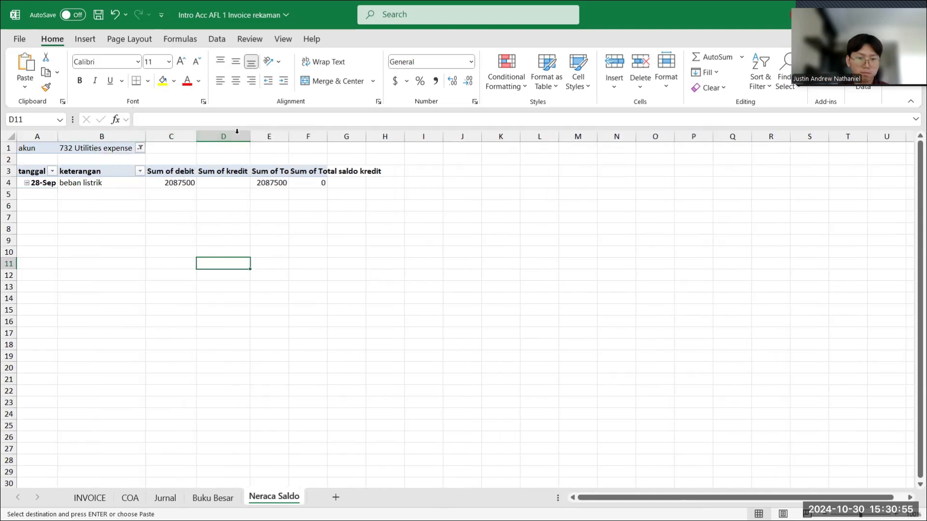
pyautogui.doubleClick(288, 137)
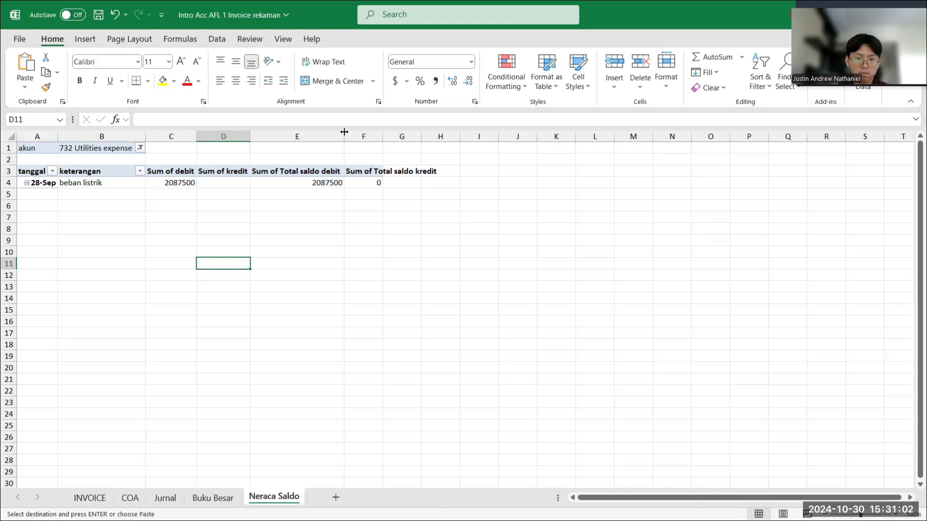
pyautogui.doubleClick(380, 131)
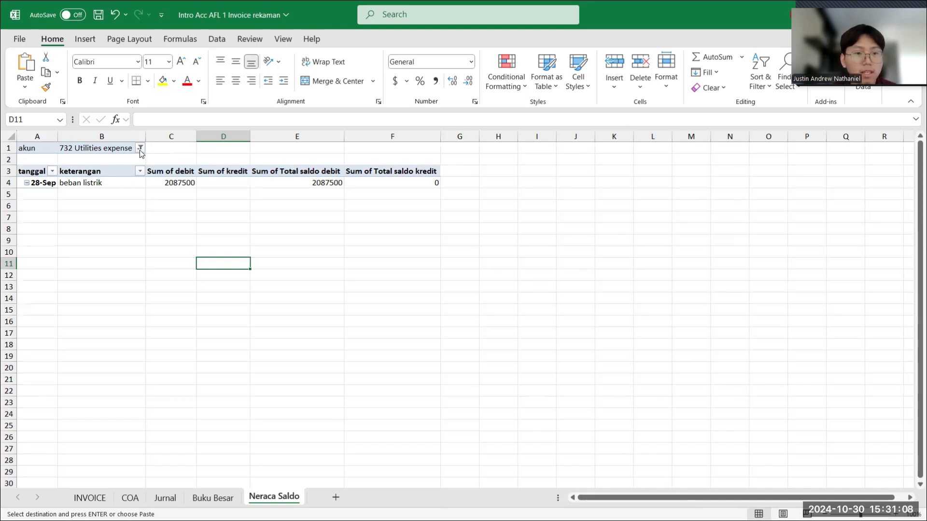
# - Remove the kredit, debit and keterangan fields from the Neraca Saldo PivotTable
pyautogui.click(123, 177)
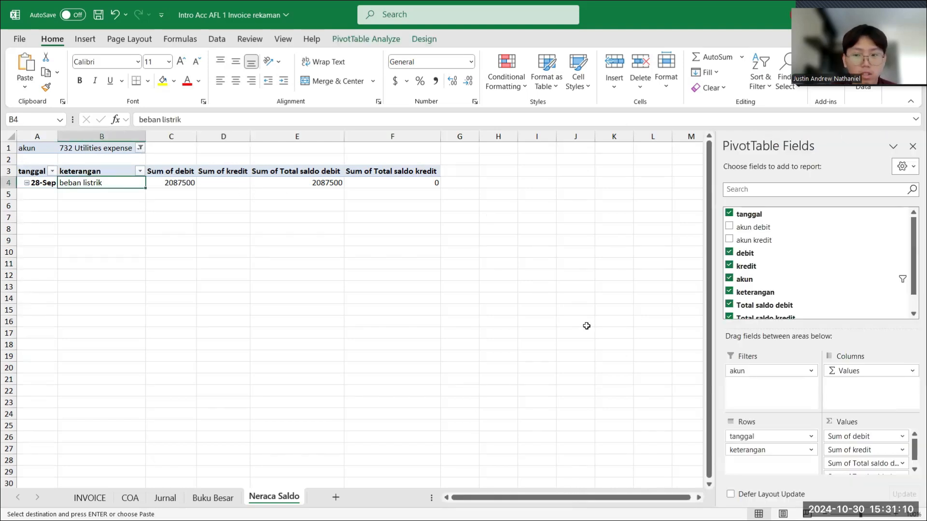
pyautogui.click(730, 265)
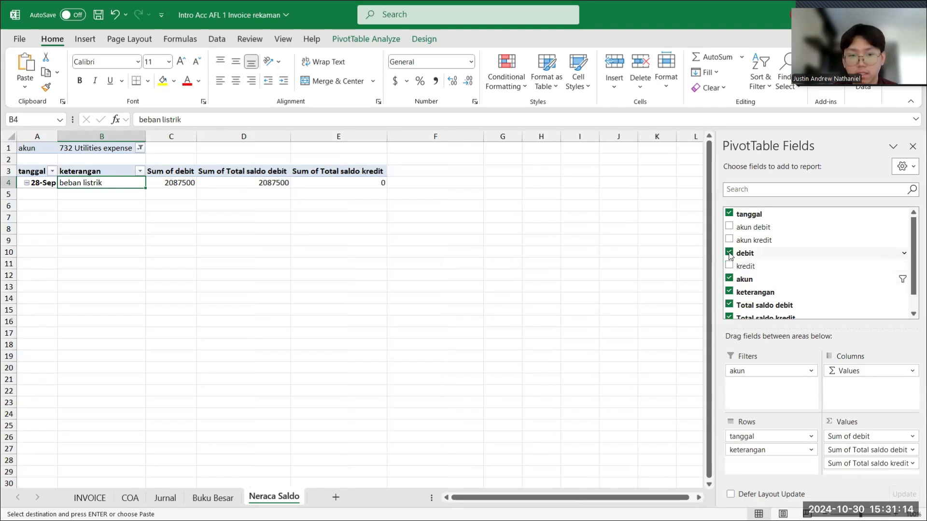
pyautogui.click(729, 254)
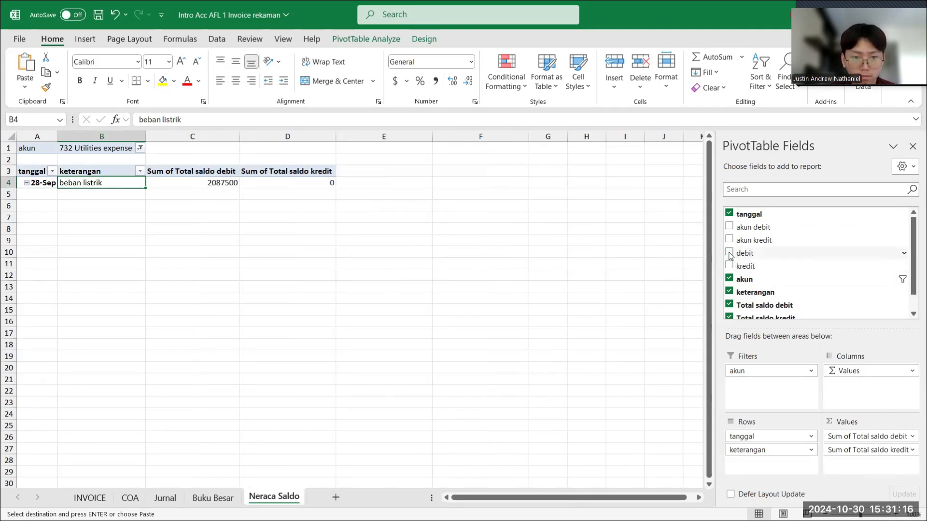
pyautogui.scroll(-1, 762, 289)
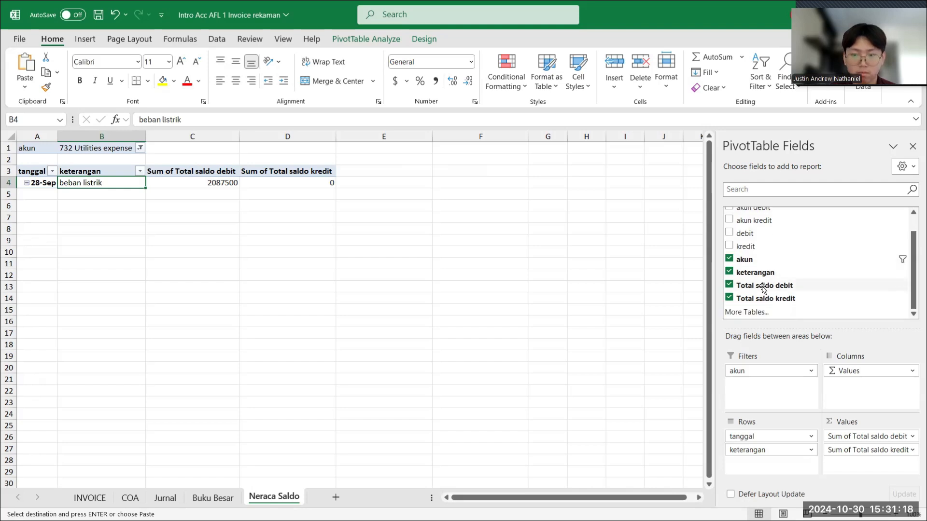
pyautogui.scroll(1, 731, 273)
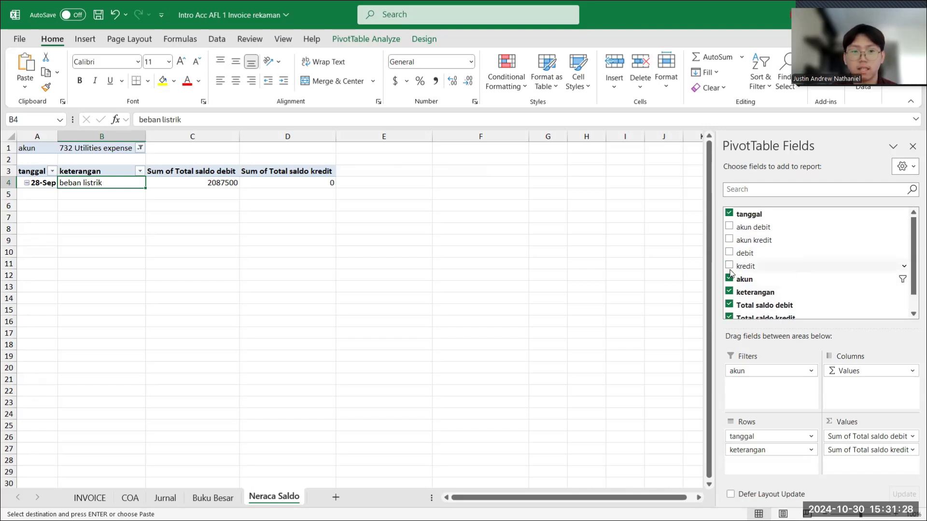
pyautogui.click(729, 292)
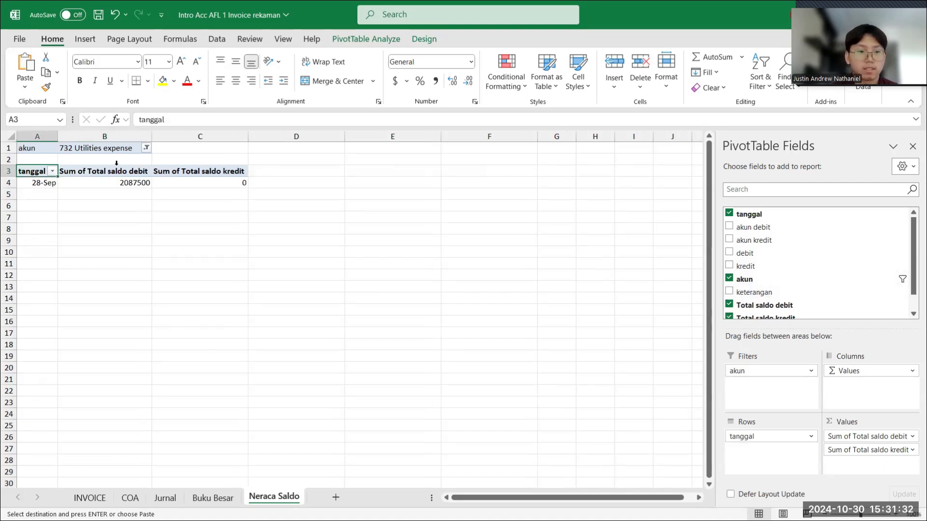
# - Set the akun filter of the Neraca Saldo PivotTable to (All)
pyautogui.click(146, 149)
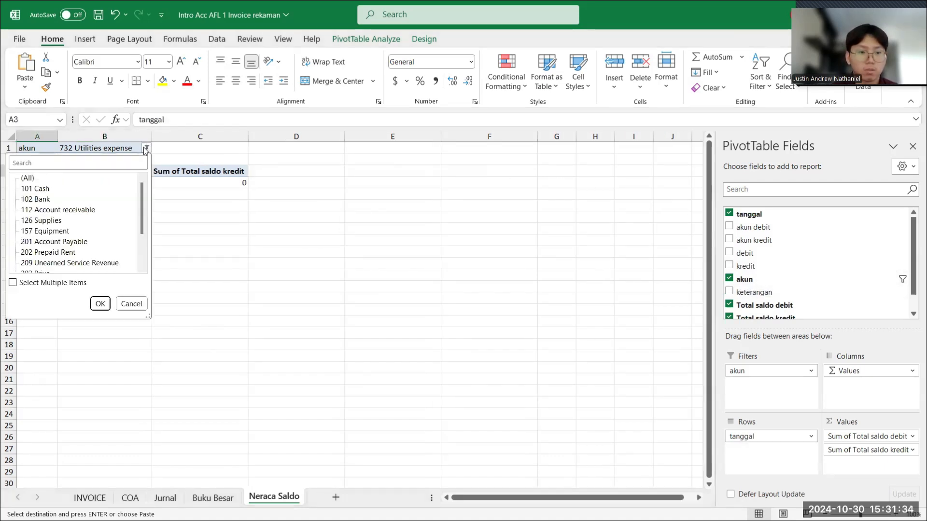
pyautogui.click(28, 179)
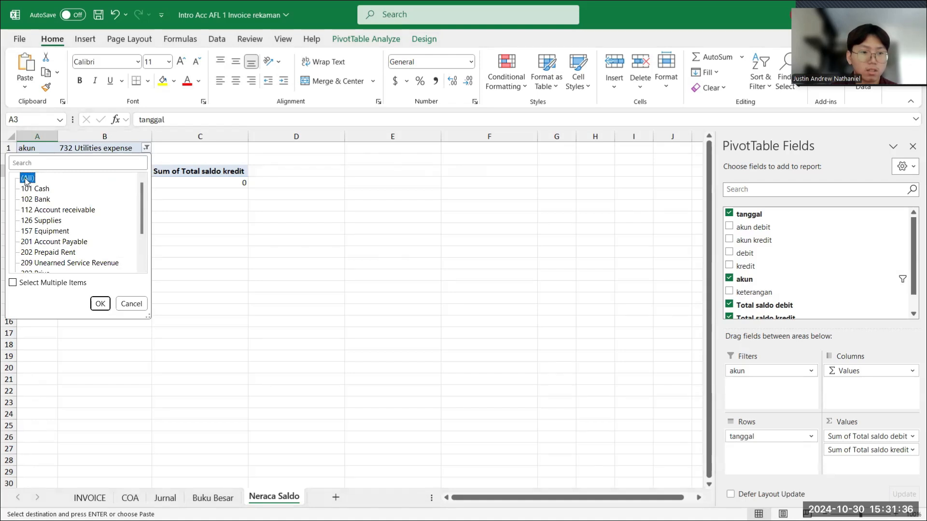
pyautogui.click(99, 303)
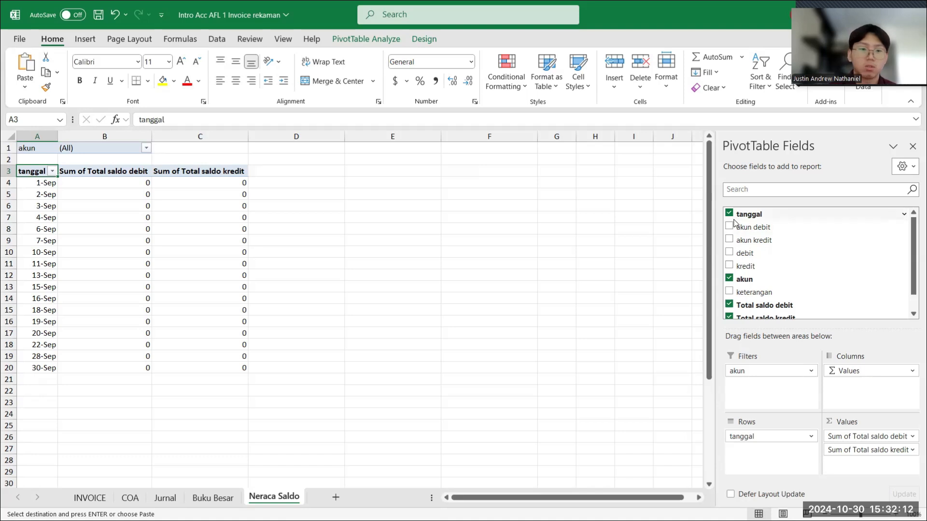
# - Remove the tanggal field from the PivotTable and move akun from the filters to the rows
pyautogui.scroll(-2, 784, 282)
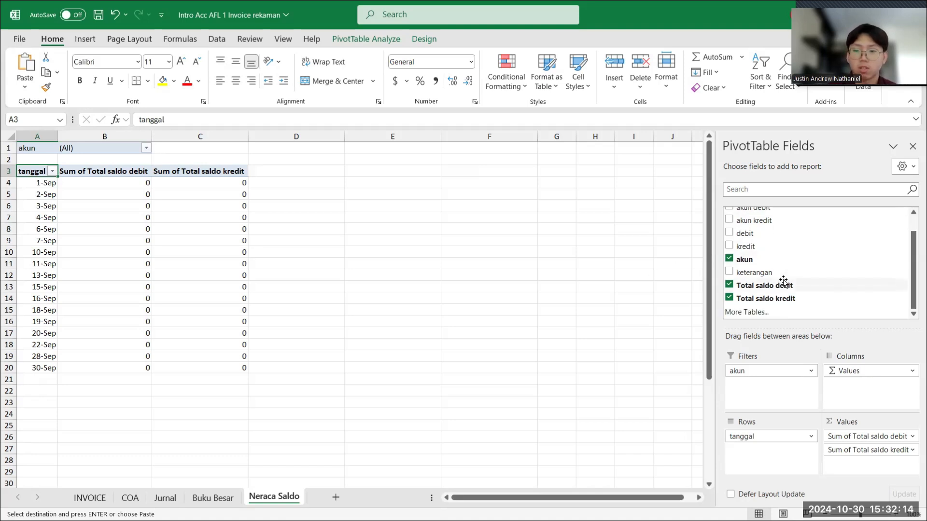
pyautogui.scroll(2, 784, 281)
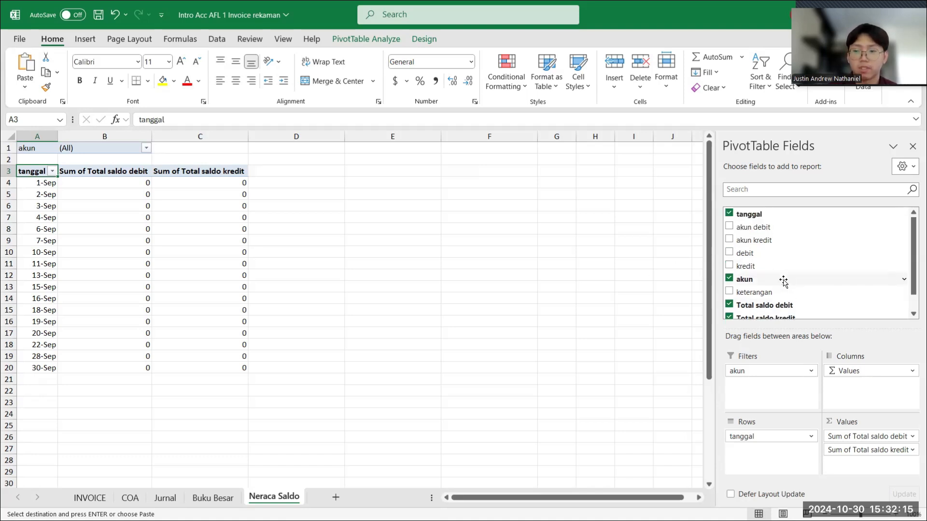
pyautogui.click(729, 214)
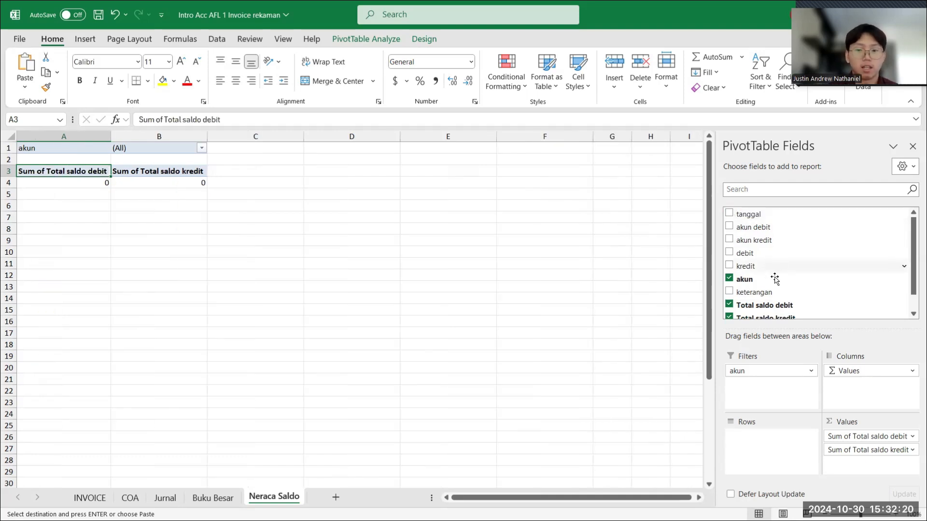
pyautogui.moveTo(750, 374); pyautogui.dragTo(751, 439)
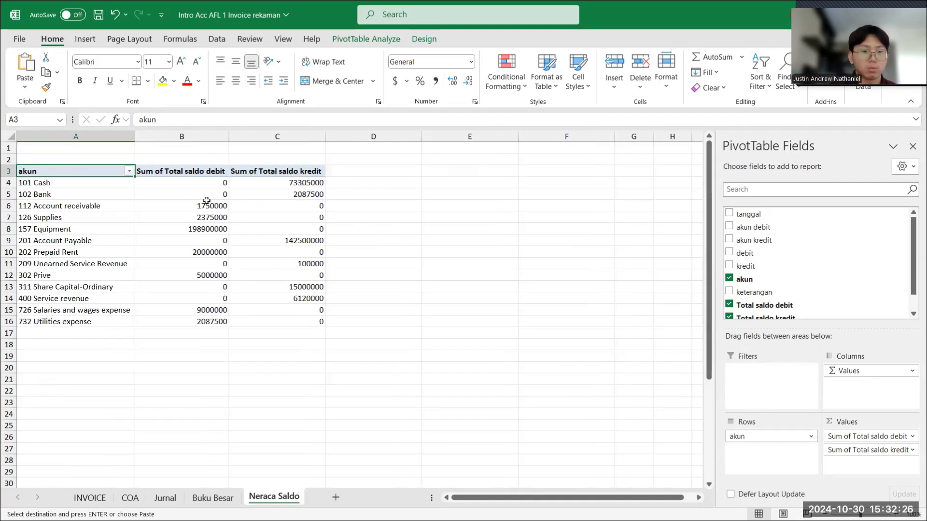
# - Enter the label TOTAL in cell A18, below the list of accounts
pyautogui.click(102, 343)
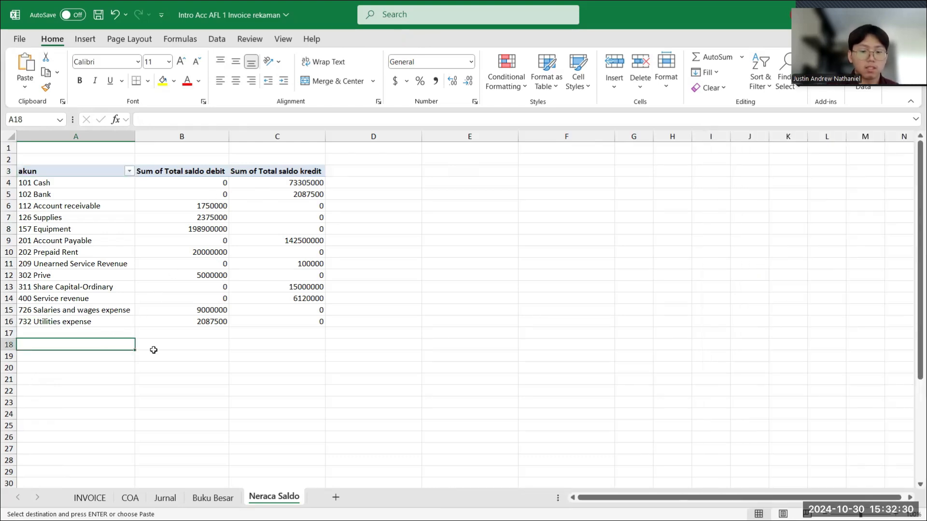
pyautogui.write('TO')
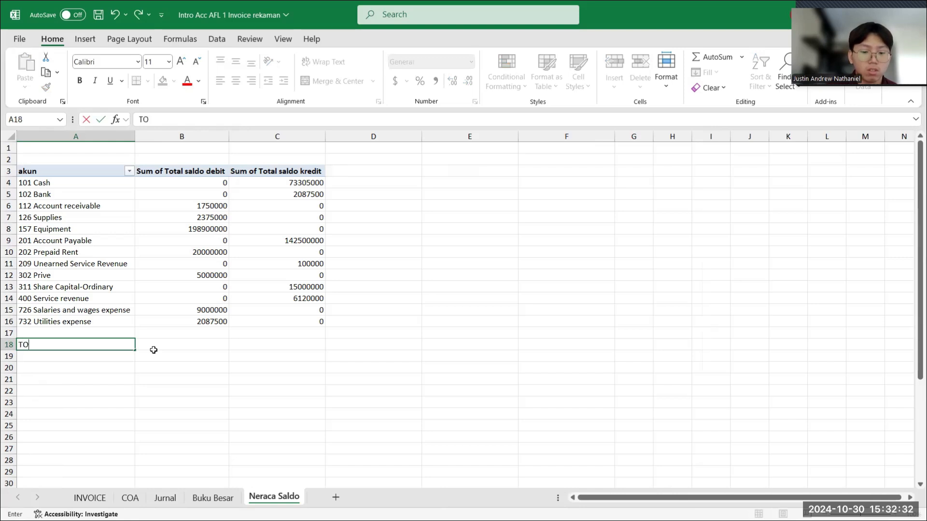
pyautogui.write('TAL')
pyautogui.press('Up')
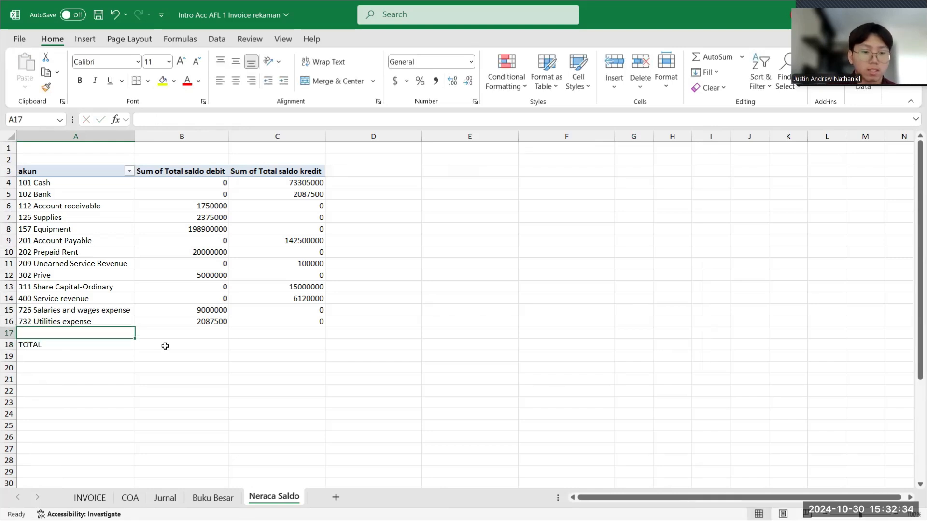
# - Enter the formula =SUM(B4:B16) in cell B18 to total the debit balances in the TOTAL row
pyautogui.click(165, 346)
pyautogui.write('=')
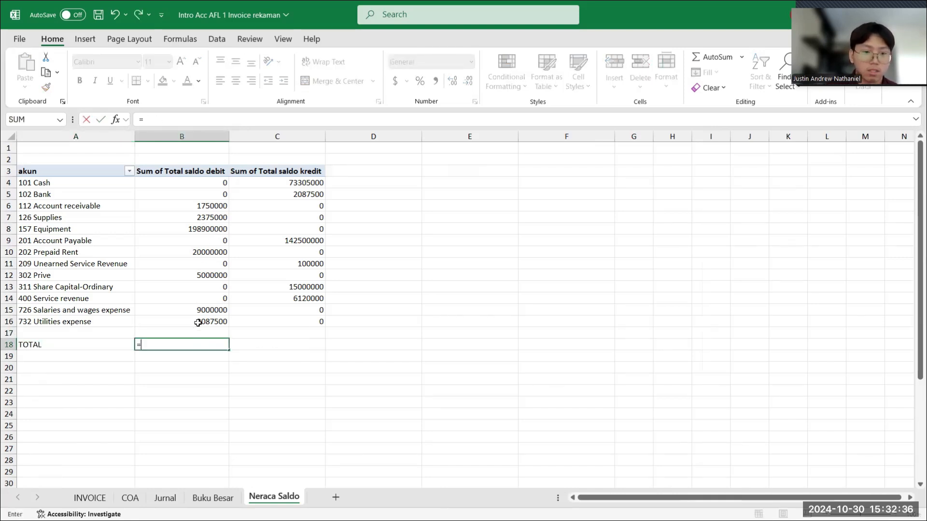
pyautogui.write('SU')
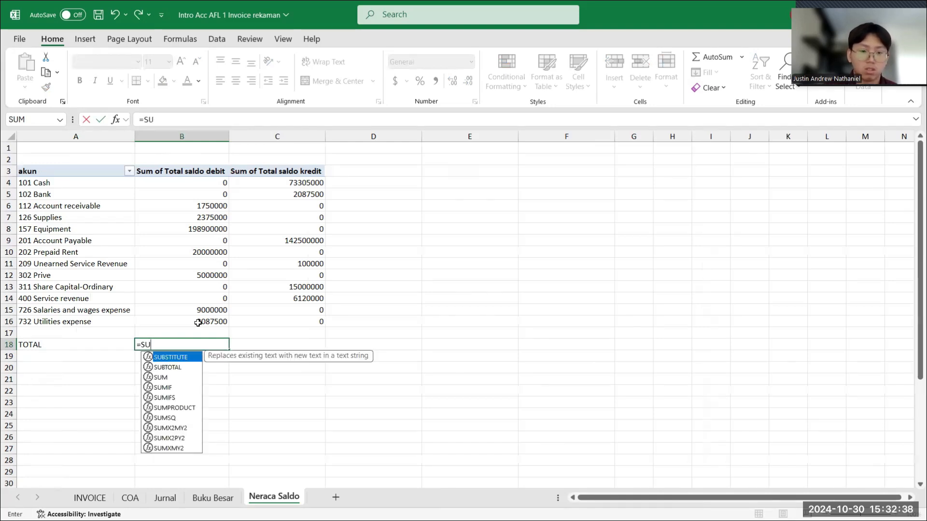
pyautogui.write('M(')
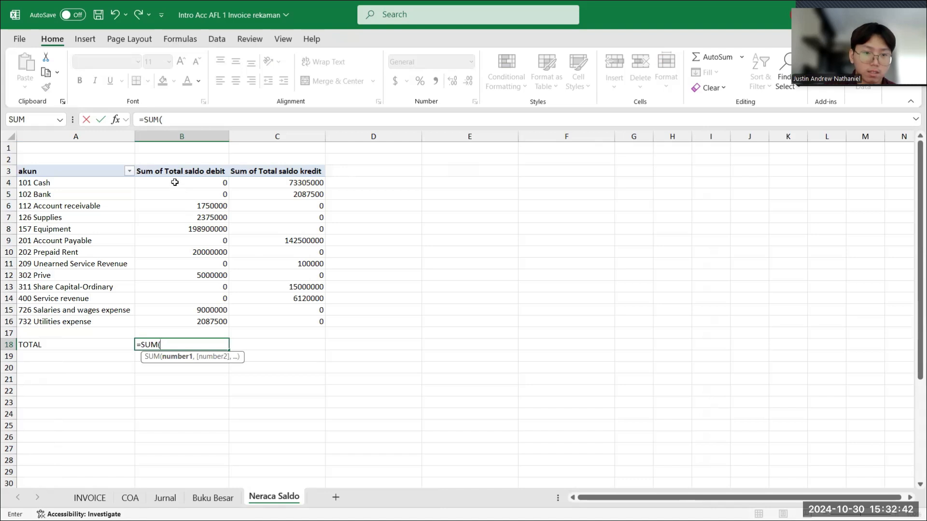
pyautogui.moveTo(175, 183); pyautogui.dragTo(190, 327)
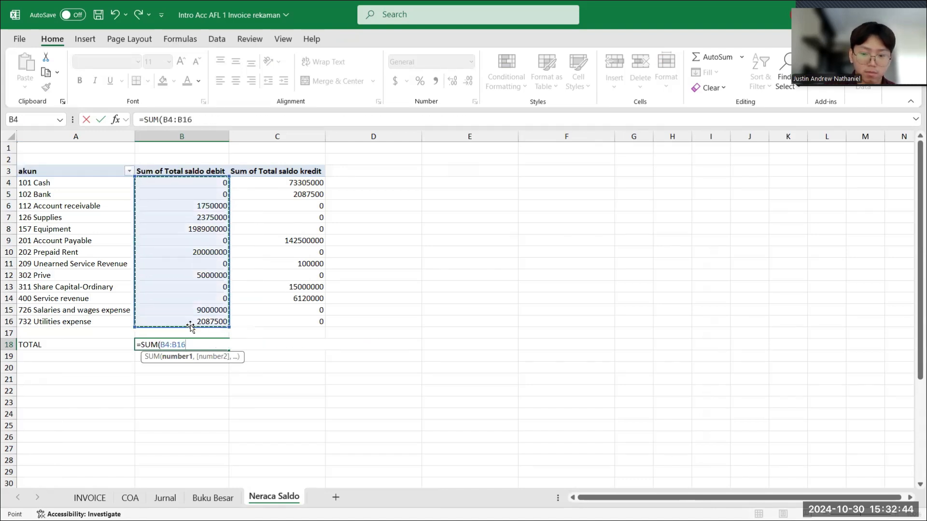
pyautogui.press('Return')
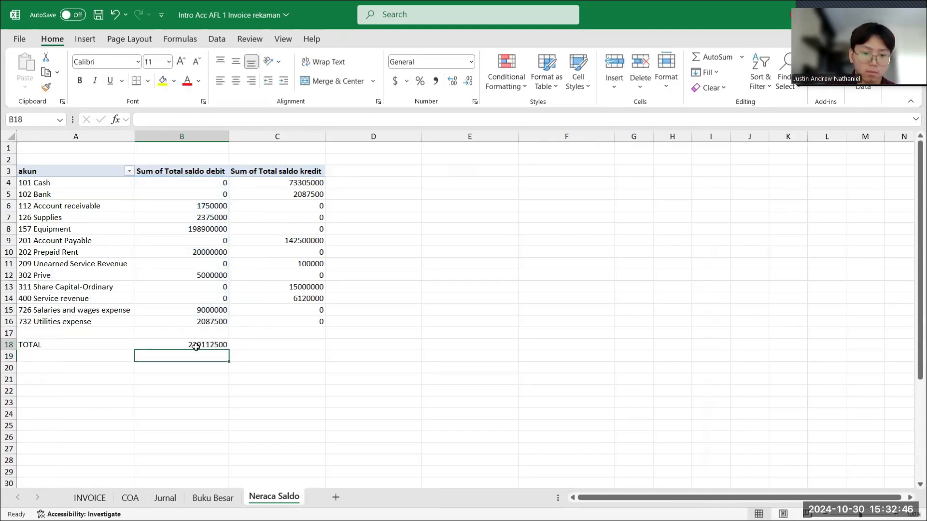
# - Fill the SUM formula from B18 across to C18 to total the kredit balances
pyautogui.click(196, 347)
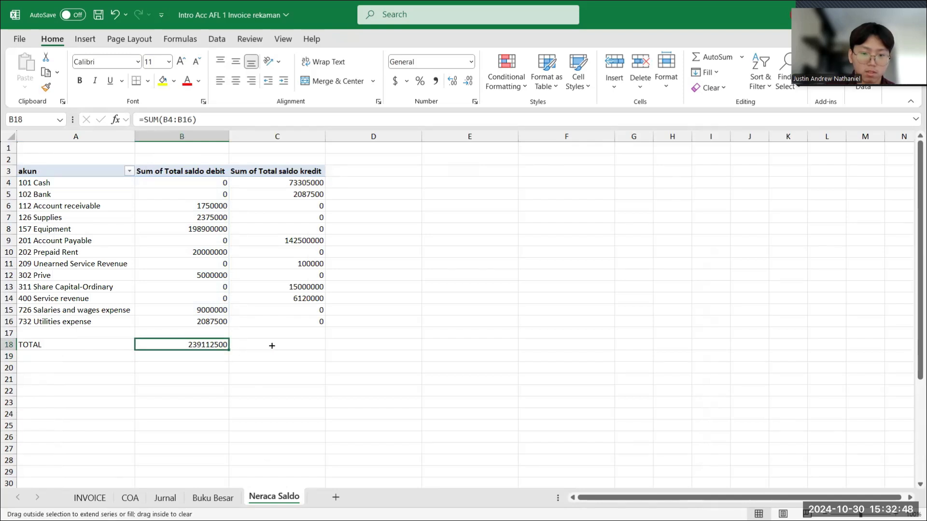
pyautogui.moveTo(272, 346); pyautogui.dragTo(280, 346)
pyautogui.click(286, 372)
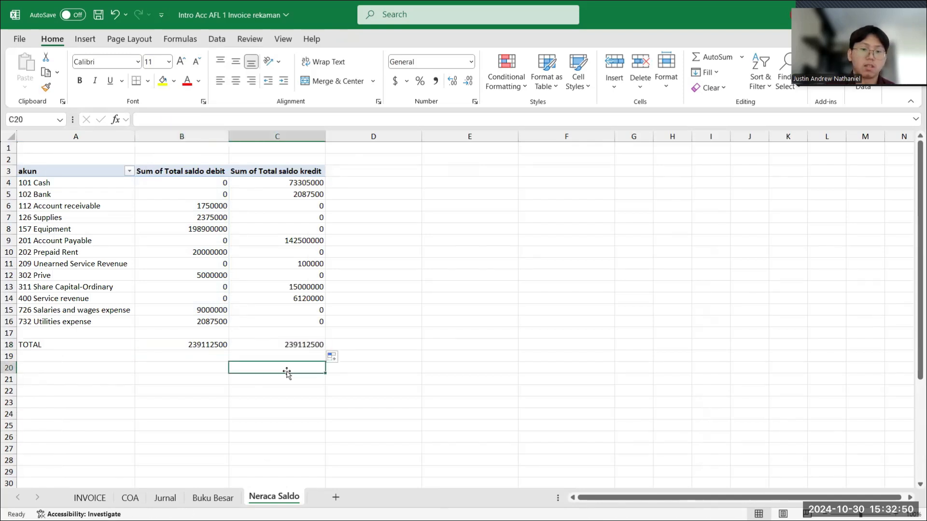
pyautogui.click(194, 359)
pyautogui.click(271, 356)
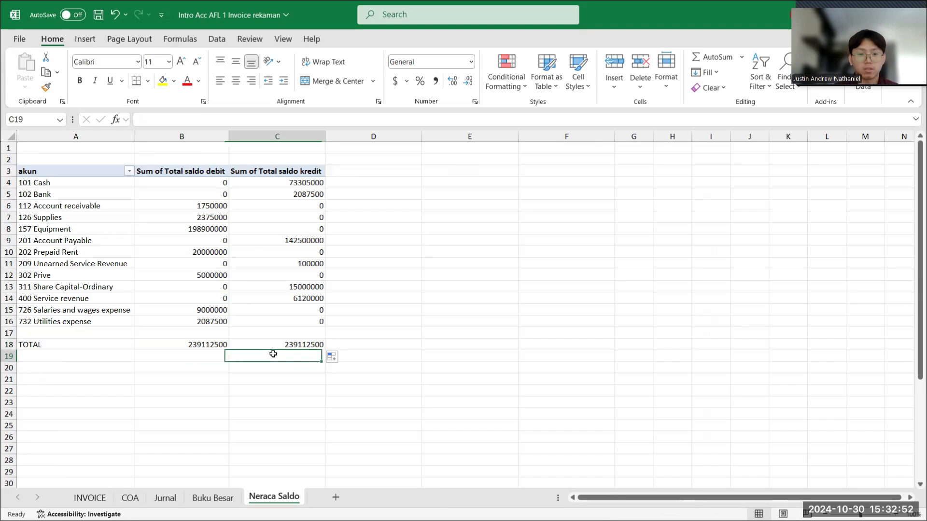
pyautogui.click(303, 346)
pyautogui.click(213, 348)
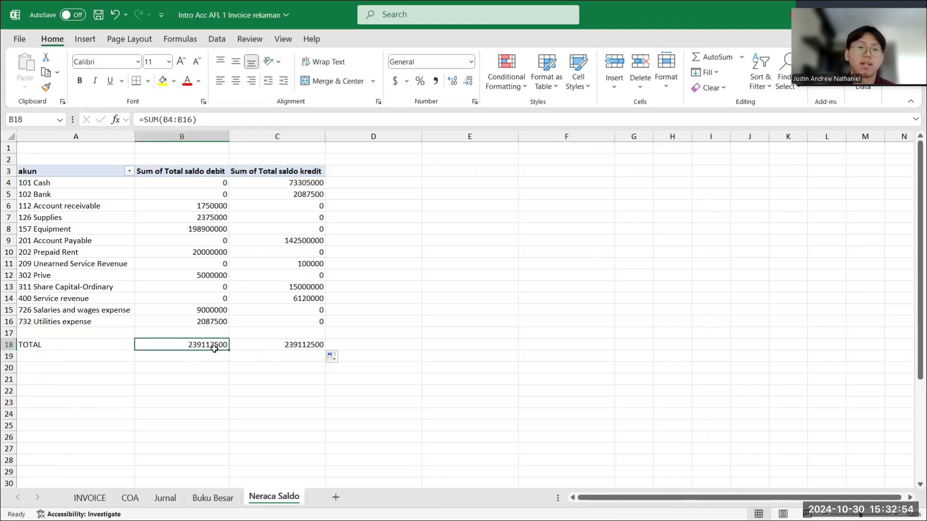
pyautogui.click(213, 368)
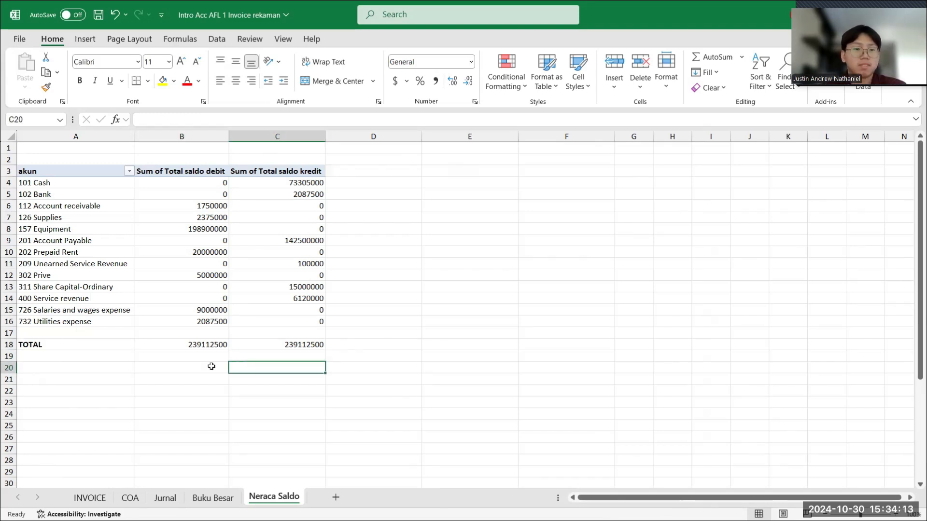